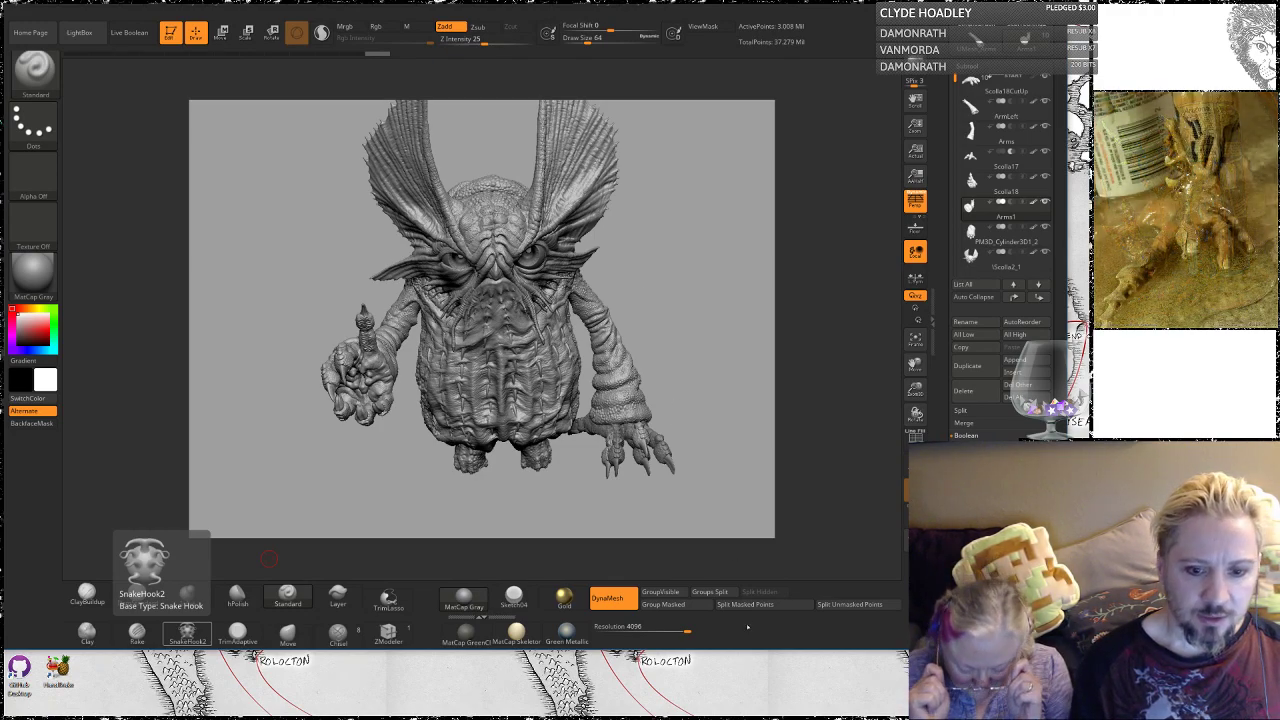
{"action": "left_click_drag", "start_coordinate": [740, 652], "coordinate": [763, 711]}
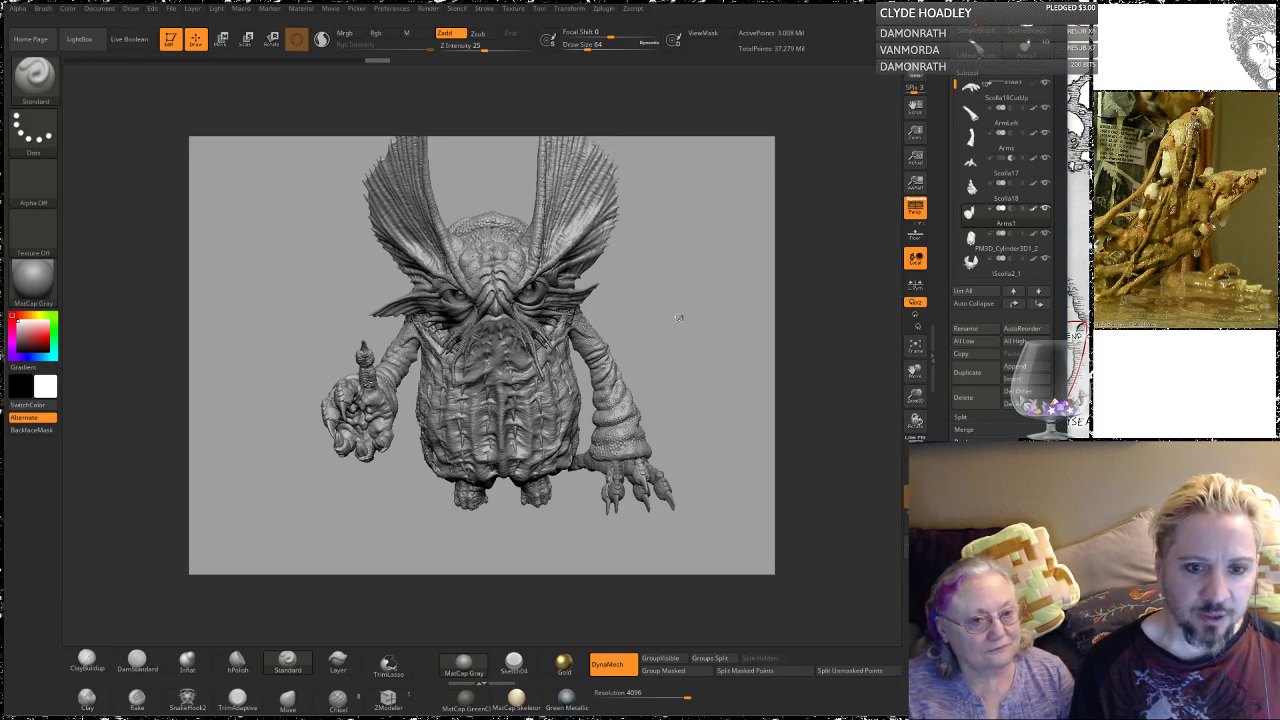
{"action": "left_click_drag", "start_coordinate": [679, 316], "coordinate": [680, 316]}
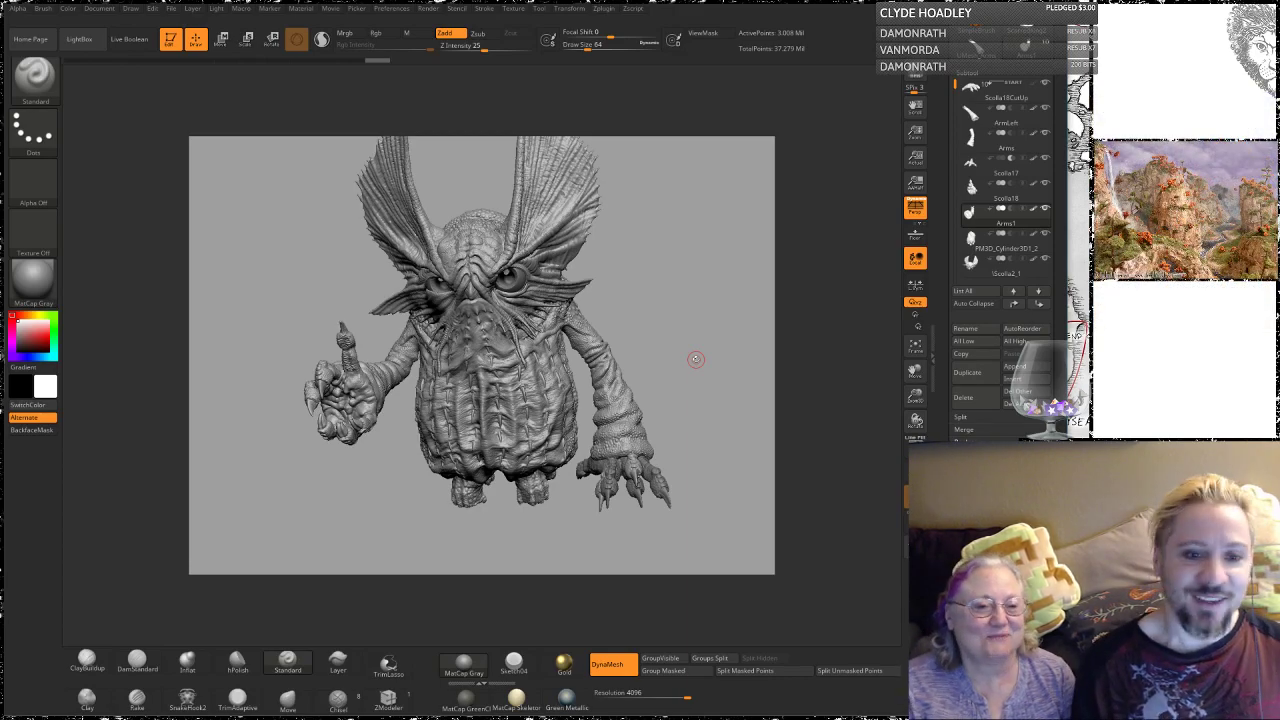
{"action": "mouse_move", "coordinate": [669, 353]}
{"action": "left_mouse_down"}
{"action": "mouse_move", "coordinate": [656, 349]}
{"action": "mouse_move", "coordinate": [694, 351]}
{"action": "mouse_move", "coordinate": [714, 369]}
{"action": "left_mouse_up"}
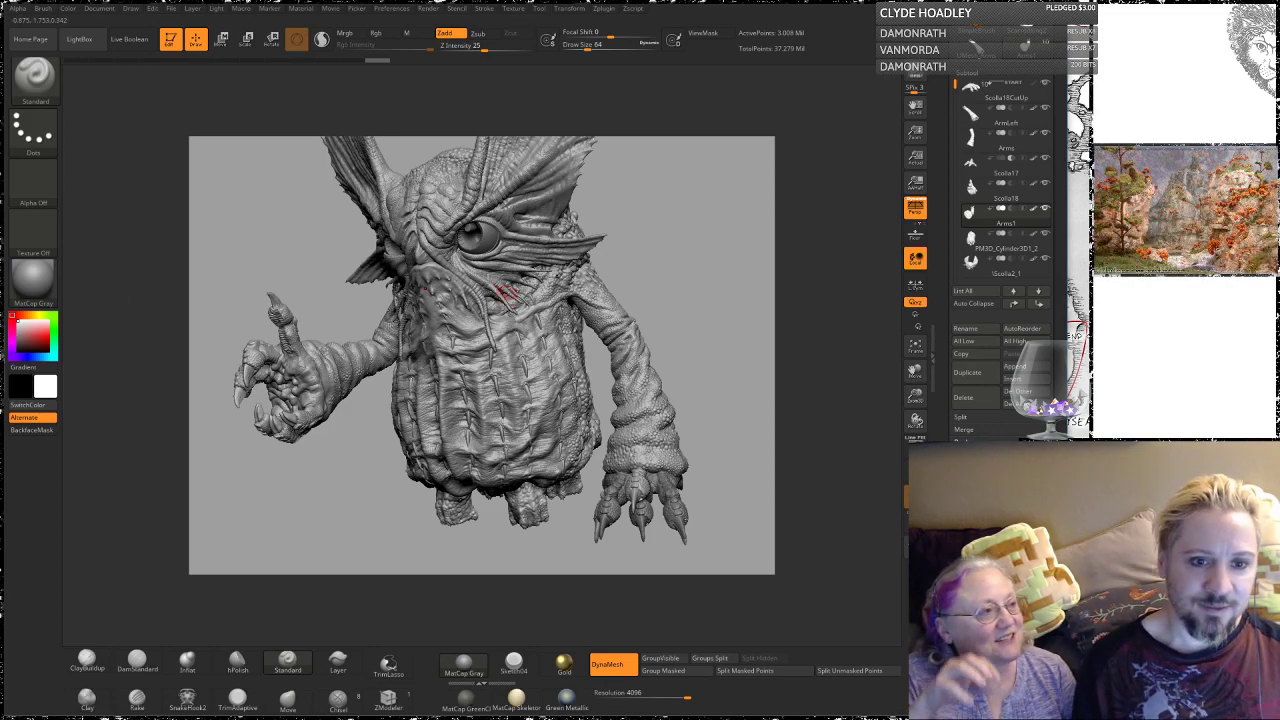
{"action": "left_click_drag", "start_coordinate": [658, 270], "coordinate": [664, 268]}
Step: Select the ArmLeft subtool and isolate it by hiding every other subtool, turning it to expose its hollow wrist end
{"action": "mouse_move", "coordinate": [966, 100]}
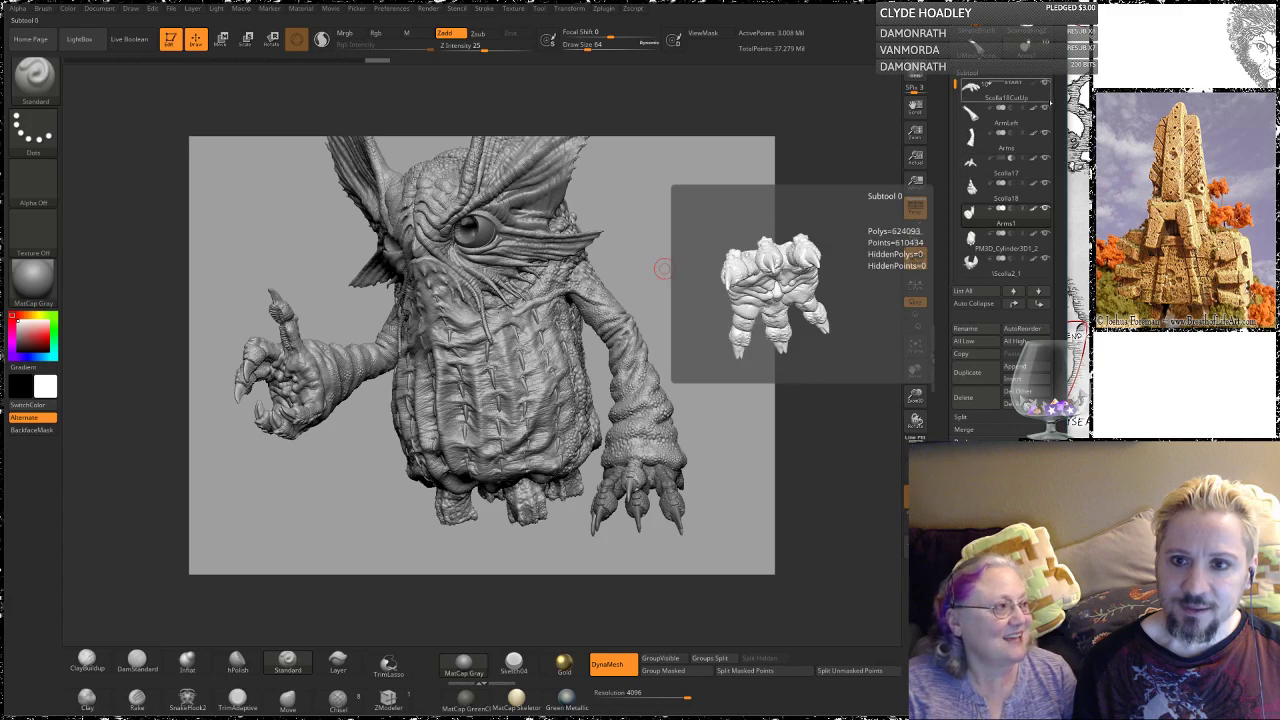
{"action": "left_click", "coordinate": [1015, 119]}
{"action": "left_click", "coordinate": [1043, 86], "text": "shift"}
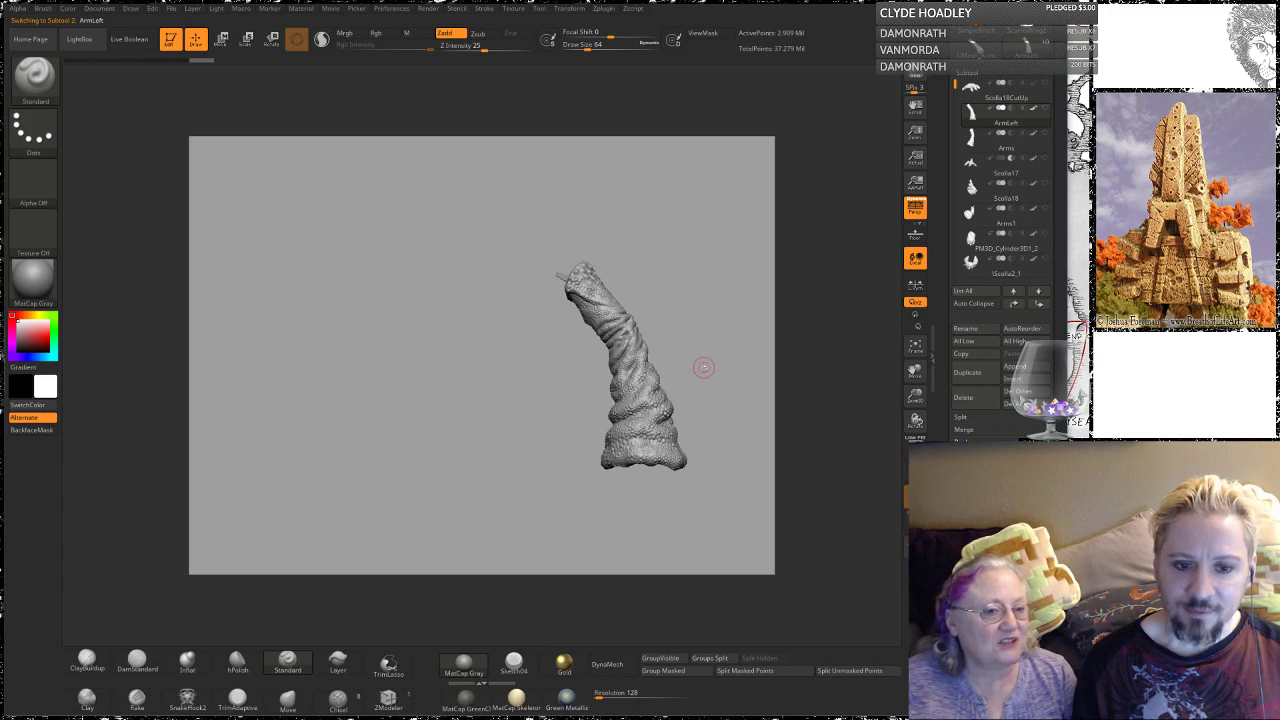
{"action": "left_click_drag", "start_coordinate": [705, 368], "coordinate": [713, 268]}
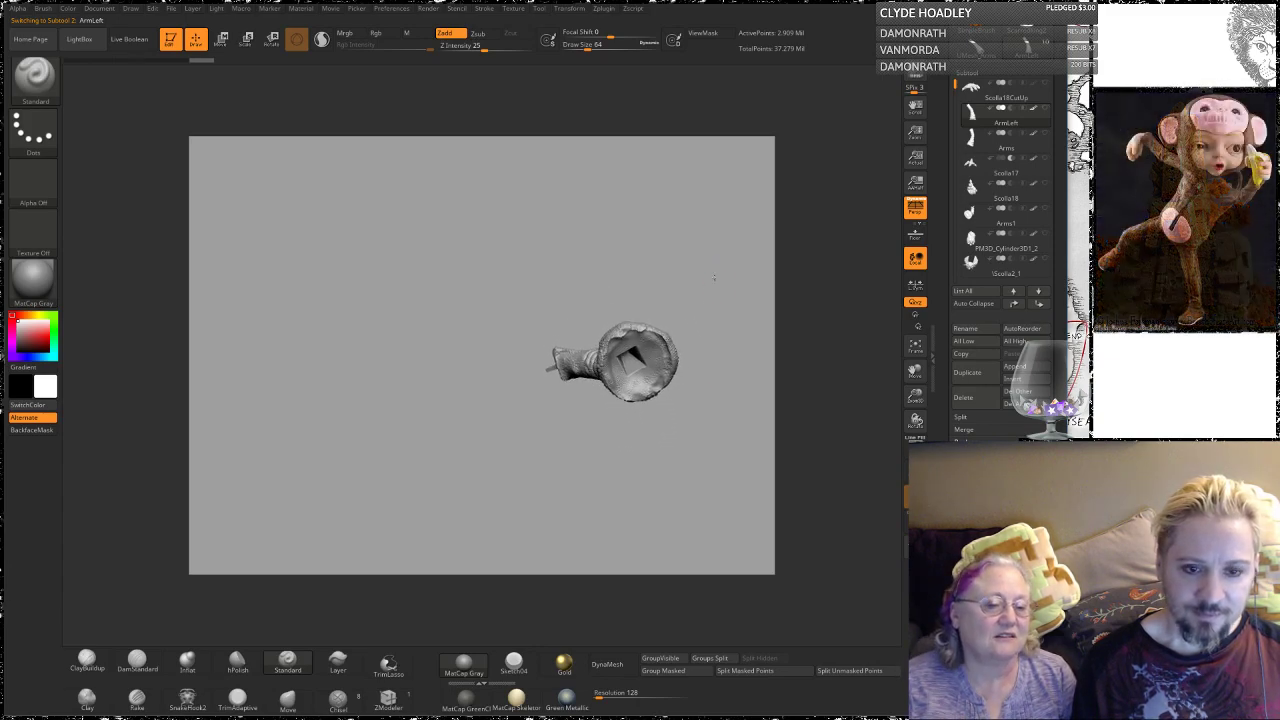
{"action": "left_click_drag", "start_coordinate": [545, 330], "coordinate": [586, 298], "text": "alt"}
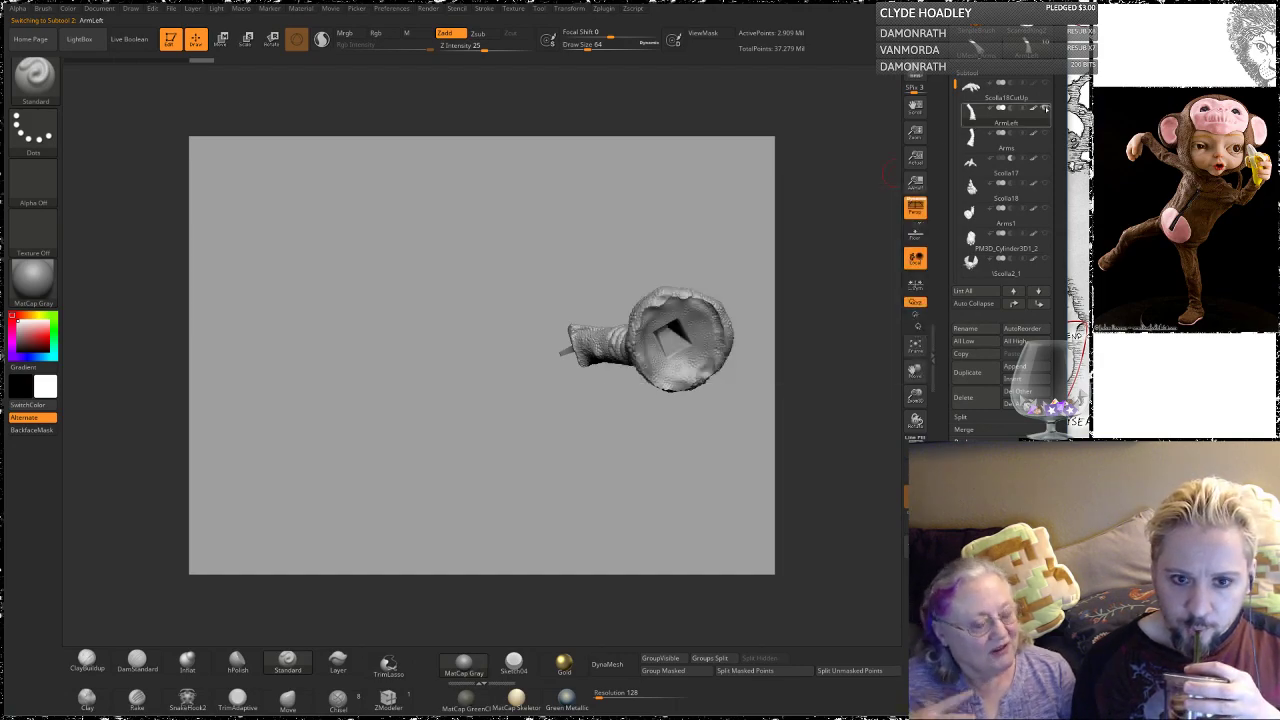
{"action": "mouse_move", "coordinate": [1045, 108]}
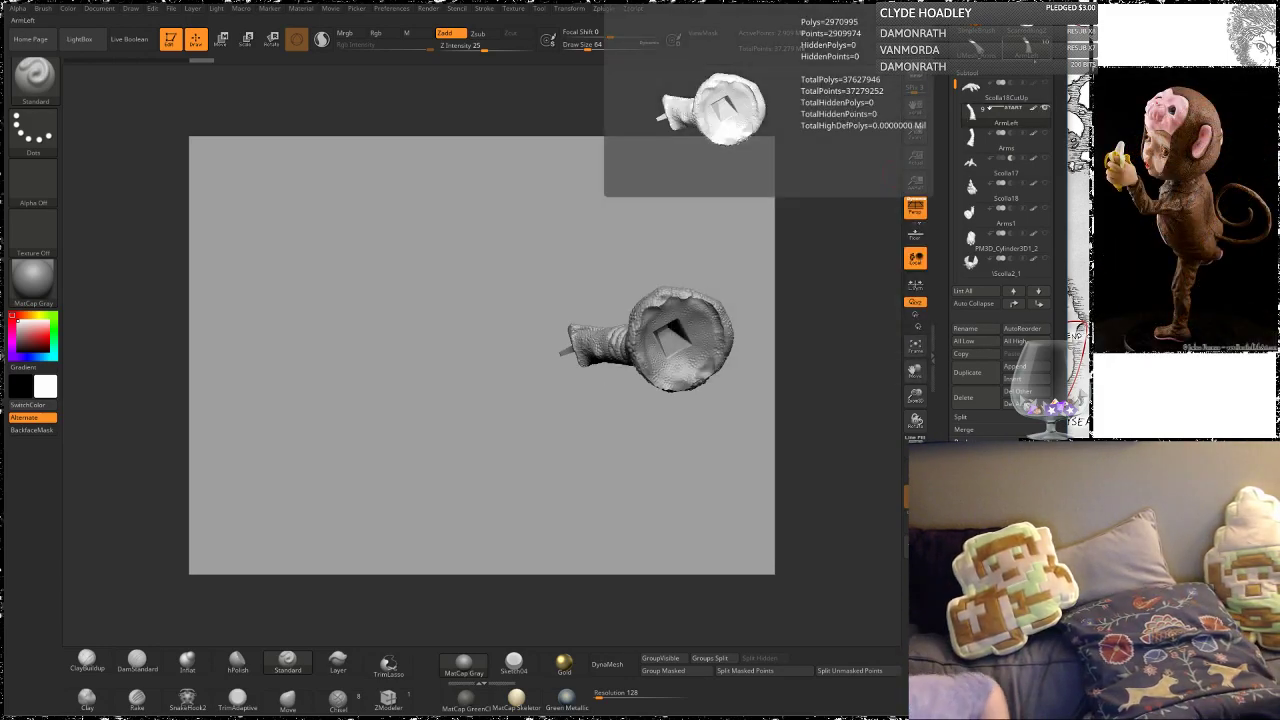
{"action": "mouse_move", "coordinate": [979, 56]}
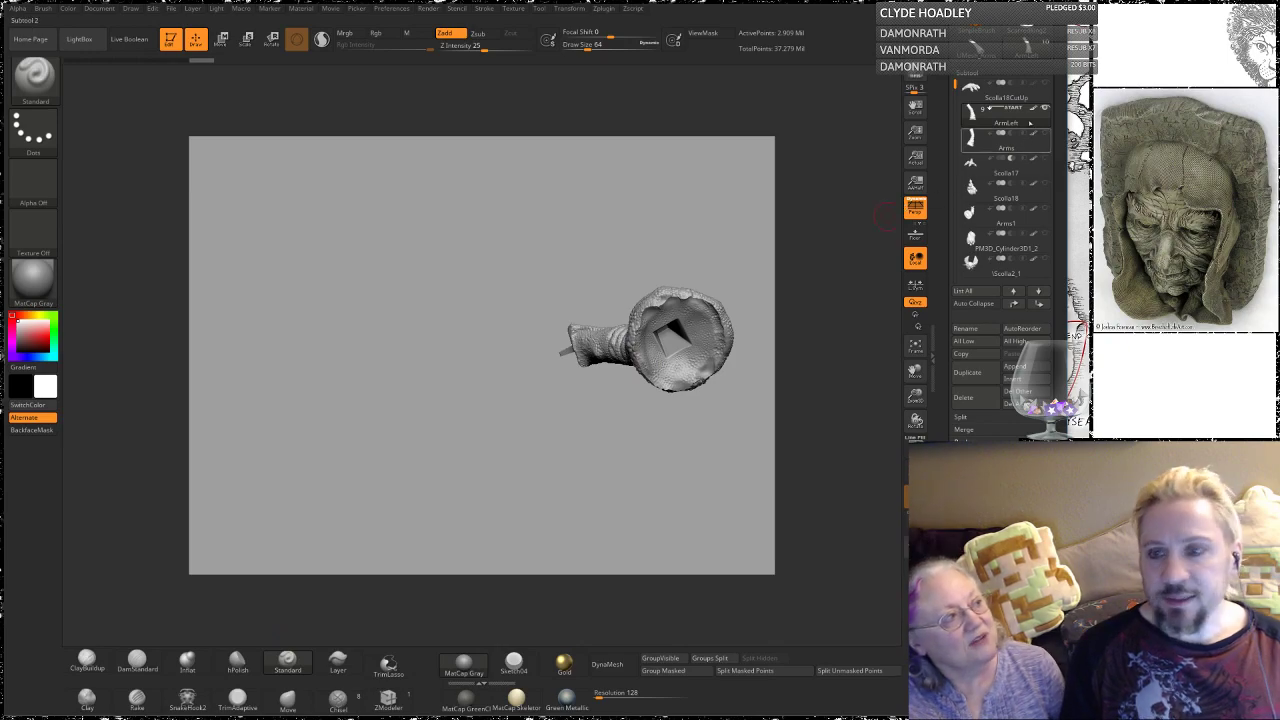
{"action": "mouse_move", "coordinate": [1000, 112]}
{"action": "mouse_move", "coordinate": [1000, 90]}
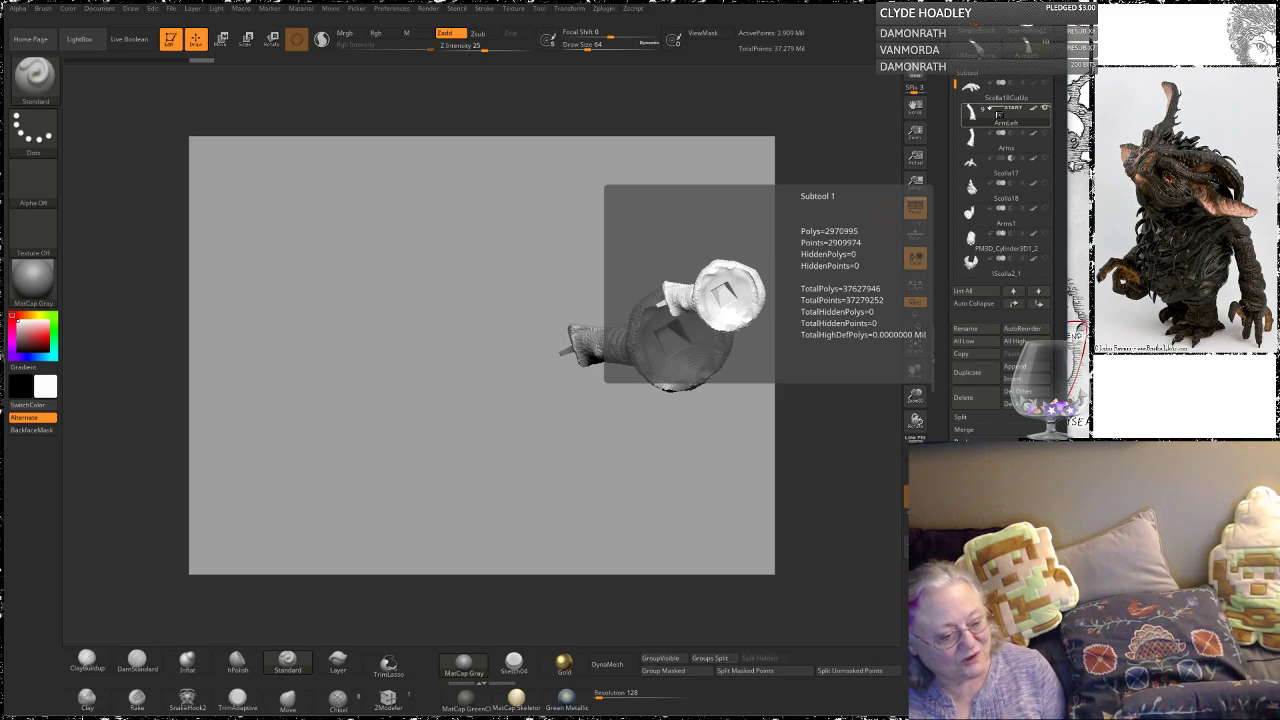
{"action": "left_click", "coordinate": [997, 115]}
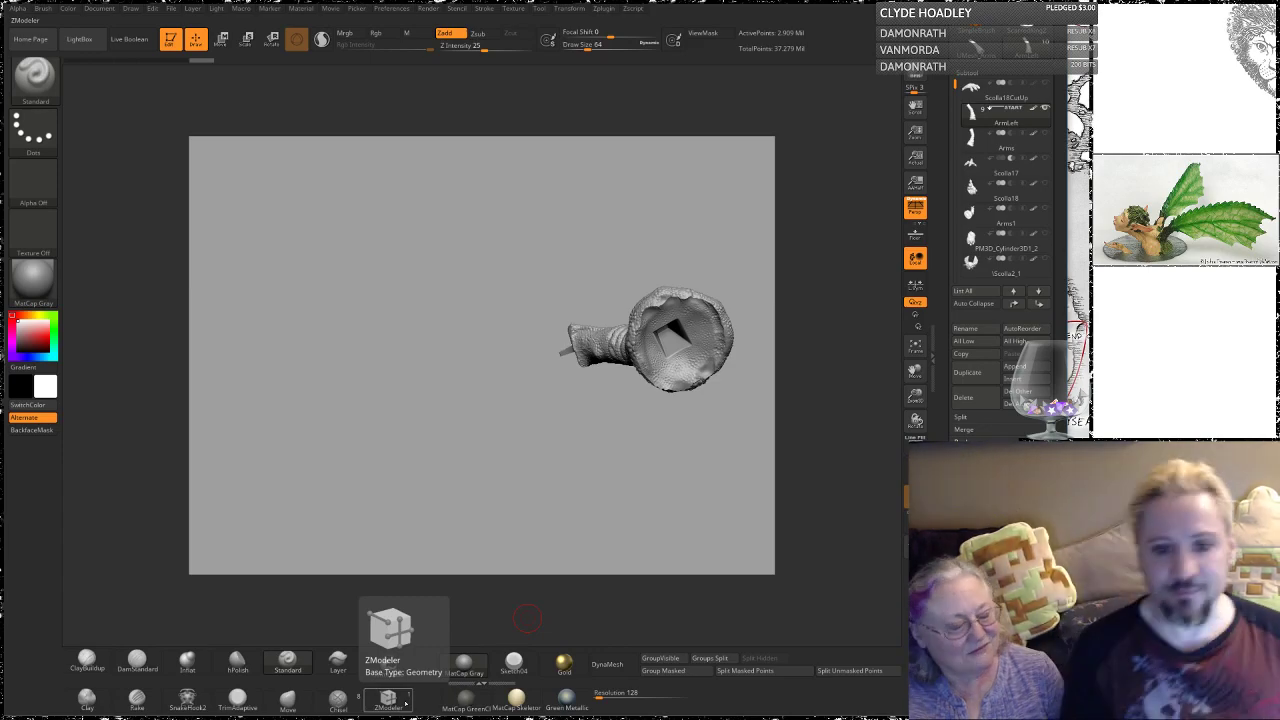
{"action": "mouse_move", "coordinate": [485, 708]}
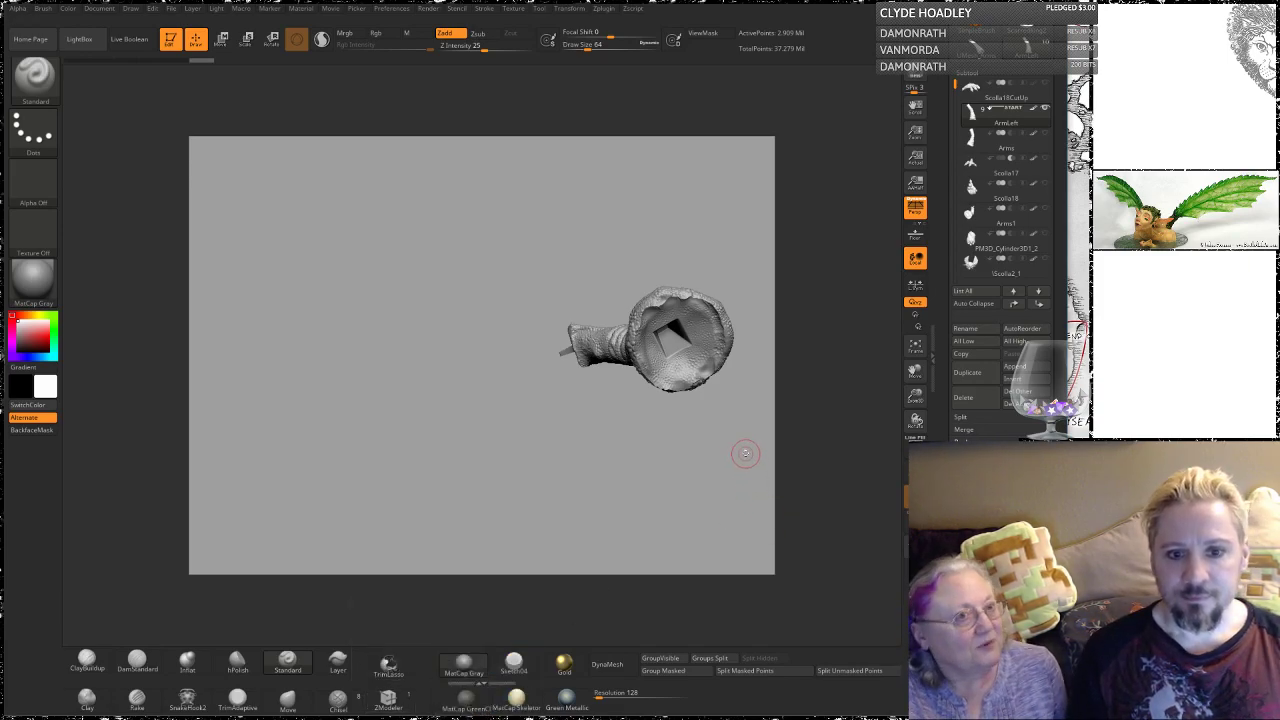
Step: Toggle the visibility of the Arms subtool on and off to compare it with ArmLeft
{"action": "left_click_drag", "start_coordinate": [743, 429], "coordinate": [678, 539]}
{"action": "mouse_move", "coordinate": [1005, 140]}
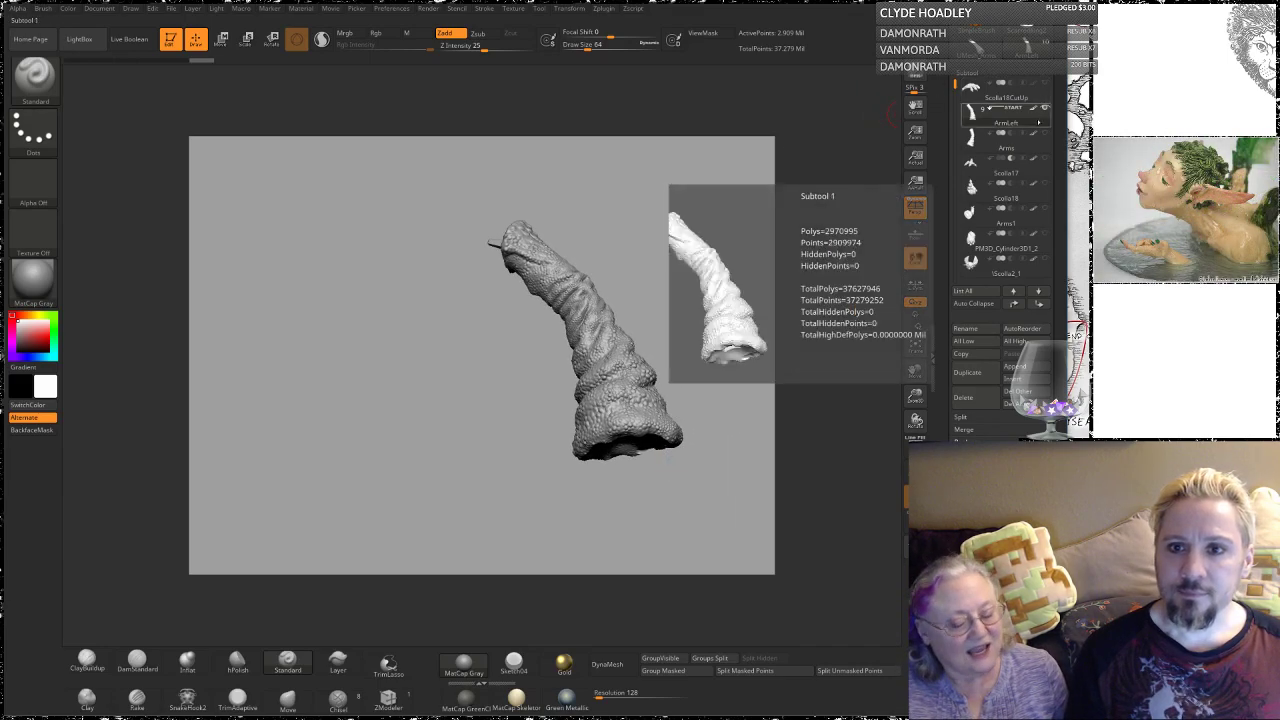
{"action": "left_click", "coordinate": [1045, 136]}
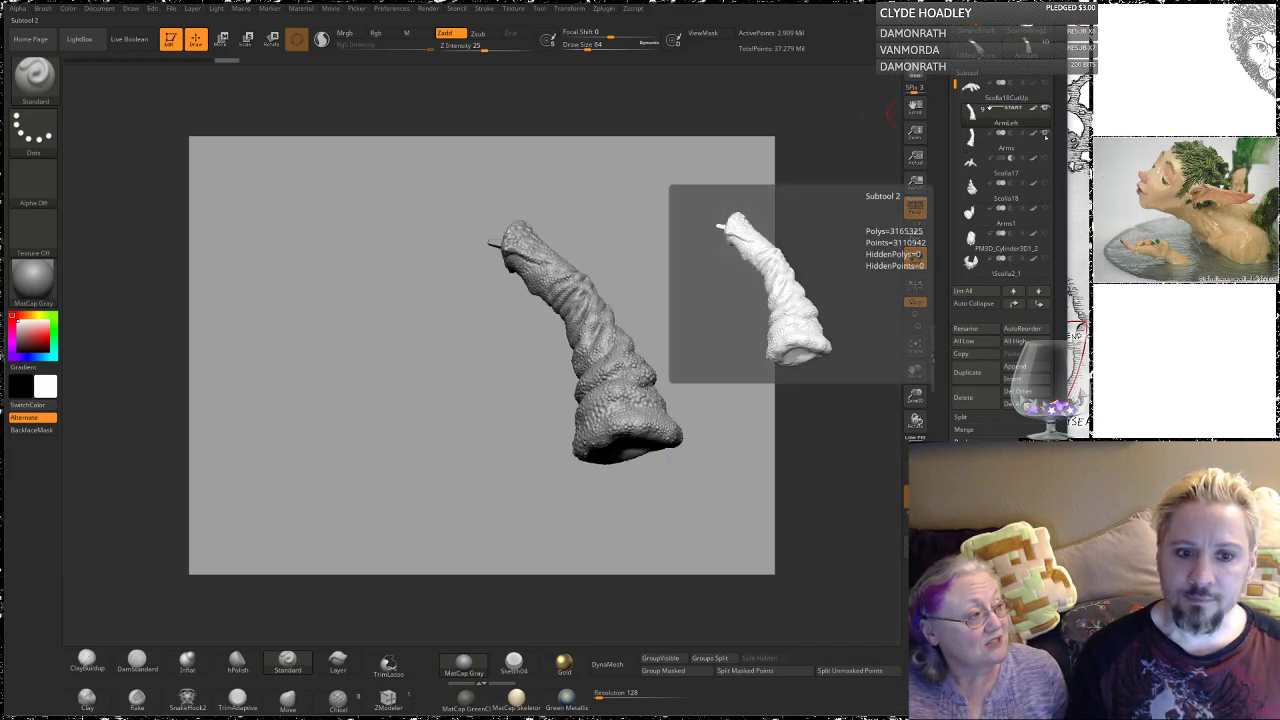
{"action": "left_click", "coordinate": [1045, 136]}
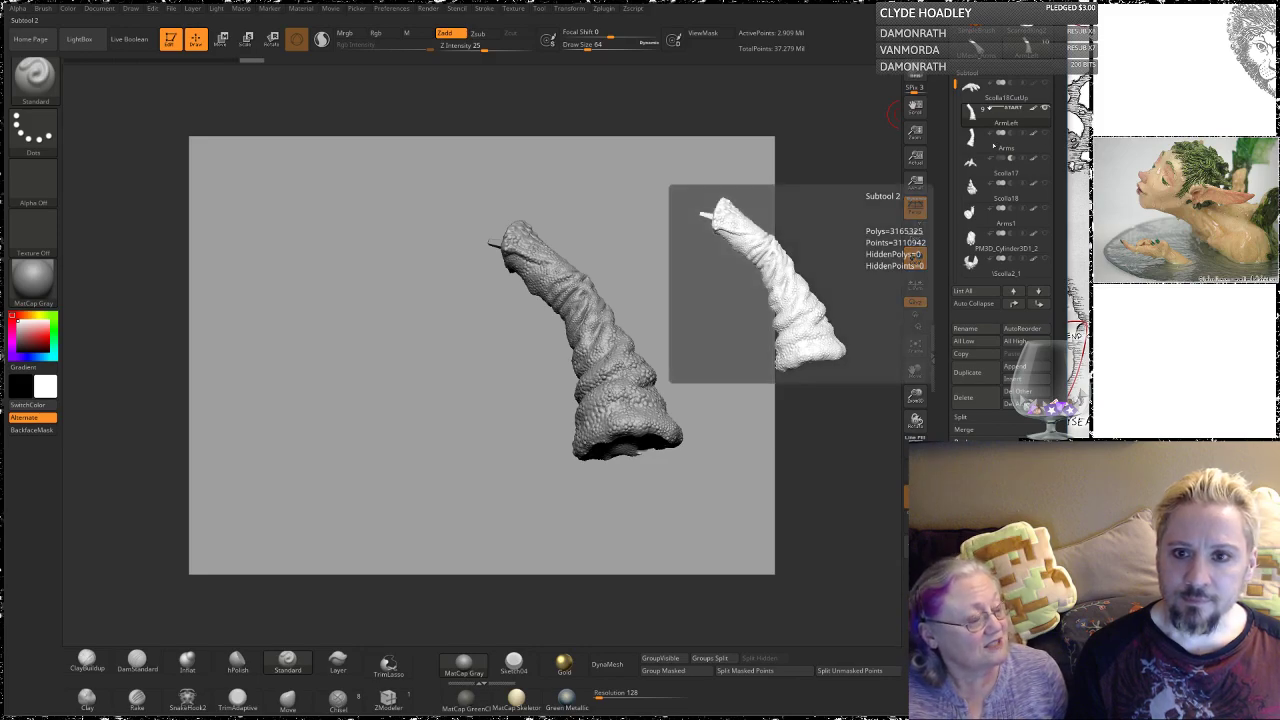
Step: Delete the Arms subtool permanently
{"action": "left_click", "coordinate": [995, 147]}
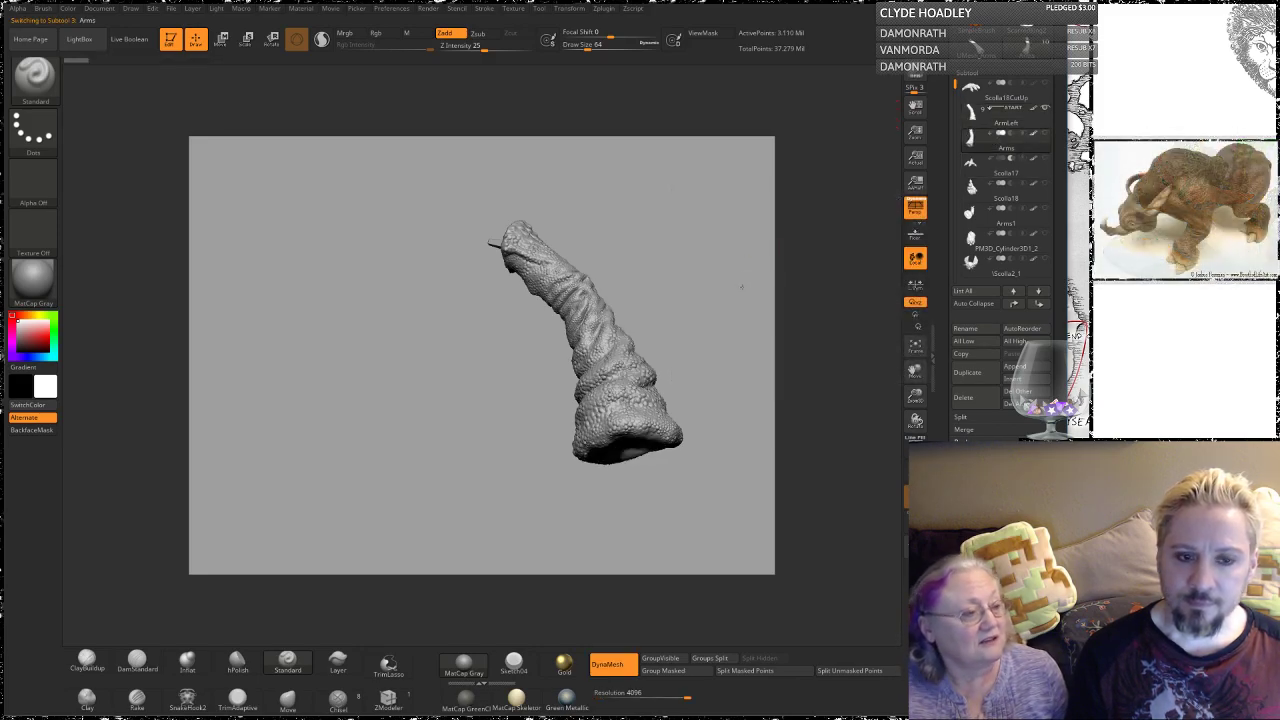
{"action": "left_click_drag", "start_coordinate": [741, 286], "coordinate": [746, 245]}
{"action": "left_click", "coordinate": [965, 397]}
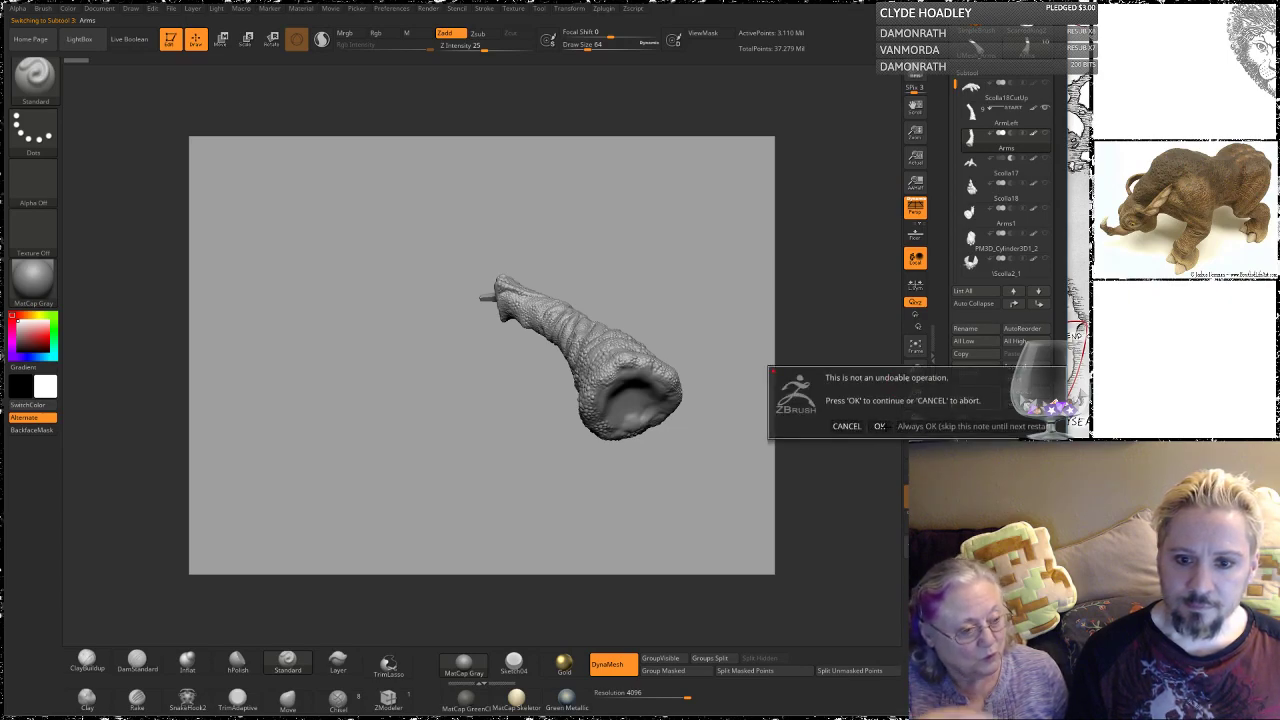
{"action": "left_click", "coordinate": [879, 426]}
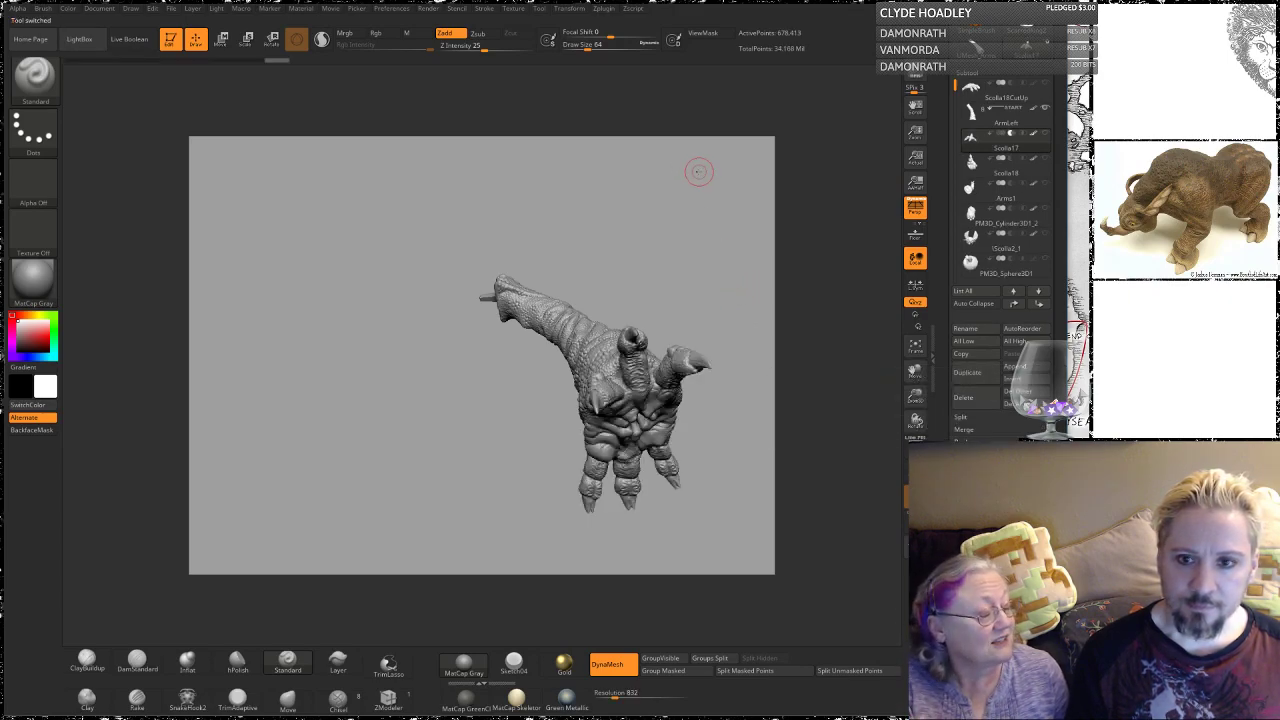
Step: Select the ArmLeft subtool again and examine the arm from the side
{"action": "left_click_drag", "start_coordinate": [698, 172], "coordinate": [688, 218]}
{"action": "mouse_move", "coordinate": [972, 112]}
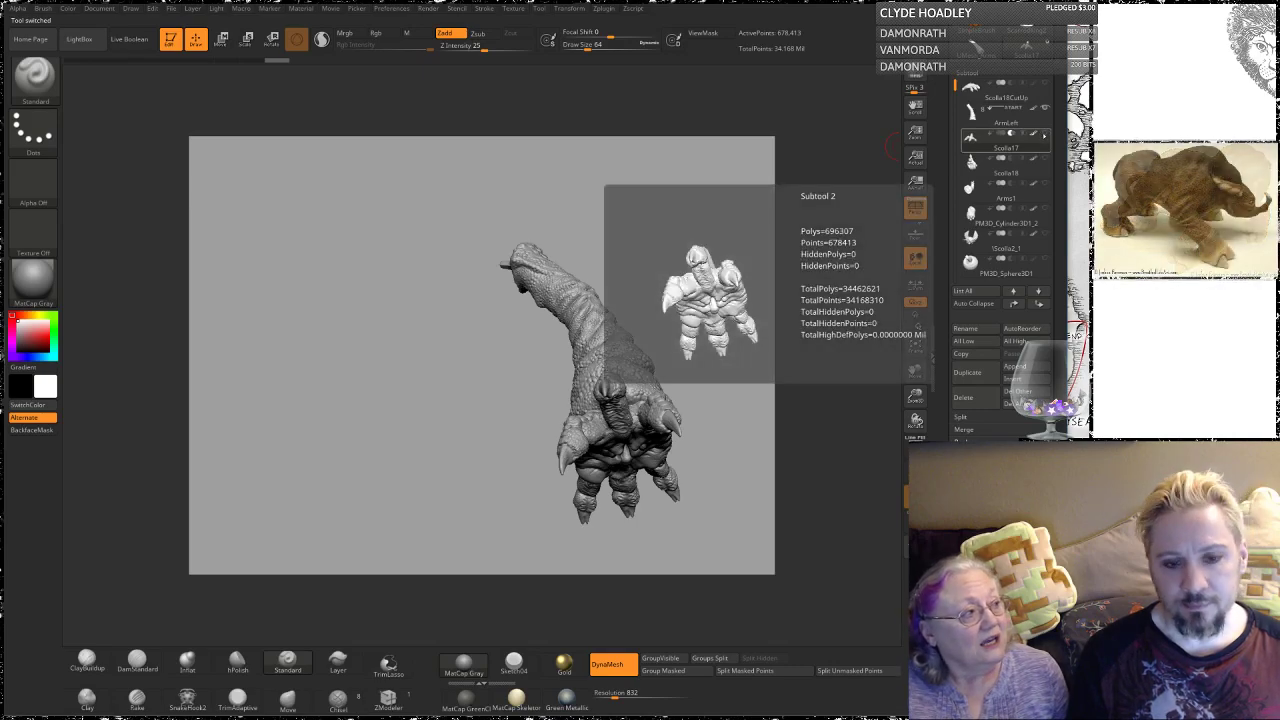
{"action": "left_click", "coordinate": [1000, 120]}
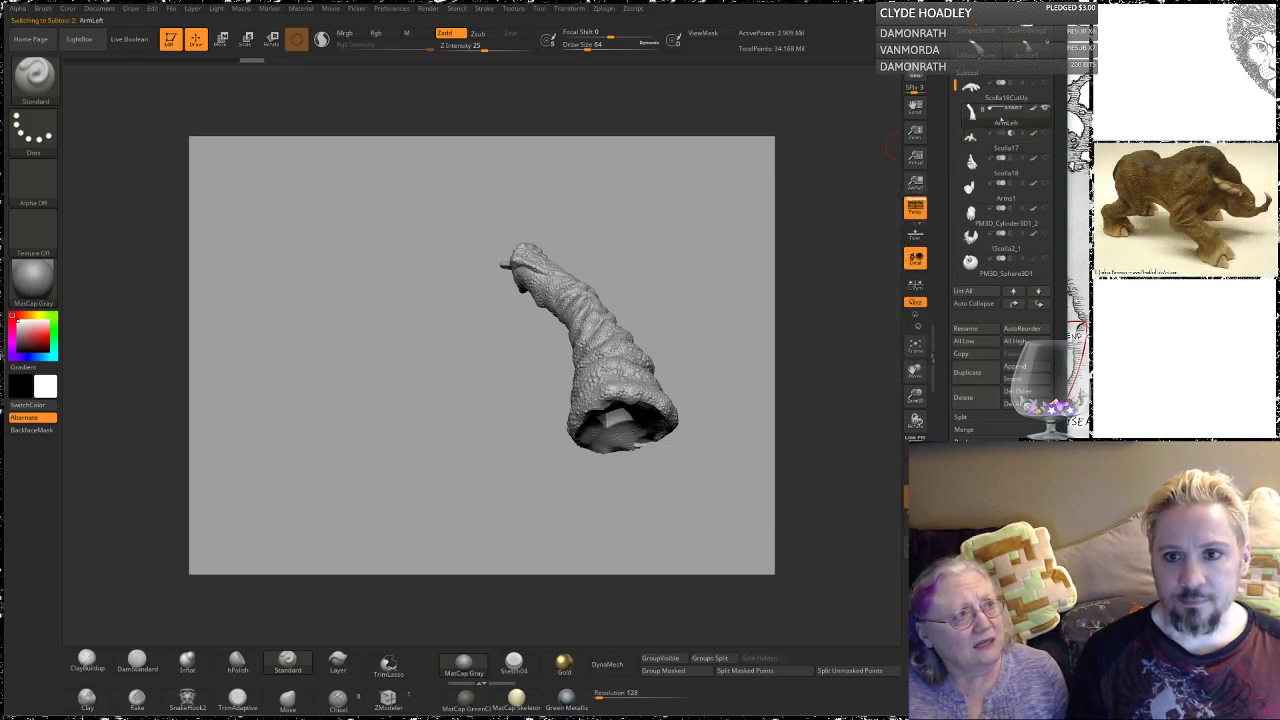
{"action": "left_click_drag", "start_coordinate": [727, 247], "coordinate": [660, 240]}
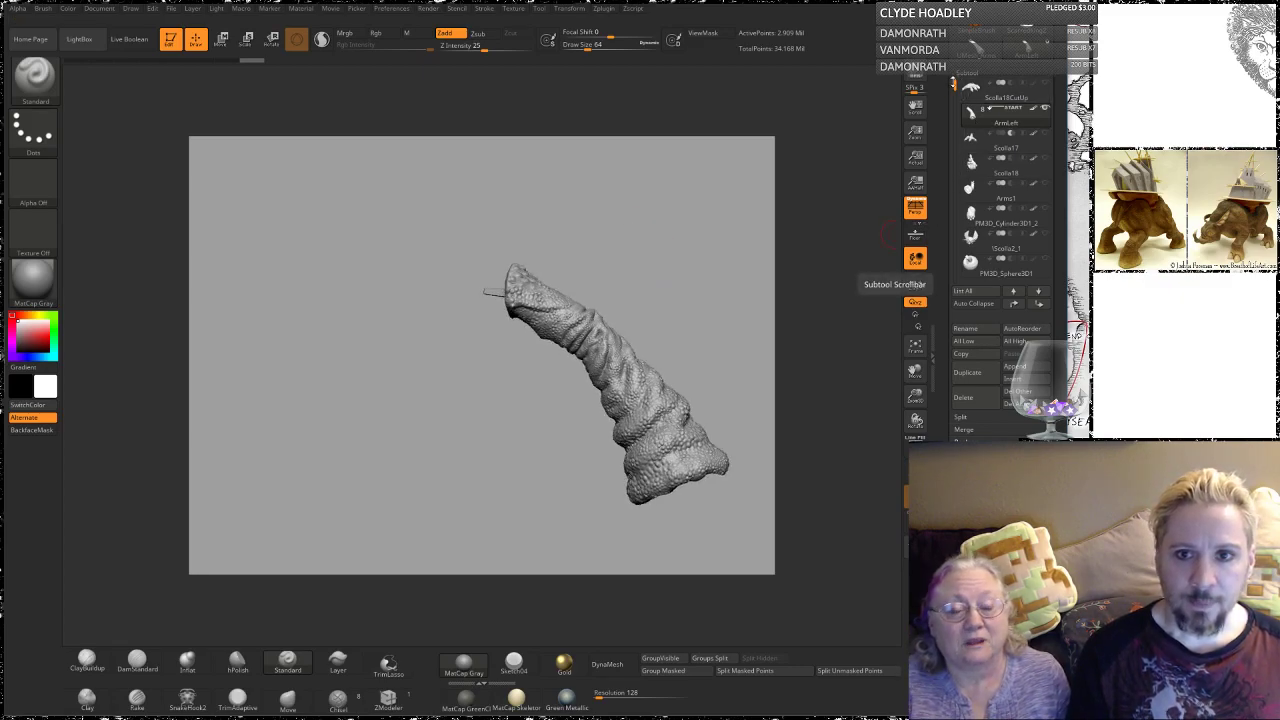
Step: Show and select the PM3D_Cylinder3D1_2 body subtool alongside the left arm, and quick-save the project
{"action": "scroll", "coordinate": [955, 180], "scroll_direction": "down", "scroll_amount": 1}
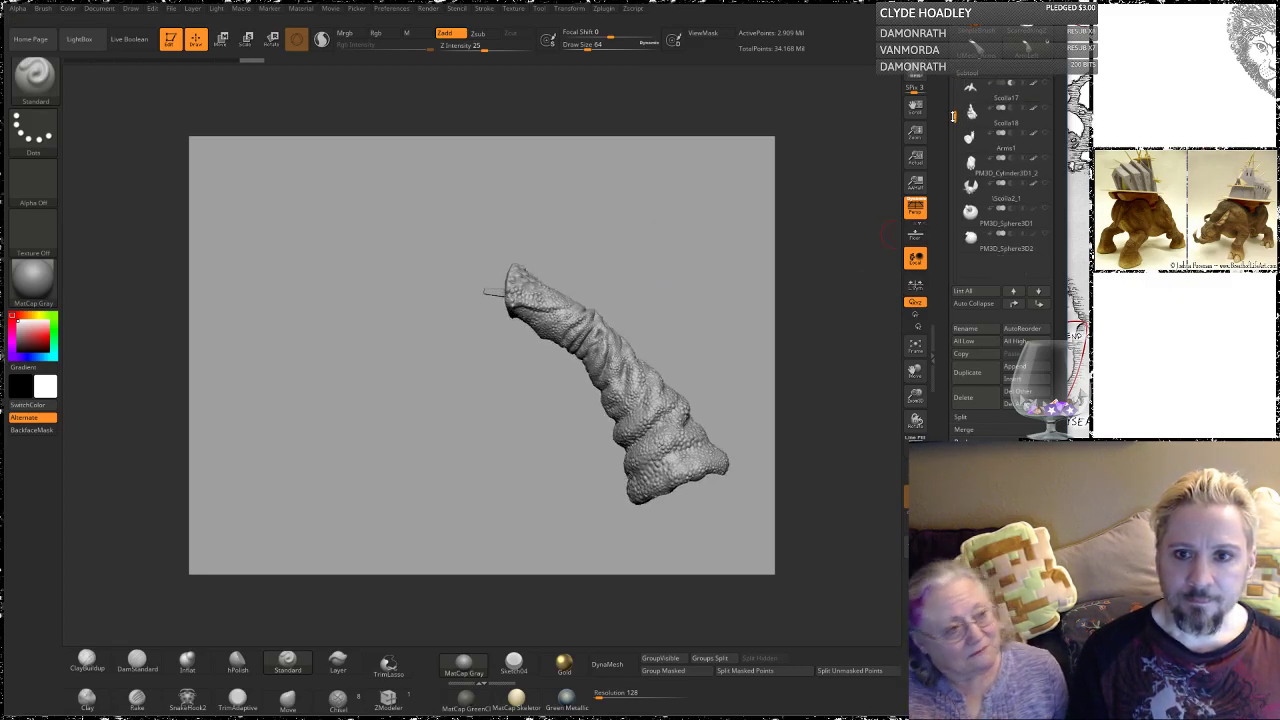
{"action": "mouse_move", "coordinate": [968, 162]}
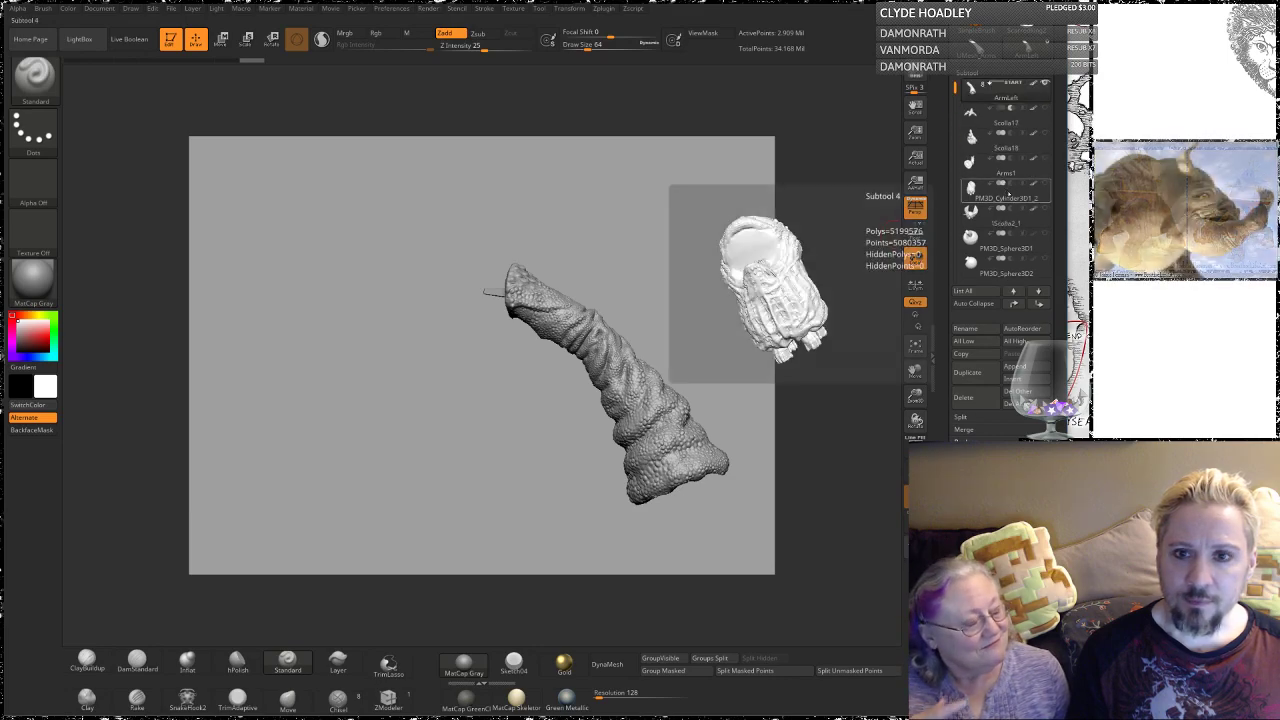
{"action": "left_click", "coordinate": [990, 196]}
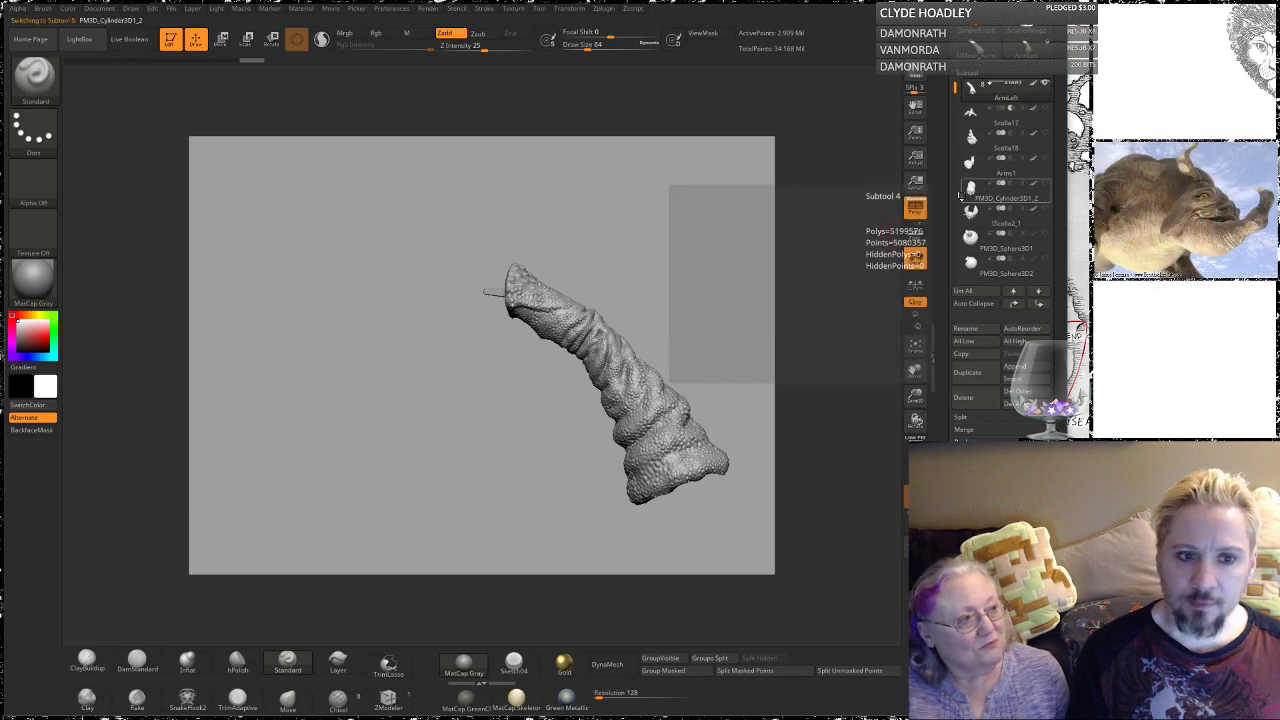
{"action": "mouse_move", "coordinate": [686, 247]}
{"action": "left_mouse_down"}
{"action": "mouse_move", "coordinate": [673, 214]}
{"action": "mouse_move", "coordinate": [689, 237]}
{"action": "left_mouse_up"}
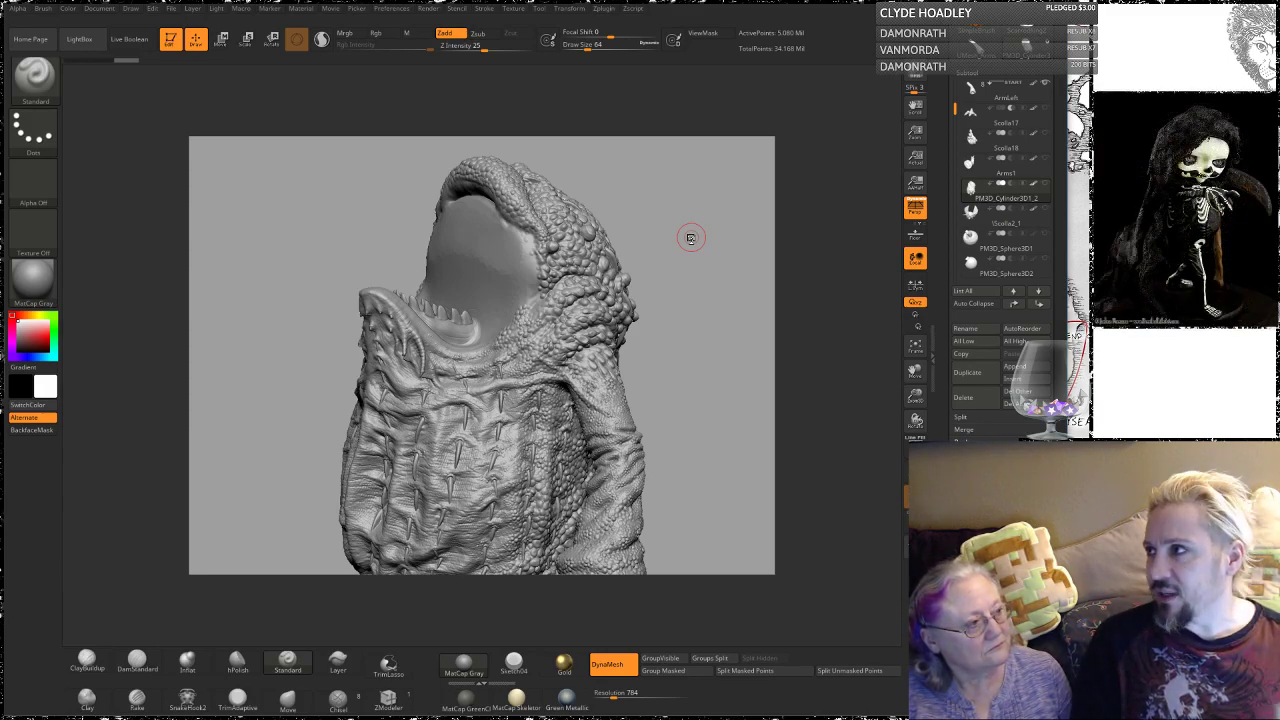
{"action": "key", "text": "ctrl+s"}
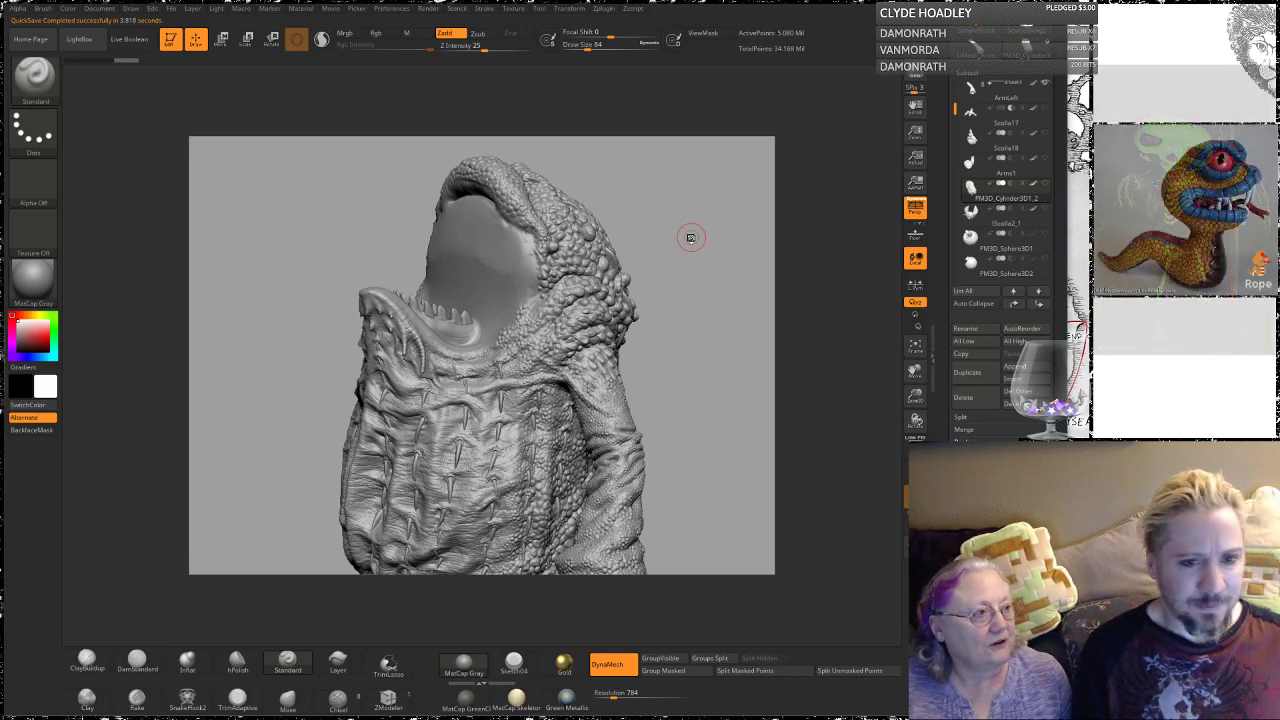
Step: Move the PM3D_Cylinder3D1_2 body subtool up the subtool order until it sits directly above ArmLeft
{"action": "left_click_drag", "start_coordinate": [704, 360], "coordinate": [689, 332]}
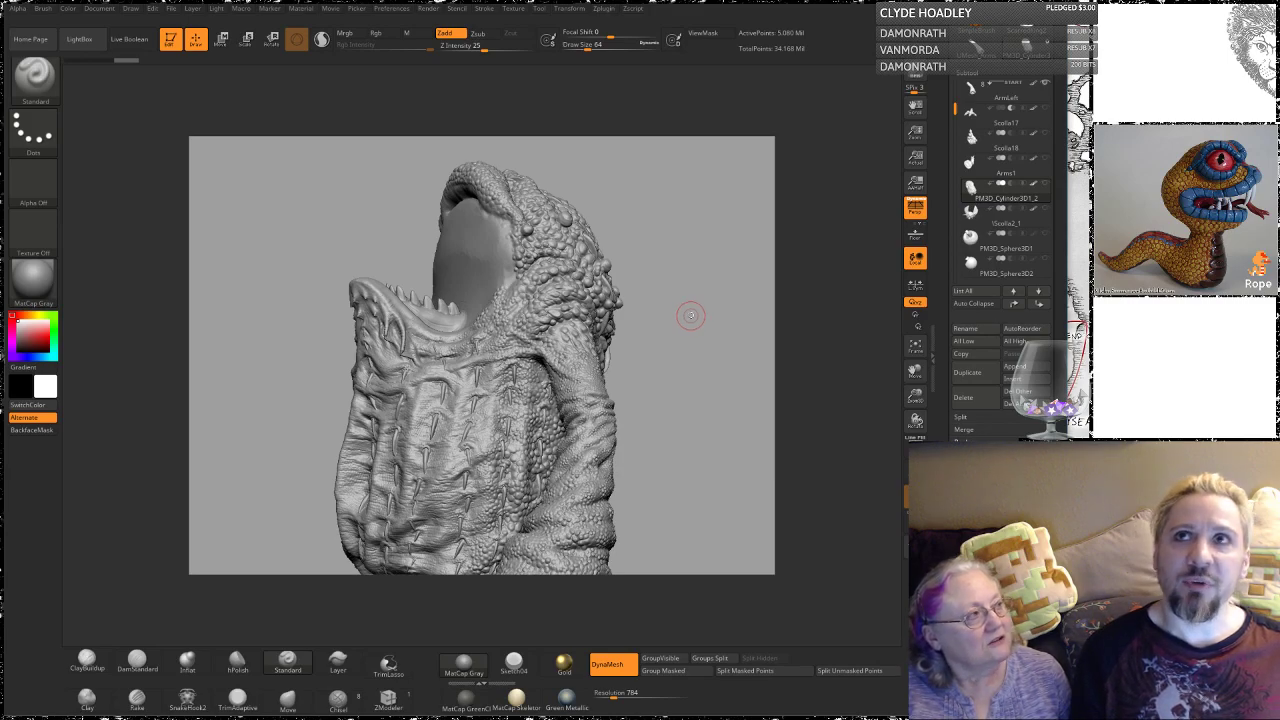
{"action": "left_click_drag", "start_coordinate": [677, 374], "coordinate": [677, 345]}
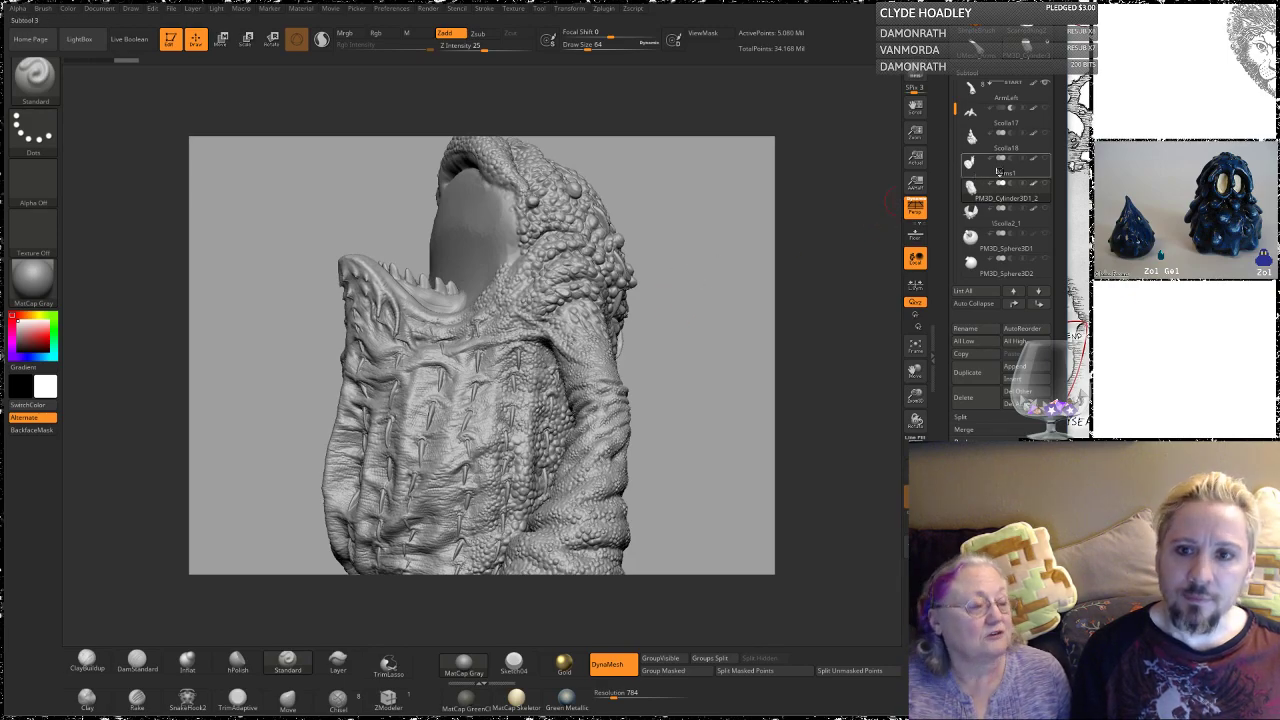
{"action": "mouse_move", "coordinate": [984, 112]}
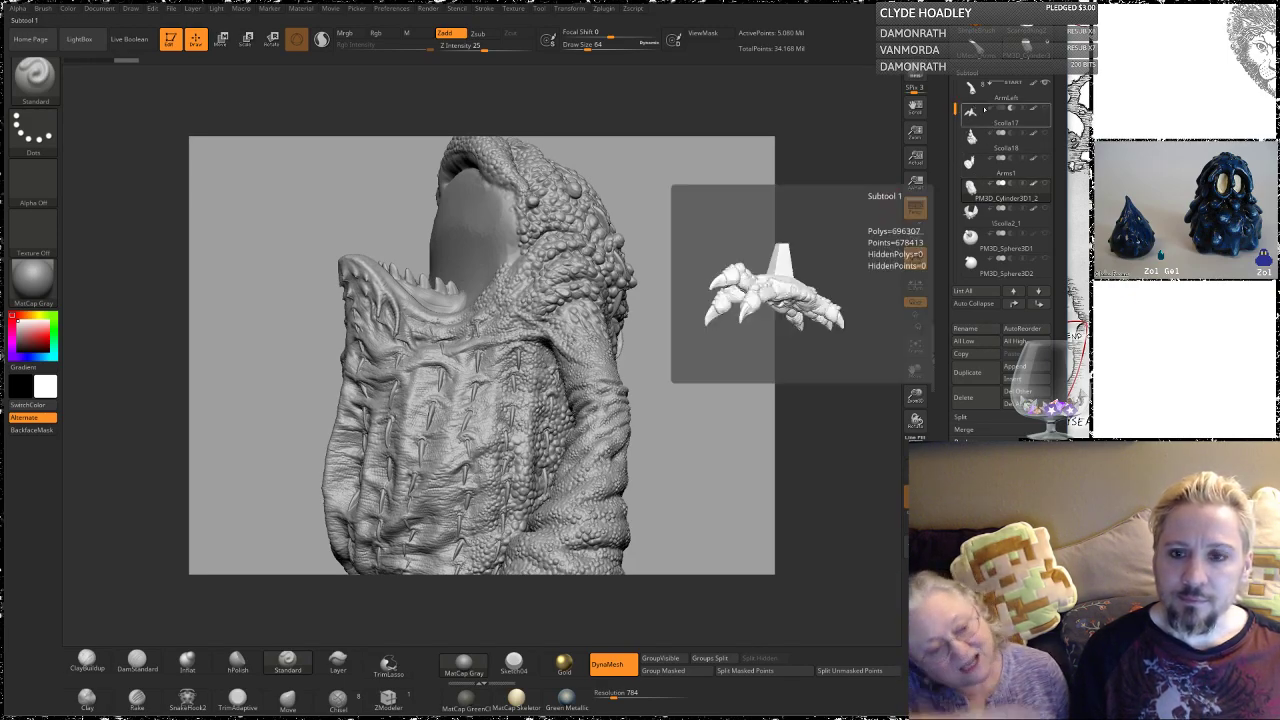
{"action": "mouse_move", "coordinate": [998, 196]}
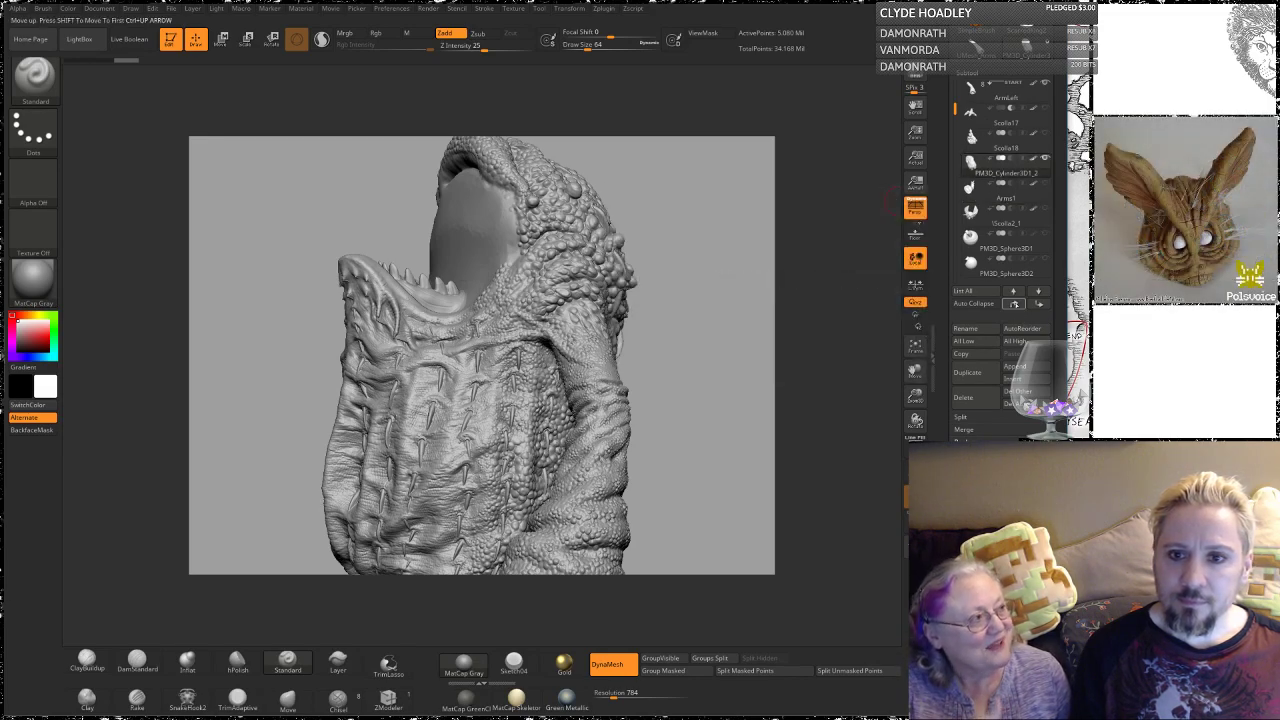
{"action": "left_click", "coordinate": [1014, 303]}
{"action": "left_click", "coordinate": [1014, 303]}
{"action": "left_click", "coordinate": [1014, 303]}
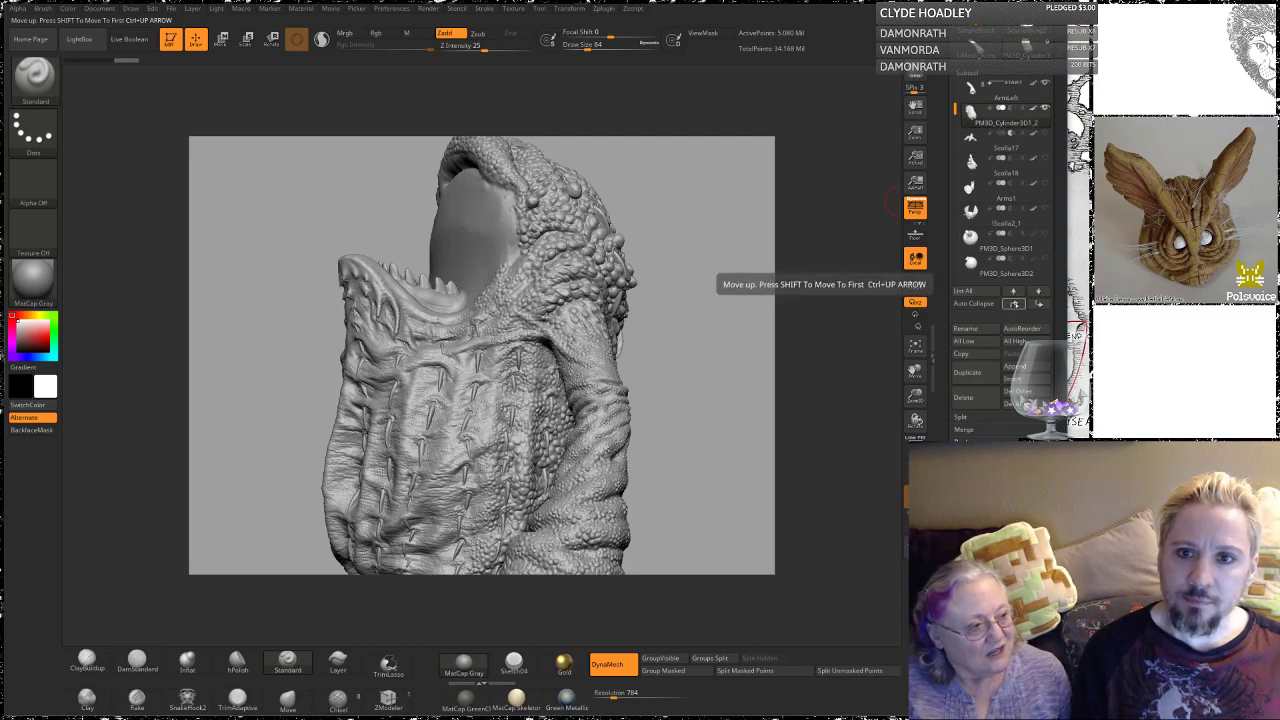
{"action": "left_click", "coordinate": [1014, 303]}
Step: Enable Live Boolean, set ArmLeft to subtract from the body, and inspect the cut at the shoulder
{"action": "mouse_move", "coordinate": [1033, 147]}
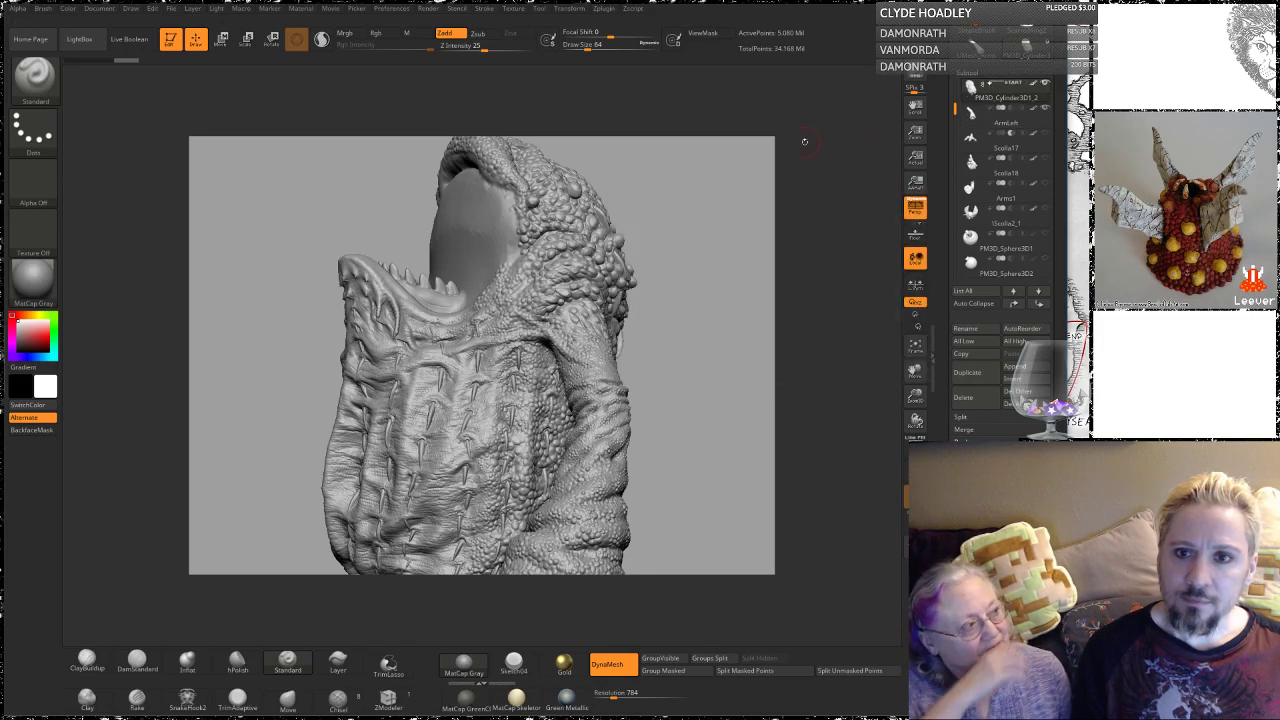
{"action": "left_click", "coordinate": [129, 39]}
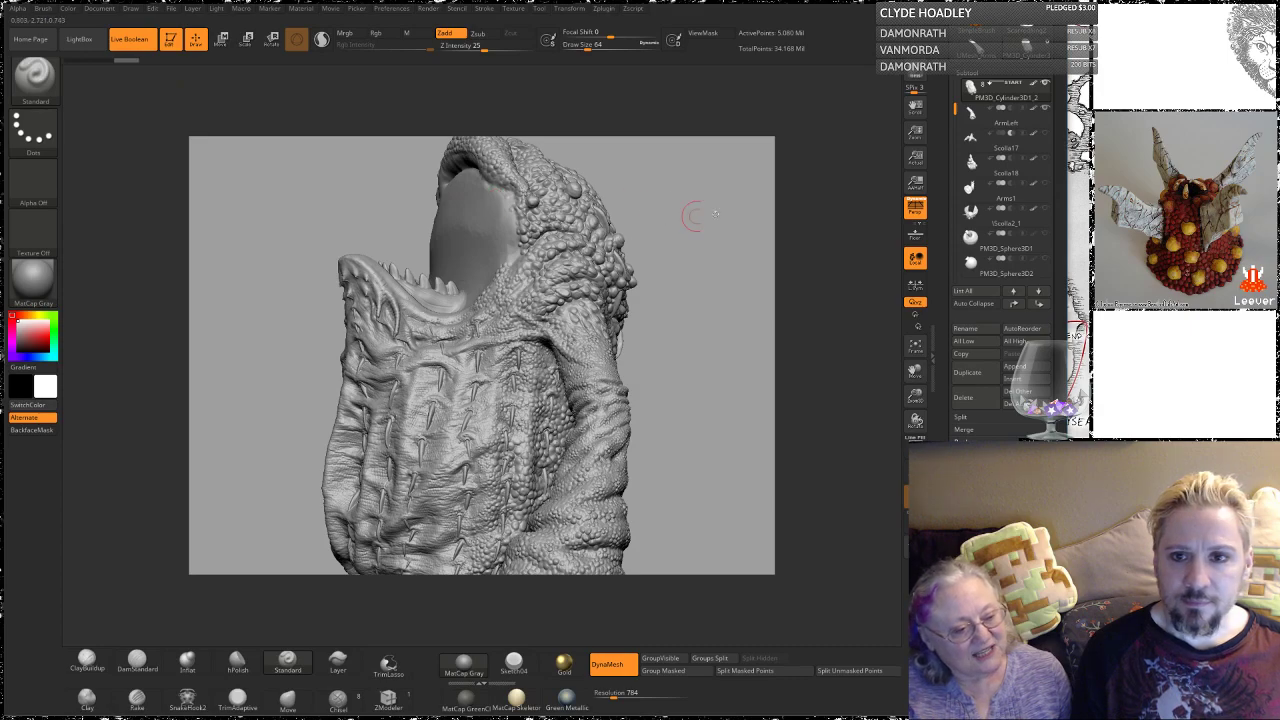
{"action": "left_click", "coordinate": [1013, 110]}
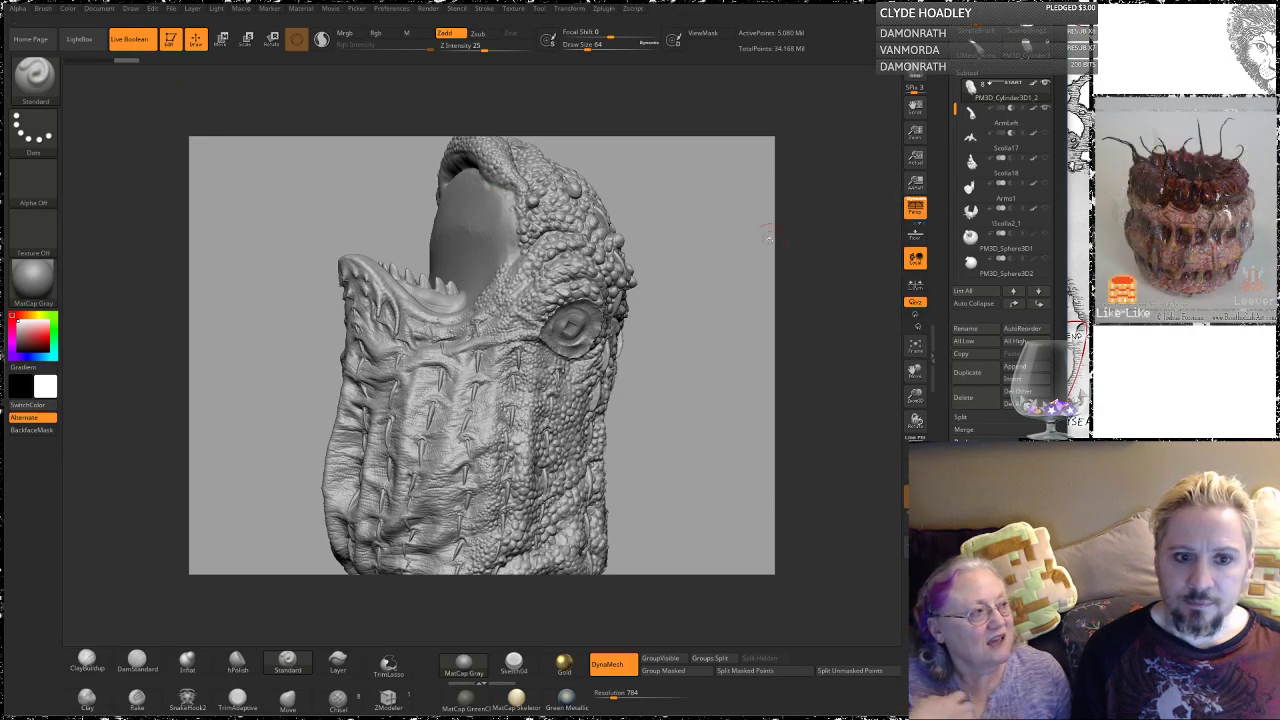
{"action": "mouse_move", "coordinate": [729, 280]}
{"action": "left_mouse_down"}
{"action": "mouse_move", "coordinate": [709, 229]}
{"action": "mouse_move", "coordinate": [766, 302]}
{"action": "mouse_move", "coordinate": [779, 295]}
{"action": "mouse_move", "coordinate": [737, 297]}
{"action": "mouse_move", "coordinate": [765, 276]}
{"action": "left_mouse_up"}
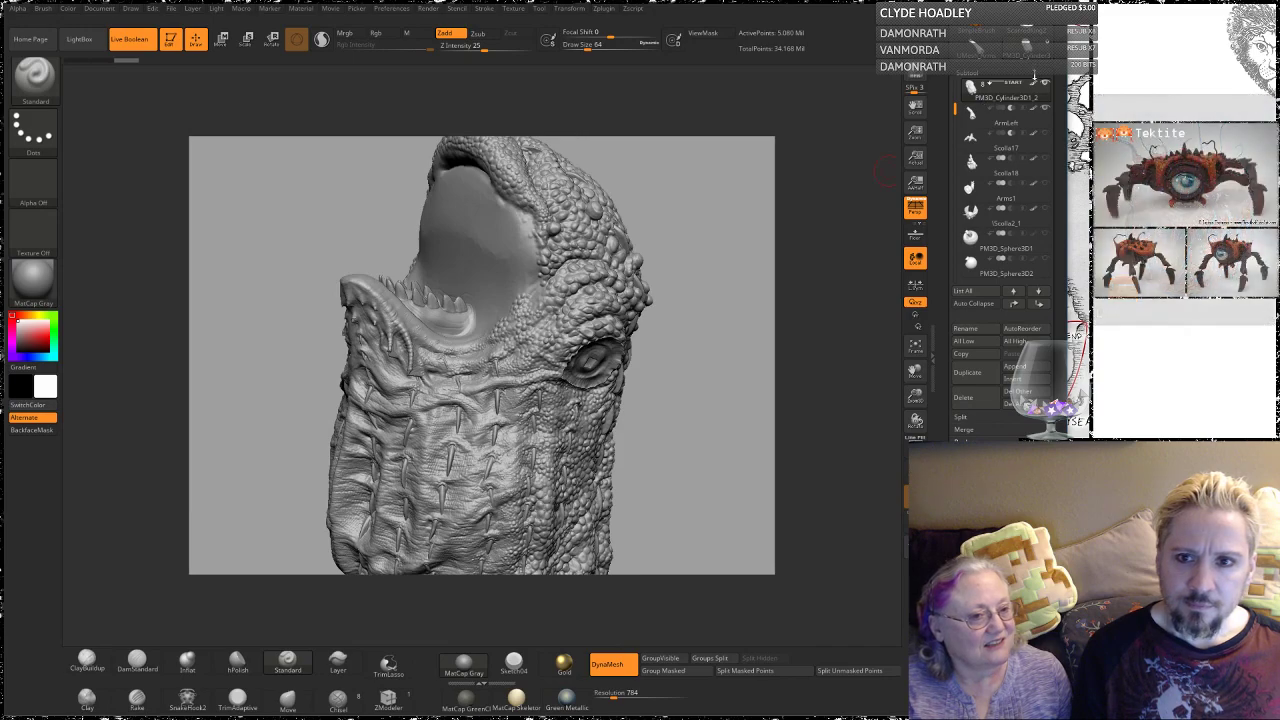
Step: Stop ArmLeft from subtracting from the body and rename the right arm subtool as ArmRight
{"action": "left_click", "coordinate": [1001, 107]}
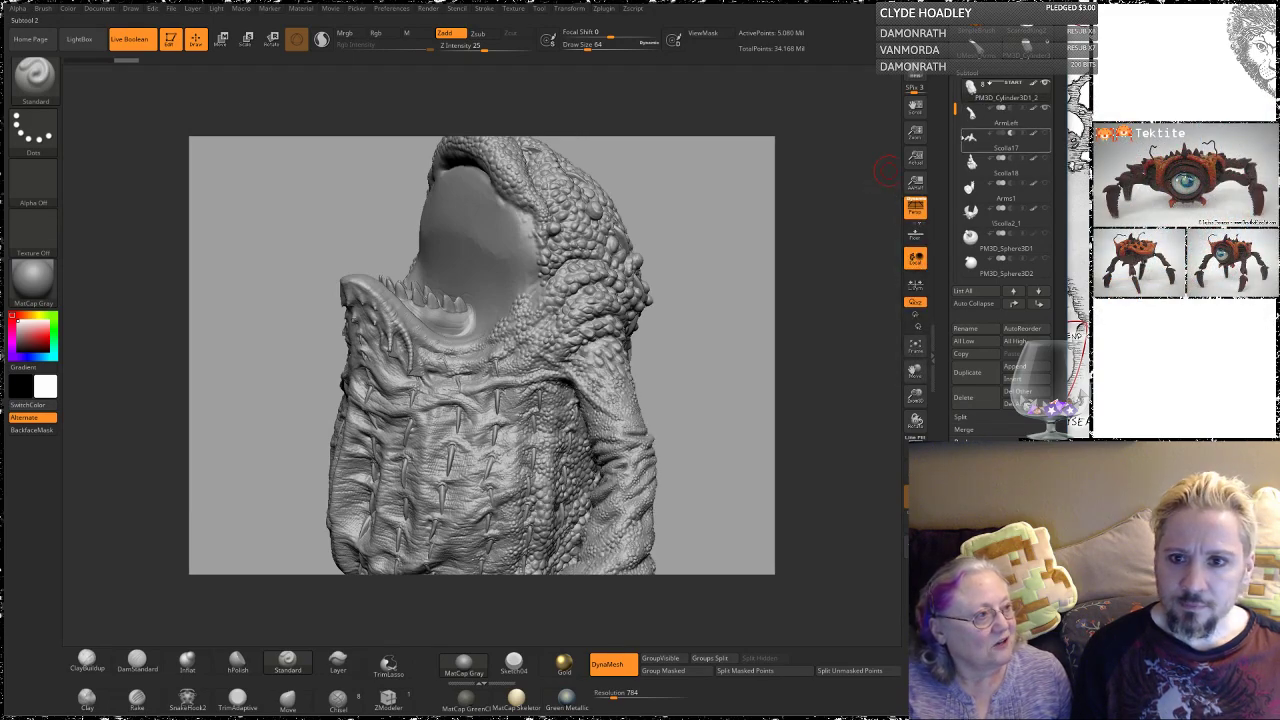
{"action": "left_click", "coordinate": [996, 197]}
{"action": "mouse_move", "coordinate": [997, 197]}
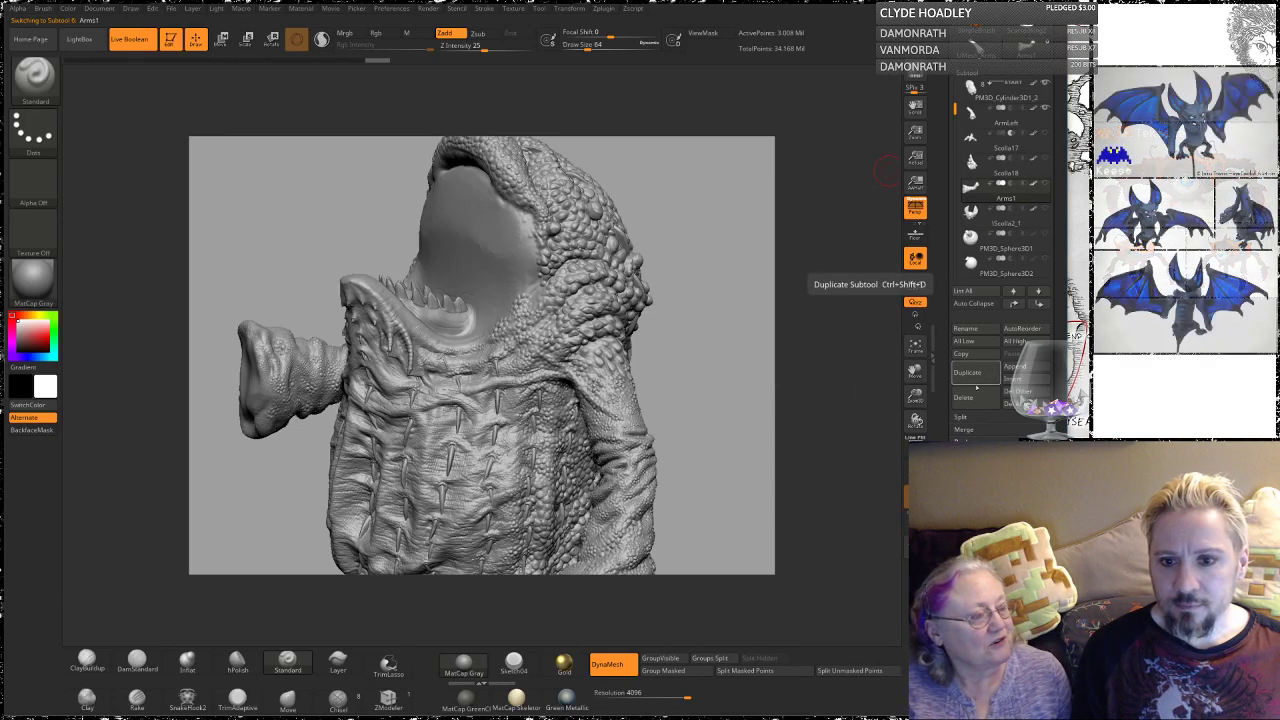
{"action": "left_click", "coordinate": [966, 329]}
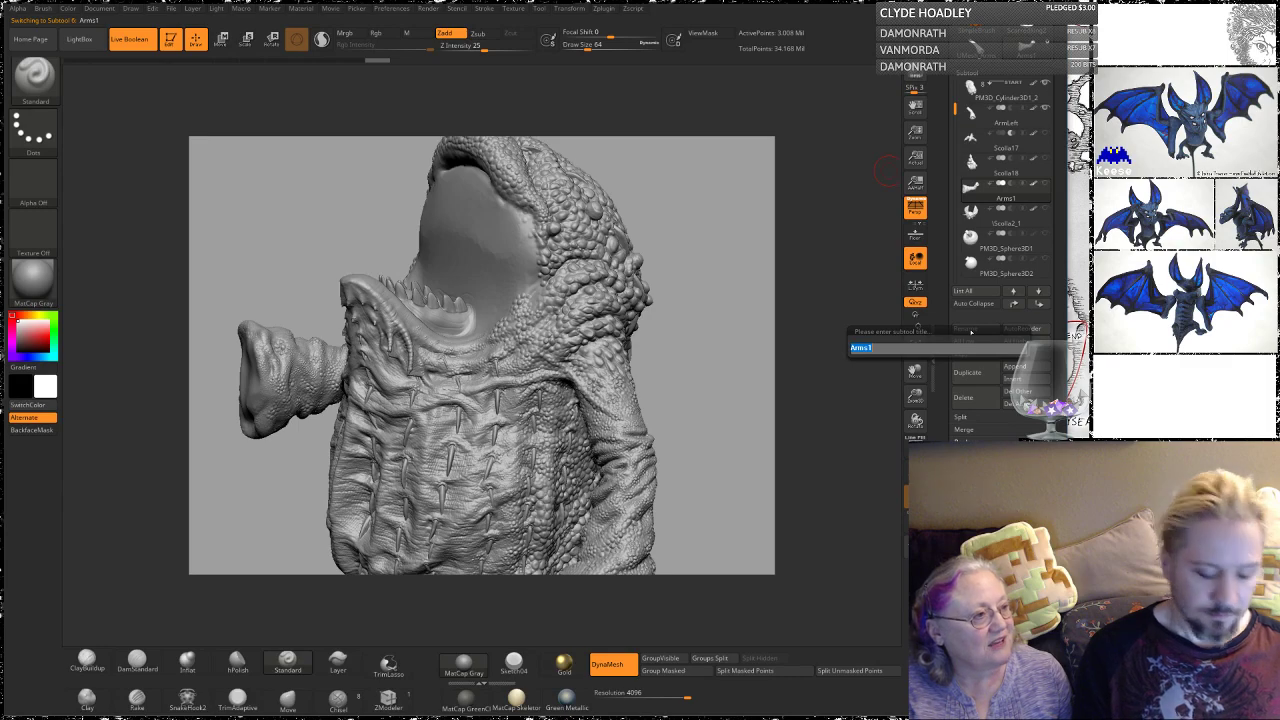
{"action": "type", "text": "Arm"}
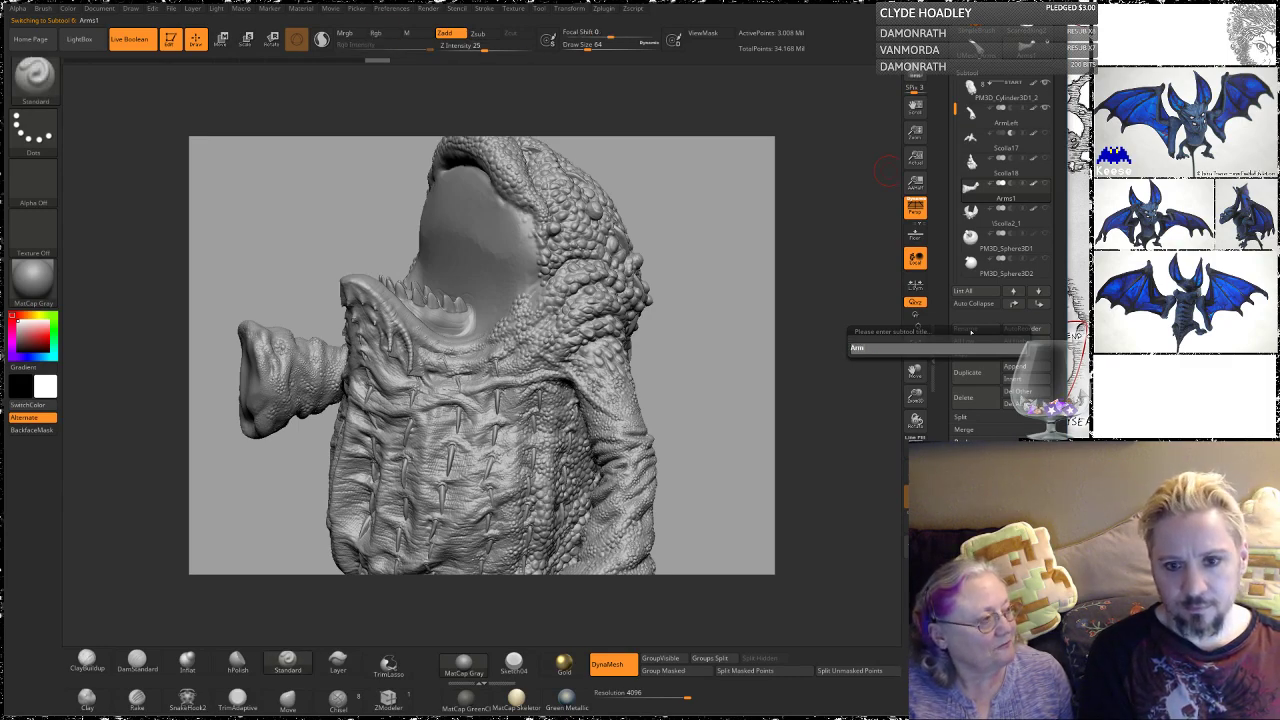
{"action": "type", "text": "Right"}
{"action": "key", "text": "Return"}
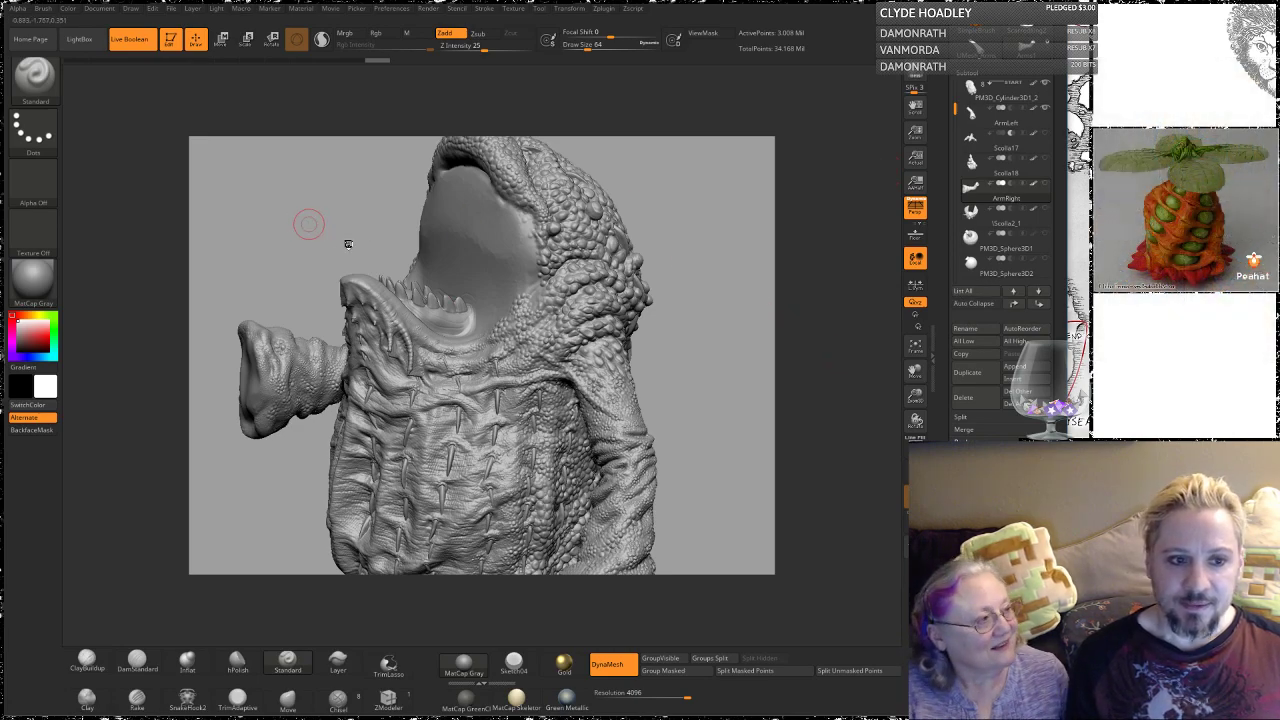
Step: Inspect the right arm against the body, and isolate the ArmRight subtool to examine its shoulder peg and wrist end
{"action": "left_click_drag", "start_coordinate": [348, 243], "coordinate": [348, 243]}
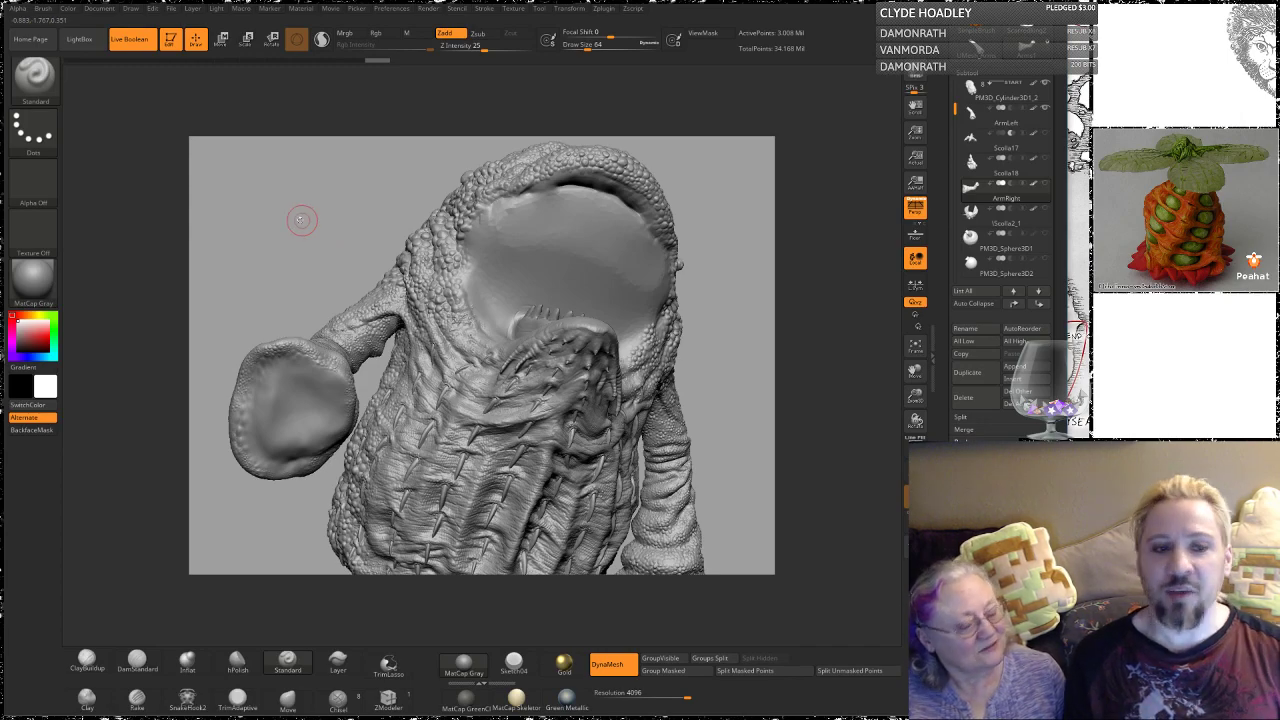
{"action": "left_click_drag", "start_coordinate": [280, 223], "coordinate": [306, 228]}
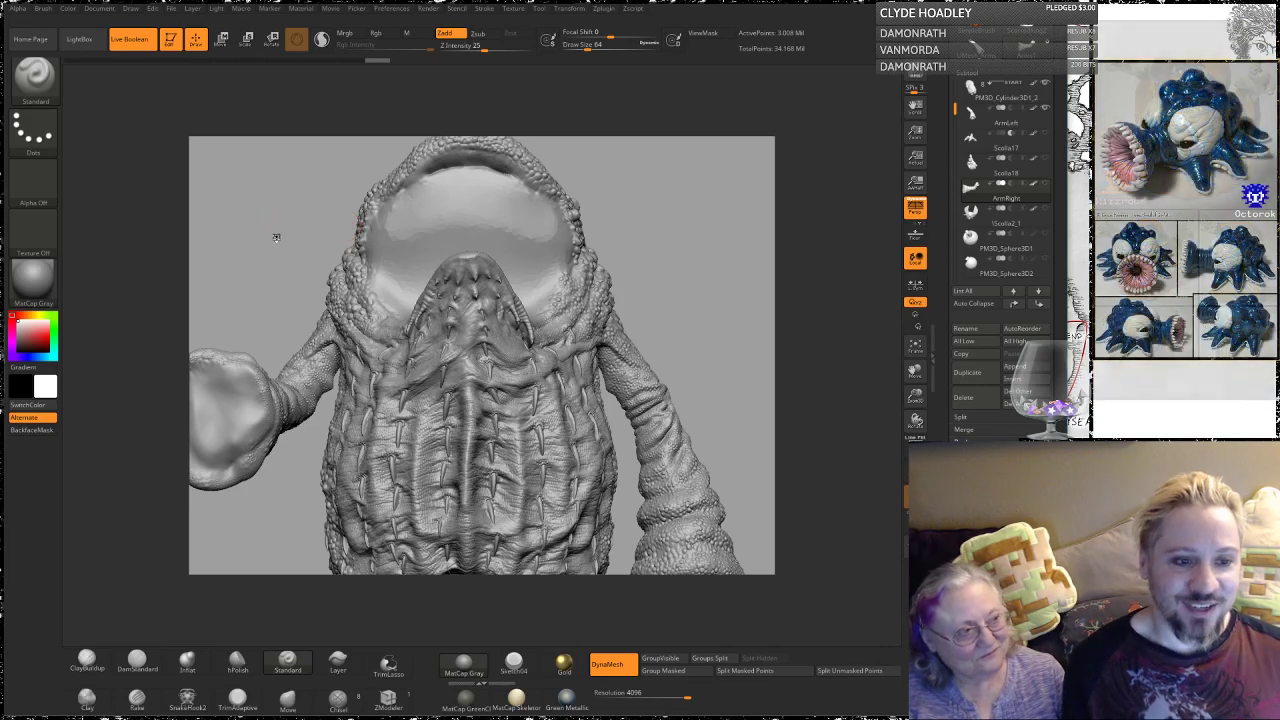
{"action": "left_click_drag", "start_coordinate": [274, 234], "coordinate": [293, 236]}
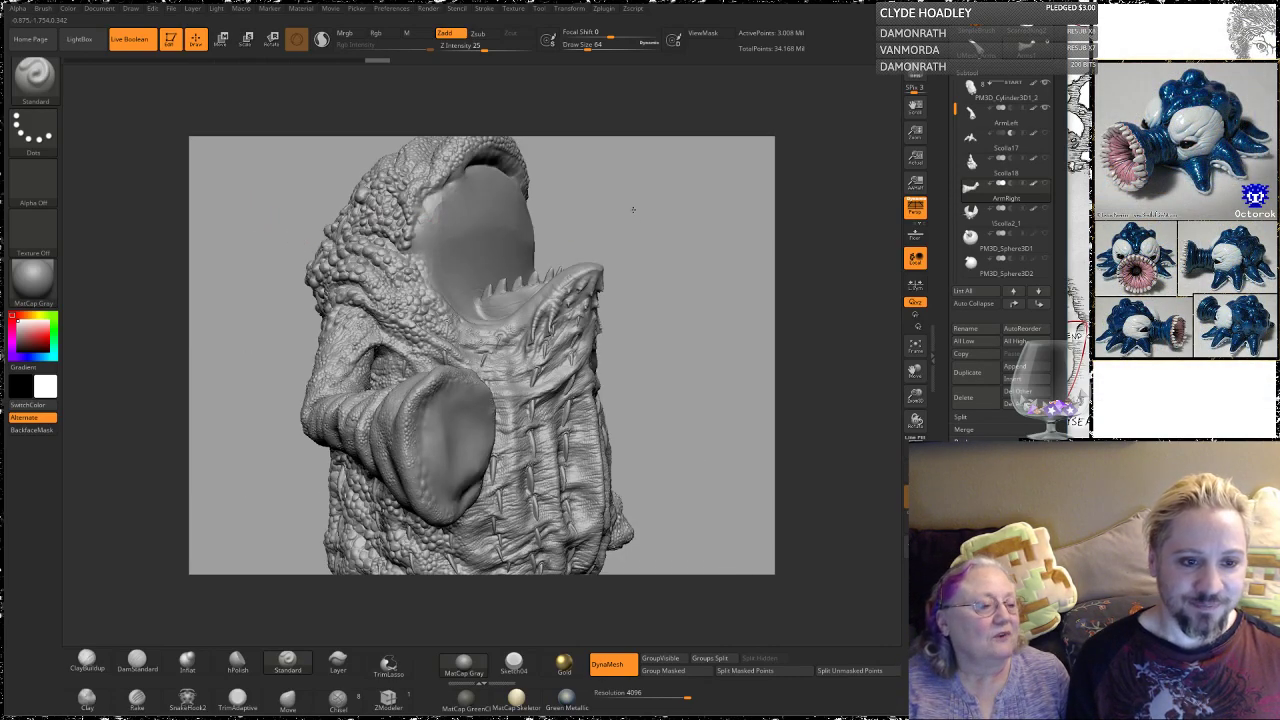
{"action": "left_click_drag", "start_coordinate": [635, 212], "coordinate": [643, 229]}
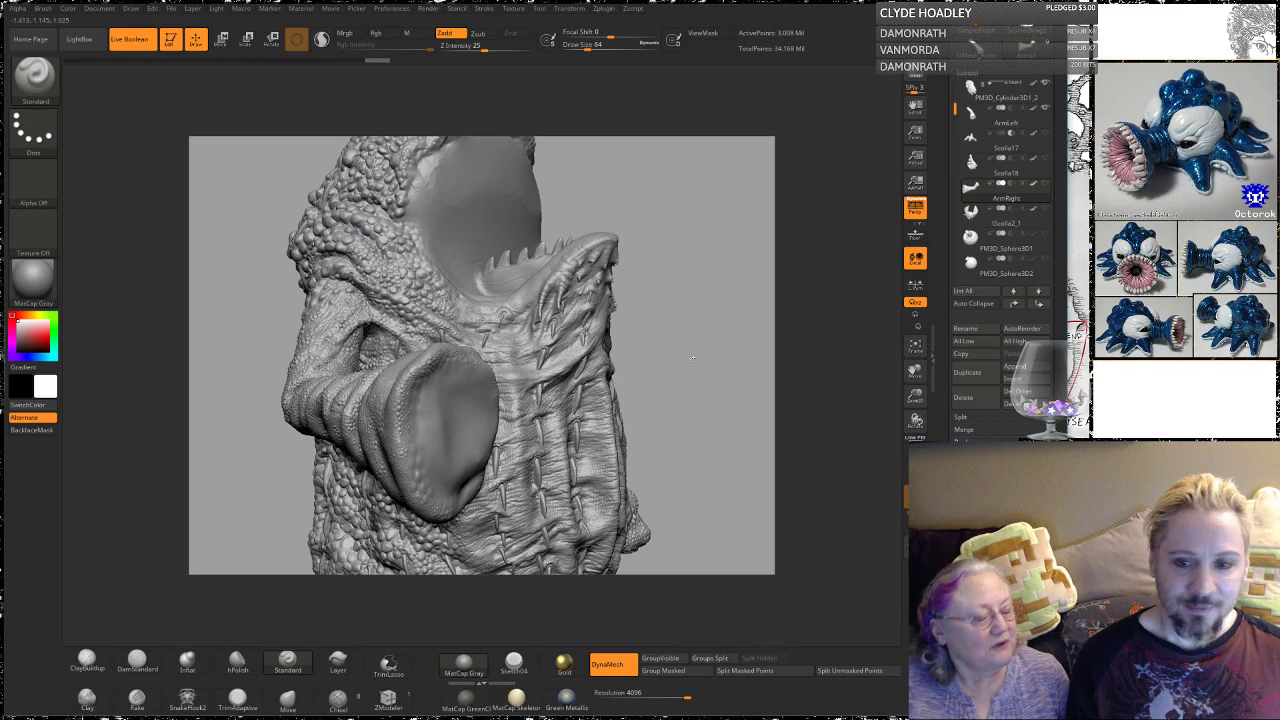
{"action": "mouse_move", "coordinate": [969, 187]}
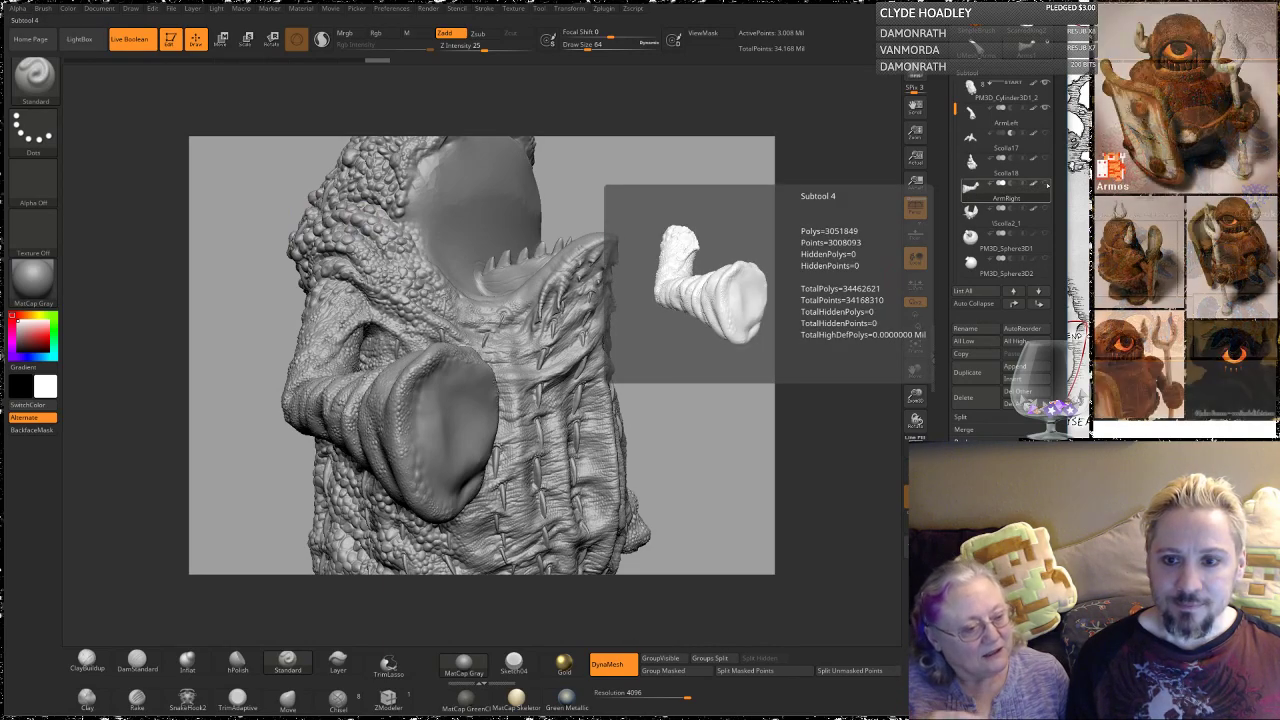
{"action": "key", "text": "shift"}
{"action": "left_click", "coordinate": [1046, 185], "text": "shift"}
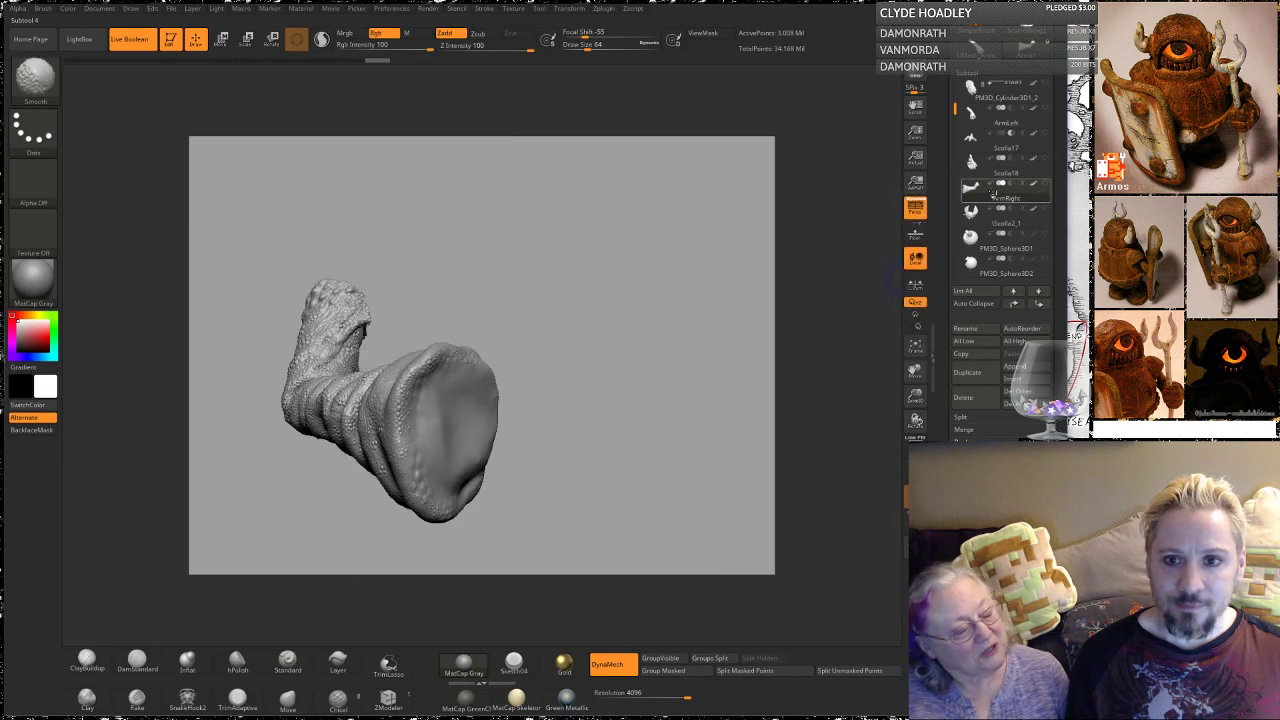
{"action": "left_click", "coordinate": [1045, 184], "text": "shift"}
{"action": "left_click_drag", "start_coordinate": [623, 269], "coordinate": [571, 306]}
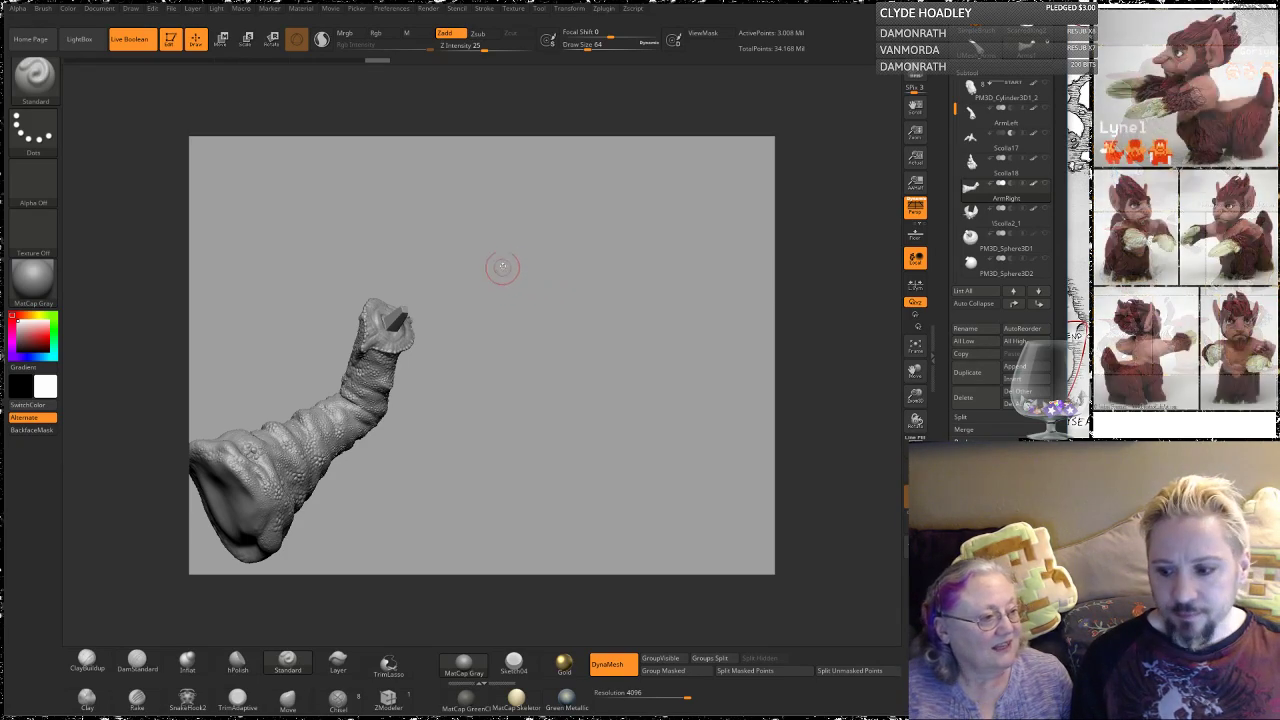
{"action": "left_click_drag", "start_coordinate": [503, 360], "coordinate": [554, 343]}
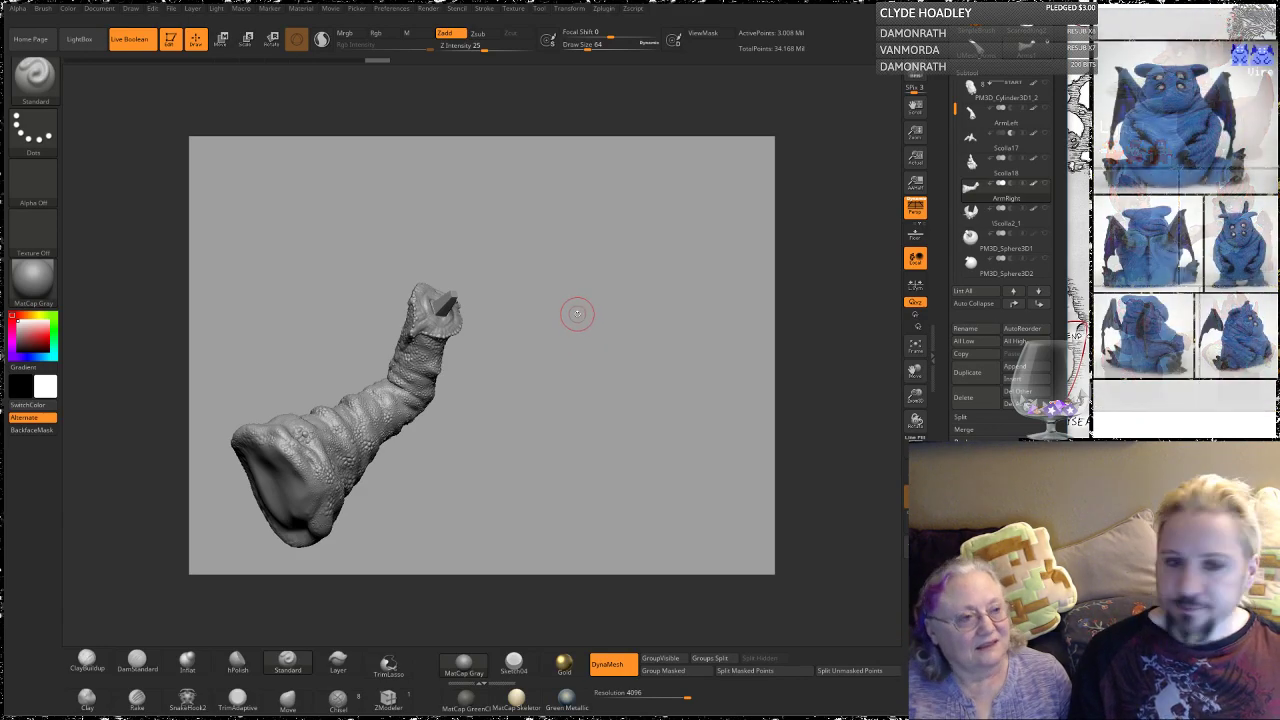
{"action": "left_click_drag", "start_coordinate": [536, 376], "coordinate": [517, 386]}
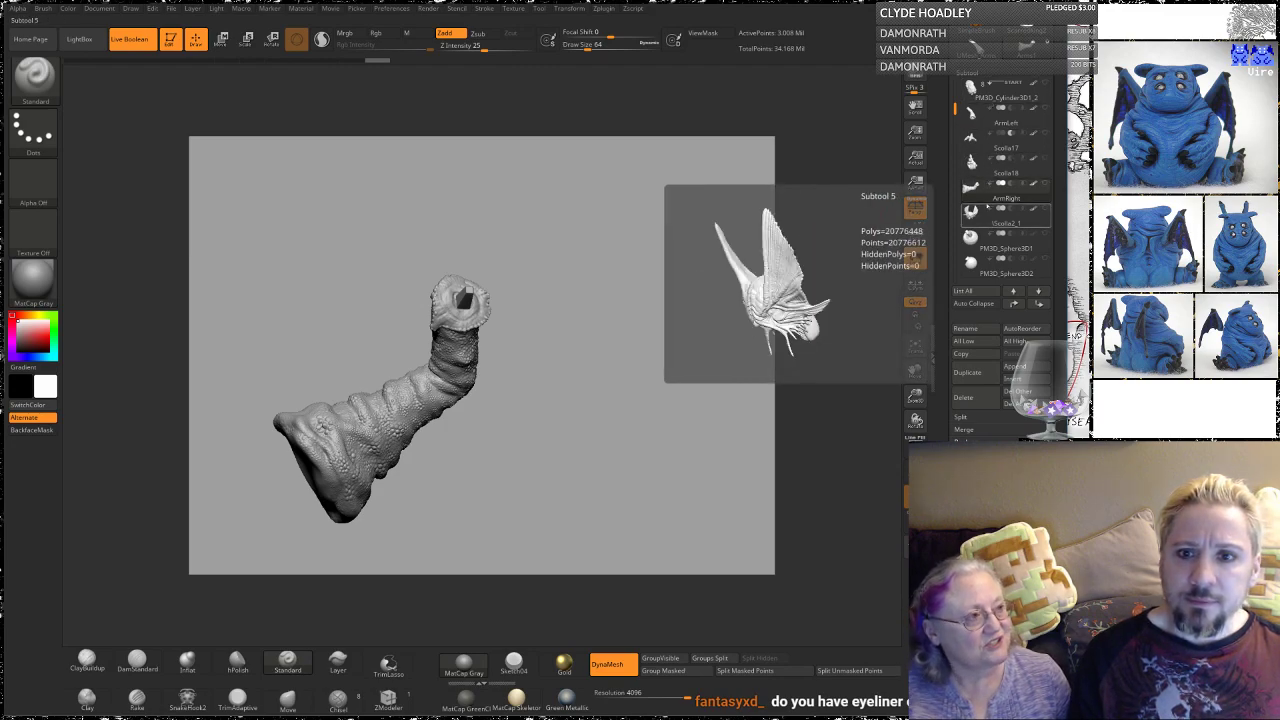
Step: Move ArmRight up the subtool order until it sits between the PM3D_Cylinder3D1_2 body and ArmLeft
{"action": "mouse_move", "coordinate": [966, 162]}
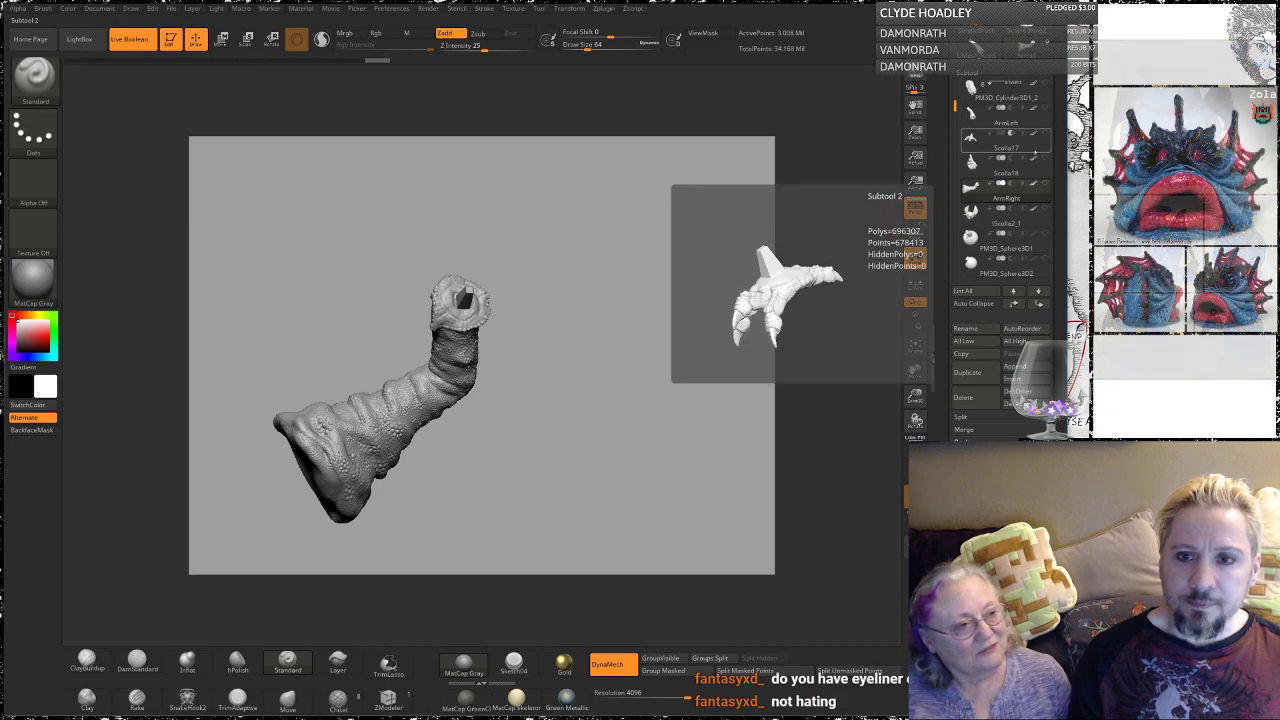
{"action": "left_click", "coordinate": [993, 197]}
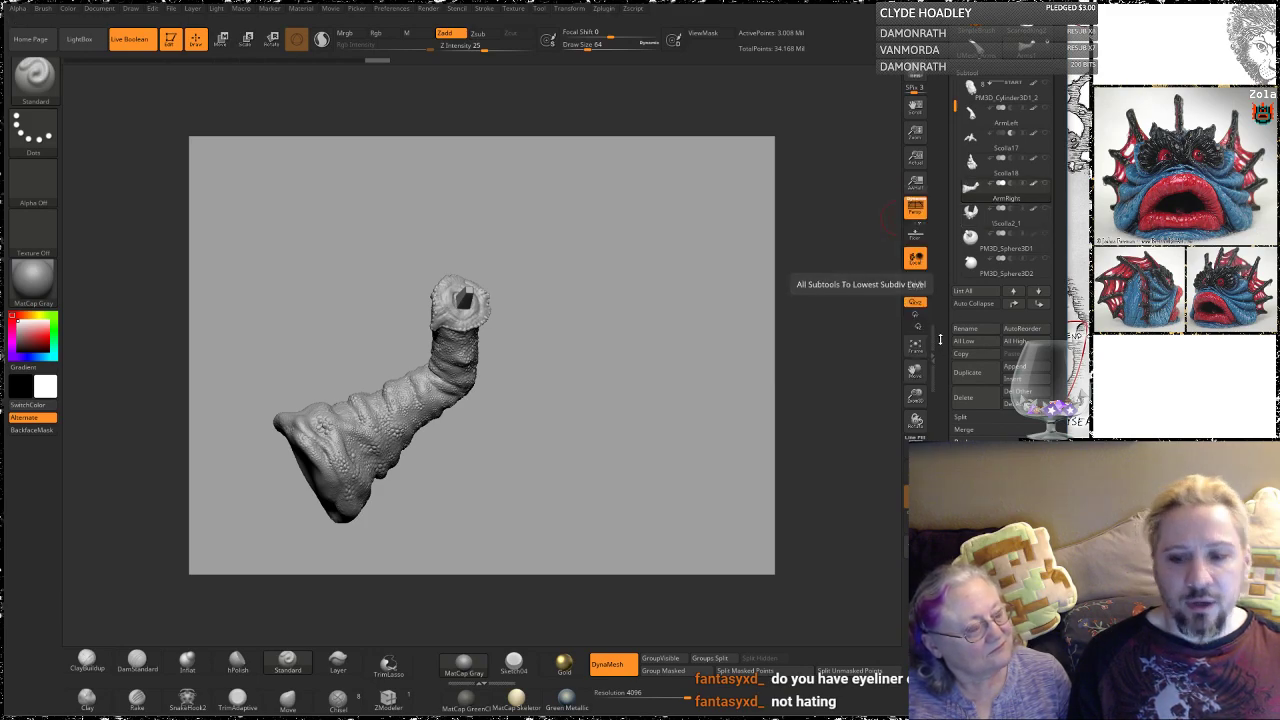
{"action": "left_click", "coordinate": [1016, 305]}
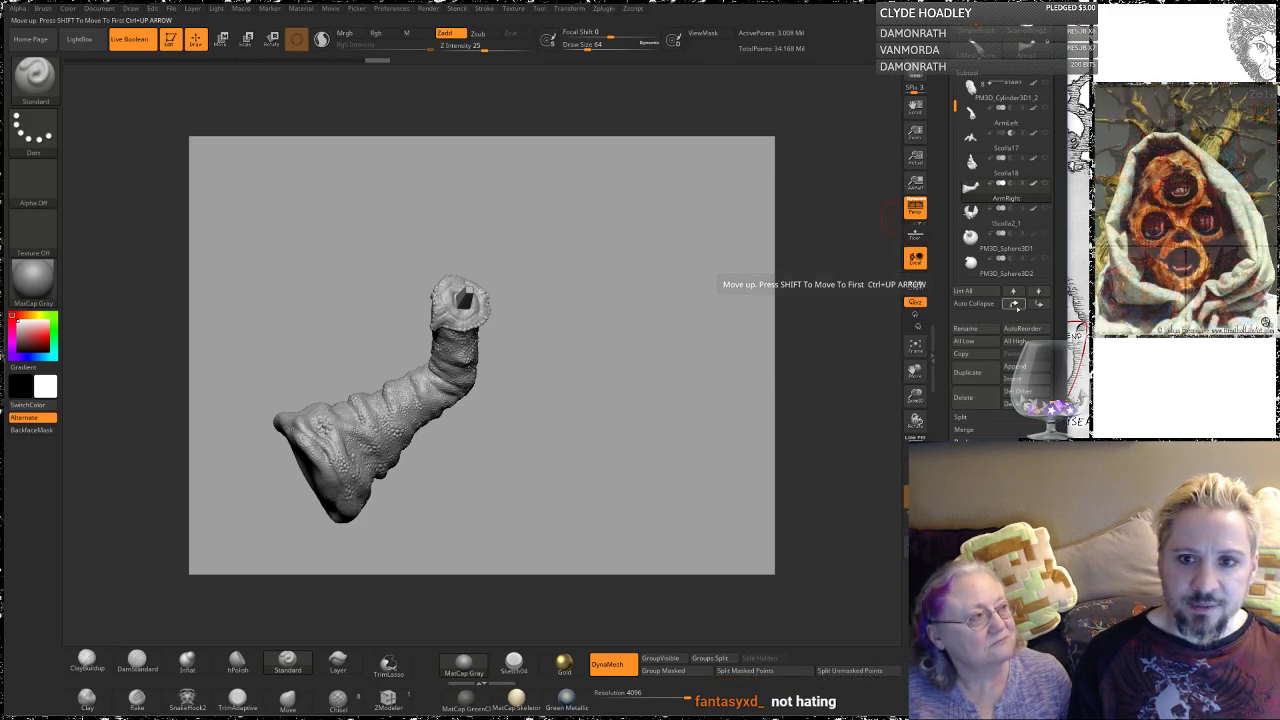
{"action": "left_click", "coordinate": [1016, 305]}
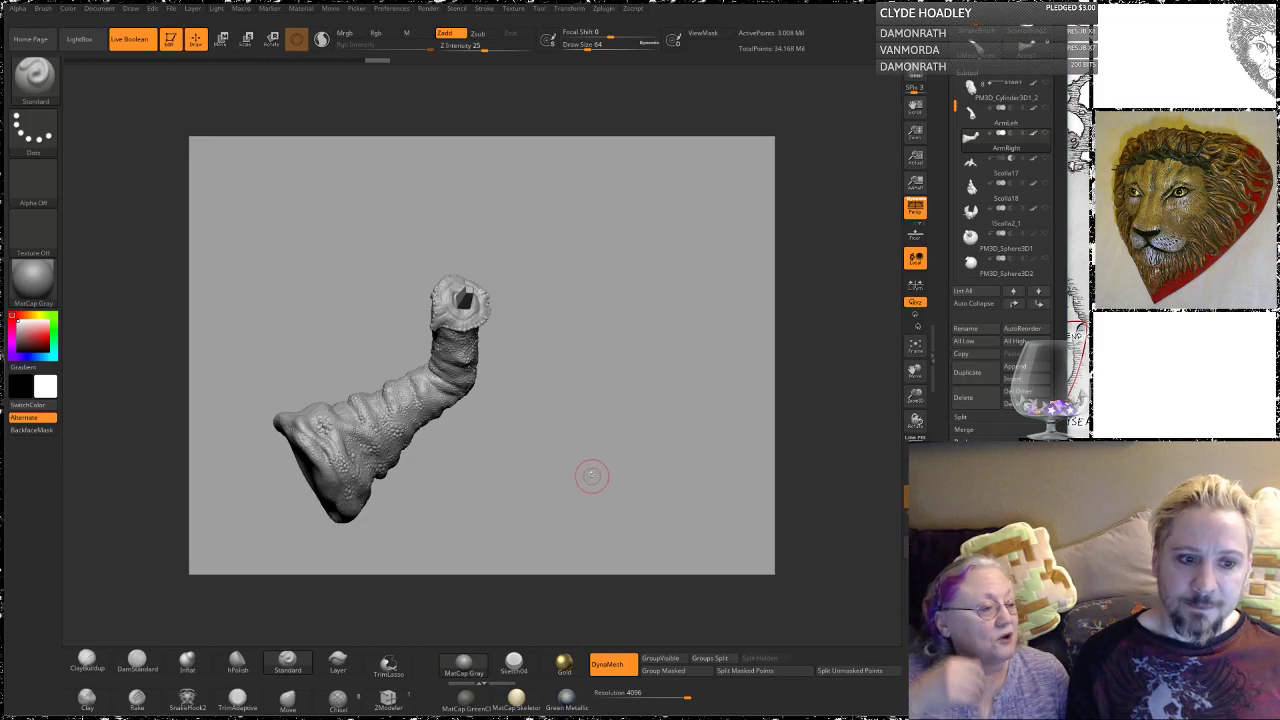
{"action": "left_click_drag", "start_coordinate": [535, 457], "coordinate": [543, 451]}
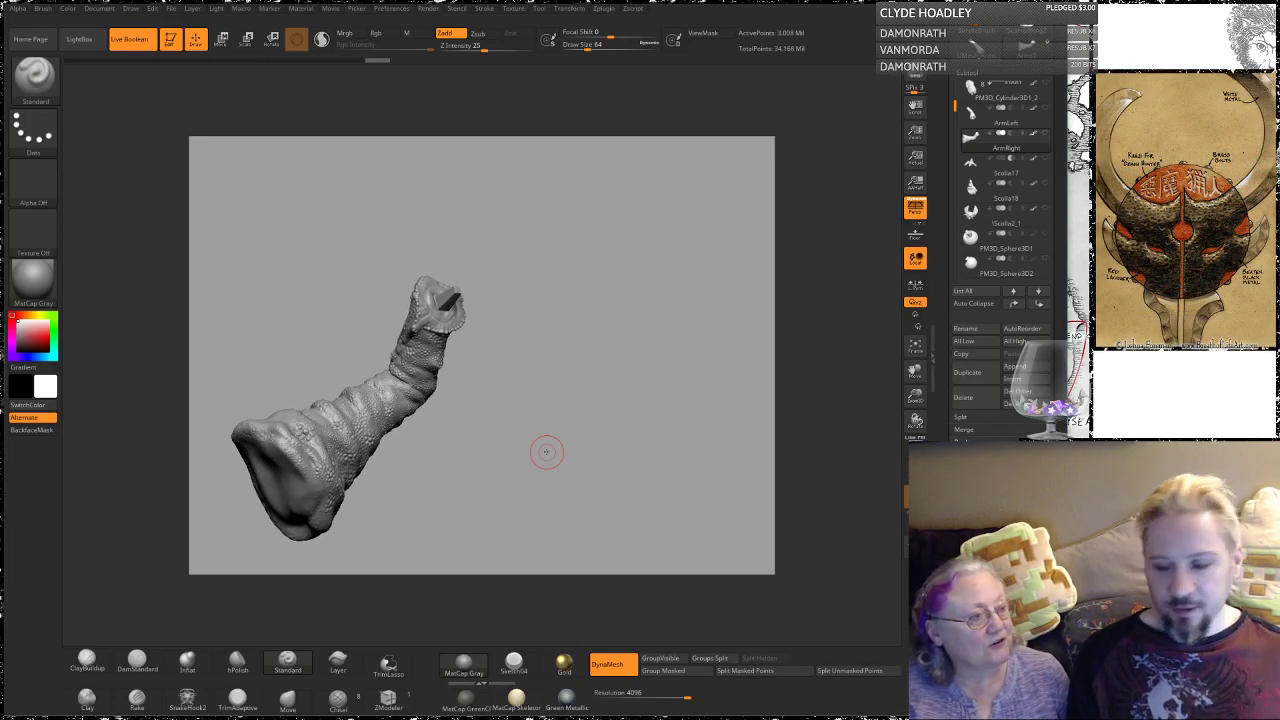
{"action": "left_click_drag", "start_coordinate": [531, 446], "coordinate": [687, 310]}
{"action": "mouse_move", "coordinate": [1005, 91]}
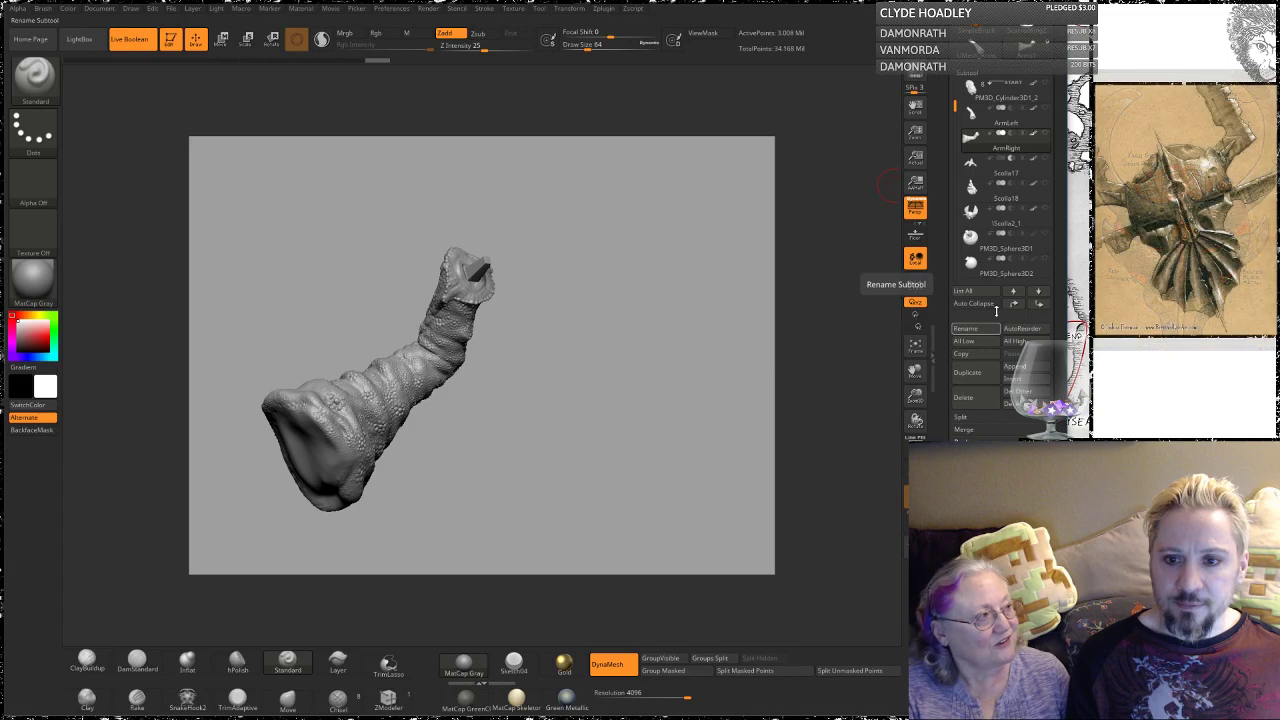
{"action": "left_click", "coordinate": [1013, 291]}
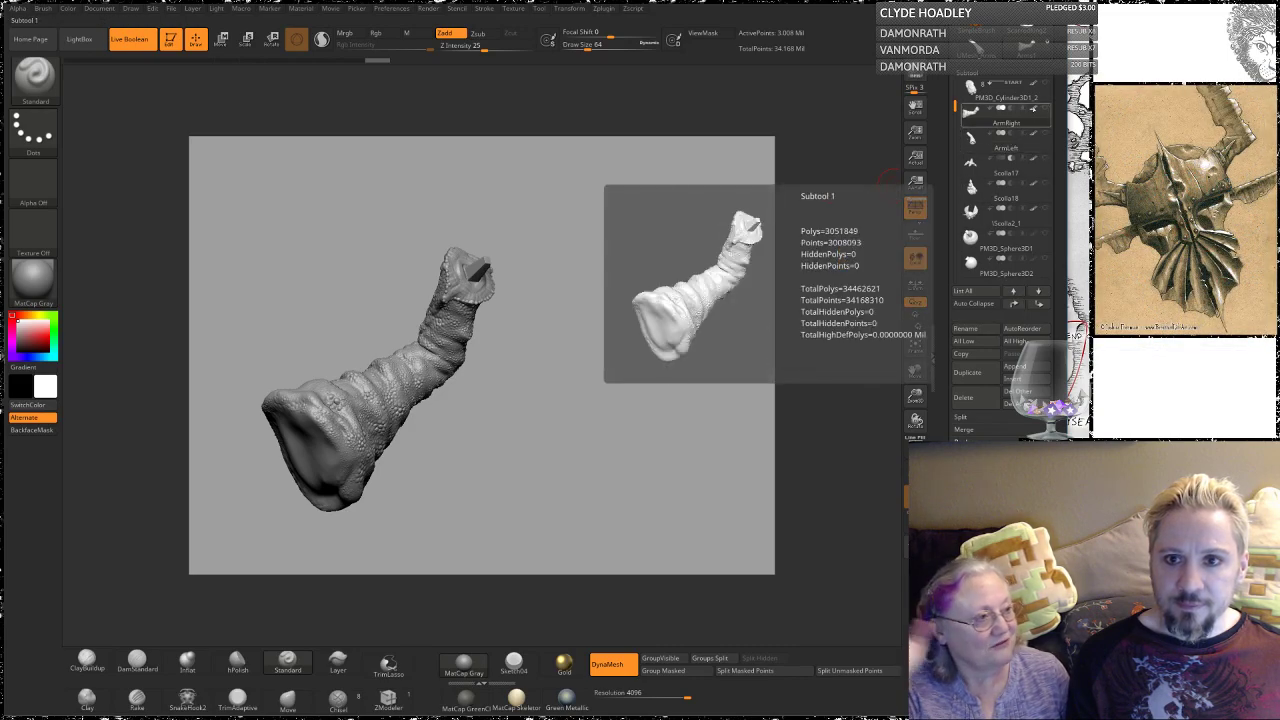
Step: Show all subtools again and examine the right arm and clawed hand against the body
{"action": "mouse_move", "coordinate": [1044, 107]}
{"action": "mouse_move", "coordinate": [984, 119]}
{"action": "key", "text": "shift"}
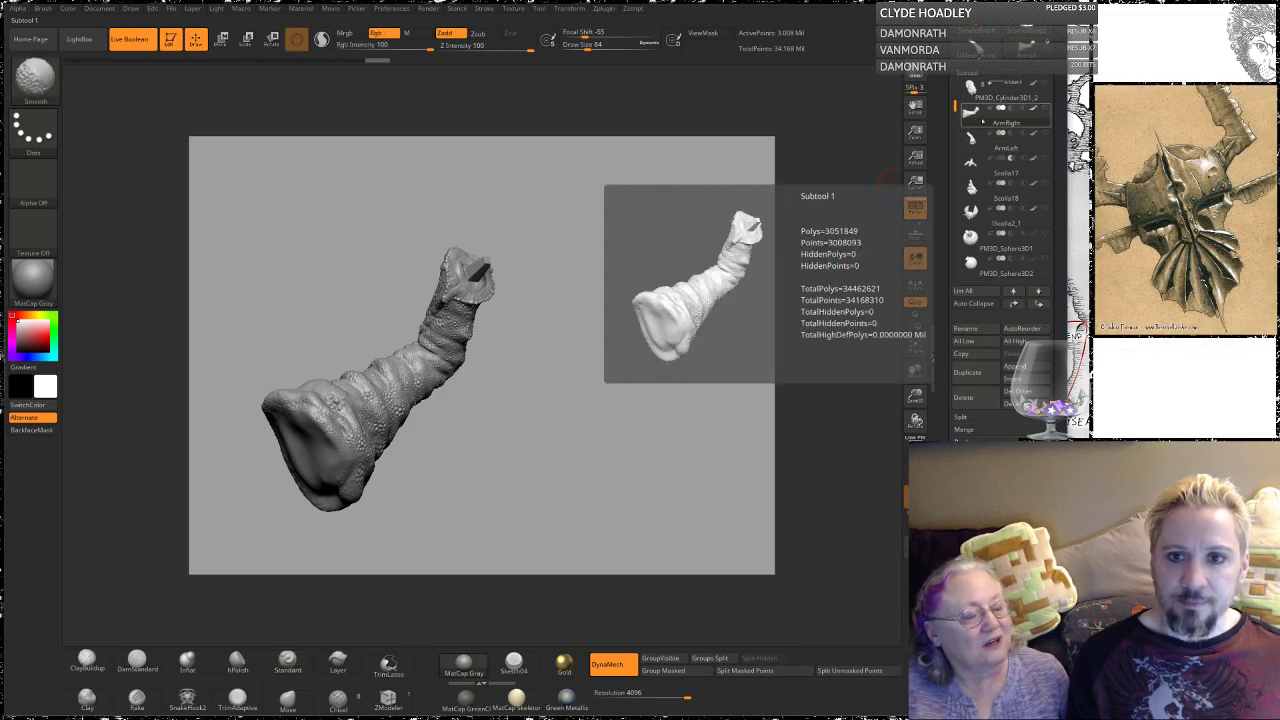
{"action": "left_click", "coordinate": [984, 119], "text": "shift"}
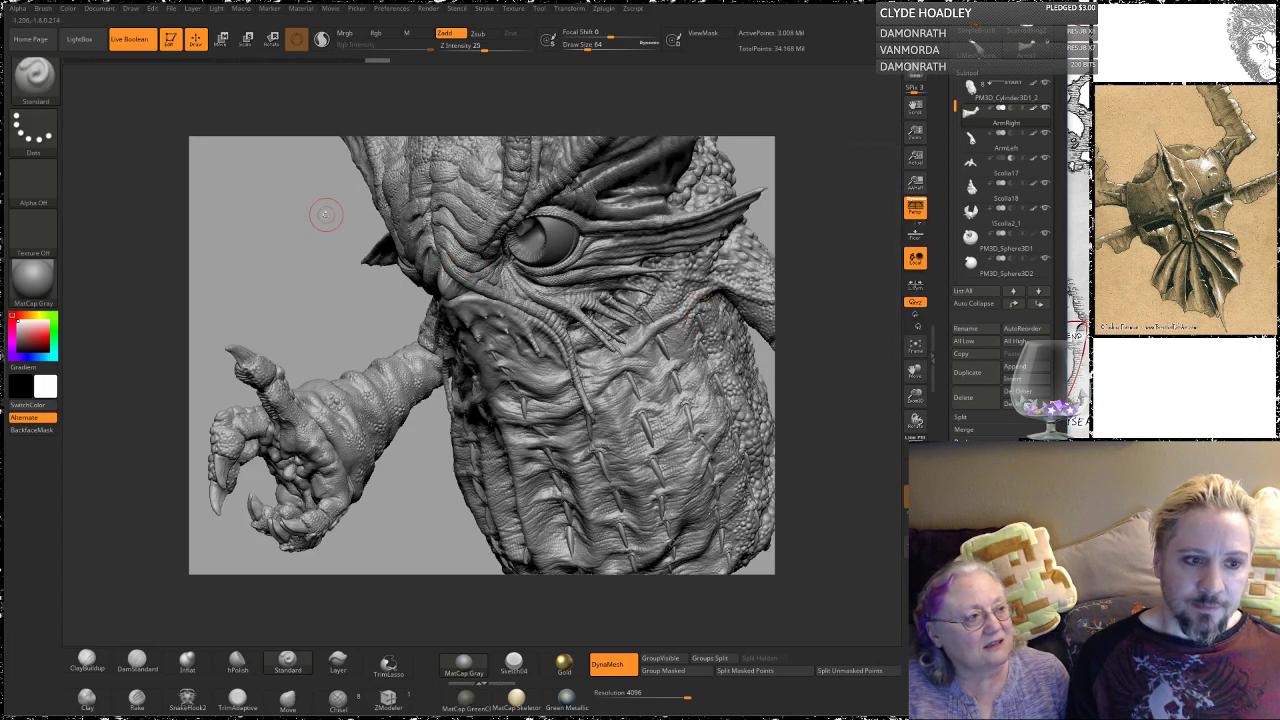
{"action": "left_click_drag", "start_coordinate": [320, 224], "coordinate": [332, 218]}
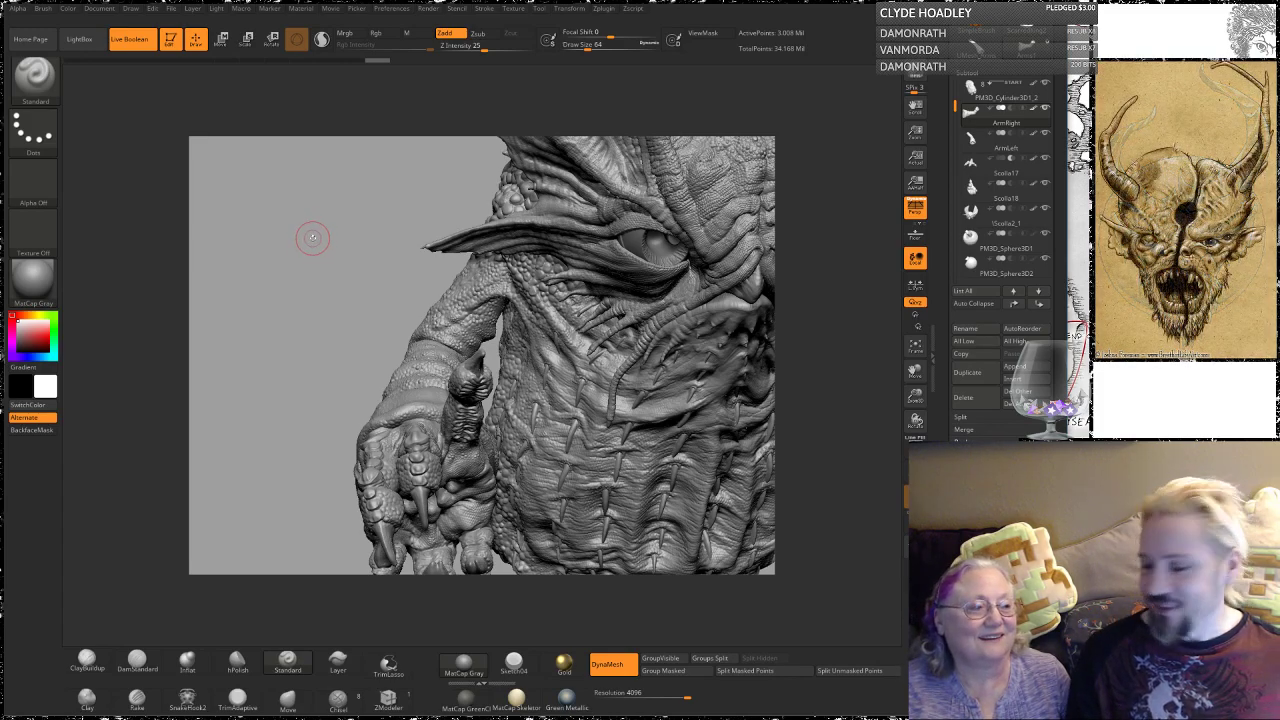
{"action": "mouse_move", "coordinate": [294, 303]}
{"action": "left_mouse_down"}
{"action": "mouse_move", "coordinate": [320, 286]}
{"action": "mouse_move", "coordinate": [309, 283]}
{"action": "left_mouse_up"}
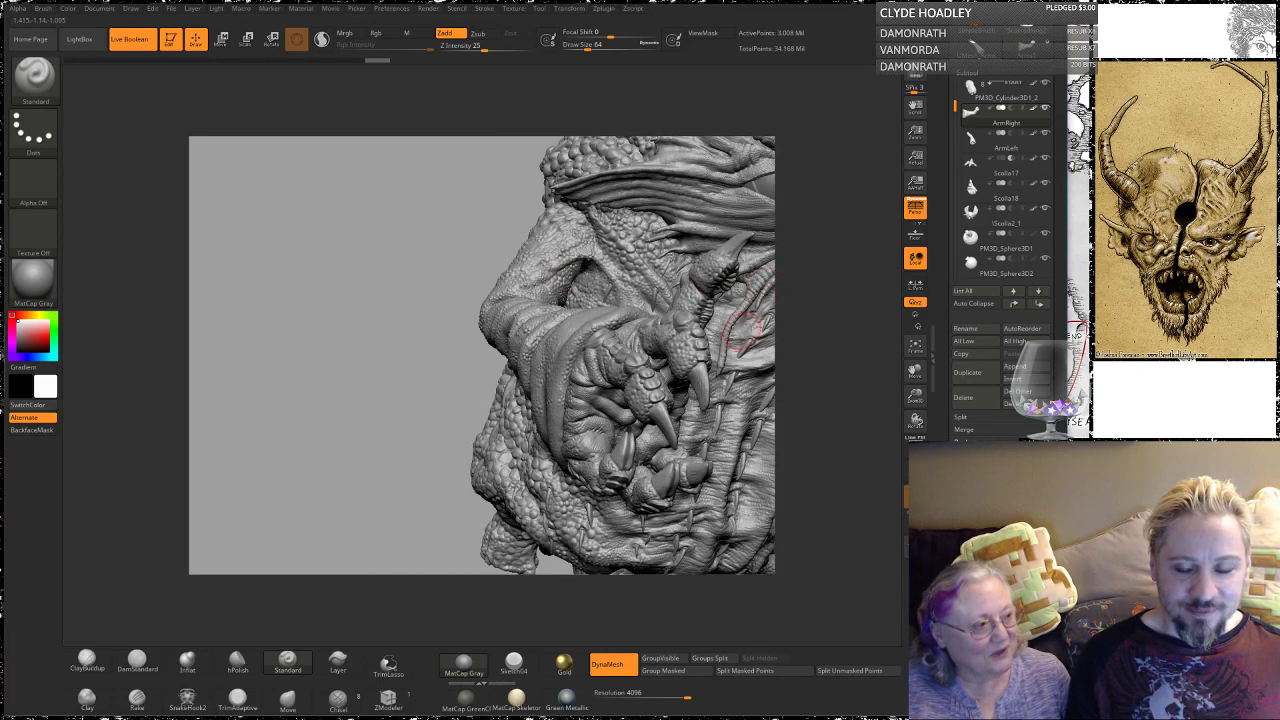
Step: Select the Scolla18 hand subtool and move it up the subtool order to directly below ArmRight
{"action": "left_click", "coordinate": [988, 121]}
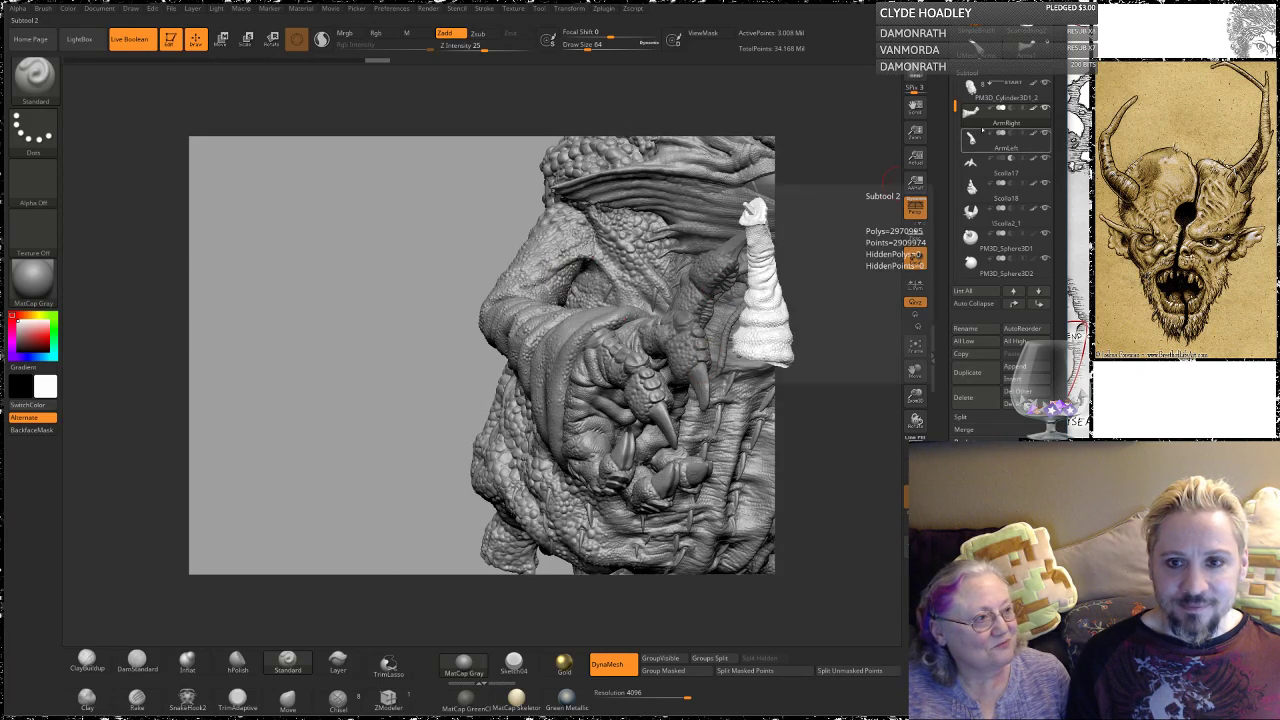
{"action": "left_click", "coordinate": [1005, 184]}
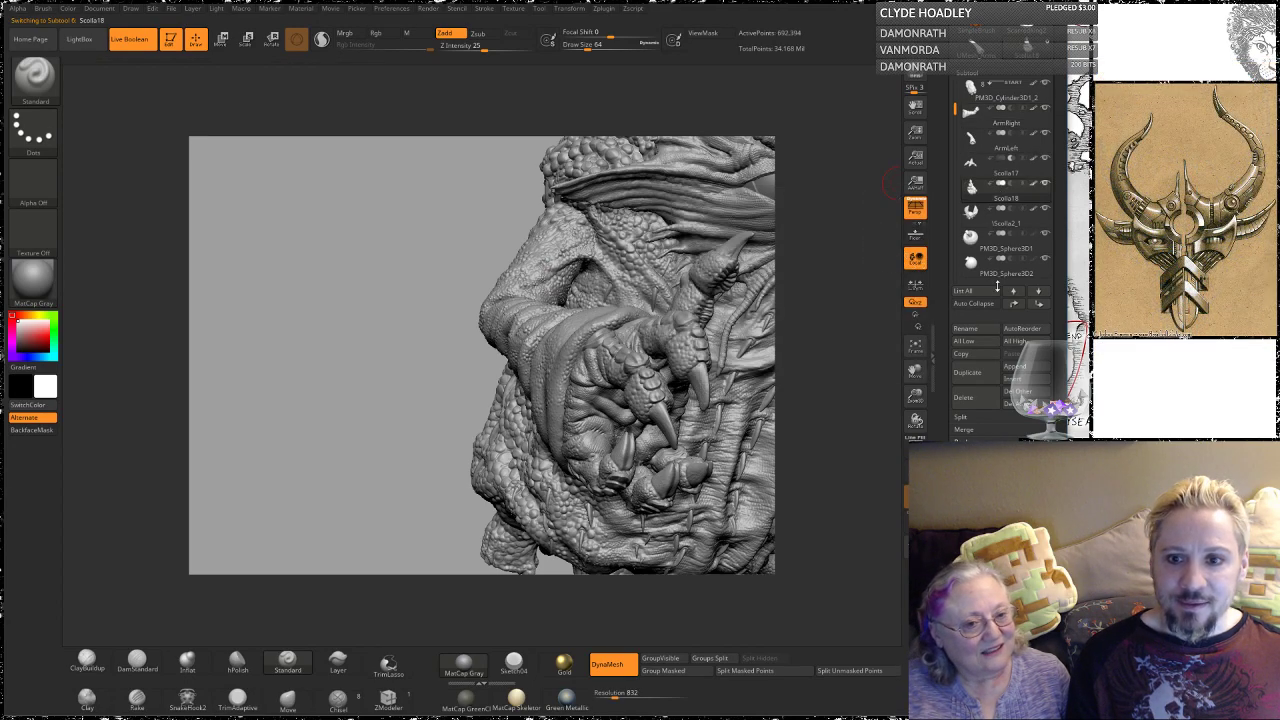
{"action": "left_click", "coordinate": [1015, 303]}
{"action": "left_click", "coordinate": [1015, 303]}
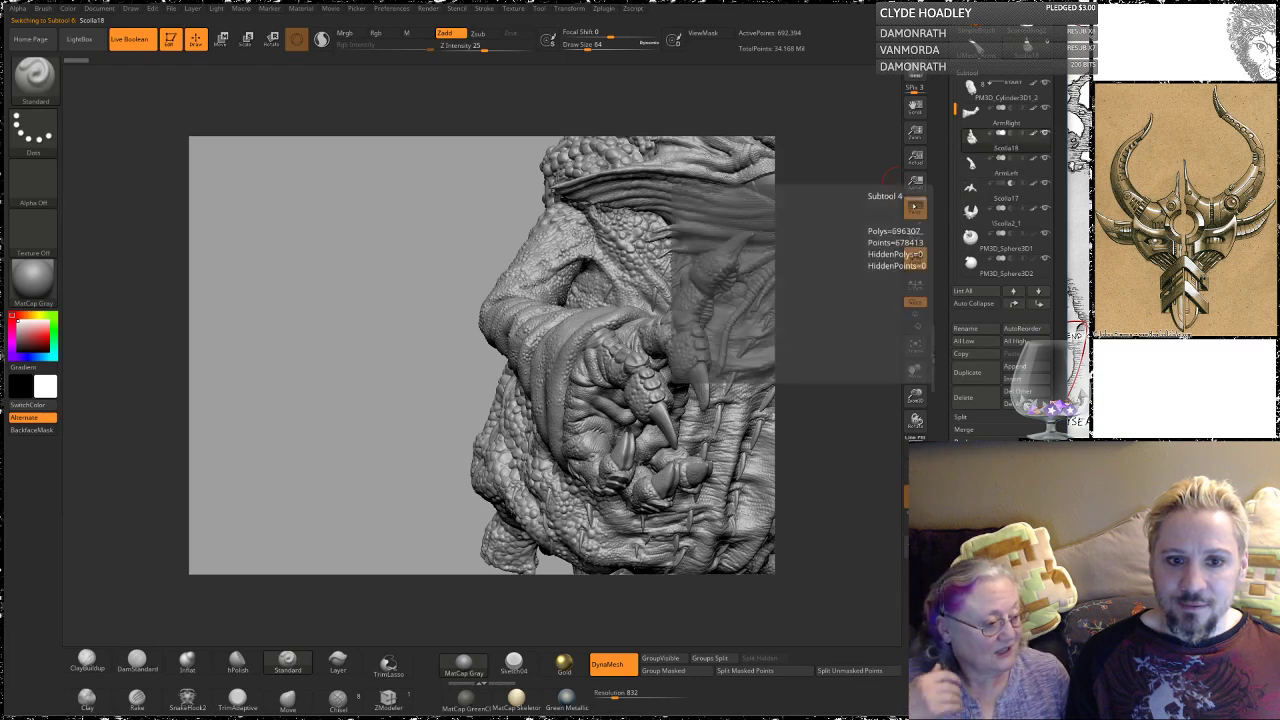
Step: Isolate the Scolla18 hand subtool, show ArmRight alongside it, and examine how the hand fits the arm
{"action": "mouse_move", "coordinate": [417, 243]}
{"action": "left_mouse_down", "text": "alt"}
{"action": "mouse_move", "coordinate": [380, 276]}
{"action": "mouse_move", "coordinate": [409, 245]}
{"action": "left_mouse_up", "text": "alt"}
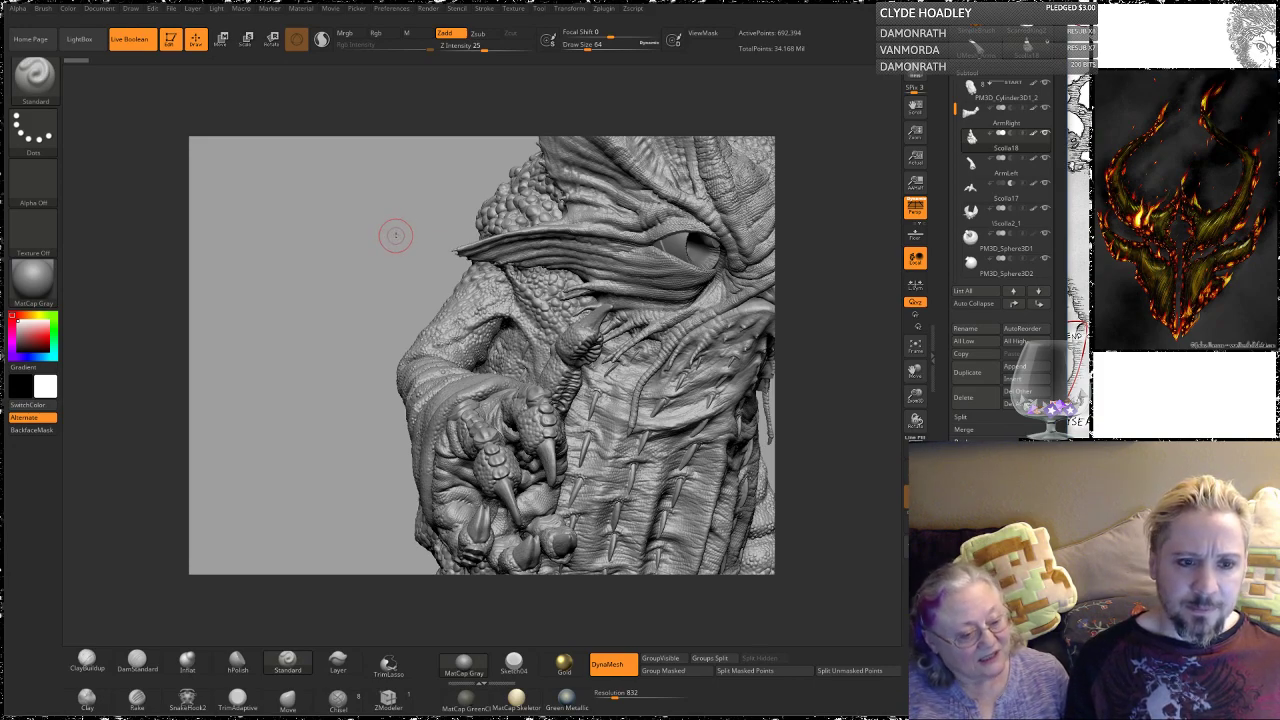
{"action": "left_click_drag", "start_coordinate": [397, 237], "coordinate": [414, 237]}
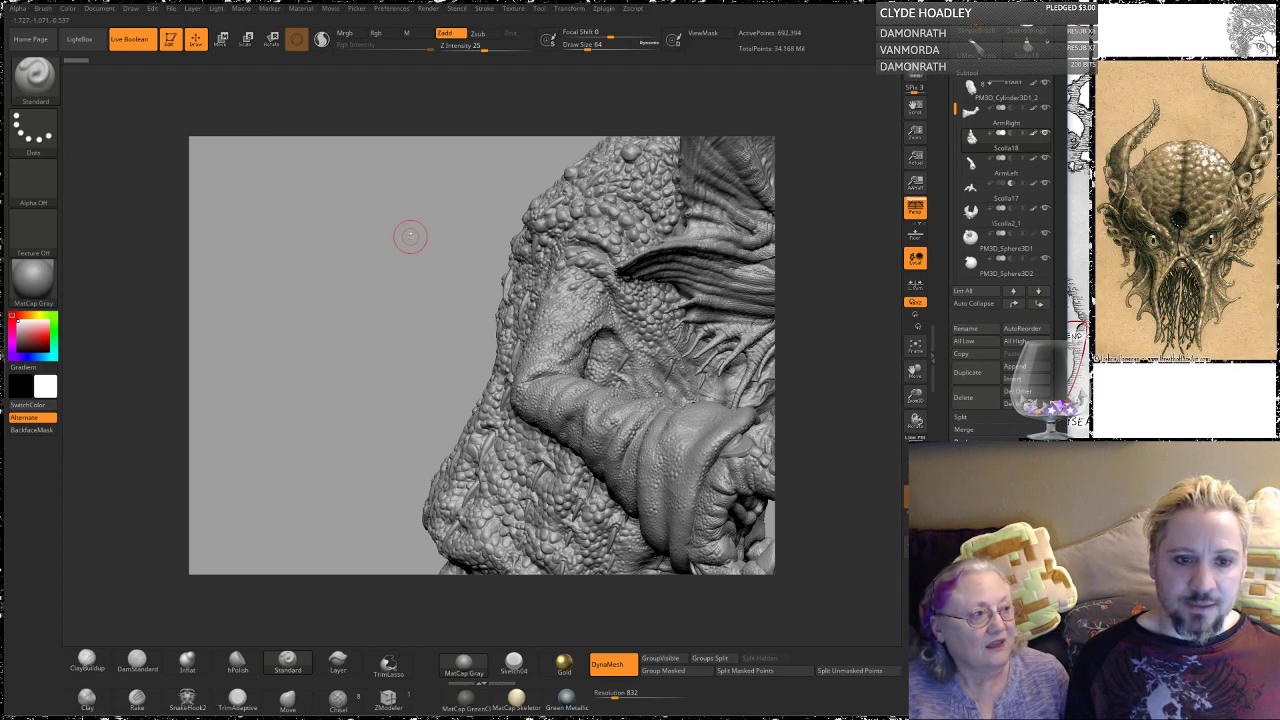
{"action": "left_click_drag", "start_coordinate": [411, 237], "coordinate": [374, 272], "text": "alt"}
{"action": "left_click", "coordinate": [992, 140]}
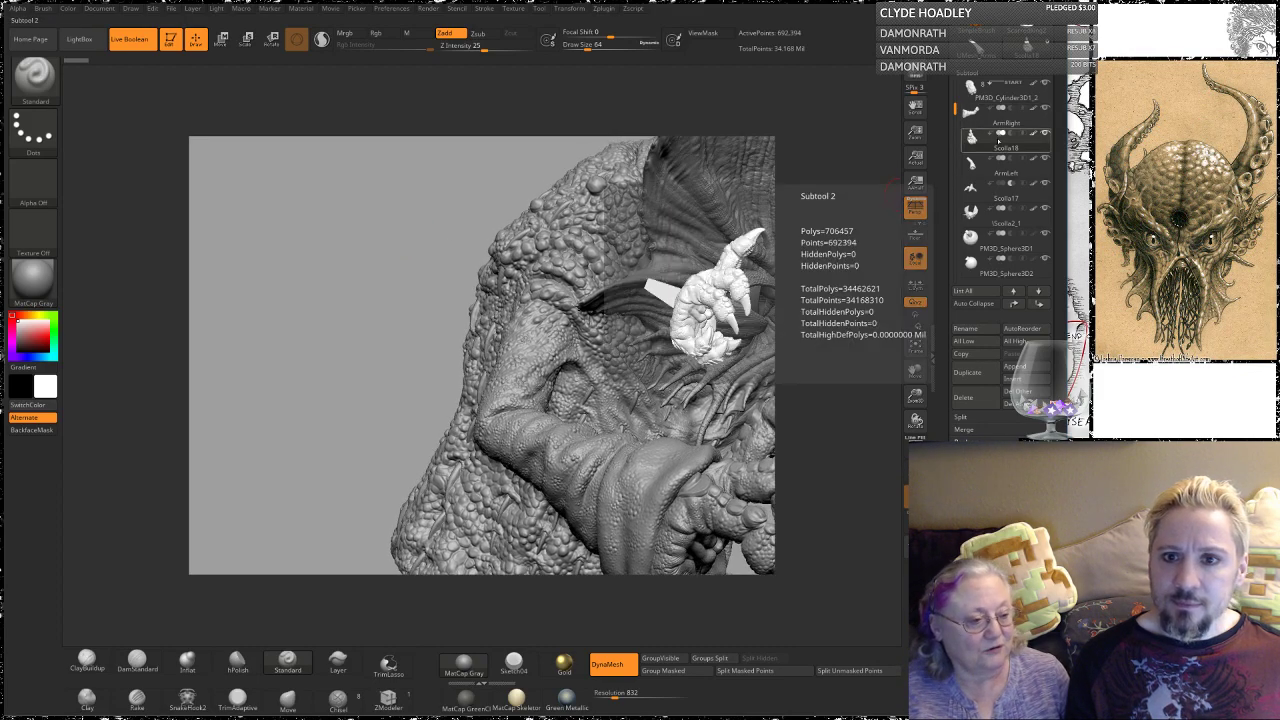
{"action": "left_click", "coordinate": [1000, 88]}
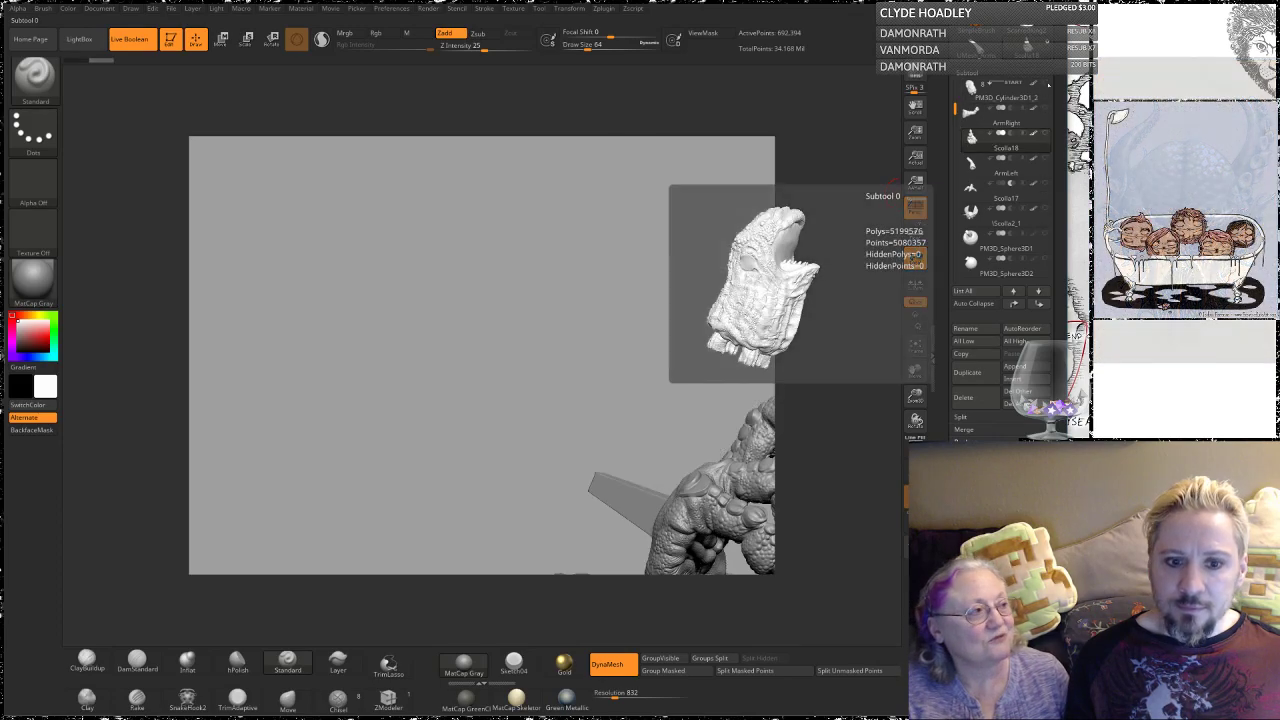
{"action": "left_click", "coordinate": [1003, 142]}
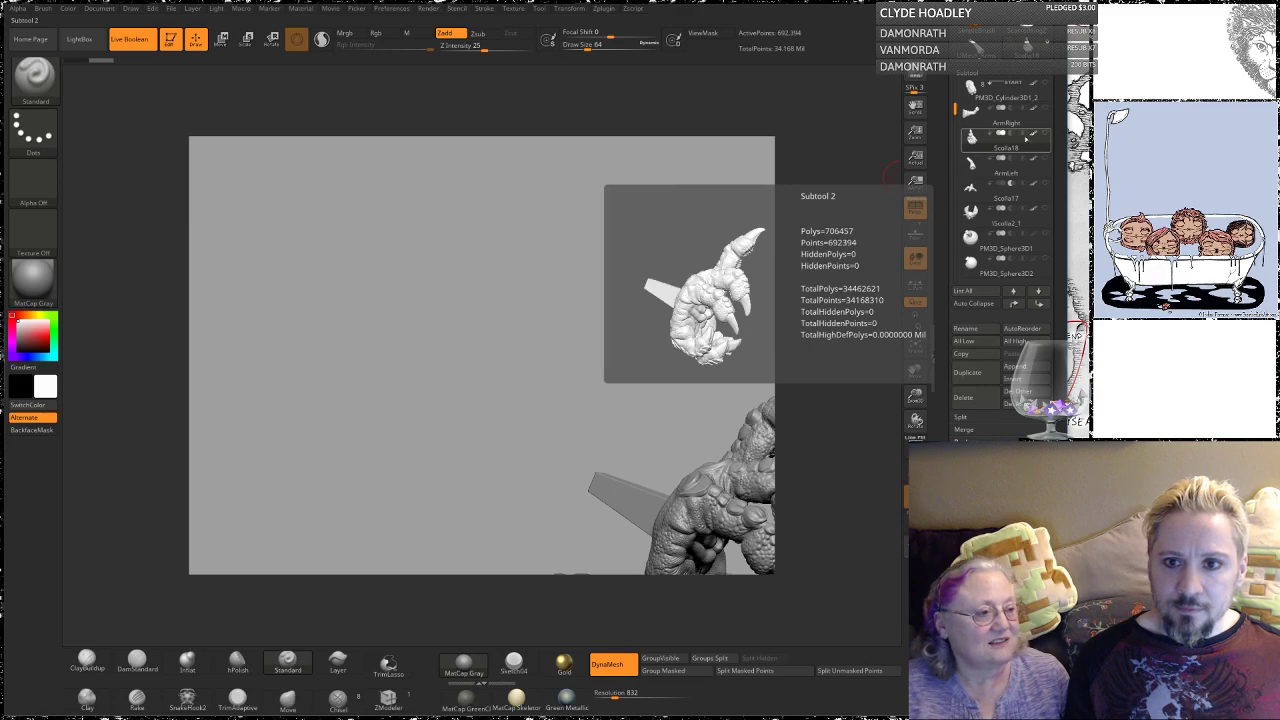
{"action": "left_click", "coordinate": [1045, 108]}
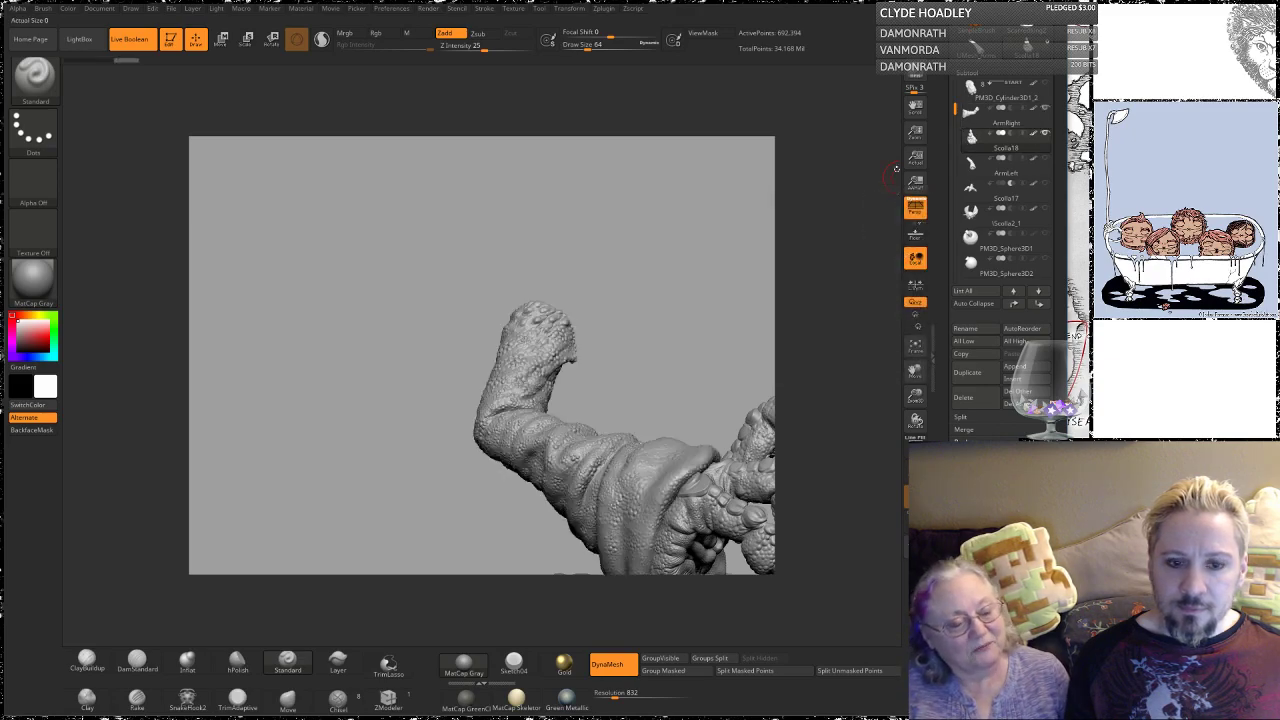
{"action": "mouse_move", "coordinate": [719, 246]}
{"action": "left_mouse_down"}
{"action": "mouse_move", "coordinate": [697, 258]}
{"action": "mouse_move", "coordinate": [693, 355]}
{"action": "mouse_move", "coordinate": [690, 300]}
{"action": "left_mouse_up"}
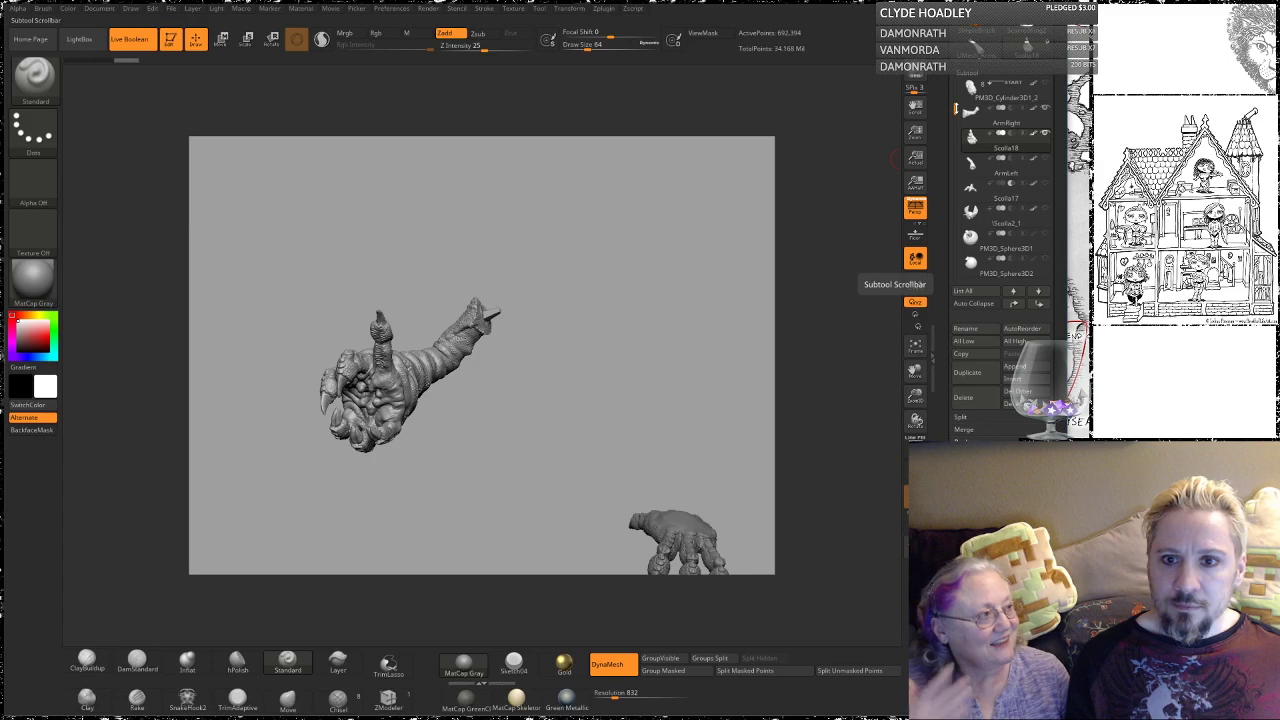
Step: Select the Scolla18CutUp subtool above the PM3D_Cylinder3D1_2 body and permanently delete it
{"action": "left_click_drag", "start_coordinate": [951, 92], "coordinate": [951, 82]}
{"action": "left_click", "coordinate": [1000, 97]}
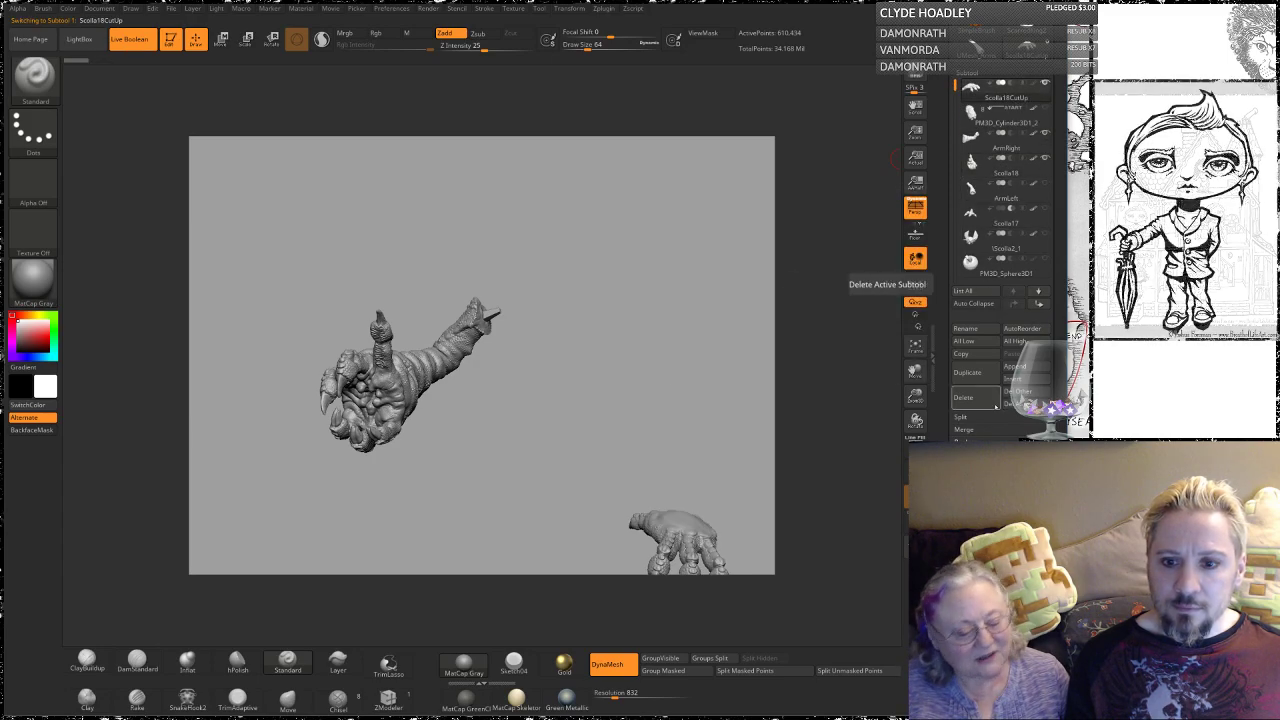
{"action": "left_click", "coordinate": [915, 285]}
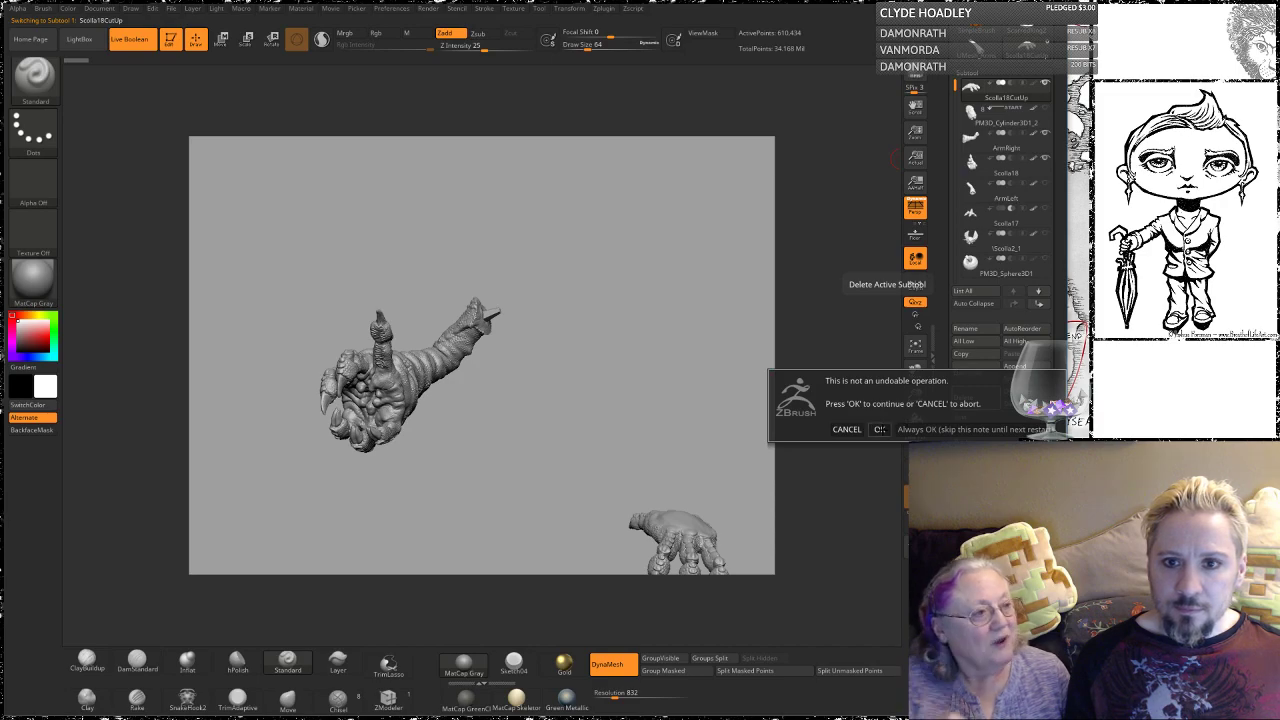
{"action": "left_click", "coordinate": [879, 429]}
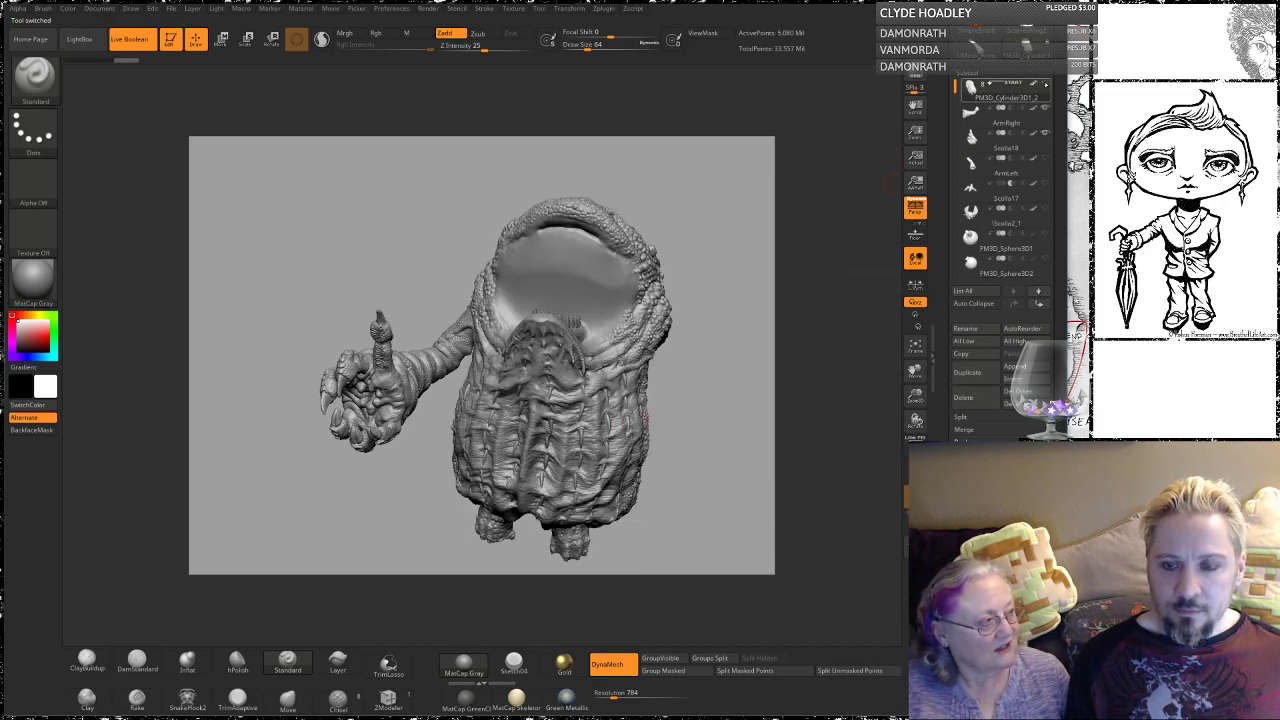
Step: Select the Scolla18 hand subtool and examine from several angles how it seats in the end of ArmRight
{"action": "left_click", "coordinate": [1012, 141]}
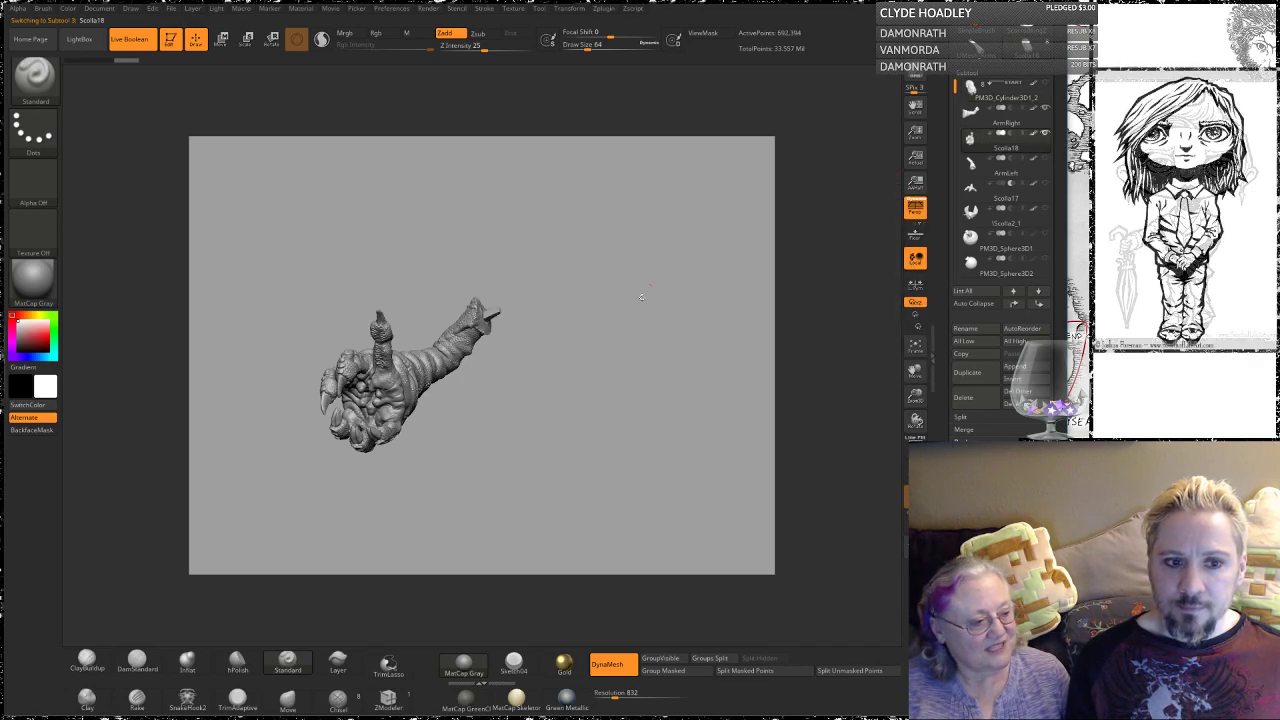
{"action": "left_click_drag", "start_coordinate": [550, 380], "coordinate": [760, 380]}
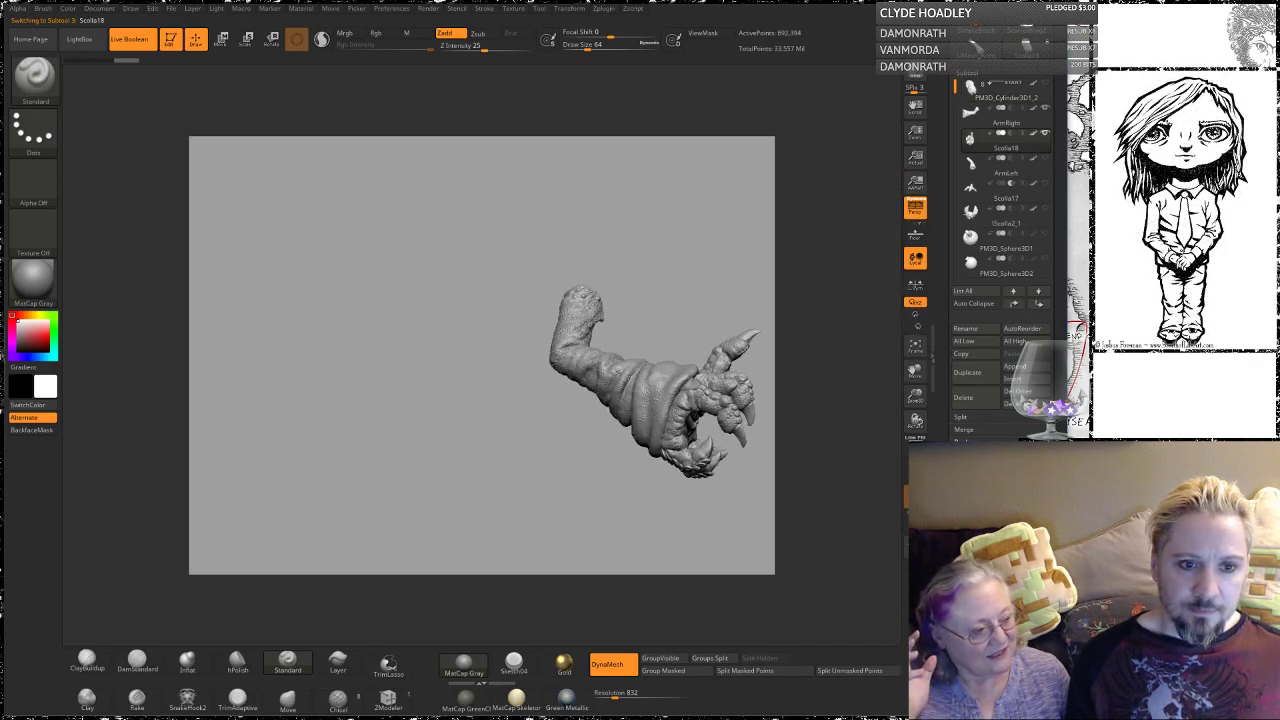
{"action": "mouse_move", "coordinate": [580, 400]}
{"action": "left_mouse_down"}
{"action": "mouse_move", "coordinate": [617, 366]}
{"action": "mouse_move", "coordinate": [650, 368]}
{"action": "mouse_move", "coordinate": [623, 346]}
{"action": "mouse_move", "coordinate": [600, 243]}
{"action": "left_mouse_up"}
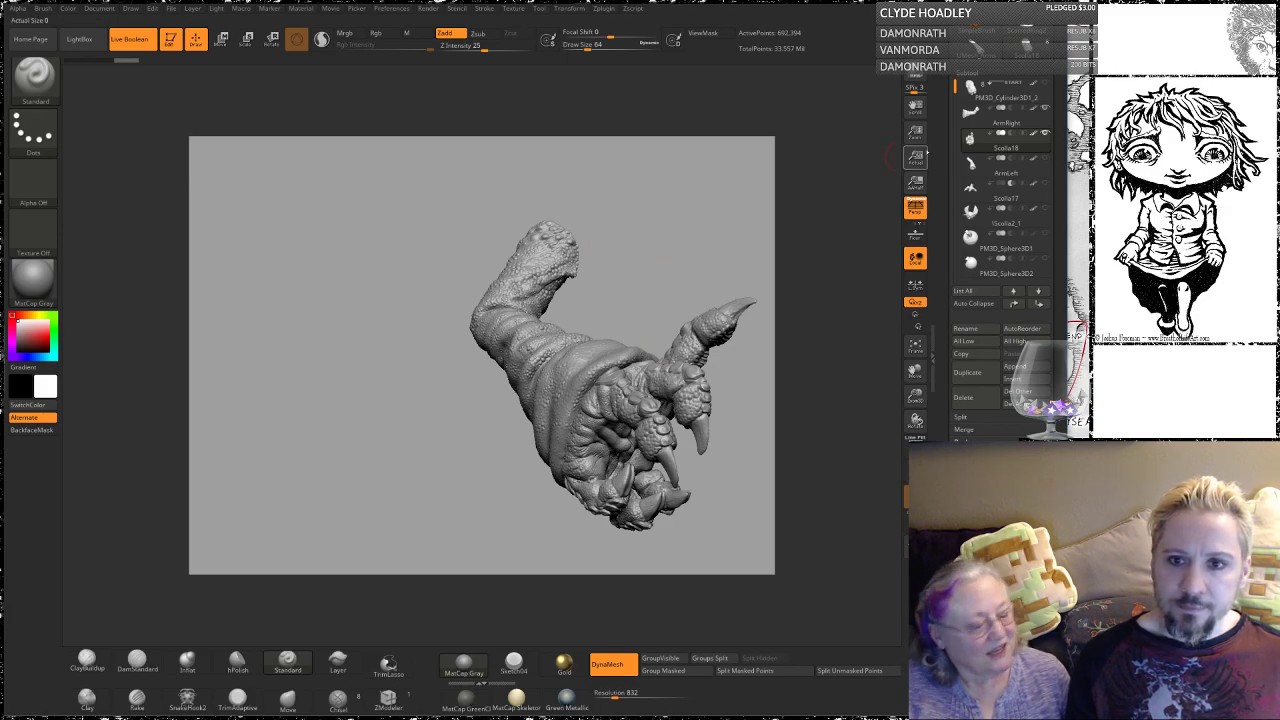
{"action": "mouse_move", "coordinate": [989, 122]}
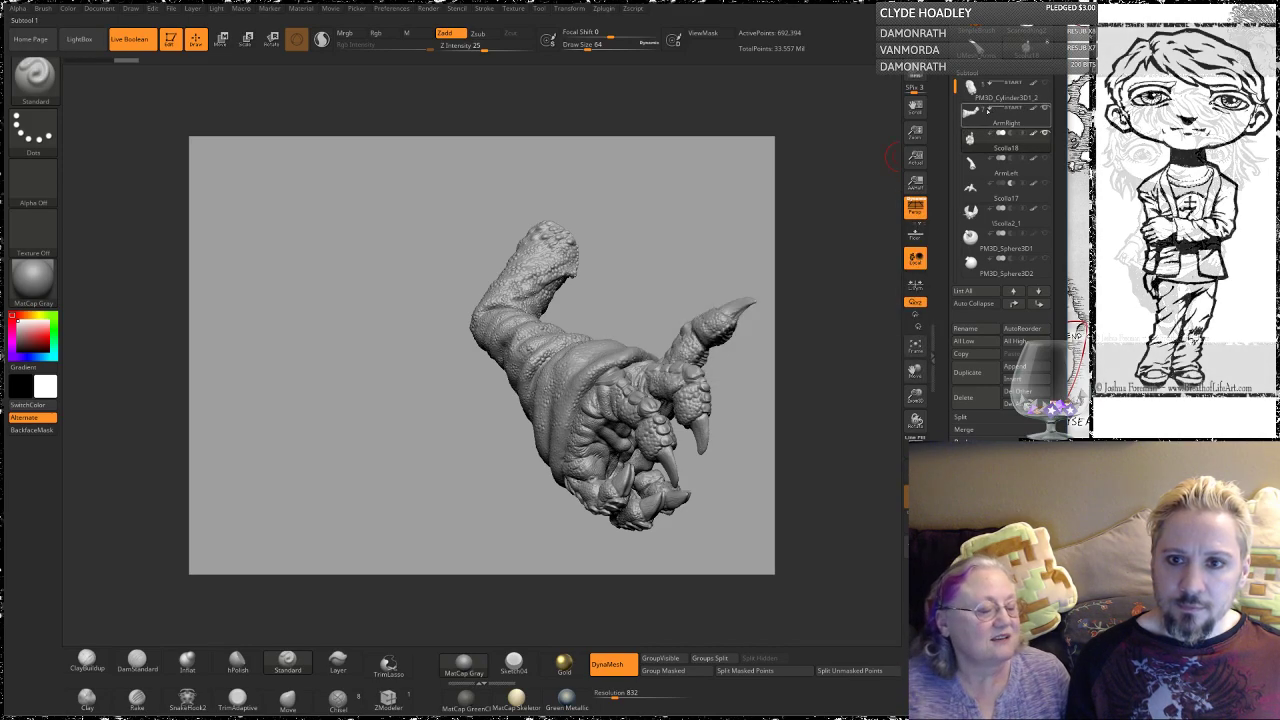
{"action": "mouse_move", "coordinate": [987, 155]}
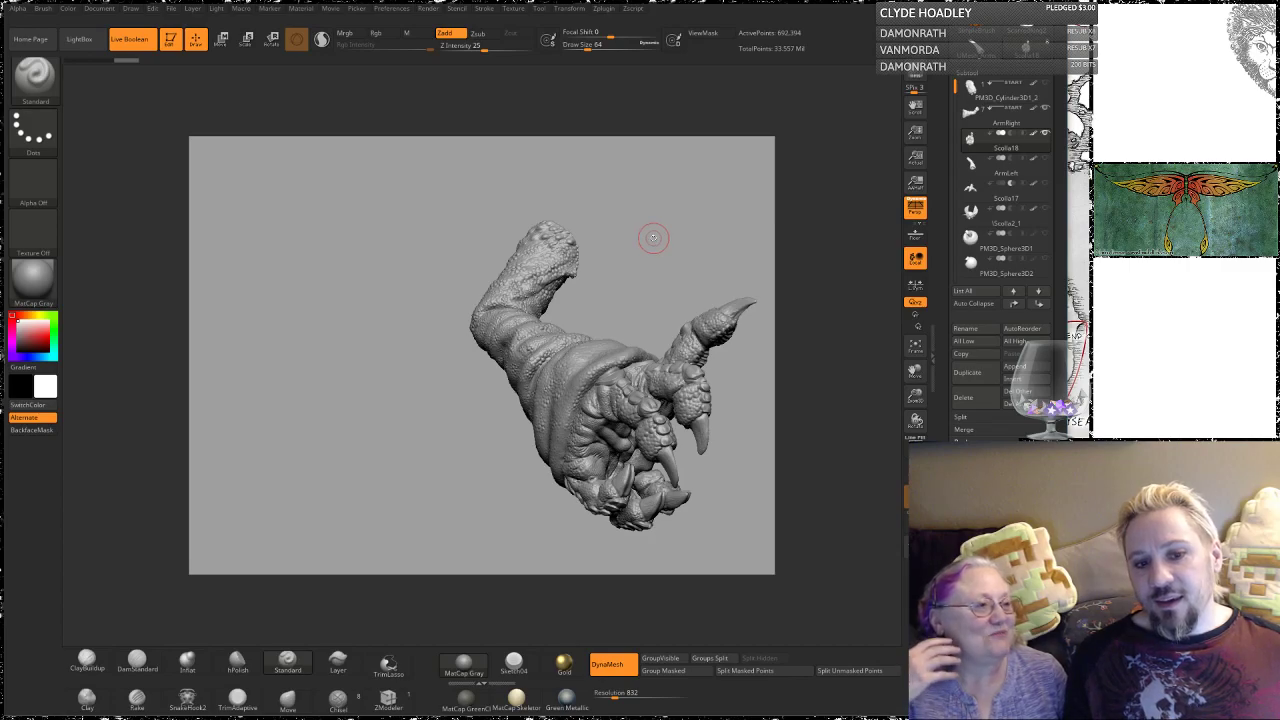
{"action": "mouse_move", "coordinate": [653, 237]}
{"action": "left_mouse_down"}
{"action": "mouse_move", "coordinate": [623, 237]}
{"action": "mouse_move", "coordinate": [613, 266]}
{"action": "mouse_move", "coordinate": [710, 258]}
{"action": "left_mouse_up"}
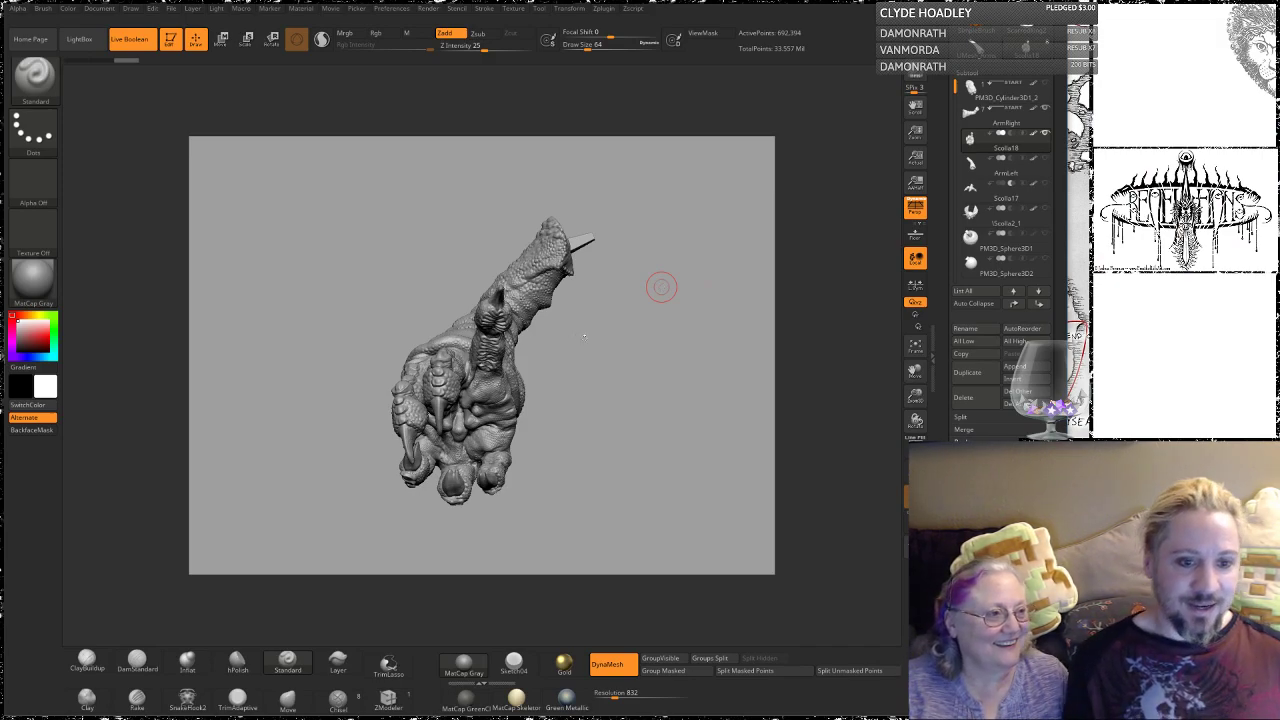
{"action": "mouse_move", "coordinate": [314, 304]}
{"action": "left_mouse_down"}
{"action": "mouse_move", "coordinate": [301, 339]}
{"action": "mouse_move", "coordinate": [335, 290]}
{"action": "mouse_move", "coordinate": [294, 301]}
{"action": "left_mouse_up"}
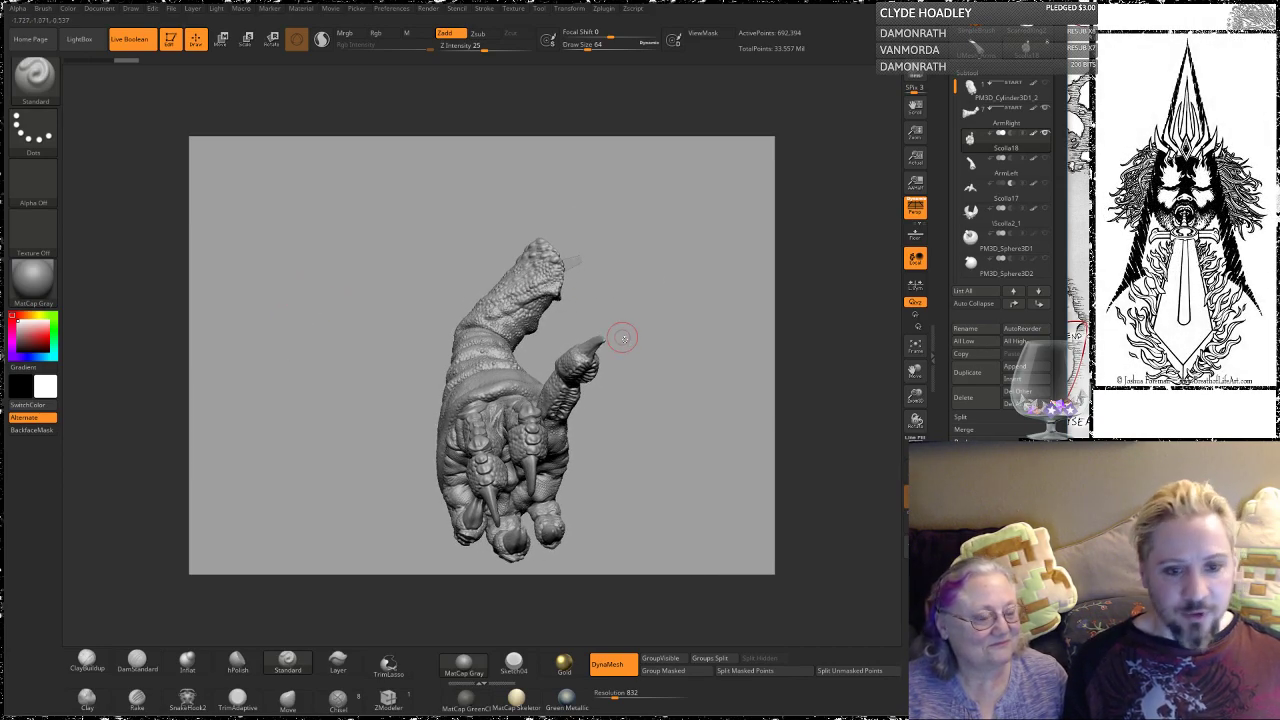
{"action": "left_click_drag", "start_coordinate": [622, 338], "coordinate": [633, 297]}
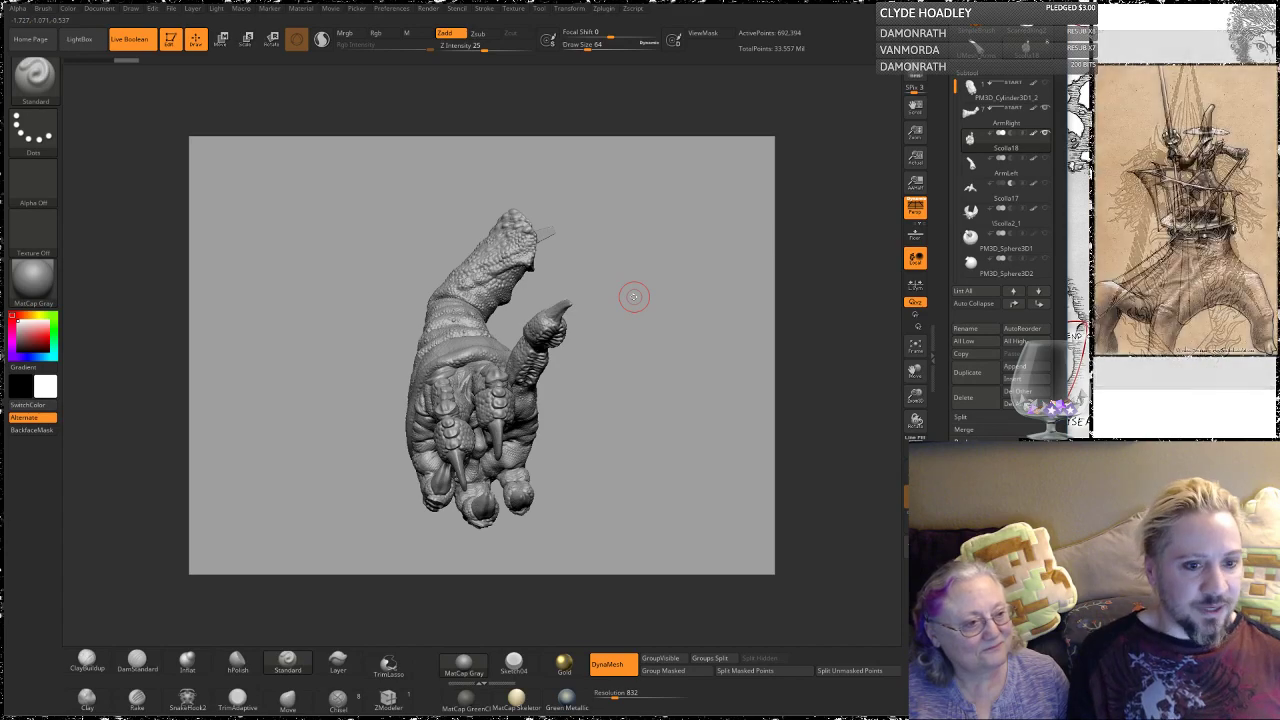
{"action": "mouse_move", "coordinate": [634, 283]}
{"action": "left_mouse_down"}
{"action": "mouse_move", "coordinate": [566, 280]}
{"action": "mouse_move", "coordinate": [573, 315]}
{"action": "mouse_move", "coordinate": [560, 305]}
{"action": "mouse_move", "coordinate": [653, 289]}
{"action": "left_mouse_up"}
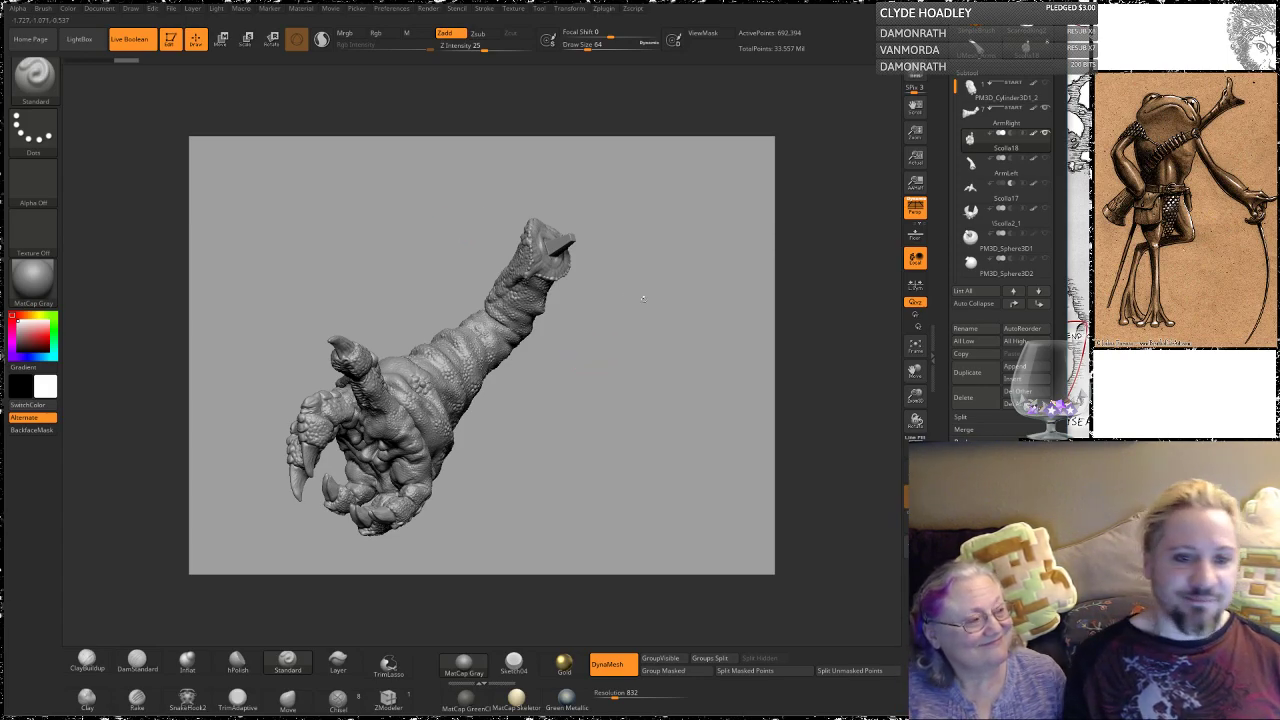
{"action": "left_click_drag", "start_coordinate": [623, 346], "coordinate": [632, 357]}
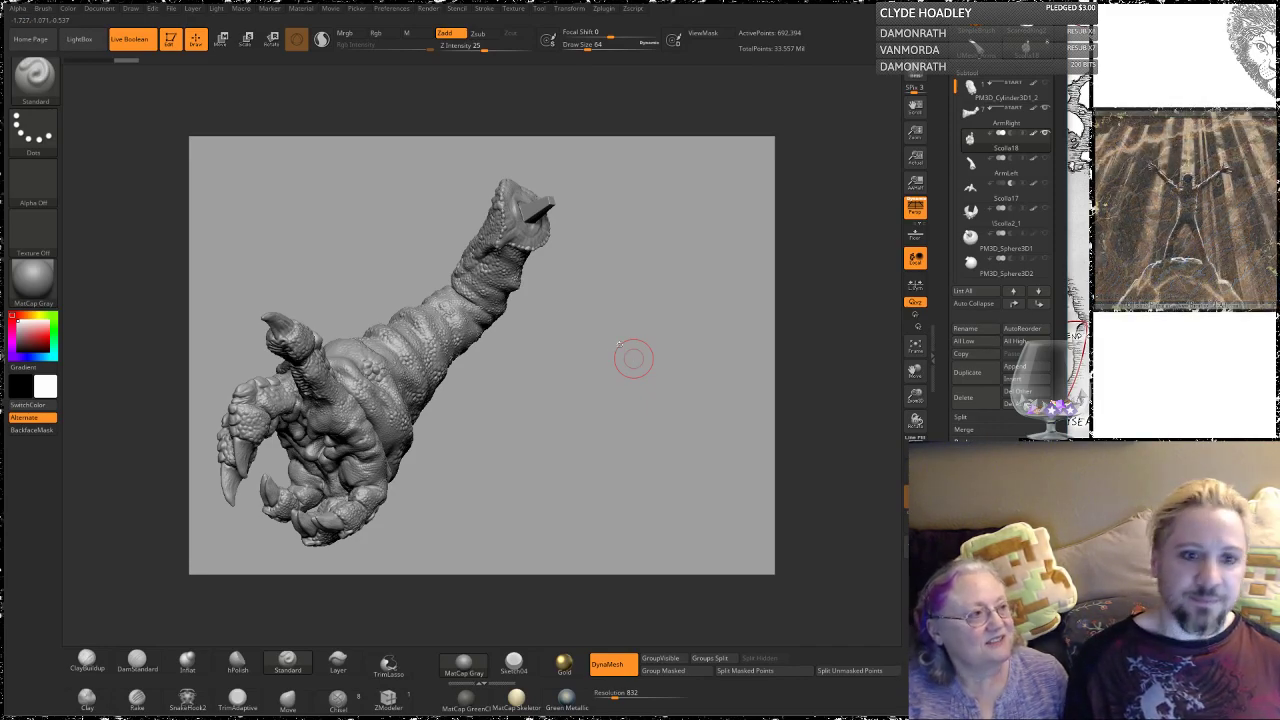
{"action": "mouse_move", "coordinate": [546, 390]}
{"action": "left_mouse_down"}
{"action": "mouse_move", "coordinate": [545, 406]}
{"action": "mouse_move", "coordinate": [551, 382]}
{"action": "mouse_move", "coordinate": [567, 385]}
{"action": "left_mouse_up"}
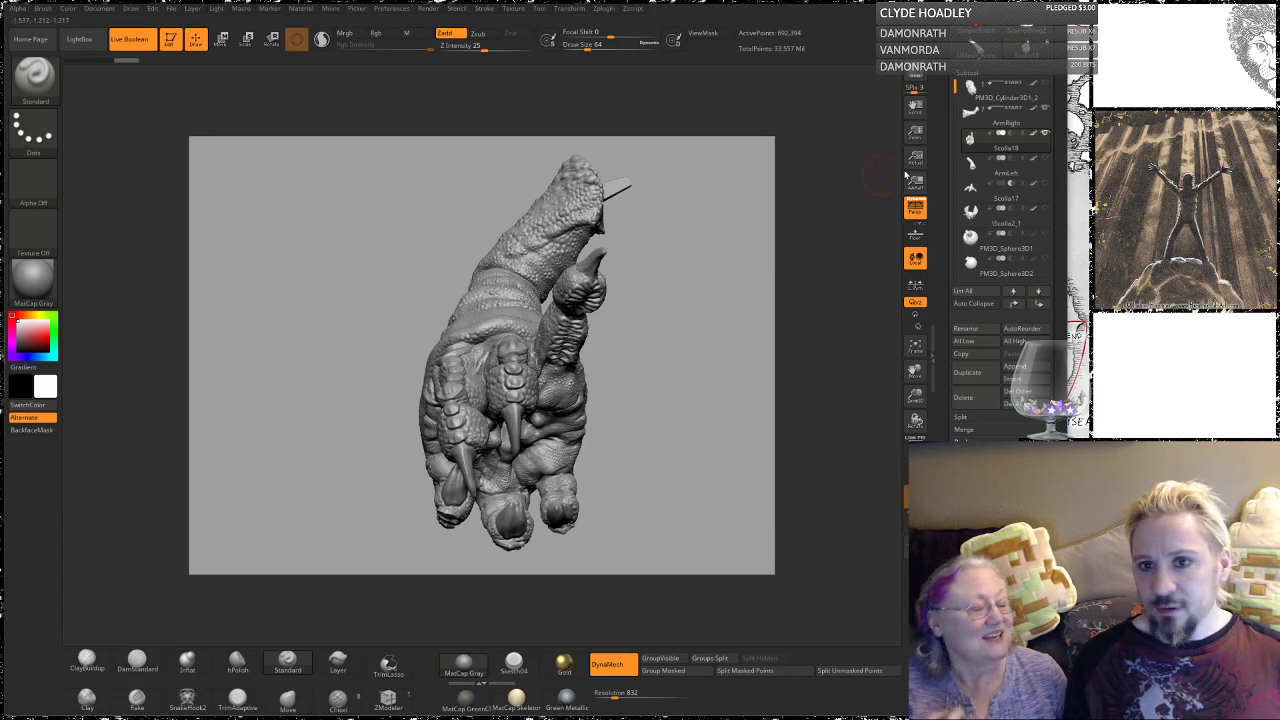
Step: Set the Scolla18 hand to subtractive so Live Boolean cuts its socket into ArmRight, and inspect the cavity
{"action": "left_click", "coordinate": [1007, 133]}
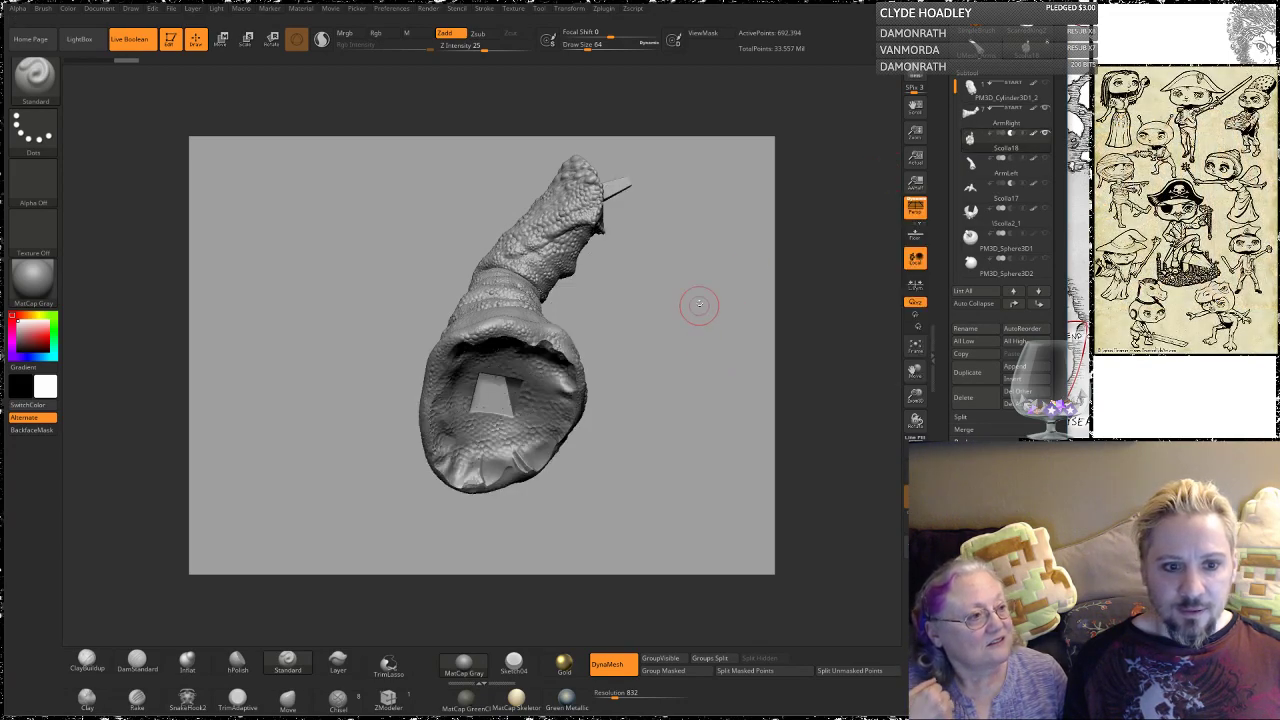
{"action": "mouse_move", "coordinate": [700, 306]}
{"action": "left_mouse_down"}
{"action": "mouse_move", "coordinate": [677, 323]}
{"action": "mouse_move", "coordinate": [693, 326]}
{"action": "mouse_move", "coordinate": [675, 318]}
{"action": "mouse_move", "coordinate": [686, 332]}
{"action": "left_mouse_up"}
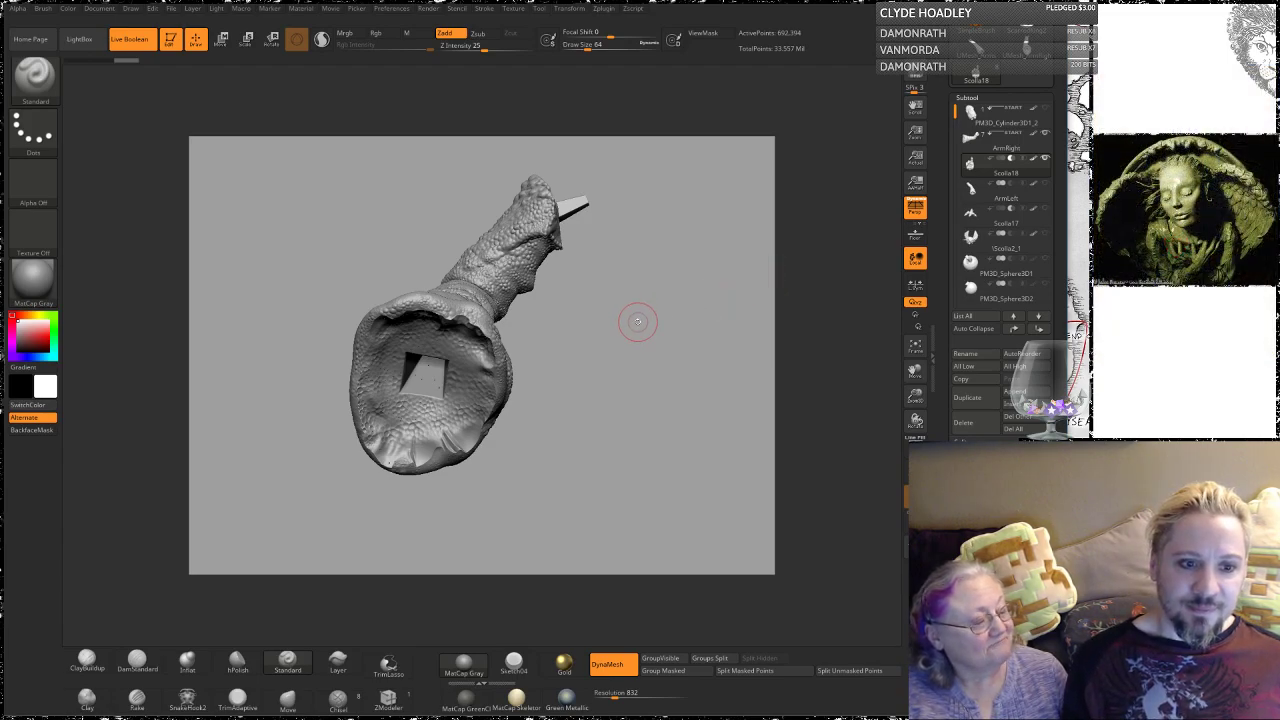
{"action": "left_click_drag", "start_coordinate": [628, 309], "coordinate": [646, 318]}
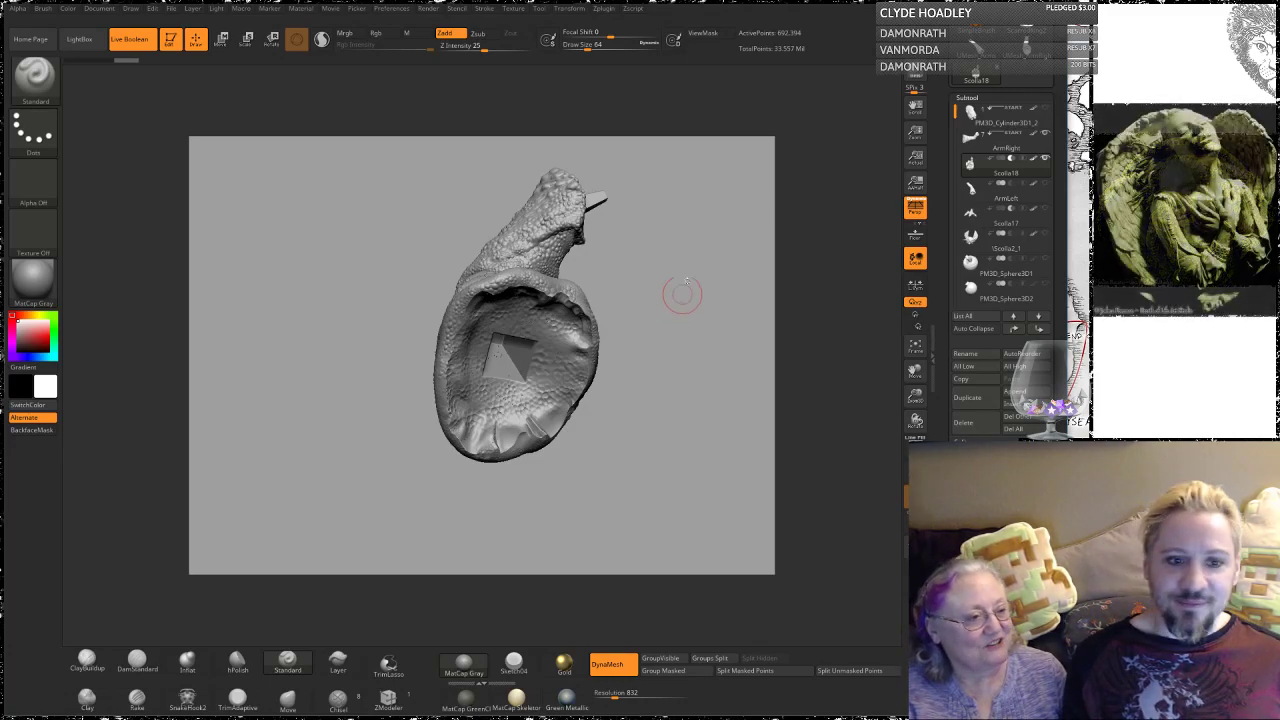
{"action": "left_click_drag", "start_coordinate": [680, 291], "coordinate": [665, 310]}
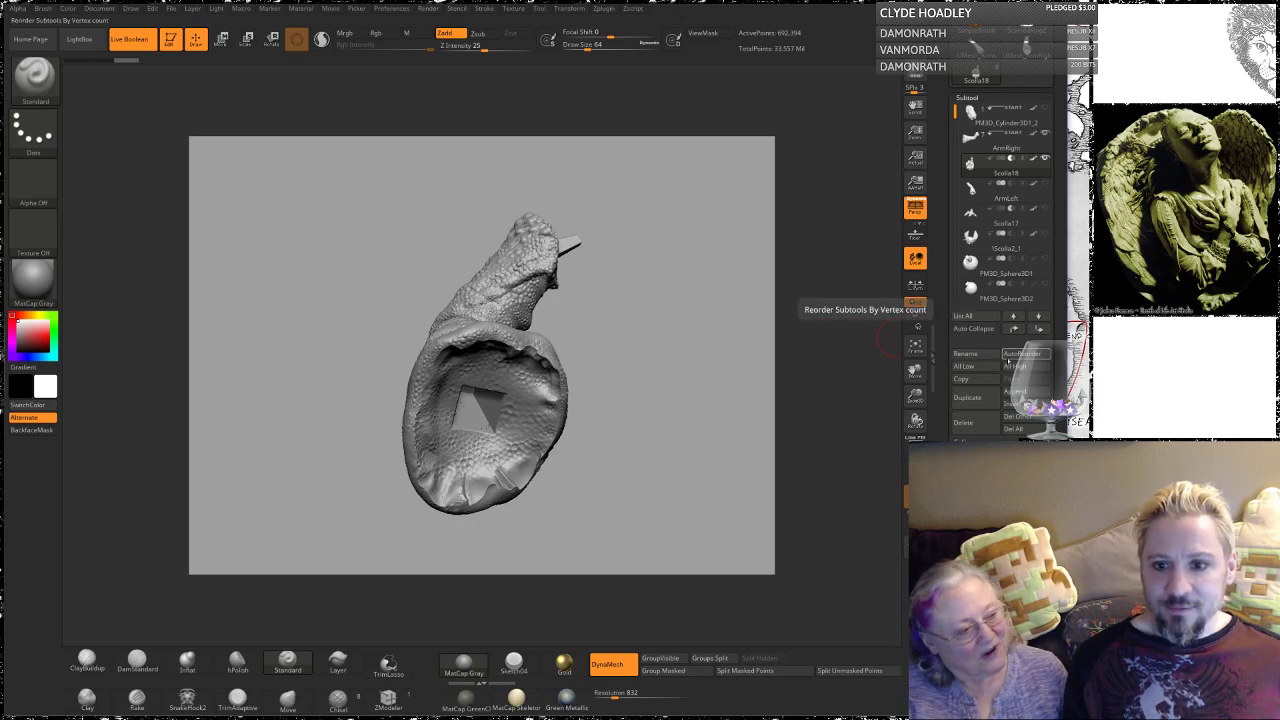
Step: Append the UMesh_ArmRight boolean mesh to the creature as a new subtool
{"action": "left_click", "coordinate": [1016, 391]}
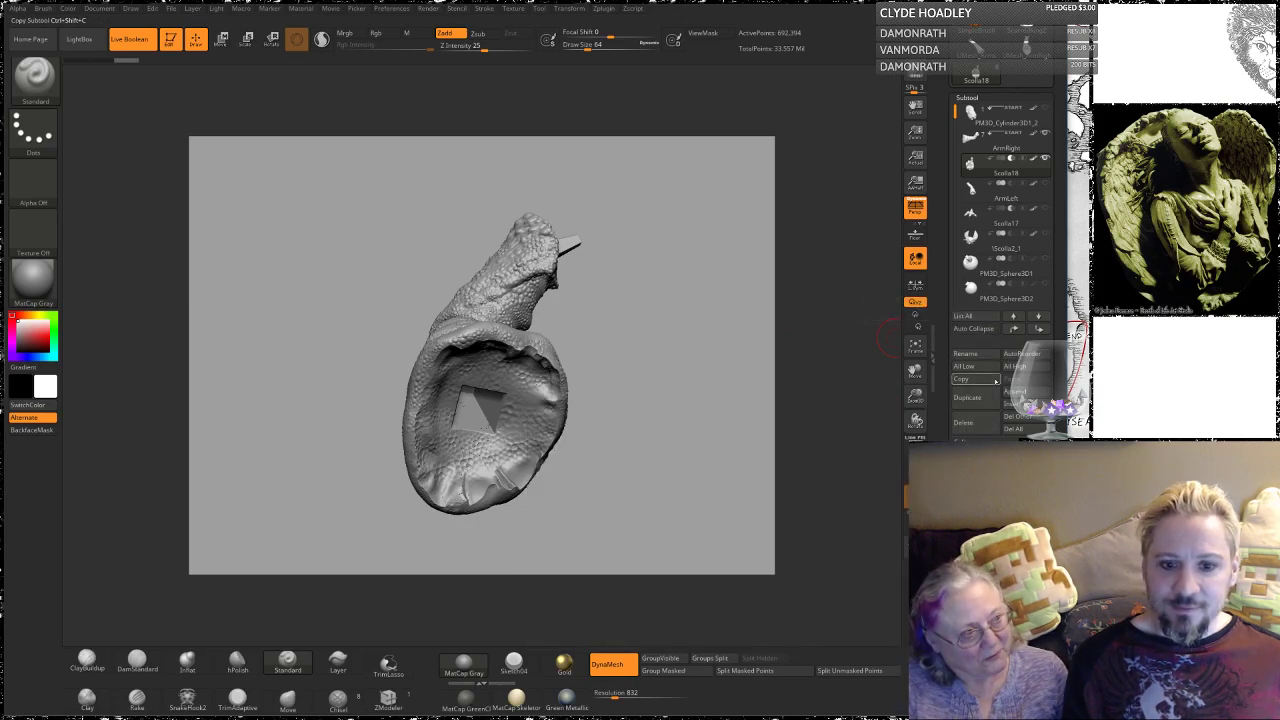
{"action": "left_click", "coordinate": [1016, 391]}
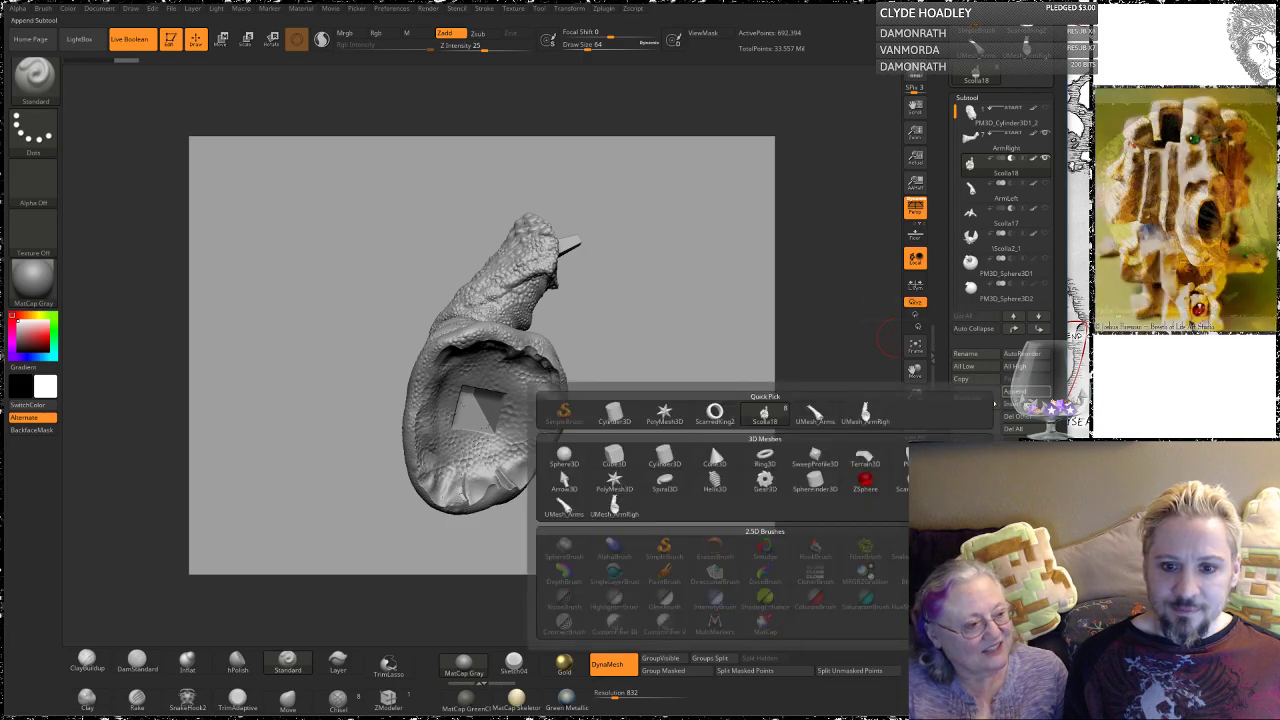
{"action": "left_click", "coordinate": [1010, 393]}
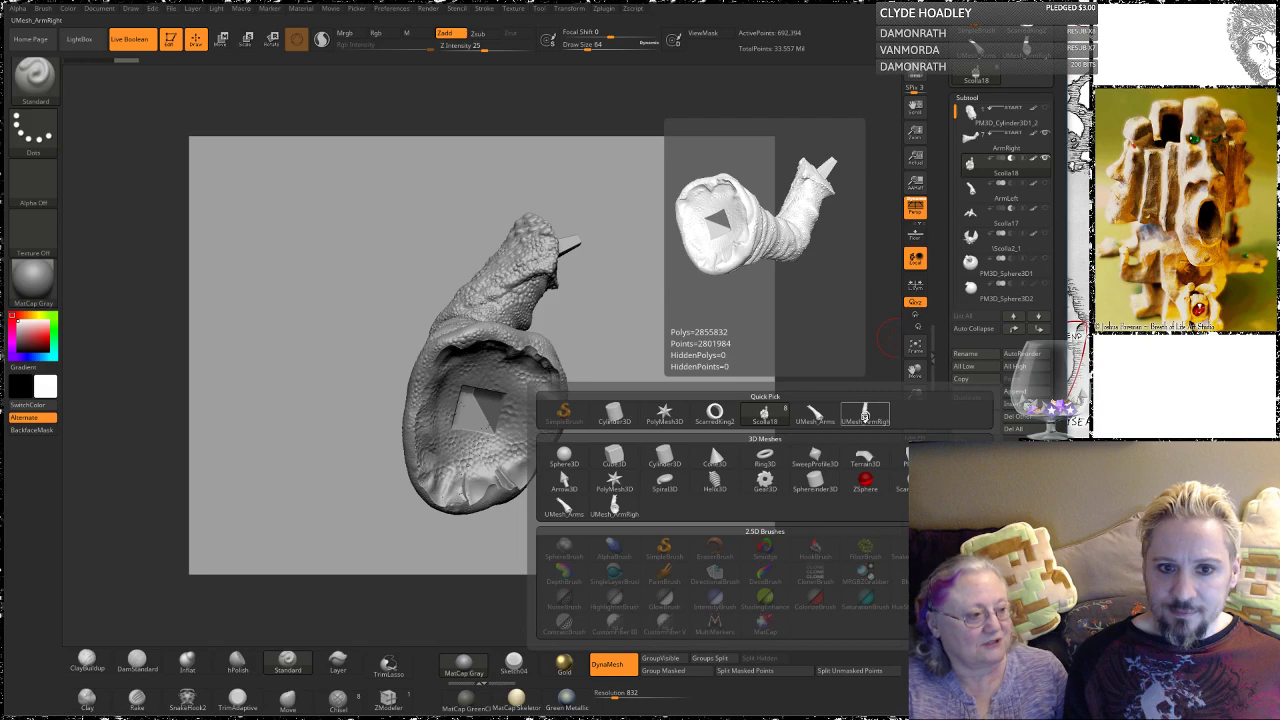
{"action": "left_click", "coordinate": [865, 416]}
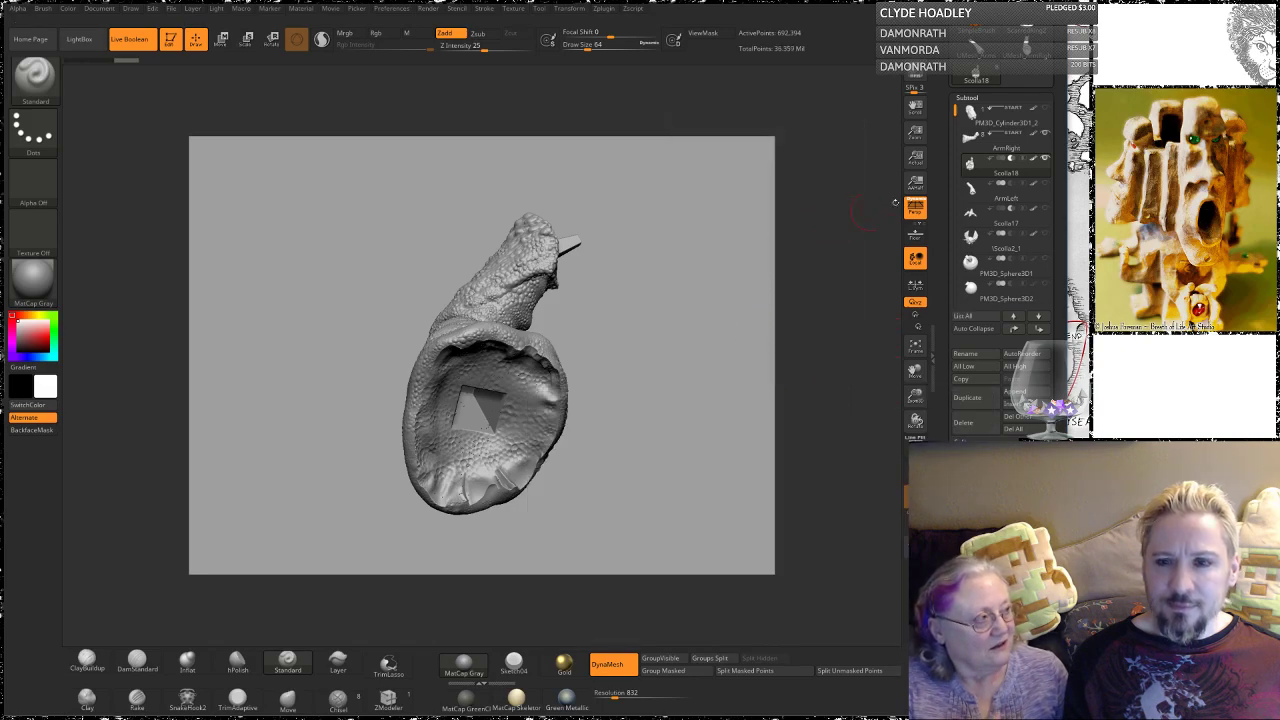
Step: Set the Scolla18 hand back to additive and permanently delete the original uncut ArmRight subtool
{"action": "mouse_move", "coordinate": [1008, 157]}
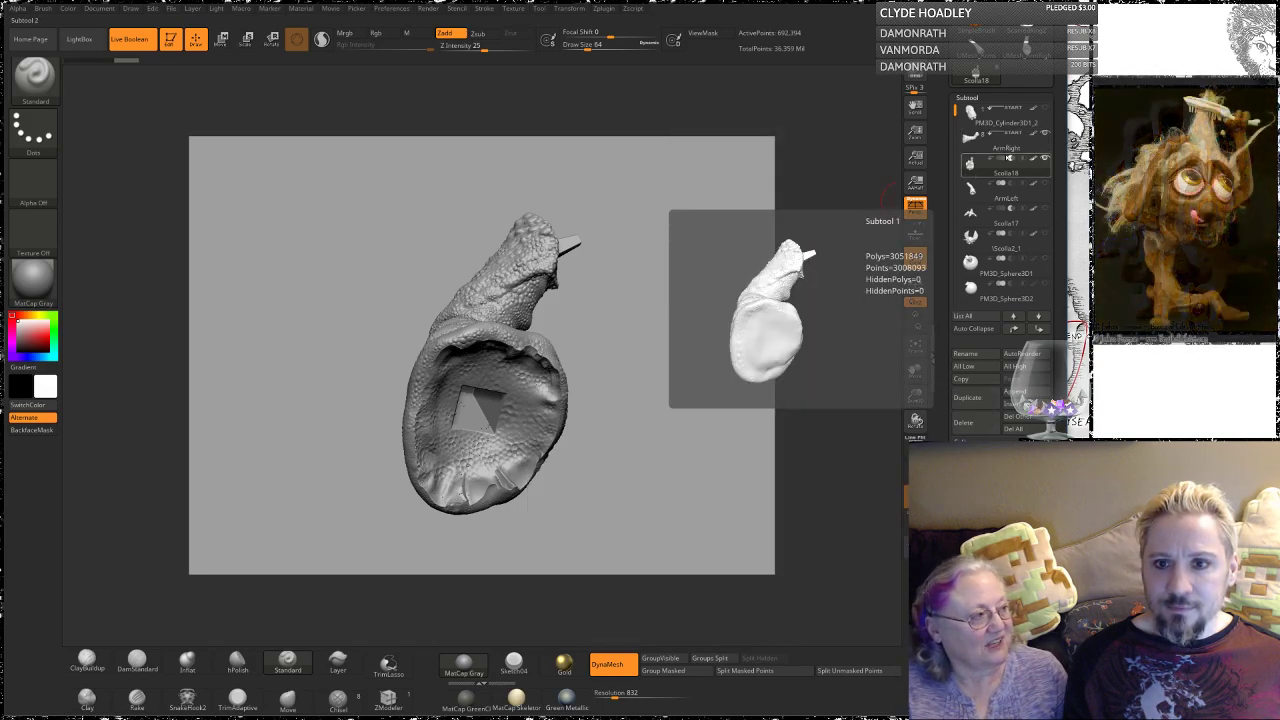
{"action": "left_click", "coordinate": [1001, 158]}
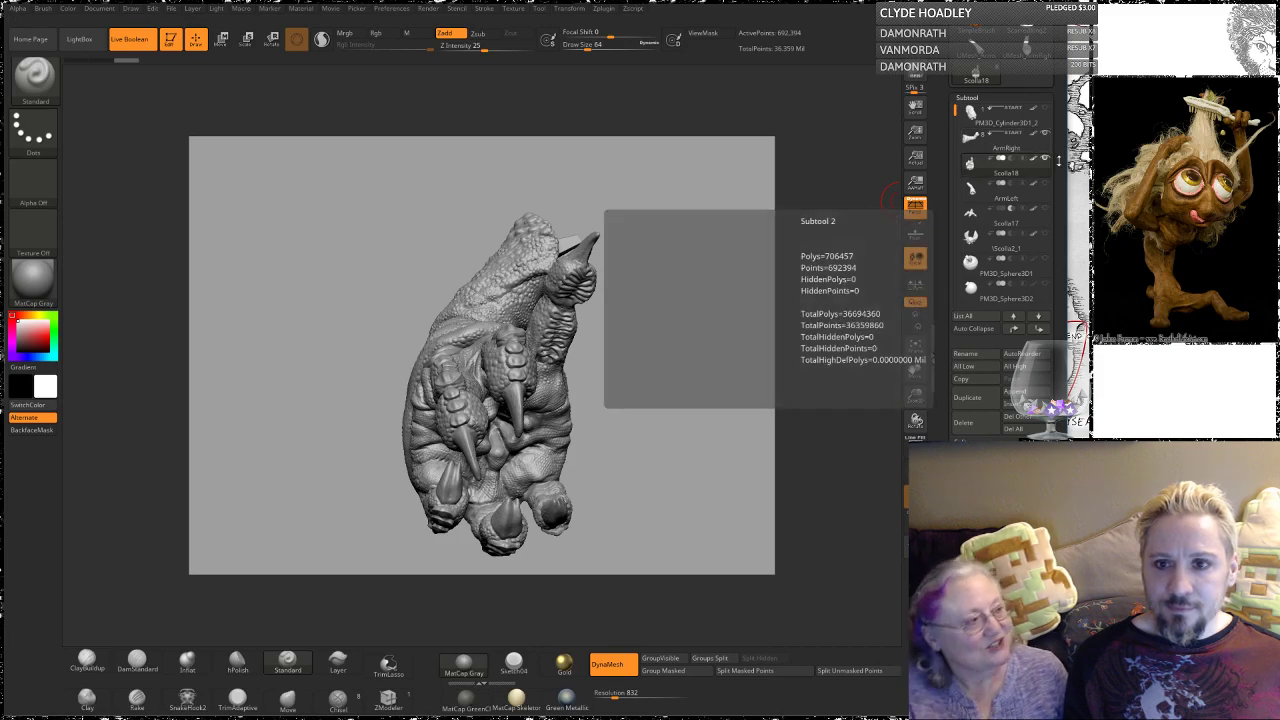
{"action": "mouse_move", "coordinate": [980, 147]}
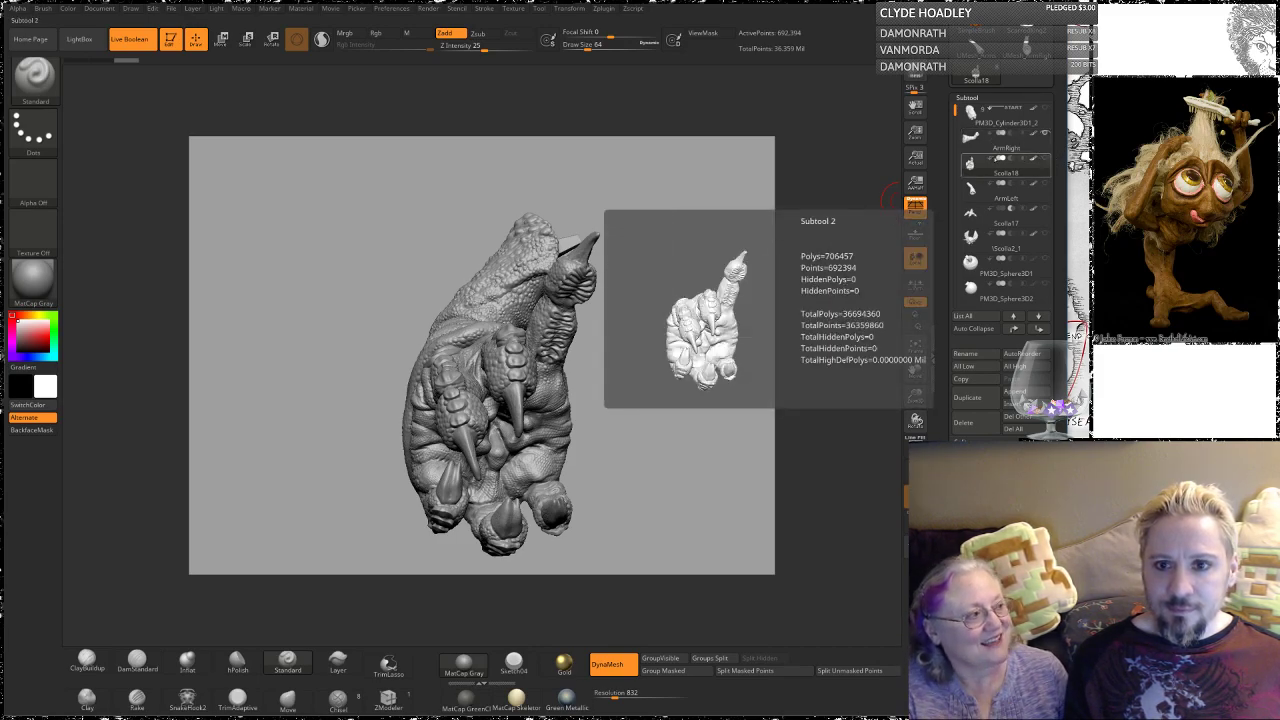
{"action": "left_click", "coordinate": [977, 145]}
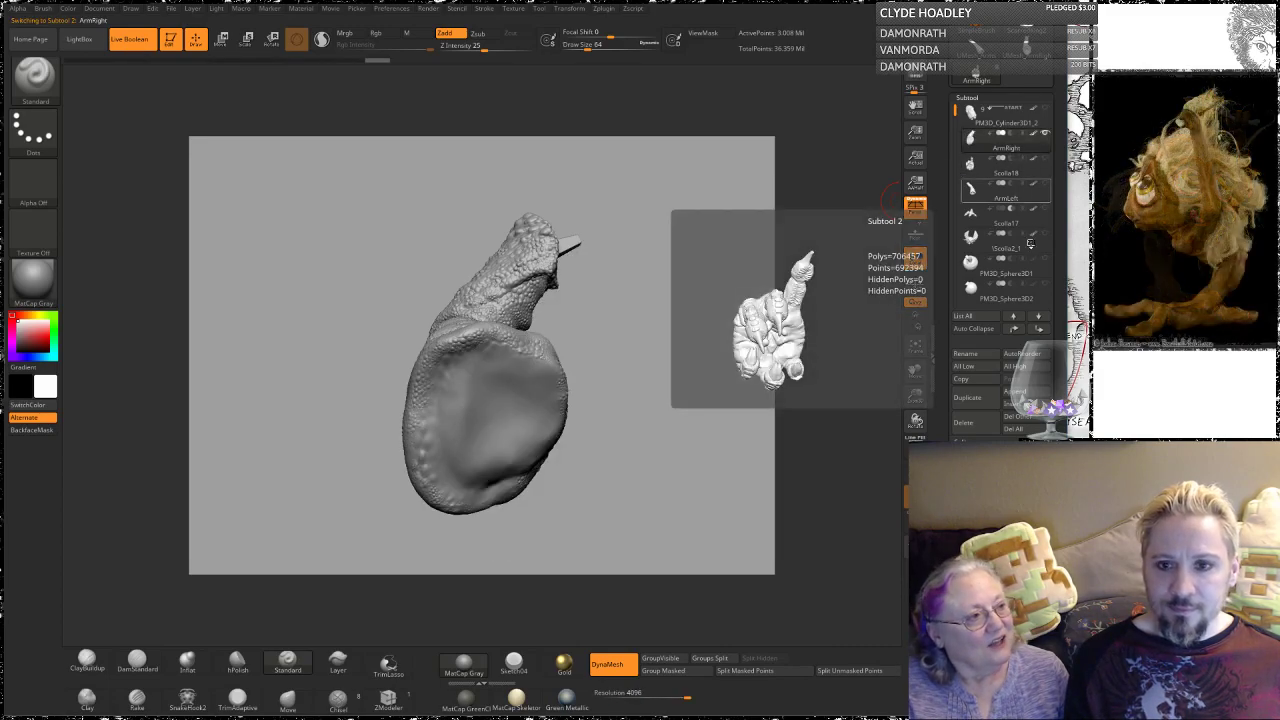
{"action": "left_click", "coordinate": [980, 423]}
{"action": "left_click", "coordinate": [879, 450]}
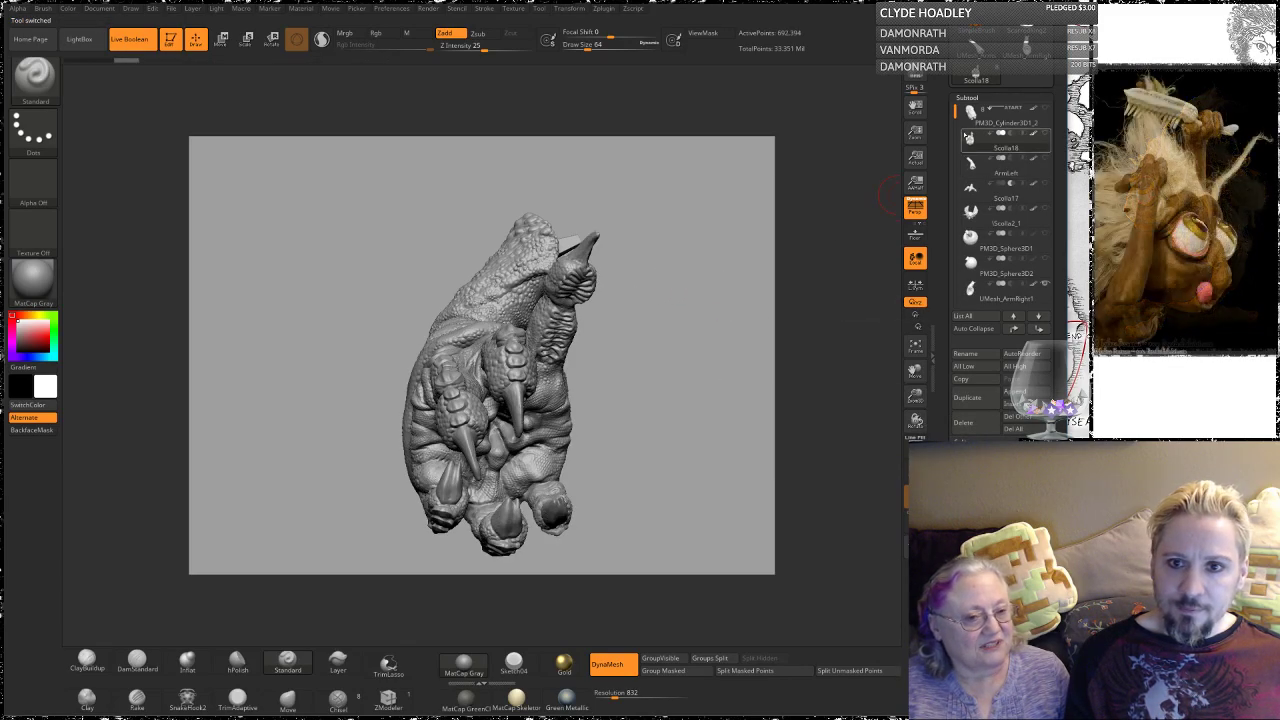
Step: Move the UMesh_ArmRight1 subtool up the order to sit between Scolla18 and ArmLeft, and check its socket
{"action": "mouse_move", "coordinate": [955, 115]}
{"action": "left_mouse_down"}
{"action": "mouse_move", "coordinate": [955, 136]}
{"action": "mouse_move", "coordinate": [957, 110]}
{"action": "left_mouse_up"}
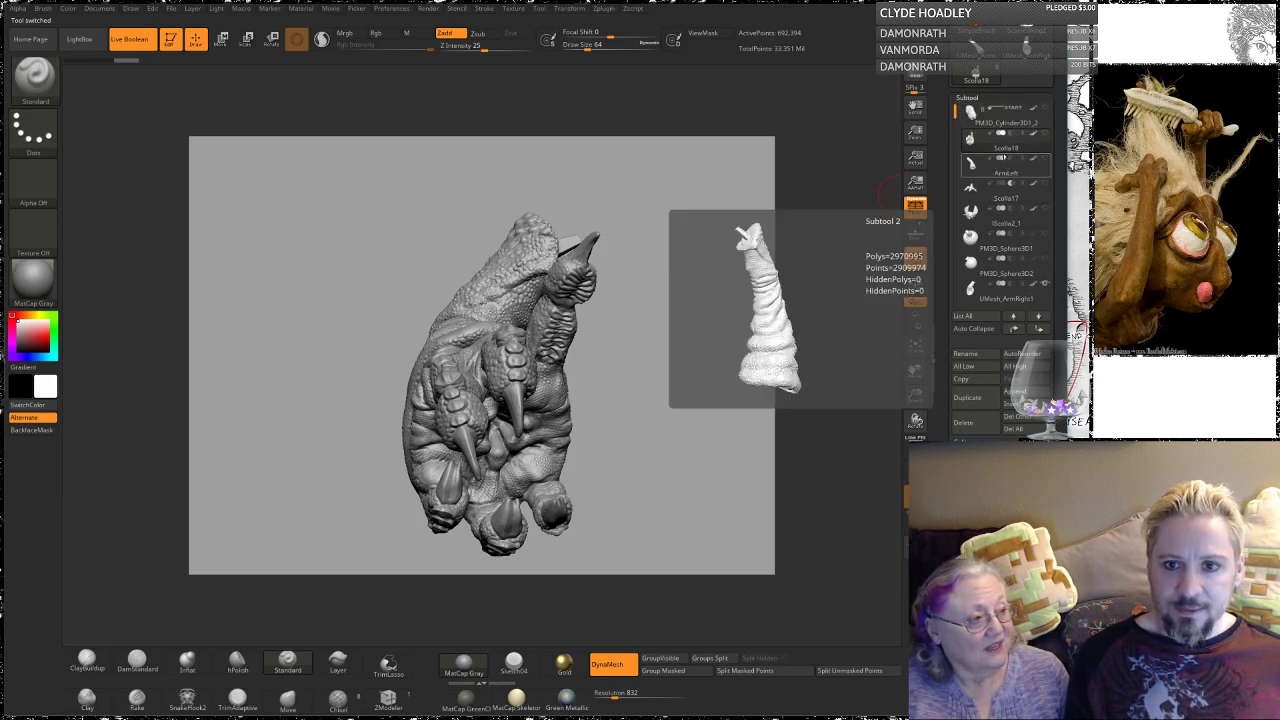
{"action": "left_click_drag", "start_coordinate": [954, 111], "coordinate": [955, 139]}
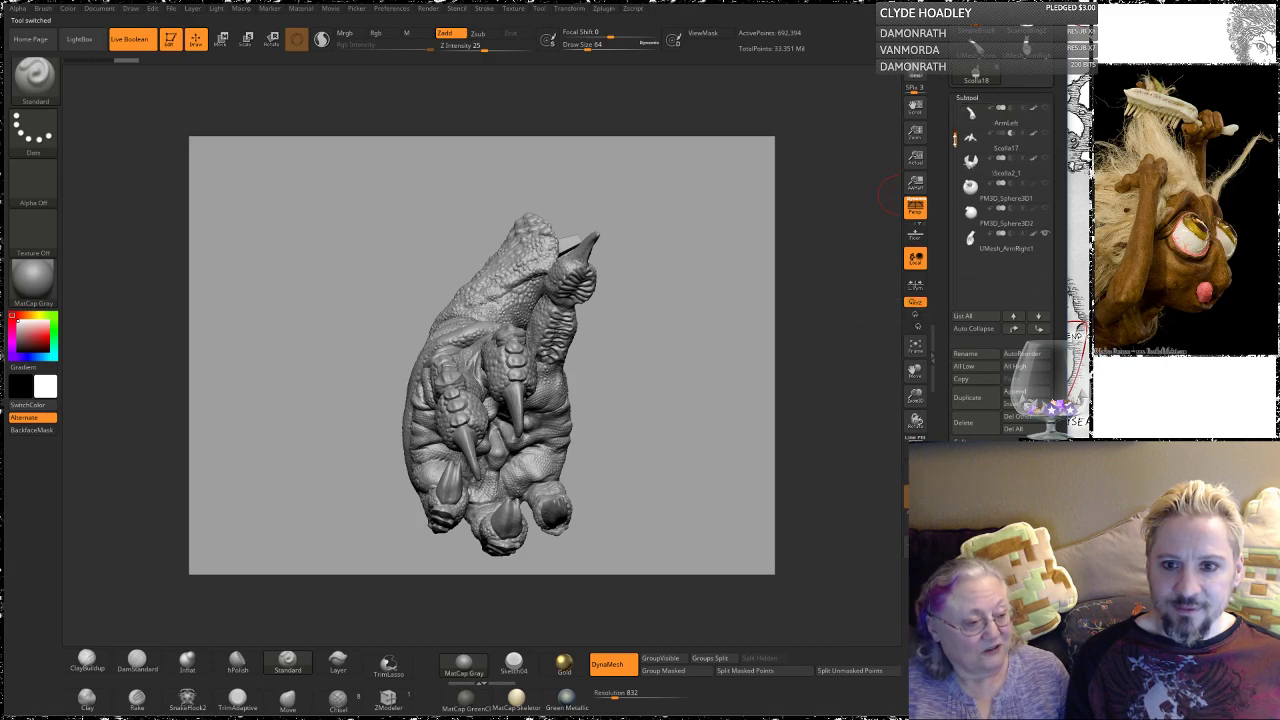
{"action": "left_click", "coordinate": [997, 250]}
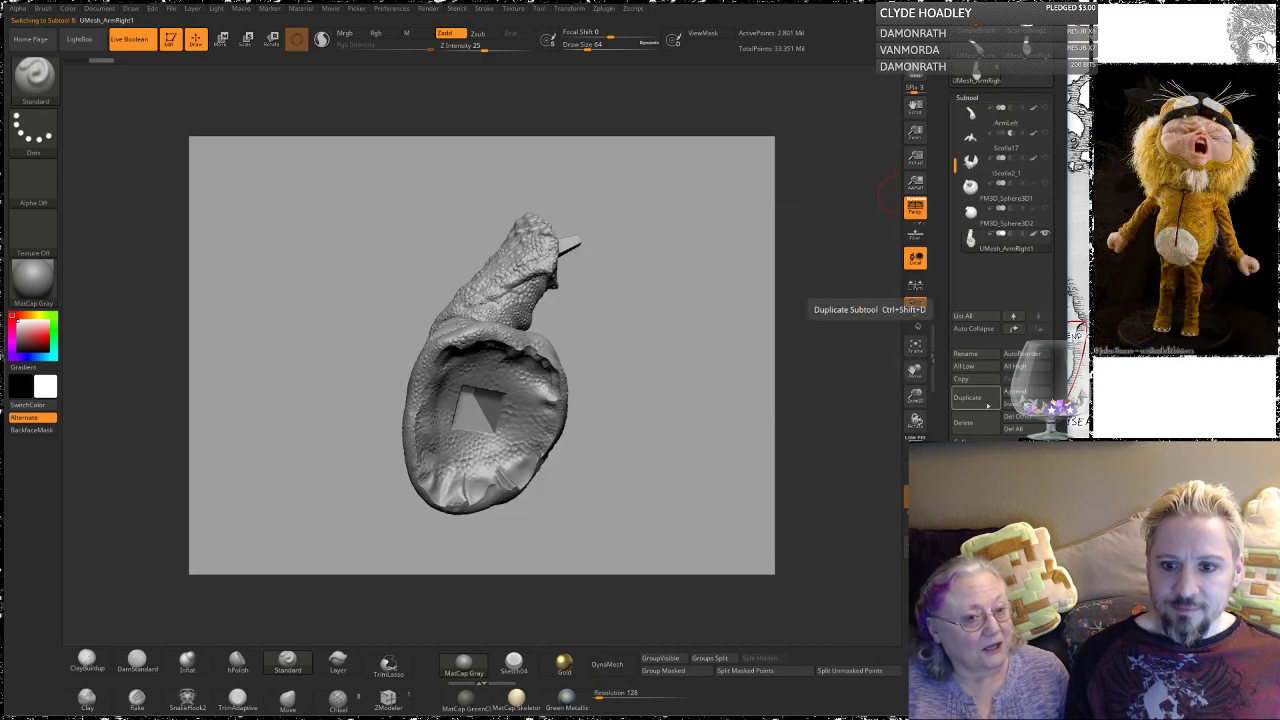
{"action": "left_click", "coordinate": [1013, 329]}
{"action": "left_click", "coordinate": [1013, 329]}
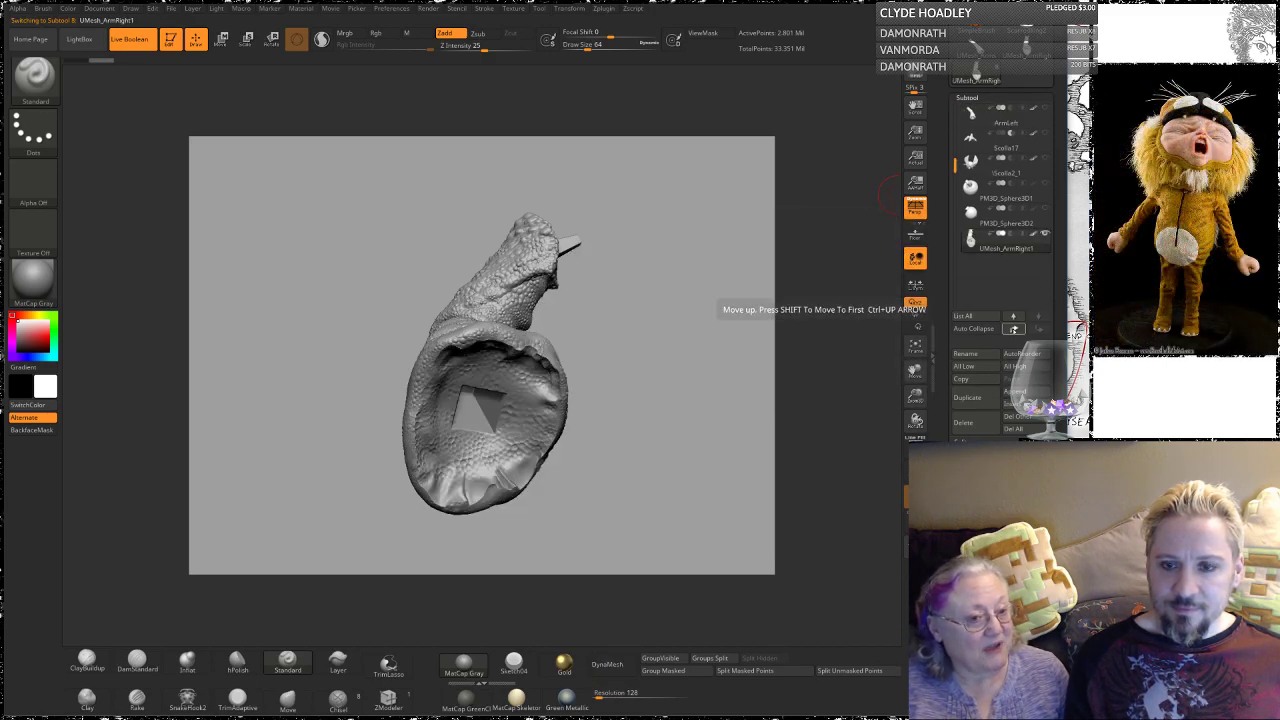
{"action": "left_click", "coordinate": [1013, 329]}
{"action": "left_click", "coordinate": [1013, 329]}
{"action": "left_click", "coordinate": [1013, 329]}
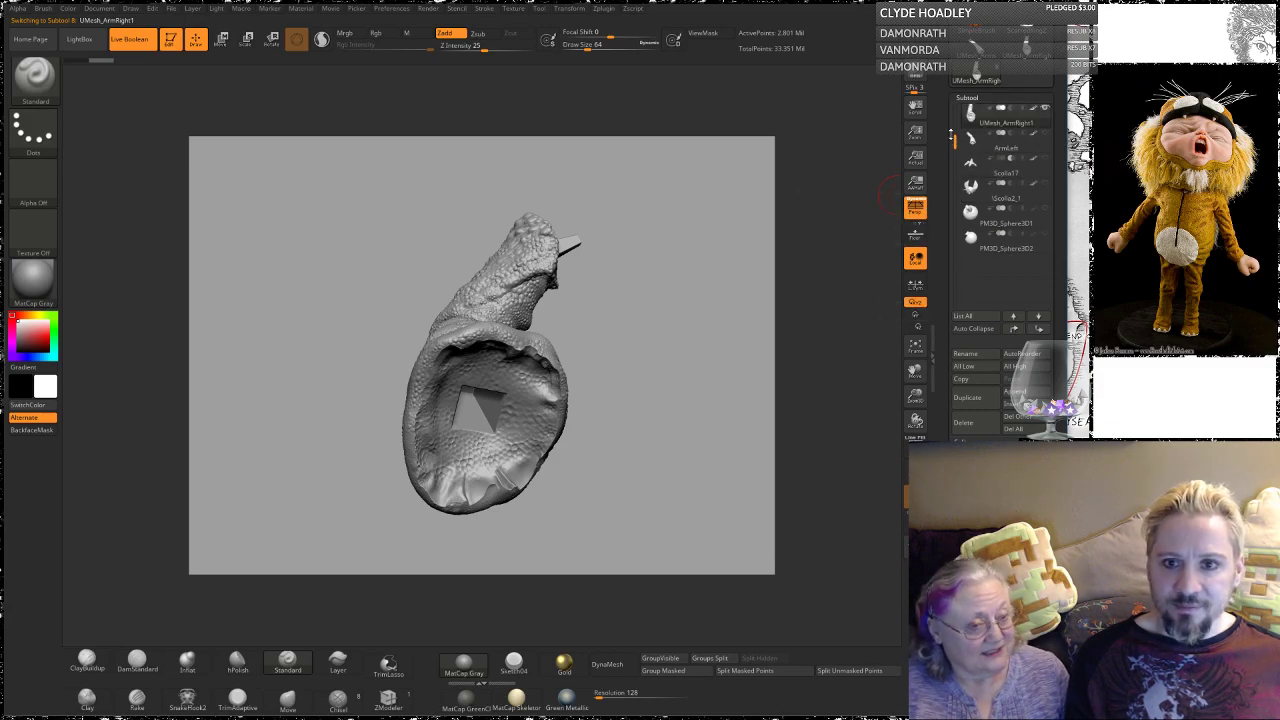
{"action": "left_click_drag", "start_coordinate": [953, 138], "coordinate": [955, 118]}
{"action": "mouse_move", "coordinate": [1007, 172]}
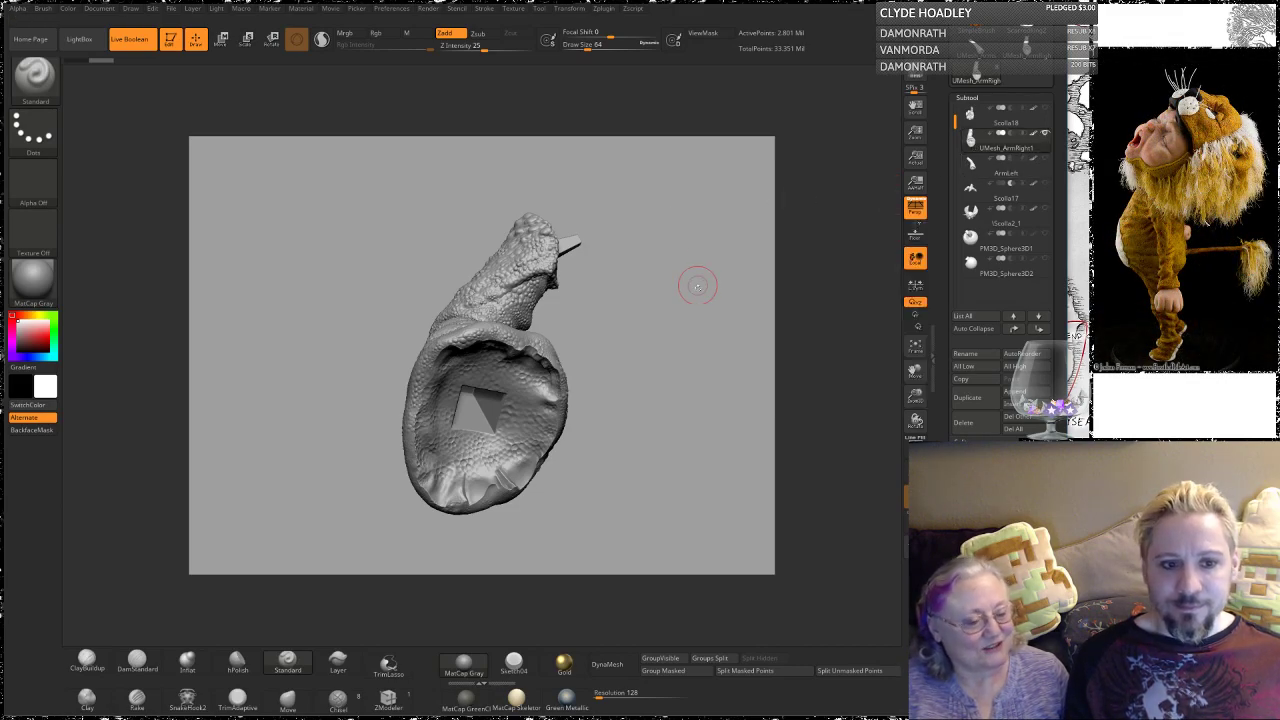
{"action": "left_click_drag", "start_coordinate": [694, 286], "coordinate": [673, 332]}
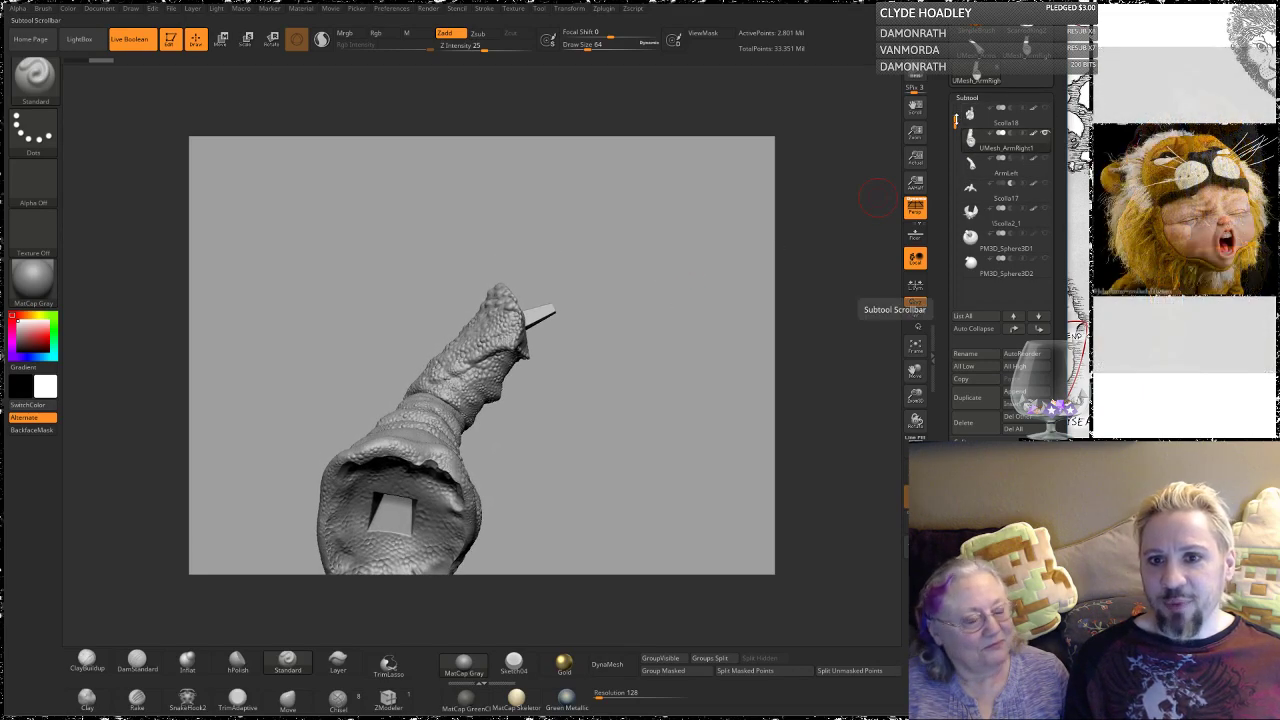
{"action": "left_click_drag", "start_coordinate": [955, 122], "coordinate": [956, 107]}
{"action": "mouse_move", "coordinate": [1007, 160]}
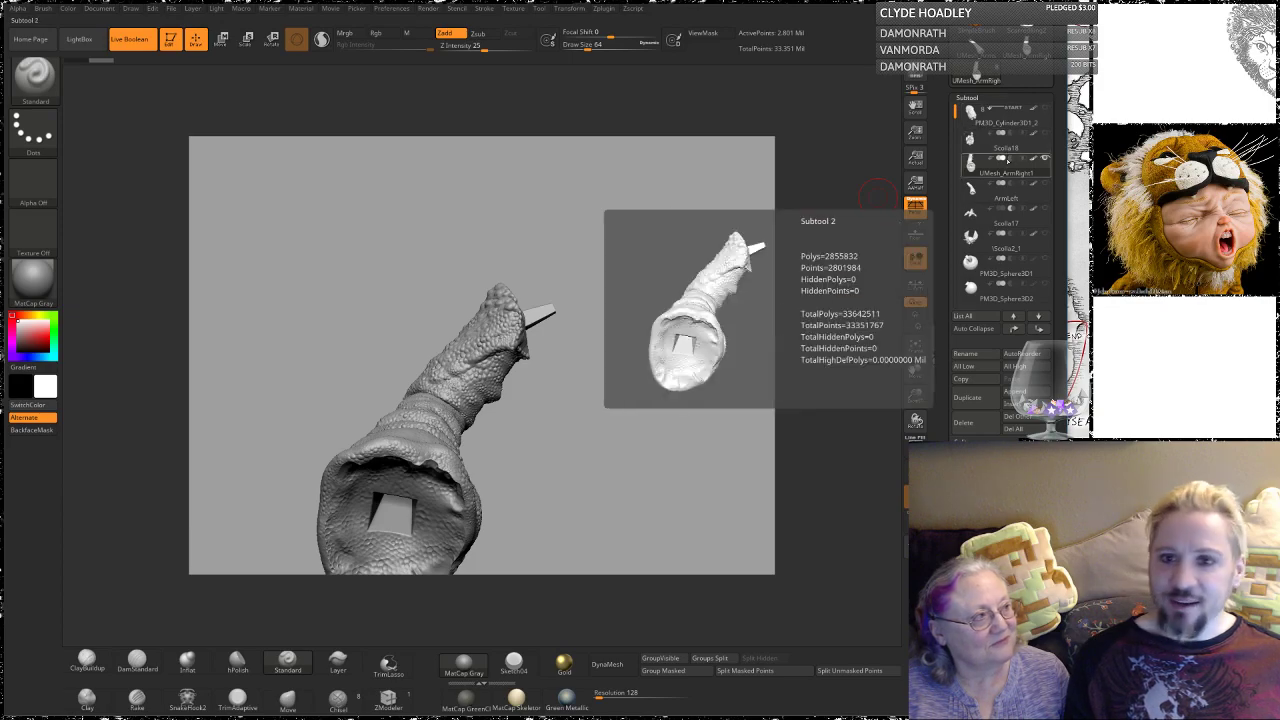
Step: Move UMesh_ArmRight1 directly beneath the PM3D_Cylinder3D1_2 body, set it to subtractive, and show all subtools
{"action": "left_click", "coordinate": [1014, 328]}
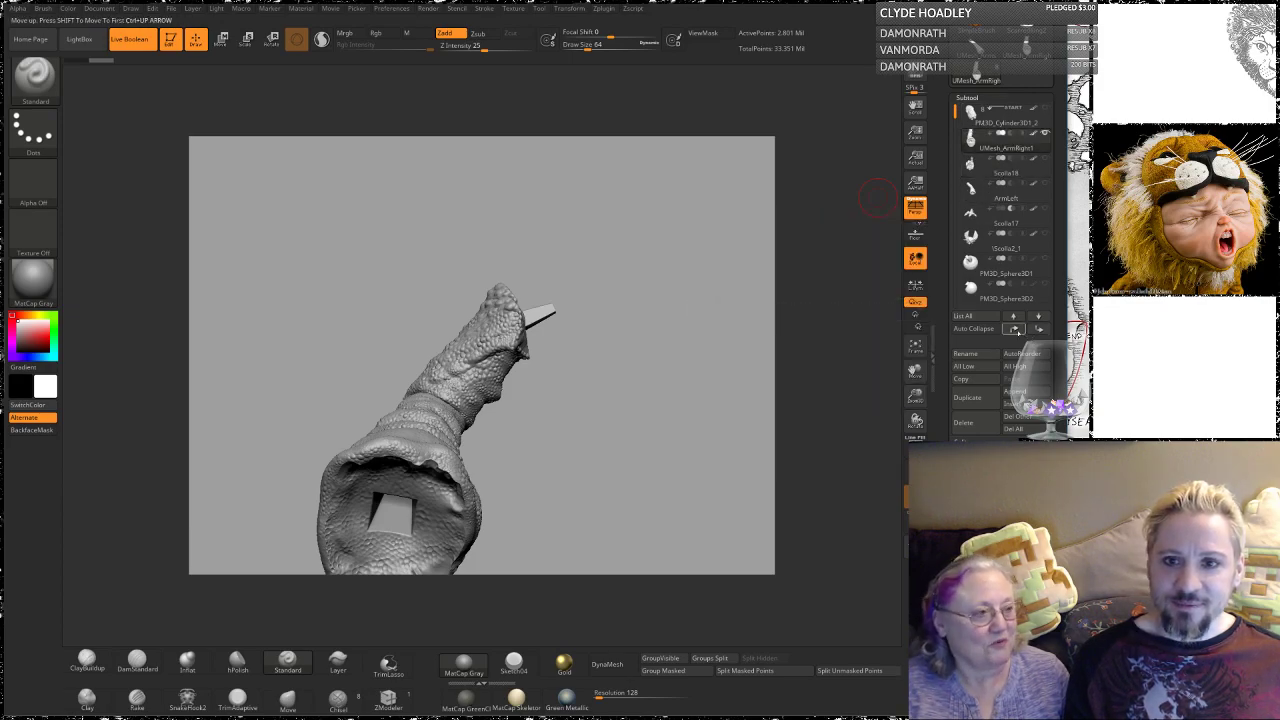
{"action": "mouse_move", "coordinate": [995, 113]}
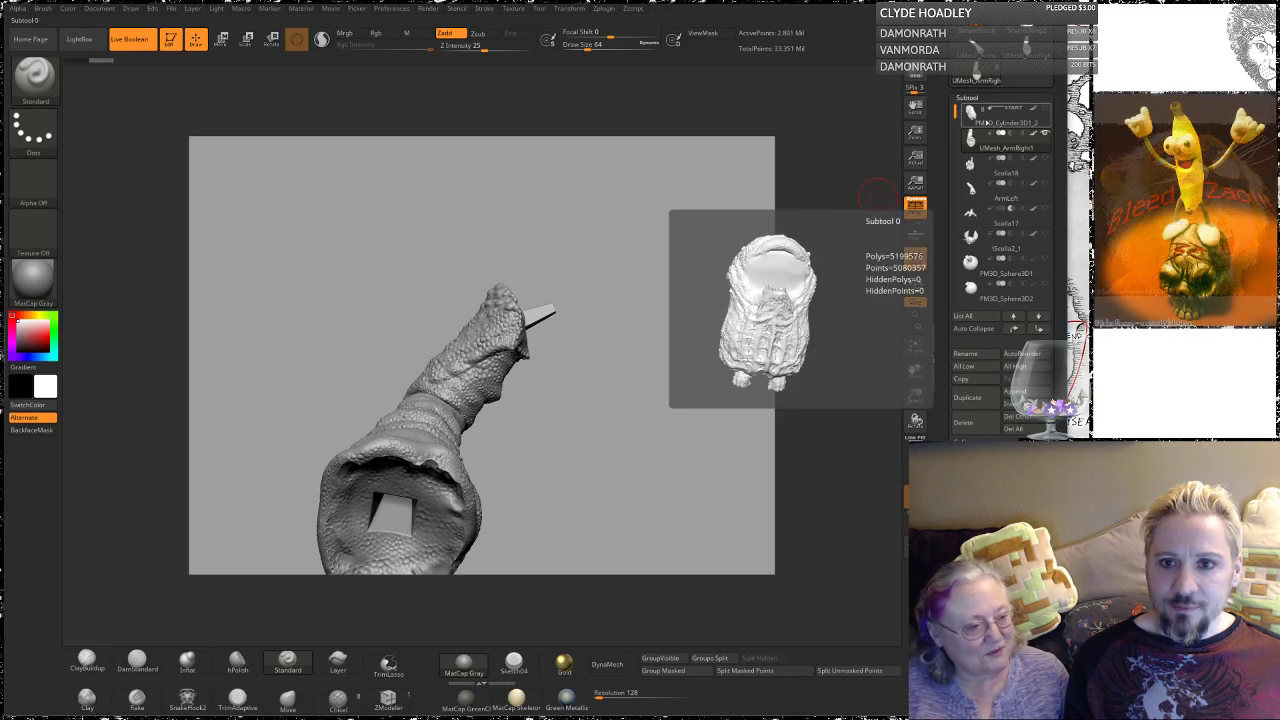
{"action": "left_click", "coordinate": [1036, 121]}
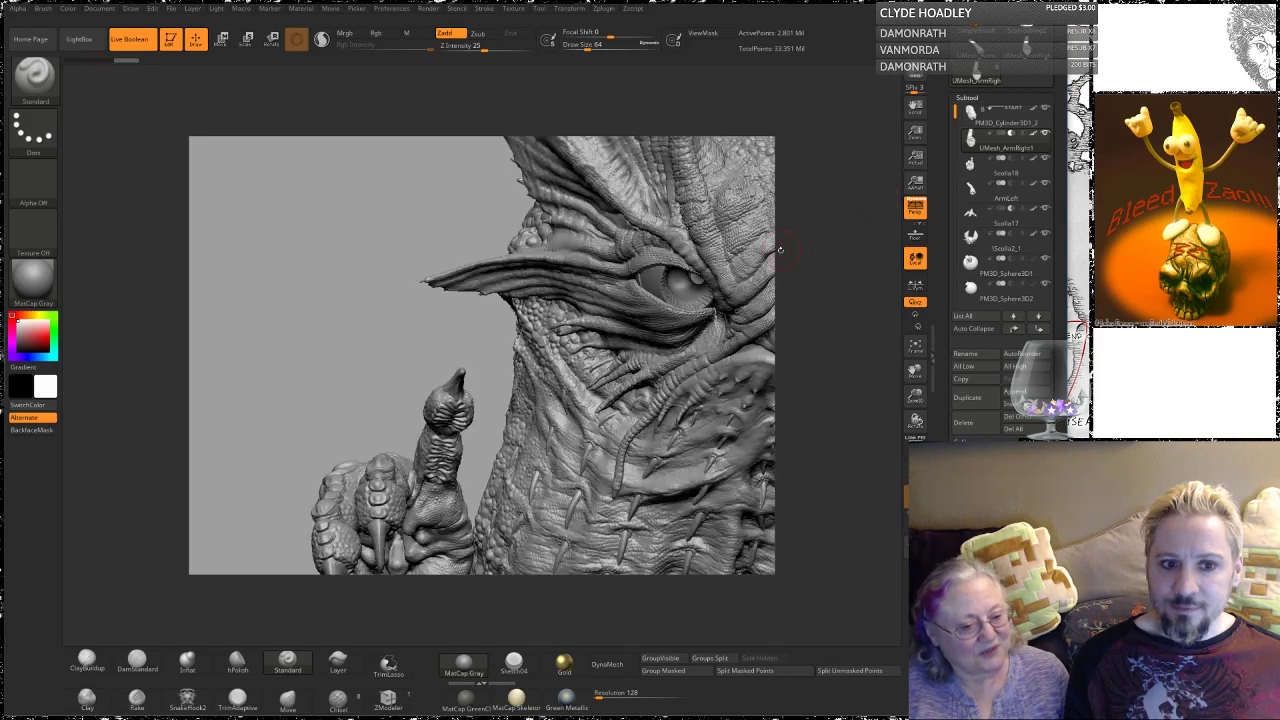
{"action": "left_click_drag", "start_coordinate": [364, 238], "coordinate": [343, 220]}
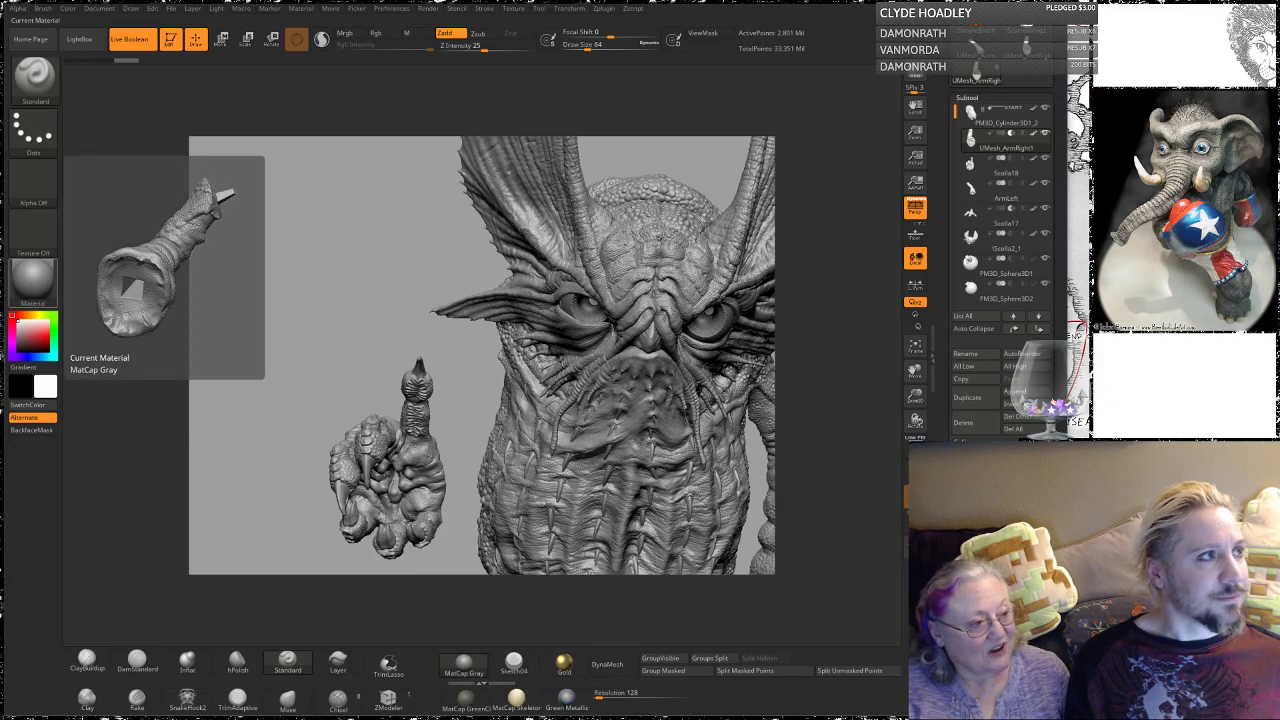
Step: Bring up the Streamlabs OBS window briefly, return to ZBrush, and widen its window slightly
{"action": "left_click_drag", "start_coordinate": [2, 410], "coordinate": [1080, 248]}
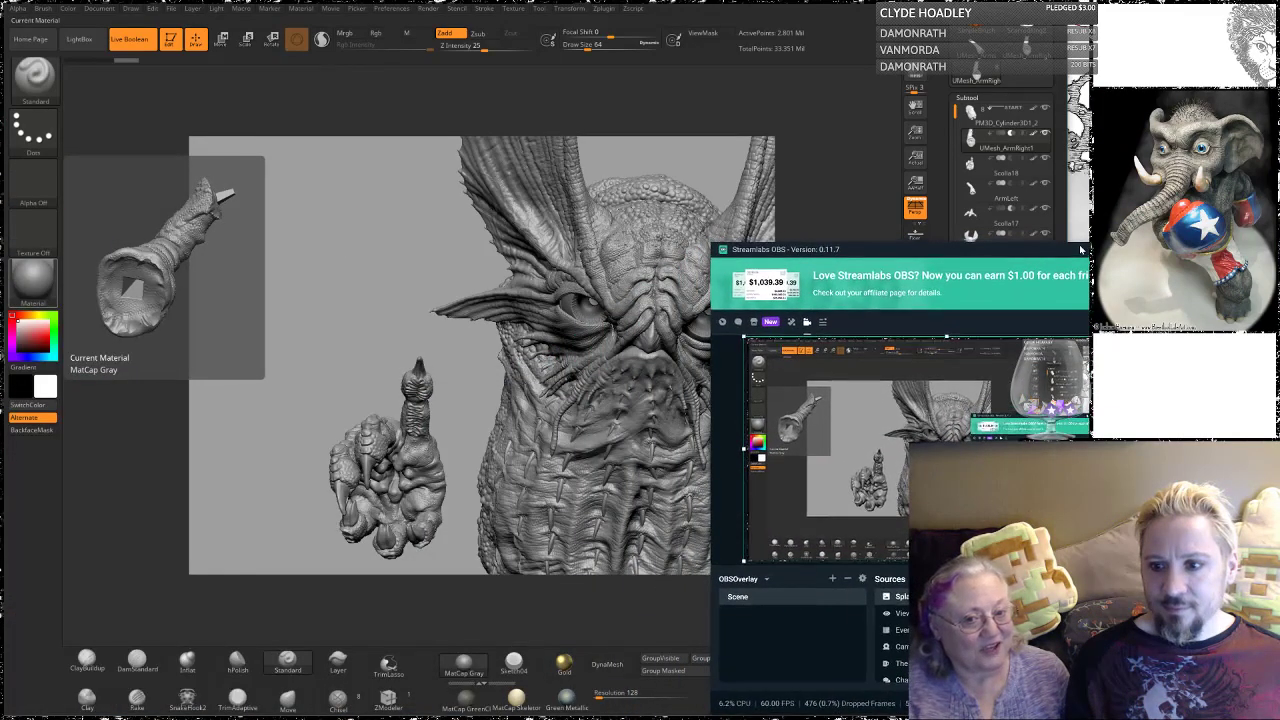
{"action": "left_click", "coordinate": [677, 5]}
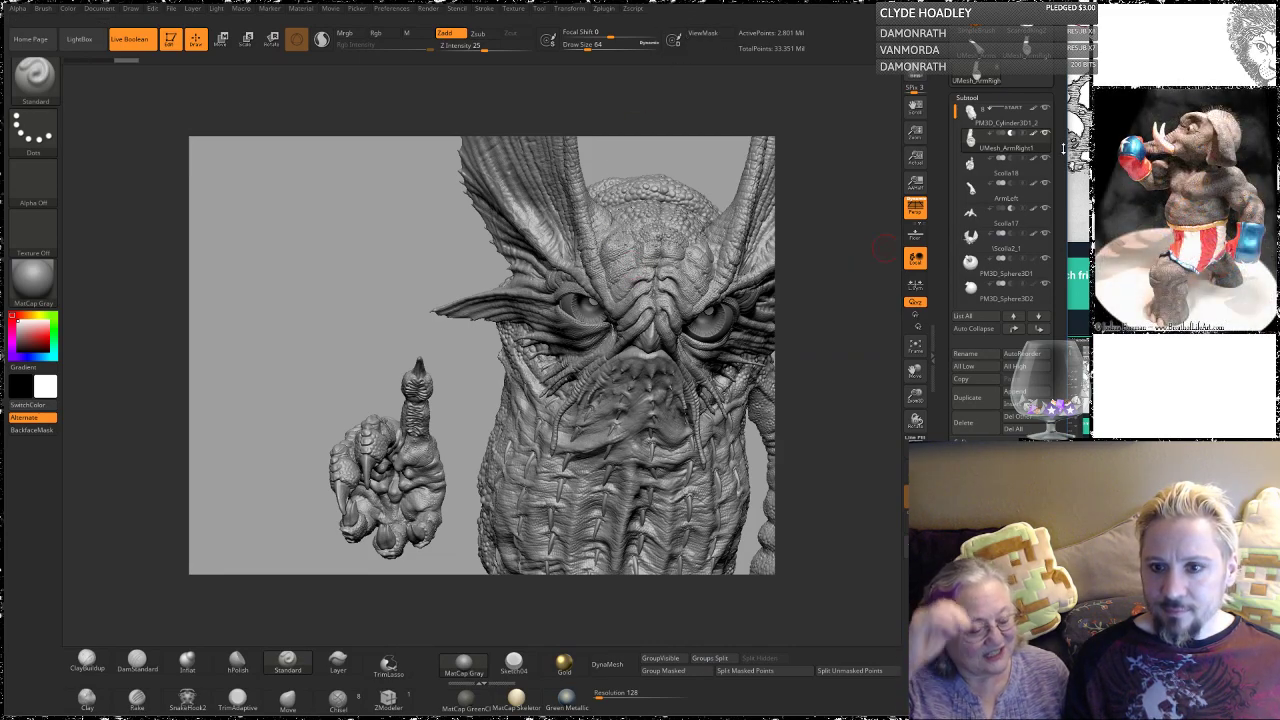
{"action": "left_click_drag", "start_coordinate": [1067, 148], "coordinate": [1093, 148]}
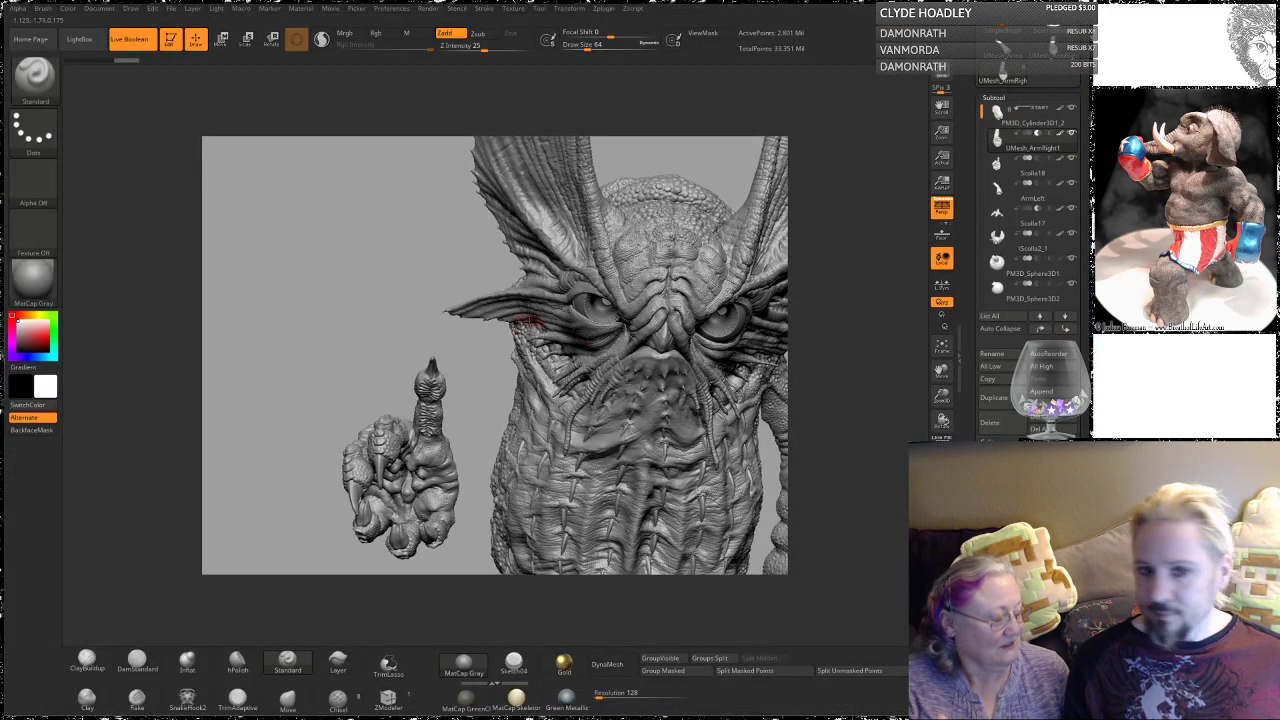
Step: Move ArmLeft up the subtool order above Scolla18, and hide the Scolla18 and Scolla17 hands
{"action": "mouse_move", "coordinate": [325, 297]}
{"action": "left_mouse_down"}
{"action": "mouse_move", "coordinate": [358, 291]}
{"action": "mouse_move", "coordinate": [395, 254]}
{"action": "mouse_move", "coordinate": [298, 264]}
{"action": "left_mouse_up"}
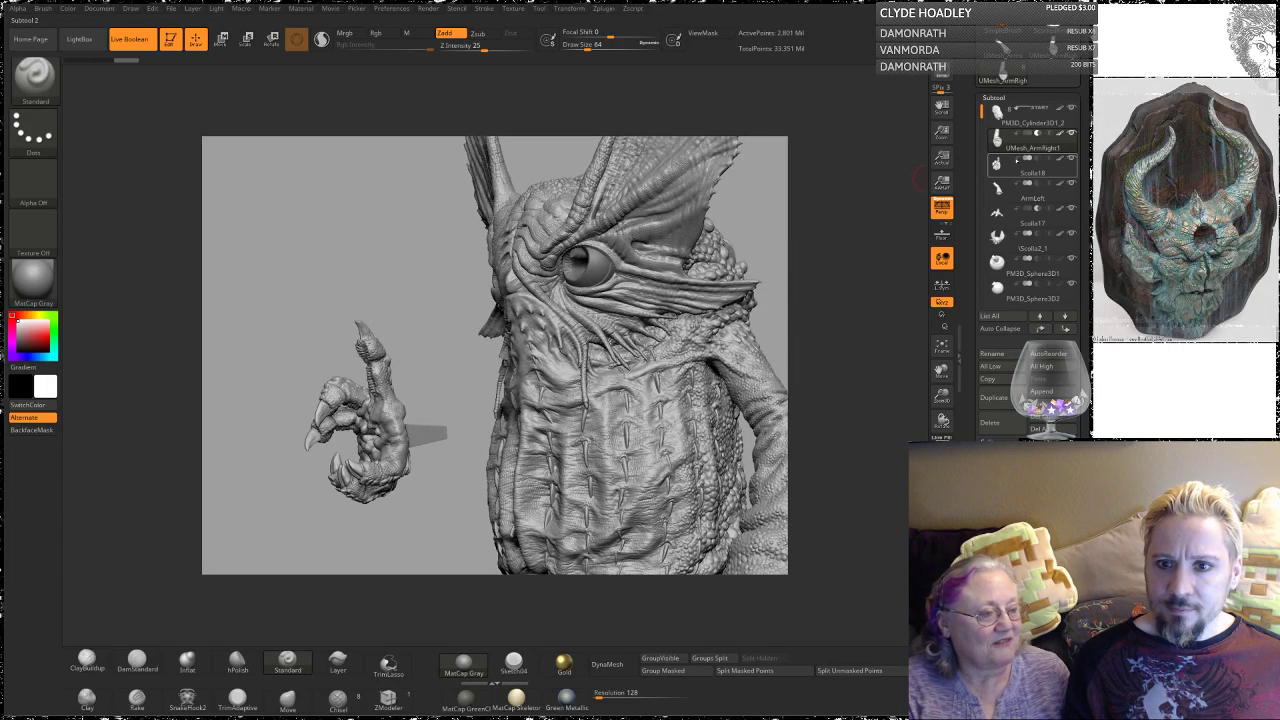
{"action": "left_click", "coordinate": [1009, 195]}
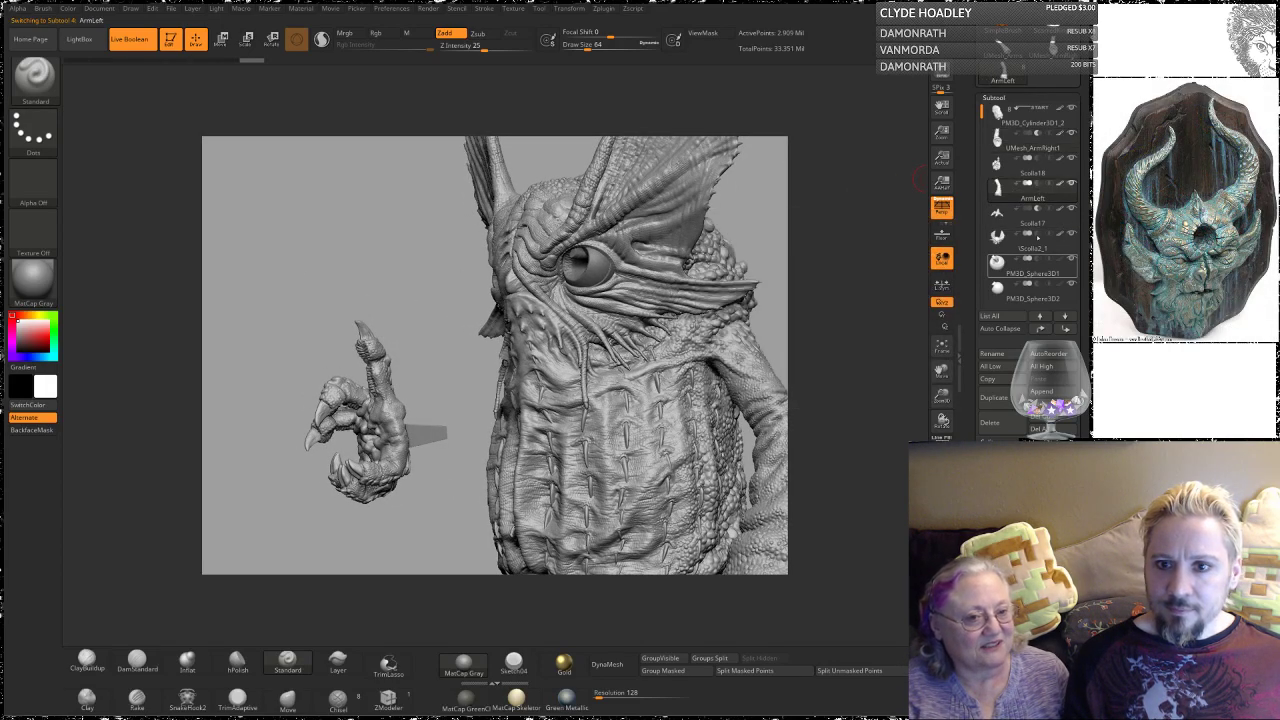
{"action": "mouse_move", "coordinate": [998, 212]}
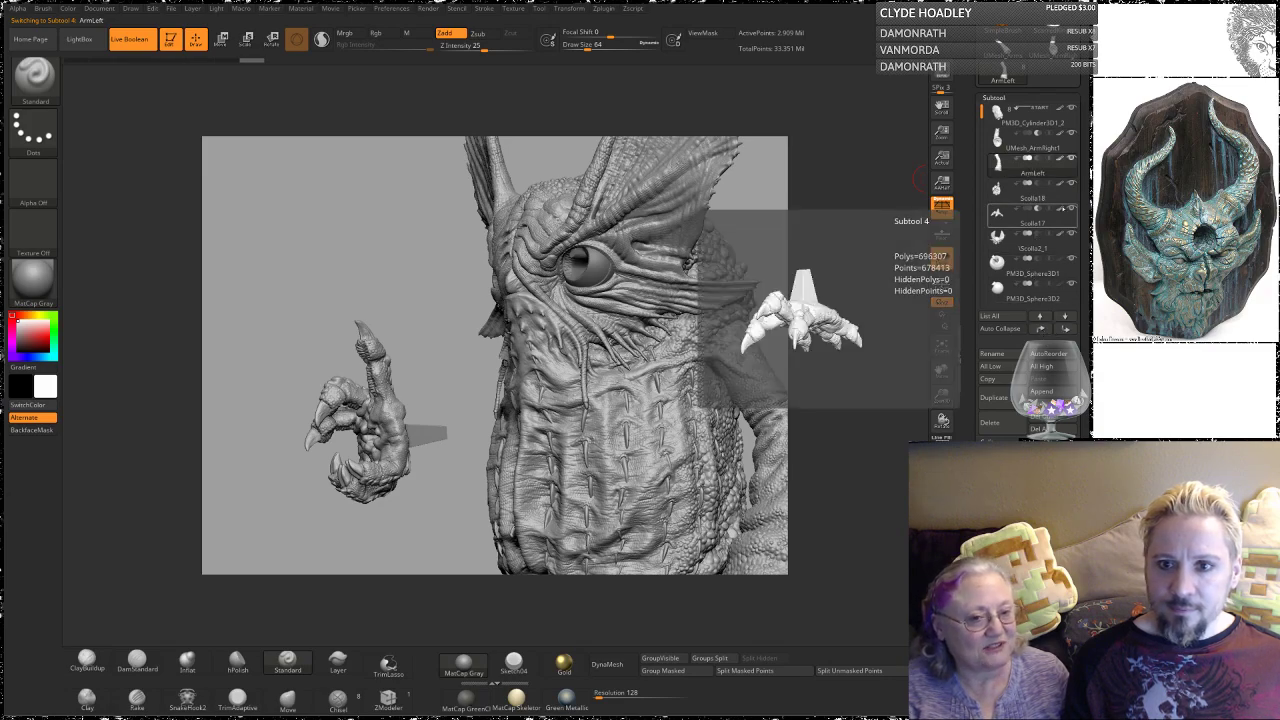
{"action": "left_click", "coordinate": [1072, 184]}
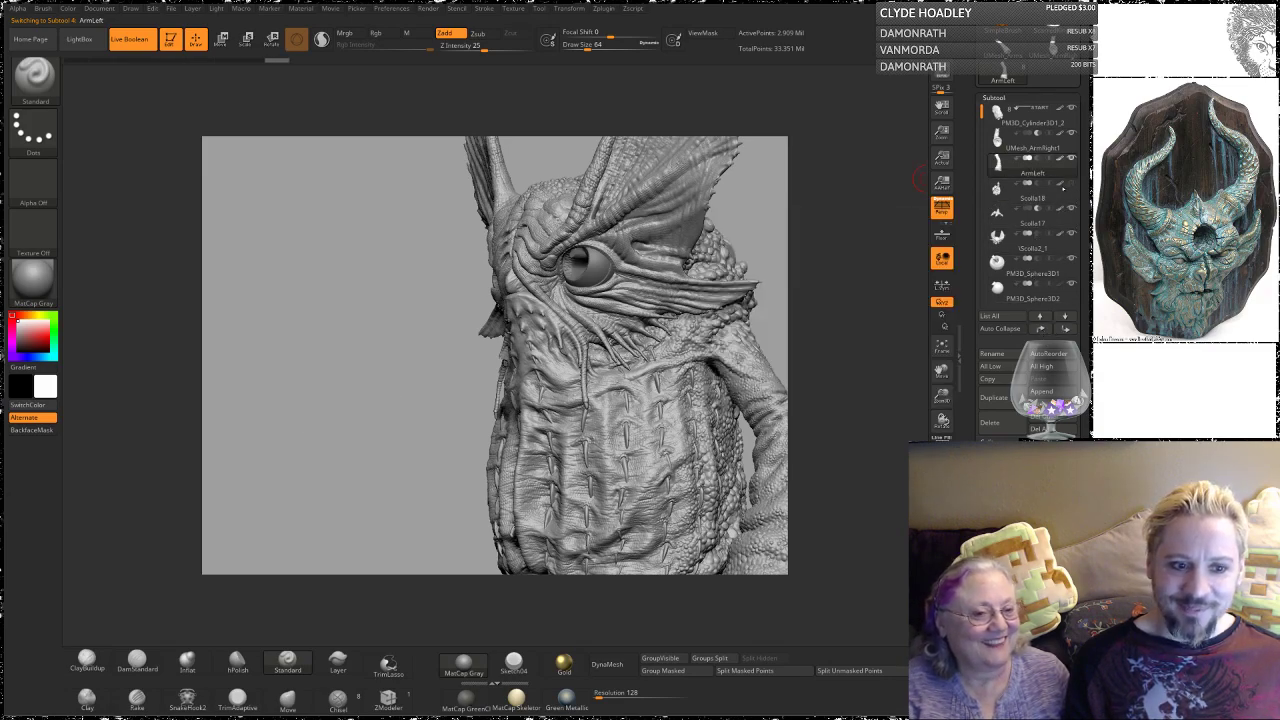
{"action": "mouse_move", "coordinate": [752, 223]}
{"action": "left_mouse_down", "text": "alt"}
{"action": "mouse_move", "coordinate": [657, 206]}
{"action": "mouse_move", "coordinate": [708, 203]}
{"action": "left_mouse_up", "text": "alt"}
{"action": "mouse_move", "coordinate": [1000, 190]}
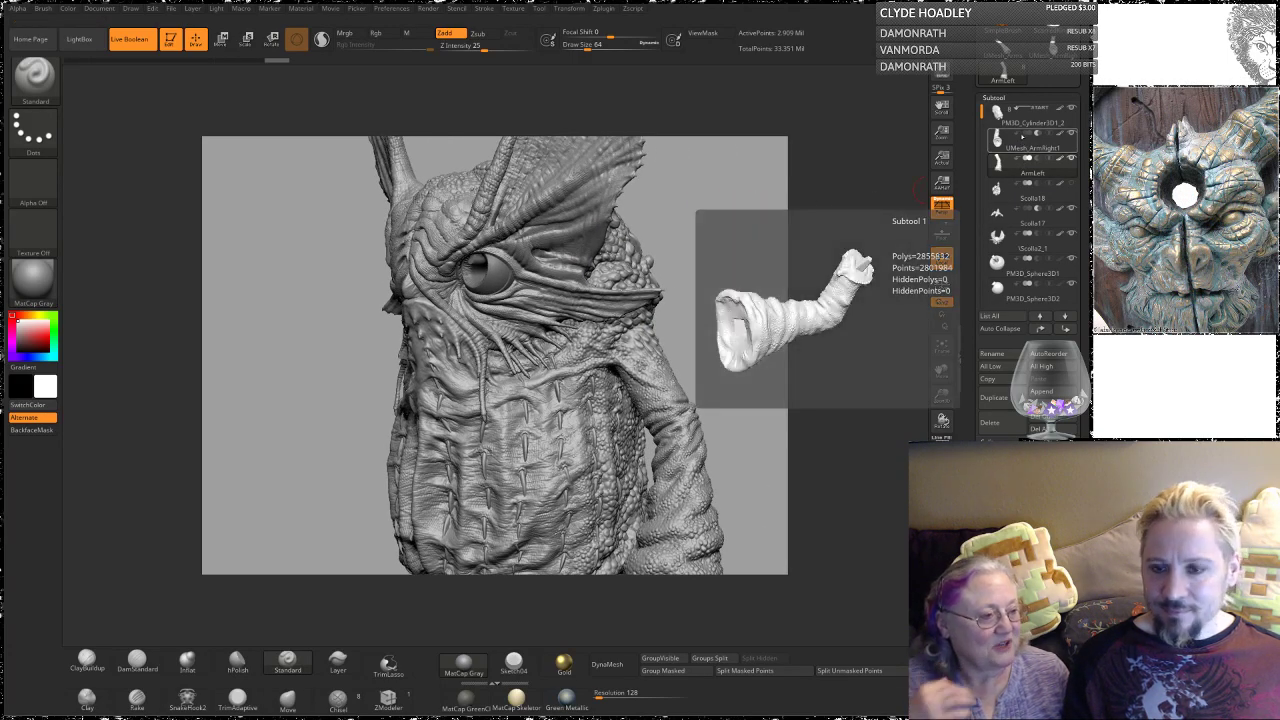
{"action": "left_click_drag", "start_coordinate": [1071, 185], "coordinate": [1071, 239]}
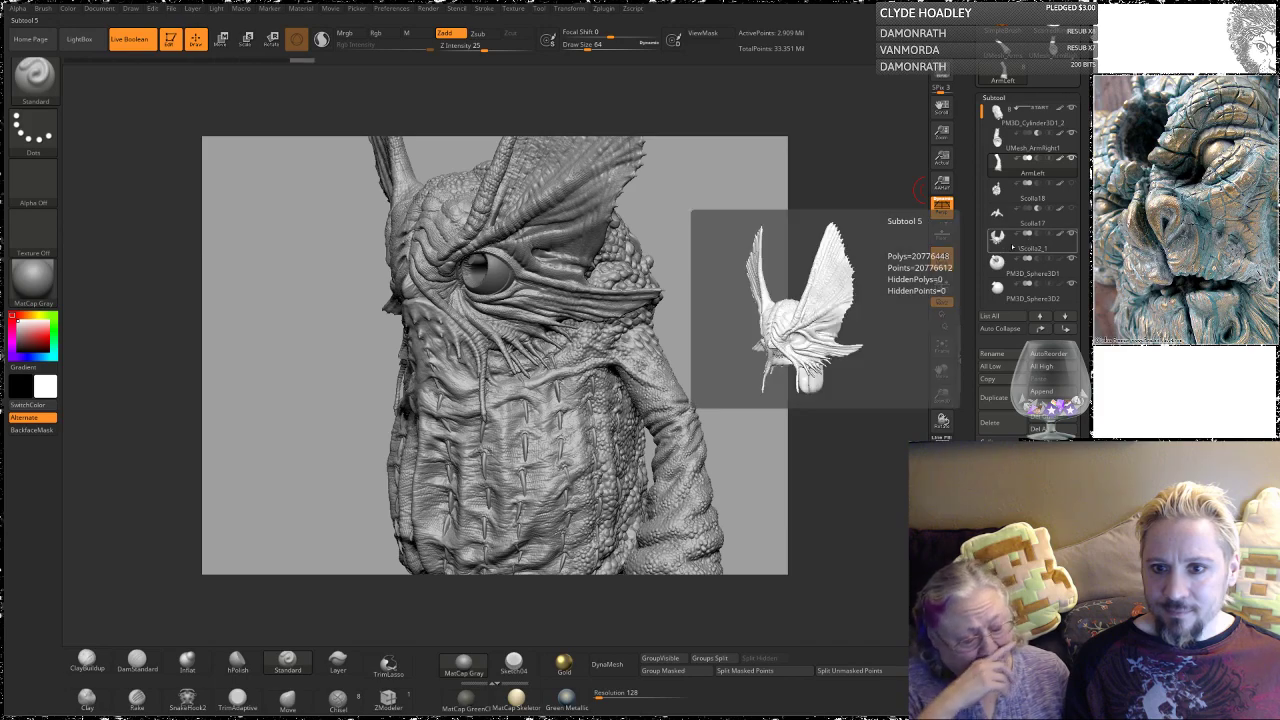
Step: Move the Scolla2_1 head up the subtool order so it sits directly beneath ArmLeft
{"action": "left_click", "coordinate": [1012, 246]}
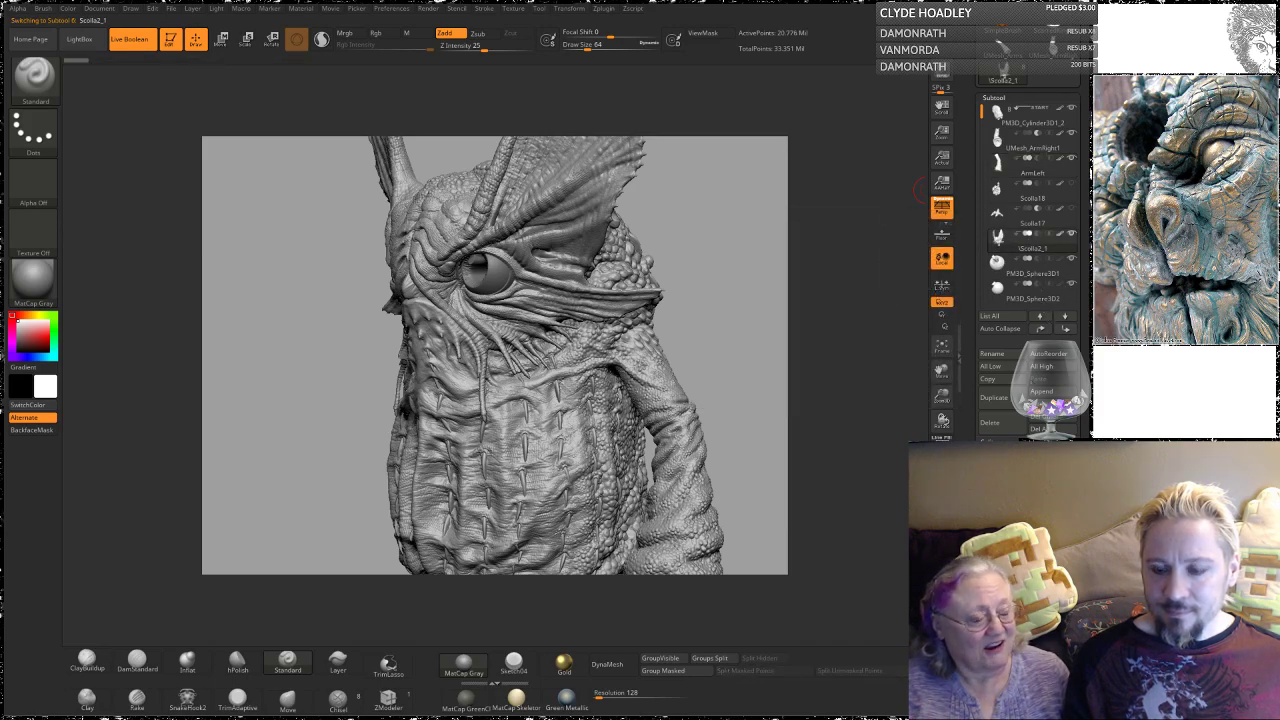
{"action": "left_click", "coordinate": [1042, 330]}
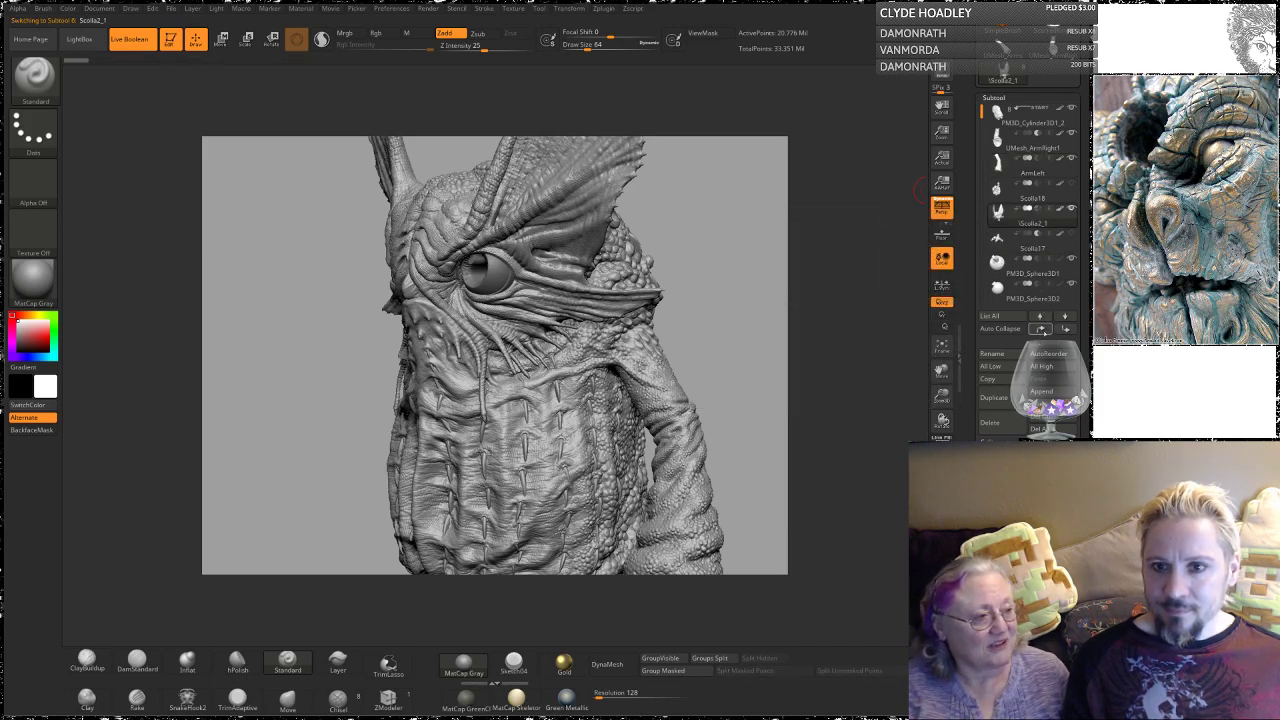
{"action": "left_click", "coordinate": [1042, 330]}
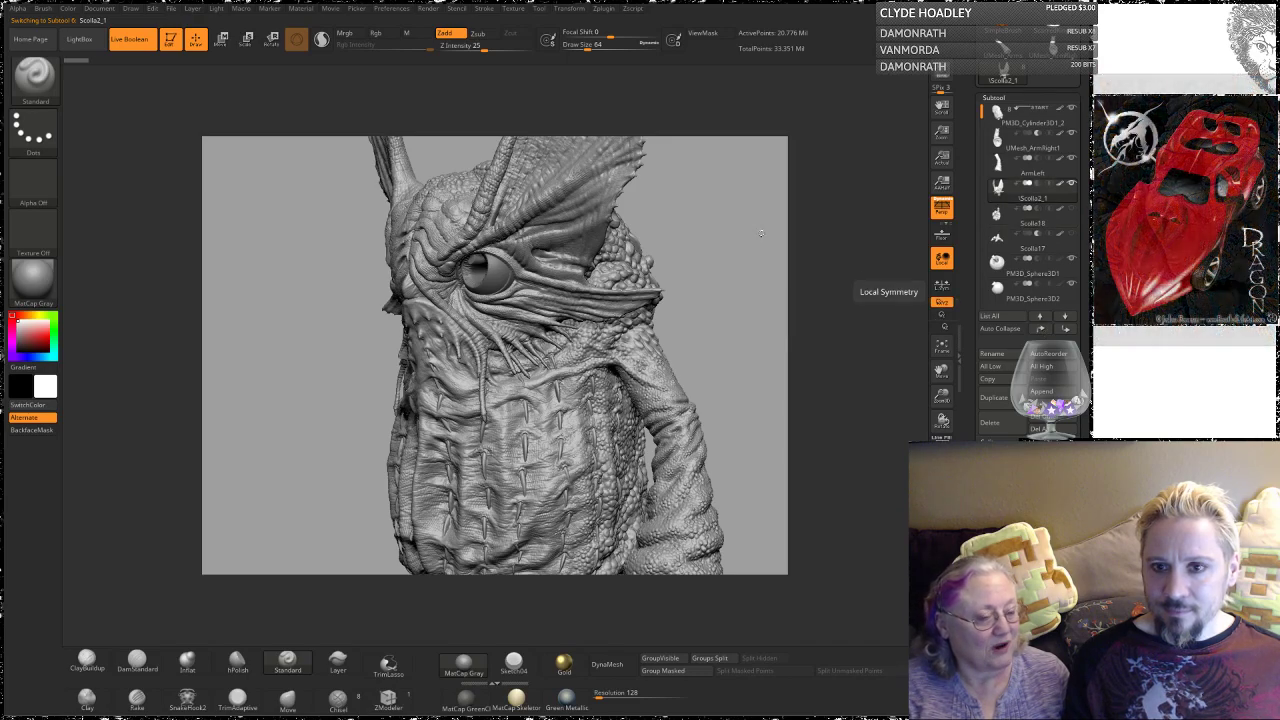
Step: Set ArmLeft to subtractive so Live Boolean cuts its socket into the side of the body
{"action": "mouse_move", "coordinate": [732, 215]}
{"action": "left_mouse_down"}
{"action": "mouse_move", "coordinate": [729, 200]}
{"action": "mouse_move", "coordinate": [809, 177]}
{"action": "mouse_move", "coordinate": [709, 189]}
{"action": "mouse_move", "coordinate": [737, 186]}
{"action": "left_mouse_up"}
{"action": "left_click", "coordinate": [1031, 160]}
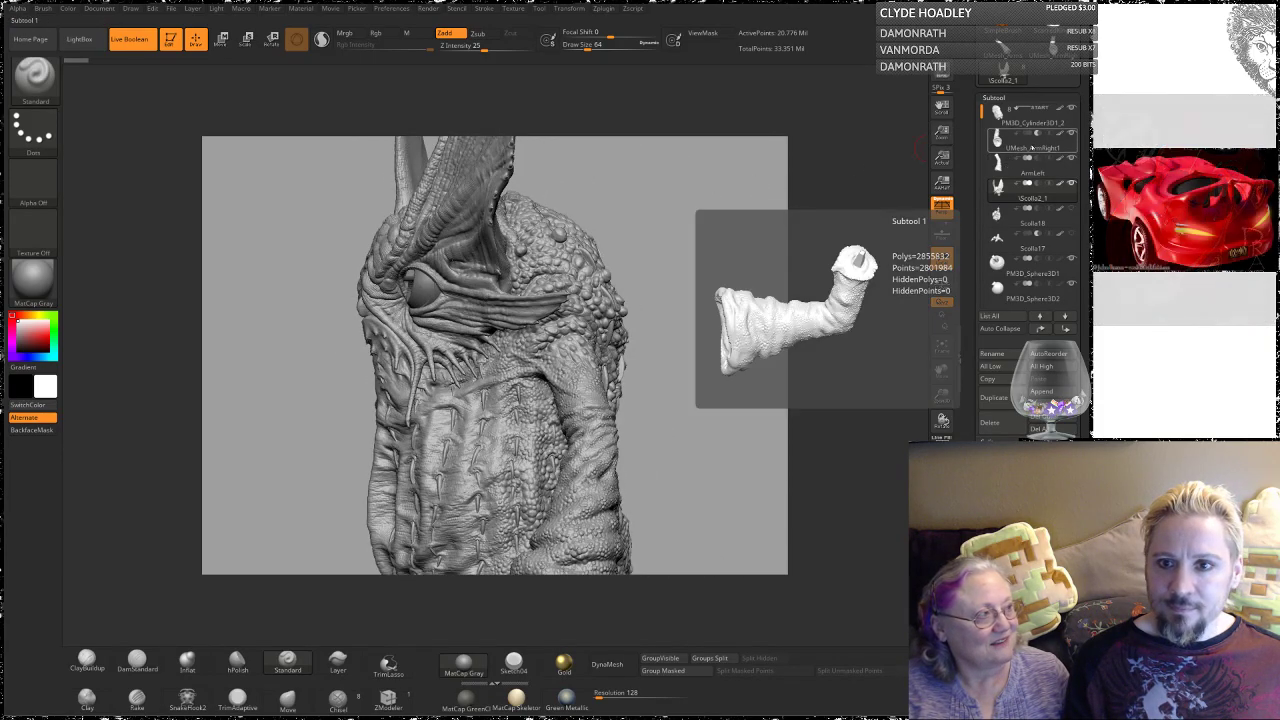
{"action": "key", "text": "Down"}
{"action": "key", "text": "Down"}
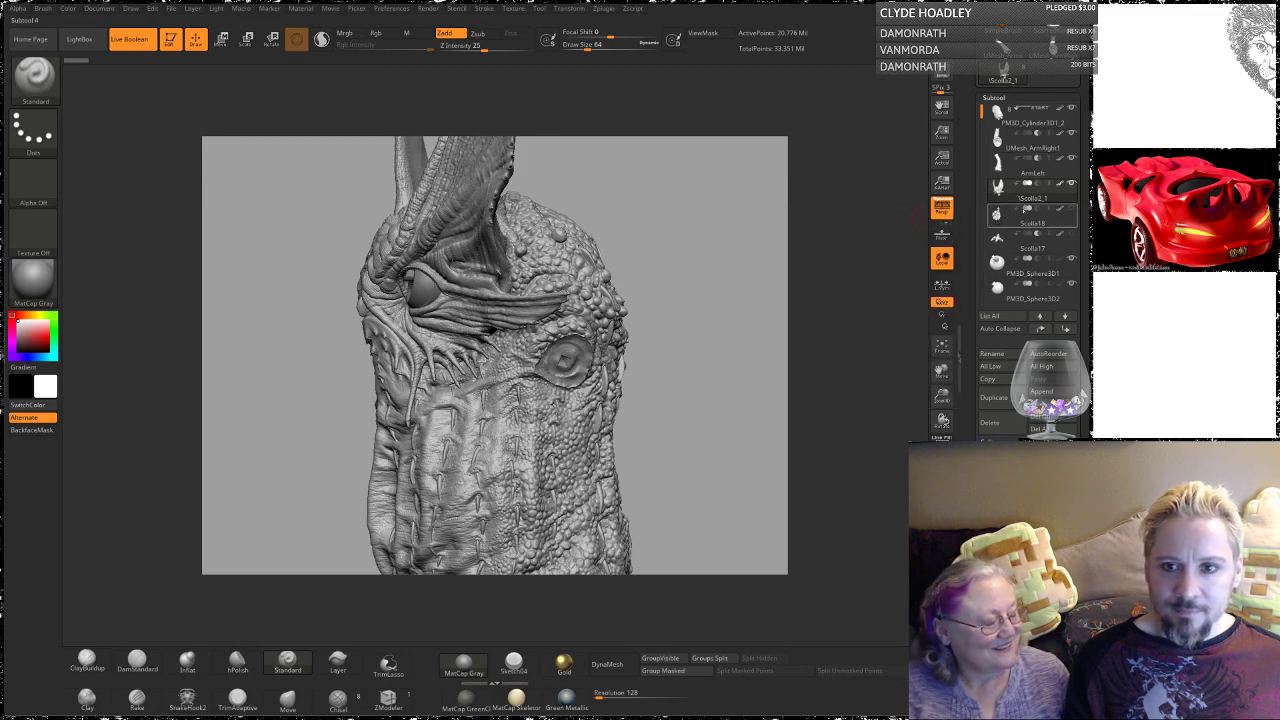
Step: Set the Scolla2_1 head to subtractive, inspect the cavity it cuts in the body from several angles, and set it back to additive
{"action": "left_click", "coordinate": [1037, 184]}
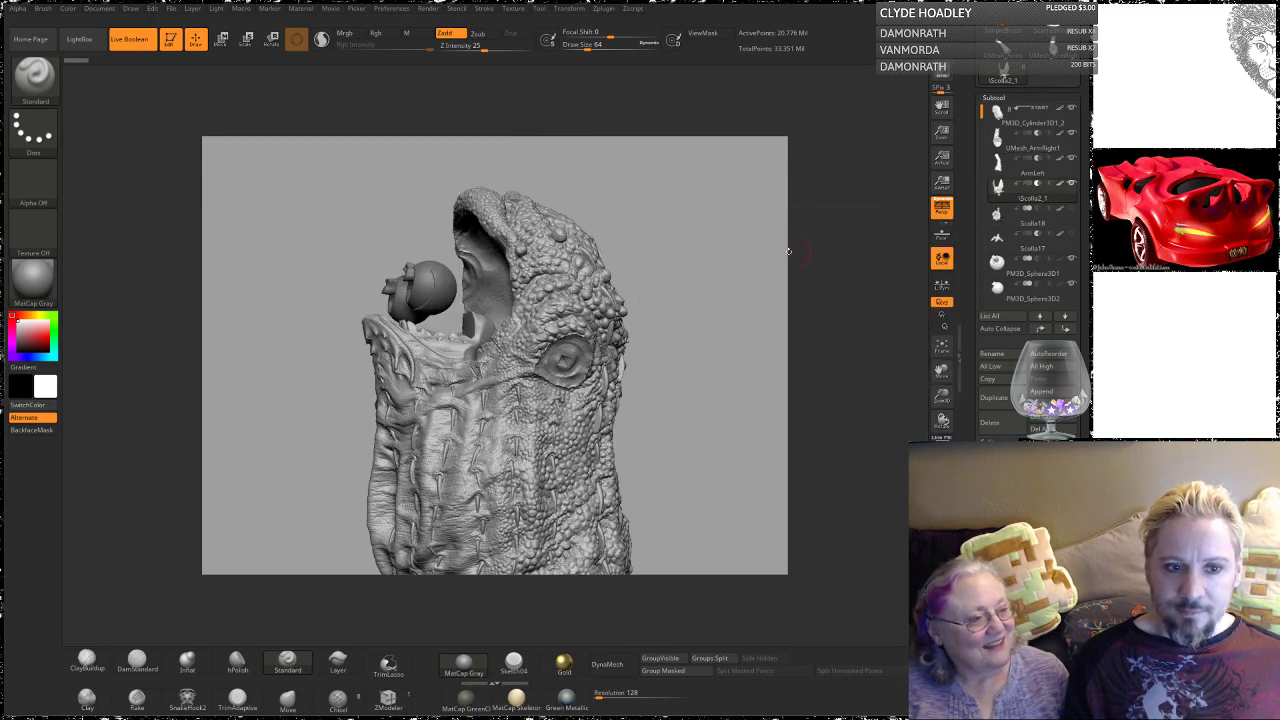
{"action": "mouse_move", "coordinate": [722, 210]}
{"action": "left_mouse_down"}
{"action": "mouse_move", "coordinate": [727, 278]}
{"action": "mouse_move", "coordinate": [769, 320]}
{"action": "mouse_move", "coordinate": [795, 301]}
{"action": "left_mouse_up"}
{"action": "left_click_drag", "start_coordinate": [750, 264], "coordinate": [734, 181]}
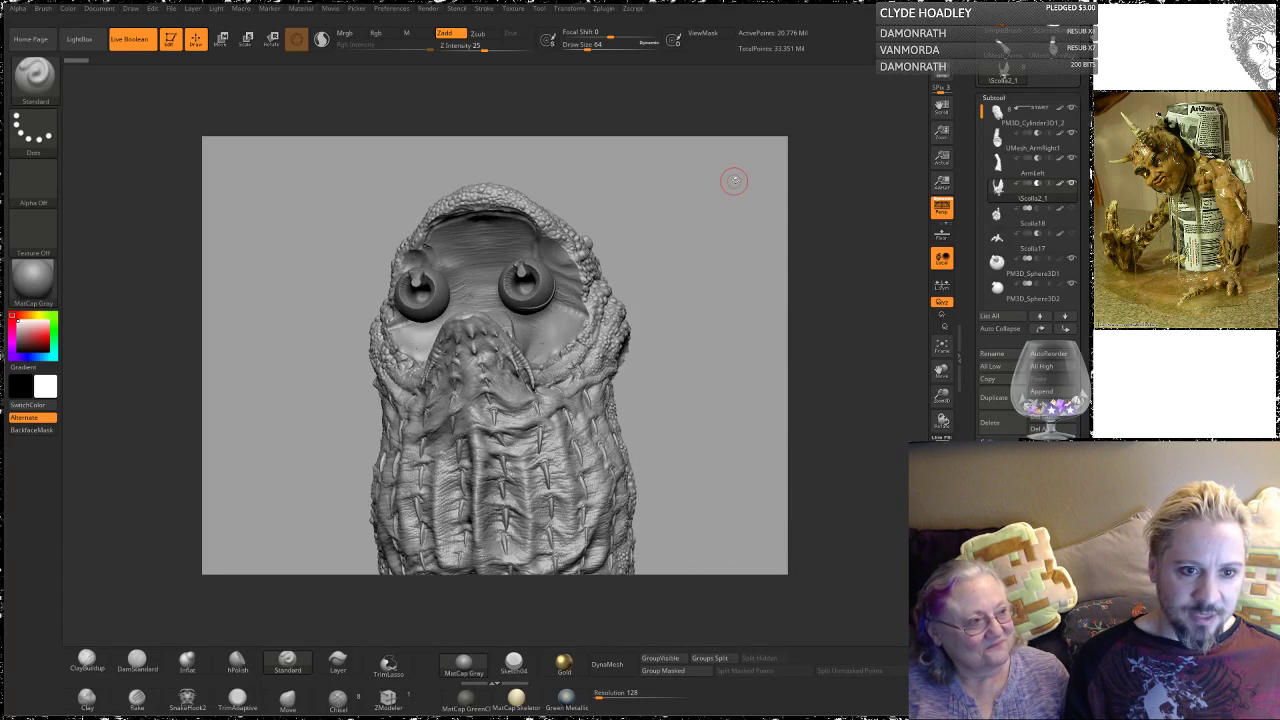
{"action": "mouse_move", "coordinate": [740, 225]}
{"action": "left_mouse_down"}
{"action": "mouse_move", "coordinate": [684, 234]}
{"action": "mouse_move", "coordinate": [720, 250]}
{"action": "mouse_move", "coordinate": [708, 284]}
{"action": "mouse_move", "coordinate": [615, 309]}
{"action": "mouse_move", "coordinate": [657, 280]}
{"action": "left_mouse_up"}
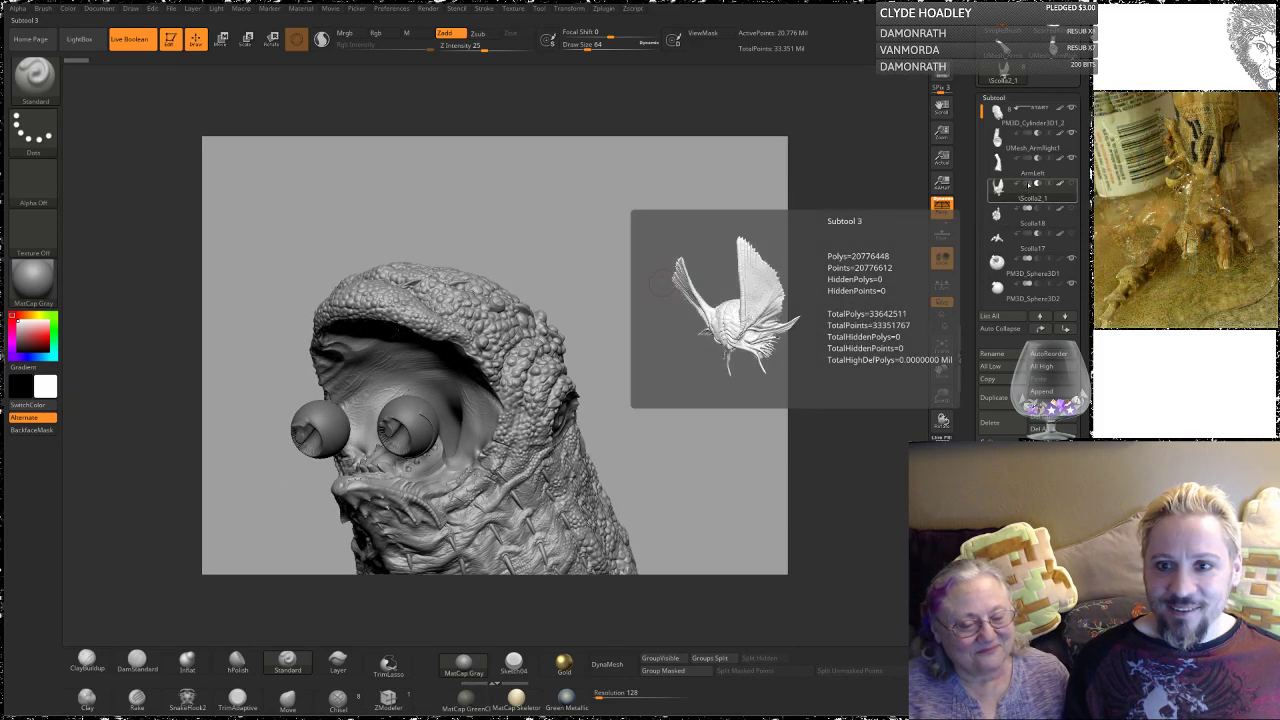
{"action": "left_click", "coordinate": [1027, 184]}
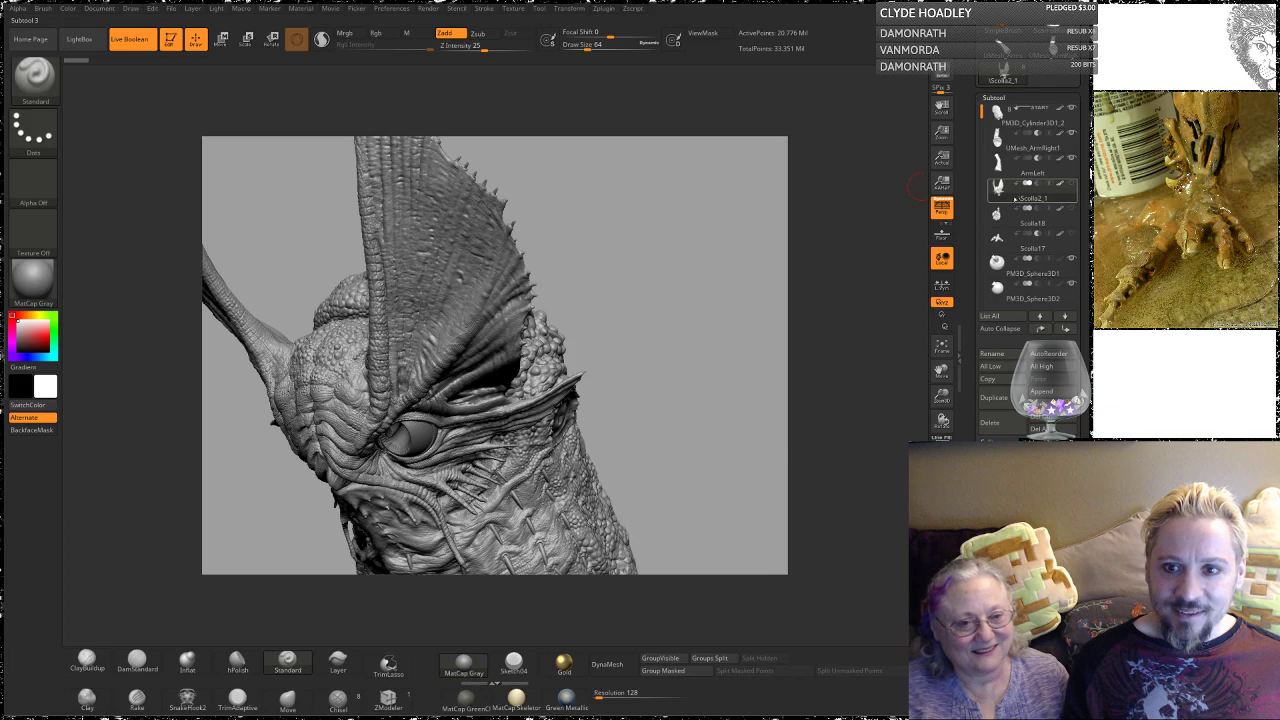
Step: Show all subtools again, and hide both hands and the PM3D_Sphere3D1 and PM3D_Sphere3D2 eyes, leaving only the head and body
{"action": "left_click", "coordinate": [1014, 197], "text": "shift"}
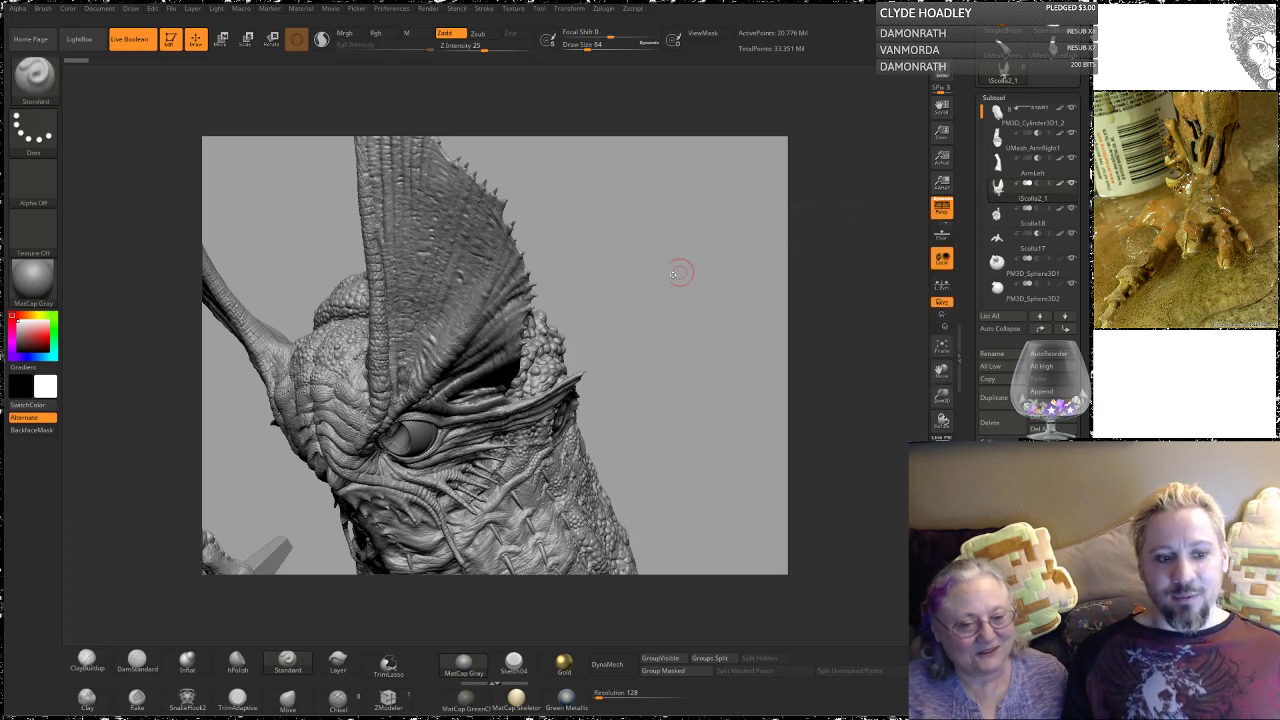
{"action": "left_click_drag", "start_coordinate": [682, 273], "coordinate": [703, 241]}
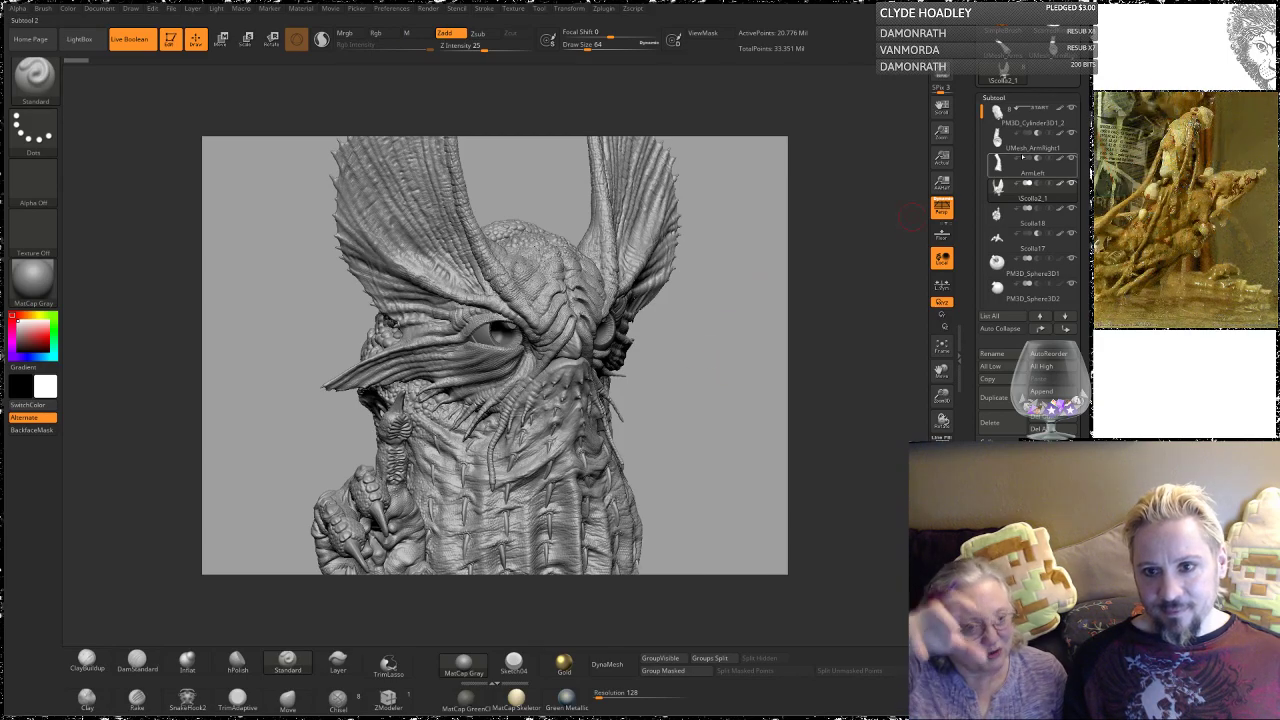
{"action": "mouse_move", "coordinate": [1070, 211]}
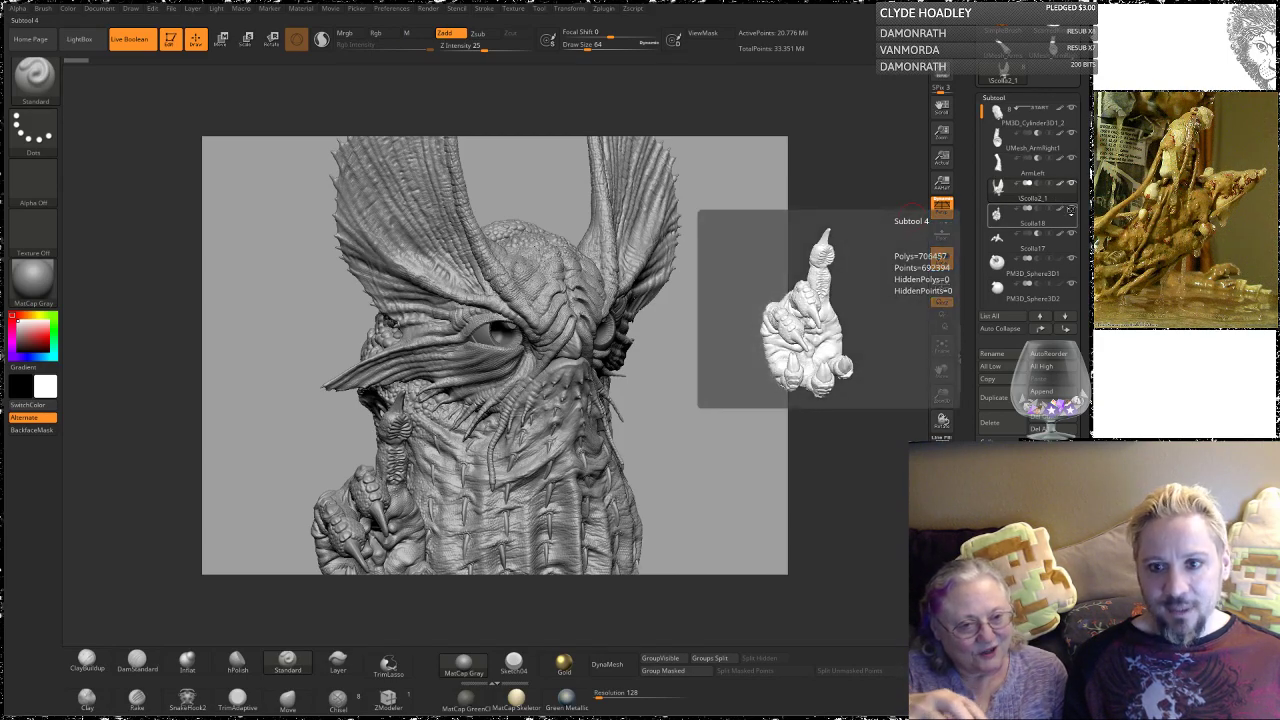
{"action": "left_click", "coordinate": [1071, 233]}
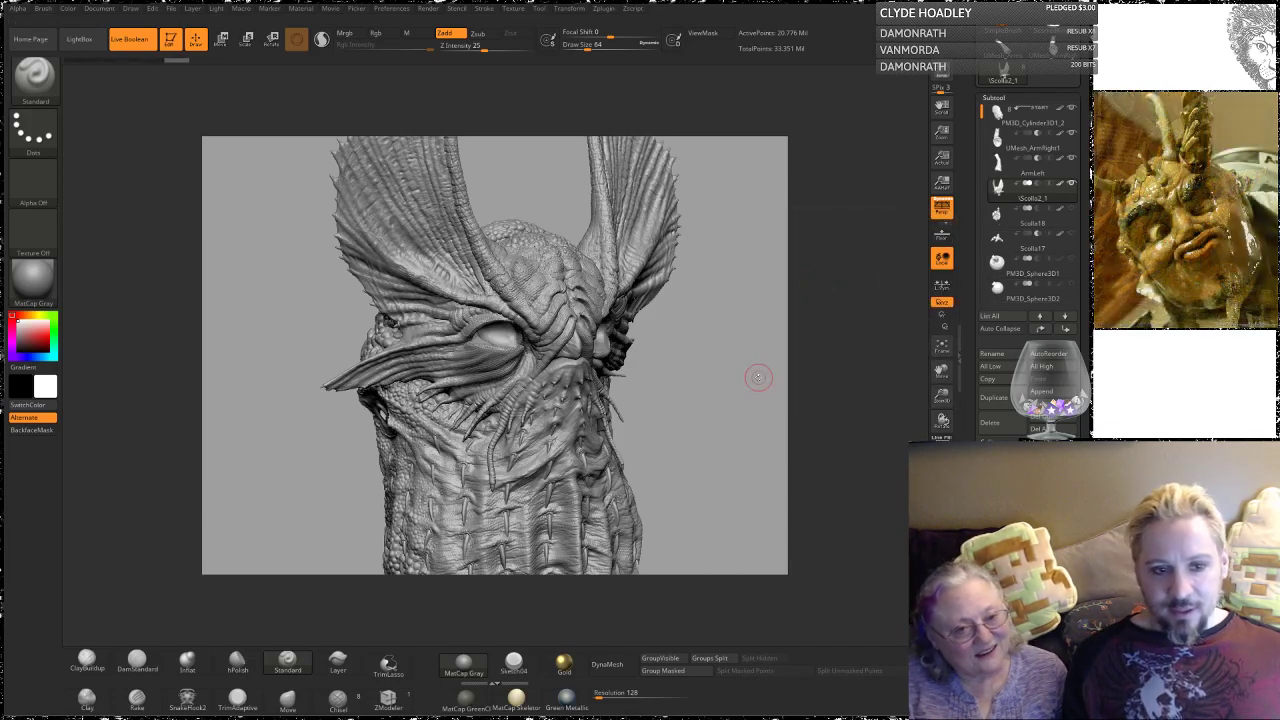
Step: Check the head's fit on the body from both sides, and isolate the Scolla2_1 head to examine its rear plug
{"action": "left_click_drag", "start_coordinate": [756, 378], "coordinate": [746, 375], "text": "shift"}
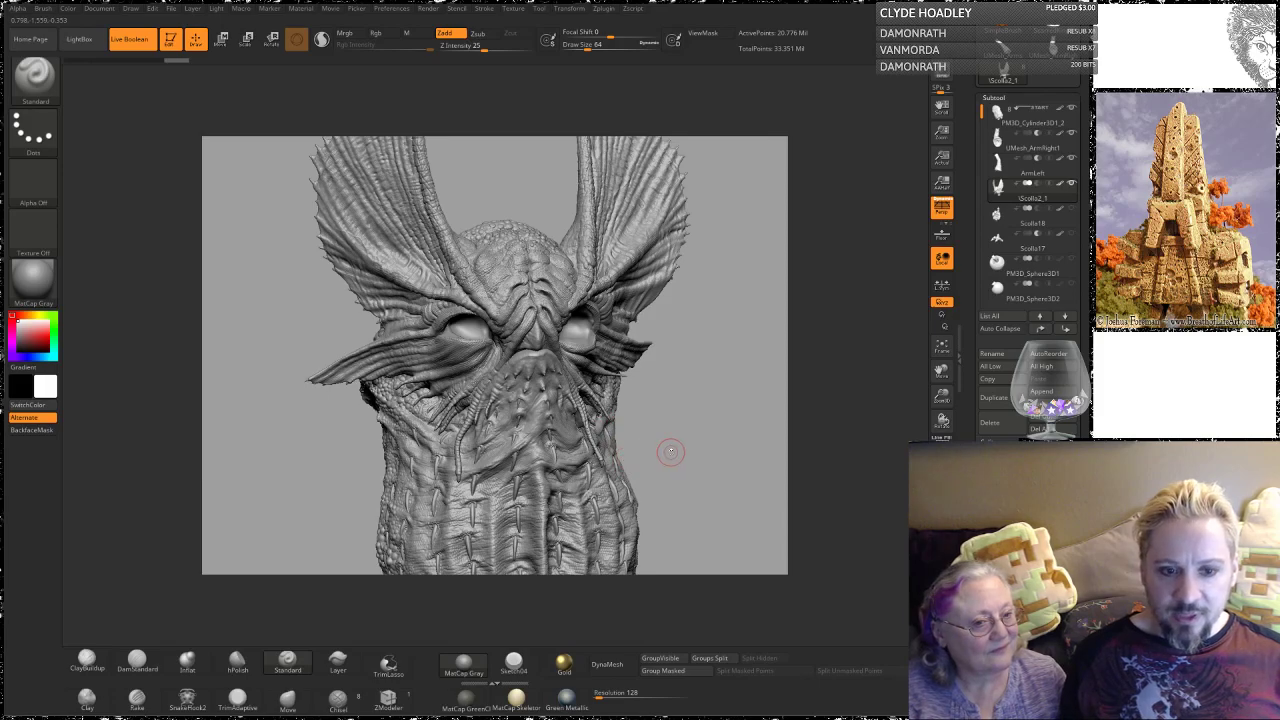
{"action": "mouse_move", "coordinate": [667, 443]}
{"action": "left_mouse_down"}
{"action": "mouse_move", "coordinate": [575, 451]}
{"action": "mouse_move", "coordinate": [628, 480]}
{"action": "left_mouse_up"}
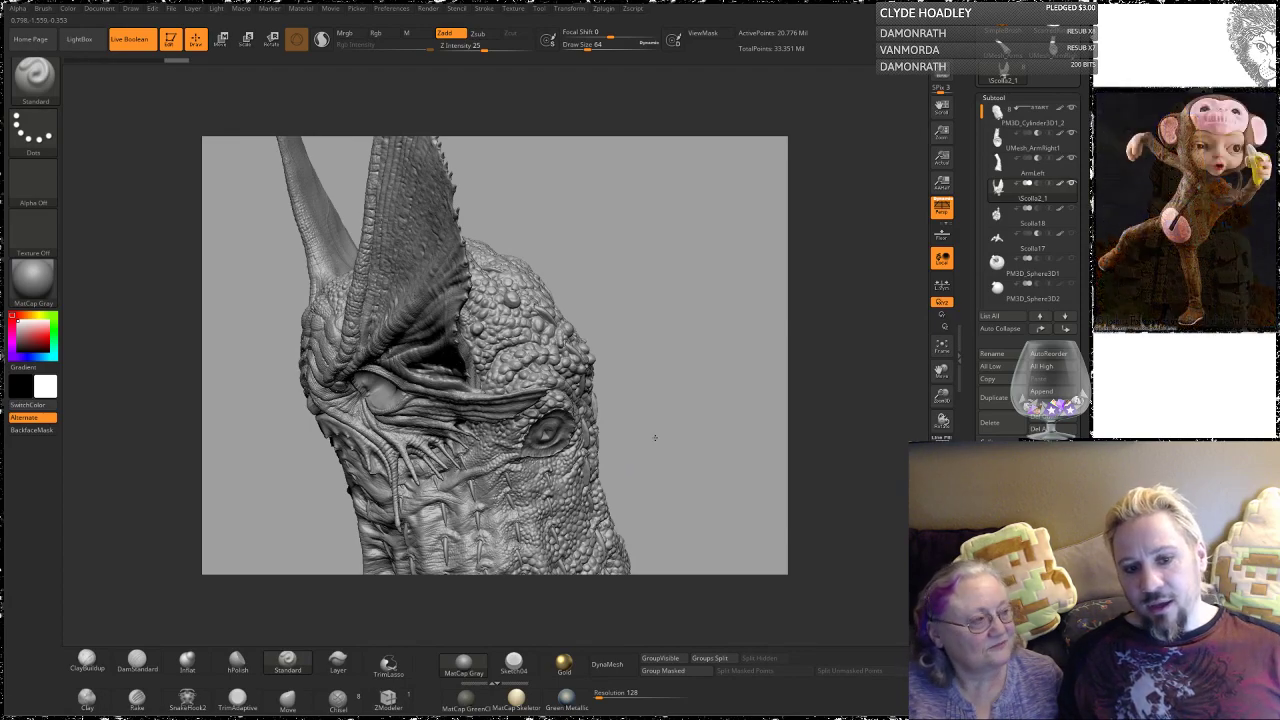
{"action": "left_click_drag", "start_coordinate": [657, 437], "coordinate": [666, 421]}
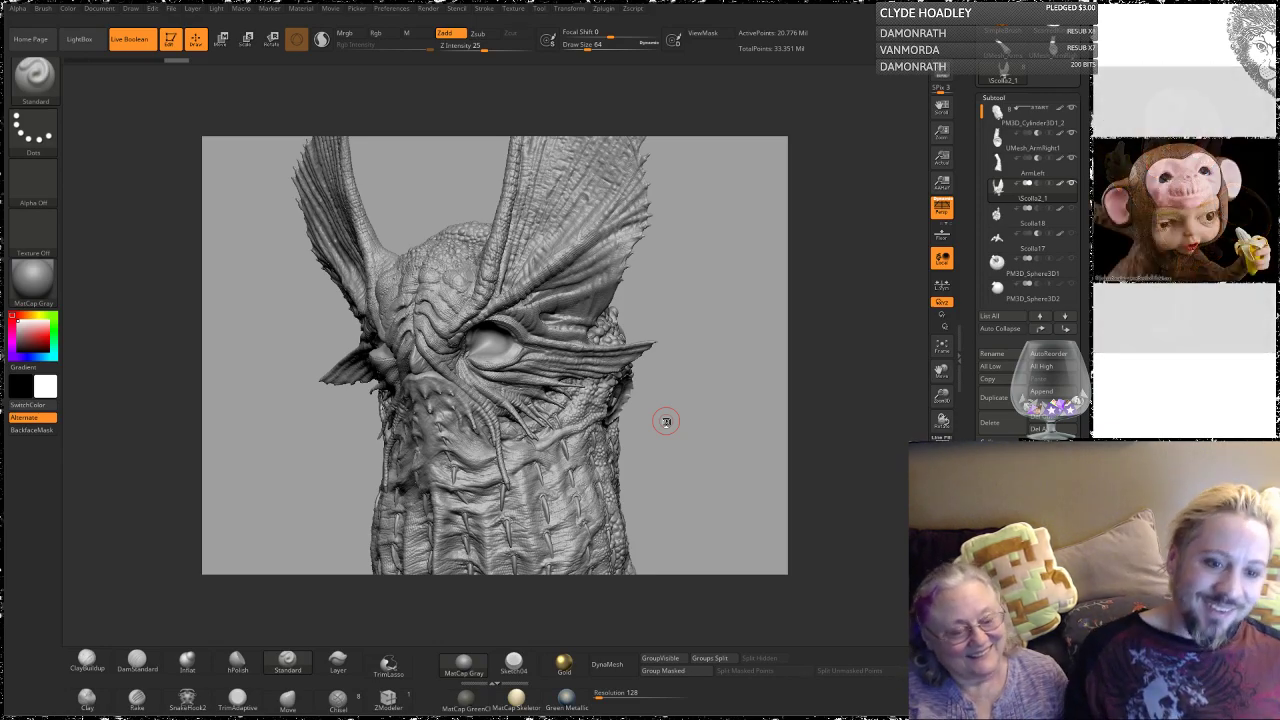
{"action": "left_click_drag", "start_coordinate": [686, 289], "coordinate": [697, 374]}
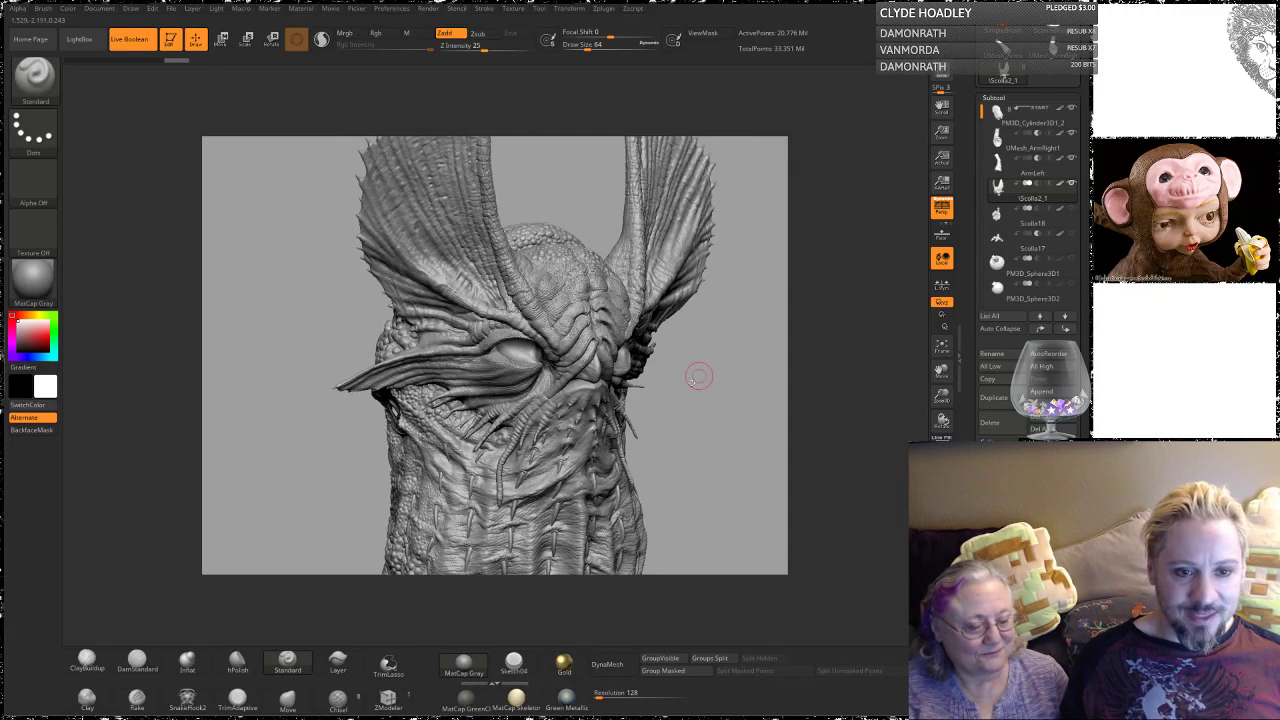
{"action": "left_click", "coordinate": [1071, 184], "text": "shift"}
{"action": "left_click_drag", "start_coordinate": [760, 434], "coordinate": [721, 420]}
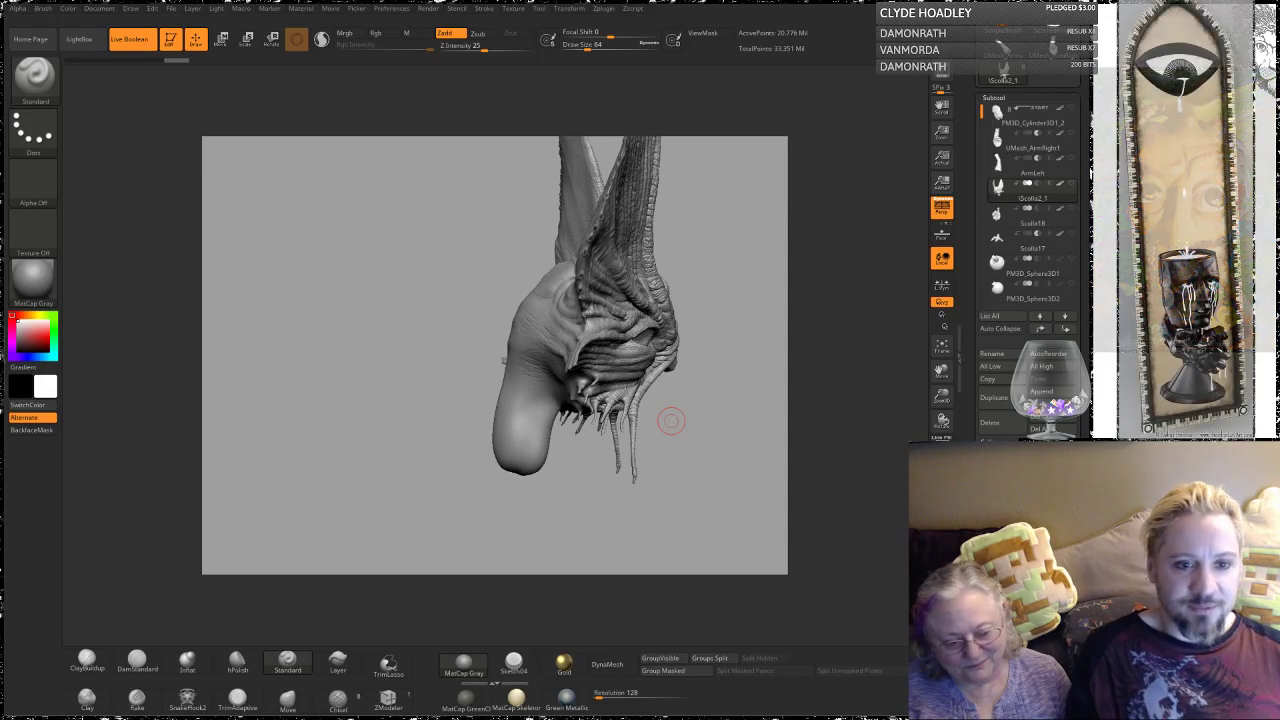
{"action": "mouse_move", "coordinate": [452, 364]}
{"action": "left_mouse_down"}
{"action": "mouse_move", "coordinate": [420, 260]}
{"action": "mouse_move", "coordinate": [443, 371]}
{"action": "mouse_move", "coordinate": [469, 347]}
{"action": "left_mouse_up"}
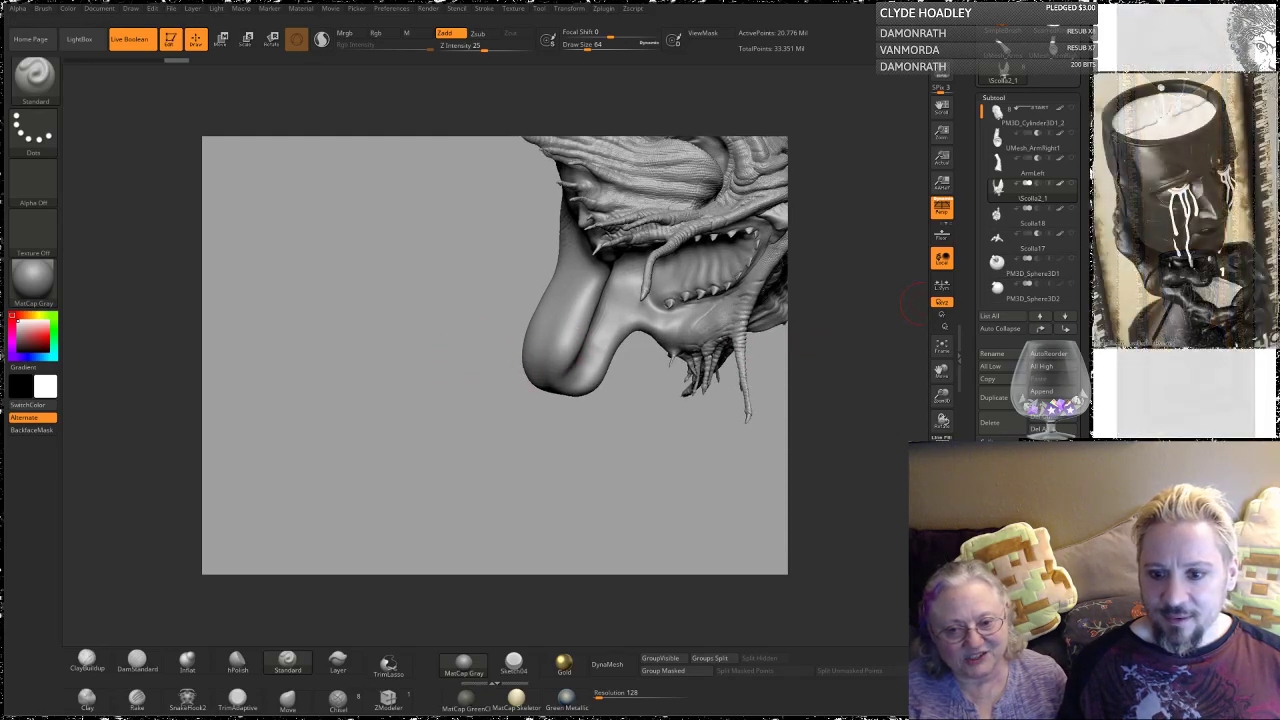
Step: Lower the Scolla2_1 head to subdivision level 1
{"action": "left_click", "coordinate": [995, 441]}
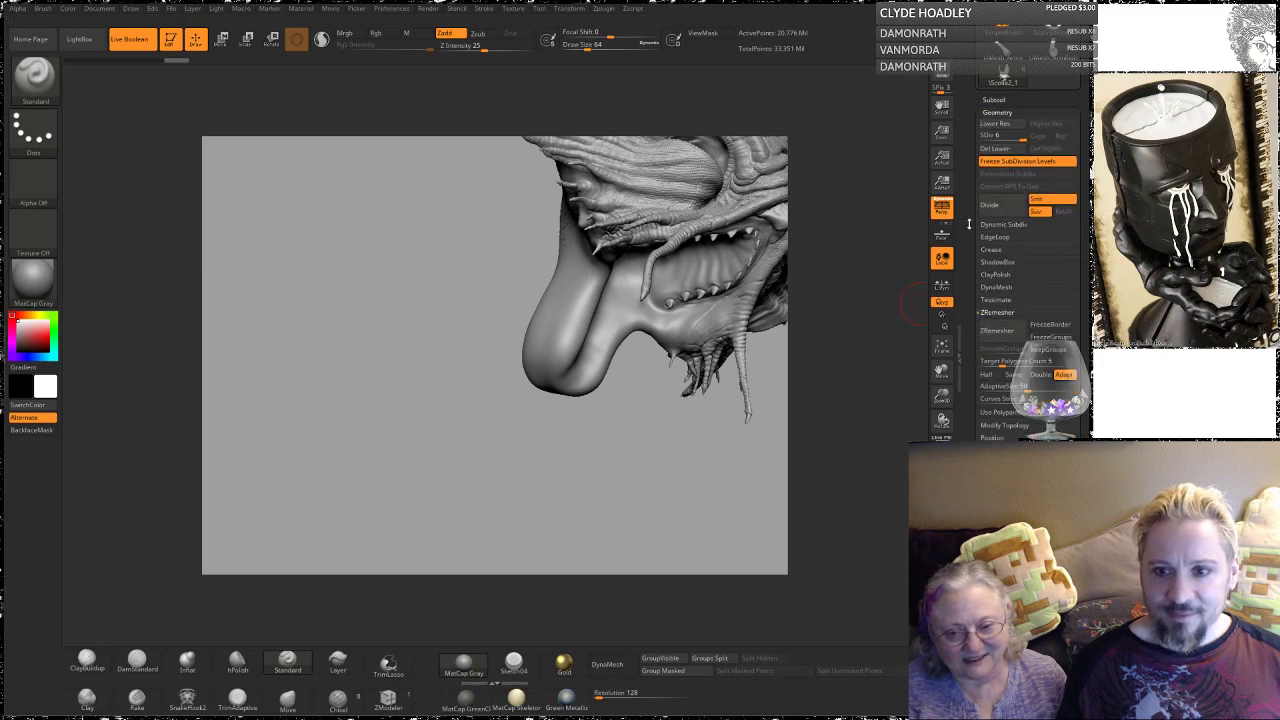
{"action": "left_click", "coordinate": [989, 131]}
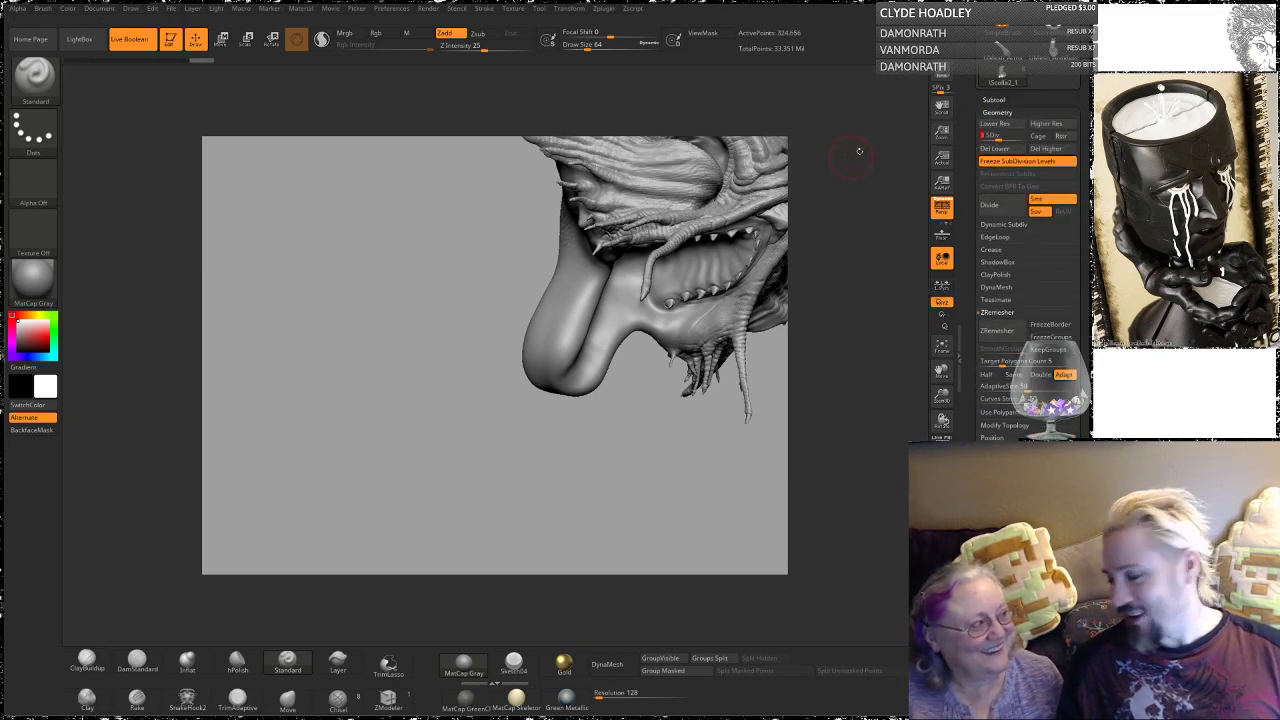
{"action": "left_click", "coordinate": [994, 123]}
Step: Set the draw size to 112 and smooth the tip and back of the head's neck plug at the lowest subdivision level
{"action": "mouse_move", "coordinate": [463, 320]}
{"action": "left_mouse_down"}
{"action": "mouse_move", "coordinate": [486, 391]}
{"action": "mouse_move", "coordinate": [447, 405]}
{"action": "mouse_move", "coordinate": [458, 430]}
{"action": "left_mouse_up"}
{"action": "key", "text": "space"}
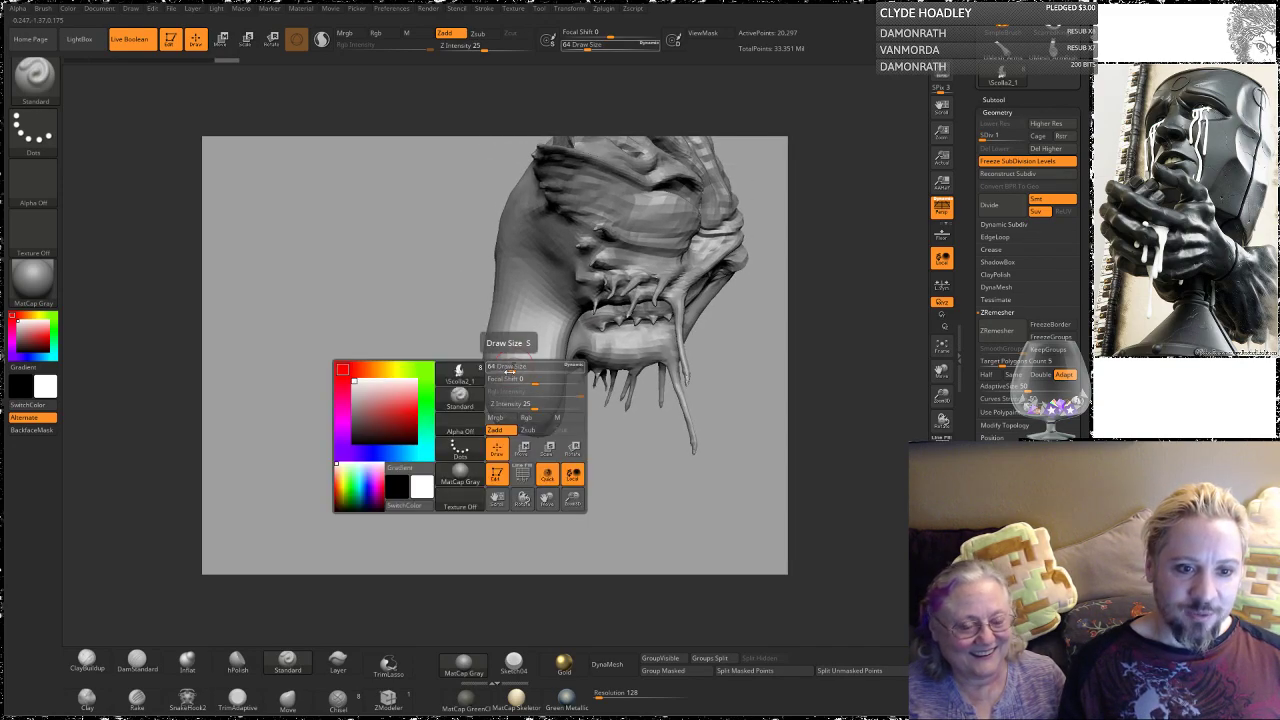
{"action": "left_click_drag", "start_coordinate": [509, 371], "coordinate": [522, 369]}
{"action": "left_click_drag", "start_coordinate": [408, 352], "coordinate": [490, 372]}
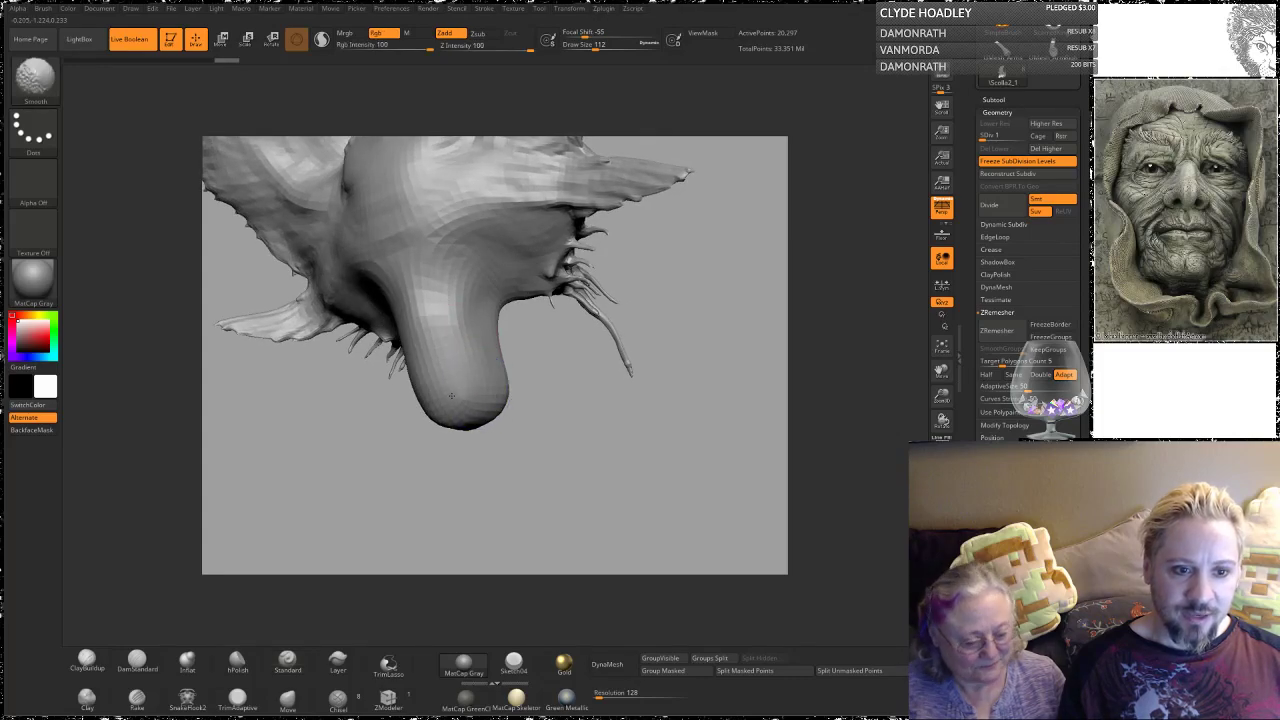
{"action": "mouse_move", "coordinate": [424, 470]}
{"action": "left_mouse_down"}
{"action": "mouse_move", "coordinate": [437, 482]}
{"action": "mouse_move", "coordinate": [430, 440]}
{"action": "left_mouse_up"}
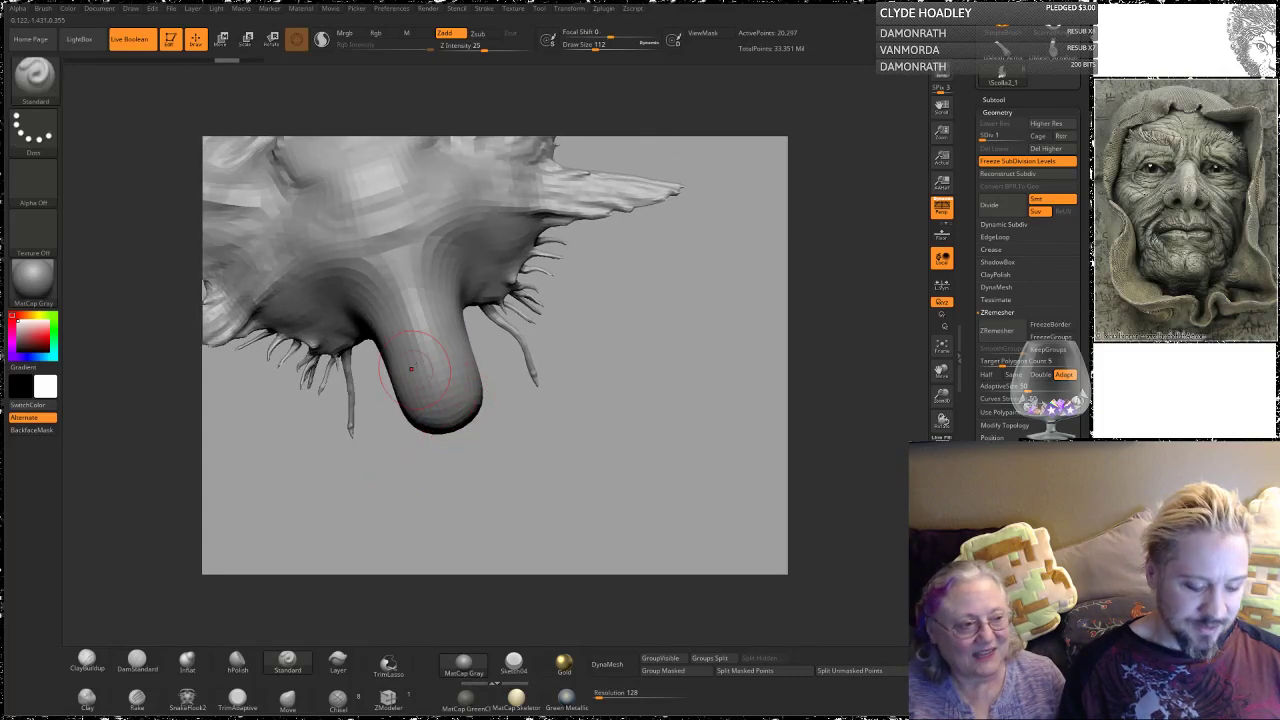
{"action": "mouse_move", "coordinate": [457, 393]}
{"action": "left_mouse_down", "text": "shift"}
{"action": "mouse_move", "coordinate": [450, 405]}
{"action": "mouse_move", "coordinate": [426, 335]}
{"action": "mouse_move", "coordinate": [460, 424]}
{"action": "left_mouse_up", "text": "shift"}
Step: Smooth the sides of the neck plug below the jaw to merge its ridges into one rounded, shorter form
{"action": "mouse_move", "coordinate": [530, 470]}
{"action": "left_mouse_down"}
{"action": "mouse_move", "coordinate": [443, 366]}
{"action": "mouse_move", "coordinate": [490, 385]}
{"action": "left_mouse_up"}
{"action": "left_click_drag", "start_coordinate": [560, 455], "coordinate": [445, 385]}
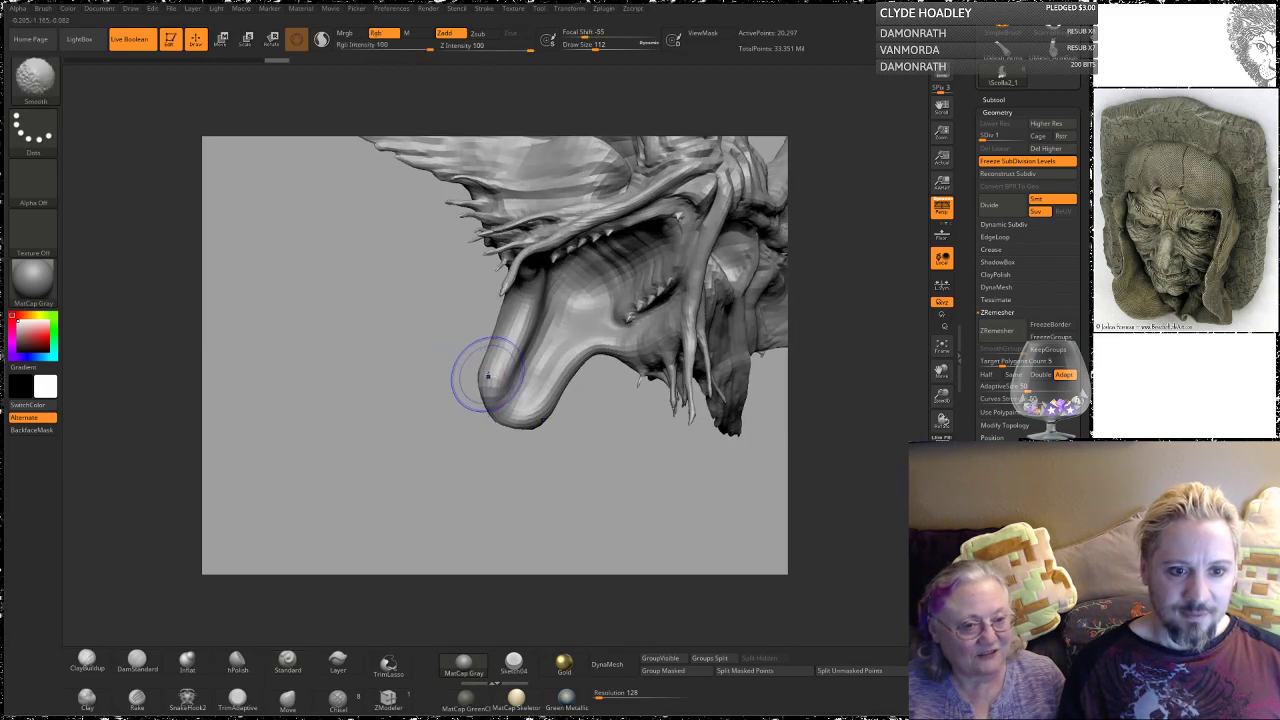
{"action": "mouse_move", "coordinate": [510, 345]}
{"action": "left_mouse_down", "text": "shift"}
{"action": "mouse_move", "coordinate": [525, 375]}
{"action": "mouse_move", "coordinate": [520, 350]}
{"action": "mouse_move", "coordinate": [536, 325]}
{"action": "mouse_move", "coordinate": [538, 345]}
{"action": "mouse_move", "coordinate": [572, 358]}
{"action": "left_mouse_up", "text": "shift"}
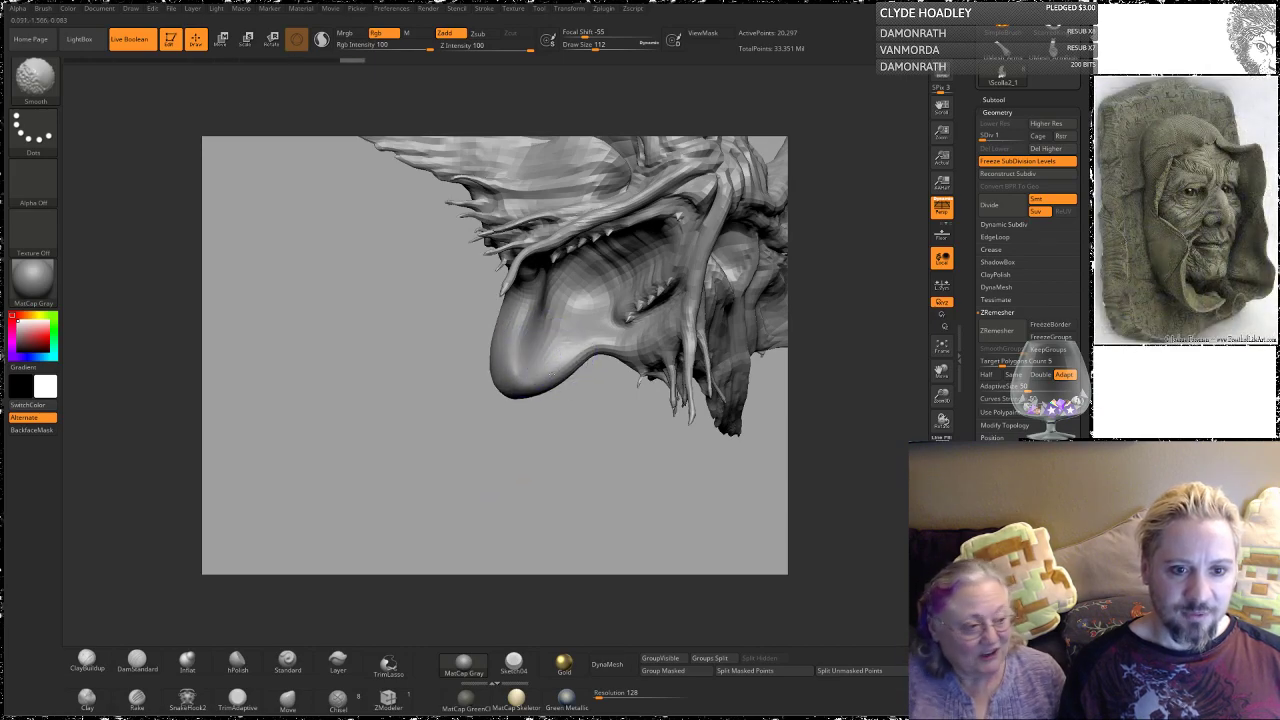
{"action": "mouse_move", "coordinate": [466, 398]}
{"action": "left_mouse_down"}
{"action": "mouse_move", "coordinate": [518, 425]}
{"action": "mouse_move", "coordinate": [438, 430]}
{"action": "left_mouse_up"}
{"action": "mouse_move", "coordinate": [517, 330]}
{"action": "left_mouse_down", "text": "shift"}
{"action": "mouse_move", "coordinate": [505, 321]}
{"action": "mouse_move", "coordinate": [503, 343]}
{"action": "mouse_move", "coordinate": [531, 390]}
{"action": "mouse_move", "coordinate": [568, 399]}
{"action": "mouse_move", "coordinate": [556, 402]}
{"action": "left_mouse_up", "text": "shift"}
{"action": "mouse_move", "coordinate": [504, 404]}
{"action": "left_mouse_down", "text": "shift"}
{"action": "mouse_move", "coordinate": [482, 380]}
{"action": "mouse_move", "coordinate": [496, 406]}
{"action": "left_mouse_up", "text": "shift"}
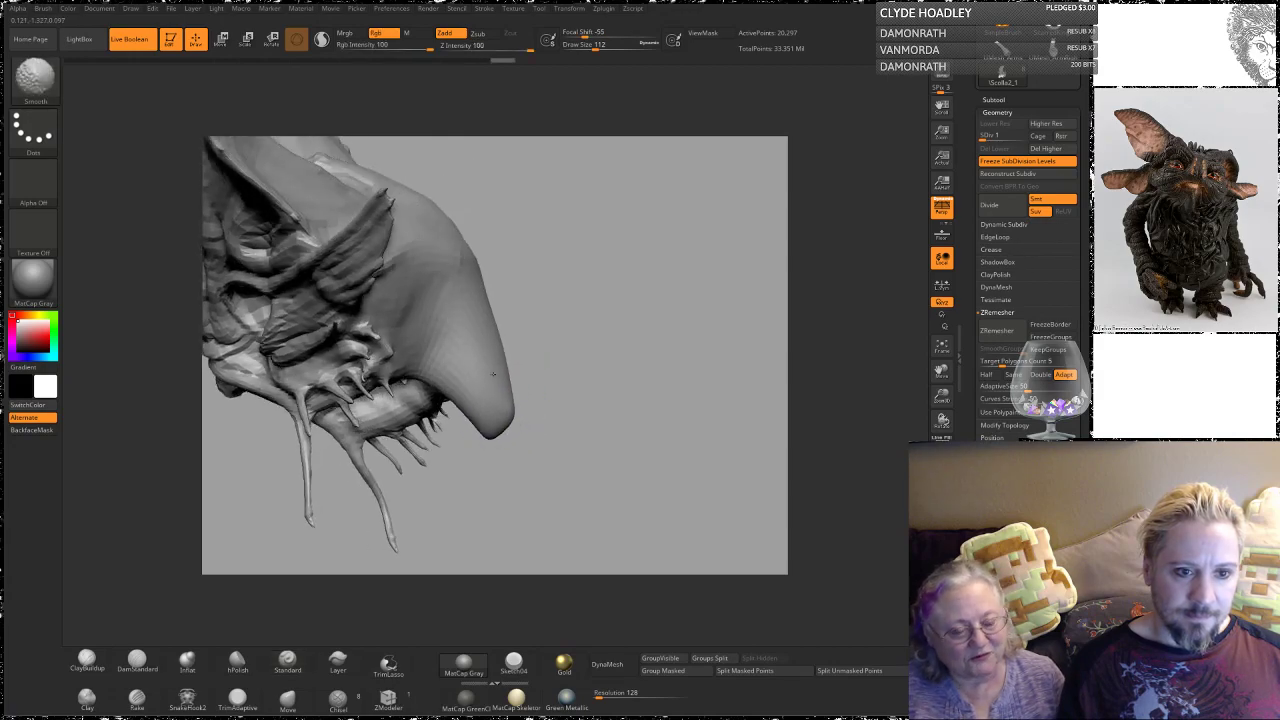
Step: Smooth the plug's rear and its transitions into the skull and jaw so it tapers evenly toward the tip
{"action": "left_click_drag", "start_coordinate": [586, 249], "coordinate": [514, 266]}
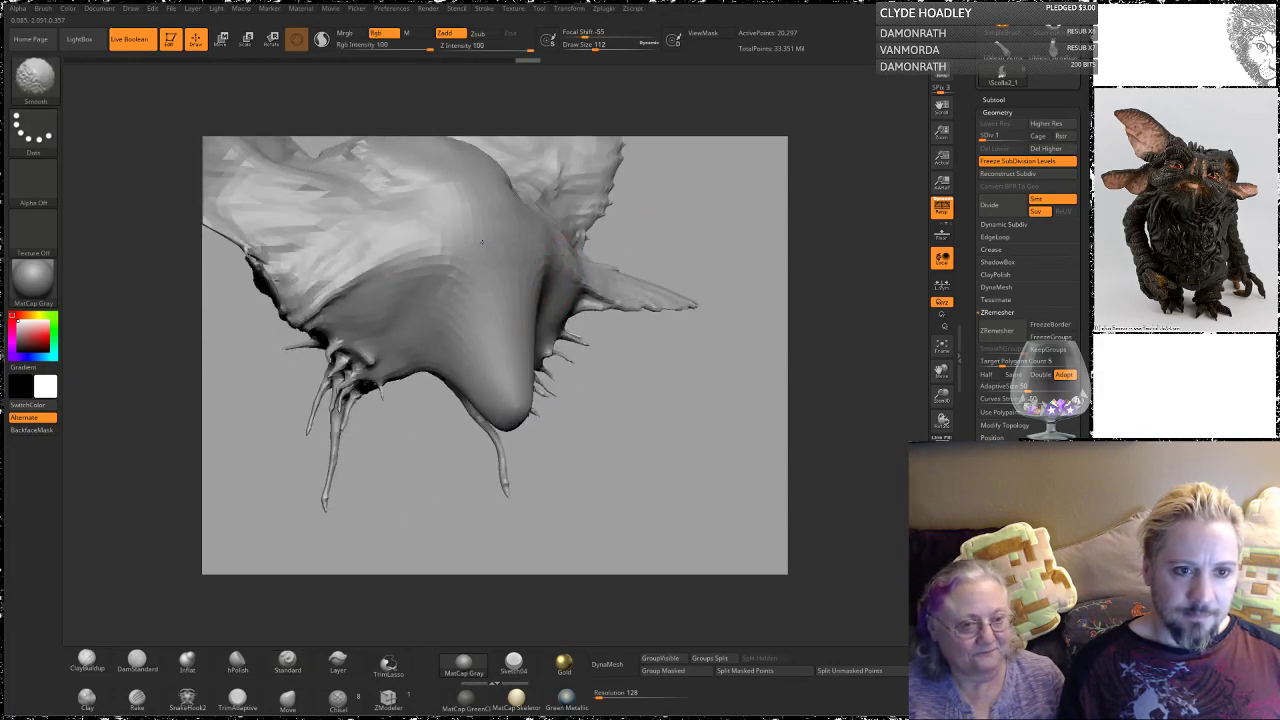
{"action": "mouse_move", "coordinate": [737, 177]}
{"action": "left_mouse_down"}
{"action": "mouse_move", "coordinate": [691, 243]}
{"action": "mouse_move", "coordinate": [451, 315]}
{"action": "mouse_move", "coordinate": [488, 392]}
{"action": "mouse_move", "coordinate": [468, 345]}
{"action": "left_mouse_up"}
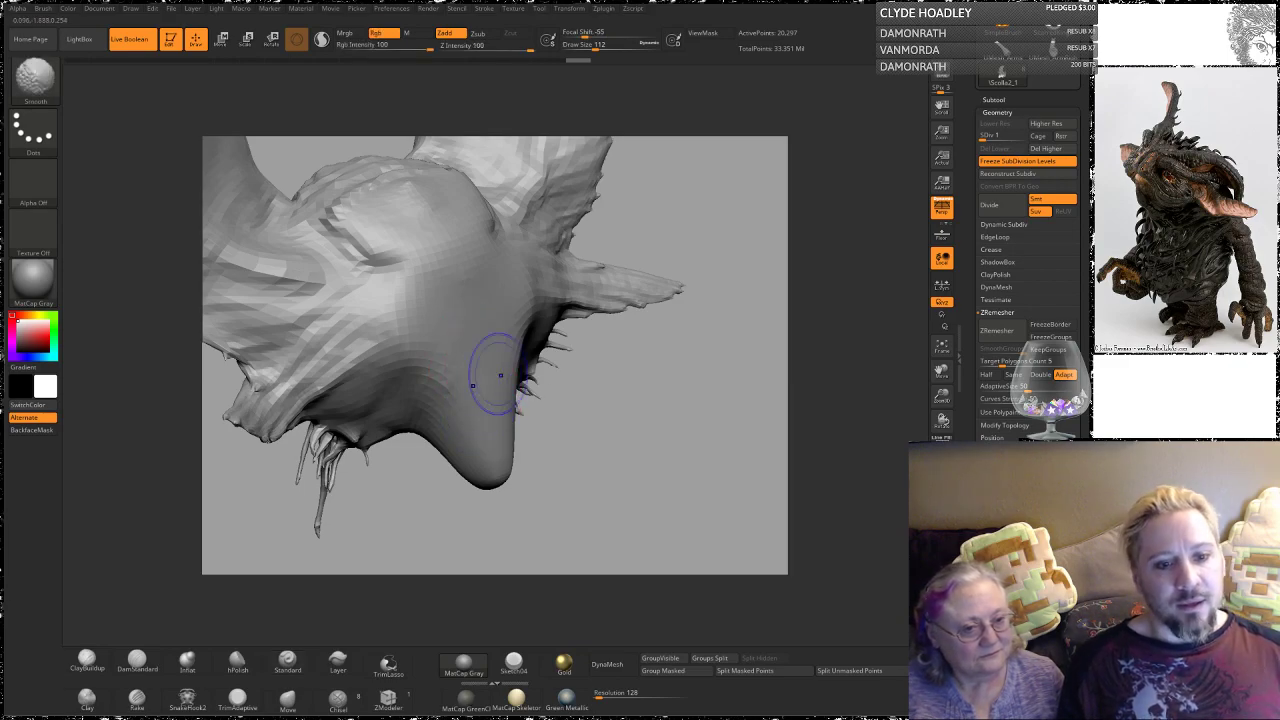
{"action": "mouse_move", "coordinate": [650, 430]}
{"action": "left_mouse_down"}
{"action": "mouse_move", "coordinate": [677, 366]}
{"action": "mouse_move", "coordinate": [677, 380]}
{"action": "left_mouse_up"}
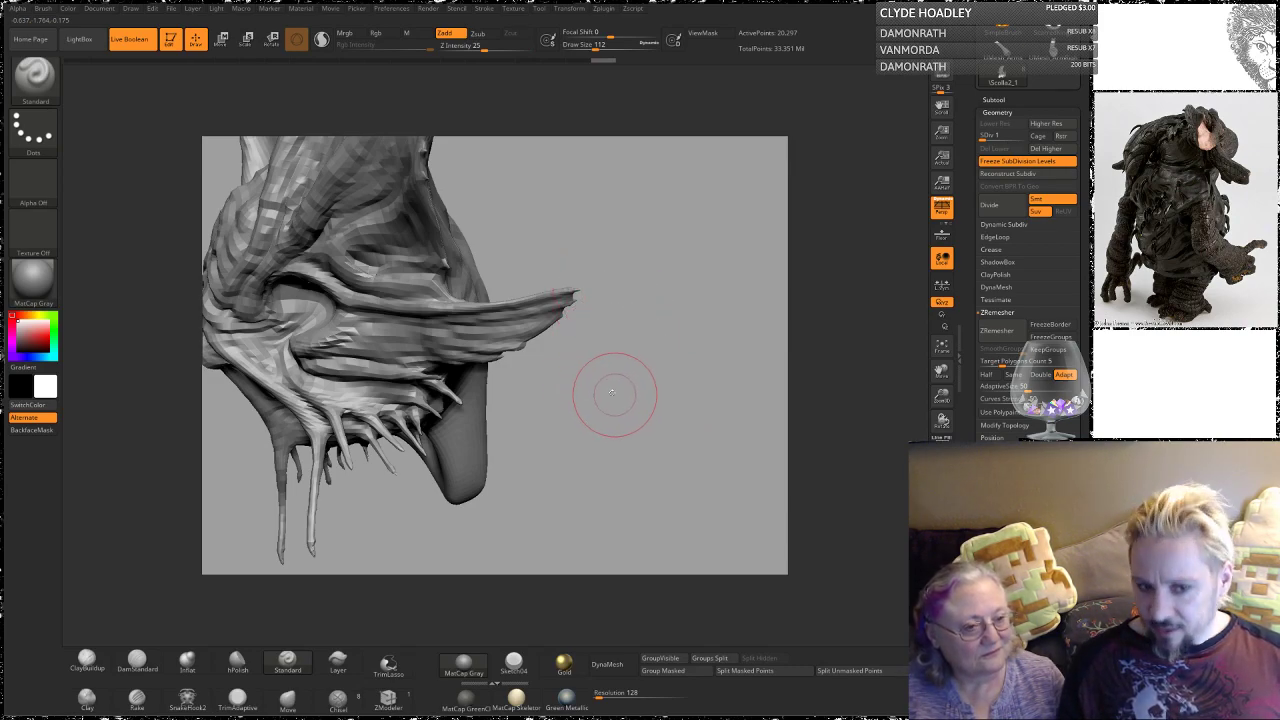
{"action": "left_click_drag", "start_coordinate": [609, 394], "coordinate": [651, 337]}
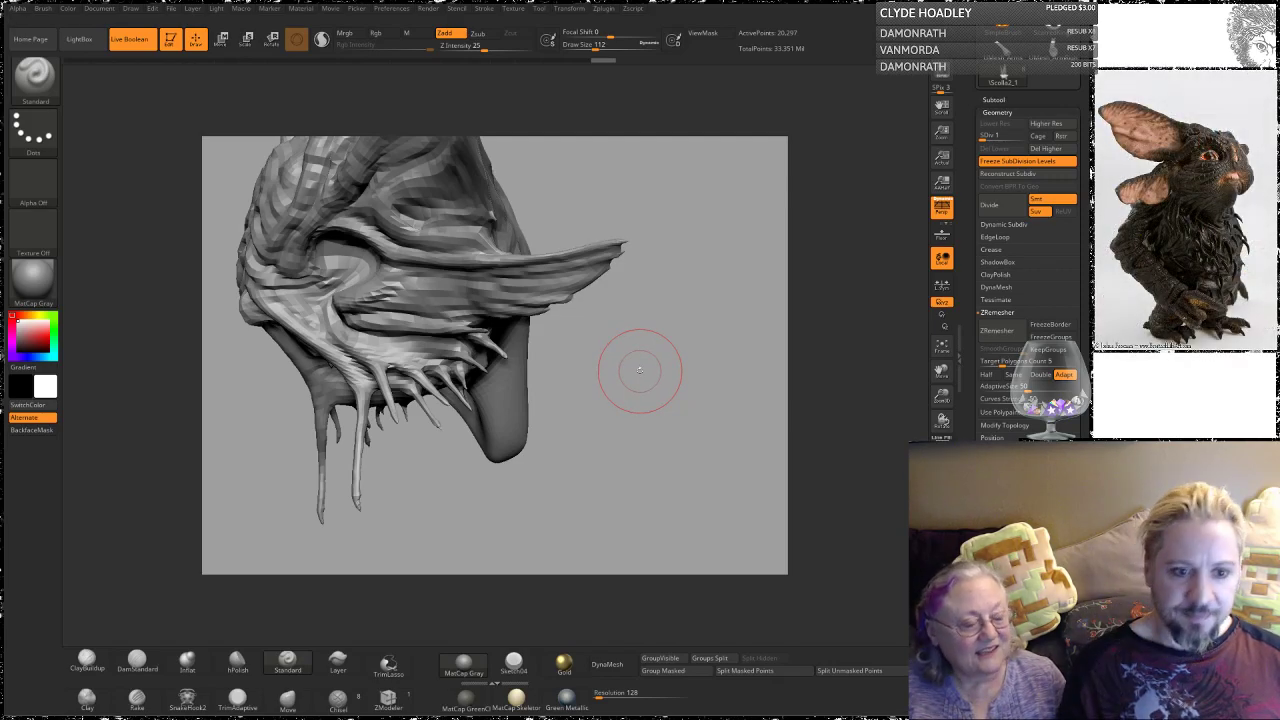
{"action": "mouse_move", "coordinate": [646, 303]}
{"action": "left_mouse_down"}
{"action": "mouse_move", "coordinate": [555, 378]}
{"action": "mouse_move", "coordinate": [496, 396]}
{"action": "left_mouse_up"}
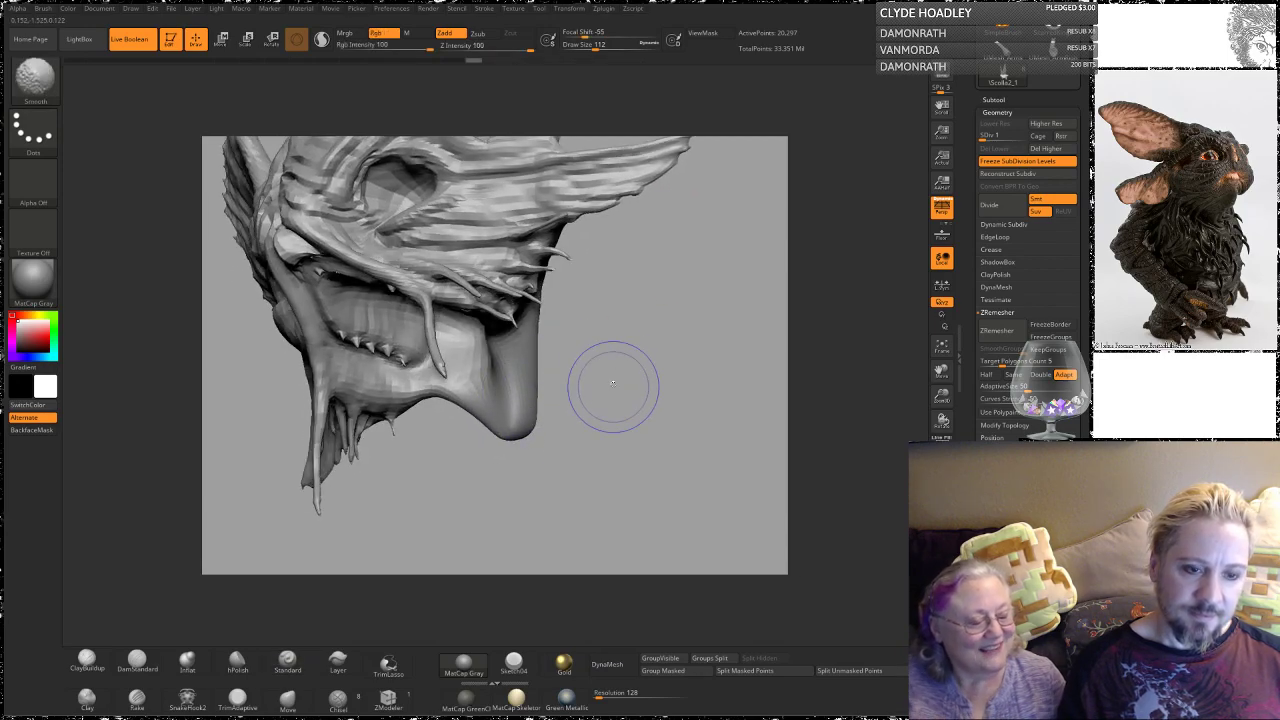
{"action": "left_click_drag", "start_coordinate": [613, 382], "coordinate": [476, 389]}
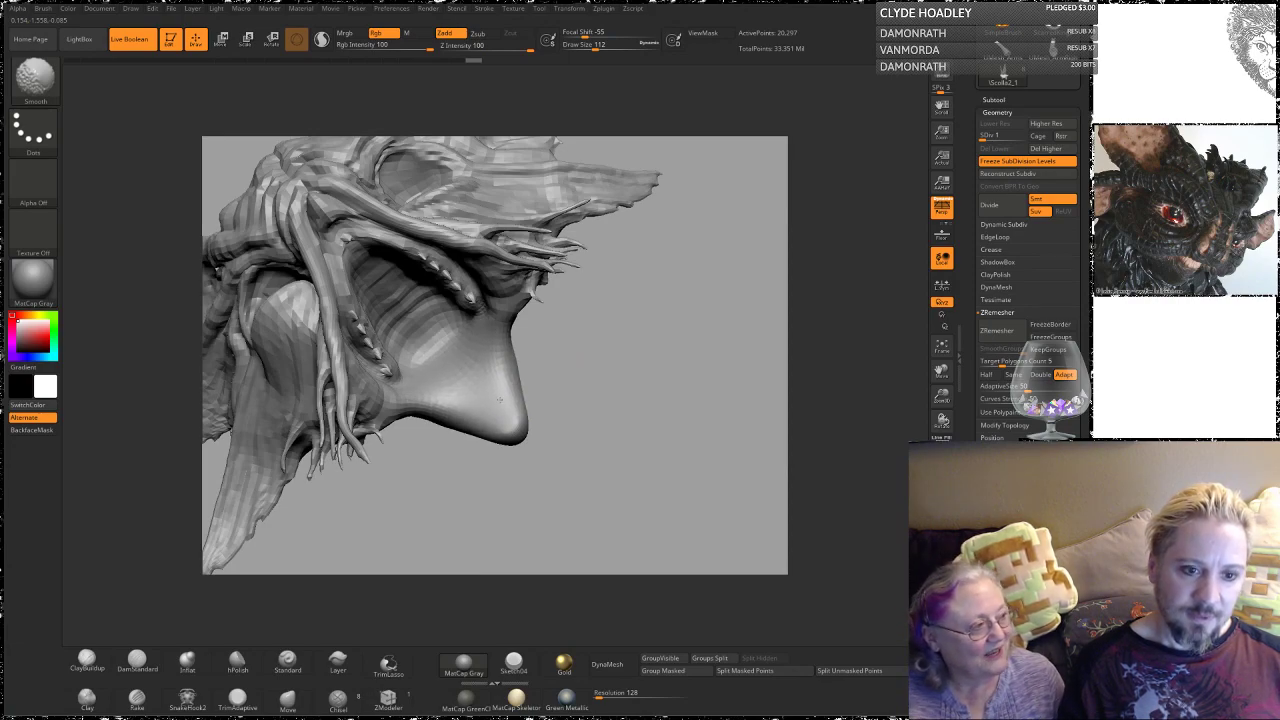
Step: Smooth the remaining bulge at the plug's lower end and check its tapered profile from both sides
{"action": "mouse_move", "coordinate": [571, 337]}
{"action": "left_mouse_down"}
{"action": "mouse_move", "coordinate": [541, 414]}
{"action": "mouse_move", "coordinate": [562, 396]}
{"action": "mouse_move", "coordinate": [558, 376]}
{"action": "left_mouse_up"}
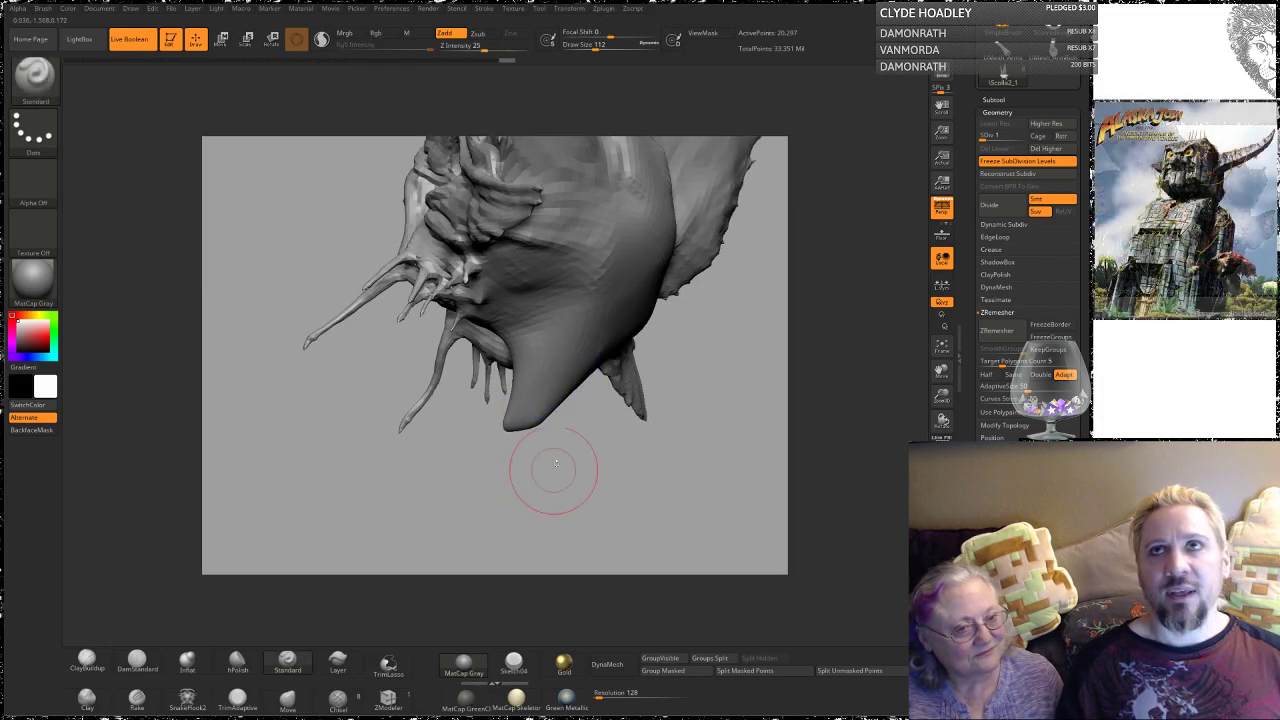
{"action": "left_click_drag", "start_coordinate": [556, 463], "coordinate": [521, 453]}
{"action": "left_click_drag", "start_coordinate": [551, 367], "coordinate": [597, 335], "text": "shift"}
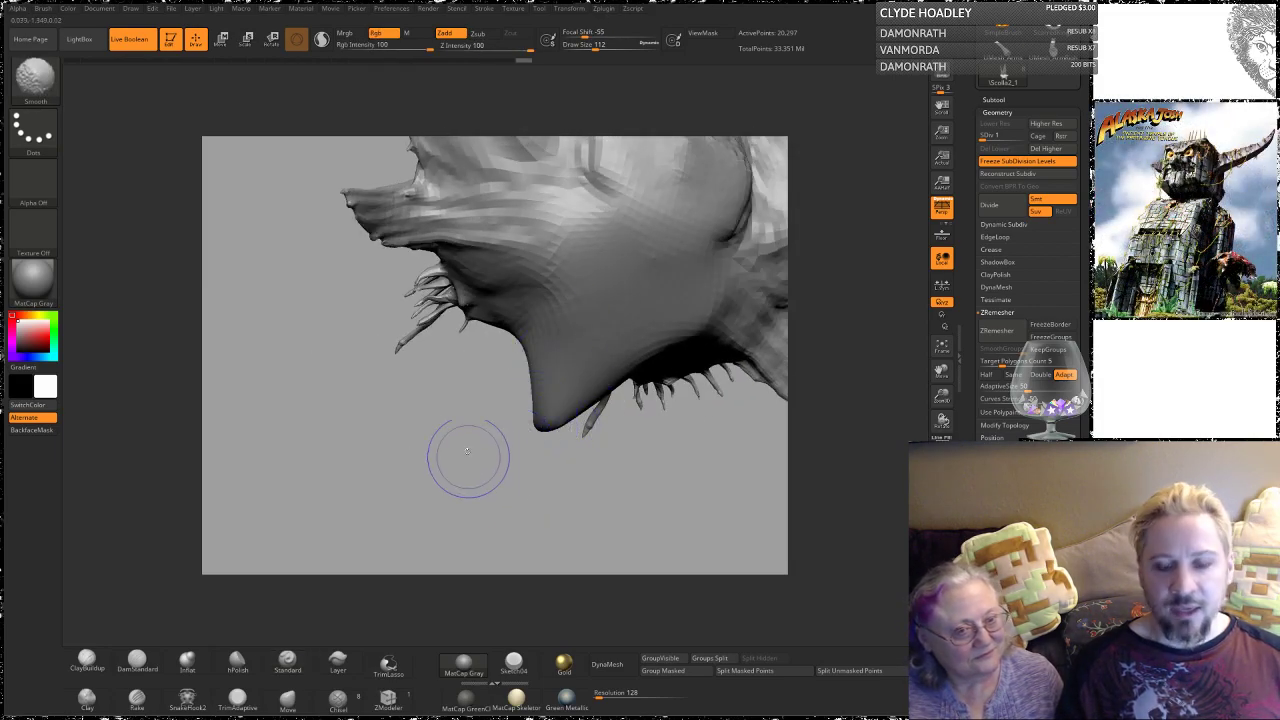
{"action": "mouse_move", "coordinate": [467, 452]}
{"action": "left_mouse_down"}
{"action": "mouse_move", "coordinate": [509, 471]}
{"action": "mouse_move", "coordinate": [496, 467]}
{"action": "left_mouse_up"}
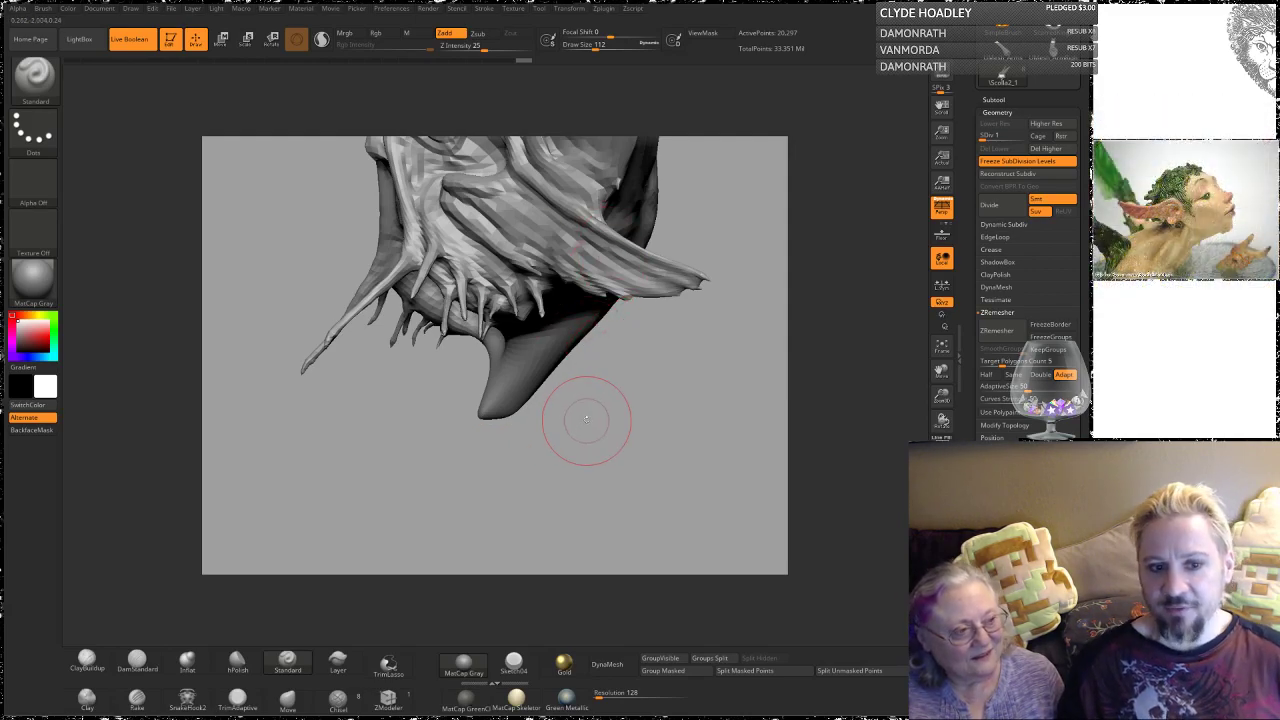
{"action": "left_click_drag", "start_coordinate": [580, 420], "coordinate": [565, 424]}
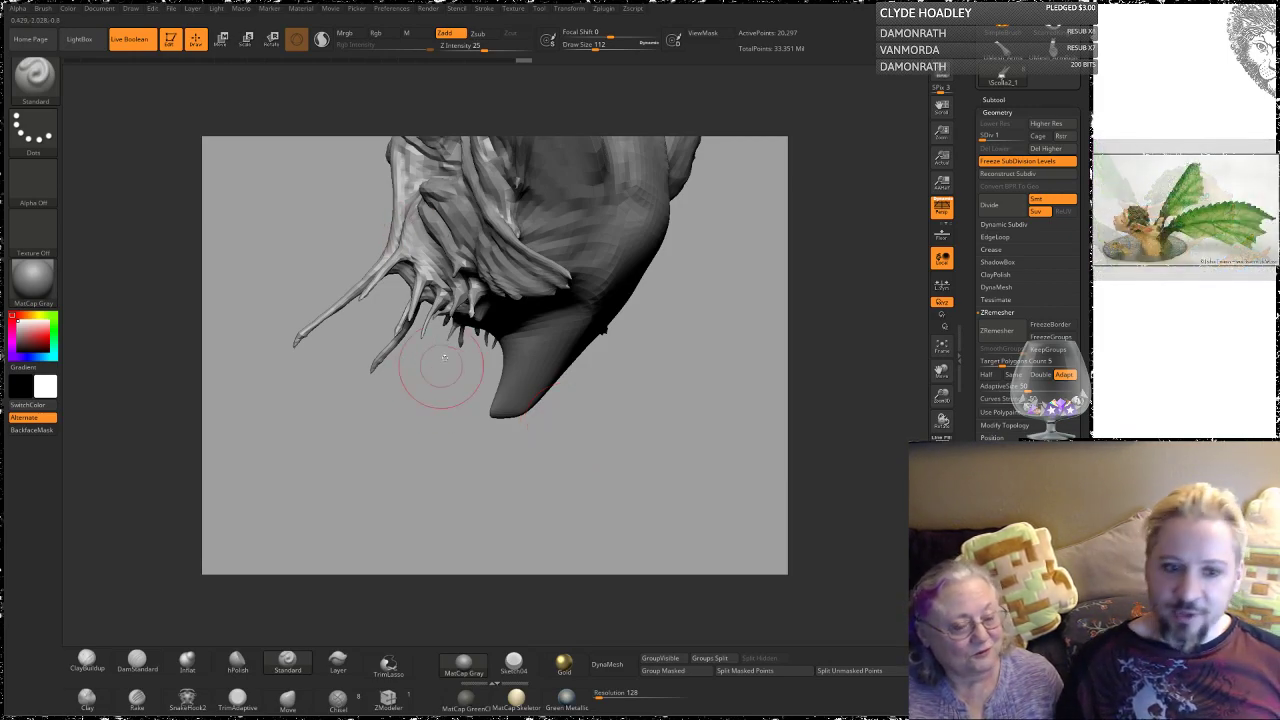
Step: Raise the head to subdivision level 6 and smooth the plug's tip from the front, side and underneath
{"action": "left_click_drag", "start_coordinate": [434, 423], "coordinate": [560, 450]}
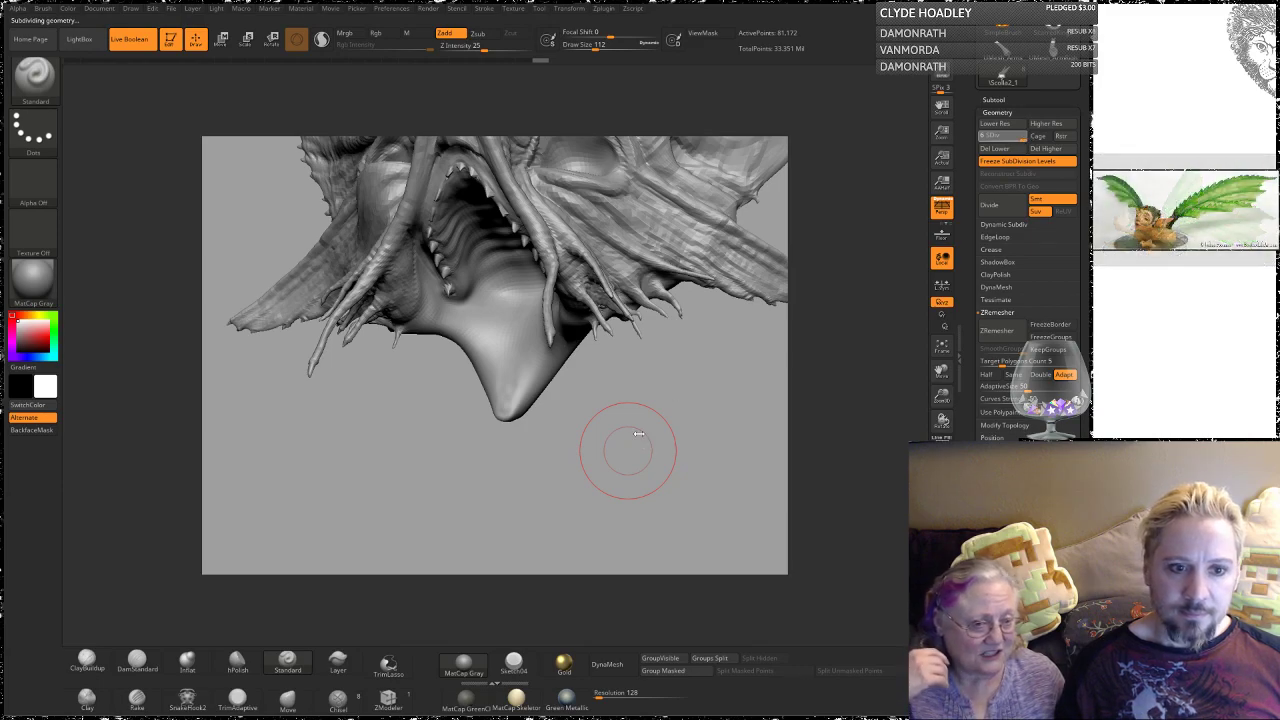
{"action": "left_click_drag", "start_coordinate": [640, 400], "coordinate": [654, 467], "text": "alt"}
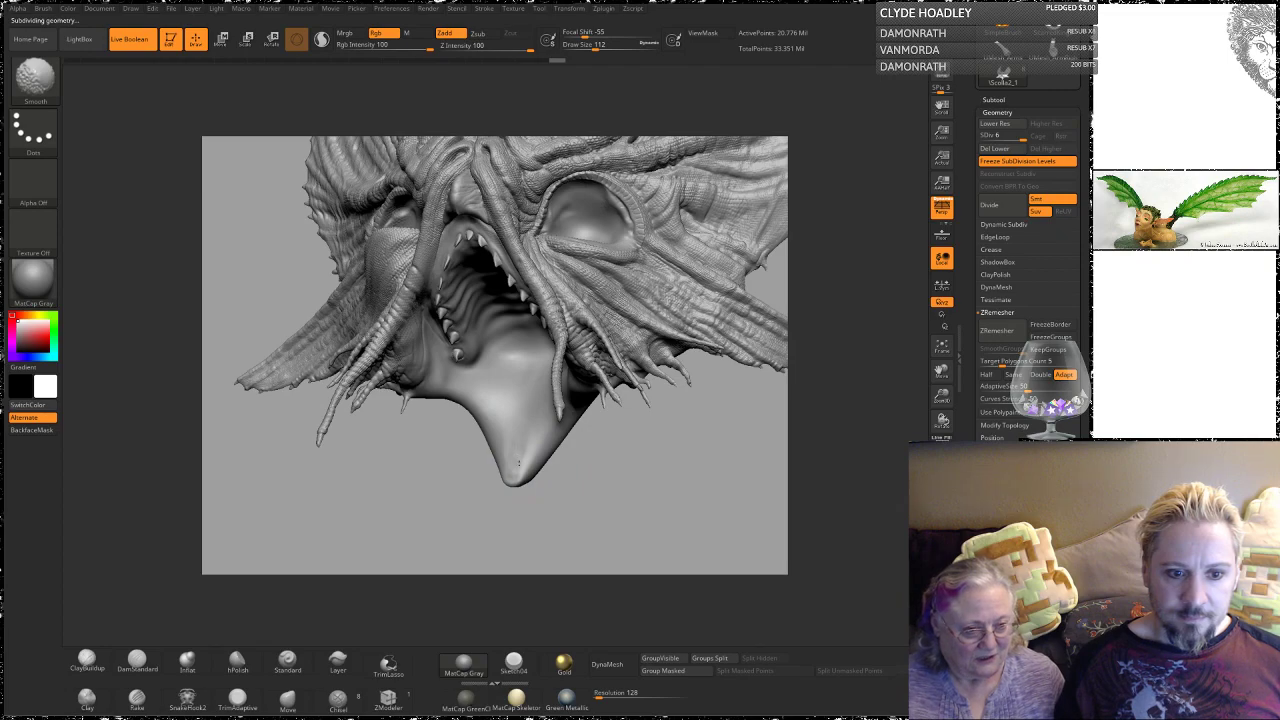
{"action": "mouse_move", "coordinate": [528, 529]}
{"action": "left_mouse_down"}
{"action": "mouse_move", "coordinate": [563, 514]}
{"action": "mouse_move", "coordinate": [507, 440]}
{"action": "left_mouse_up"}
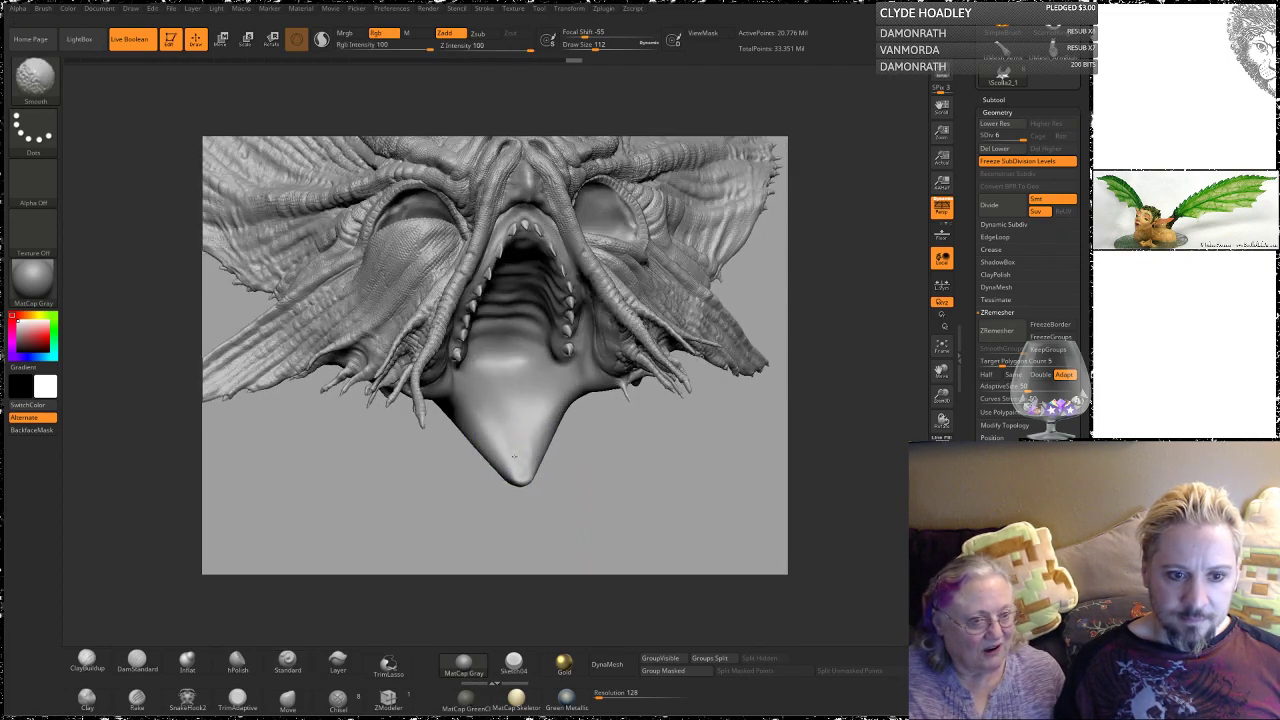
{"action": "mouse_move", "coordinate": [469, 517]}
{"action": "left_mouse_down"}
{"action": "mouse_move", "coordinate": [540, 505]}
{"action": "mouse_move", "coordinate": [605, 435]}
{"action": "left_mouse_up"}
{"action": "left_click_drag", "start_coordinate": [496, 465], "coordinate": [499, 467], "text": "shift"}
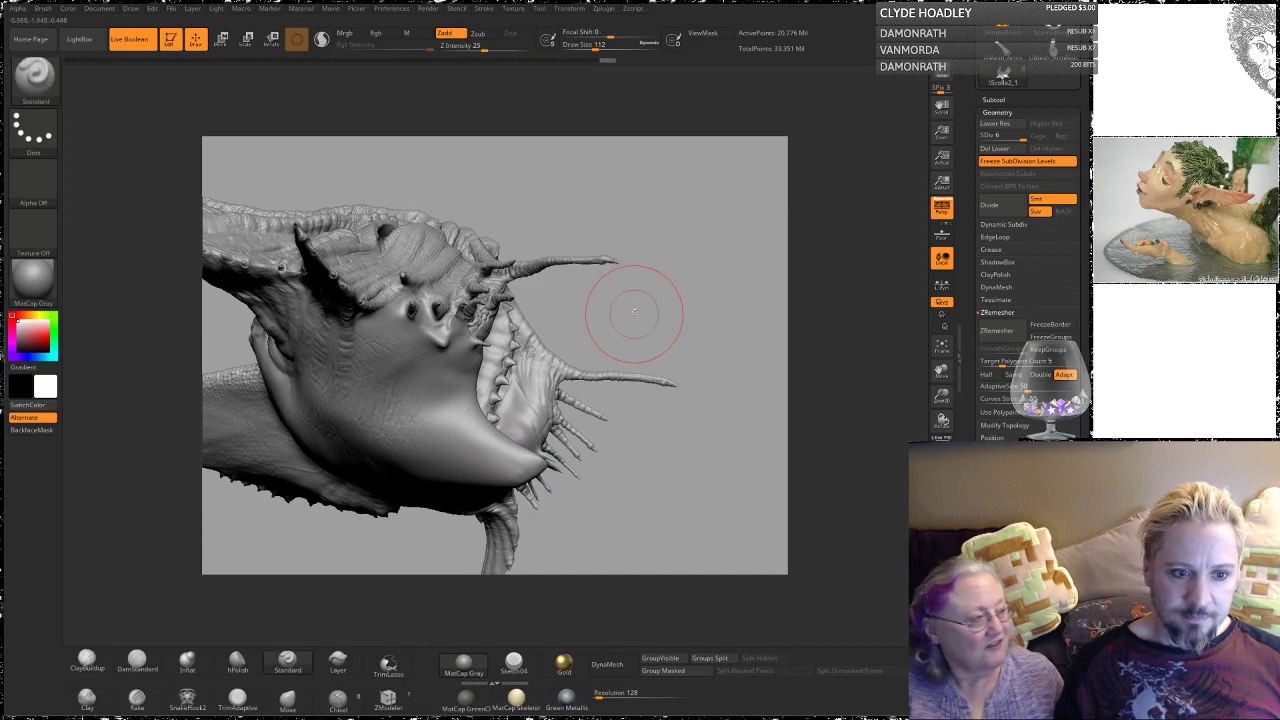
{"action": "left_click_drag", "start_coordinate": [634, 313], "coordinate": [645, 243]}
{"action": "left_click_drag", "start_coordinate": [504, 464], "coordinate": [514, 484], "text": "shift"}
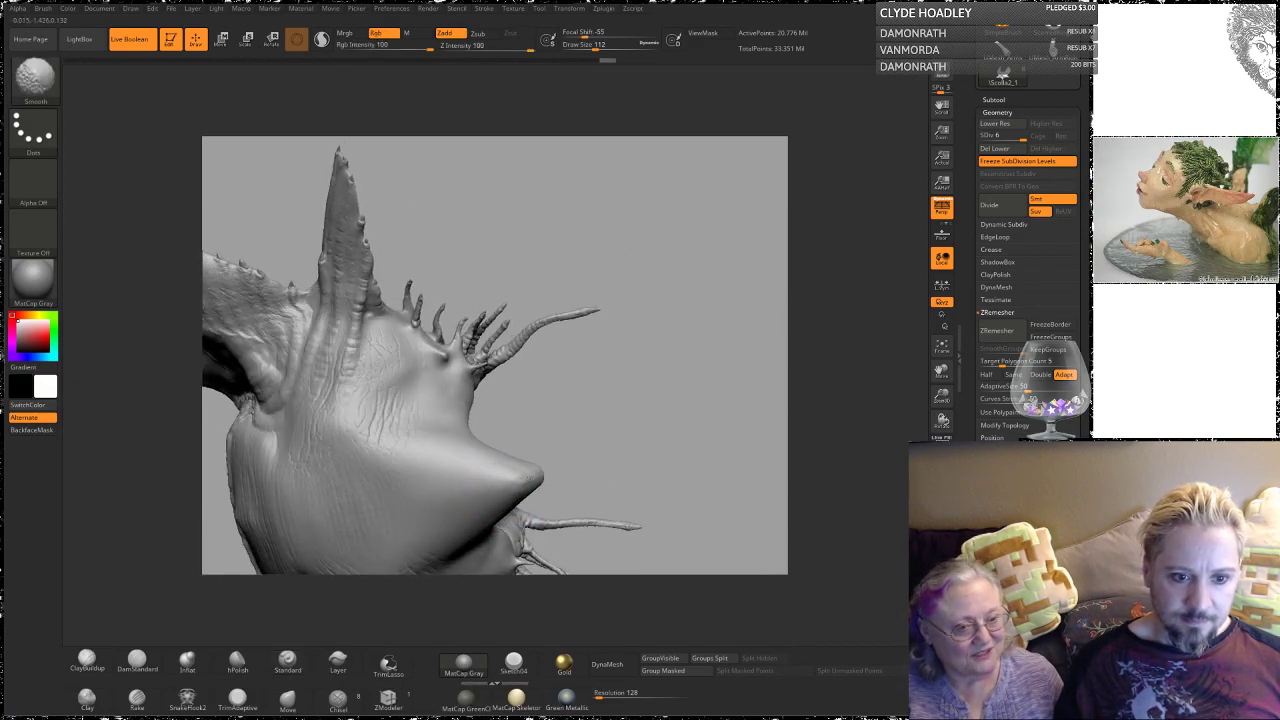
{"action": "mouse_move", "coordinate": [641, 368]}
{"action": "left_mouse_down"}
{"action": "mouse_move", "coordinate": [632, 462]}
{"action": "mouse_move", "coordinate": [634, 436]}
{"action": "mouse_move", "coordinate": [584, 524]}
{"action": "left_mouse_up"}
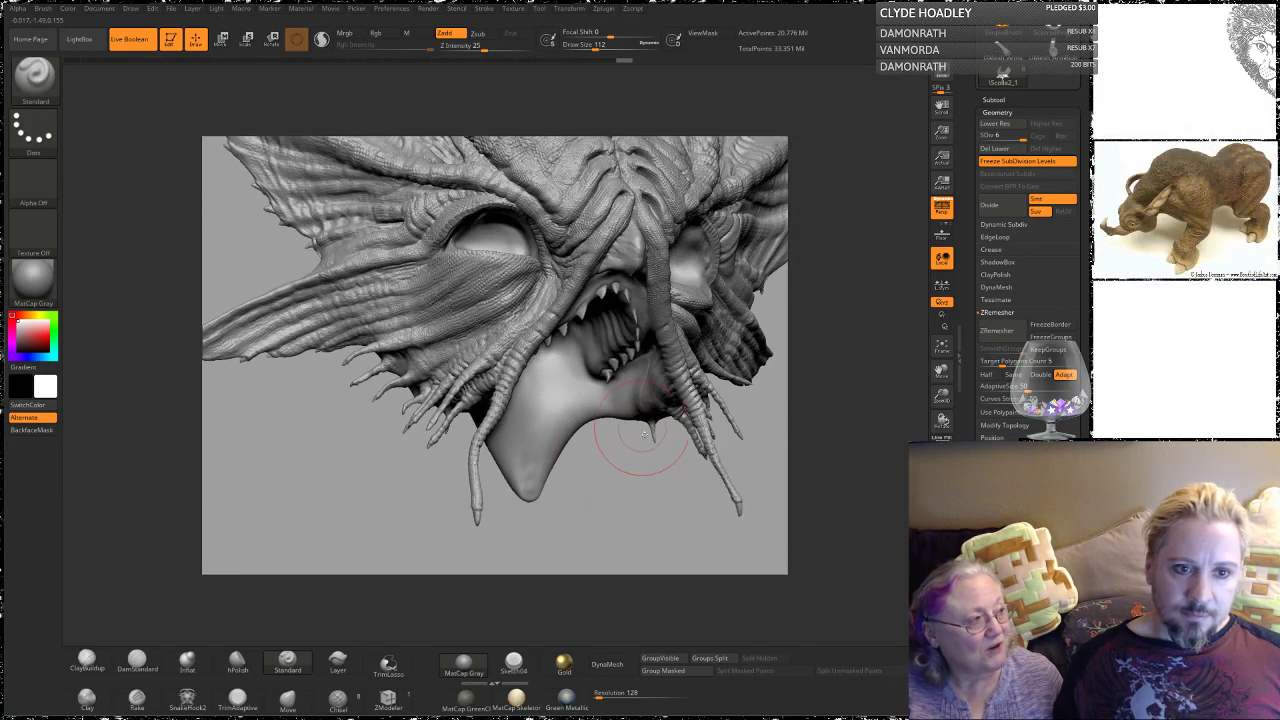
Step: Open the subtool list and turn on the visibility of every subtool from the PM3D_Cylinder3D1_2 body down to PM3D_Sphere3D2
{"action": "left_click_drag", "start_coordinate": [652, 500], "coordinate": [650, 440], "text": "alt"}
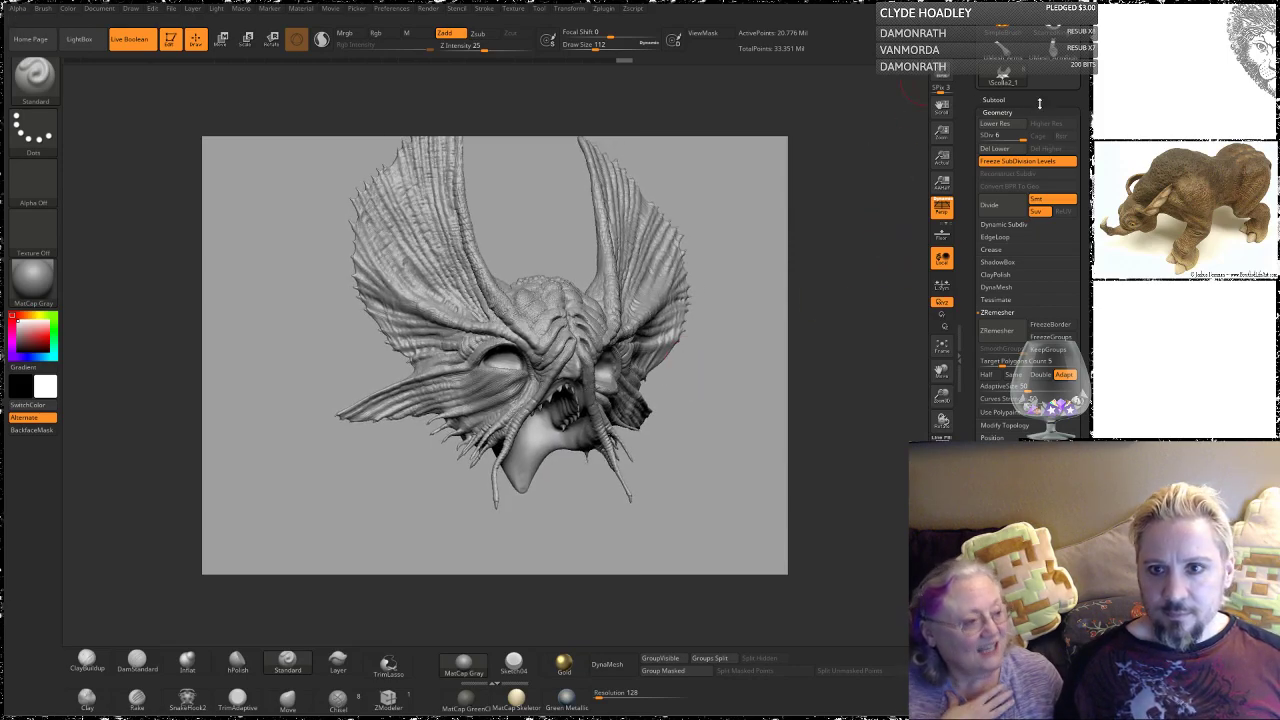
{"action": "left_click_drag", "start_coordinate": [998, 99], "coordinate": [997, 97]}
{"action": "left_click", "coordinate": [995, 97]}
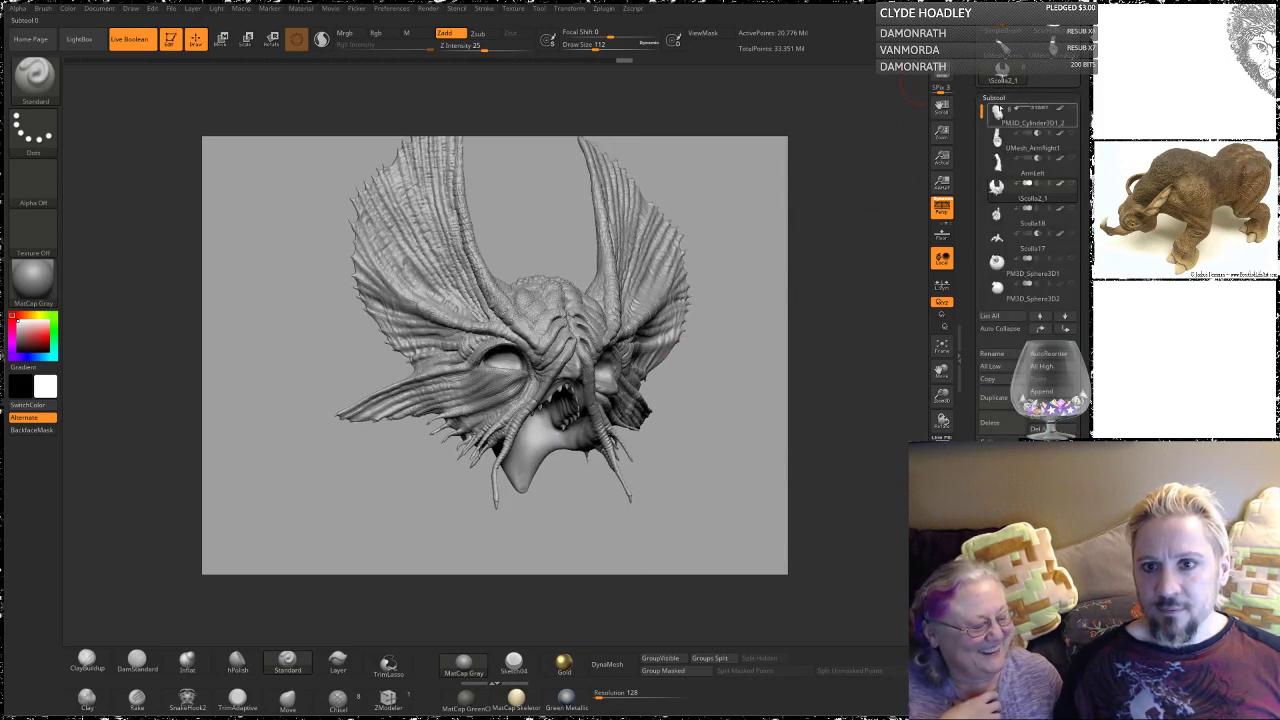
{"action": "left_click", "coordinate": [1040, 215]}
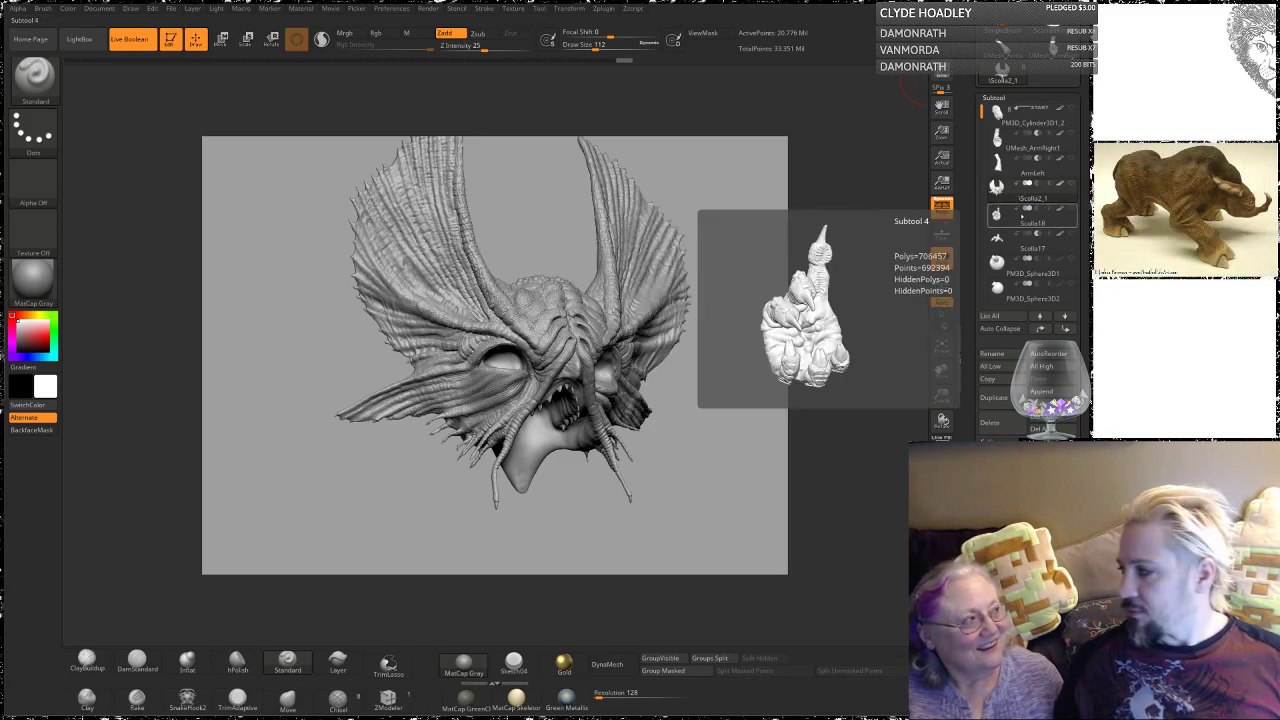
{"action": "left_click", "coordinate": [1008, 239]}
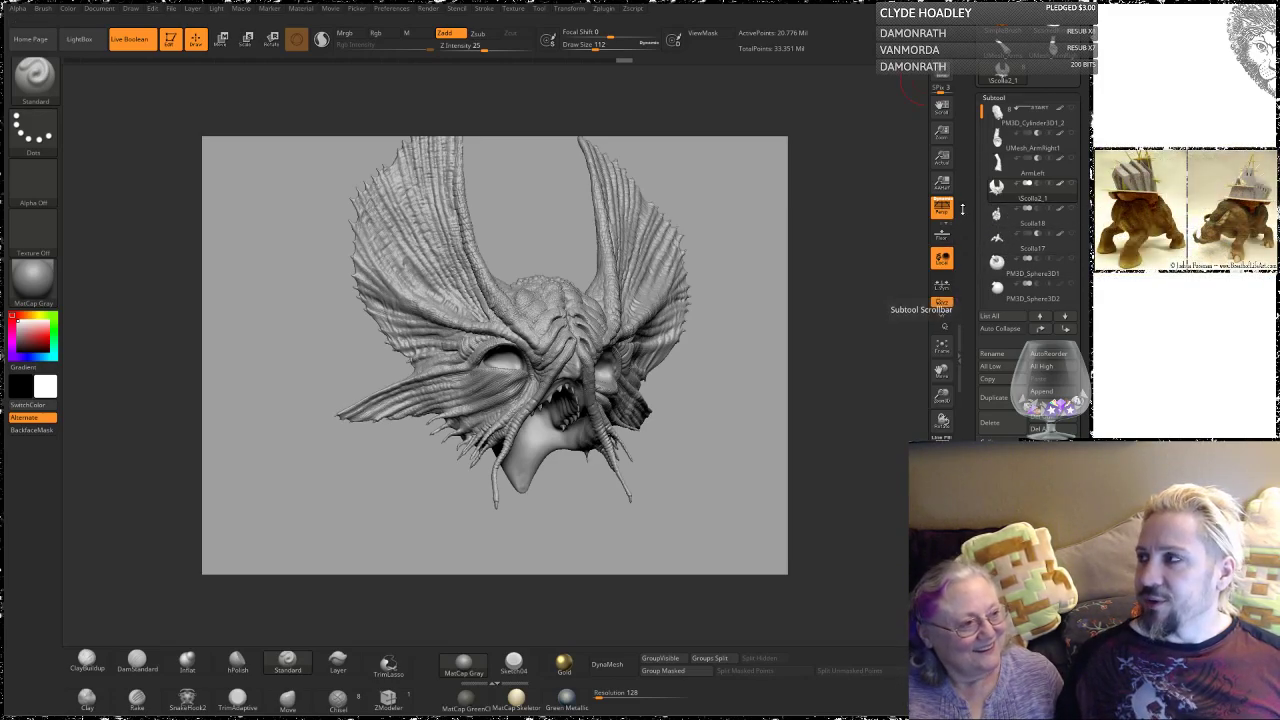
{"action": "left_click", "coordinate": [1040, 210]}
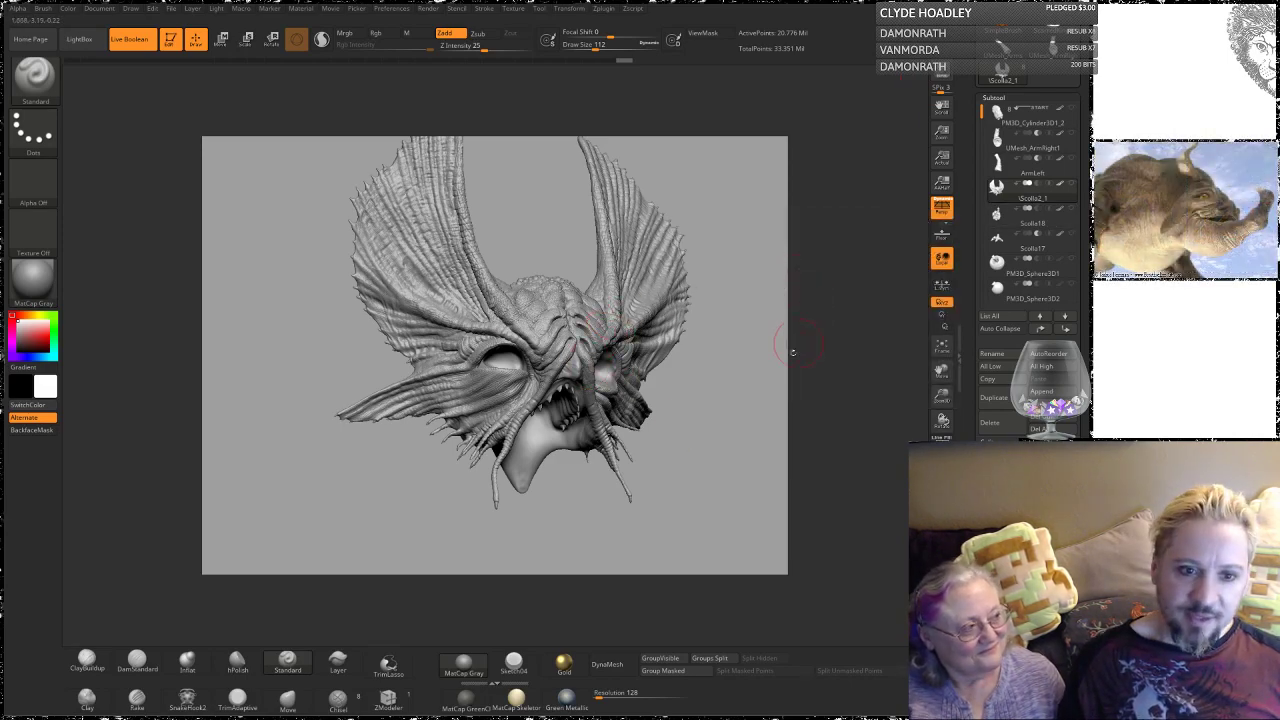
{"action": "mouse_move", "coordinate": [749, 377]}
{"action": "left_mouse_down"}
{"action": "mouse_move", "coordinate": [735, 388]}
{"action": "mouse_move", "coordinate": [737, 375]}
{"action": "left_mouse_up"}
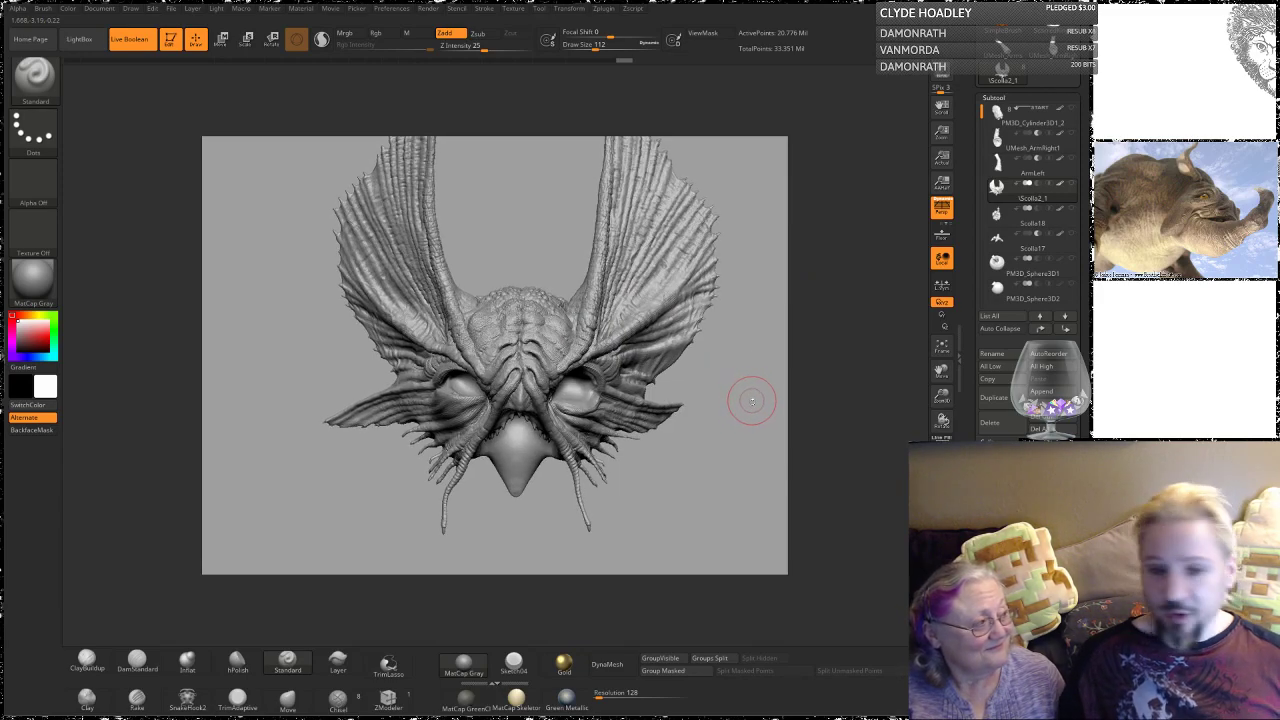
{"action": "mouse_move", "coordinate": [750, 432]}
{"action": "left_mouse_down"}
{"action": "mouse_move", "coordinate": [712, 467]}
{"action": "mouse_move", "coordinate": [714, 452]}
{"action": "left_mouse_up"}
{"action": "left_click", "coordinate": [992, 163]}
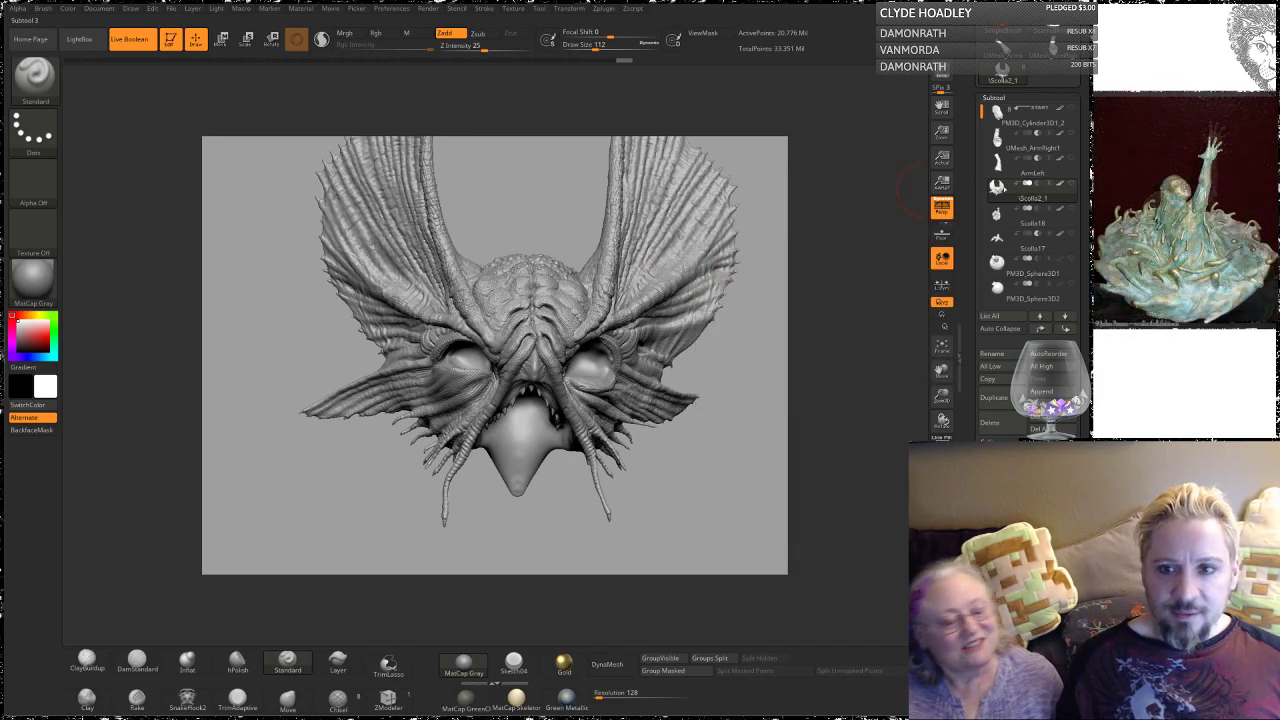
{"action": "left_click", "coordinate": [997, 114]}
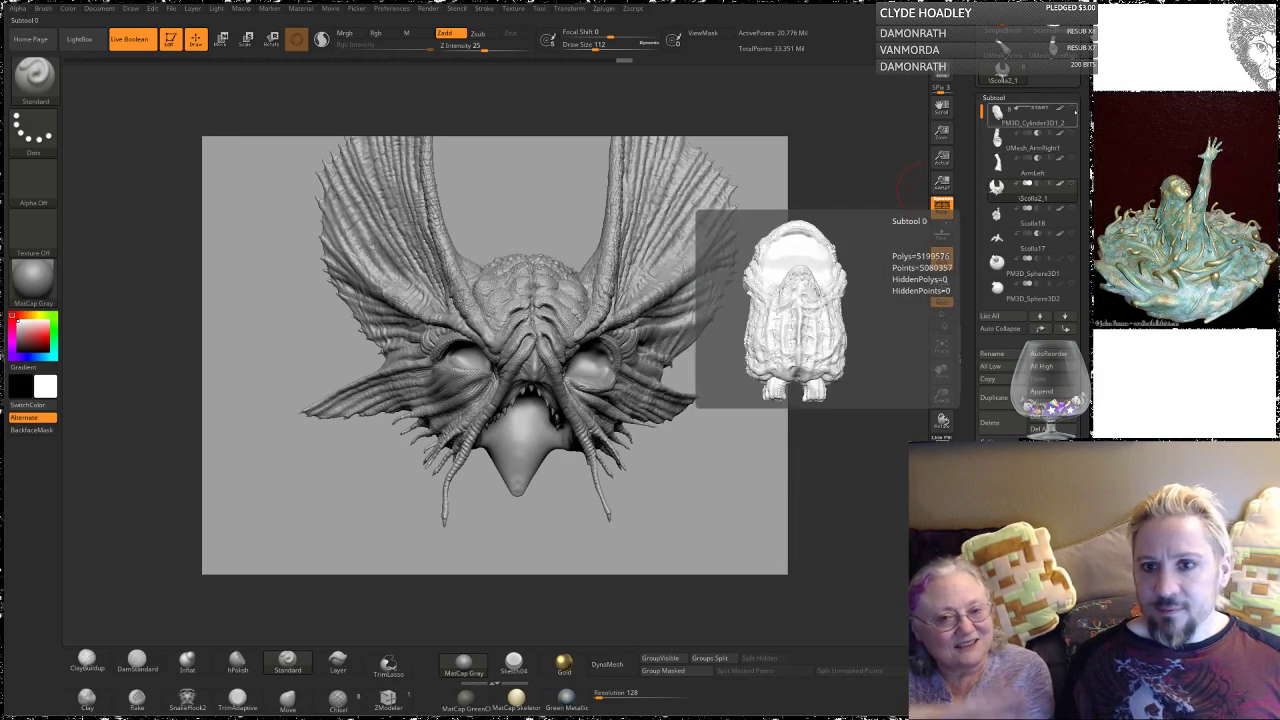
{"action": "left_click_drag", "start_coordinate": [1074, 111], "coordinate": [1072, 284]}
Step: Examine the reshaped head seated on the body from the front and the side
{"action": "left_click_drag", "start_coordinate": [772, 348], "coordinate": [789, 350]}
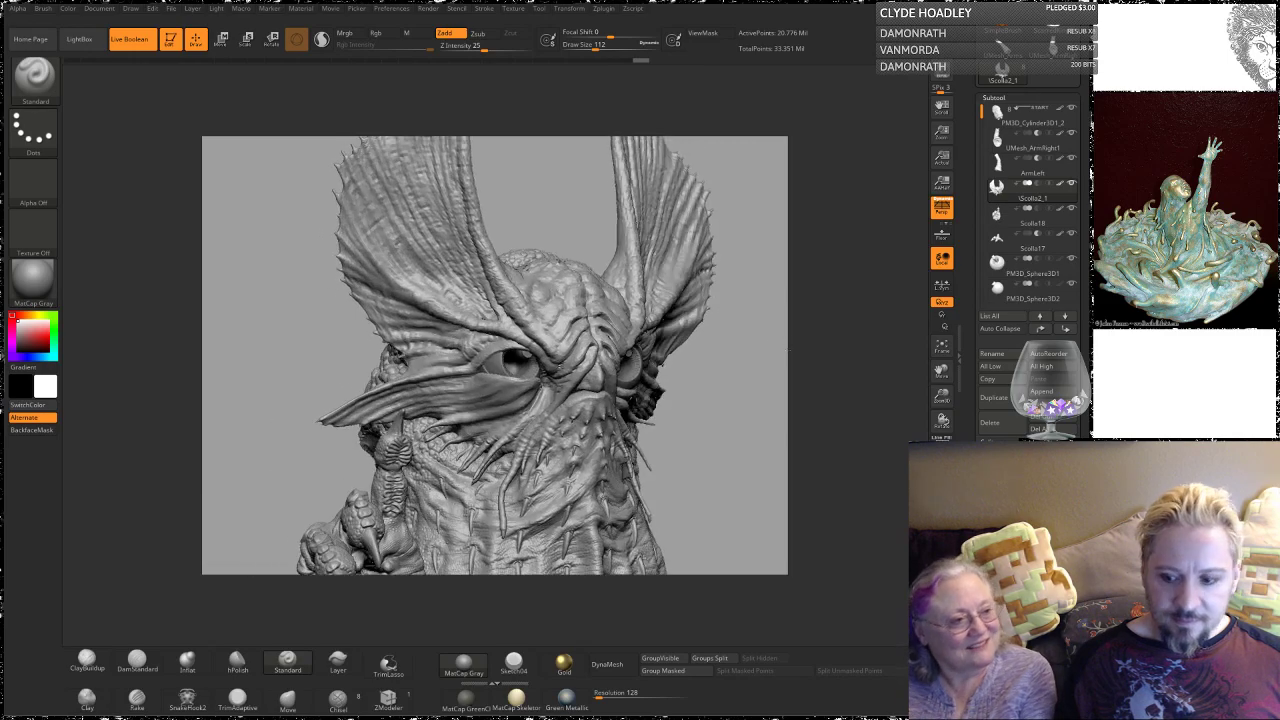
{"action": "left_click_drag", "start_coordinate": [700, 345], "coordinate": [770, 343]}
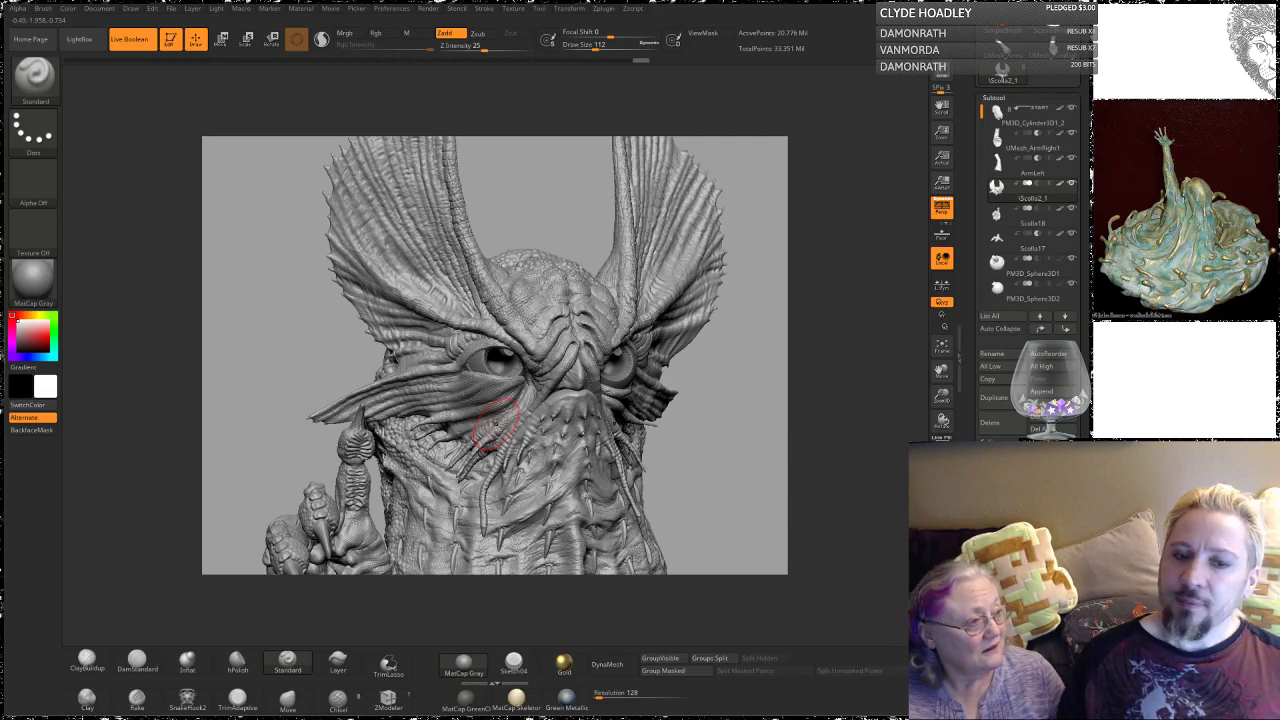
{"action": "left_click_drag", "start_coordinate": [552, 194], "coordinate": [514, 229], "text": "shift"}
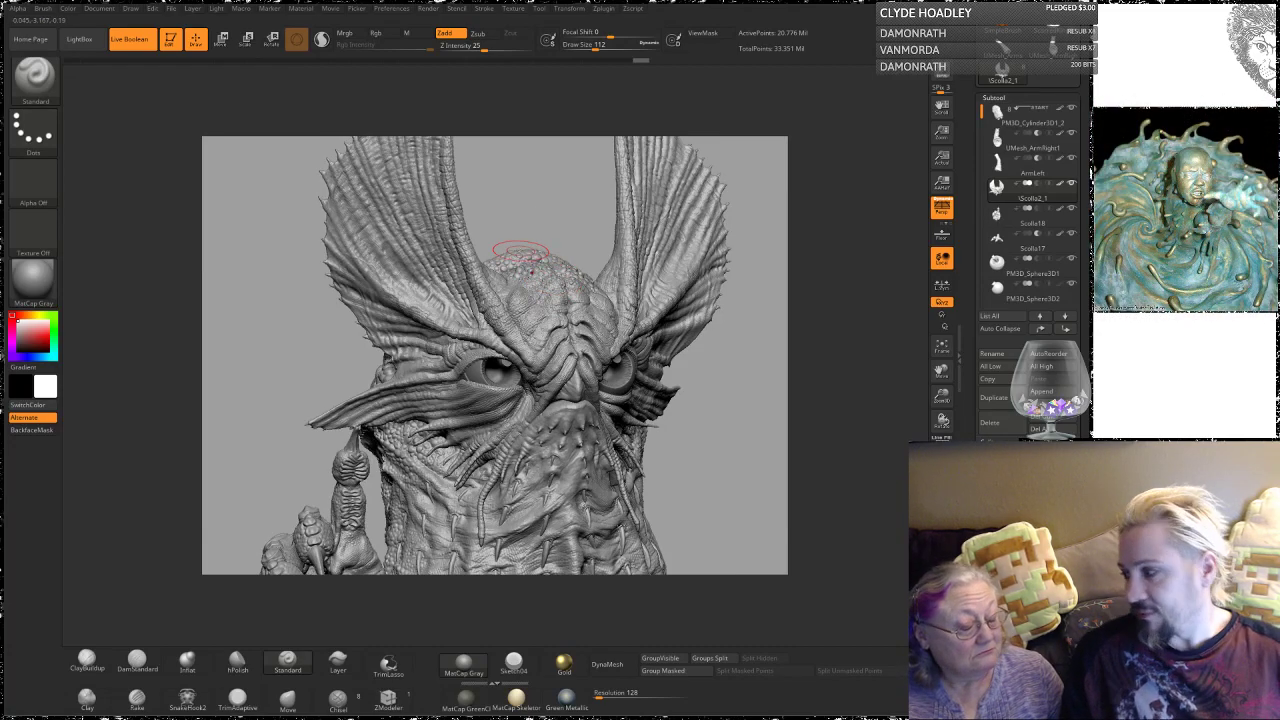
{"action": "mouse_move", "coordinate": [571, 191]}
{"action": "left_mouse_down", "text": "shift"}
{"action": "mouse_move", "coordinate": [460, 205]}
{"action": "mouse_move", "coordinate": [468, 220]}
{"action": "left_mouse_up", "text": "shift"}
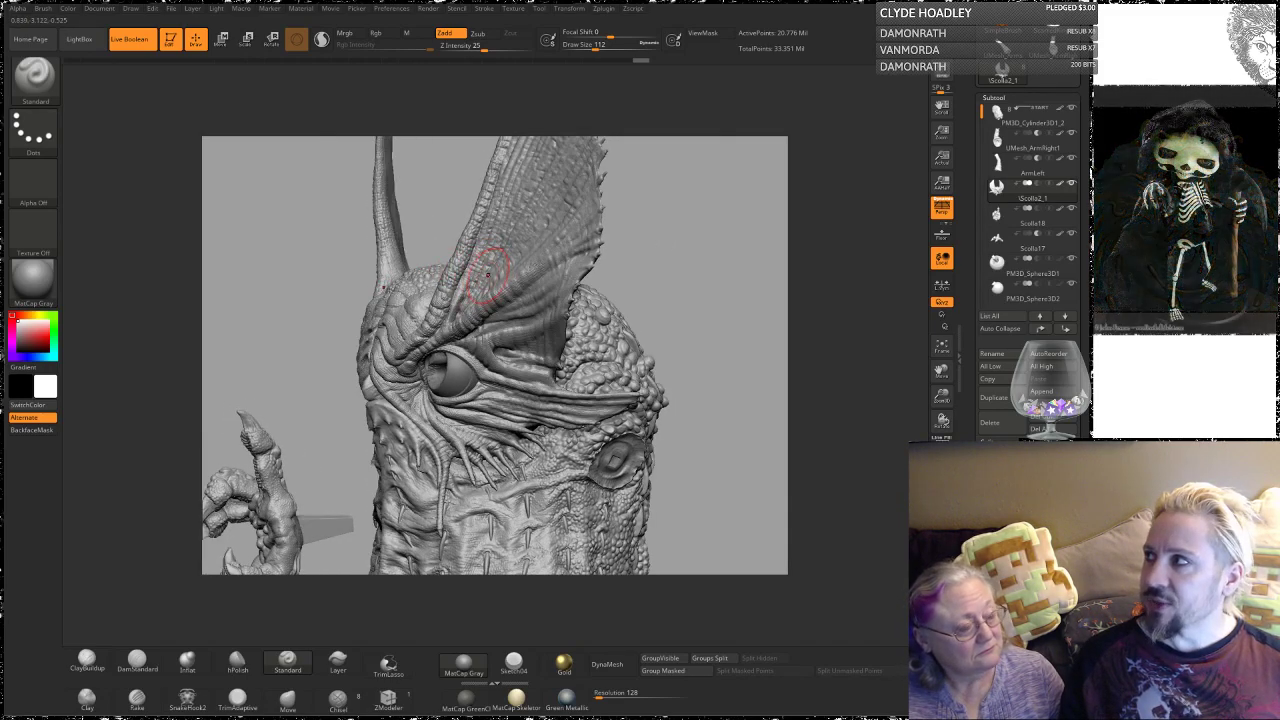
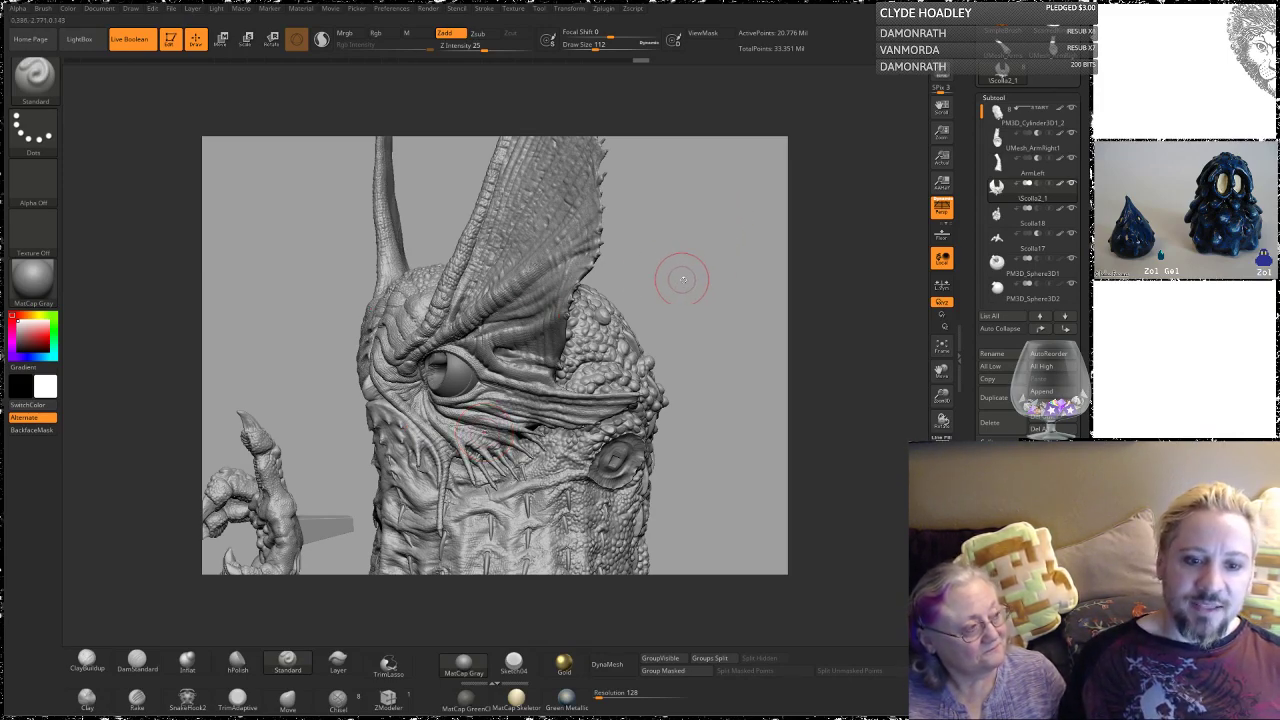
Step: Move the iScolla2_1 head directly below the PM3D_Cylinder3D1_2 body in the subtool order and set it to Boolean subtraction
{"action": "mouse_move", "coordinate": [692, 287]}
{"action": "left_mouse_down"}
{"action": "mouse_move", "coordinate": [732, 275]}
{"action": "mouse_move", "coordinate": [714, 271]}
{"action": "left_mouse_up"}
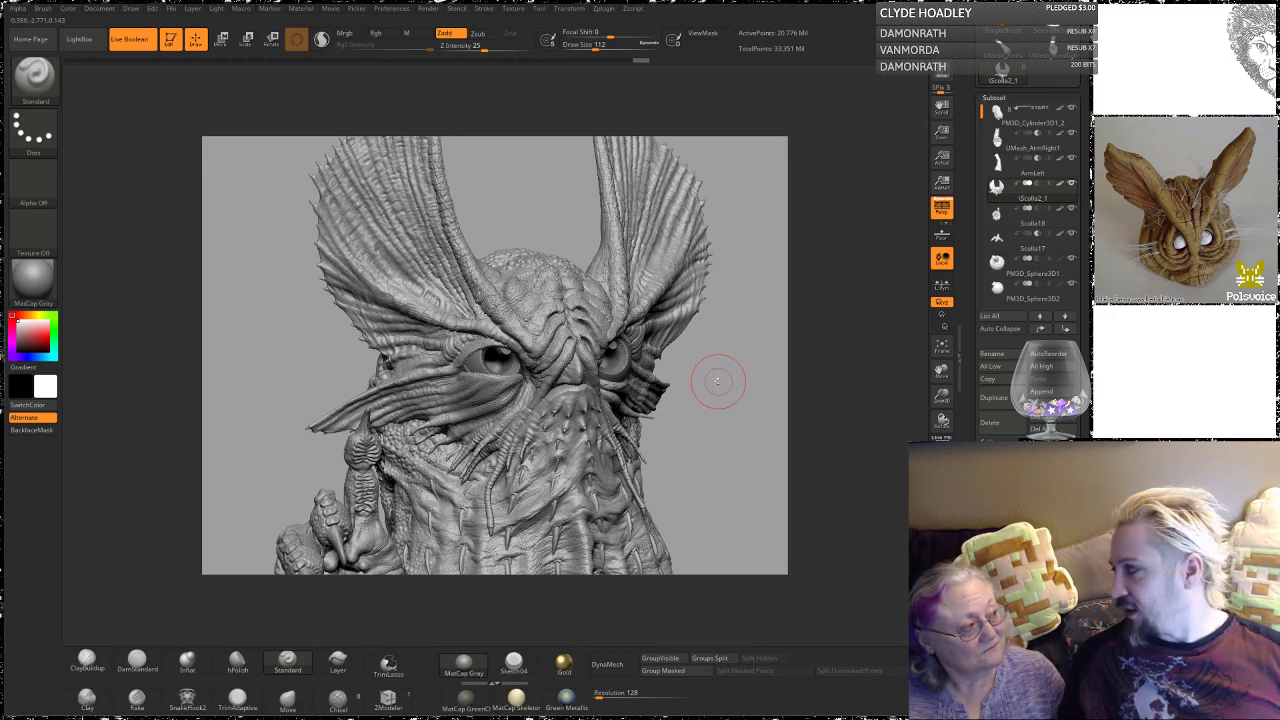
{"action": "mouse_move", "coordinate": [749, 403]}
{"action": "left_mouse_down"}
{"action": "mouse_move", "coordinate": [767, 413]}
{"action": "mouse_move", "coordinate": [743, 381]}
{"action": "left_mouse_up"}
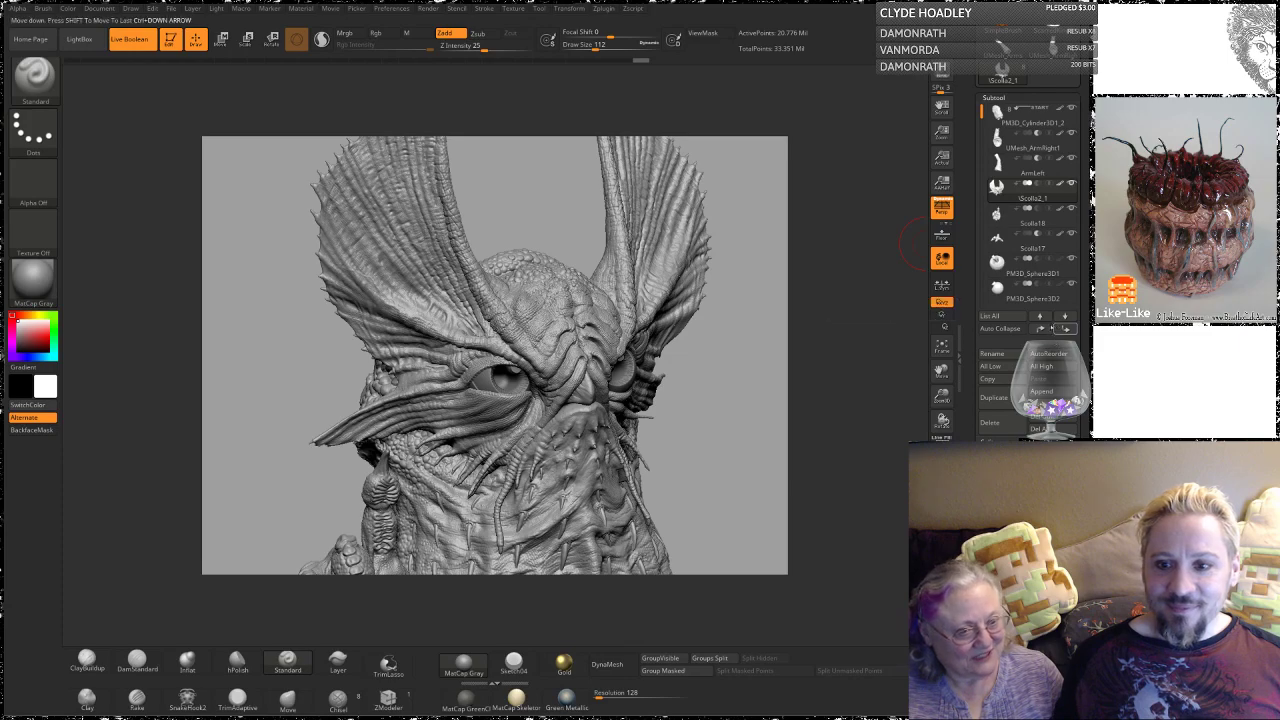
{"action": "left_click", "coordinate": [1042, 329]}
{"action": "left_click", "coordinate": [1042, 329]}
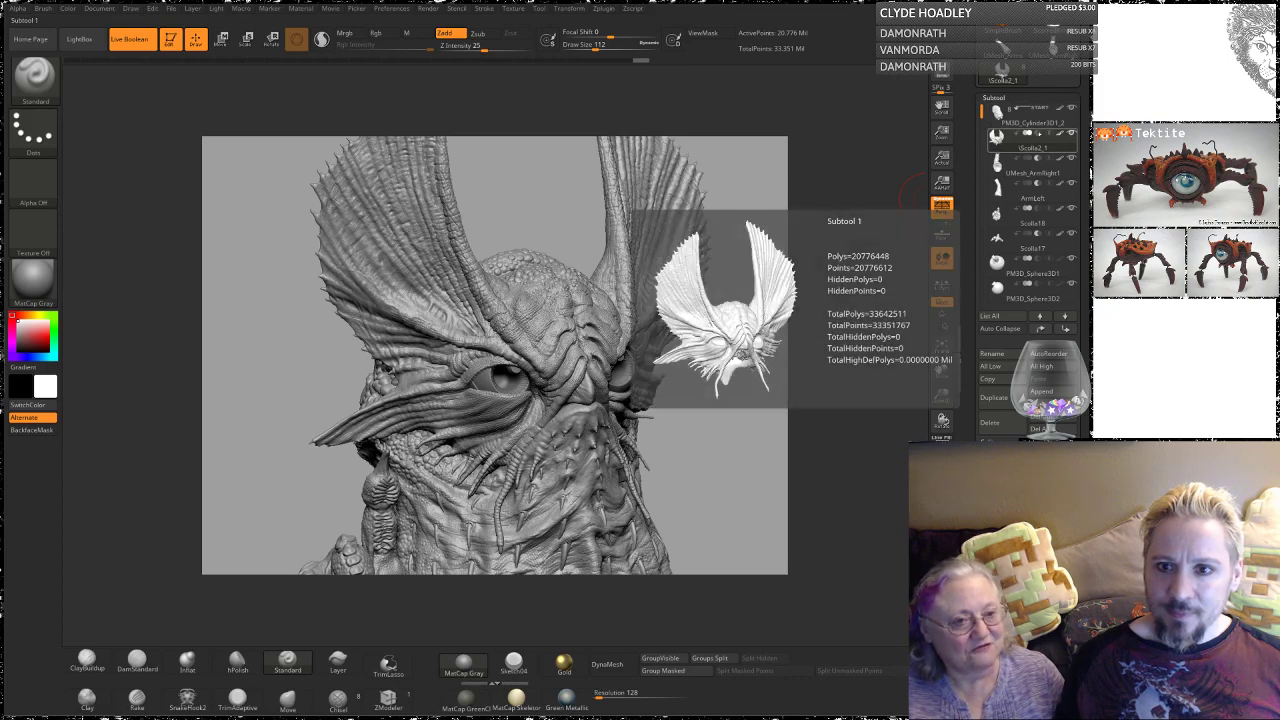
{"action": "left_click", "coordinate": [1038, 133]}
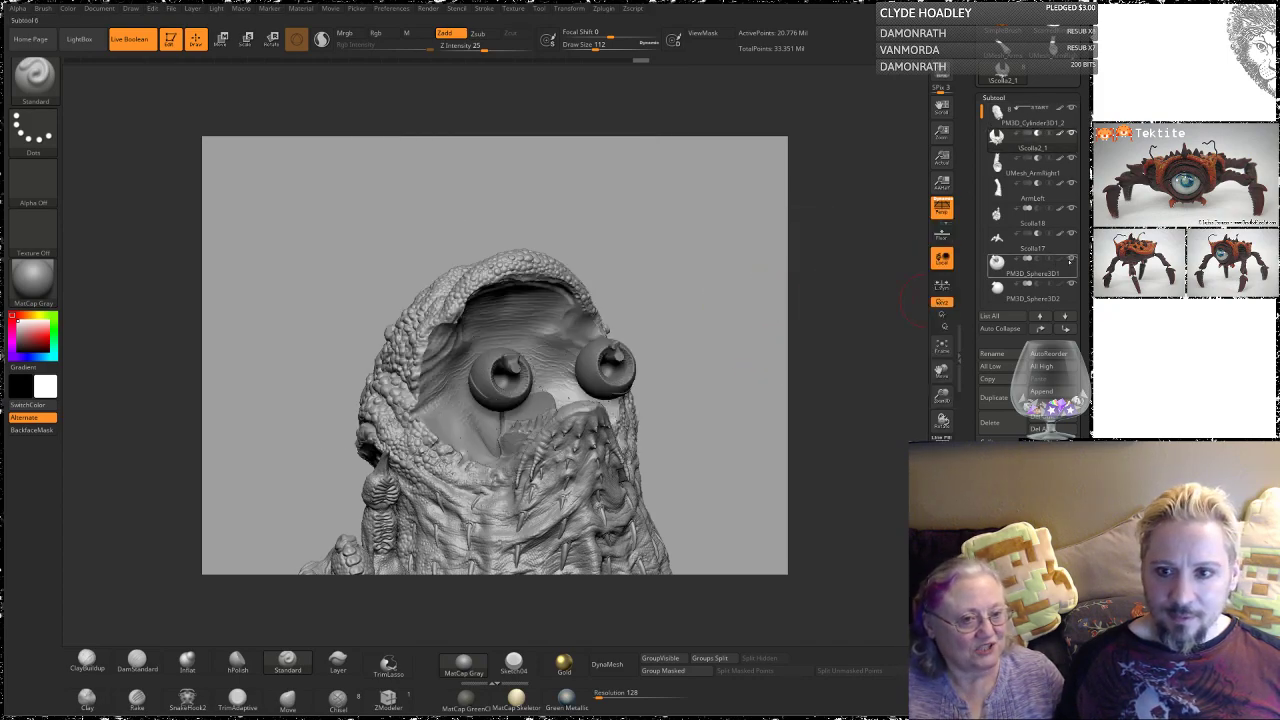
Step: Hide the two eye spheres to inspect the head's socket in the body, and set the head back to Boolean addition
{"action": "left_click", "coordinate": [1070, 285]}
{"action": "left_click", "coordinate": [1070, 285]}
{"action": "mouse_move", "coordinate": [757, 251]}
{"action": "left_mouse_down"}
{"action": "mouse_move", "coordinate": [747, 348]}
{"action": "mouse_move", "coordinate": [700, 352]}
{"action": "mouse_move", "coordinate": [689, 342]}
{"action": "mouse_move", "coordinate": [702, 315]}
{"action": "mouse_move", "coordinate": [720, 323]}
{"action": "mouse_move", "coordinate": [775, 283]}
{"action": "mouse_move", "coordinate": [749, 224]}
{"action": "mouse_move", "coordinate": [737, 314]}
{"action": "mouse_move", "coordinate": [830, 230]}
{"action": "left_mouse_up"}
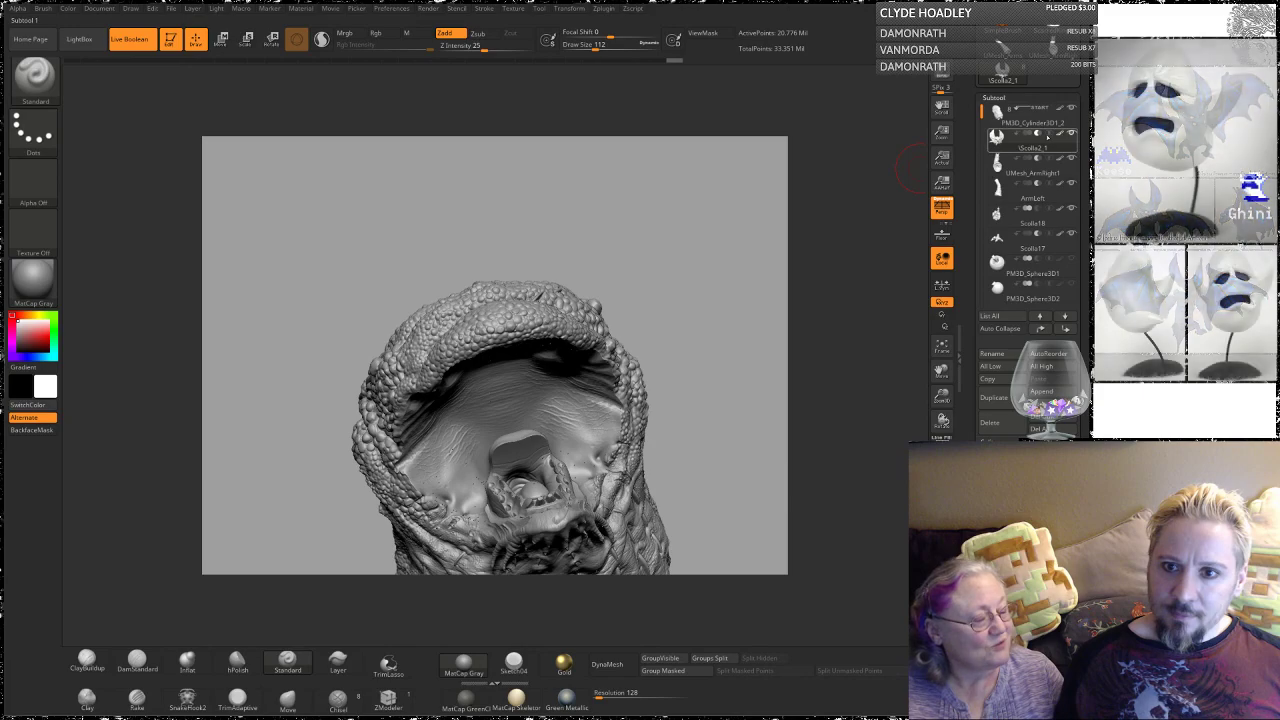
{"action": "left_click", "coordinate": [1027, 137]}
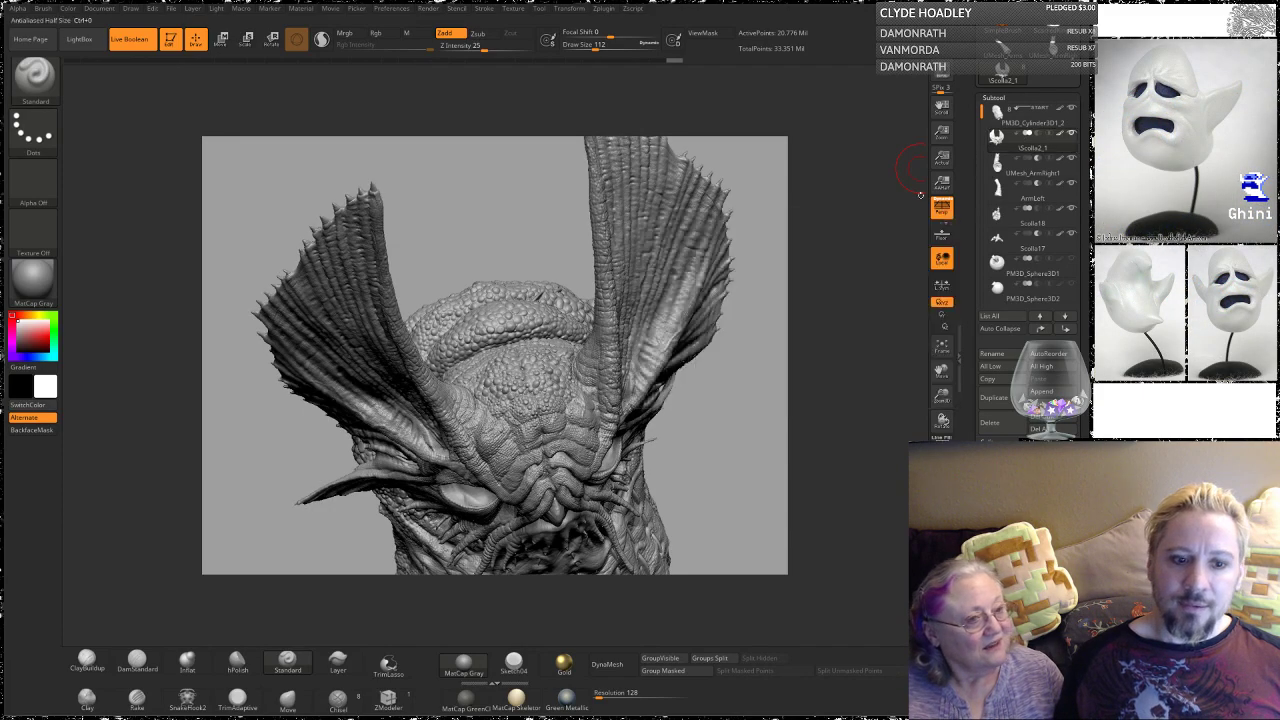
{"action": "mouse_move", "coordinate": [748, 401]}
{"action": "left_mouse_down"}
{"action": "mouse_move", "coordinate": [743, 371]}
{"action": "mouse_move", "coordinate": [790, 290]}
{"action": "left_mouse_up"}
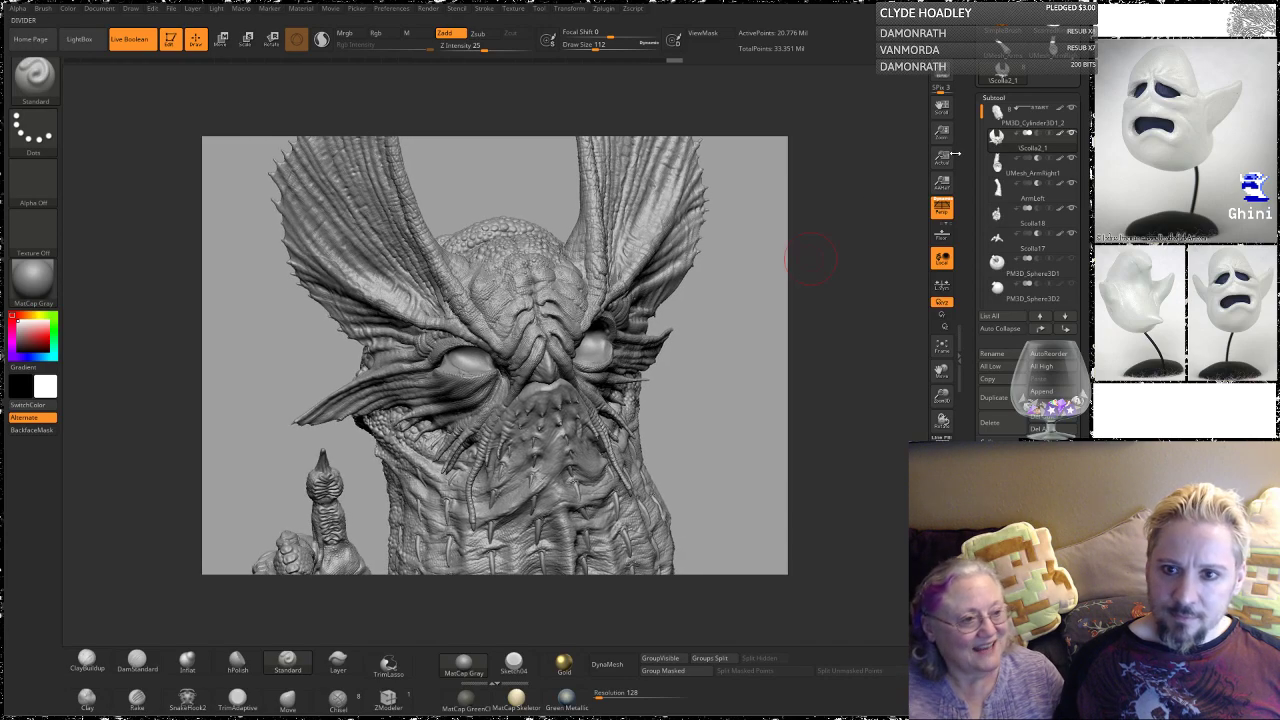
Step: Select the PM3D_Cylinder3D1_2 body, hide the head, and carve a throat cavity behind the tongue with the ClayBuildup brush
{"action": "left_click", "coordinate": [1030, 118]}
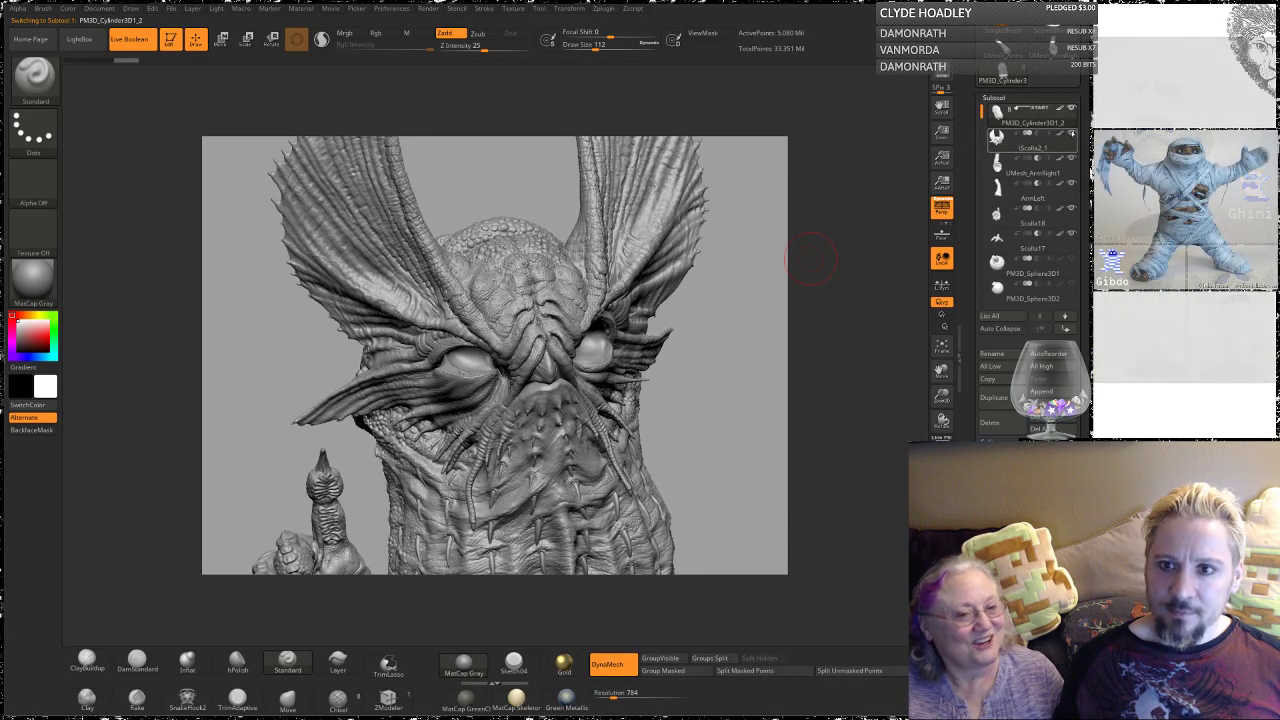
{"action": "mouse_move", "coordinate": [724, 262]}
{"action": "left_mouse_down"}
{"action": "mouse_move", "coordinate": [739, 332]}
{"action": "mouse_move", "coordinate": [680, 344]}
{"action": "left_mouse_up"}
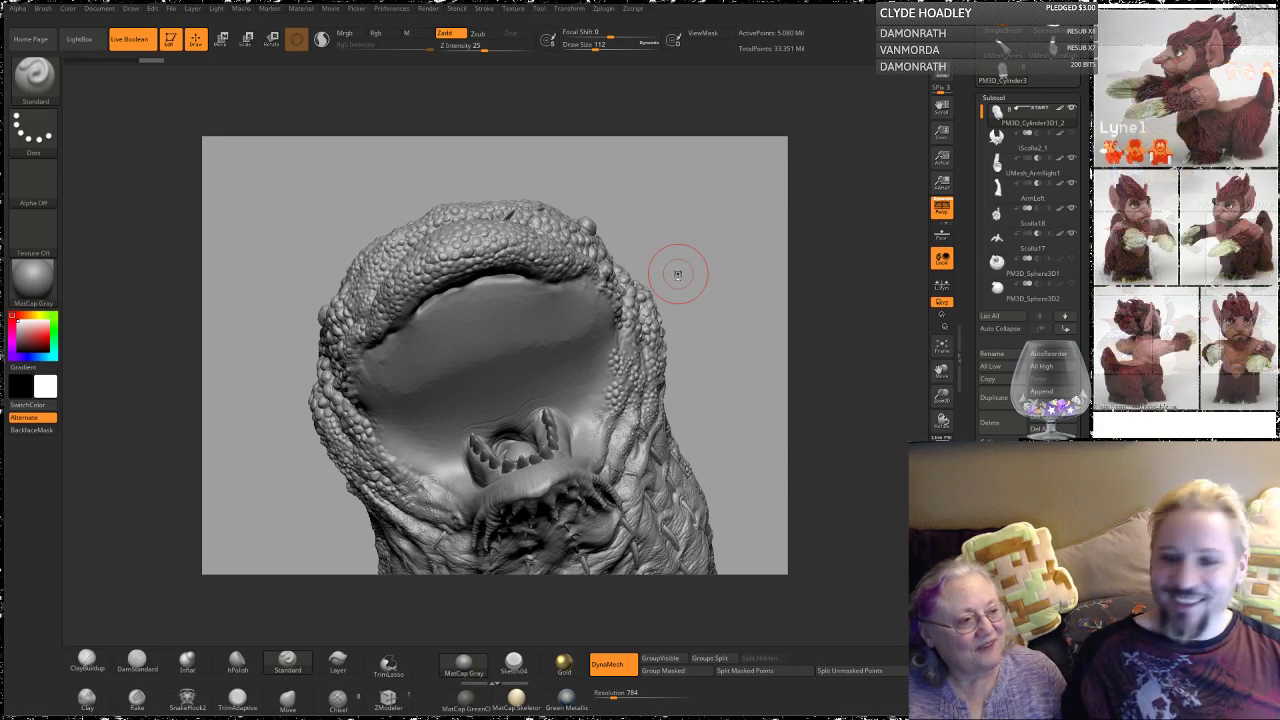
{"action": "mouse_move", "coordinate": [711, 275]}
{"action": "left_mouse_down", "text": "alt"}
{"action": "mouse_move", "coordinate": [709, 261]}
{"action": "mouse_move", "coordinate": [738, 330]}
{"action": "mouse_move", "coordinate": [787, 229]}
{"action": "mouse_move", "coordinate": [784, 150]}
{"action": "mouse_move", "coordinate": [725, 180]}
{"action": "left_mouse_up", "text": "alt"}
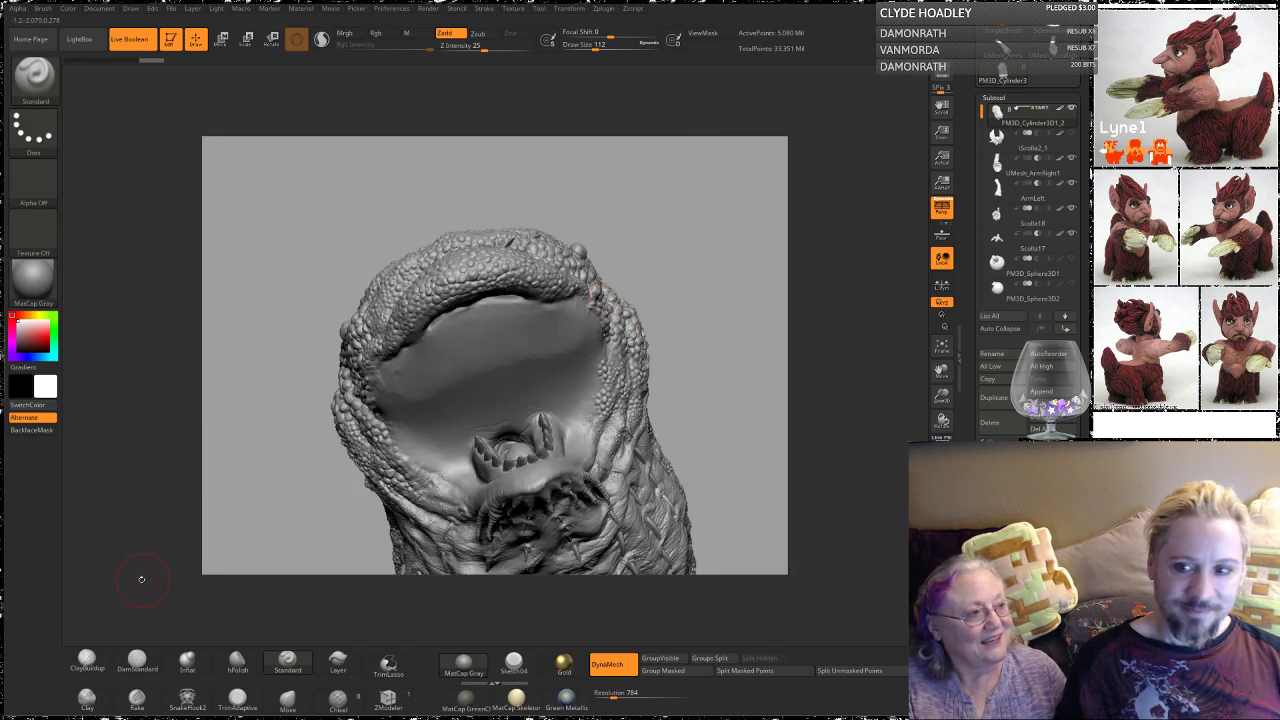
{"action": "left_click", "coordinate": [88, 660]}
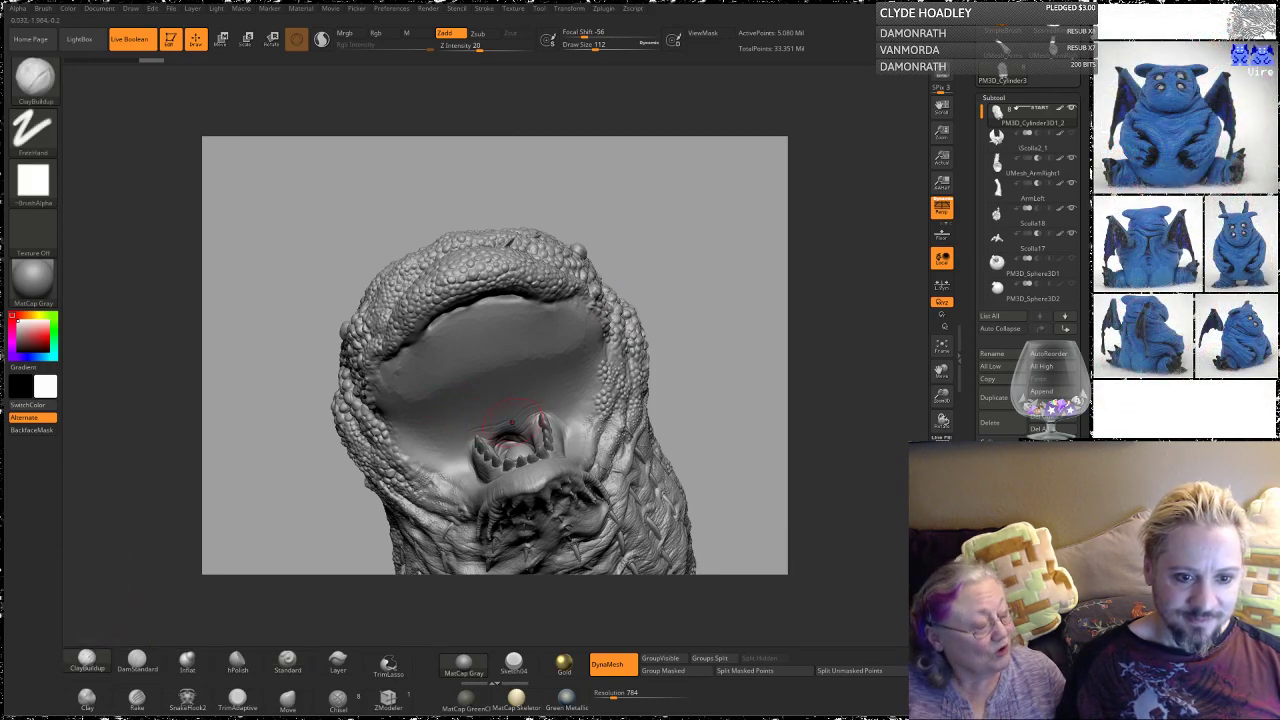
{"action": "mouse_move", "coordinate": [510, 425]}
{"action": "left_mouse_down"}
{"action": "mouse_move", "coordinate": [490, 390]}
{"action": "mouse_move", "coordinate": [512, 424]}
{"action": "mouse_move", "coordinate": [498, 396]}
{"action": "mouse_move", "coordinate": [508, 428]}
{"action": "mouse_move", "coordinate": [480, 405]}
{"action": "mouse_move", "coordinate": [492, 380]}
{"action": "mouse_move", "coordinate": [514, 384]}
{"action": "mouse_move", "coordinate": [510, 418]}
{"action": "mouse_move", "coordinate": [488, 408]}
{"action": "mouse_move", "coordinate": [476, 374]}
{"action": "mouse_move", "coordinate": [527, 386]}
{"action": "left_mouse_up"}
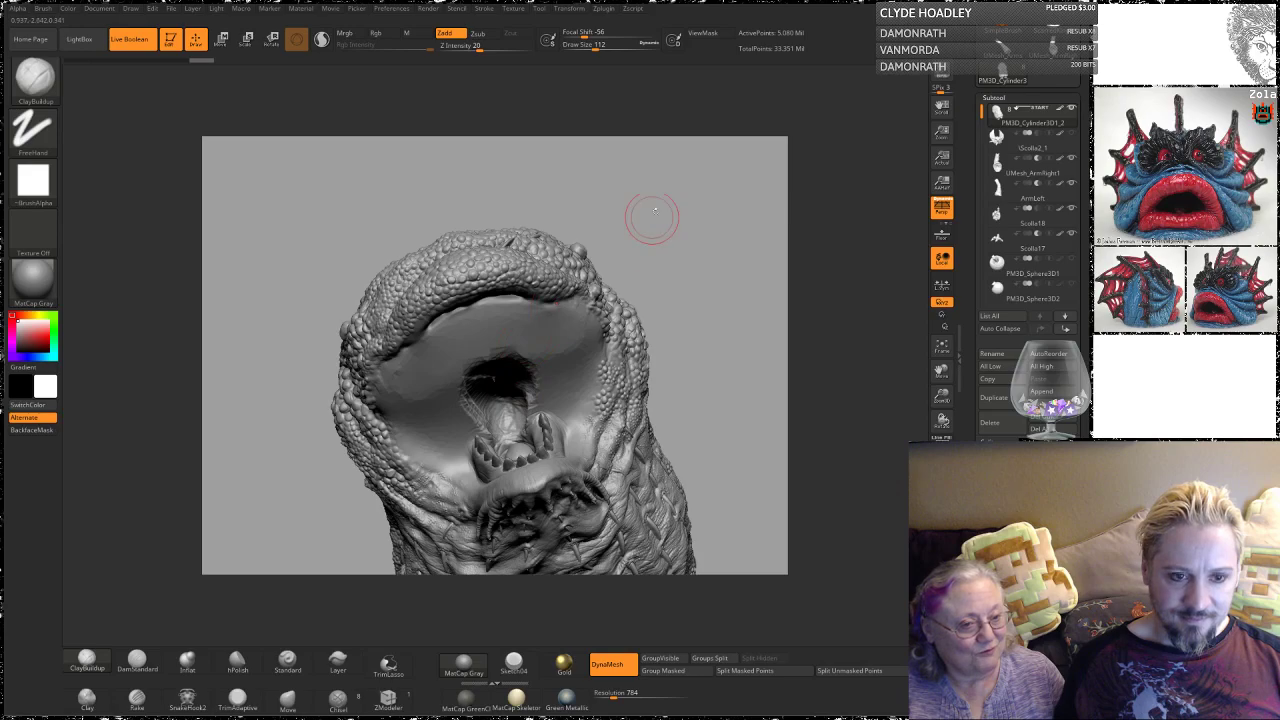
Step: Smooth the carved throat cavity and its rim from the front and both sides
{"action": "mouse_move", "coordinate": [653, 217]}
{"action": "left_mouse_down"}
{"action": "mouse_move", "coordinate": [665, 221]}
{"action": "mouse_move", "coordinate": [644, 281]}
{"action": "mouse_move", "coordinate": [672, 326]}
{"action": "left_mouse_up"}
{"action": "left_click_drag", "start_coordinate": [530, 411], "coordinate": [534, 426], "text": "shift"}
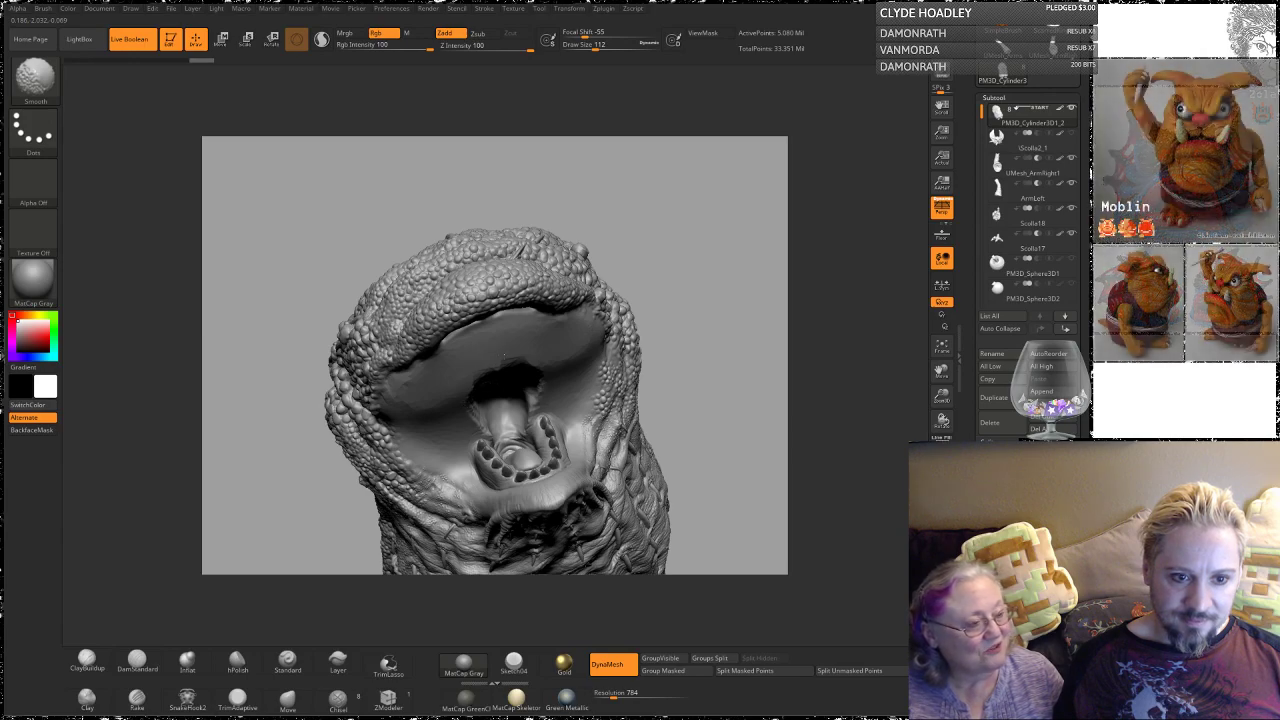
{"action": "mouse_move", "coordinate": [678, 266]}
{"action": "left_mouse_down"}
{"action": "mouse_move", "coordinate": [683, 257]}
{"action": "mouse_move", "coordinate": [662, 262]}
{"action": "left_mouse_up"}
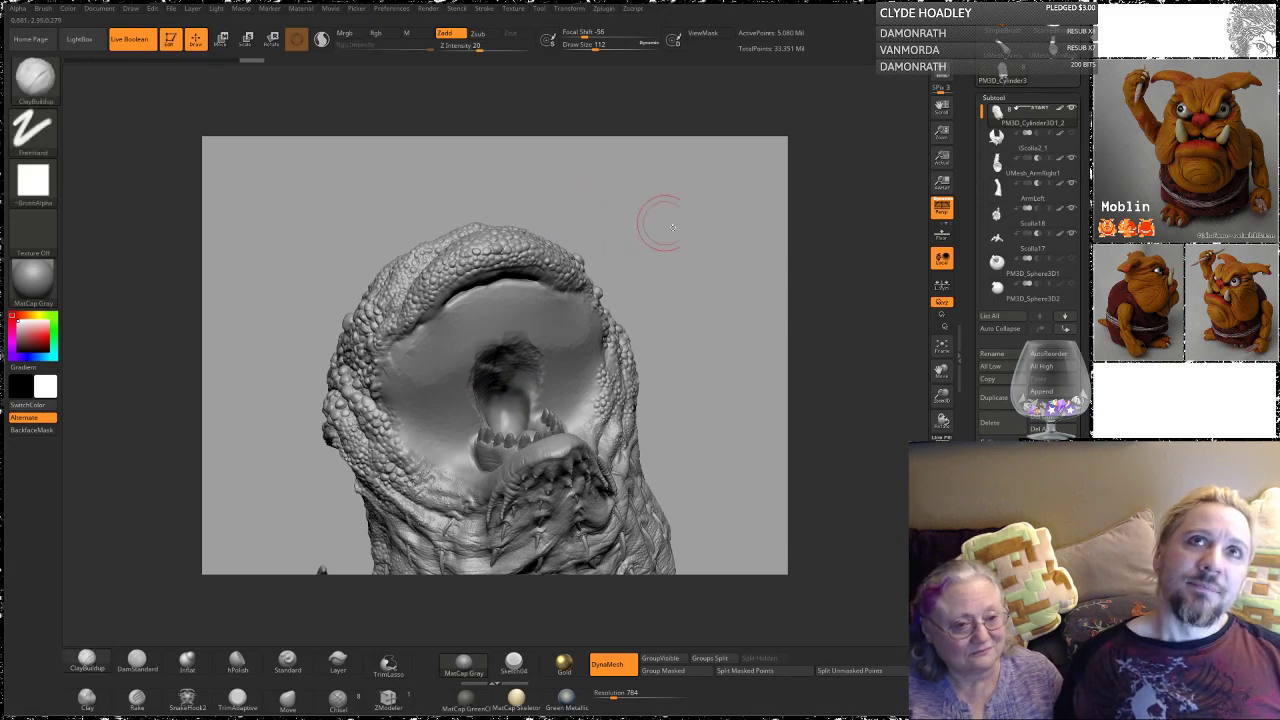
{"action": "mouse_move", "coordinate": [680, 263]}
{"action": "left_mouse_down"}
{"action": "mouse_move", "coordinate": [600, 400]}
{"action": "mouse_move", "coordinate": [480, 410]}
{"action": "left_mouse_up"}
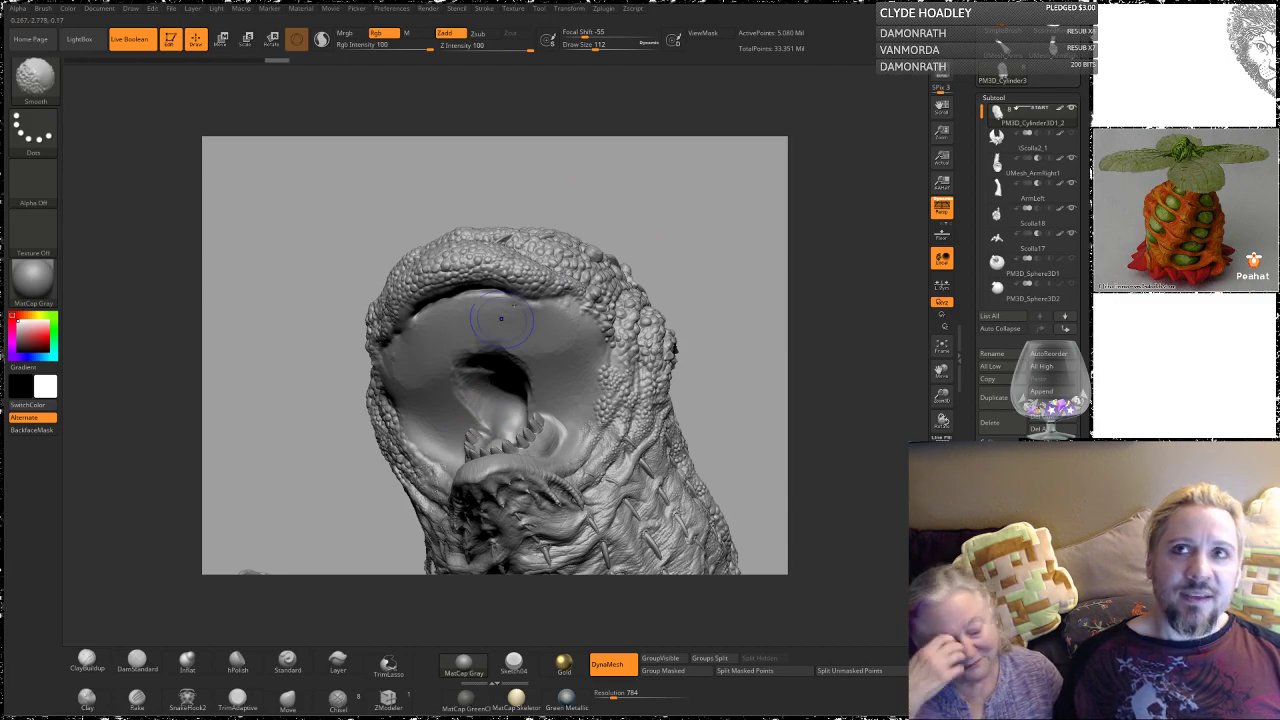
{"action": "mouse_move", "coordinate": [708, 214]}
{"action": "left_mouse_down"}
{"action": "mouse_move", "coordinate": [712, 200]}
{"action": "mouse_move", "coordinate": [733, 203]}
{"action": "left_mouse_up"}
{"action": "key", "text": "shift"}
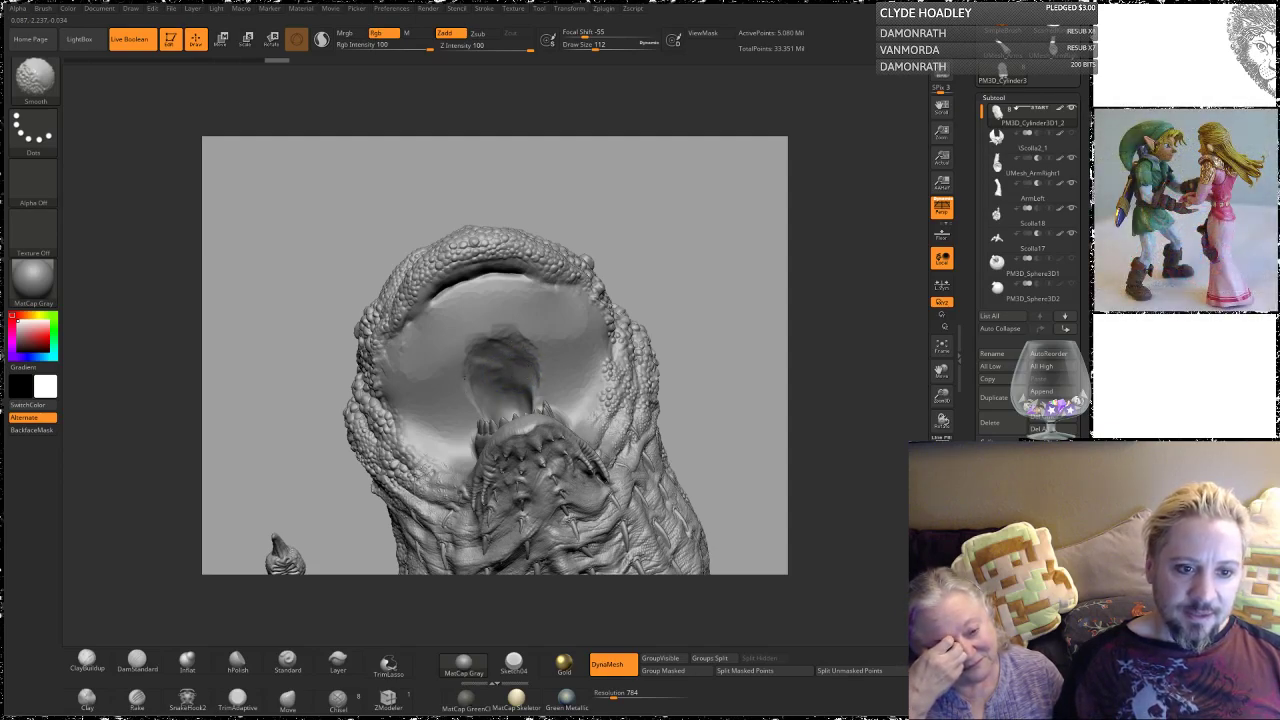
{"action": "left_click_drag", "start_coordinate": [465, 376], "coordinate": [455, 347], "text": "shift"}
Step: Reduce the ClayBuildup draw size to 62 and sculpt folds across the back of the tongue
{"action": "left_click_drag", "start_coordinate": [707, 202], "coordinate": [721, 320]}
{"action": "key", "text": "space"}
{"action": "left_click_drag", "start_coordinate": [501, 417], "coordinate": [498, 420]}
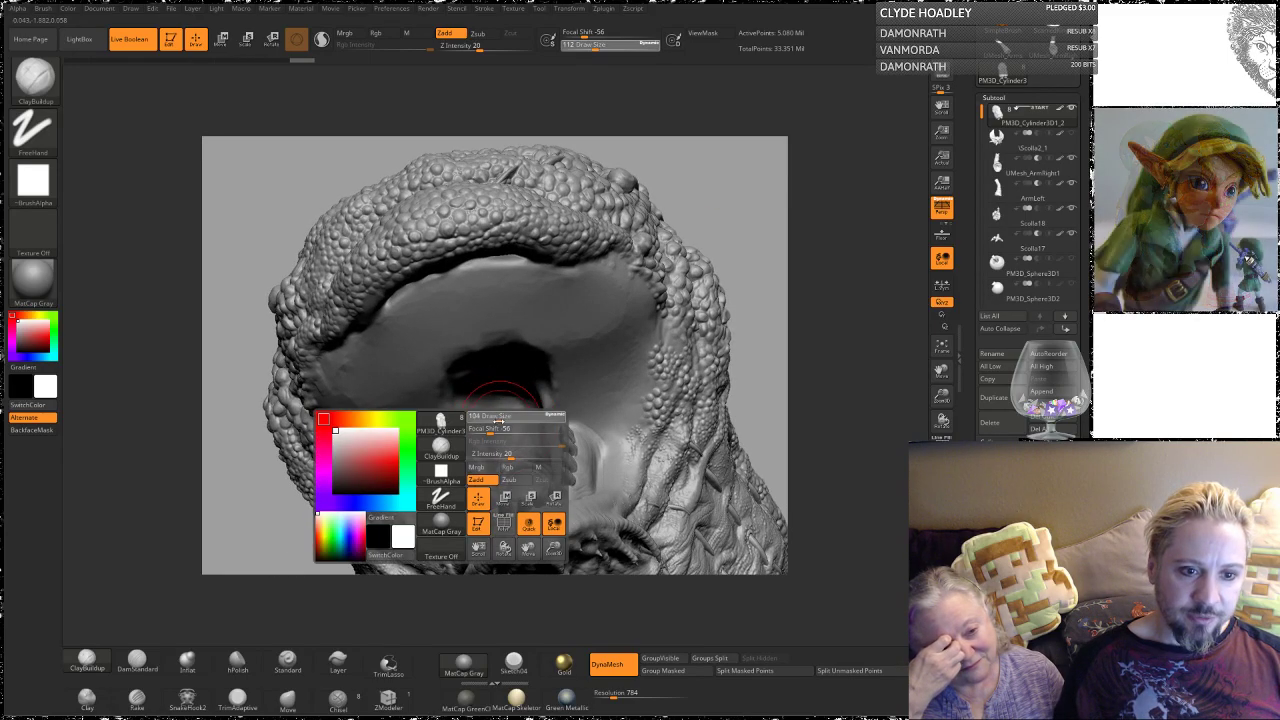
{"action": "key", "text": "shift"}
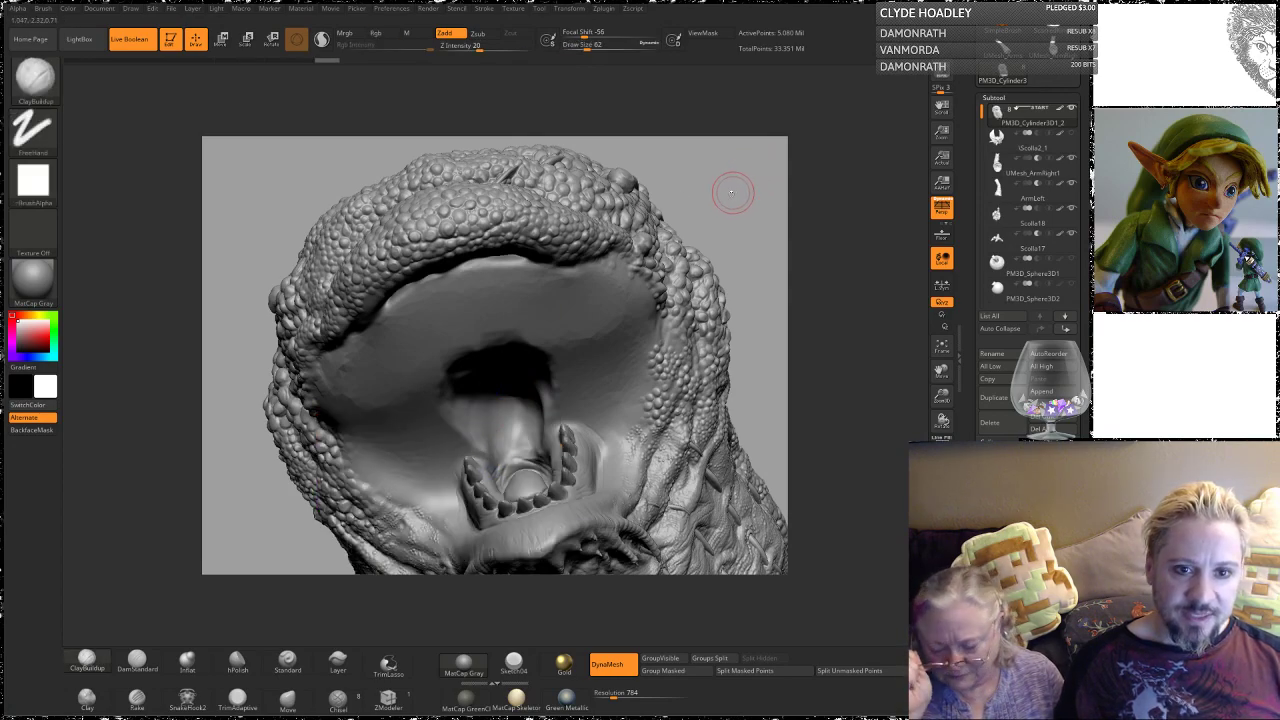
{"action": "left_click_drag", "start_coordinate": [734, 193], "coordinate": [737, 210]}
{"action": "key", "text": "shift"}
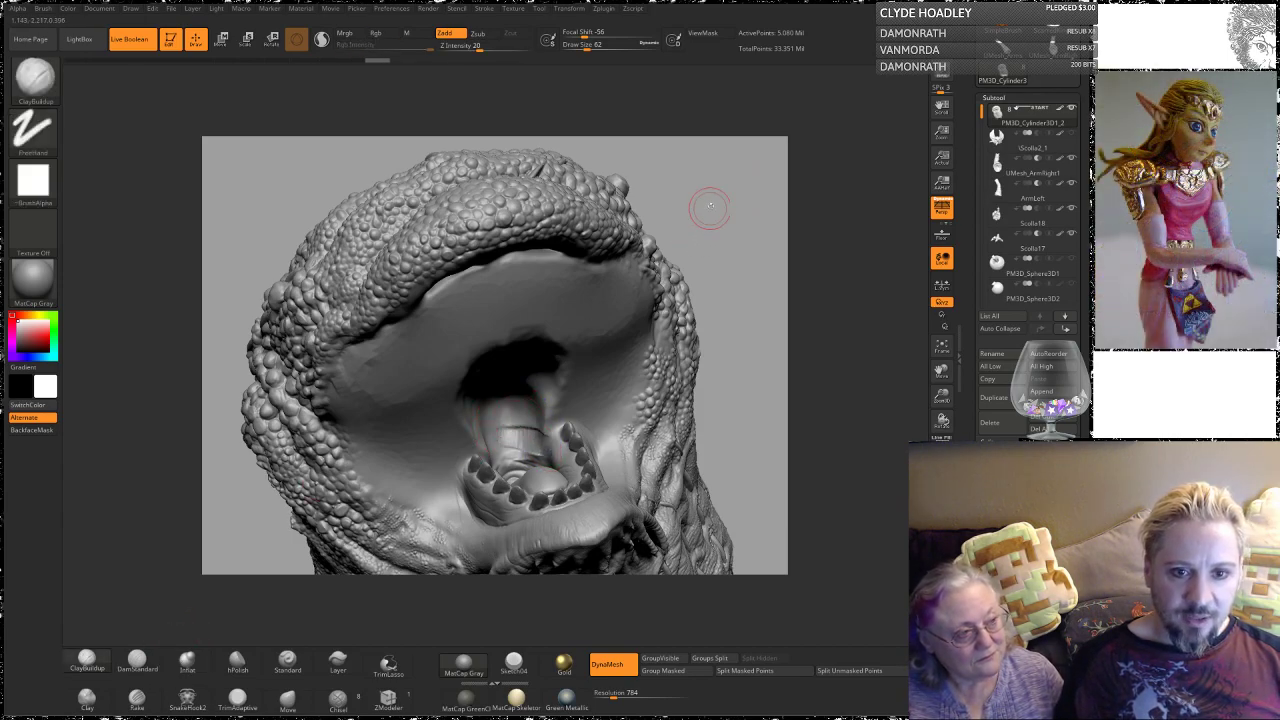
Step: Build up ridges along both edges of the tongue where it enters the throat opening
{"action": "mouse_move", "coordinate": [709, 209]}
{"action": "left_mouse_down"}
{"action": "mouse_move", "coordinate": [686, 215]}
{"action": "mouse_move", "coordinate": [485, 447]}
{"action": "mouse_move", "coordinate": [486, 415]}
{"action": "mouse_move", "coordinate": [508, 400]}
{"action": "left_mouse_up"}
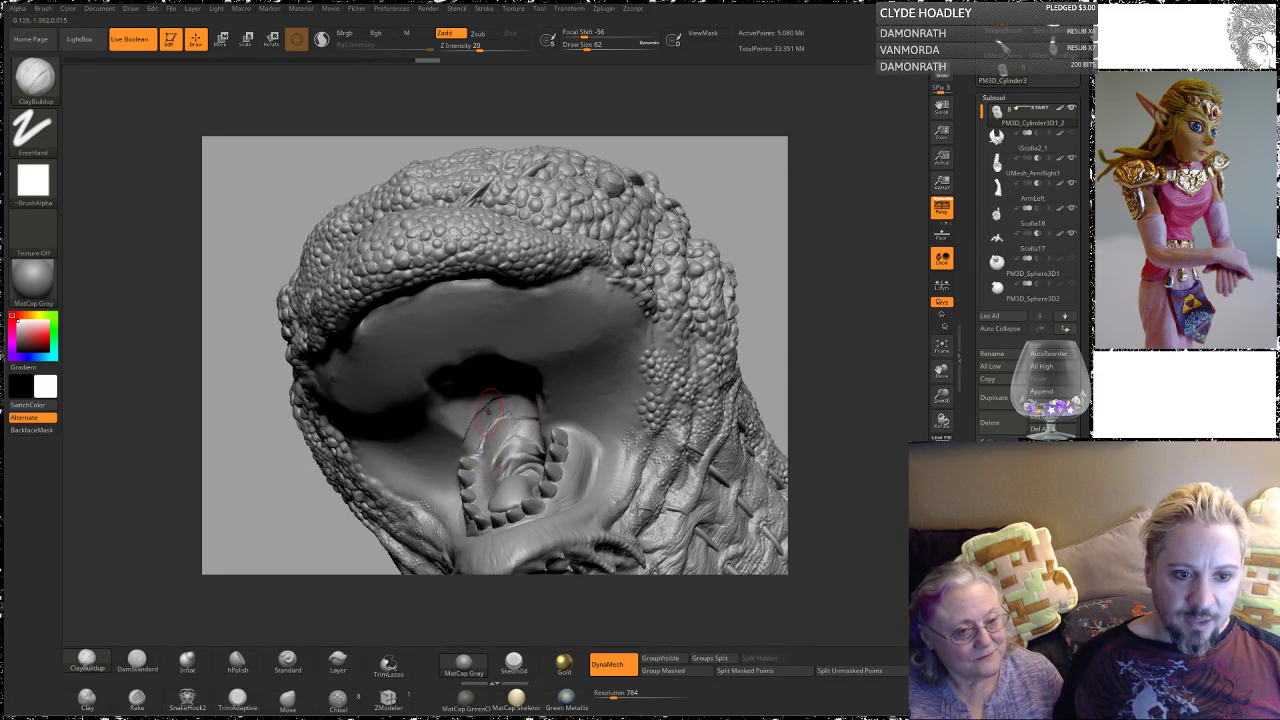
{"action": "left_click_drag", "start_coordinate": [734, 186], "coordinate": [788, 184]}
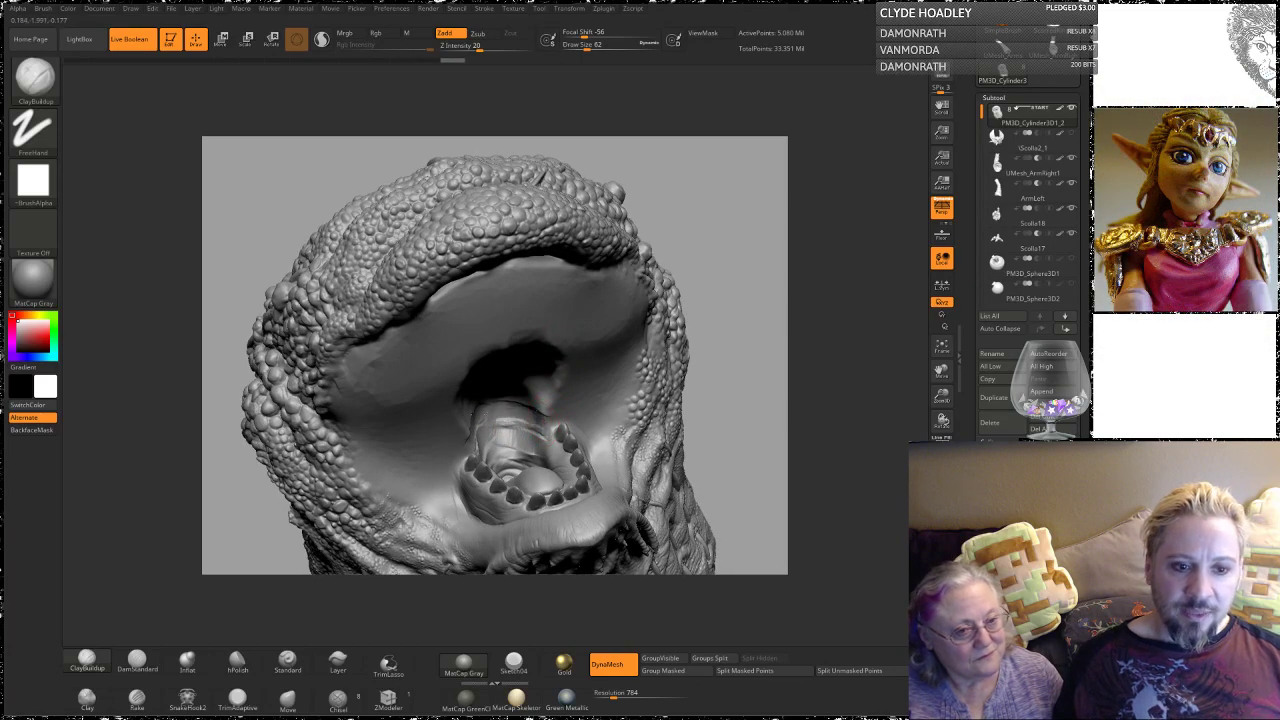
{"action": "left_click_drag", "start_coordinate": [697, 237], "coordinate": [535, 405]}
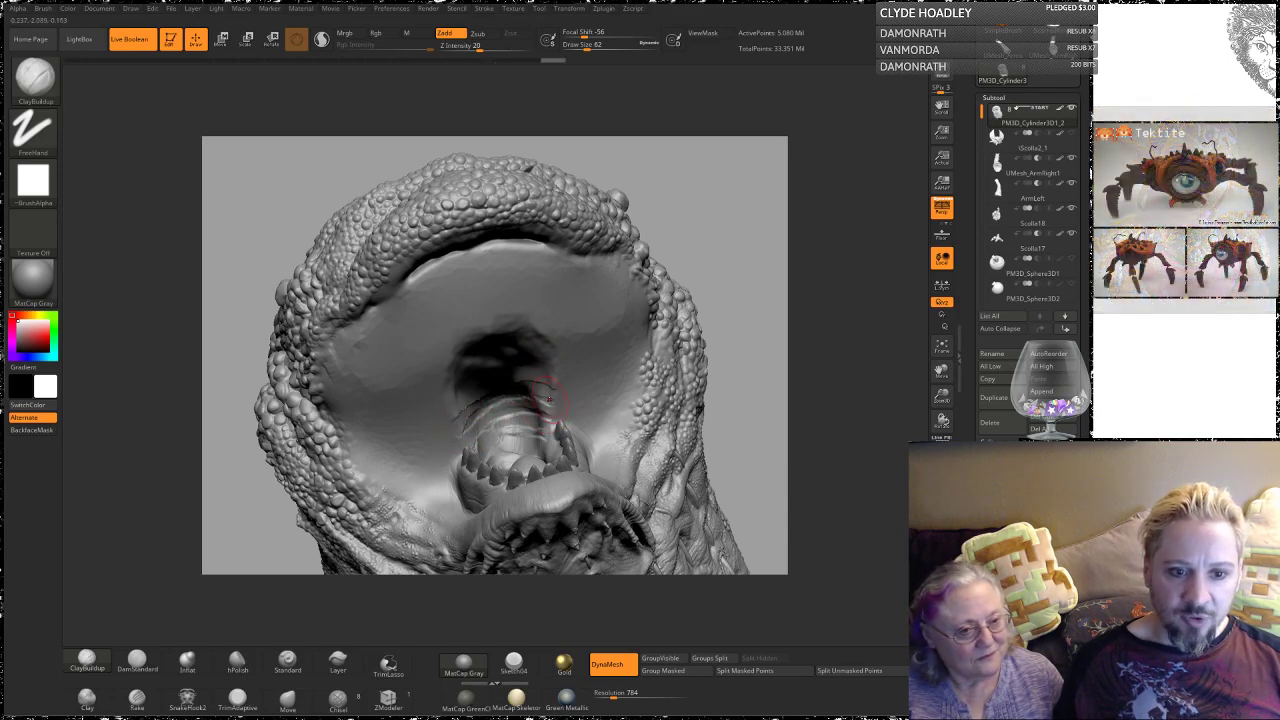
{"action": "key", "text": "shift"}
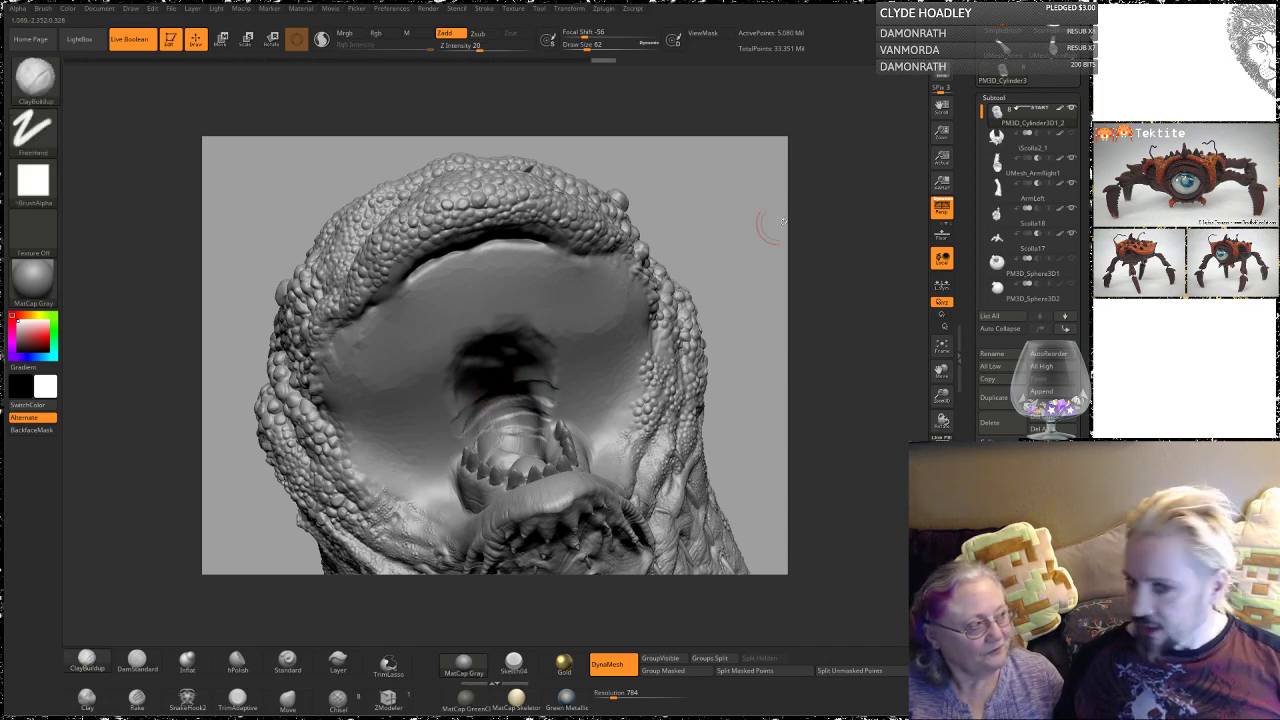
Step: Smooth the folds on the tongue and the throat walls, working from above and below
{"action": "left_click_drag", "start_coordinate": [752, 220], "coordinate": [744, 268]}
{"action": "key", "text": "shift"}
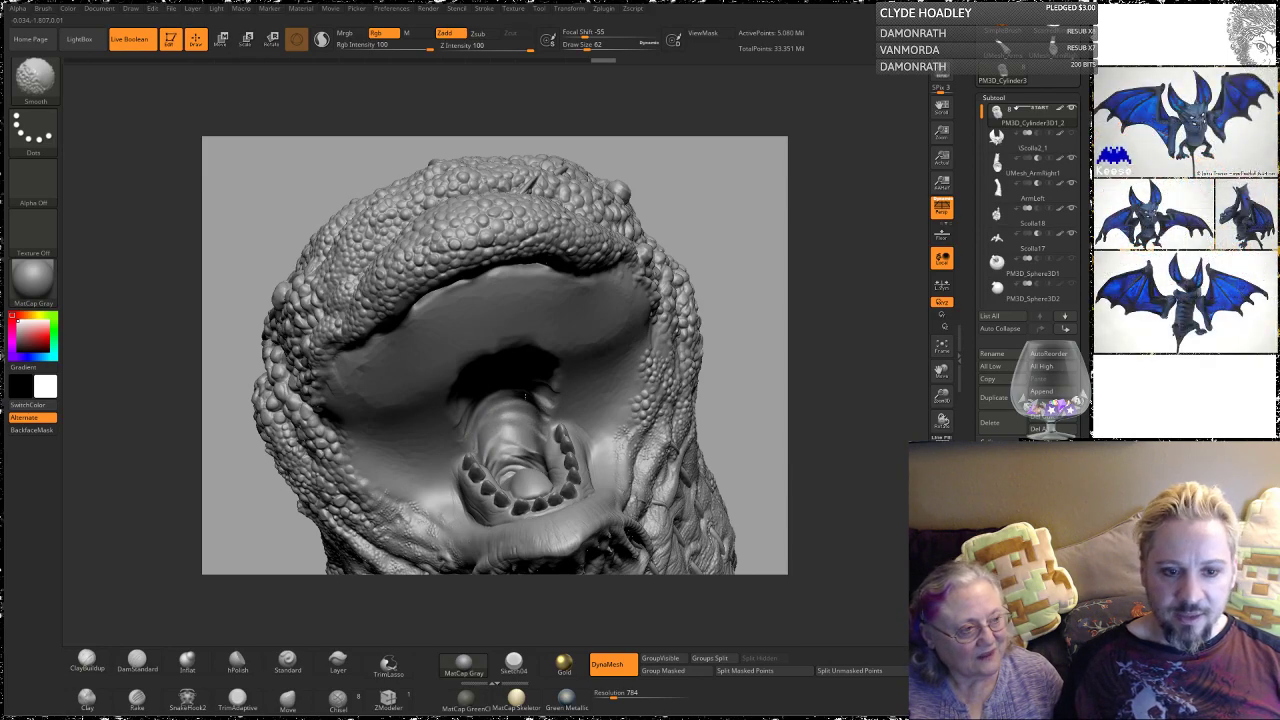
{"action": "left_click_drag", "start_coordinate": [757, 284], "coordinate": [740, 230]}
{"action": "key", "text": "shift"}
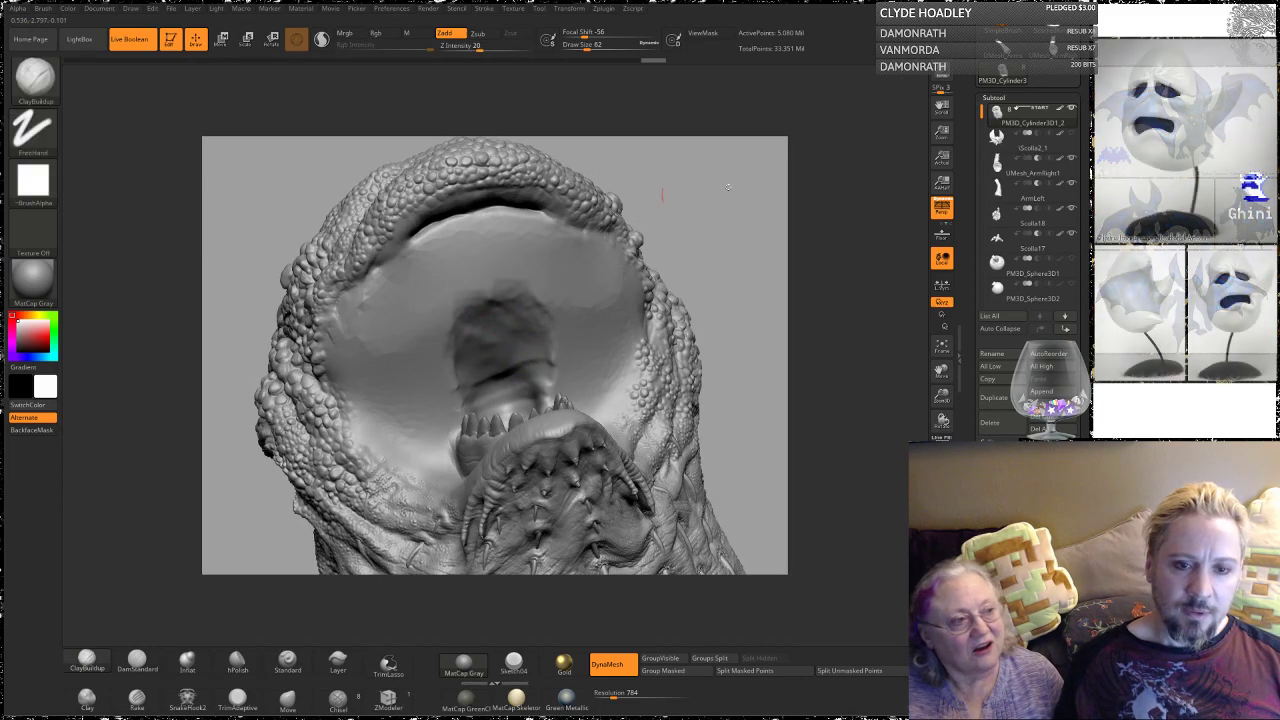
{"action": "left_click_drag", "start_coordinate": [728, 215], "coordinate": [727, 274]}
{"action": "key", "text": "shift"}
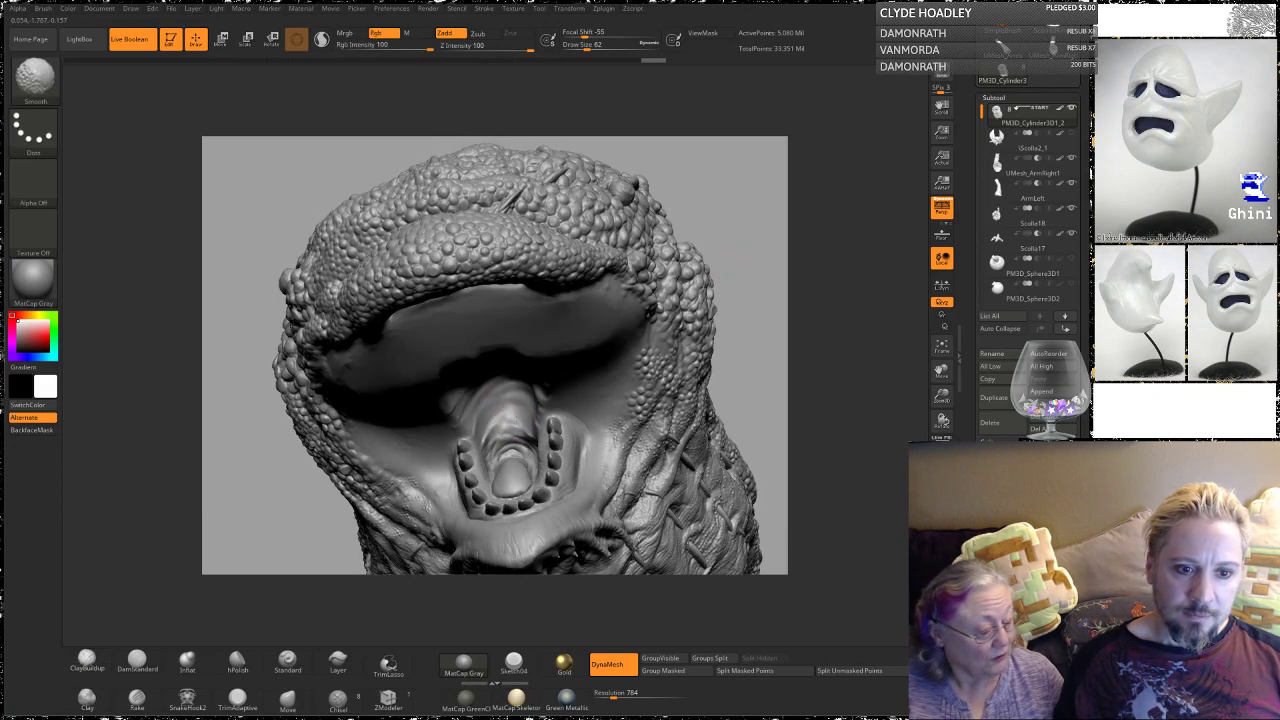
{"action": "left_click_drag", "start_coordinate": [764, 229], "coordinate": [723, 194]}
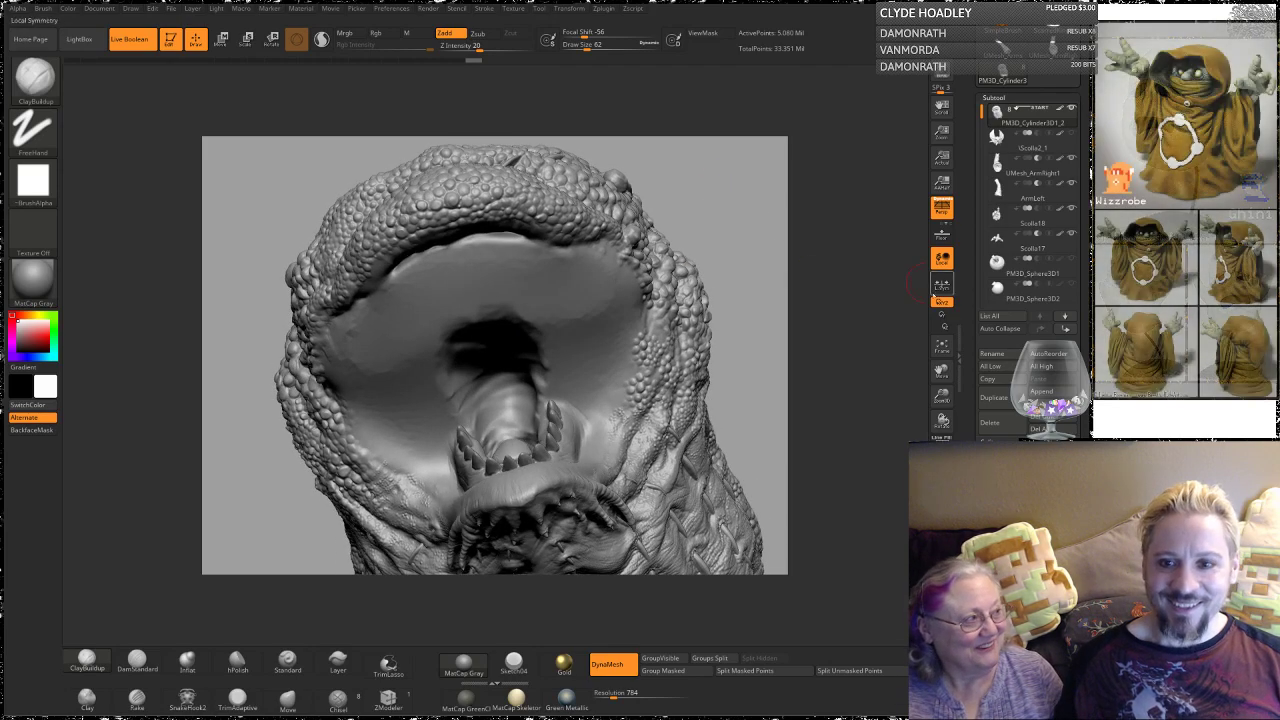
Step: Preview the head subtracted from the body to compare its socket with the sculpted throat
{"action": "mouse_move", "coordinate": [1014, 143]}
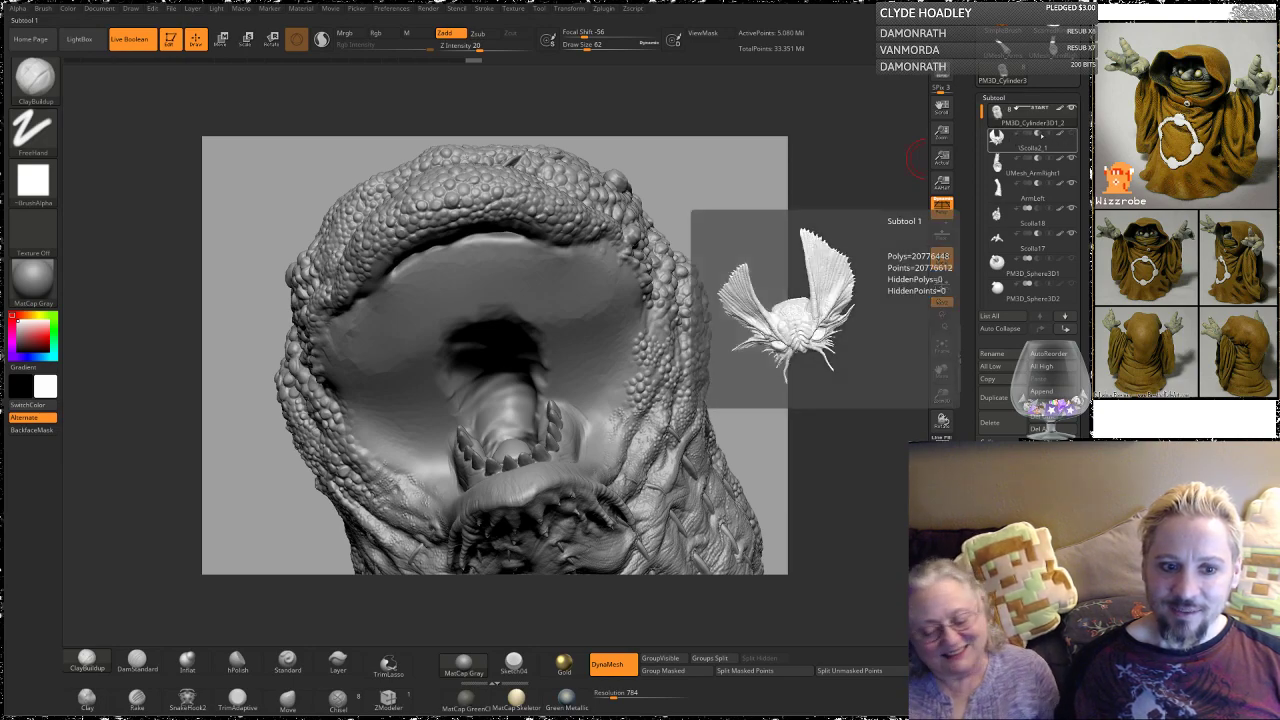
{"action": "key", "text": "ctrl+shift+z"}
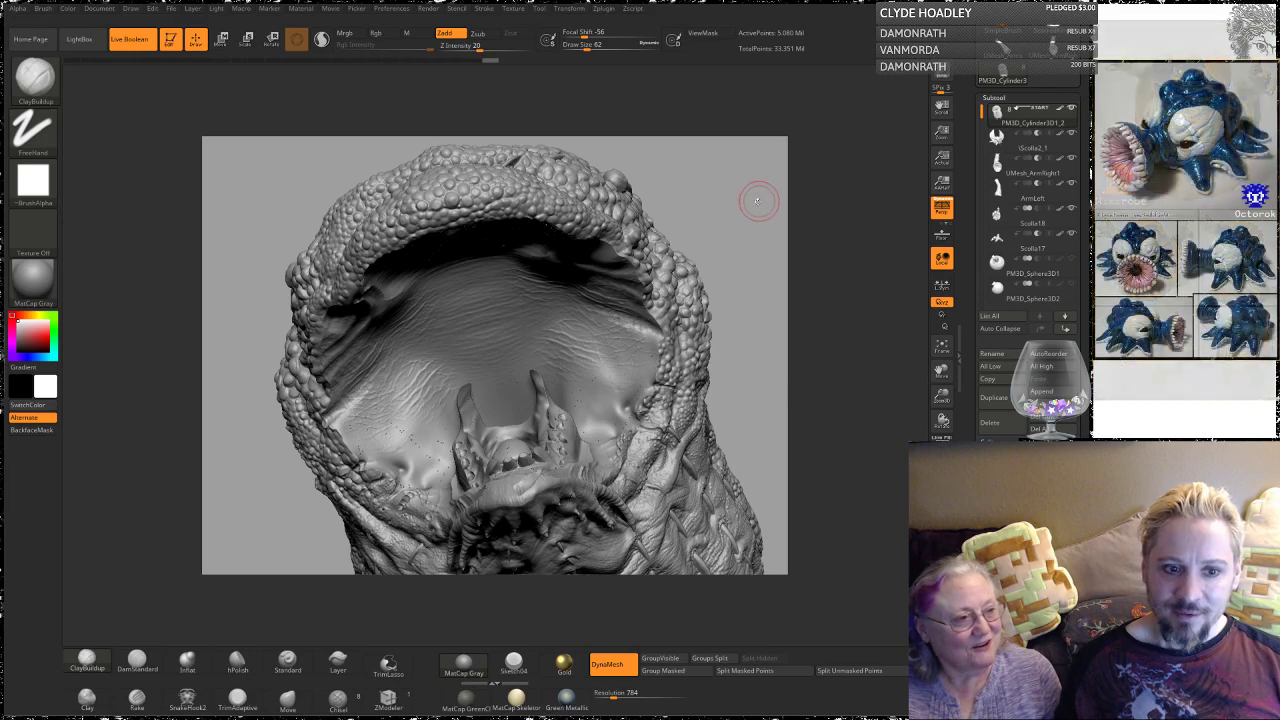
{"action": "mouse_move", "coordinate": [759, 201]}
{"action": "left_mouse_down"}
{"action": "mouse_move", "coordinate": [766, 234]}
{"action": "mouse_move", "coordinate": [735, 251]}
{"action": "mouse_move", "coordinate": [735, 232]}
{"action": "mouse_move", "coordinate": [761, 234]}
{"action": "mouse_move", "coordinate": [749, 261]}
{"action": "mouse_move", "coordinate": [748, 236]}
{"action": "mouse_move", "coordinate": [737, 238]}
{"action": "mouse_move", "coordinate": [768, 212]}
{"action": "mouse_move", "coordinate": [725, 205]}
{"action": "left_mouse_up"}
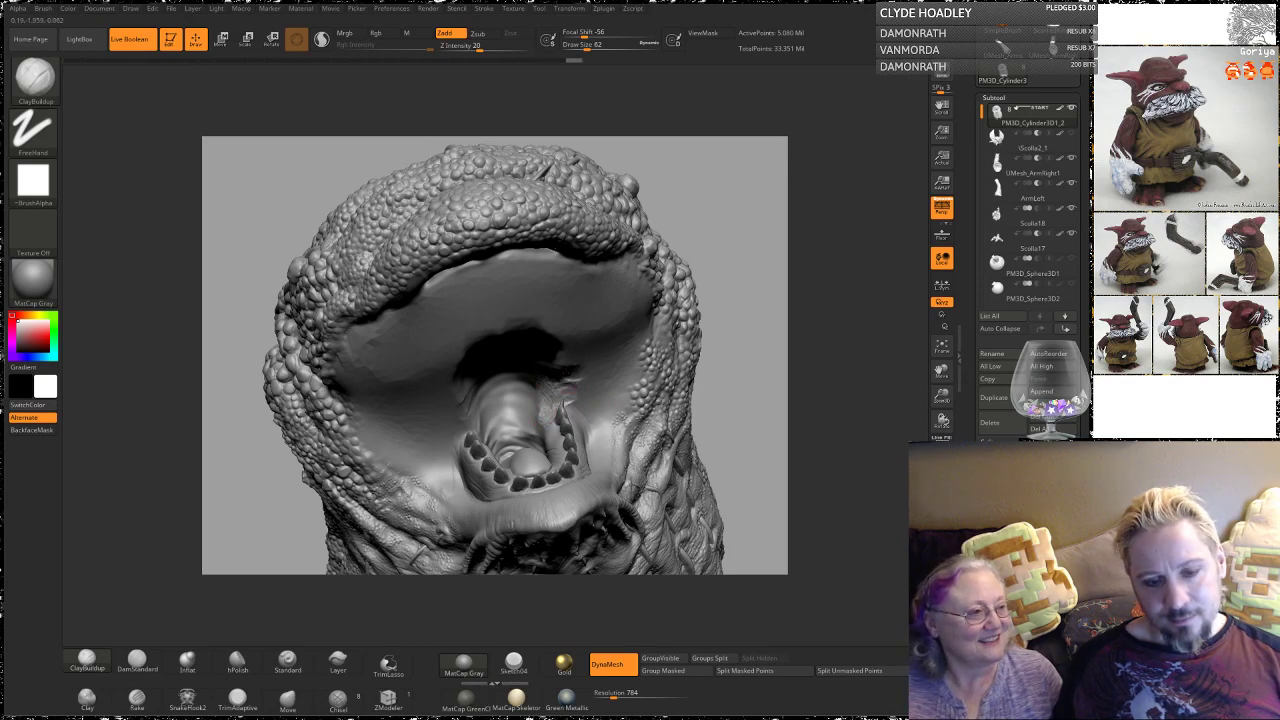
Step: Sculpt stretched tissue strands between the throat walls and both sides of the tongue with ClayBuildup
{"action": "left_click_drag", "start_coordinate": [727, 239], "coordinate": [485, 410]}
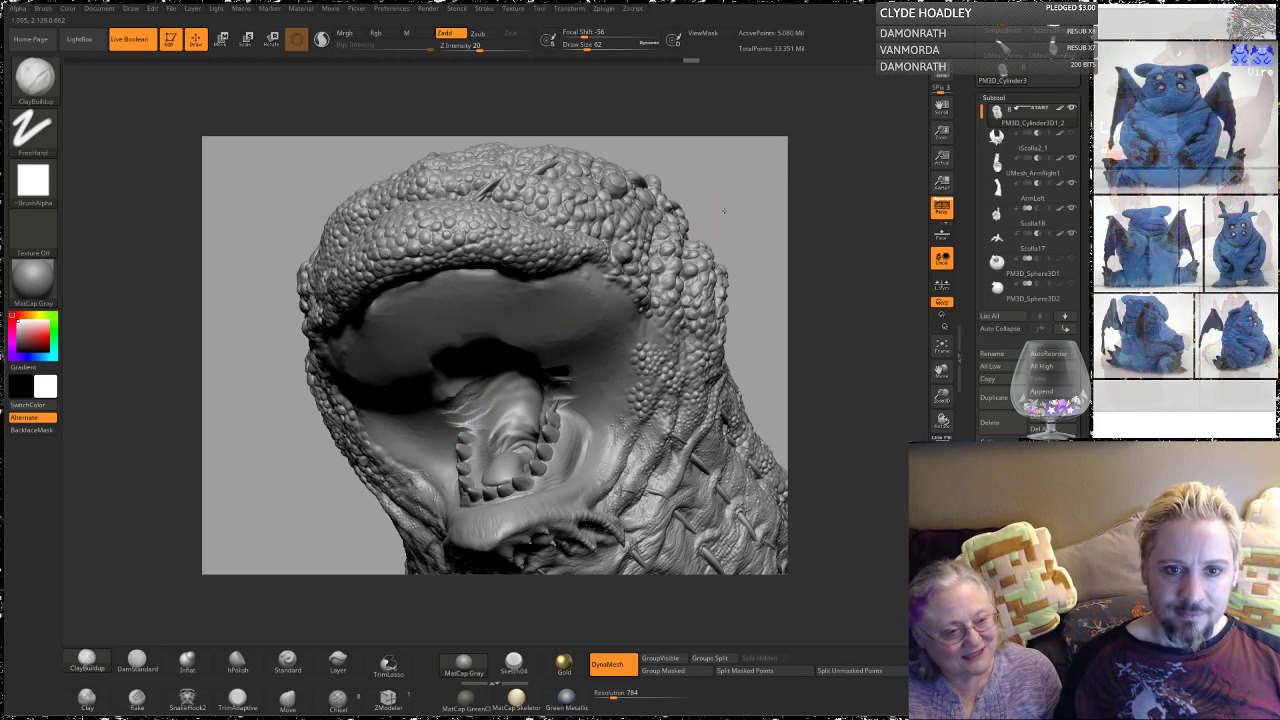
{"action": "left_click_drag", "start_coordinate": [724, 210], "coordinate": [708, 168]}
{"action": "mouse_move", "coordinate": [468, 390]}
{"action": "left_mouse_down"}
{"action": "mouse_move", "coordinate": [440, 402]}
{"action": "mouse_move", "coordinate": [486, 375]}
{"action": "mouse_move", "coordinate": [438, 408]}
{"action": "left_mouse_up"}
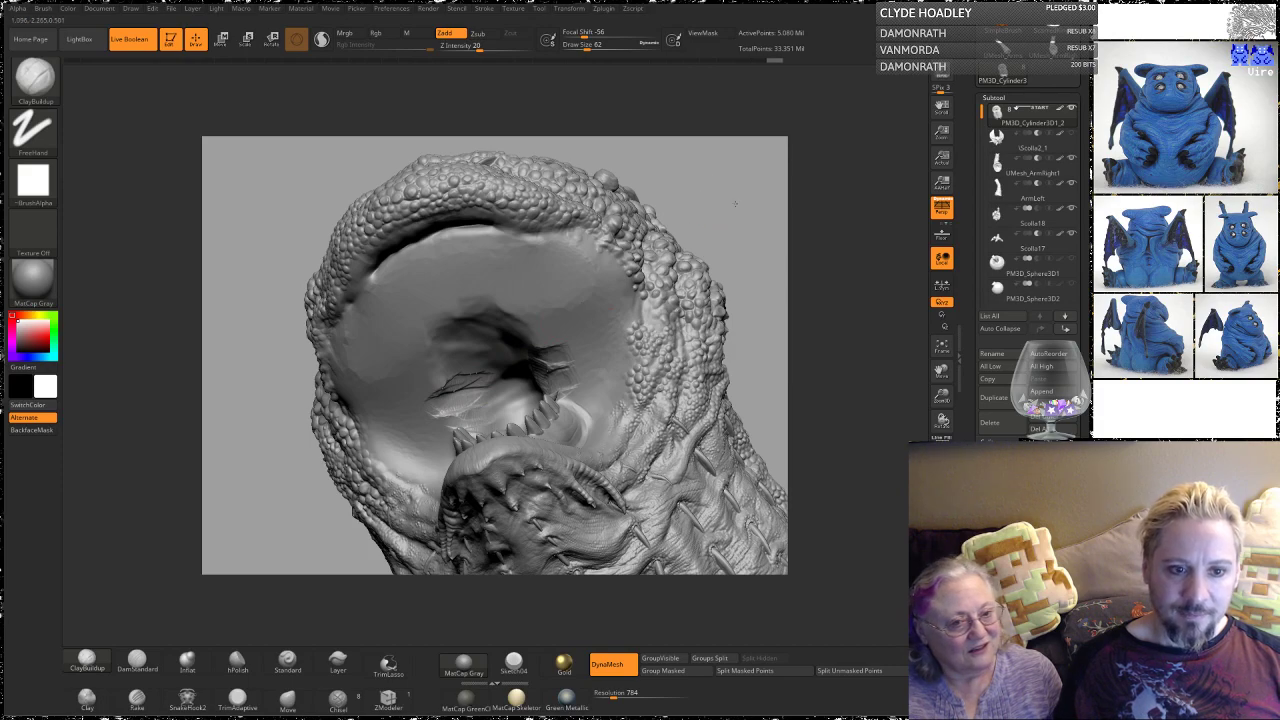
{"action": "mouse_move", "coordinate": [702, 219]}
{"action": "left_mouse_down"}
{"action": "mouse_move", "coordinate": [465, 425]}
{"action": "mouse_move", "coordinate": [441, 416]}
{"action": "left_mouse_up"}
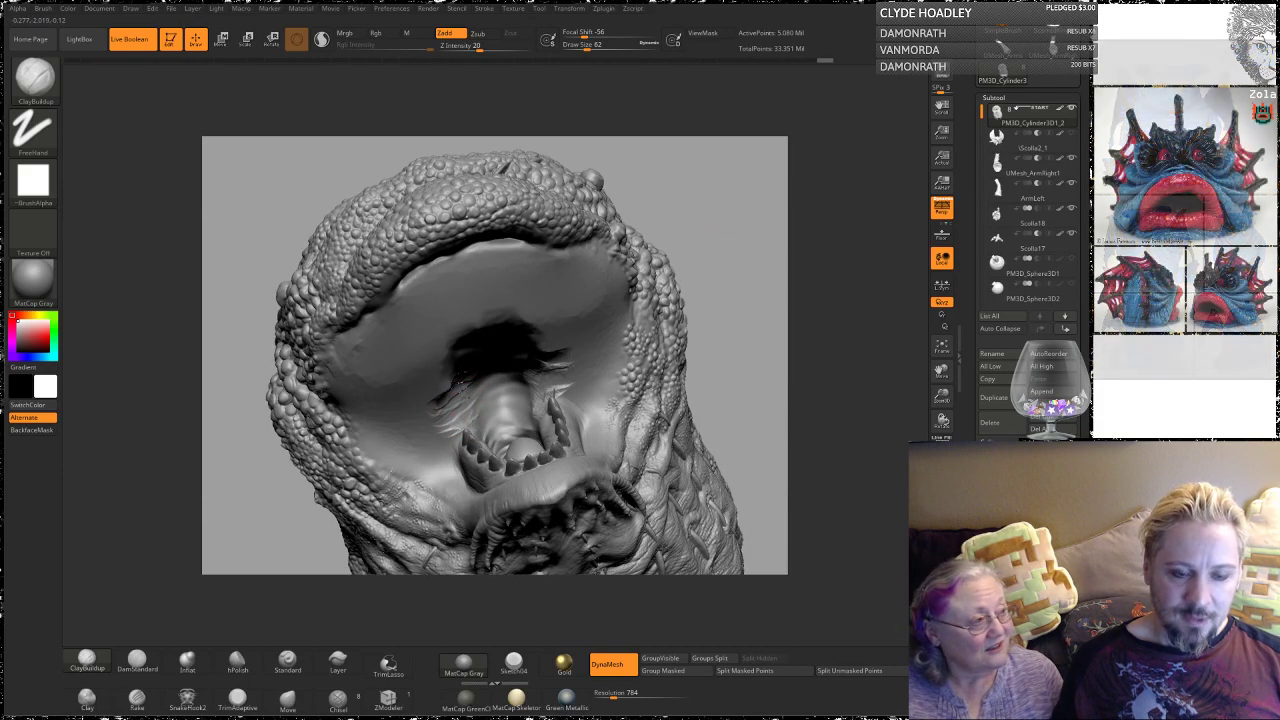
{"action": "left_click_drag", "start_coordinate": [742, 188], "coordinate": [529, 402]}
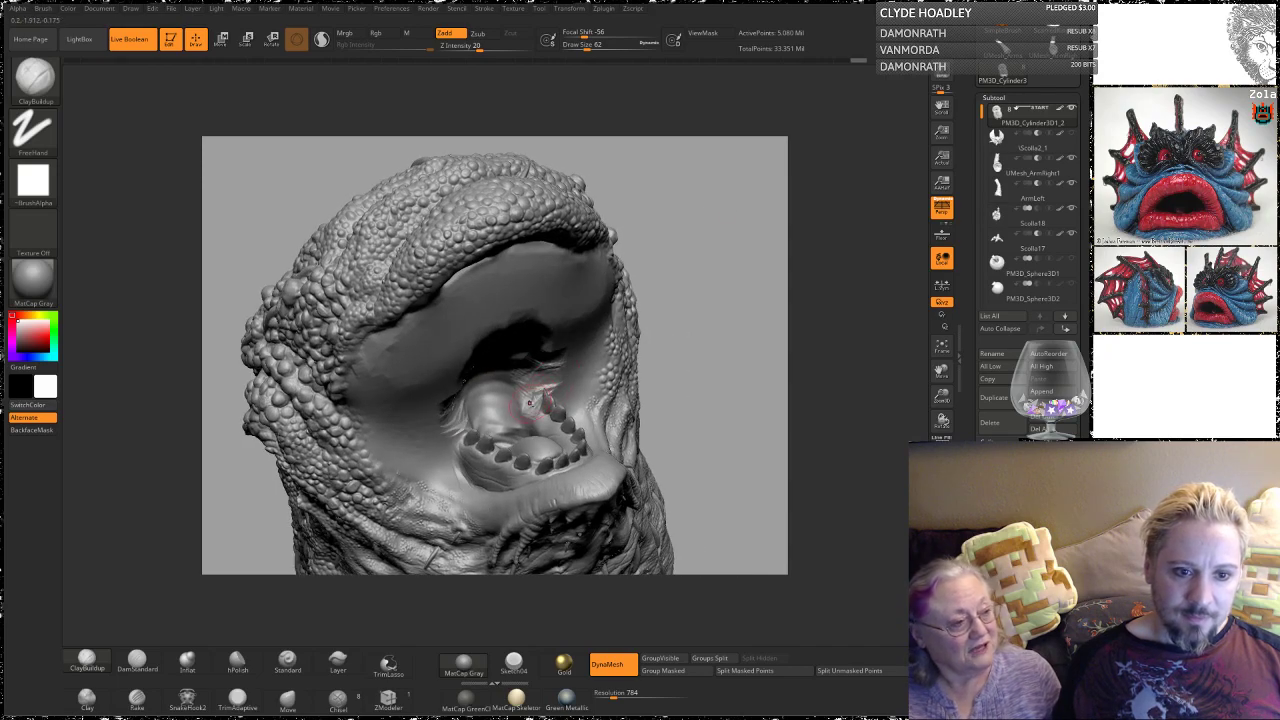
Step: Reduce the draw size to 23 and refine the tissue between the throat wall and the last right-hand teeth, smoothing it
{"action": "mouse_move", "coordinate": [718, 289]}
{"action": "left_mouse_down", "text": "alt"}
{"action": "mouse_move", "coordinate": [714, 277]}
{"action": "mouse_move", "coordinate": [731, 342]}
{"action": "left_mouse_up", "text": "alt"}
{"action": "left_click_drag", "start_coordinate": [735, 233], "coordinate": [733, 262]}
{"action": "key", "text": "s"}
{"action": "mouse_move", "coordinate": [580, 403]}
{"action": "left_mouse_down"}
{"action": "mouse_move", "coordinate": [566, 403]}
{"action": "mouse_move", "coordinate": [563, 384]}
{"action": "left_mouse_up"}
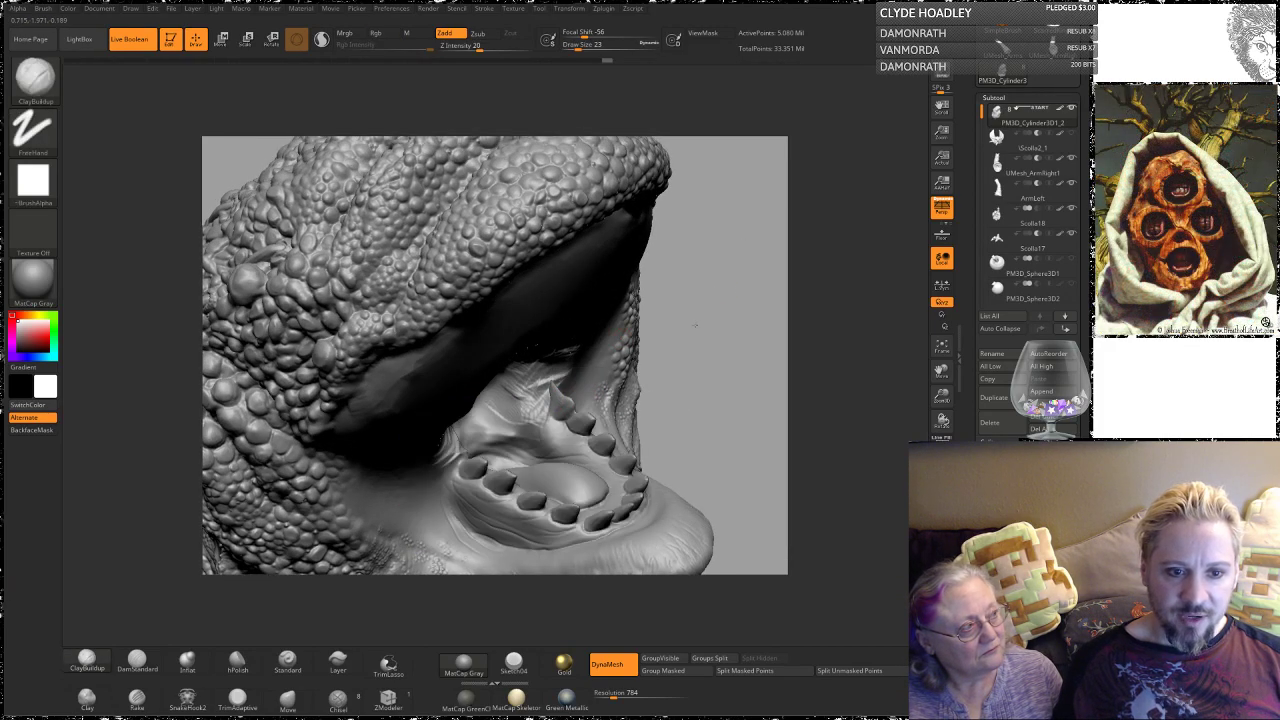
{"action": "left_click_drag", "start_coordinate": [724, 290], "coordinate": [552, 305]}
{"action": "left_click_drag", "start_coordinate": [567, 377], "coordinate": [571, 379], "text": "shift"}
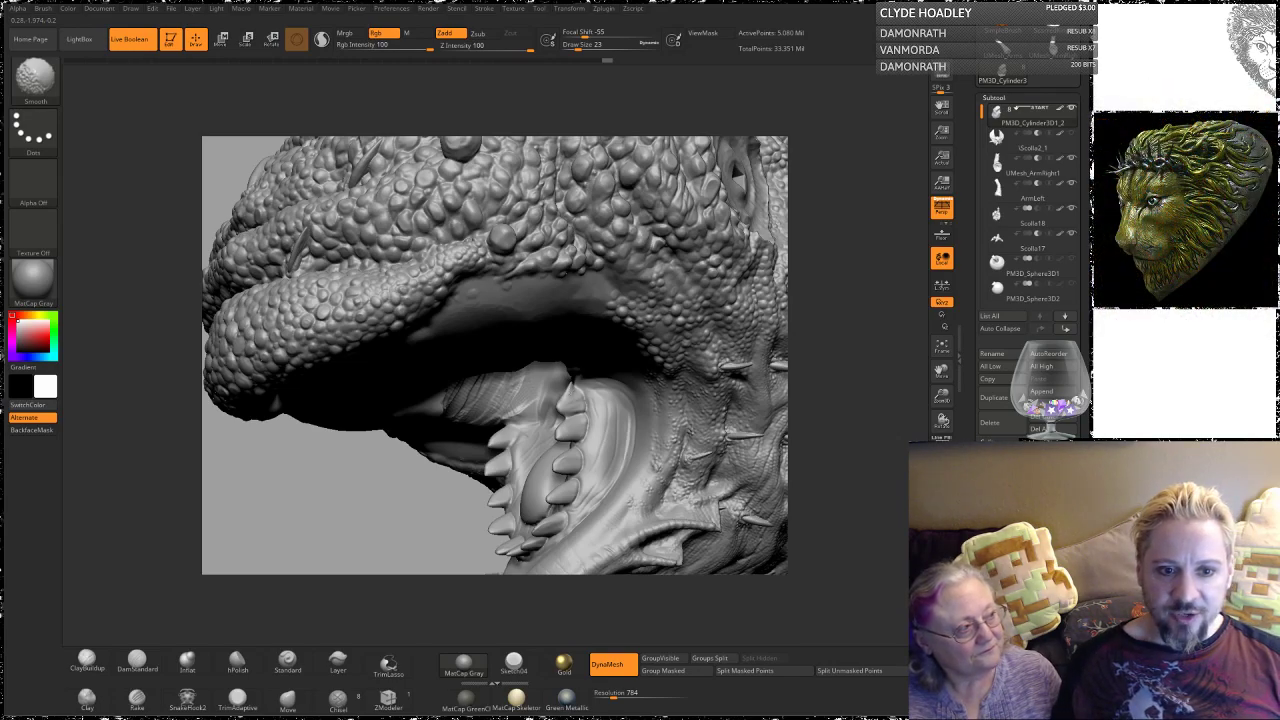
{"action": "left_click_drag", "start_coordinate": [571, 379], "coordinate": [573, 380], "text": "shift"}
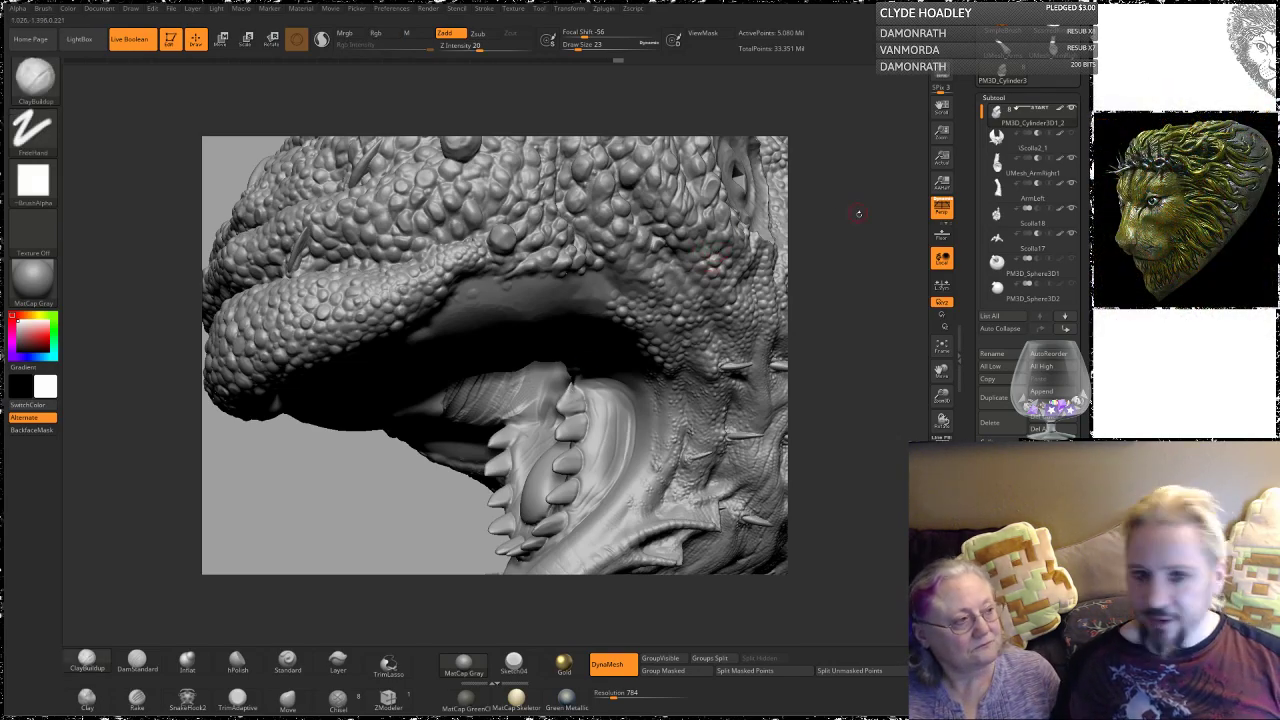
Step: Smooth the fine strands where the throat walls meet the ends of the lower tooth row on both sides
{"action": "left_click_drag", "start_coordinate": [860, 238], "coordinate": [832, 251]}
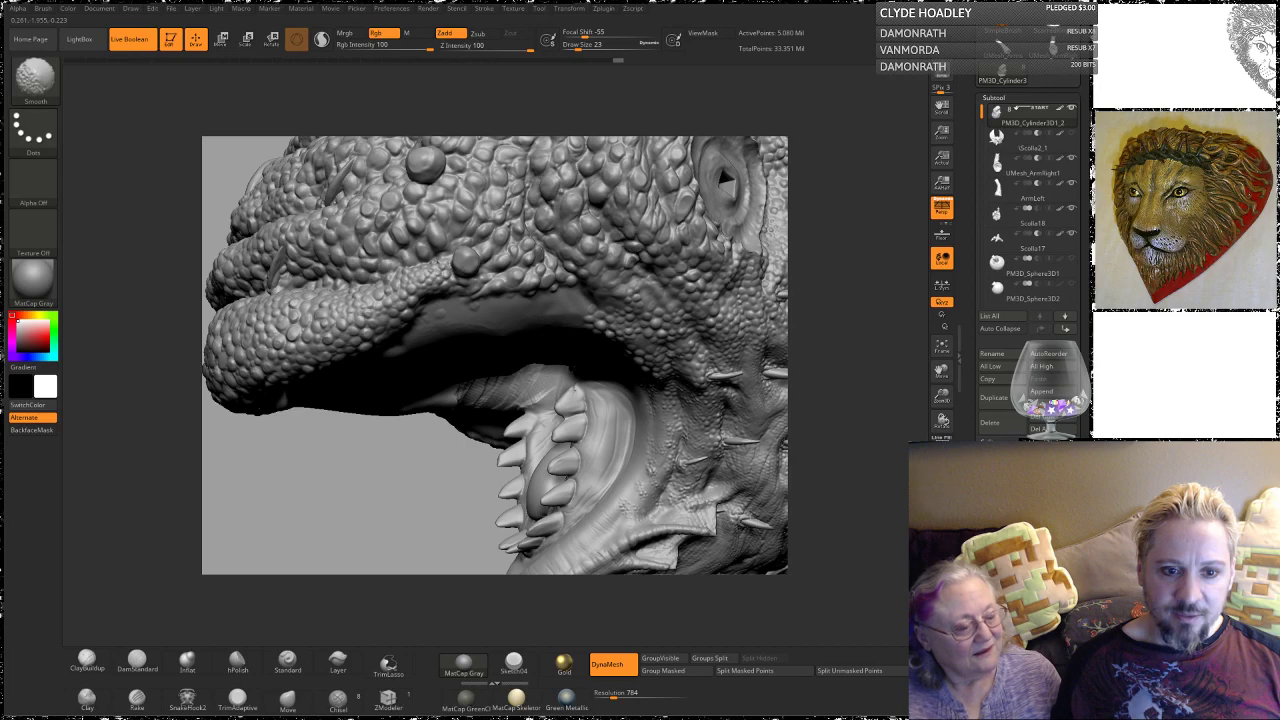
{"action": "key", "text": "shift"}
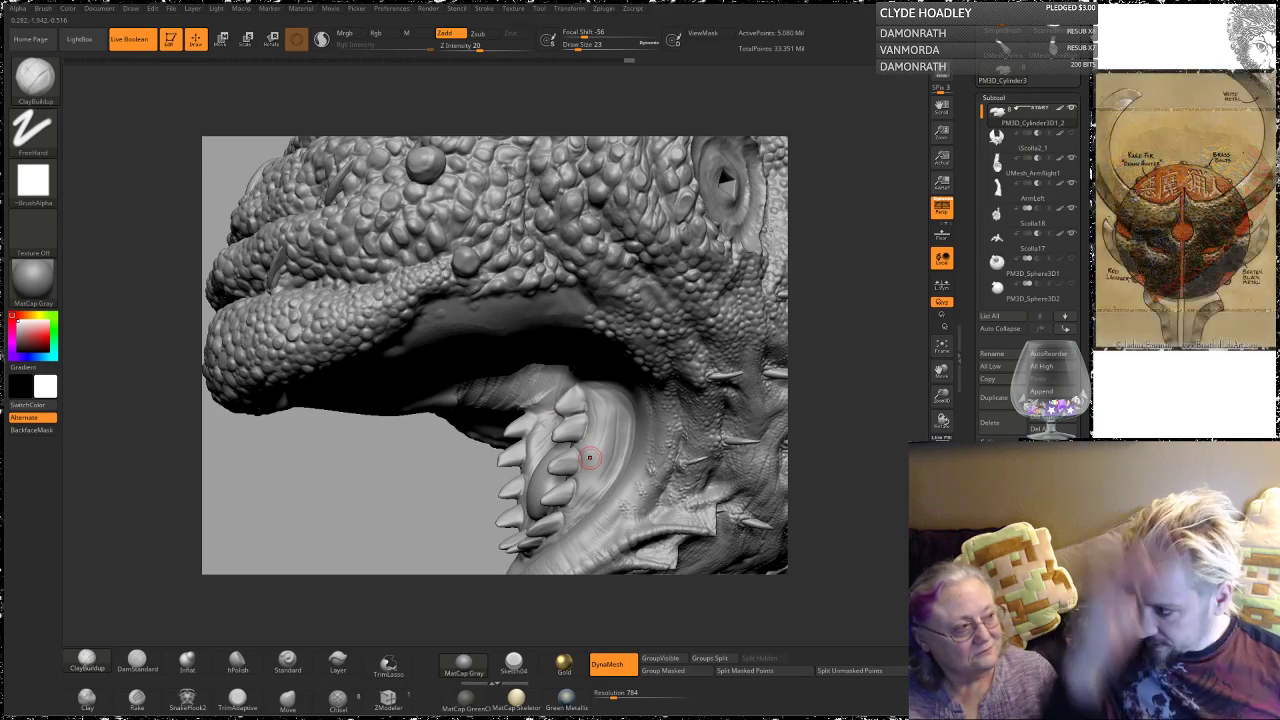
{"action": "key", "text": "shift"}
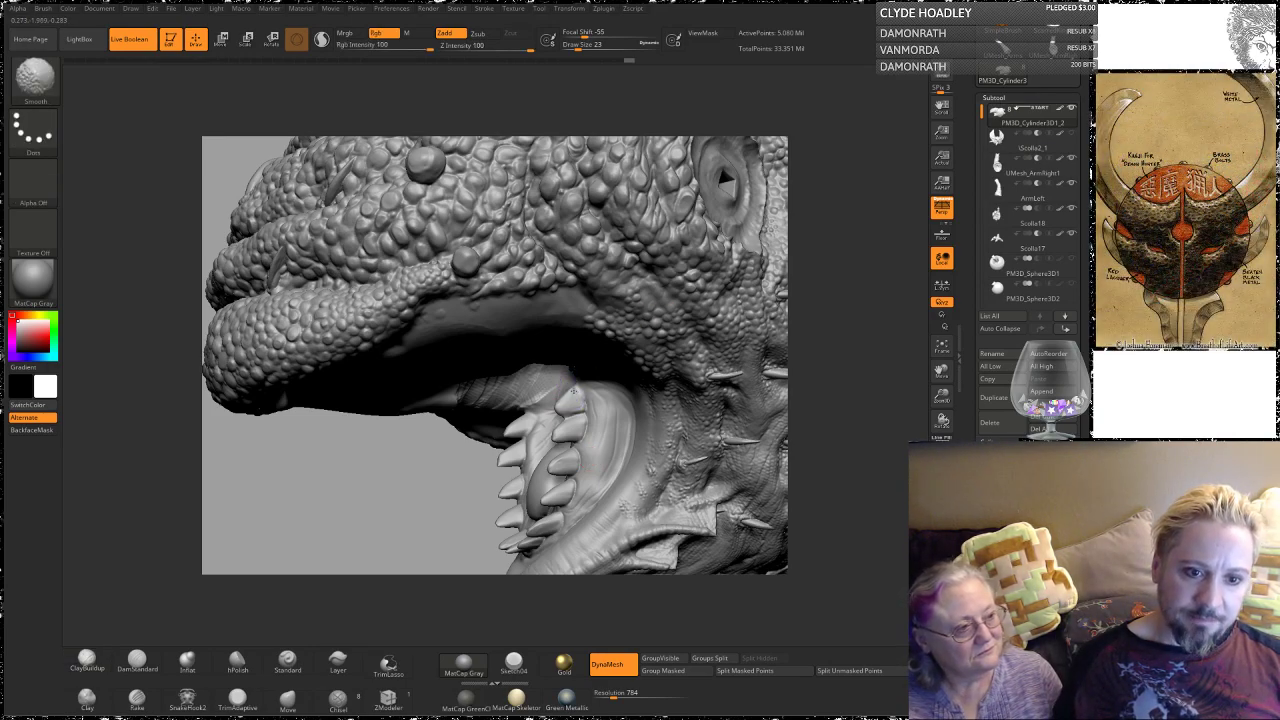
{"action": "left_click_drag", "start_coordinate": [889, 269], "coordinate": [884, 266]}
{"action": "mouse_move", "coordinate": [490, 571]}
{"action": "left_mouse_down"}
{"action": "mouse_move", "coordinate": [868, 266]}
{"action": "mouse_move", "coordinate": [857, 262]}
{"action": "mouse_move", "coordinate": [878, 225]}
{"action": "left_mouse_up"}
{"action": "key", "text": "shift"}
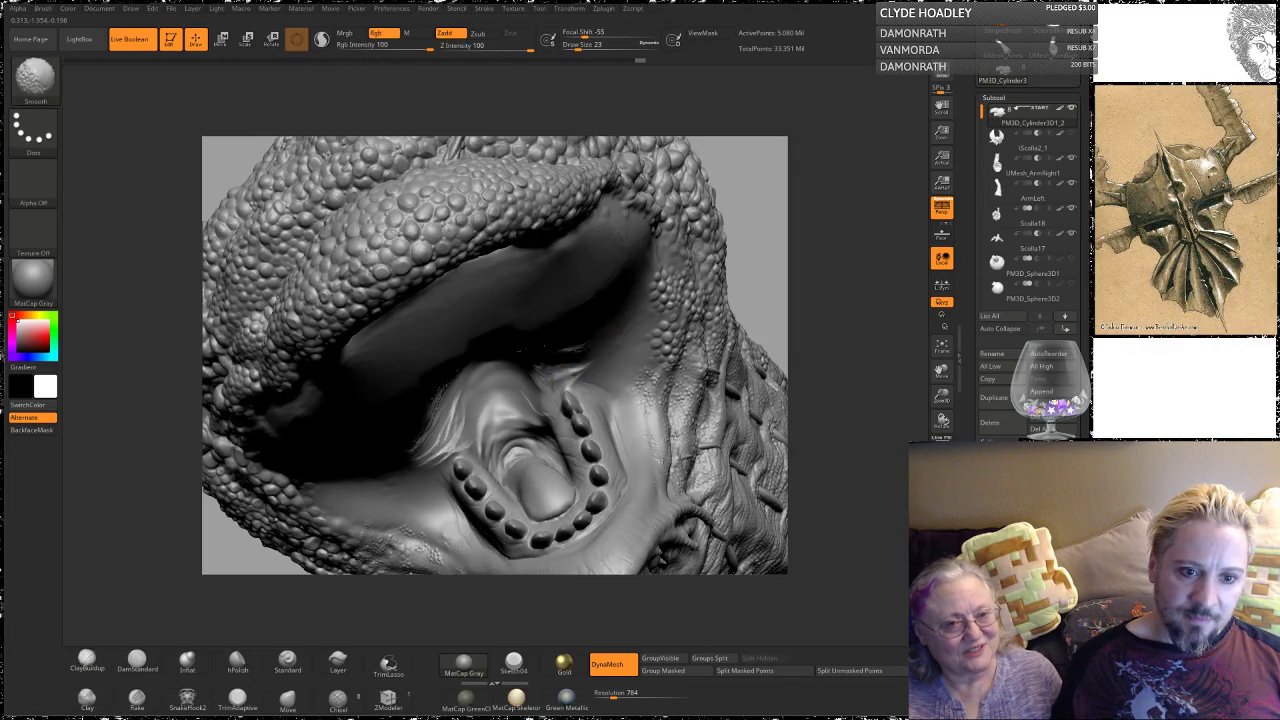
{"action": "left_click_drag", "start_coordinate": [770, 252], "coordinate": [770, 196]}
{"action": "key", "text": "shift"}
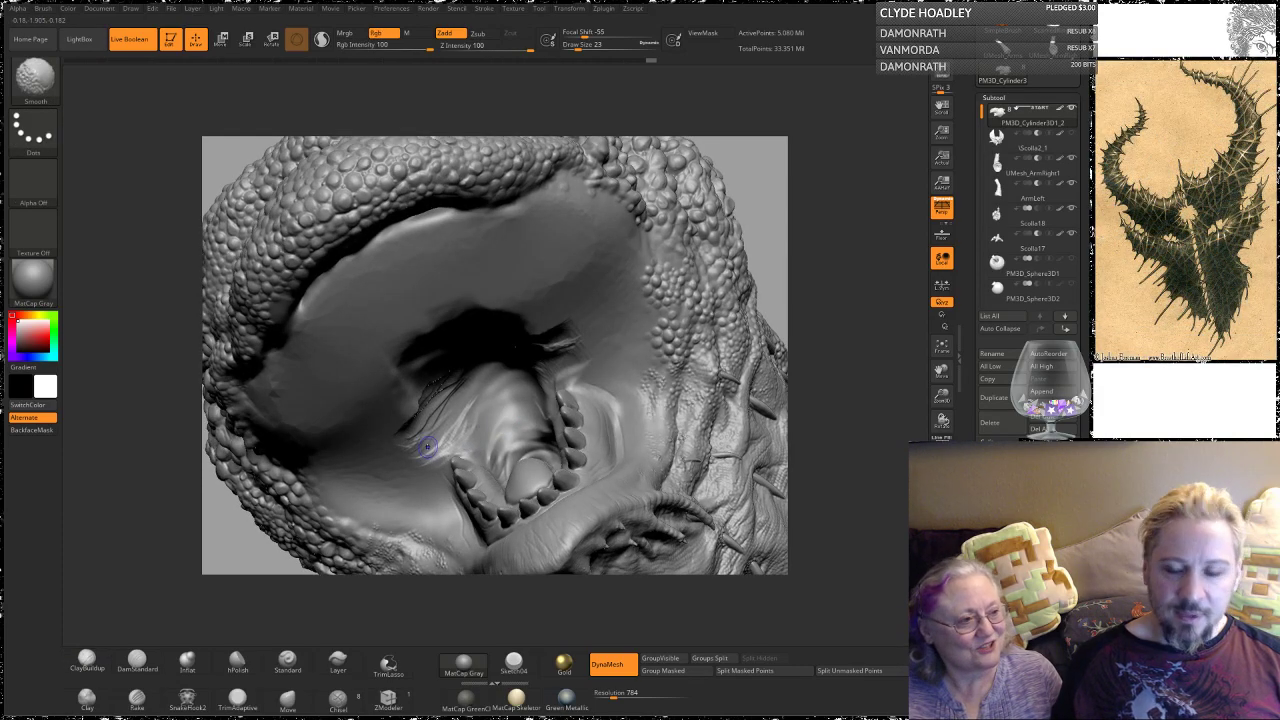
{"action": "left_click_drag", "start_coordinate": [428, 446], "coordinate": [427, 446], "text": "shift"}
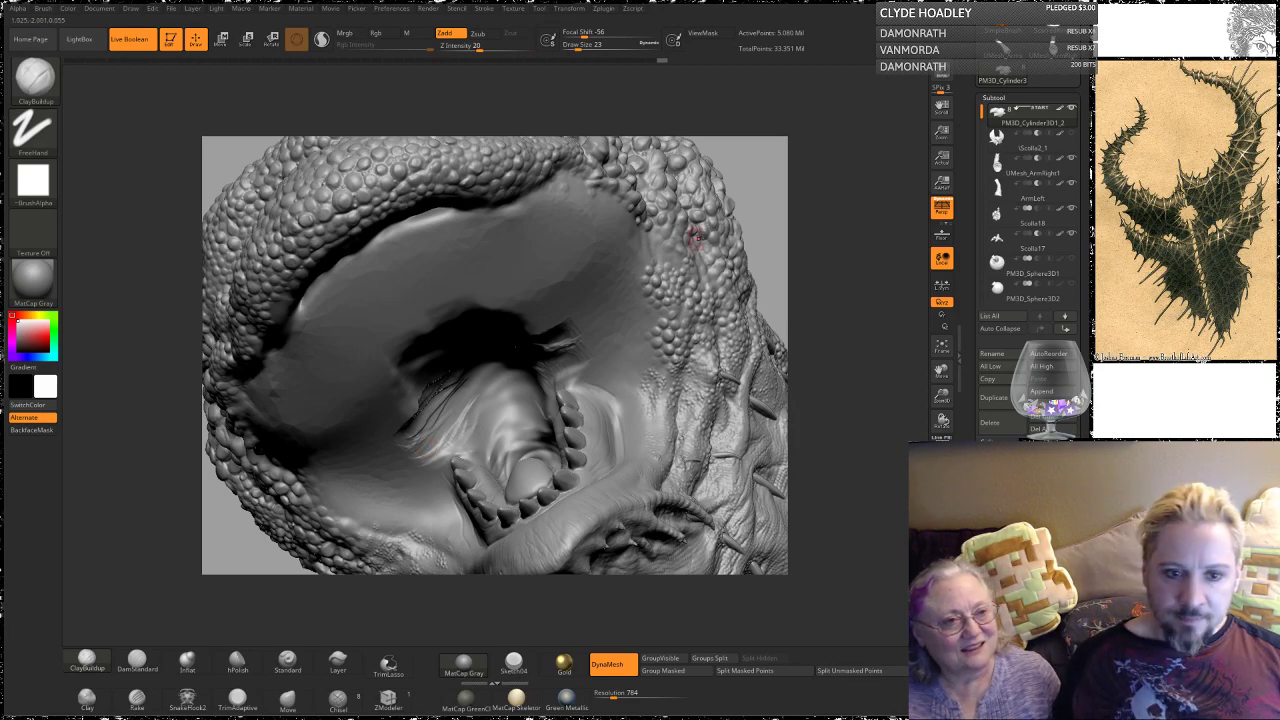
Step: Enlarge the draw size to 51 and build up broader ClayBuildup folds on the throat walls beside the tongue
{"action": "key", "text": "space"}
{"action": "mouse_move", "coordinate": [826, 268]}
{"action": "left_mouse_down"}
{"action": "mouse_move", "coordinate": [720, 280]}
{"action": "mouse_move", "coordinate": [552, 376]}
{"action": "left_mouse_up"}
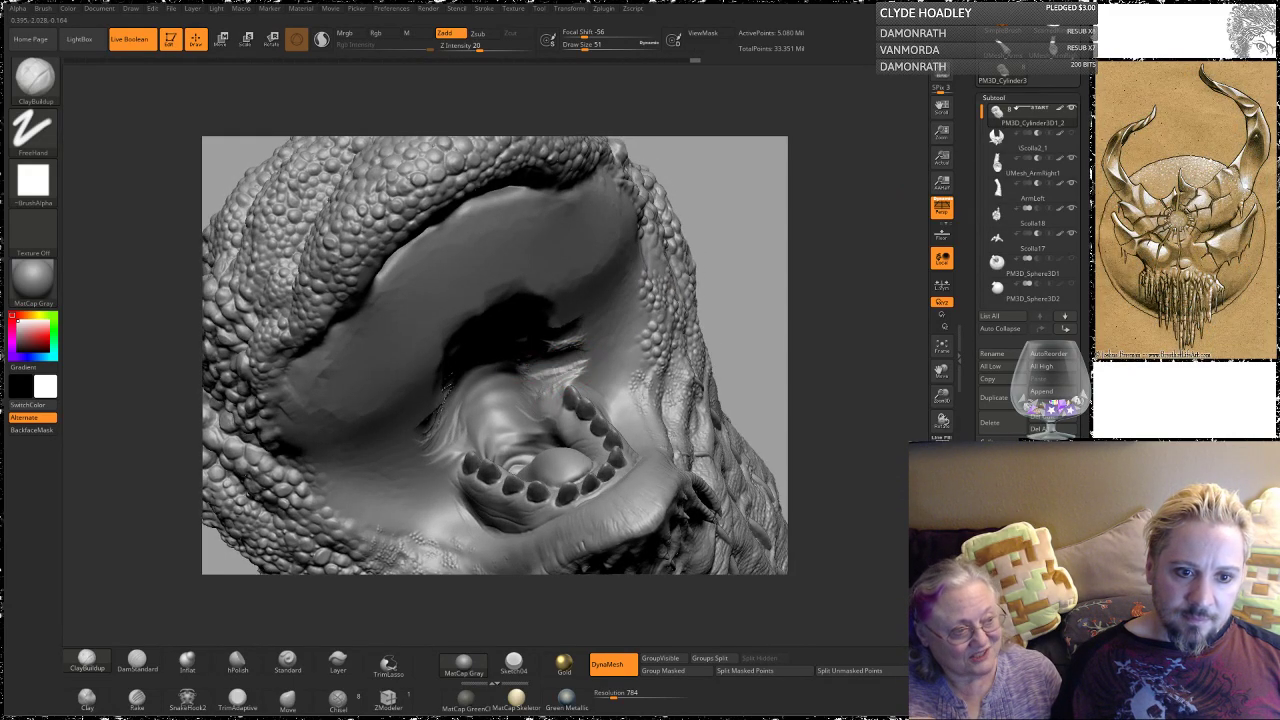
{"action": "left_click_drag", "start_coordinate": [763, 243], "coordinate": [585, 345]}
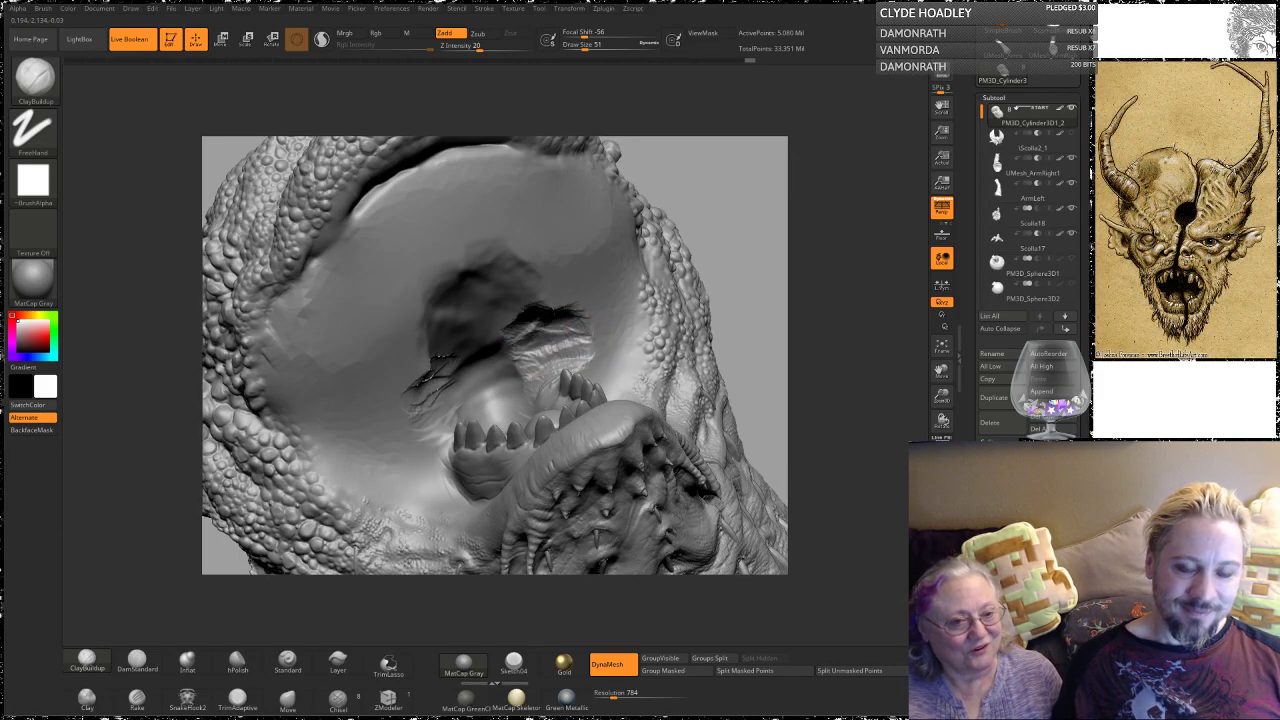
{"action": "left_click_drag", "start_coordinate": [720, 196], "coordinate": [512, 378]}
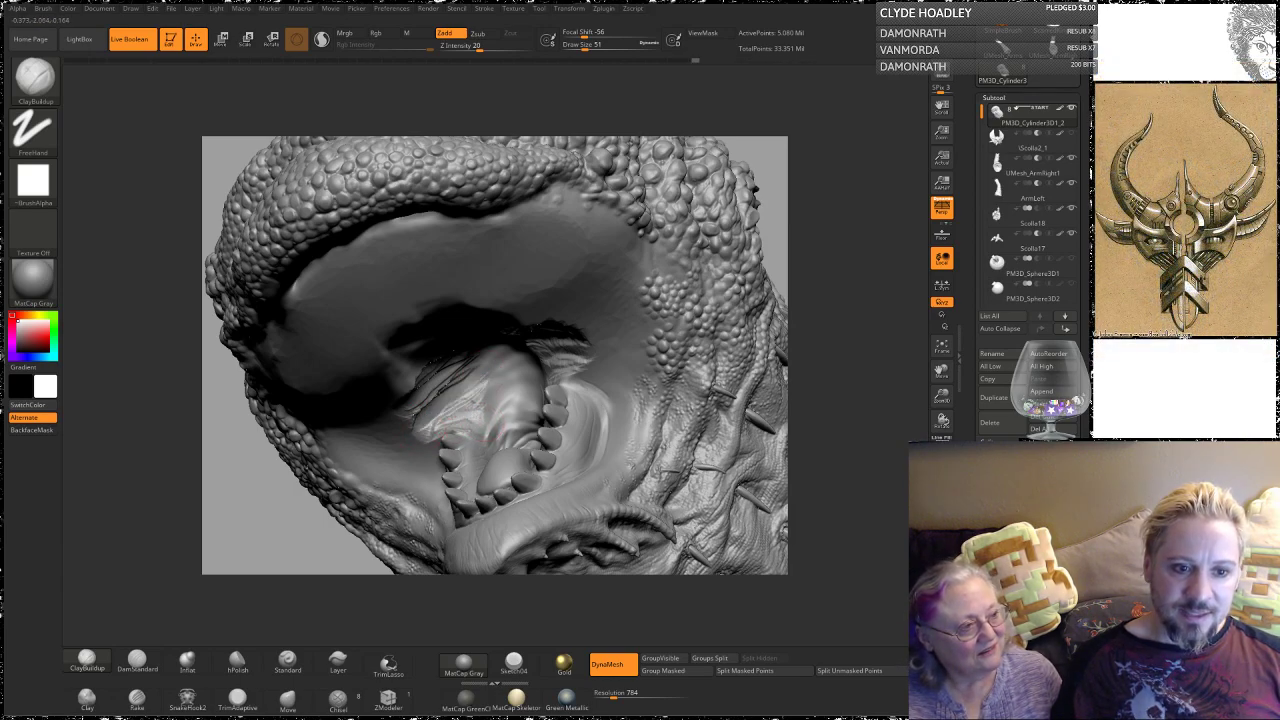
Step: Smooth the rough strands on the throat wall left of the tongue, working from below and from the front
{"action": "right_click_drag", "start_coordinate": [600, 260], "coordinate": [583, 178]}
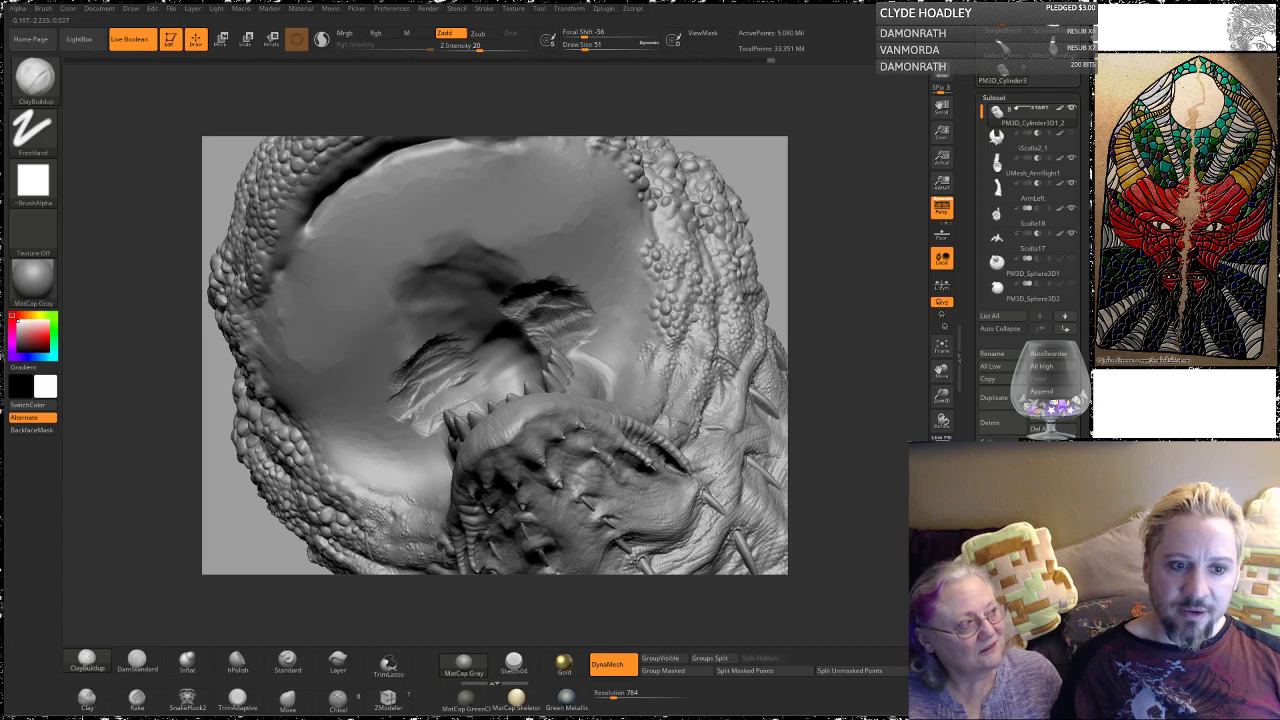
{"action": "key", "text": "shift"}
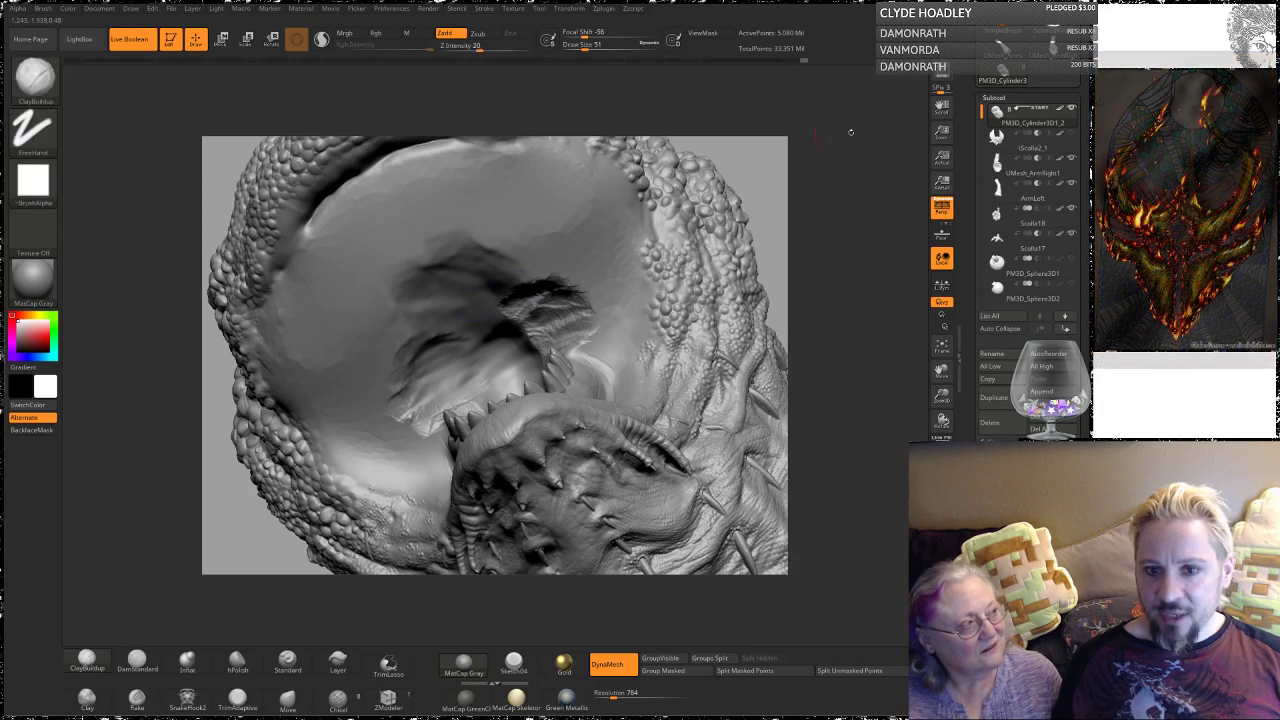
{"action": "left_click_drag", "start_coordinate": [847, 221], "coordinate": [840, 332]}
{"action": "left_click_drag", "start_coordinate": [460, 378], "coordinate": [452, 390], "text": "shift"}
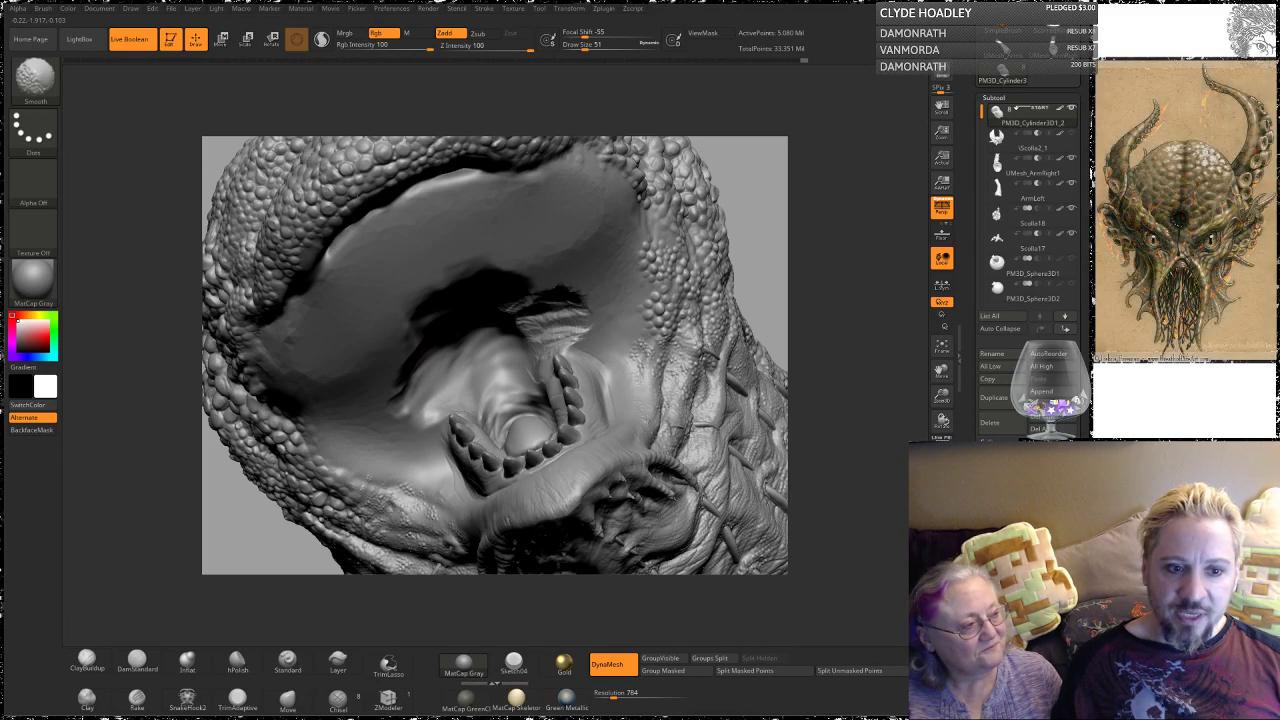
Step: Soften the rough strands on the throat wall right of the tongue and blend them into the throat opening
{"action": "left_click_drag", "start_coordinate": [810, 236], "coordinate": [560, 350]}
{"action": "key", "text": "shift"}
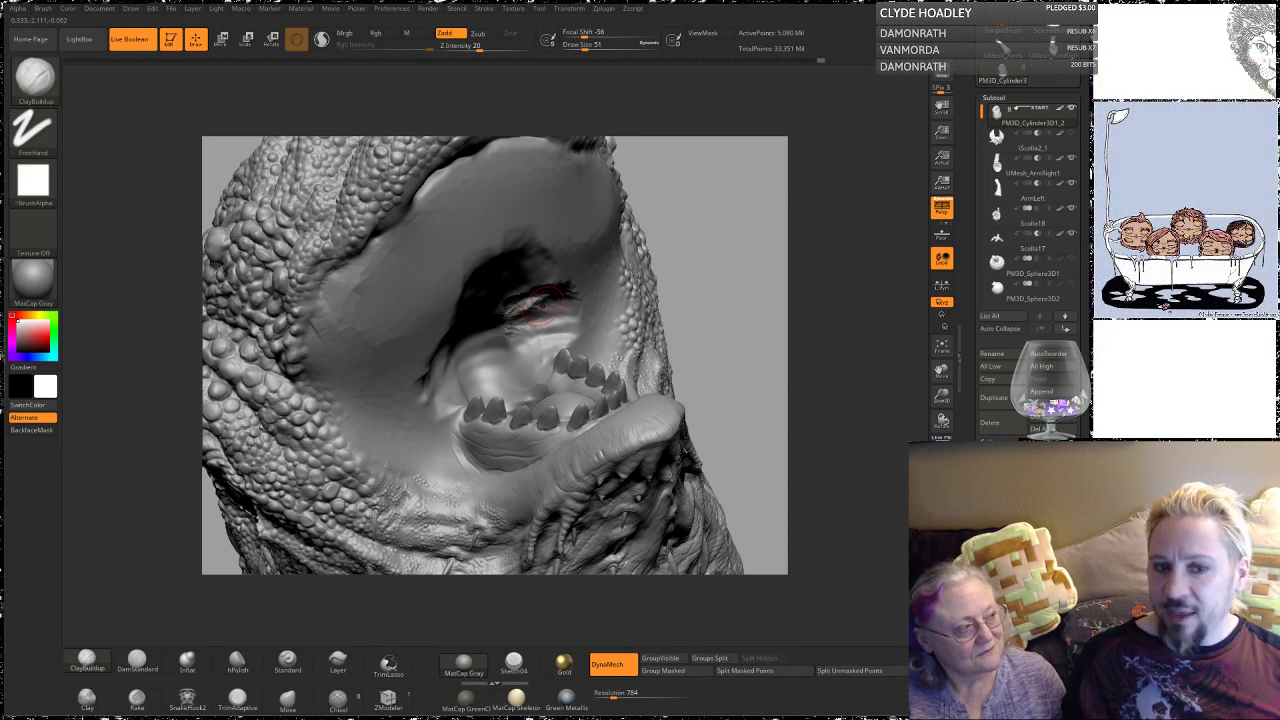
{"action": "left_click_drag", "start_coordinate": [743, 223], "coordinate": [720, 180]}
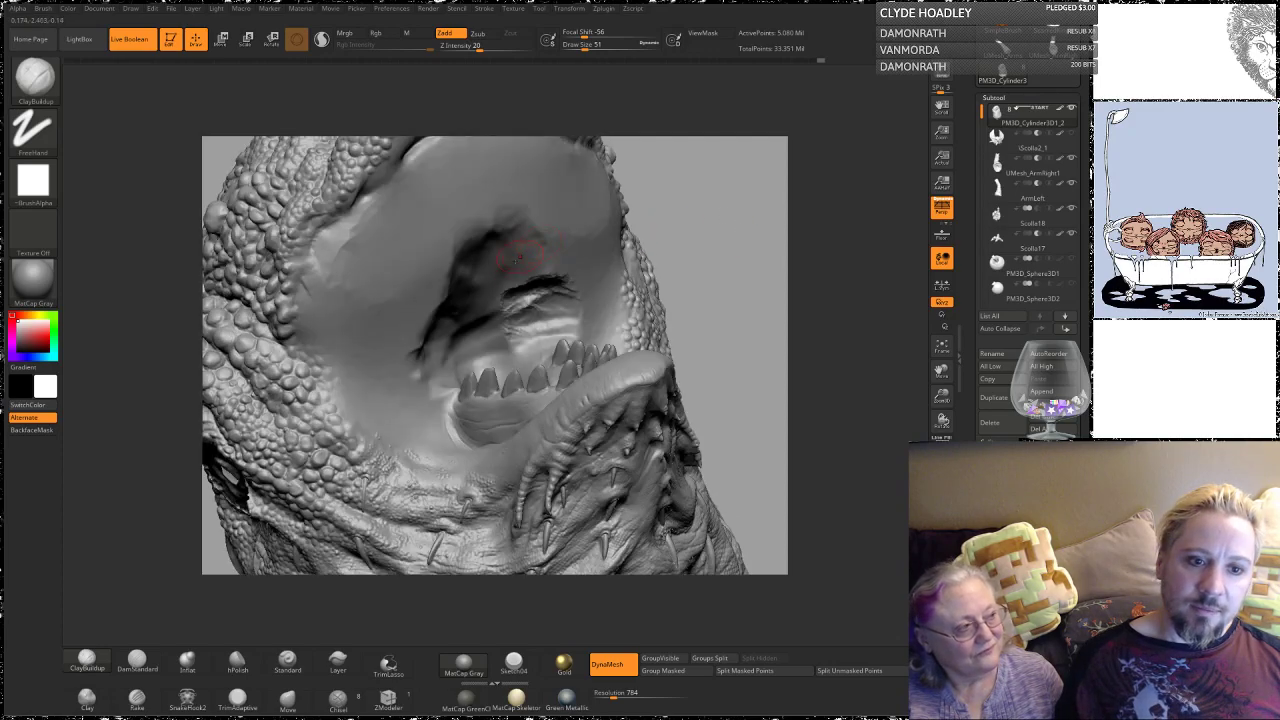
{"action": "key", "text": "shift"}
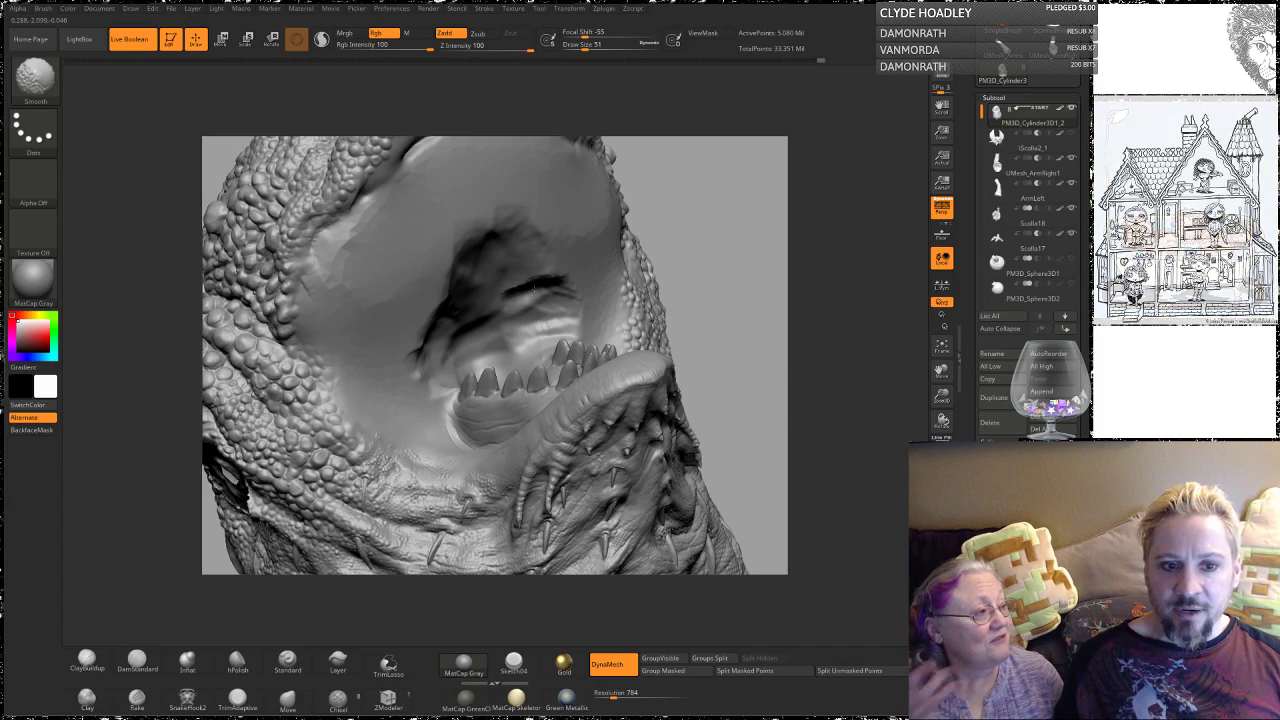
{"action": "mouse_move", "coordinate": [751, 206]}
{"action": "left_mouse_down"}
{"action": "mouse_move", "coordinate": [750, 233]}
{"action": "mouse_move", "coordinate": [552, 350]}
{"action": "left_mouse_up"}
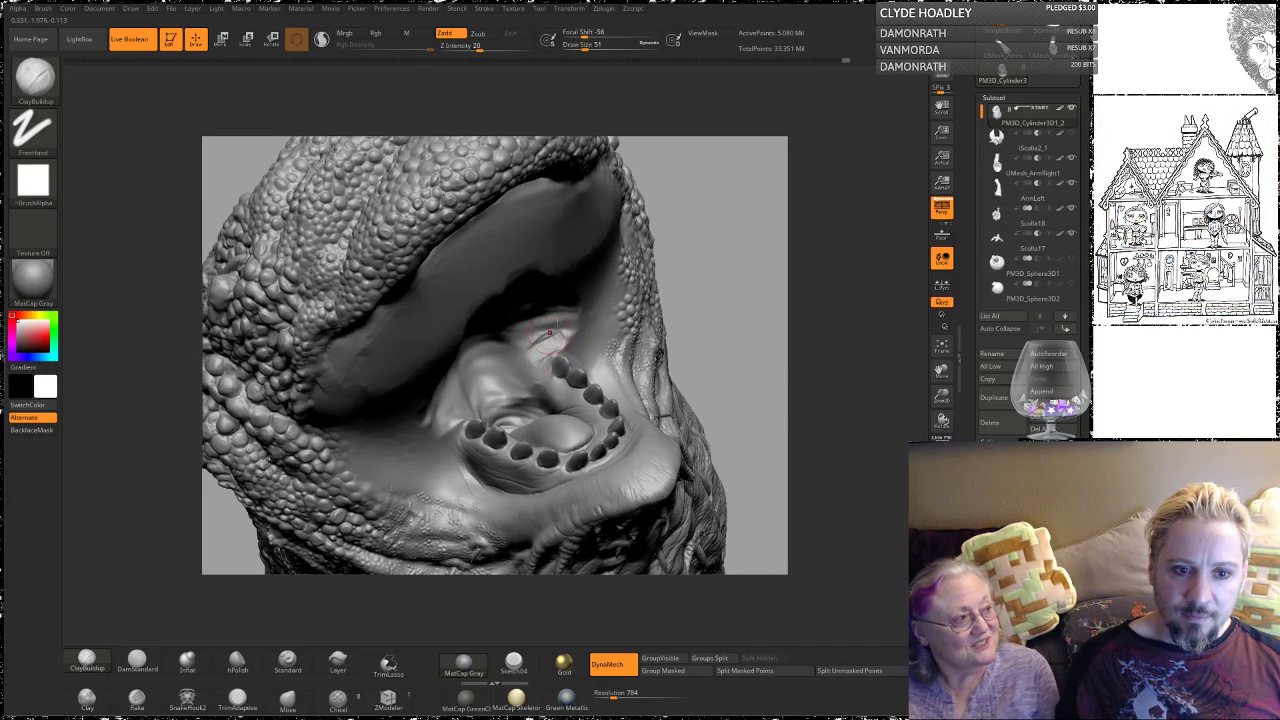
Step: Sculpt new tissue strands on both throat walls with ClayBuildup, then quick-save the project
{"action": "left_click_drag", "start_coordinate": [734, 222], "coordinate": [560, 334]}
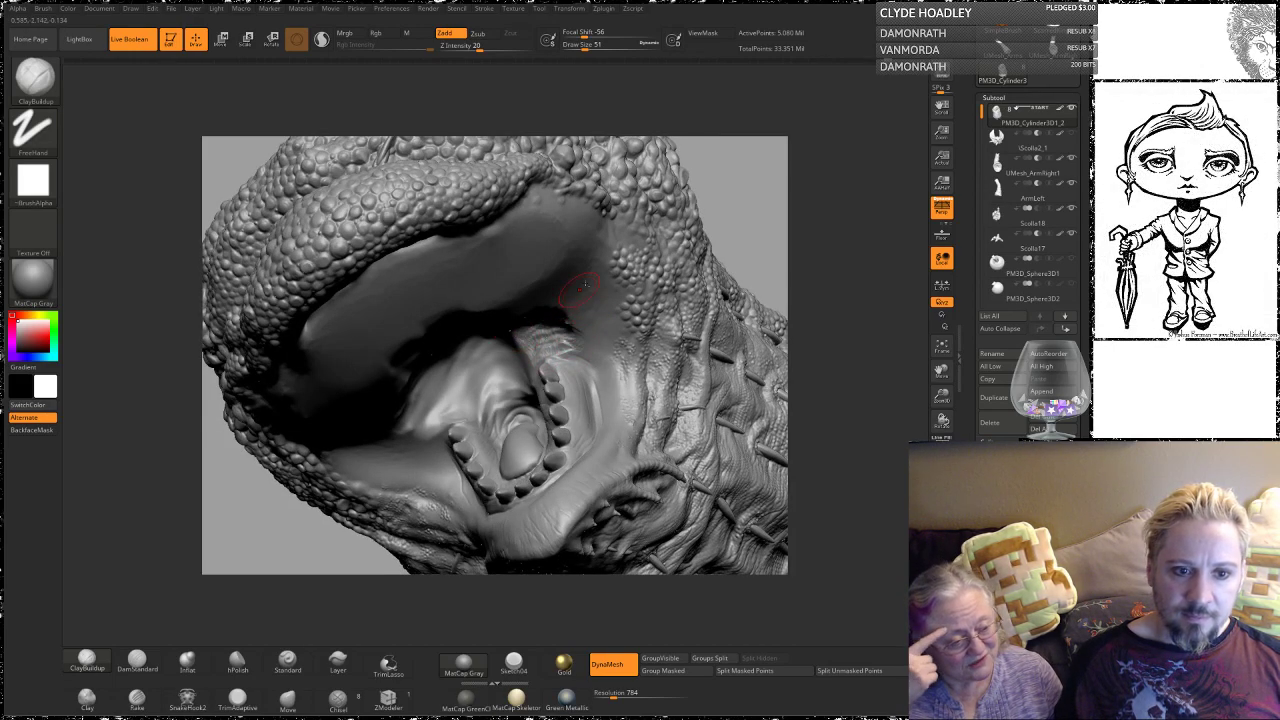
{"action": "left_click_drag", "start_coordinate": [726, 189], "coordinate": [750, 218]}
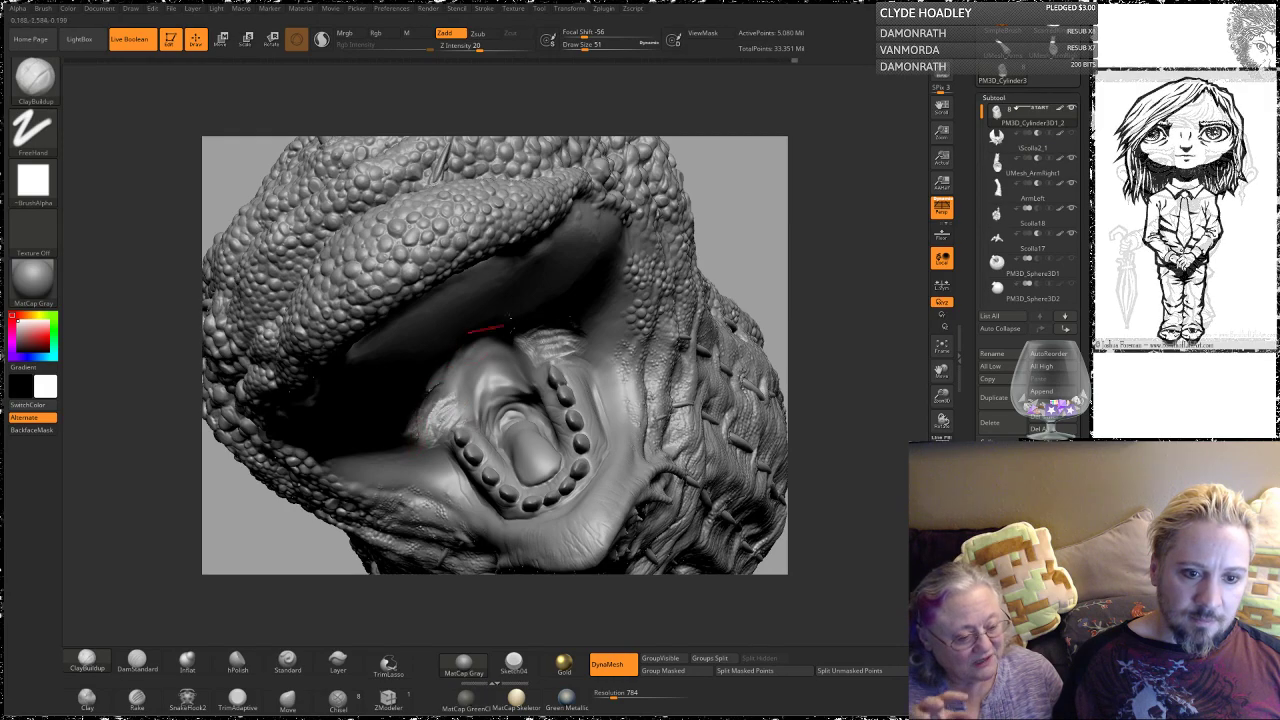
{"action": "left_click_drag", "start_coordinate": [783, 230], "coordinate": [590, 345]}
{"action": "key", "text": "ctrl+s"}
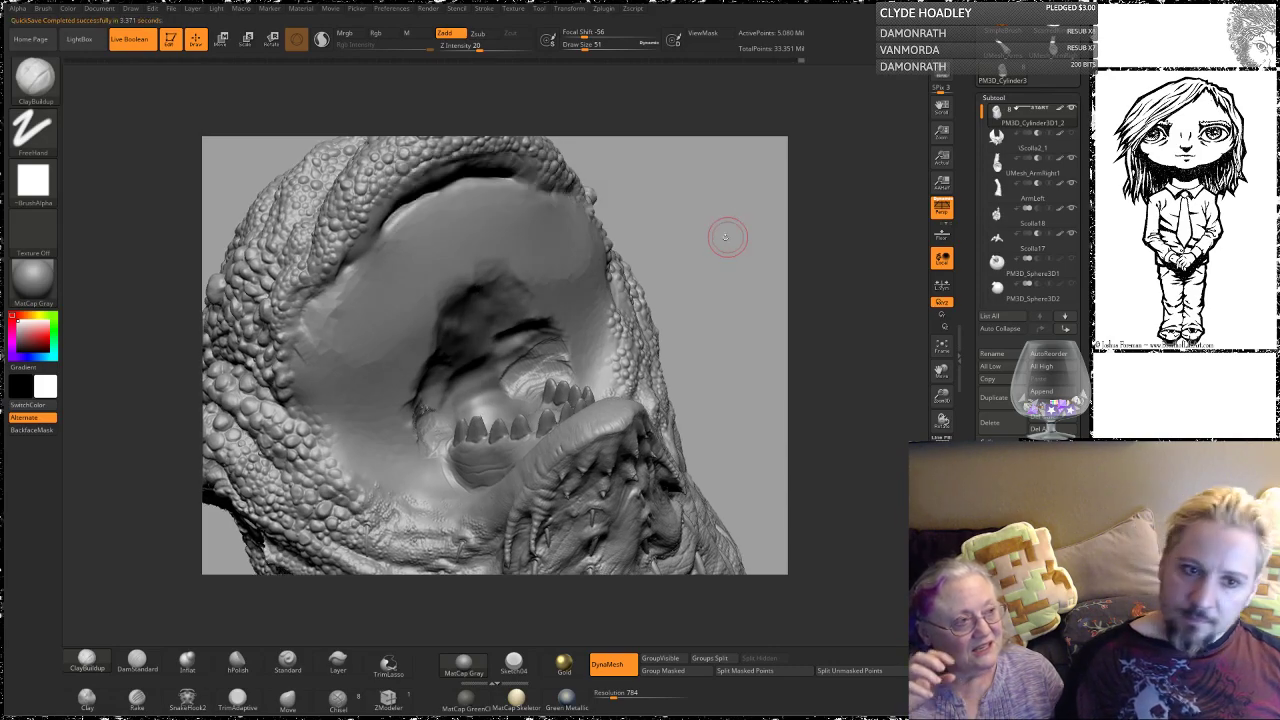
Step: Add more stretched strands to the throat wall left of the tongue, up to the edge of the opening
{"action": "left_click_drag", "start_coordinate": [720, 256], "coordinate": [660, 278]}
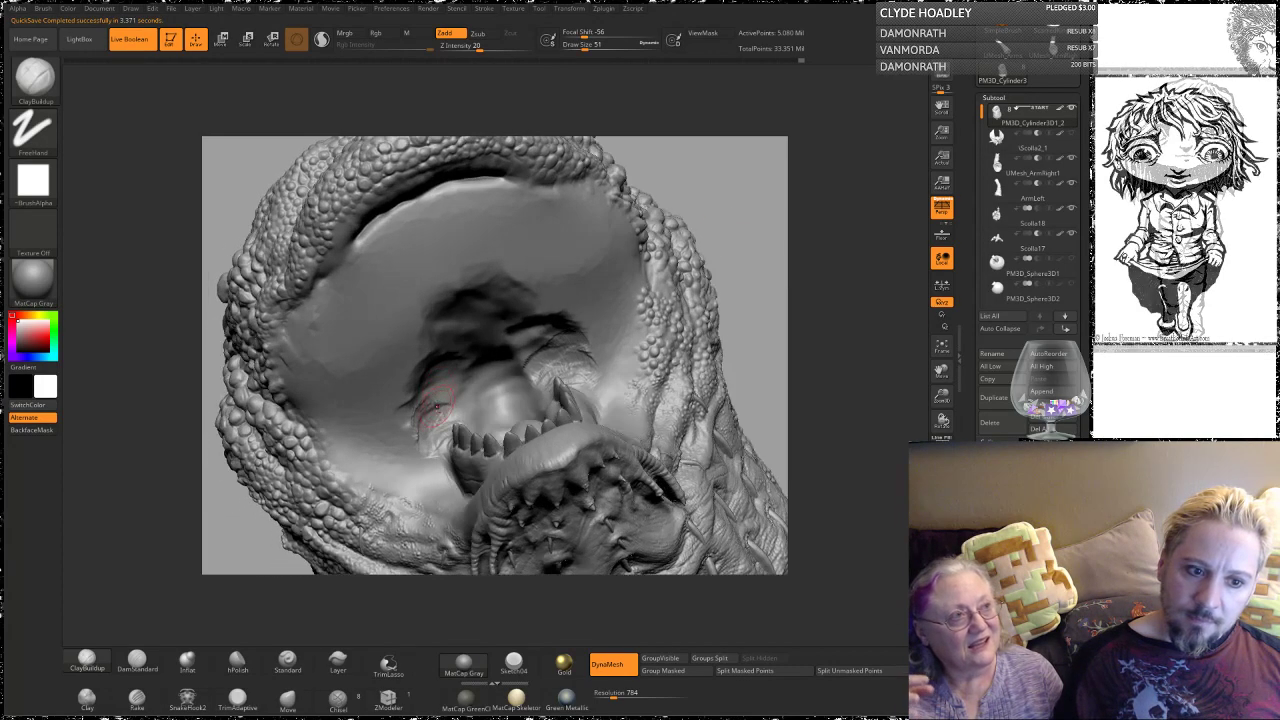
{"action": "mouse_move", "coordinate": [436, 410]}
{"action": "left_mouse_down"}
{"action": "mouse_move", "coordinate": [460, 402]}
{"action": "mouse_move", "coordinate": [411, 418]}
{"action": "left_mouse_up"}
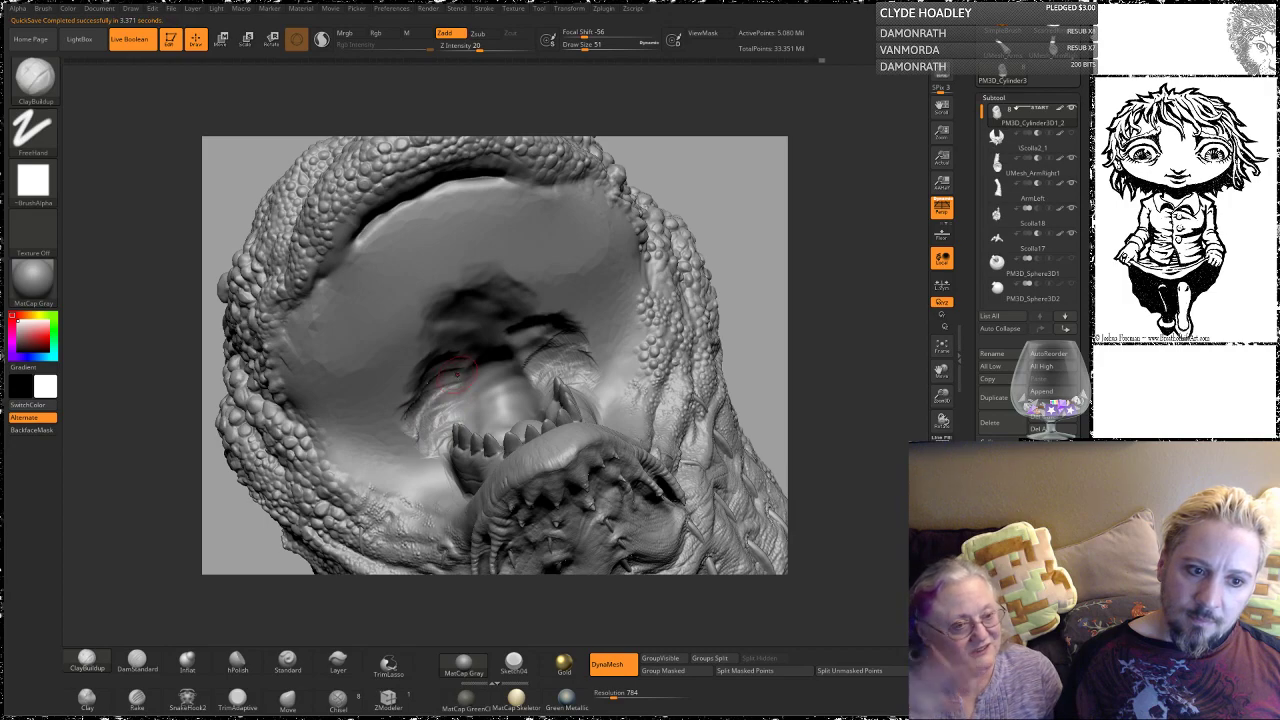
{"action": "left_click_drag", "start_coordinate": [740, 203], "coordinate": [655, 228]}
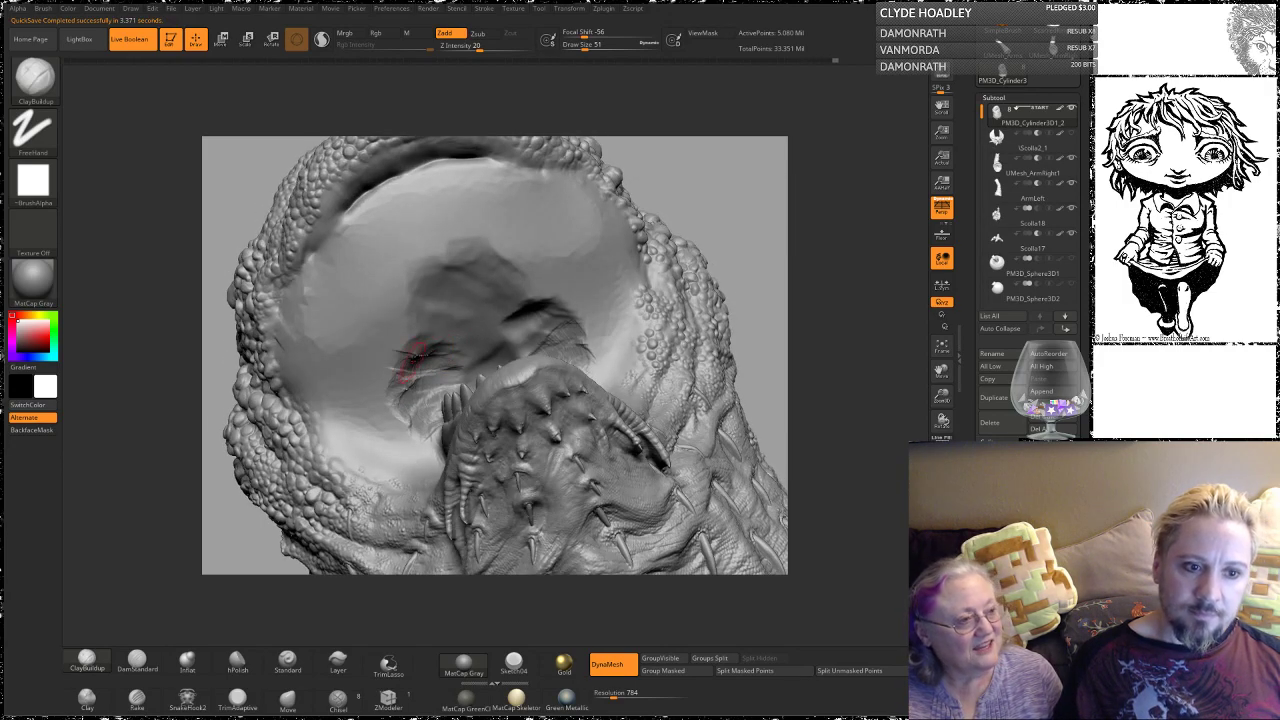
Step: Smooth the newly sculpted strands on the left and right throat walls into soft folds
{"action": "key", "text": "shift"}
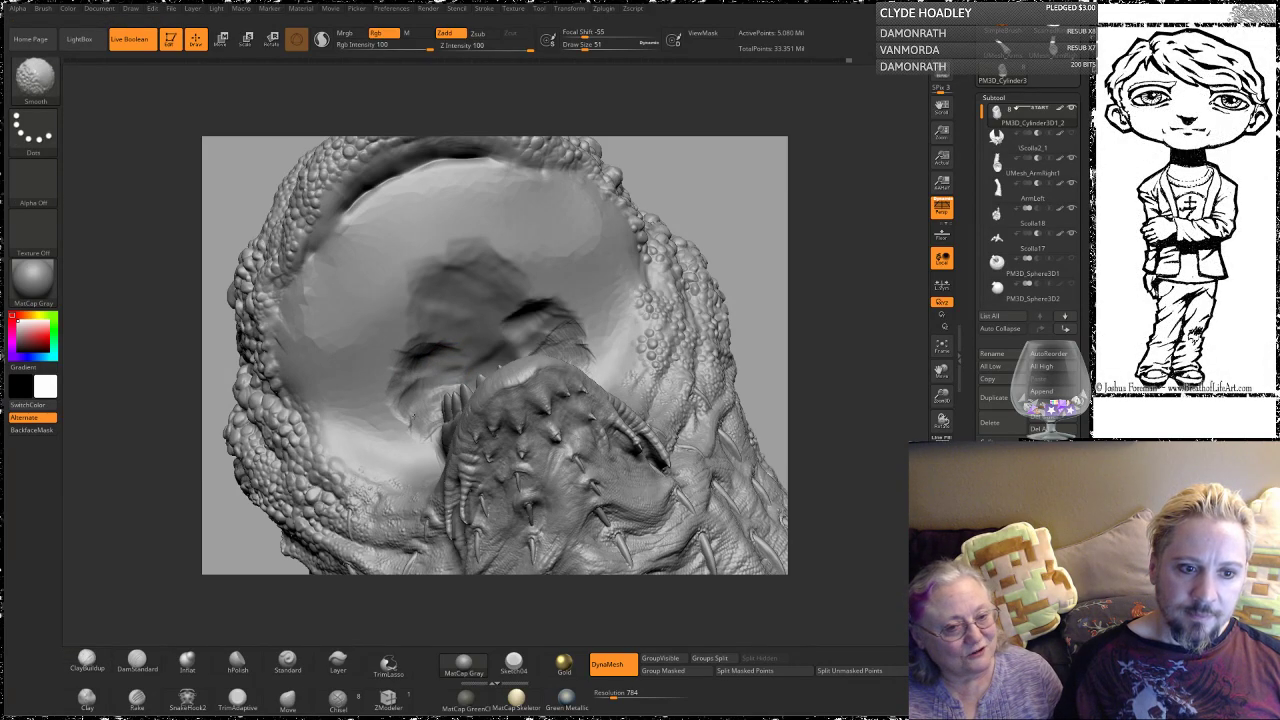
{"action": "mouse_move", "coordinate": [743, 184]}
{"action": "left_mouse_down"}
{"action": "mouse_move", "coordinate": [760, 220]}
{"action": "mouse_move", "coordinate": [712, 236]}
{"action": "left_mouse_up"}
{"action": "left_click_drag", "start_coordinate": [460, 385], "coordinate": [454, 425], "text": "shift"}
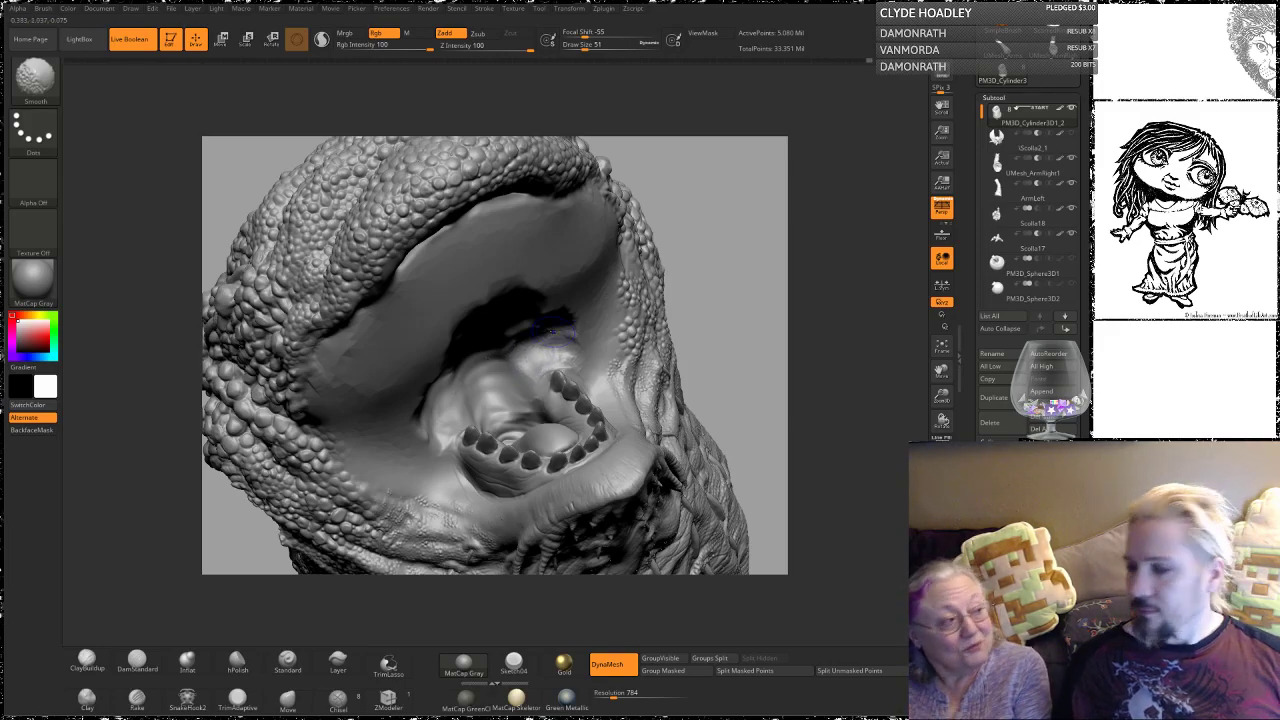
{"action": "key", "text": "shift"}
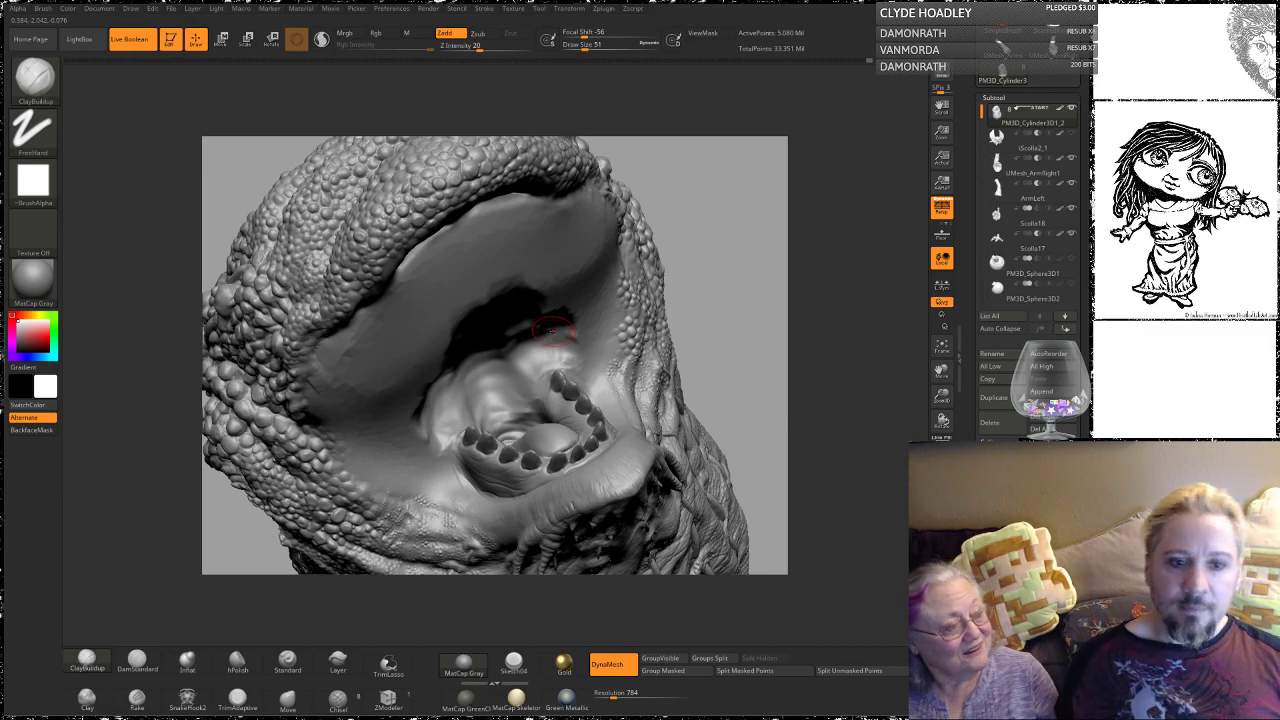
{"action": "left_click_drag", "start_coordinate": [772, 246], "coordinate": [768, 302]}
{"action": "left_click_drag", "start_coordinate": [563, 340], "coordinate": [578, 358], "text": "shift"}
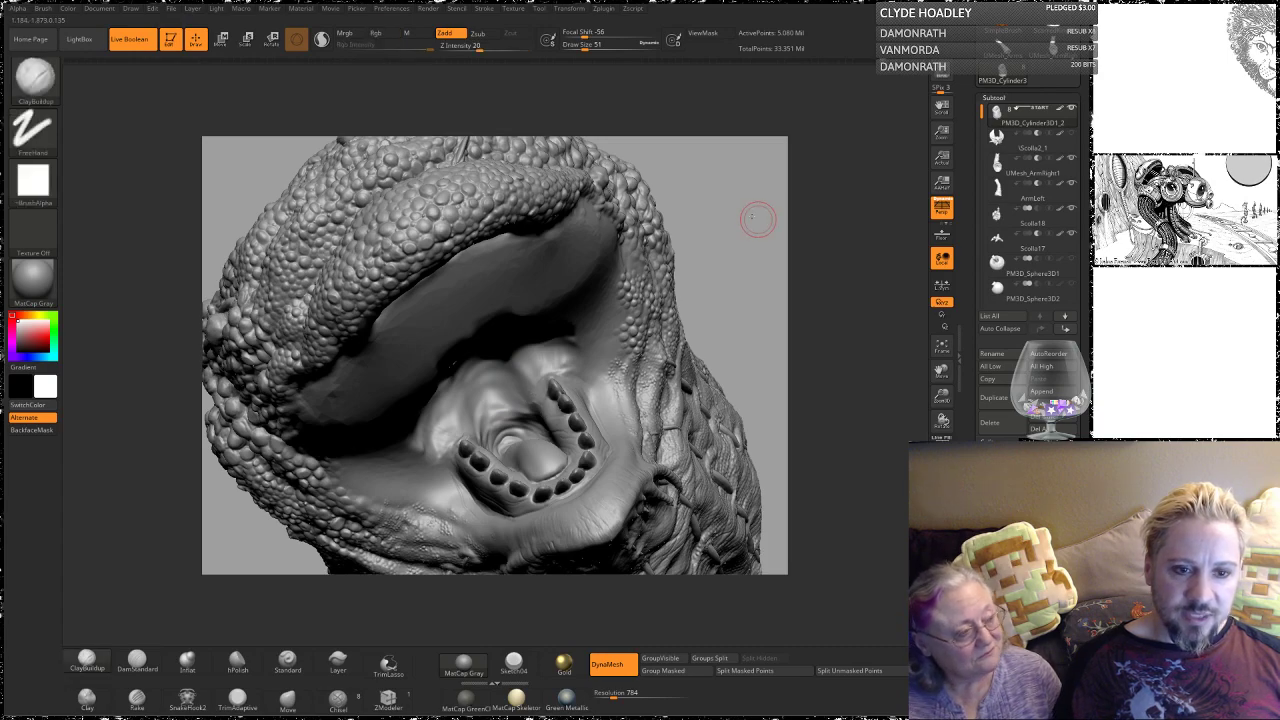
Step: Reshape the outer edge of the left throat wall with ClayBuildup, smooth it and check the throat from several angles
{"action": "mouse_move", "coordinate": [757, 217]}
{"action": "left_mouse_down"}
{"action": "mouse_move", "coordinate": [728, 186]}
{"action": "mouse_move", "coordinate": [743, 215]}
{"action": "mouse_move", "coordinate": [396, 384]}
{"action": "left_mouse_up"}
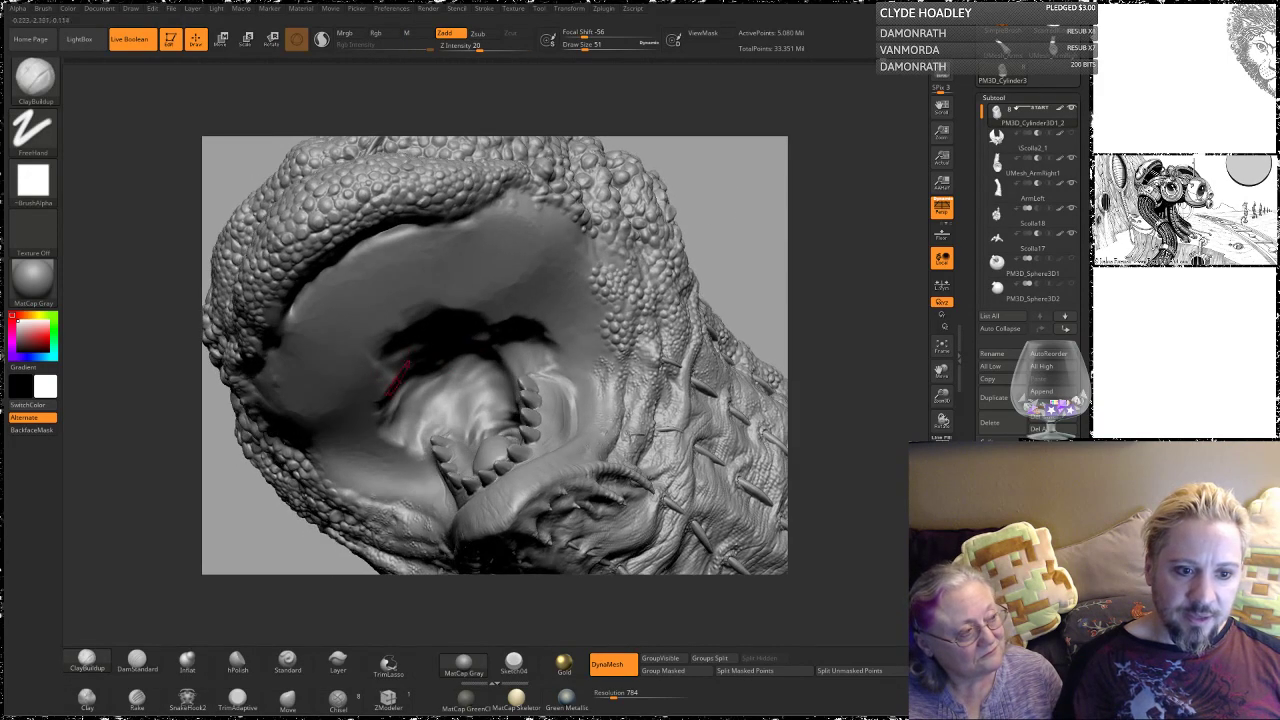
{"action": "key", "text": "shift"}
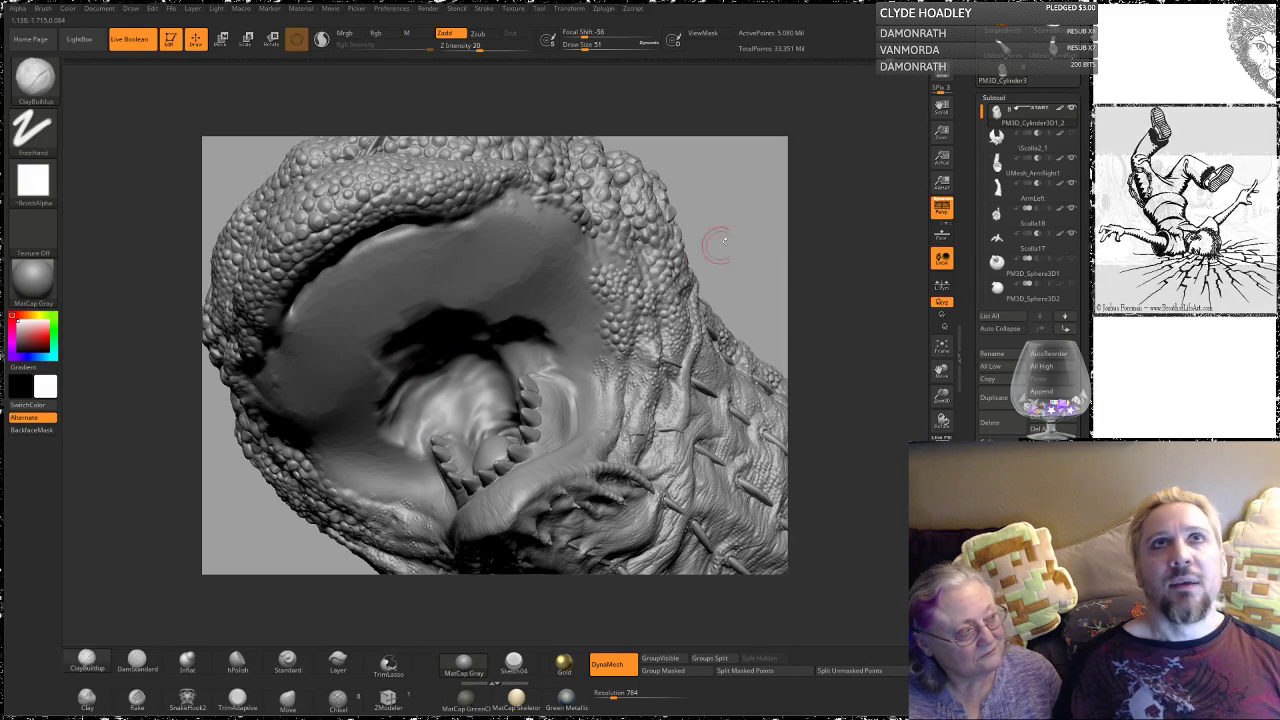
{"action": "left_click_drag", "start_coordinate": [746, 200], "coordinate": [583, 352]}
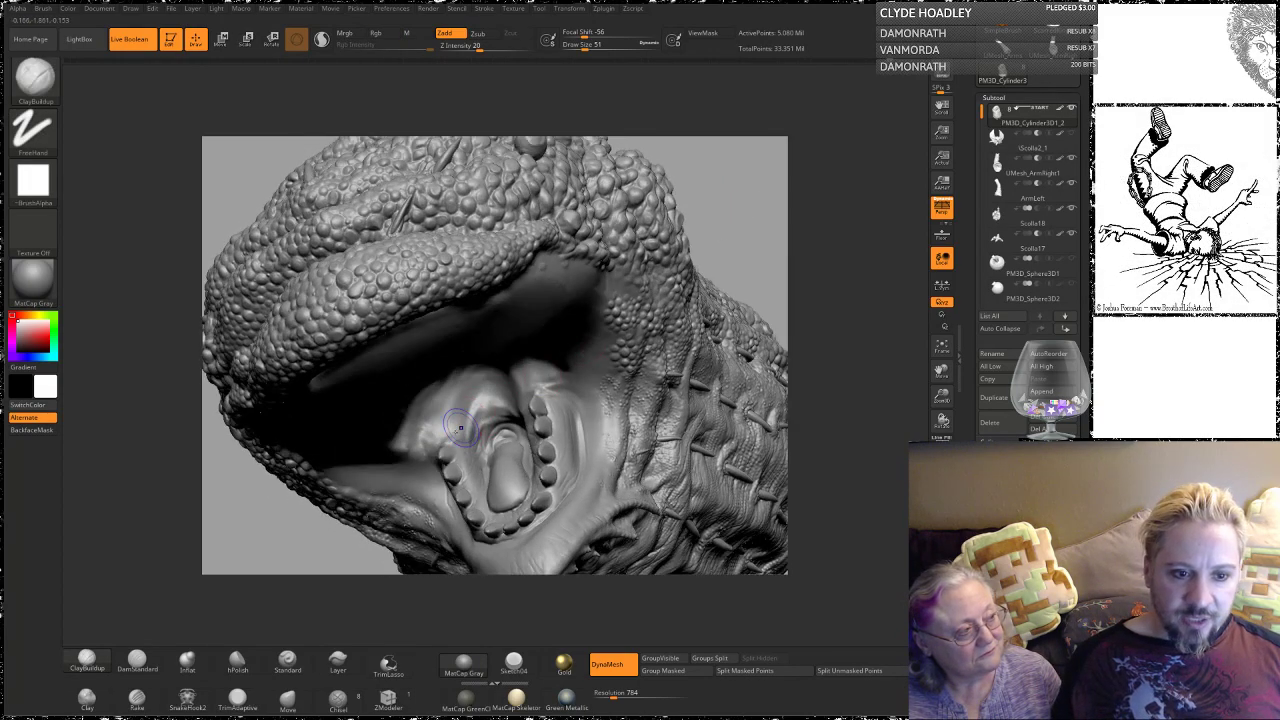
{"action": "key", "text": "shift"}
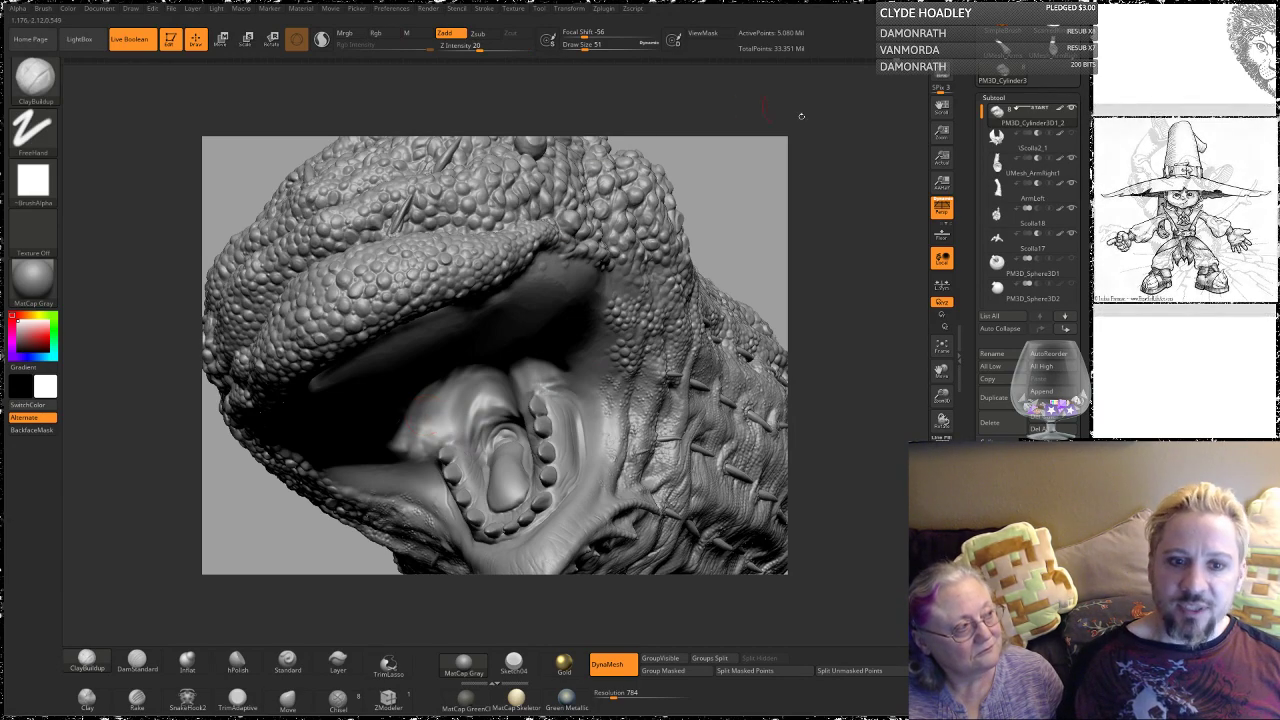
{"action": "mouse_move", "coordinate": [746, 207]}
{"action": "left_mouse_down"}
{"action": "mouse_move", "coordinate": [761, 161]}
{"action": "mouse_move", "coordinate": [754, 191]}
{"action": "left_mouse_up"}
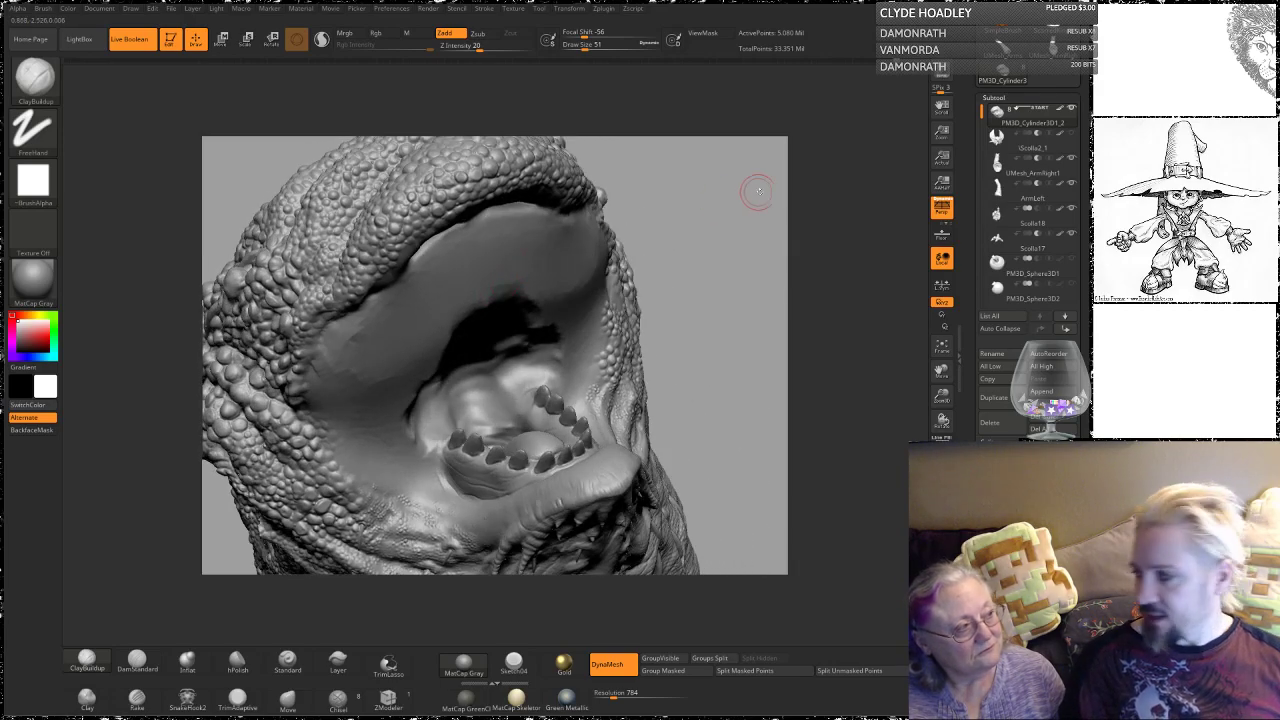
{"action": "left_click_drag", "start_coordinate": [758, 247], "coordinate": [837, 286]}
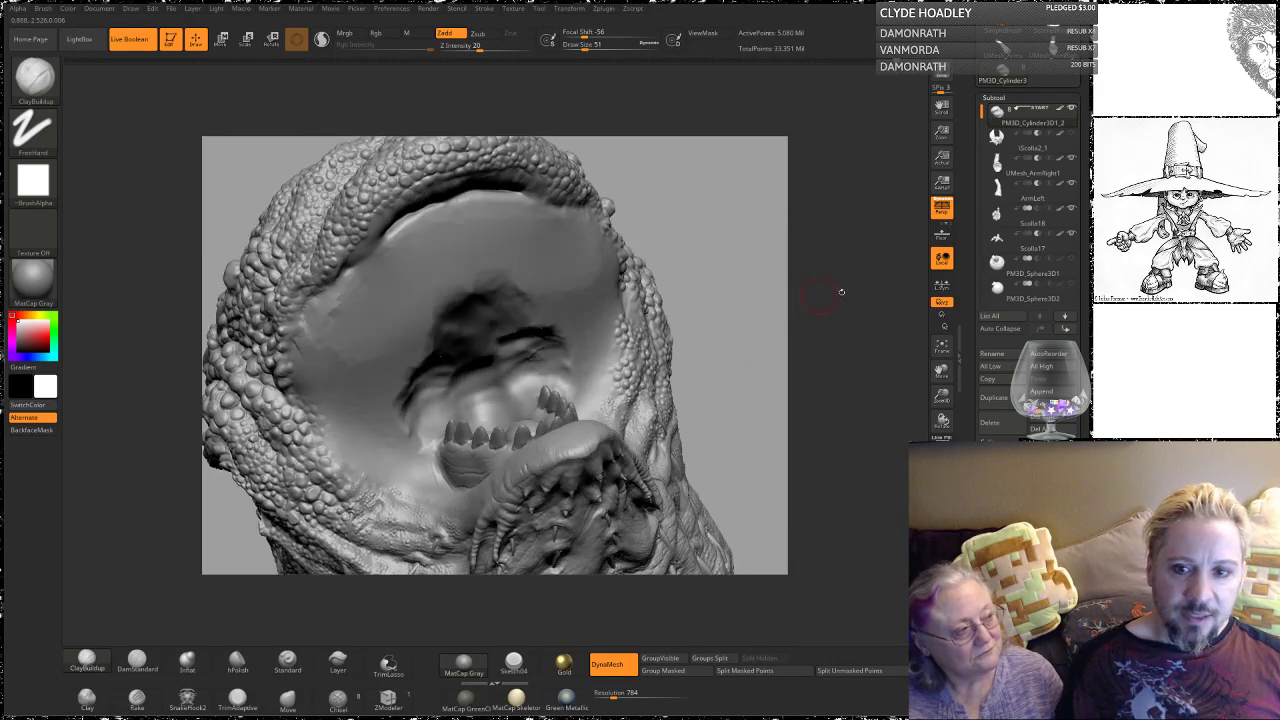
Step: Show the hidden head part to check how it fits over the throat and lower jaw, and hide it again
{"action": "left_click", "coordinate": [1073, 135]}
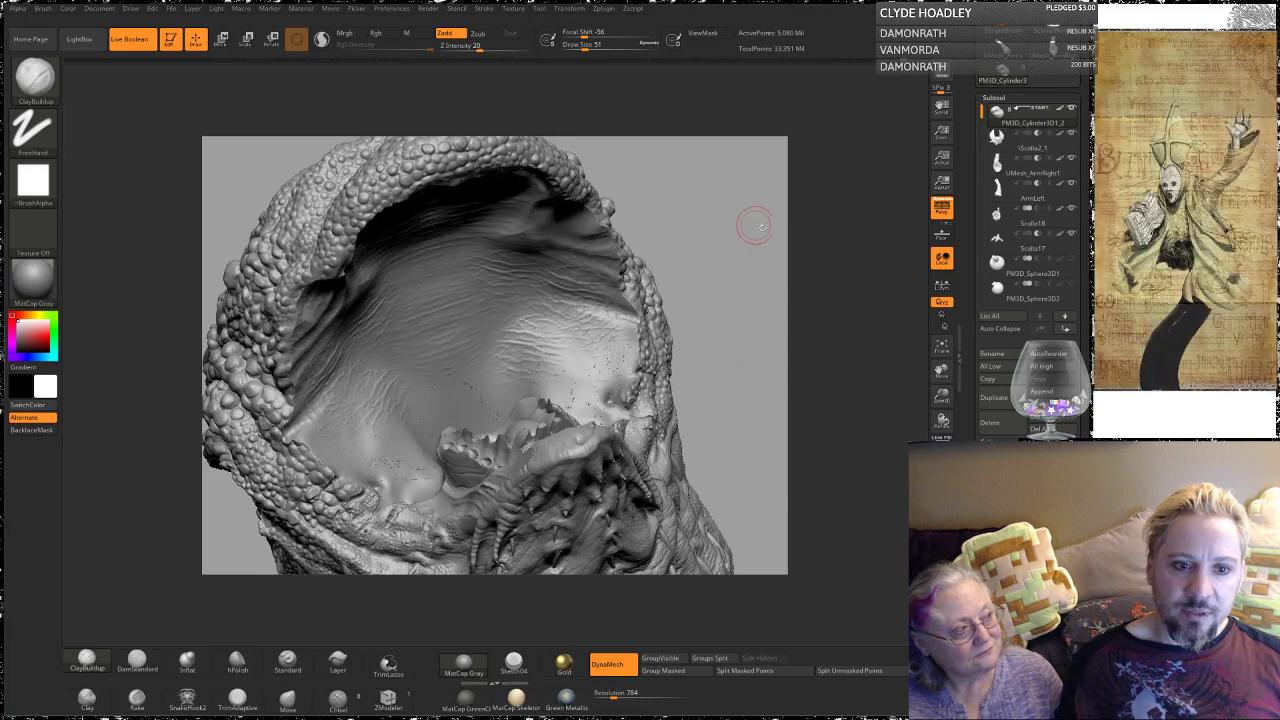
{"action": "mouse_move", "coordinate": [754, 226]}
{"action": "left_mouse_down"}
{"action": "mouse_move", "coordinate": [757, 262]}
{"action": "mouse_move", "coordinate": [737, 227]}
{"action": "mouse_move", "coordinate": [751, 215]}
{"action": "mouse_move", "coordinate": [731, 271]}
{"action": "mouse_move", "coordinate": [745, 255]}
{"action": "mouse_move", "coordinate": [761, 264]}
{"action": "mouse_move", "coordinate": [760, 235]}
{"action": "mouse_move", "coordinate": [785, 195]}
{"action": "mouse_move", "coordinate": [875, 99]}
{"action": "left_mouse_up"}
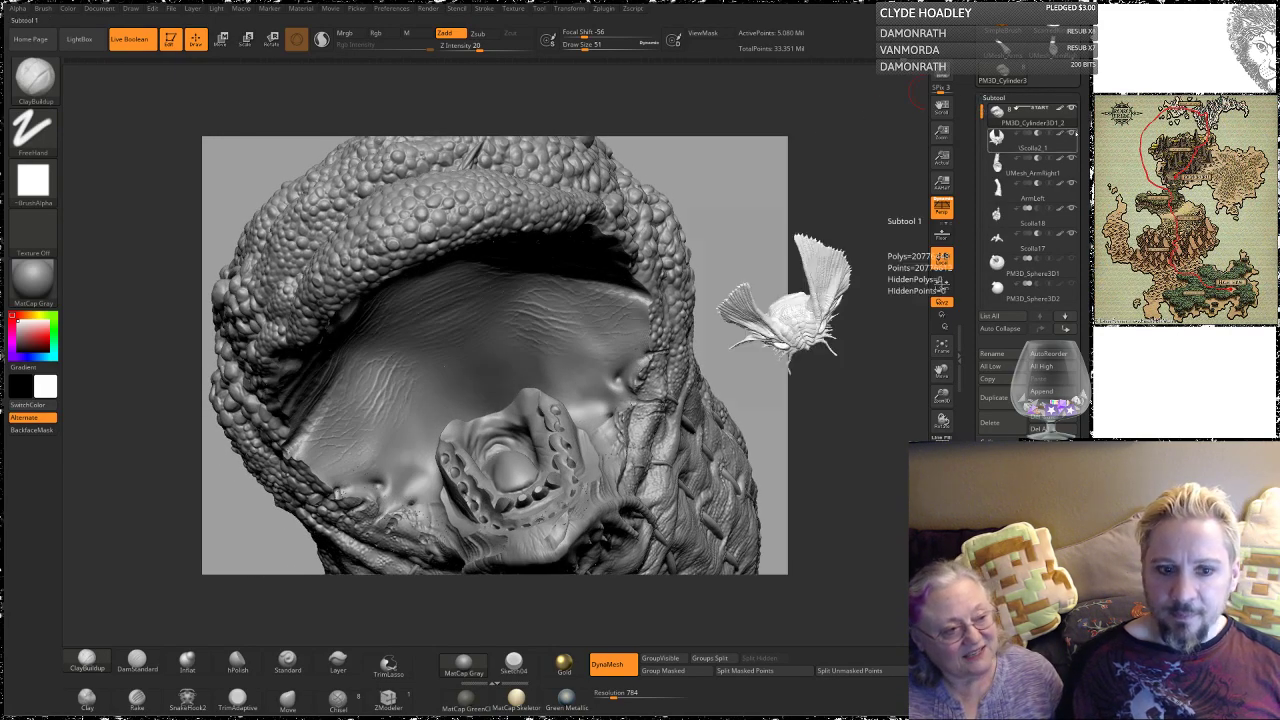
{"action": "left_click", "coordinate": [1071, 133]}
Step: Turn off radial symmetry and switch the mirror axis from Y to X for sculpting the lower jaw
{"action": "mouse_move", "coordinate": [730, 313]}
{"action": "left_mouse_down"}
{"action": "mouse_move", "coordinate": [571, 428]}
{"action": "mouse_move", "coordinate": [584, 431]}
{"action": "left_mouse_up"}
{"action": "key", "text": "space"}
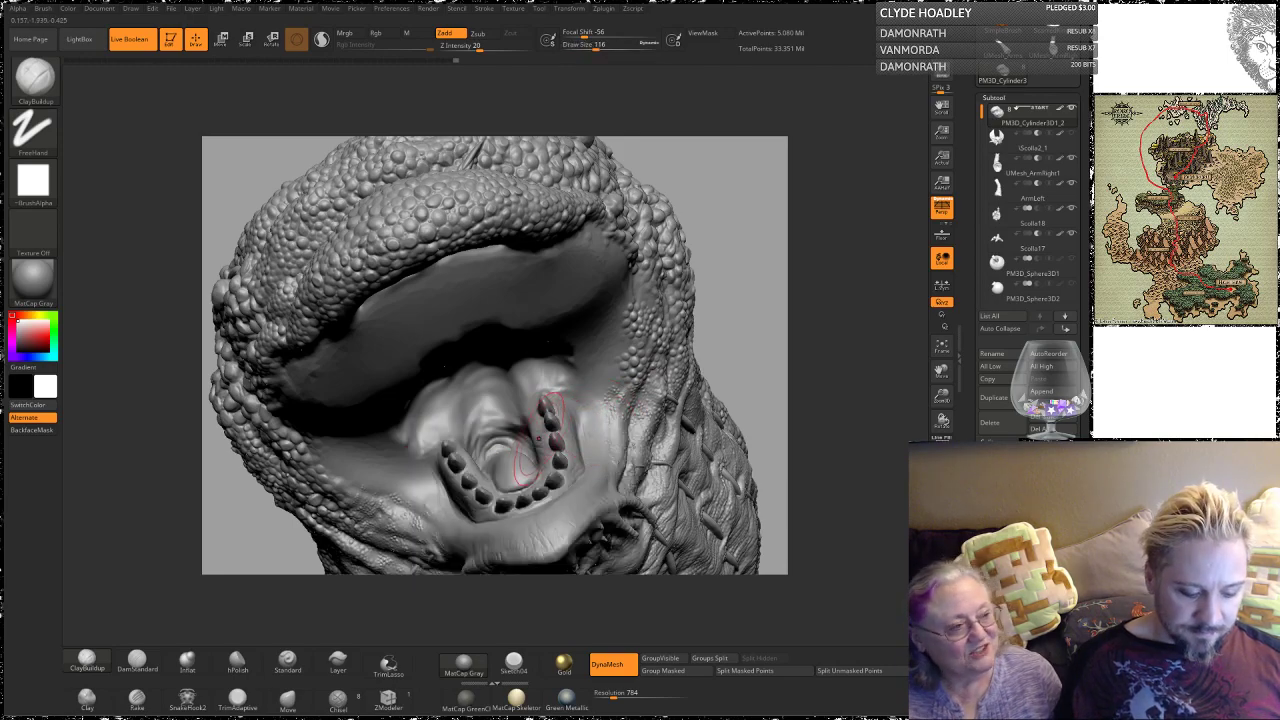
{"action": "left_click", "coordinate": [568, 9]}
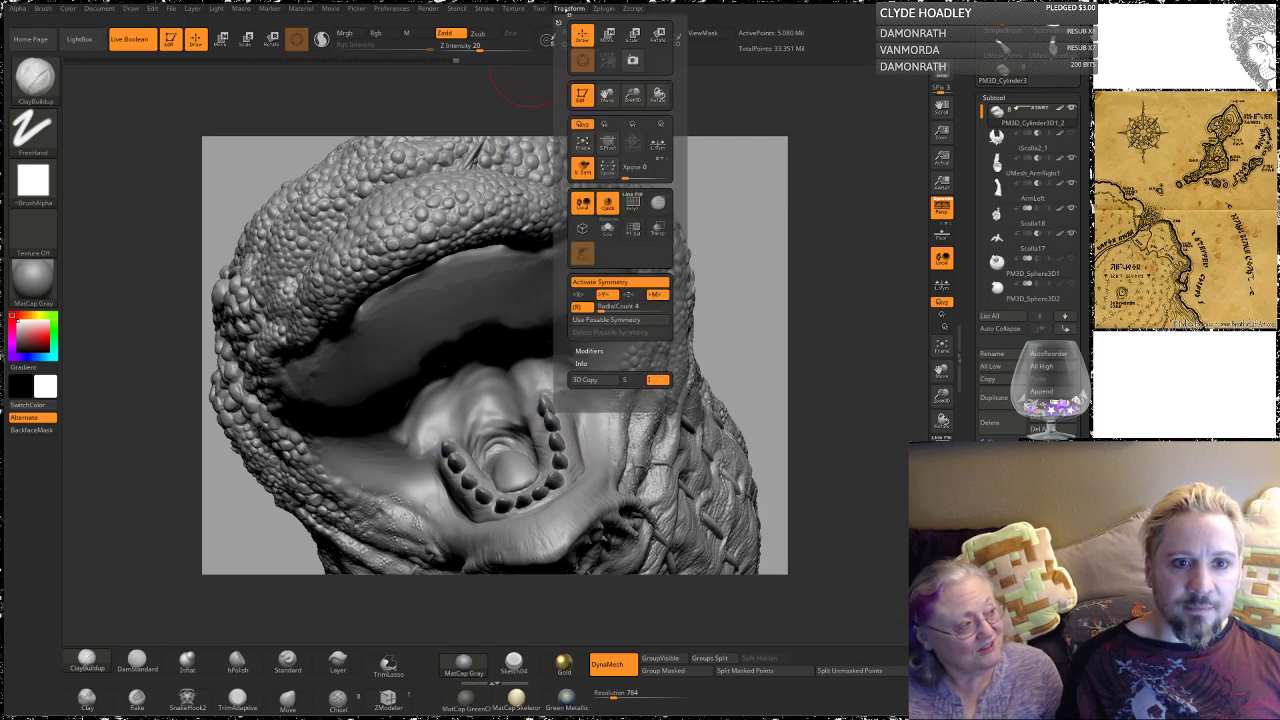
{"action": "left_click", "coordinate": [584, 307]}
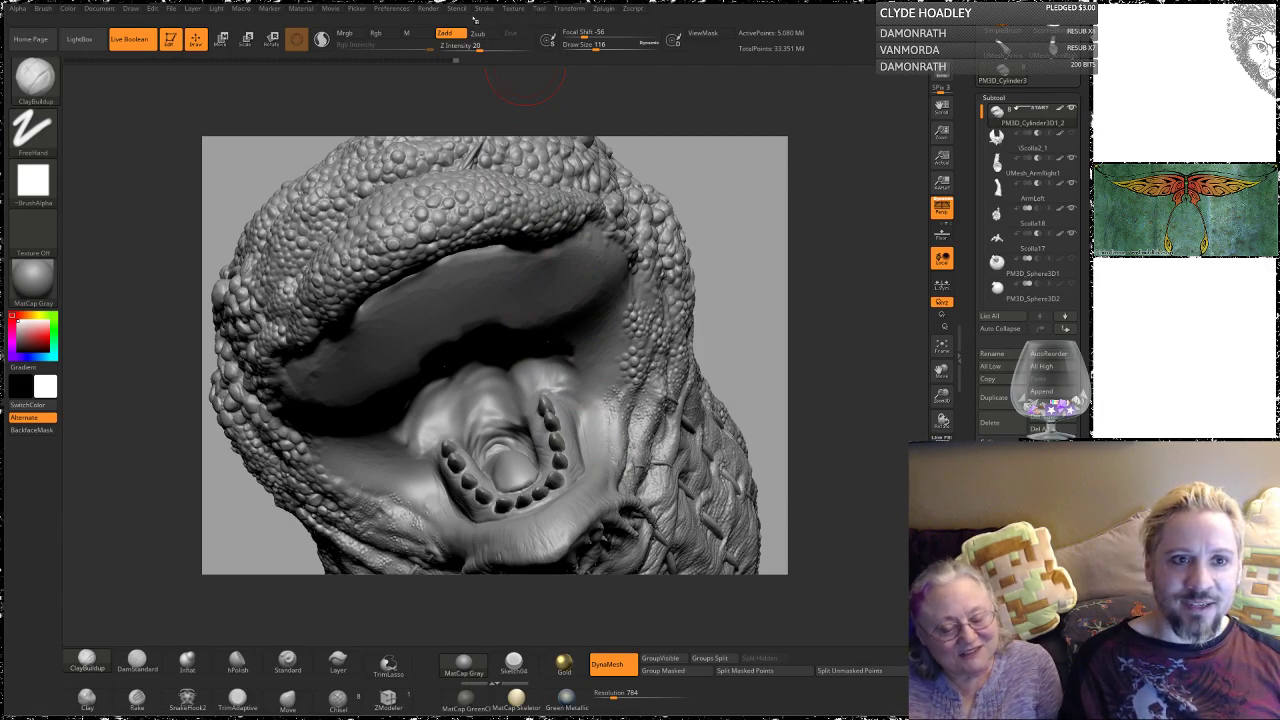
{"action": "left_click", "coordinate": [571, 9]}
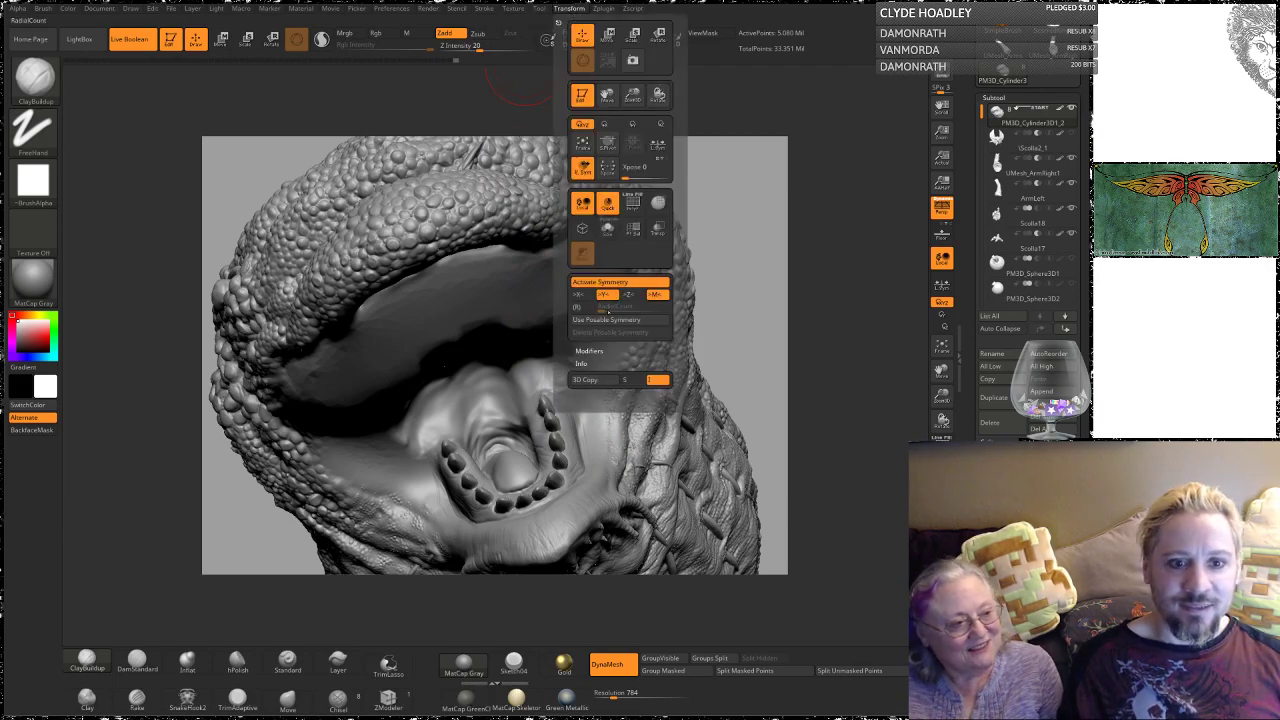
{"action": "left_click", "coordinate": [580, 295]}
{"action": "left_click", "coordinate": [608, 296]}
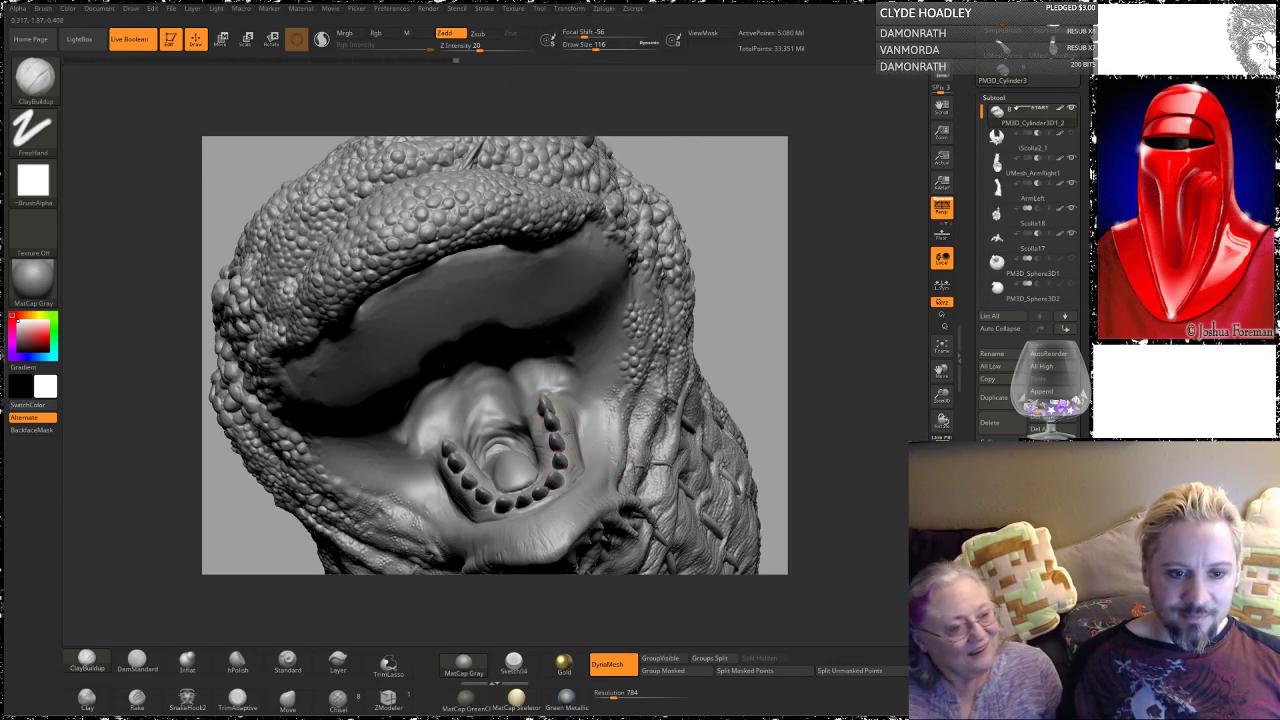
Step: Reposition the lower front and side teeth symmetrically with the Move brush at a draw size of 192
{"action": "left_click", "coordinate": [288, 702]}
{"action": "key", "text": "space"}
{"action": "left_click_drag", "start_coordinate": [532, 436], "coordinate": [538, 436]}
{"action": "mouse_move", "coordinate": [743, 262]}
{"action": "left_mouse_down"}
{"action": "mouse_move", "coordinate": [751, 302]}
{"action": "mouse_move", "coordinate": [575, 488]}
{"action": "left_mouse_up"}
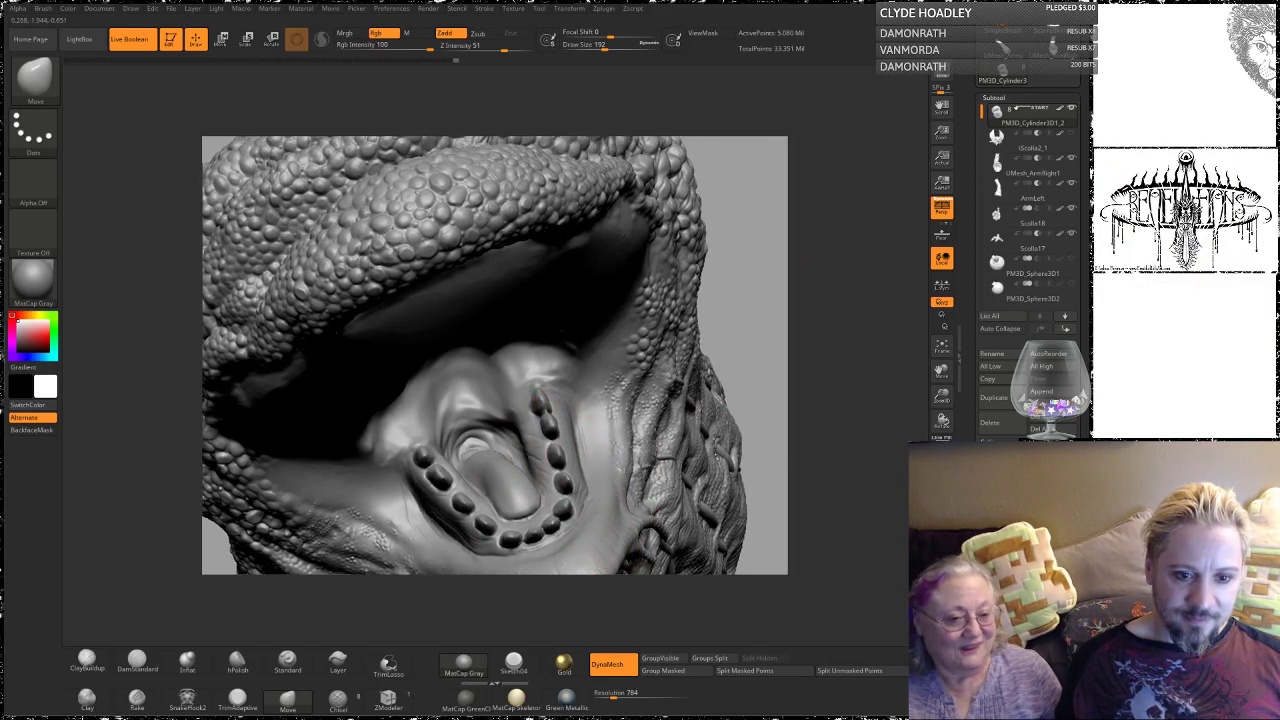
{"action": "key", "text": "space"}
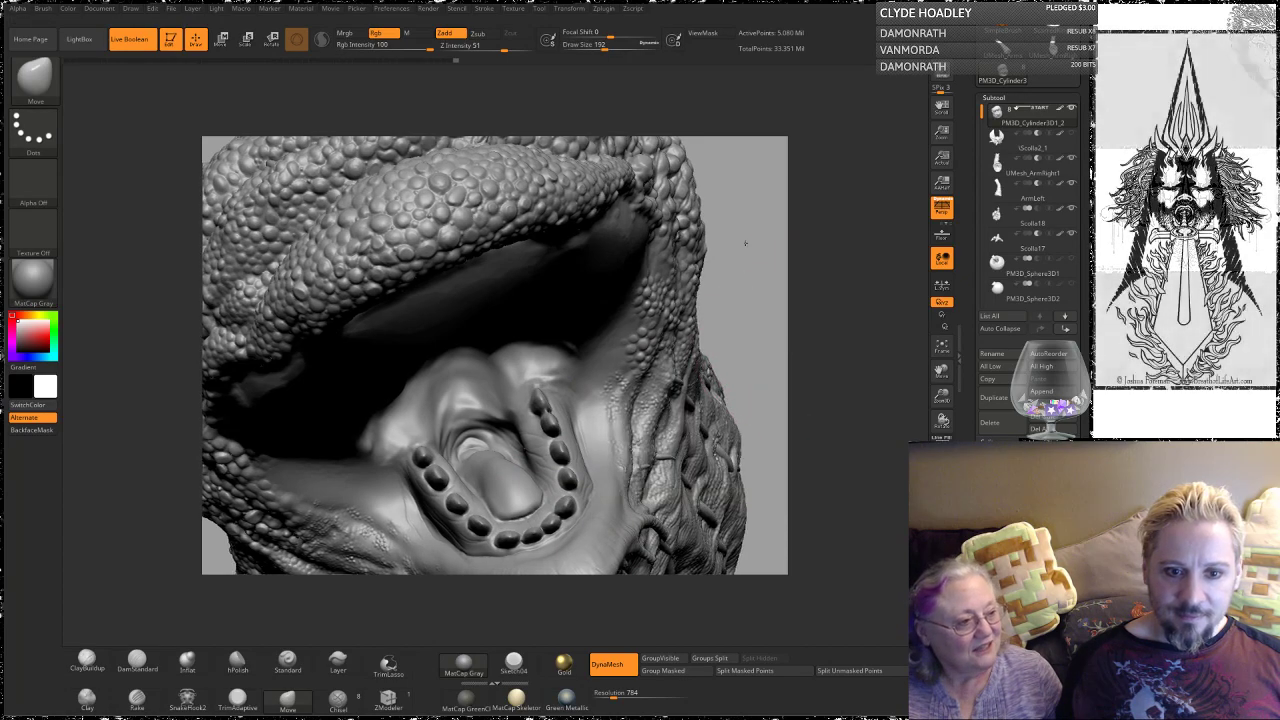
Step: Try to rework the lower lip's outer edge with a draw size of 90 and undo the last strokes
{"action": "mouse_move", "coordinate": [743, 243]}
{"action": "left_mouse_down"}
{"action": "mouse_move", "coordinate": [680, 330]}
{"action": "mouse_move", "coordinate": [600, 415]}
{"action": "mouse_move", "coordinate": [585, 413]}
{"action": "left_mouse_up"}
{"action": "key", "text": "space"}
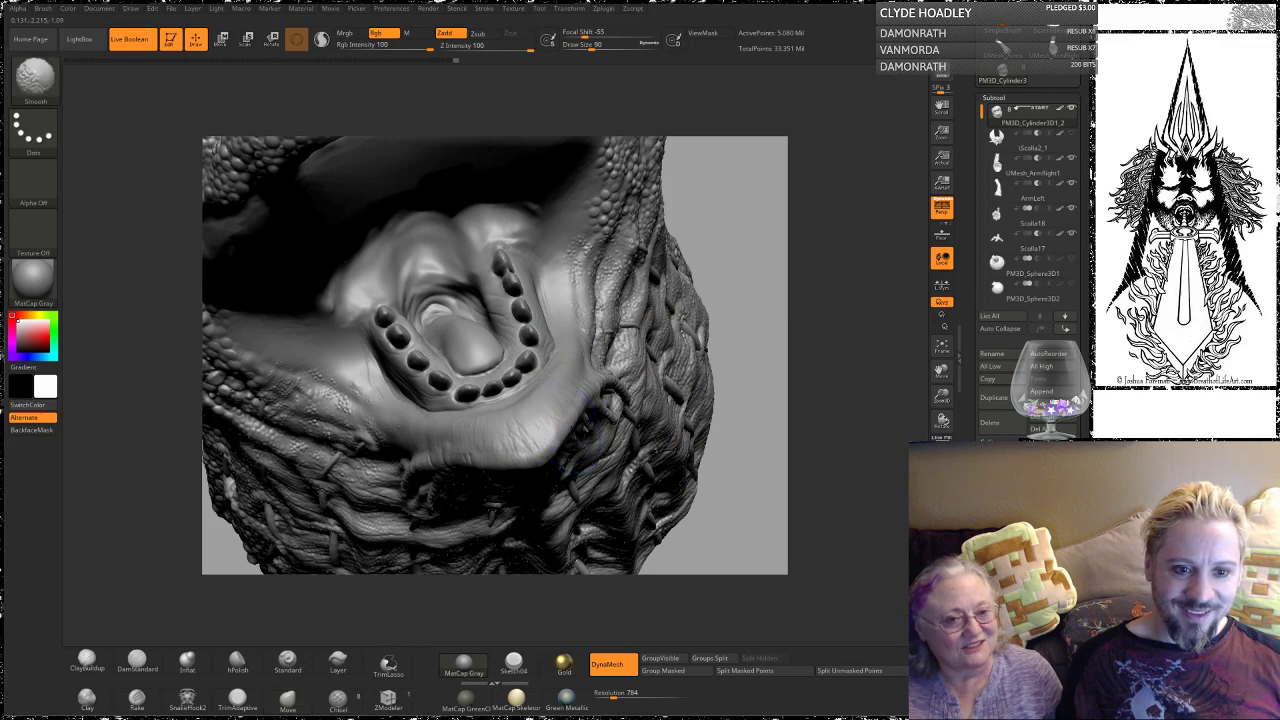
{"action": "key", "text": "ctrl+z"}
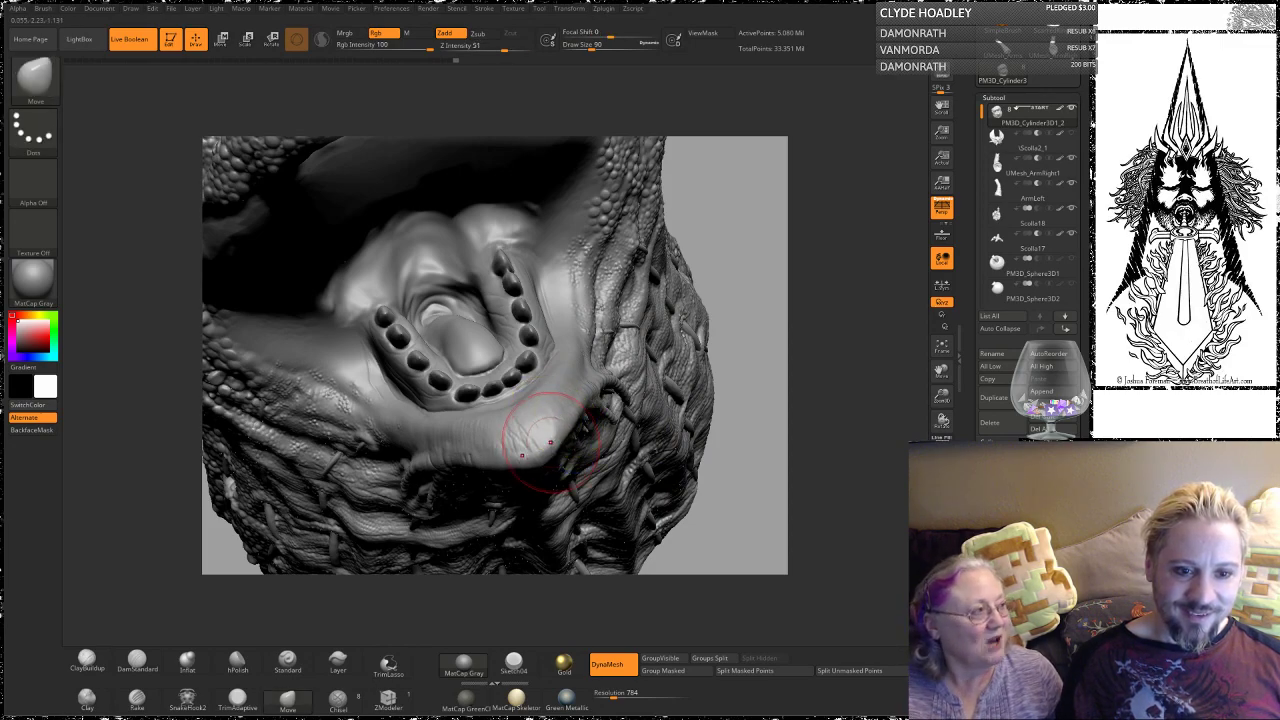
{"action": "key", "text": "ctrl+z"}
Step: Mask the lower lip and the surrounding skin on both sides of the jaw with MaskPen, leaving the teeth area free
{"action": "mouse_move", "coordinate": [560, 438]}
{"action": "left_mouse_down", "text": "ctrl"}
{"action": "mouse_move", "coordinate": [542, 438]}
{"action": "mouse_move", "coordinate": [568, 426]}
{"action": "mouse_move", "coordinate": [602, 358]}
{"action": "left_mouse_up", "text": "ctrl"}
{"action": "left_click_drag", "start_coordinate": [395, 480], "coordinate": [280, 356], "text": "ctrl"}
{"action": "left_click_drag", "start_coordinate": [747, 174], "coordinate": [645, 184]}
{"action": "mouse_move", "coordinate": [677, 328]}
{"action": "left_mouse_down", "text": "ctrl"}
{"action": "mouse_move", "coordinate": [676, 266]}
{"action": "mouse_move", "coordinate": [656, 322]}
{"action": "left_mouse_up", "text": "ctrl"}
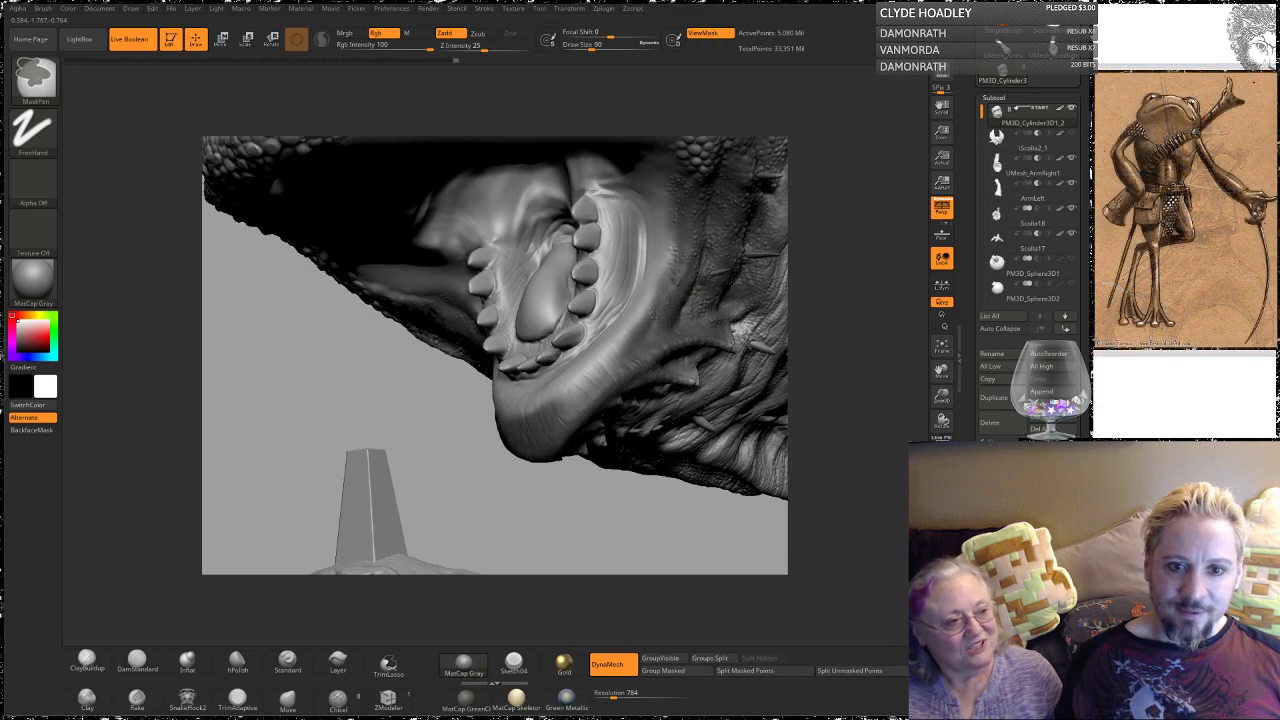
{"action": "mouse_move", "coordinate": [856, 242]}
{"action": "left_mouse_down"}
{"action": "mouse_move", "coordinate": [832, 150]}
{"action": "mouse_move", "coordinate": [808, 184]}
{"action": "left_mouse_up"}
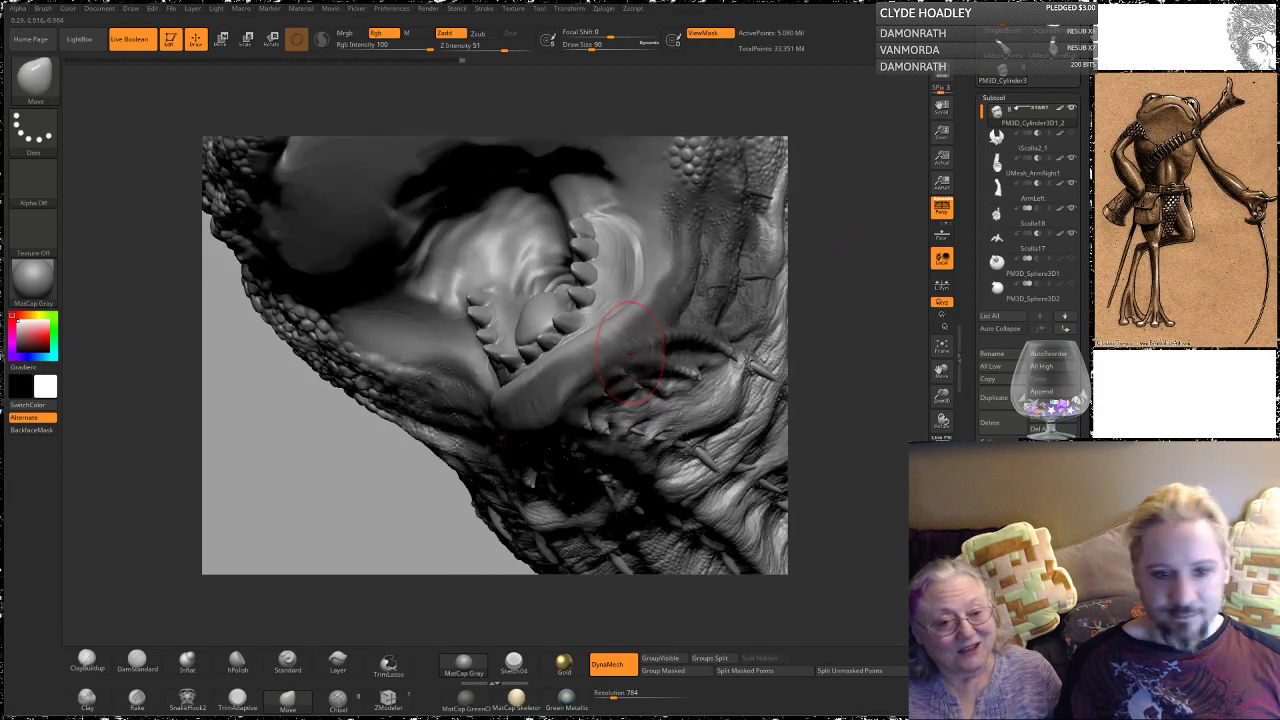
{"action": "mouse_move", "coordinate": [605, 385]}
{"action": "left_mouse_down", "text": "ctrl"}
{"action": "mouse_move", "coordinate": [547, 395]}
{"action": "mouse_move", "coordinate": [584, 374]}
{"action": "left_mouse_up", "text": "ctrl"}
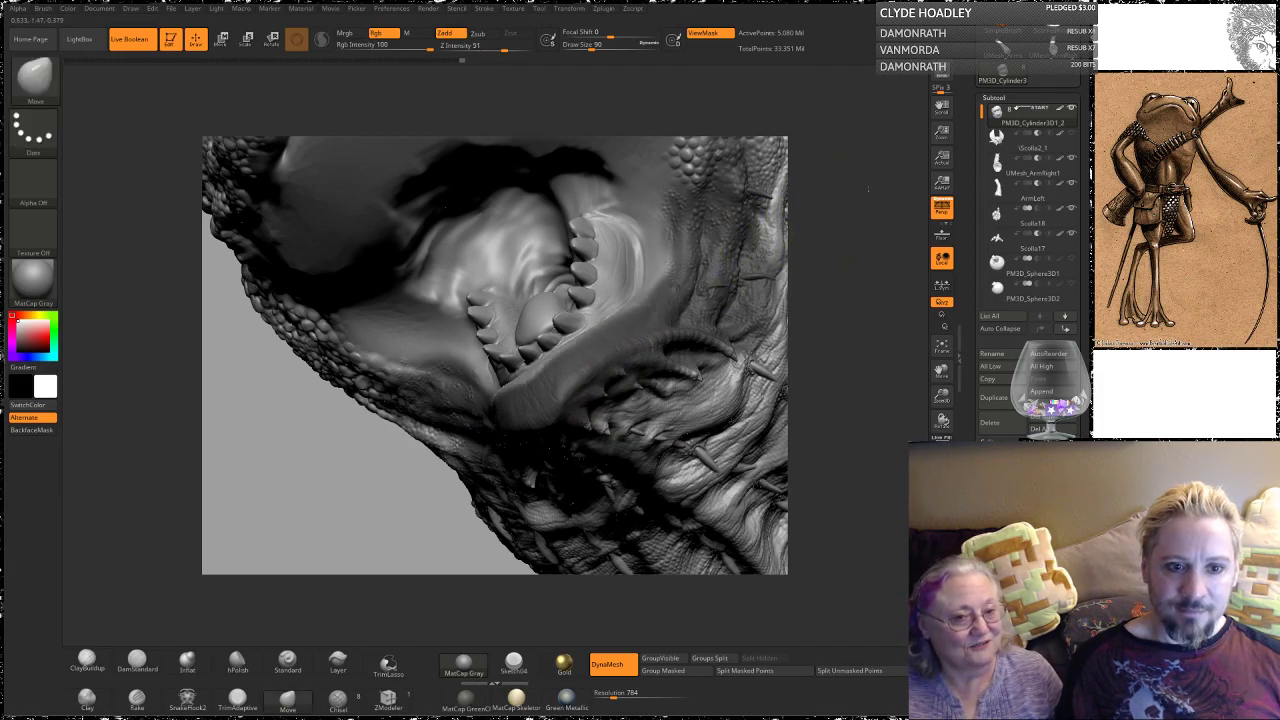
{"action": "mouse_move", "coordinate": [832, 244]}
{"action": "left_mouse_down"}
{"action": "mouse_move", "coordinate": [856, 312]}
{"action": "mouse_move", "coordinate": [904, 288]}
{"action": "left_mouse_up"}
{"action": "mouse_move", "coordinate": [429, 457]}
{"action": "left_mouse_down", "text": "ctrl"}
{"action": "mouse_move", "coordinate": [318, 410]}
{"action": "mouse_move", "coordinate": [224, 396]}
{"action": "mouse_move", "coordinate": [212, 380]}
{"action": "left_mouse_up", "text": "ctrl"}
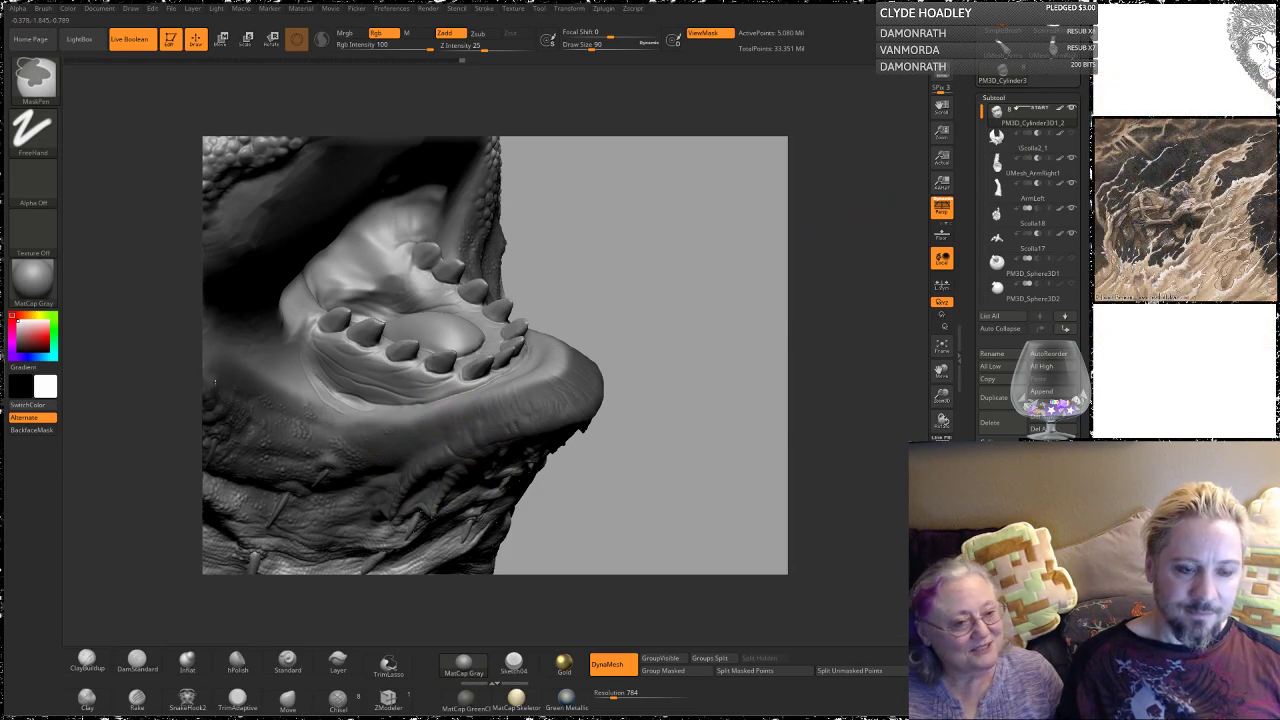
Step: Push the side and front teeth inward toward the tongue with the Move brush at a draw size of 187
{"action": "mouse_move", "coordinate": [698, 243]}
{"action": "left_mouse_down"}
{"action": "mouse_move", "coordinate": [618, 345]}
{"action": "mouse_move", "coordinate": [602, 346]}
{"action": "left_mouse_up"}
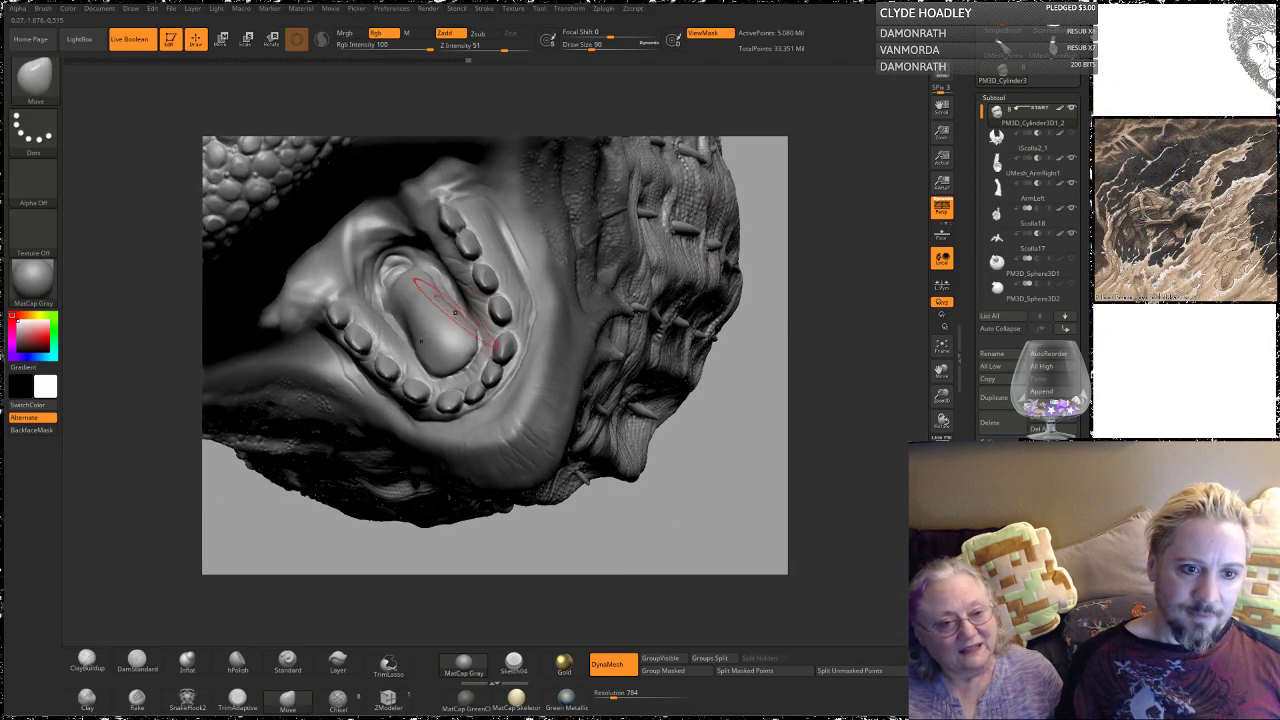
{"action": "key", "text": "space"}
{"action": "left_click_drag", "start_coordinate": [445, 355], "coordinate": [453, 354]}
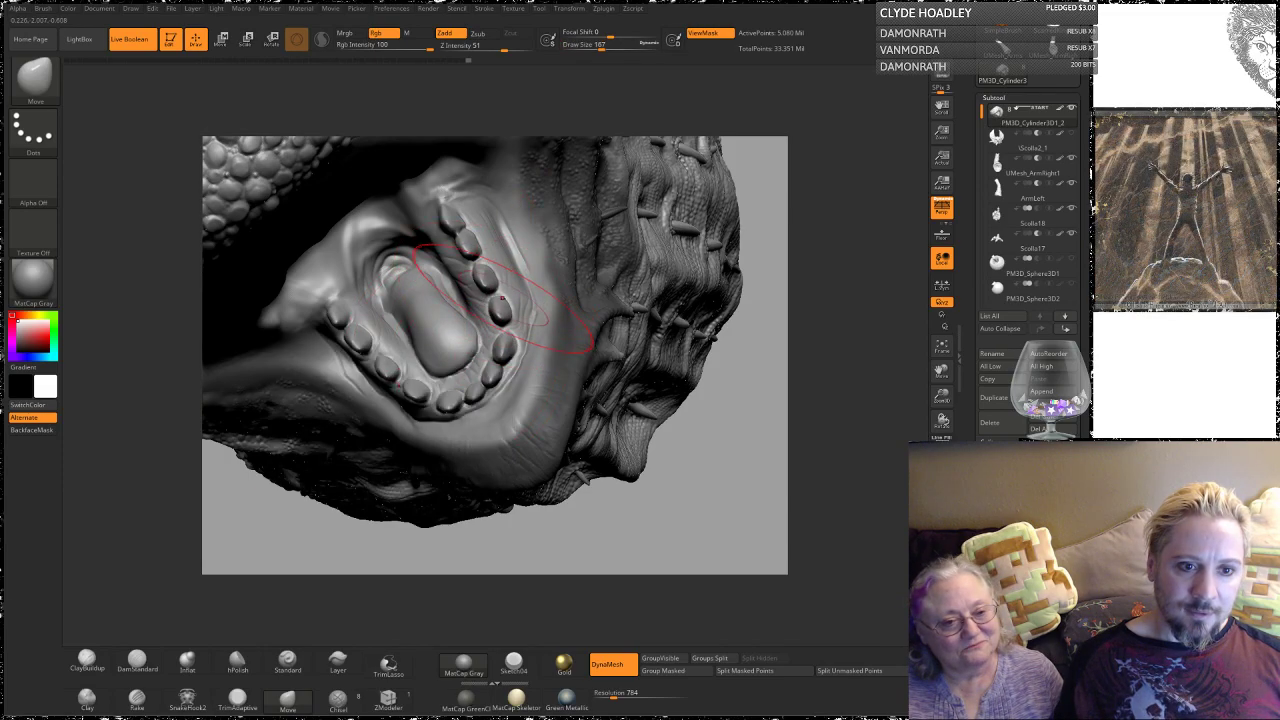
{"action": "left_click_drag", "start_coordinate": [510, 296], "coordinate": [499, 301]}
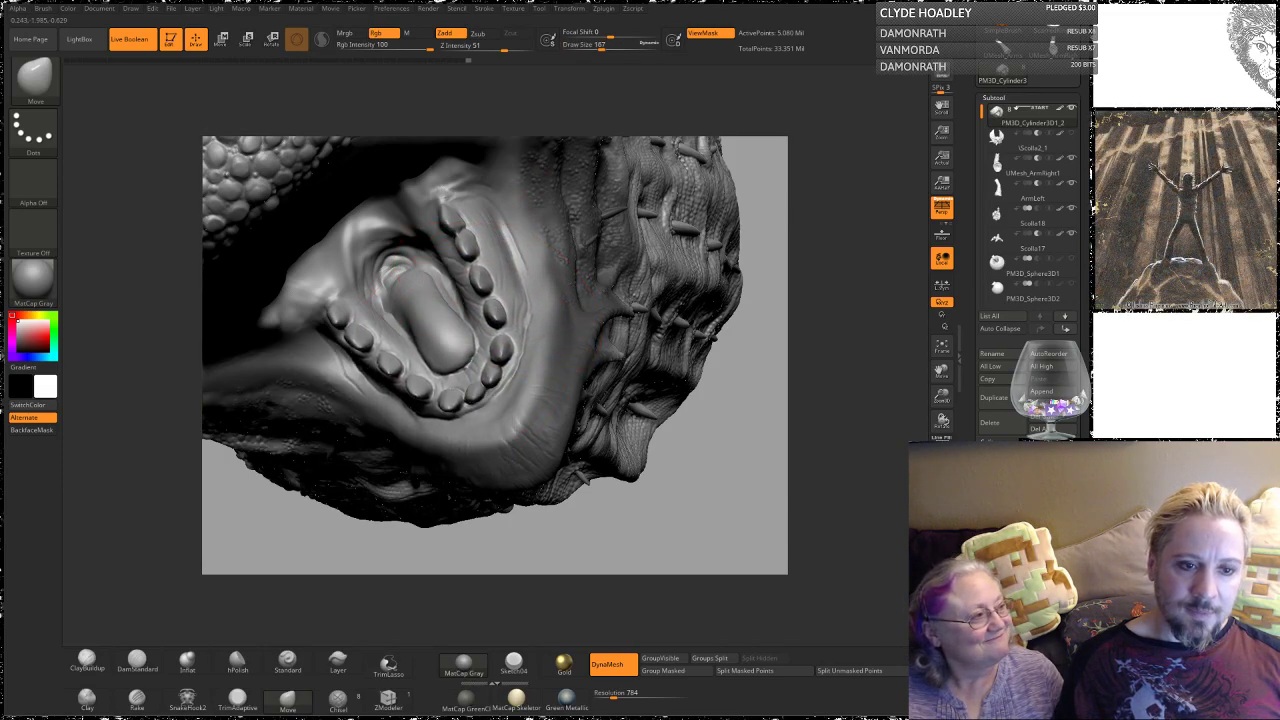
{"action": "left_click_drag", "start_coordinate": [497, 362], "coordinate": [493, 353]}
{"action": "left_click_drag", "start_coordinate": [483, 229], "coordinate": [441, 227]}
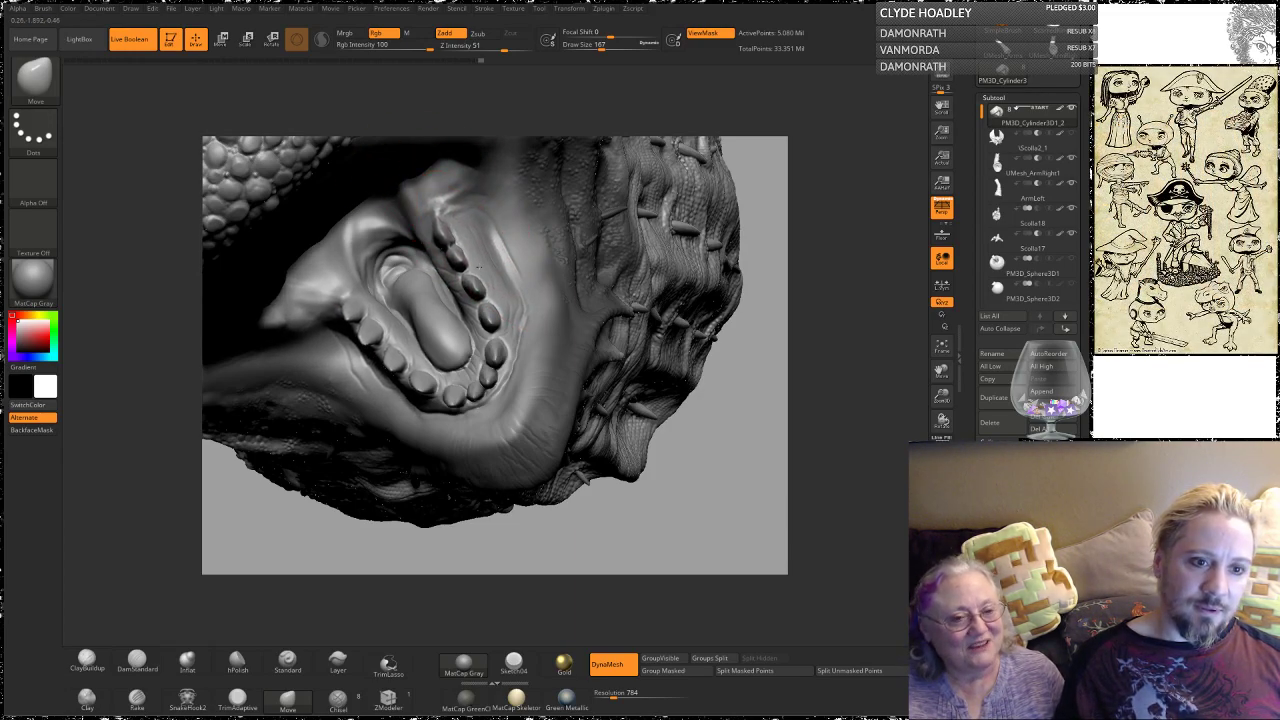
{"action": "mouse_move", "coordinate": [770, 246]}
{"action": "left_mouse_down"}
{"action": "mouse_move", "coordinate": [718, 180]}
{"action": "mouse_move", "coordinate": [662, 244]}
{"action": "left_mouse_up"}
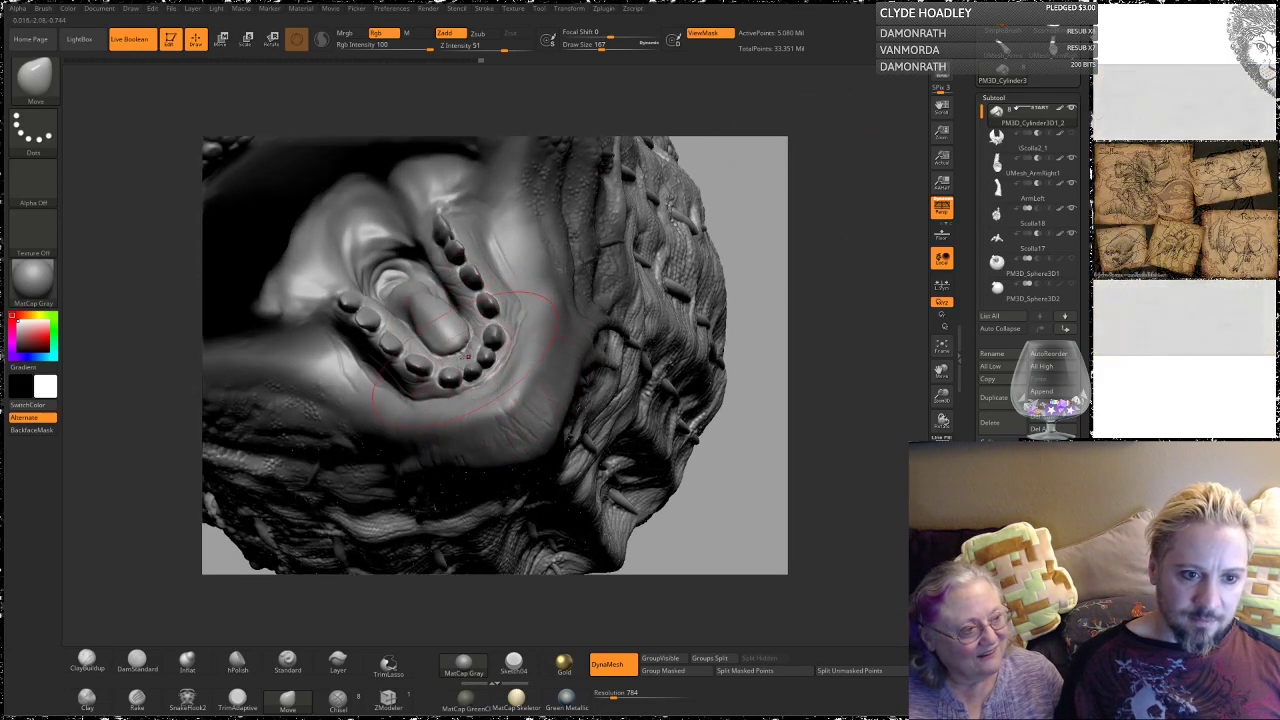
{"action": "left_click_drag", "start_coordinate": [431, 381], "coordinate": [438, 345]}
Step: Reduce the Move brush's draw size to 35 for fine adjustments to the lower teeth
{"action": "key", "text": "space"}
{"action": "mouse_move", "coordinate": [760, 184]}
{"action": "left_mouse_down"}
{"action": "mouse_move", "coordinate": [752, 146]}
{"action": "mouse_move", "coordinate": [738, 149]}
{"action": "left_mouse_up"}
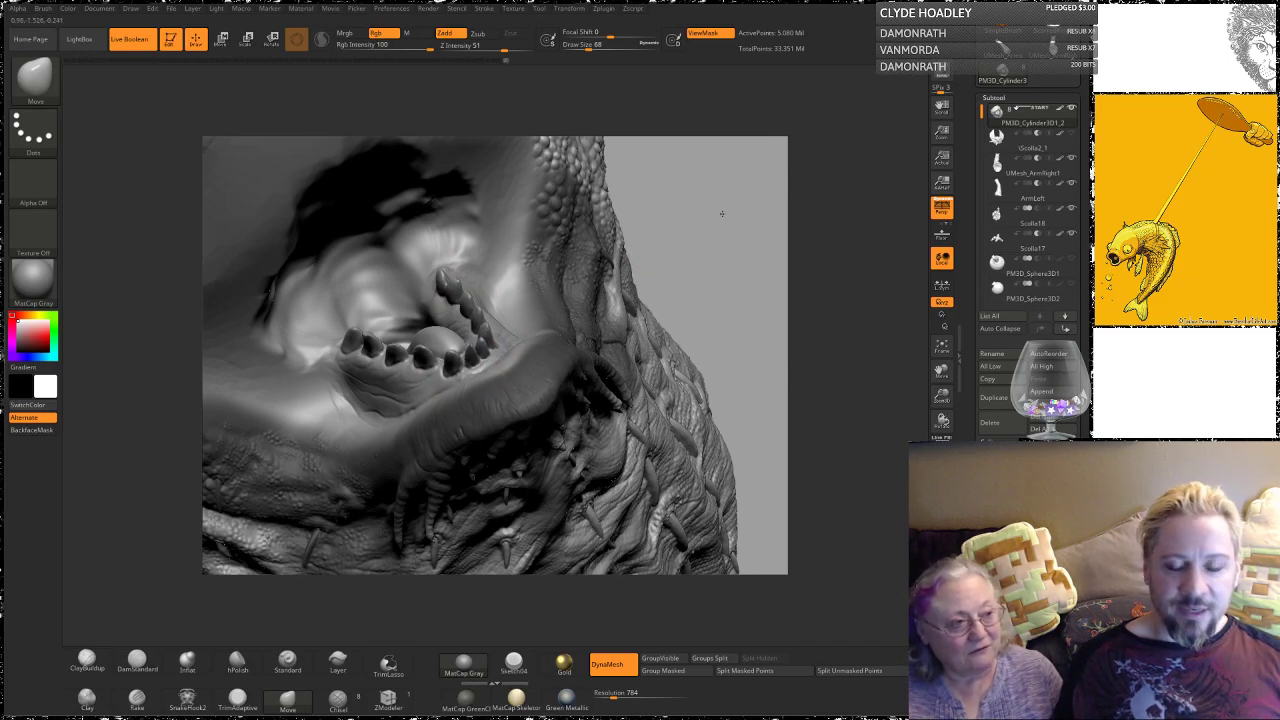
{"action": "left_click_drag", "start_coordinate": [723, 213], "coordinate": [757, 299]}
{"action": "key", "text": "space"}
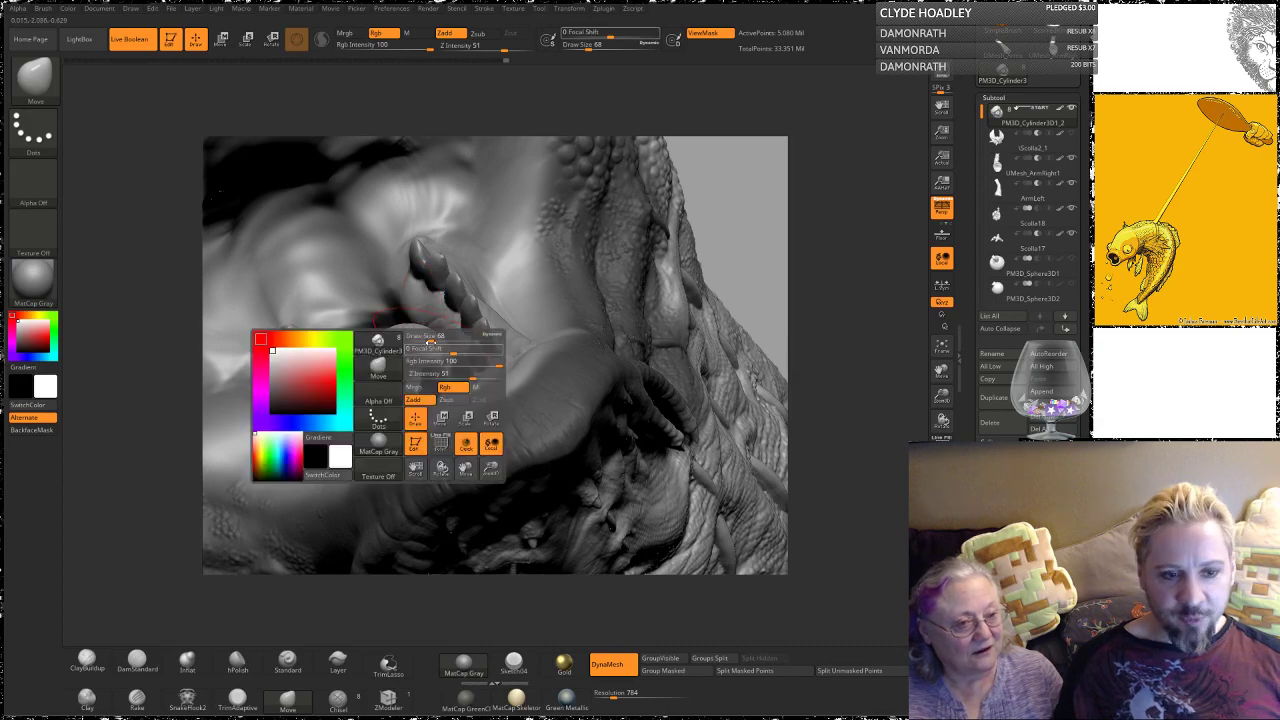
{"action": "left_click_drag", "start_coordinate": [426, 339], "coordinate": [422, 339]}
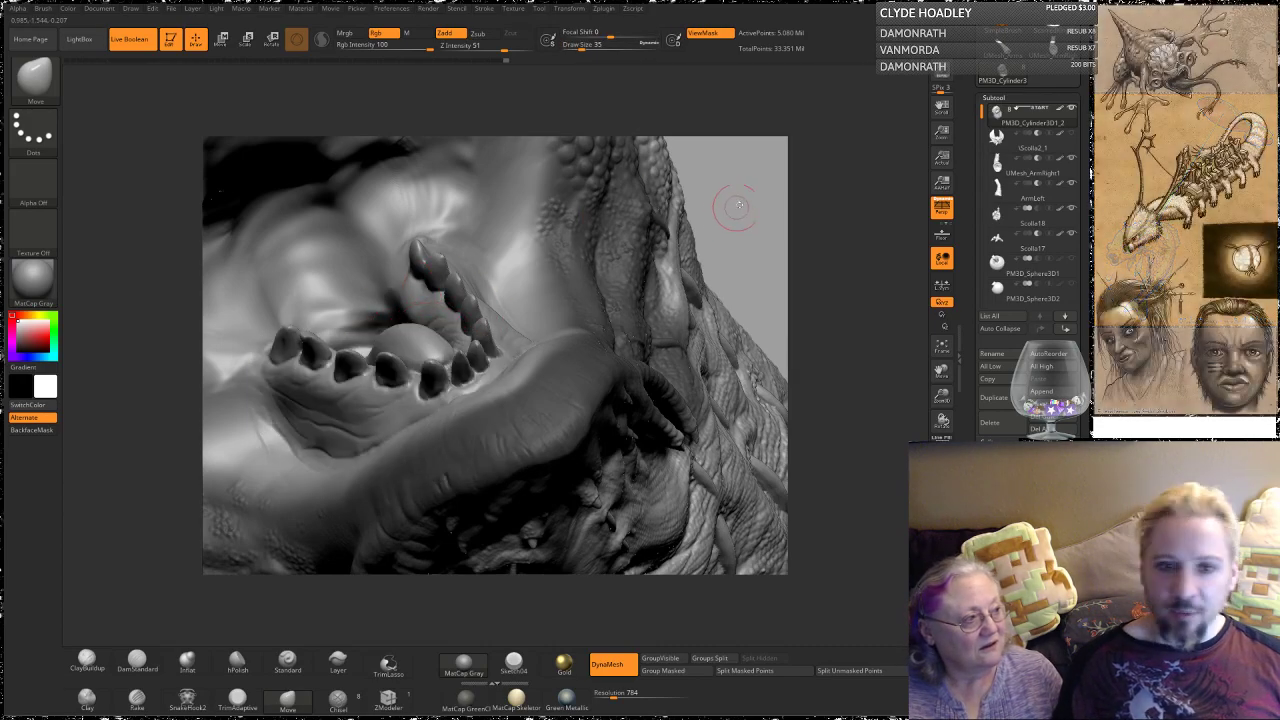
Step: Adjust the lower row of teeth with the Move brush and smooth the teeth along the jaw
{"action": "mouse_move", "coordinate": [734, 206]}
{"action": "left_mouse_down"}
{"action": "mouse_move", "coordinate": [830, 222]}
{"action": "mouse_move", "coordinate": [800, 245]}
{"action": "mouse_move", "coordinate": [782, 190]}
{"action": "left_mouse_up"}
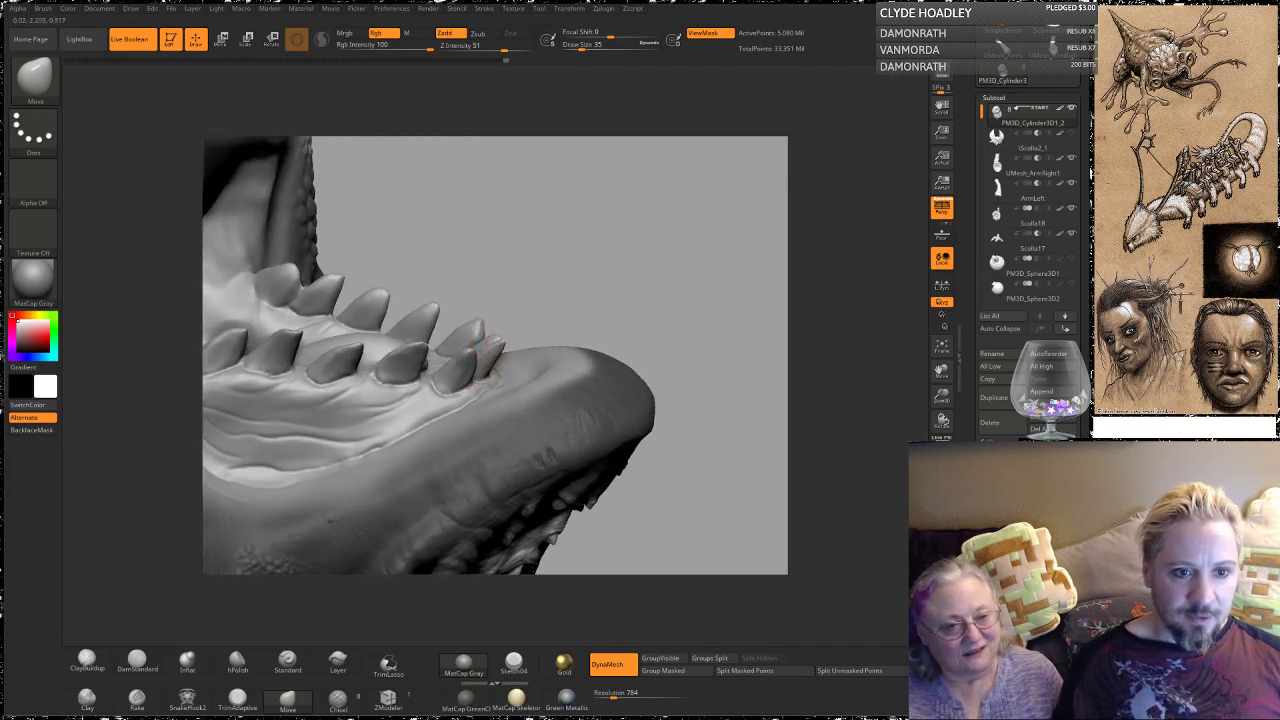
{"action": "mouse_move", "coordinate": [537, 283]}
{"action": "left_mouse_down"}
{"action": "mouse_move", "coordinate": [477, 296]}
{"action": "mouse_move", "coordinate": [436, 335]}
{"action": "left_mouse_up"}
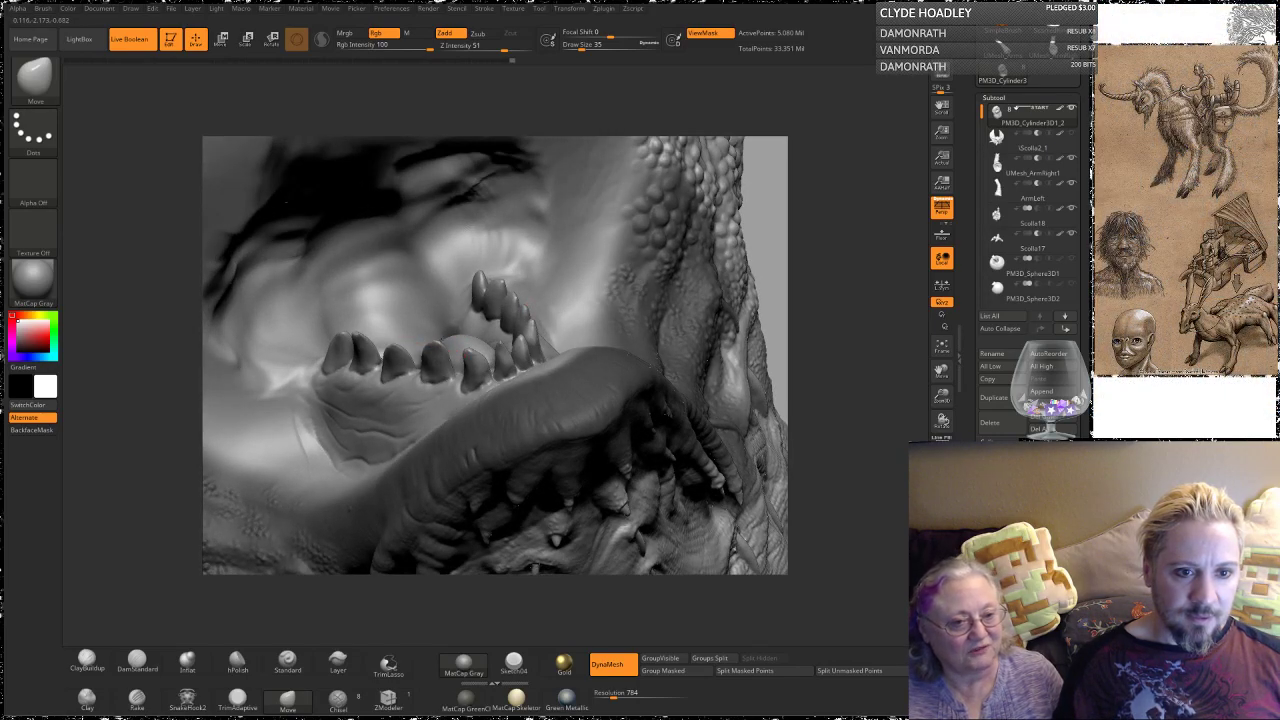
{"action": "key", "text": "shift"}
{"action": "left_click_drag", "start_coordinate": [435, 349], "coordinate": [395, 361], "text": "shift"}
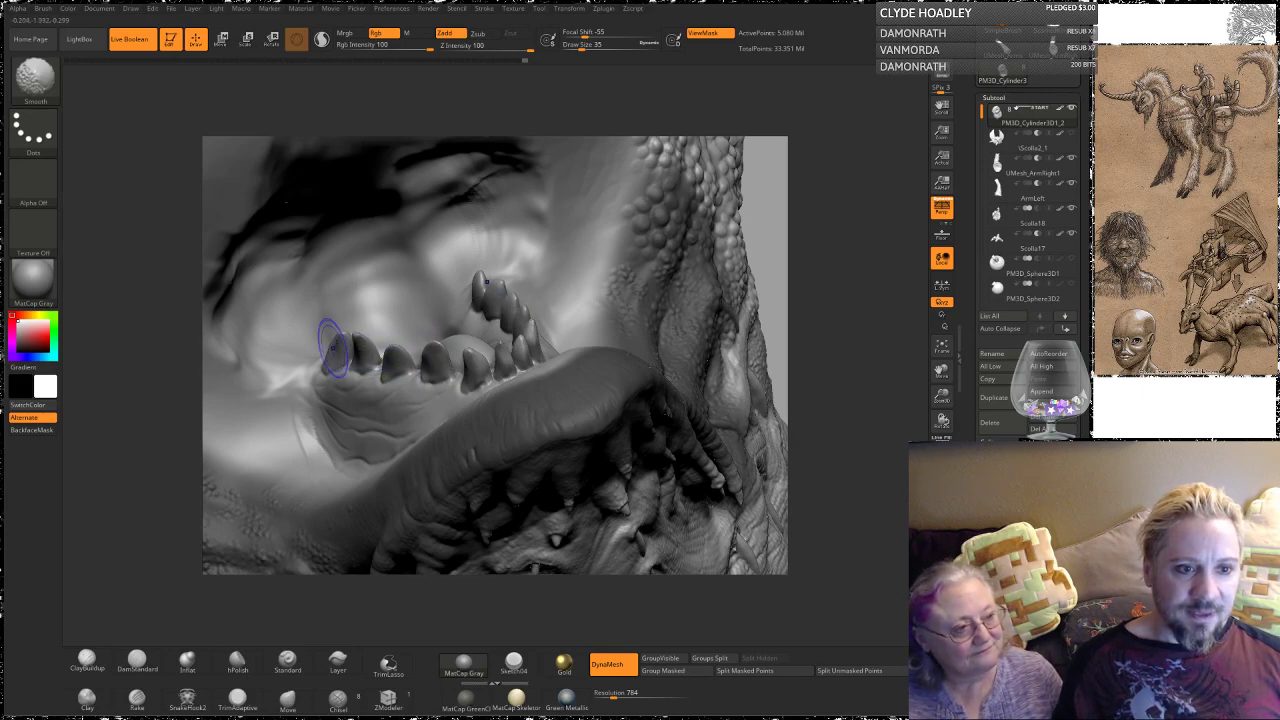
{"action": "key", "text": "shift"}
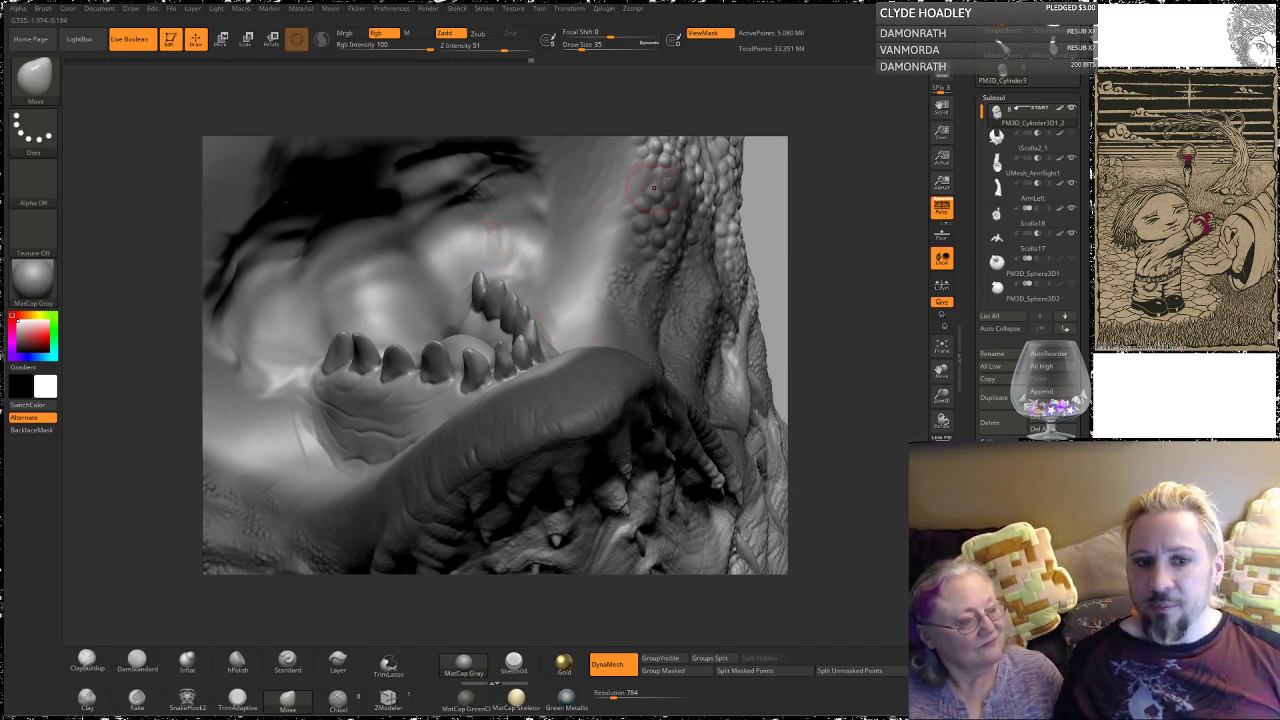
Step: Clear the mask on the head around the lower jaw
{"action": "mouse_move", "coordinate": [856, 284]}
{"action": "left_mouse_down"}
{"action": "mouse_move", "coordinate": [830, 245]}
{"action": "mouse_move", "coordinate": [731, 246]}
{"action": "left_mouse_up"}
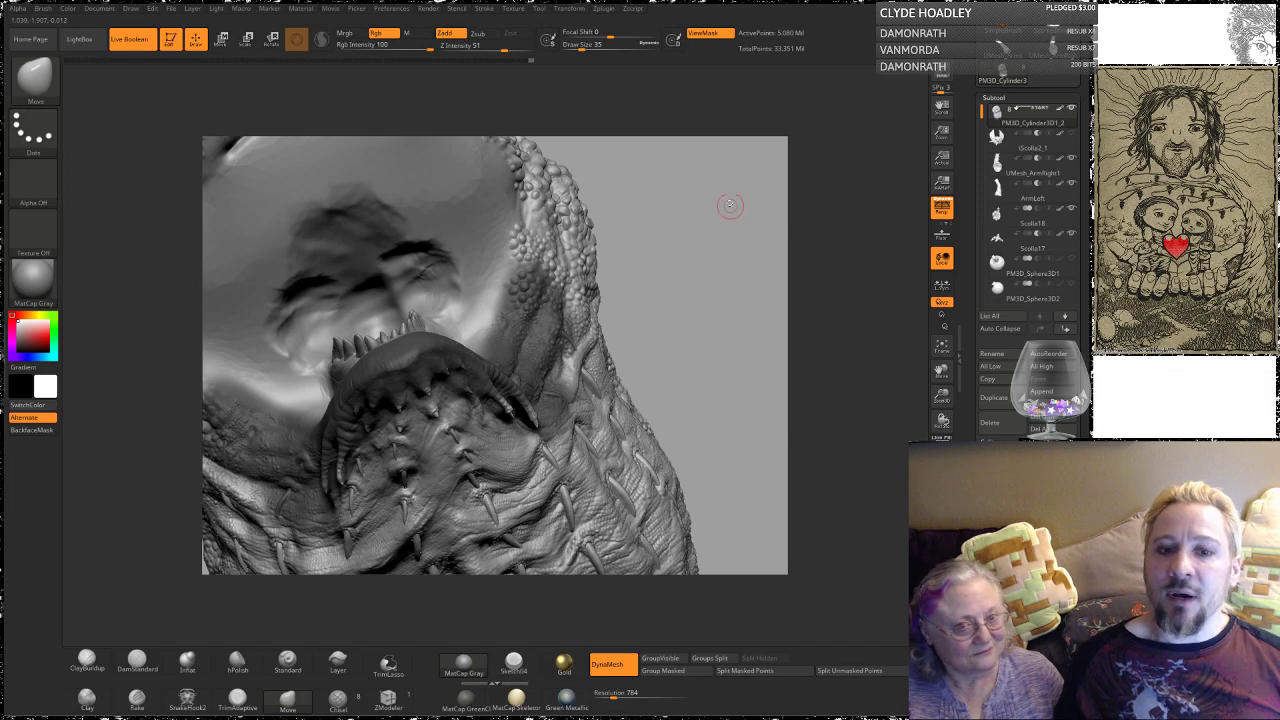
{"action": "key", "text": "ctrl"}
{"action": "left_click_drag", "start_coordinate": [698, 286], "coordinate": [700, 288], "text": "ctrl"}
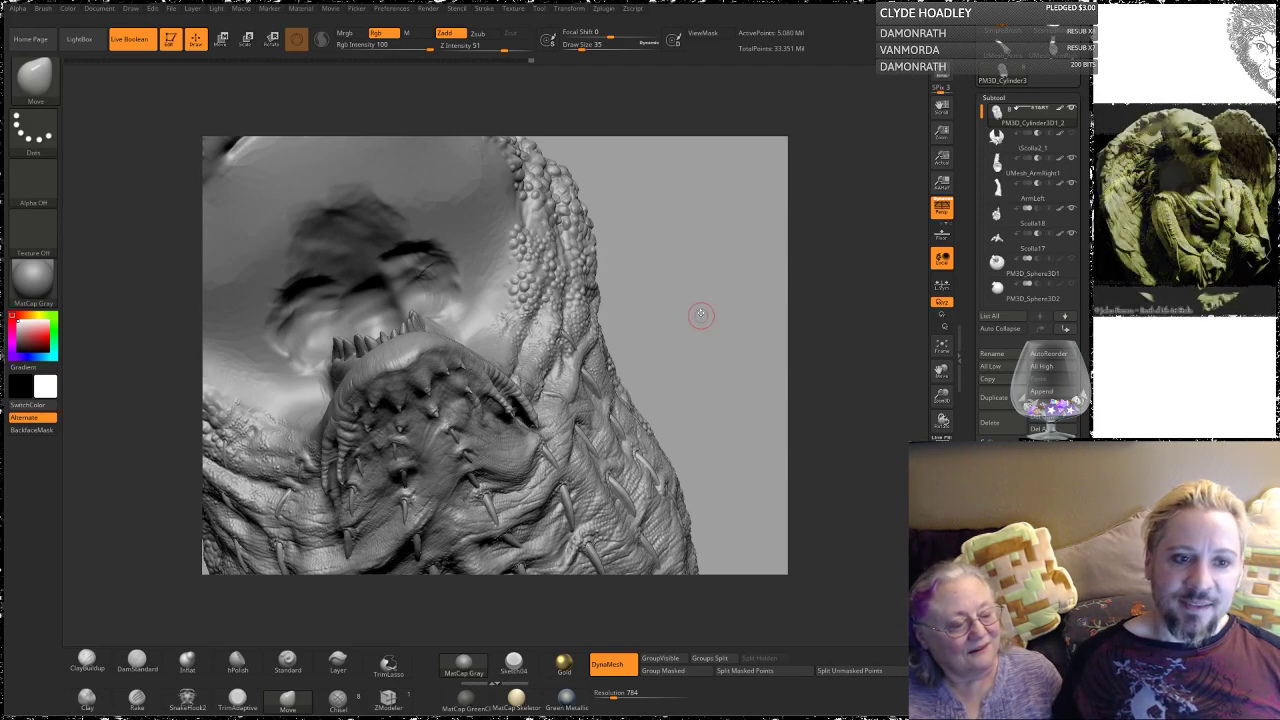
Step: Preview the boolean intersection of the winged creature subtool with the head, and restore its subtraction mode
{"action": "mouse_move", "coordinate": [697, 293]}
{"action": "left_mouse_down"}
{"action": "mouse_move", "coordinate": [707, 337]}
{"action": "mouse_move", "coordinate": [706, 305]}
{"action": "left_mouse_up"}
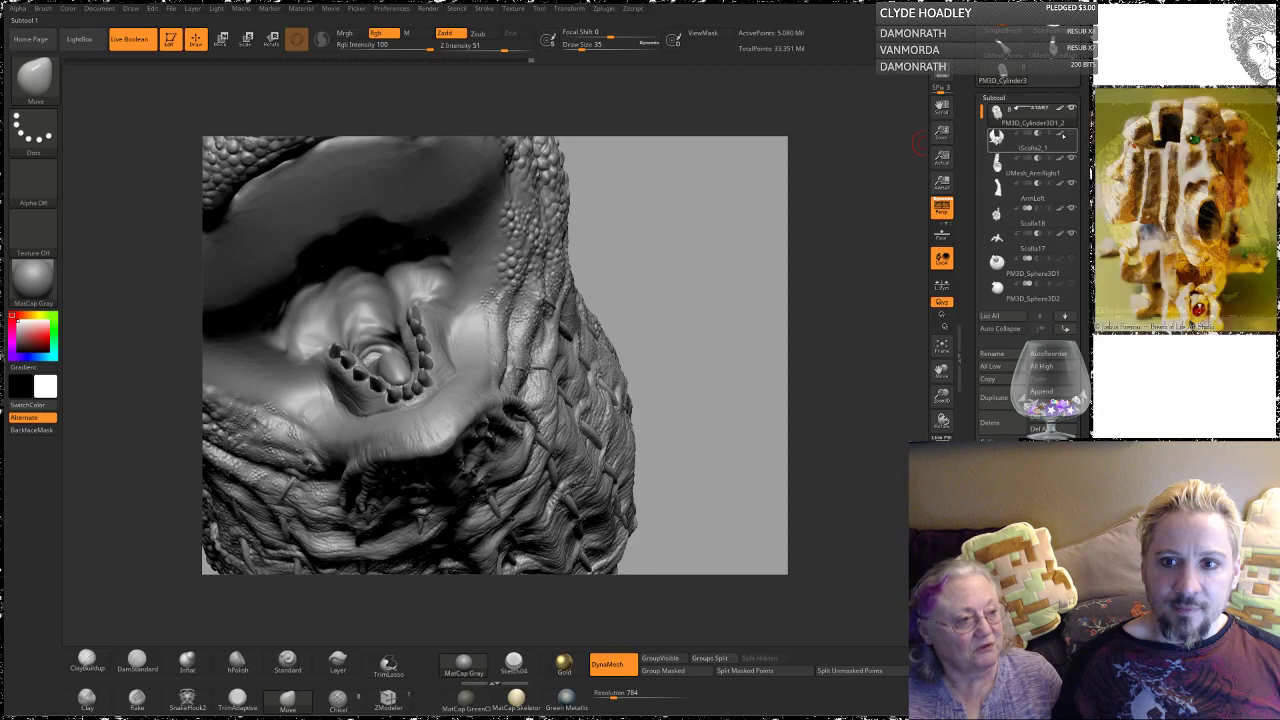
{"action": "key", "text": "ctrl+shift+z"}
{"action": "mouse_move", "coordinate": [716, 298]}
{"action": "left_mouse_down"}
{"action": "mouse_move", "coordinate": [734, 280]}
{"action": "mouse_move", "coordinate": [712, 302]}
{"action": "mouse_move", "coordinate": [716, 345]}
{"action": "mouse_move", "coordinate": [695, 290]}
{"action": "mouse_move", "coordinate": [740, 291]}
{"action": "mouse_move", "coordinate": [748, 266]}
{"action": "mouse_move", "coordinate": [586, 291]}
{"action": "left_mouse_up"}
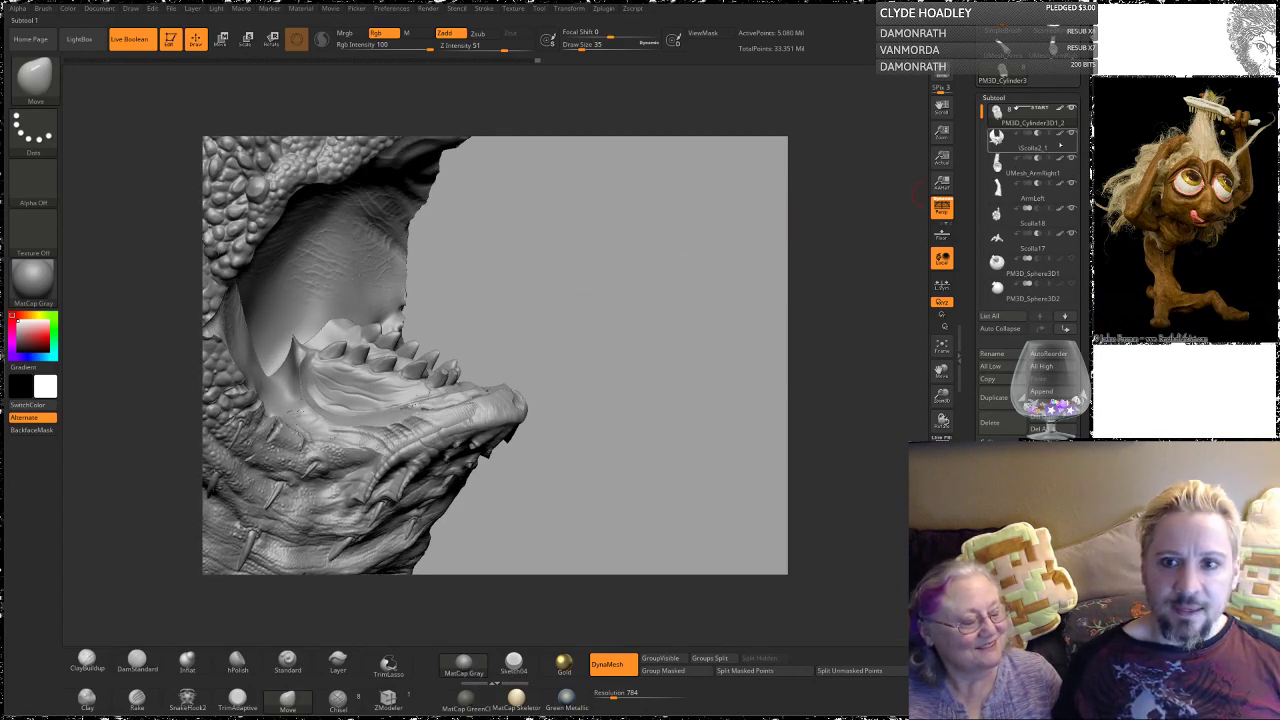
{"action": "left_click", "coordinate": [997, 140]}
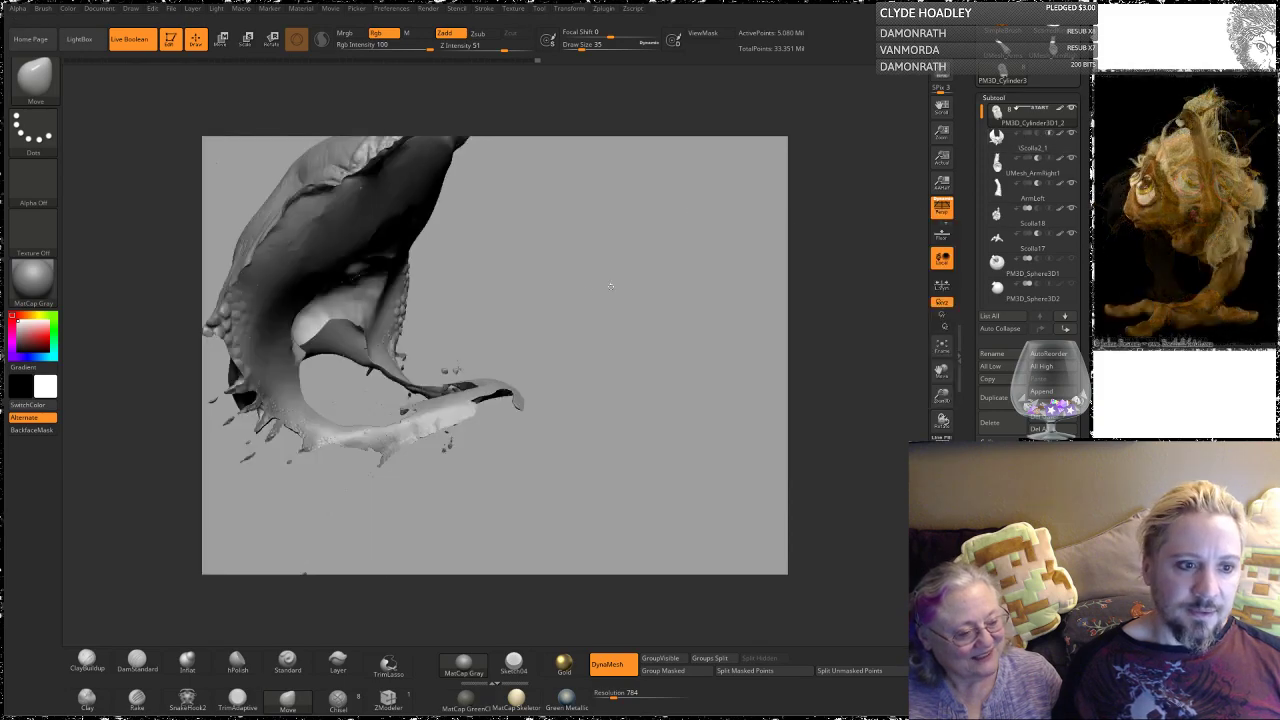
{"action": "mouse_move", "coordinate": [588, 261]}
{"action": "left_mouse_down"}
{"action": "mouse_move", "coordinate": [634, 226]}
{"action": "mouse_move", "coordinate": [578, 333]}
{"action": "mouse_move", "coordinate": [592, 353]}
{"action": "left_mouse_up"}
{"action": "left_click", "coordinate": [1039, 133]}
Step: Pull the flesh at the mouth corner behind the lower teeth outward with the Move brush at draw size 101
{"action": "key", "text": "space"}
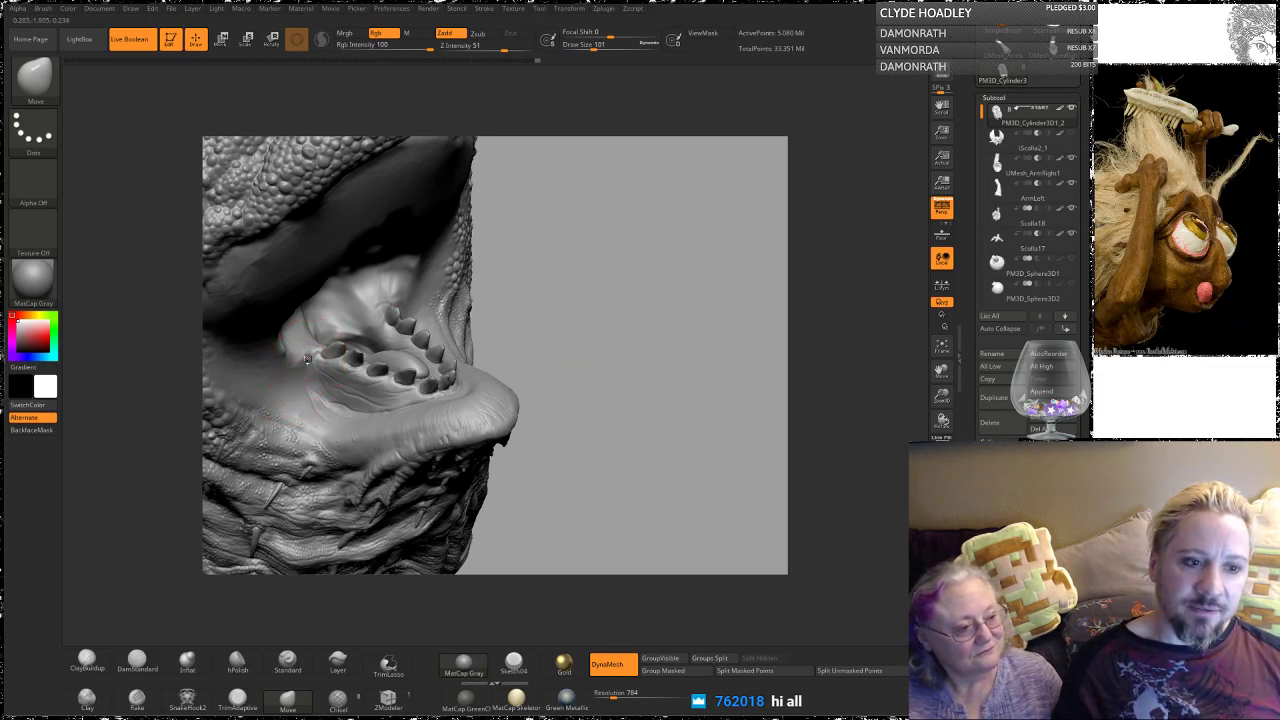
{"action": "left_click_drag", "start_coordinate": [634, 277], "coordinate": [305, 356]}
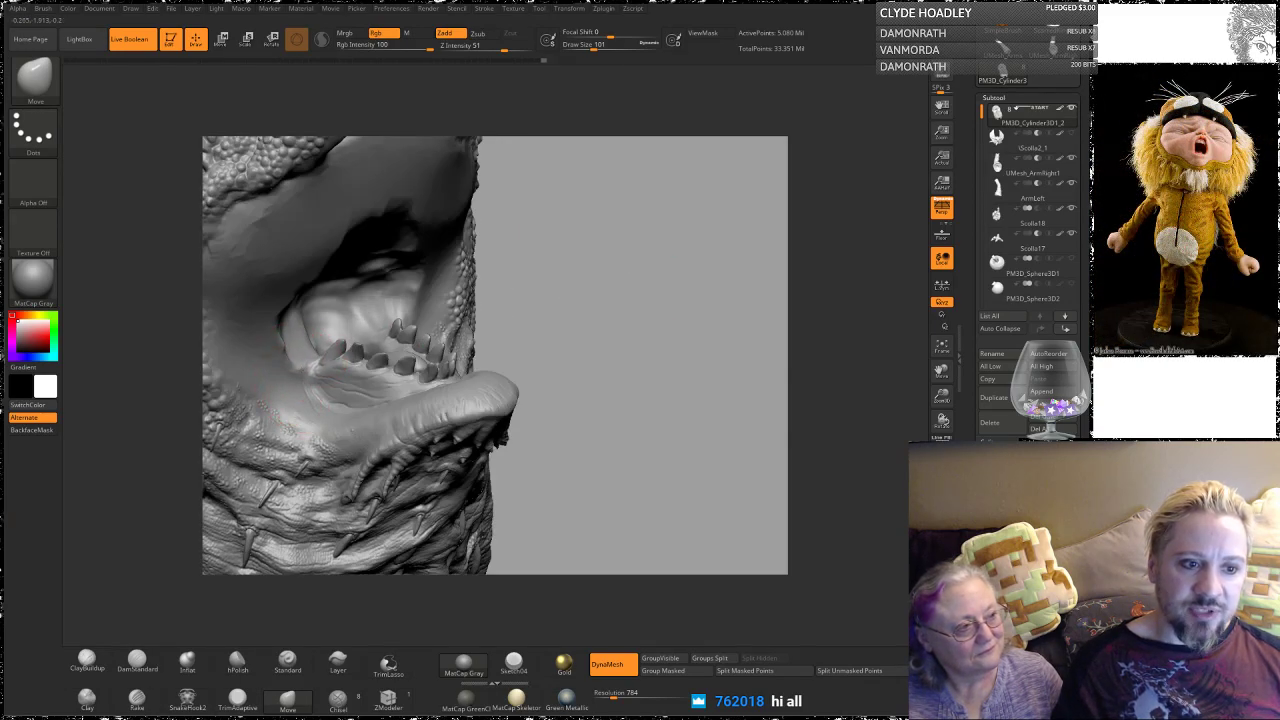
{"action": "left_click_drag", "start_coordinate": [284, 350], "coordinate": [266, 353]}
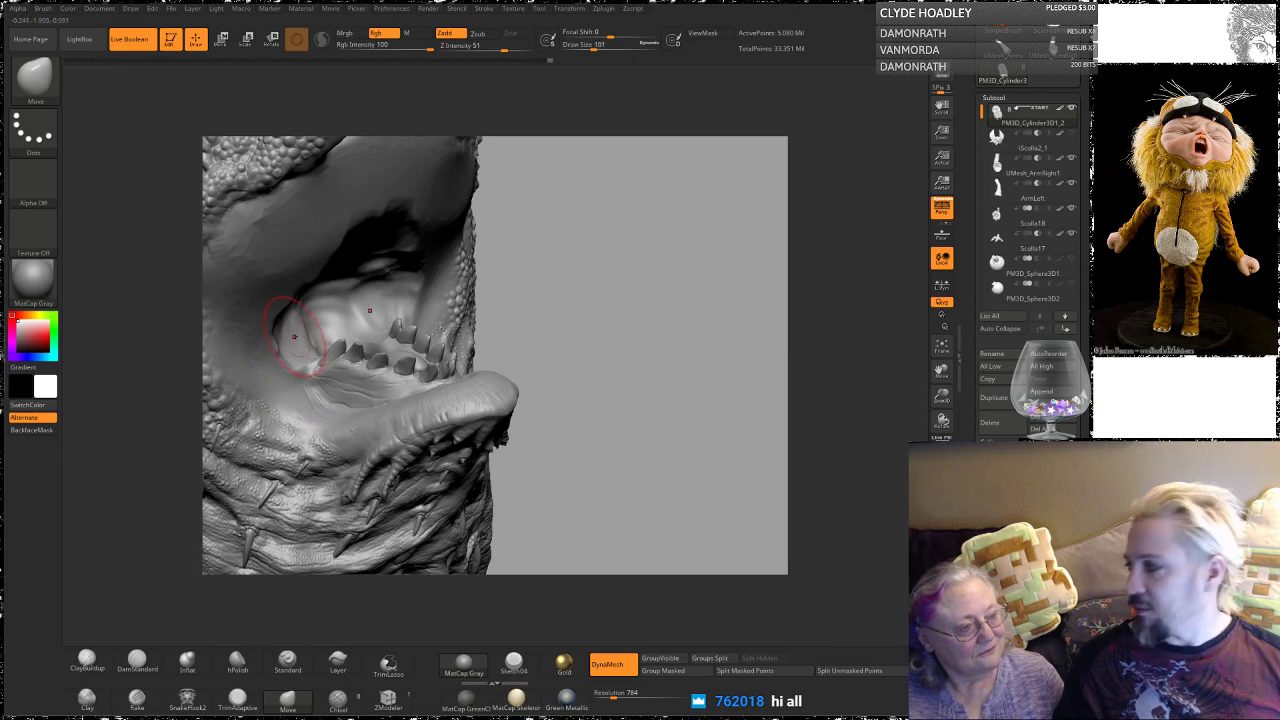
Step: Set the Move brush draw size to 71 and nudge the front of the lower tooth row
{"action": "mouse_move", "coordinate": [677, 234]}
{"action": "left_mouse_down"}
{"action": "mouse_move", "coordinate": [667, 289]}
{"action": "mouse_move", "coordinate": [674, 274]}
{"action": "left_mouse_up"}
{"action": "key", "text": "space"}
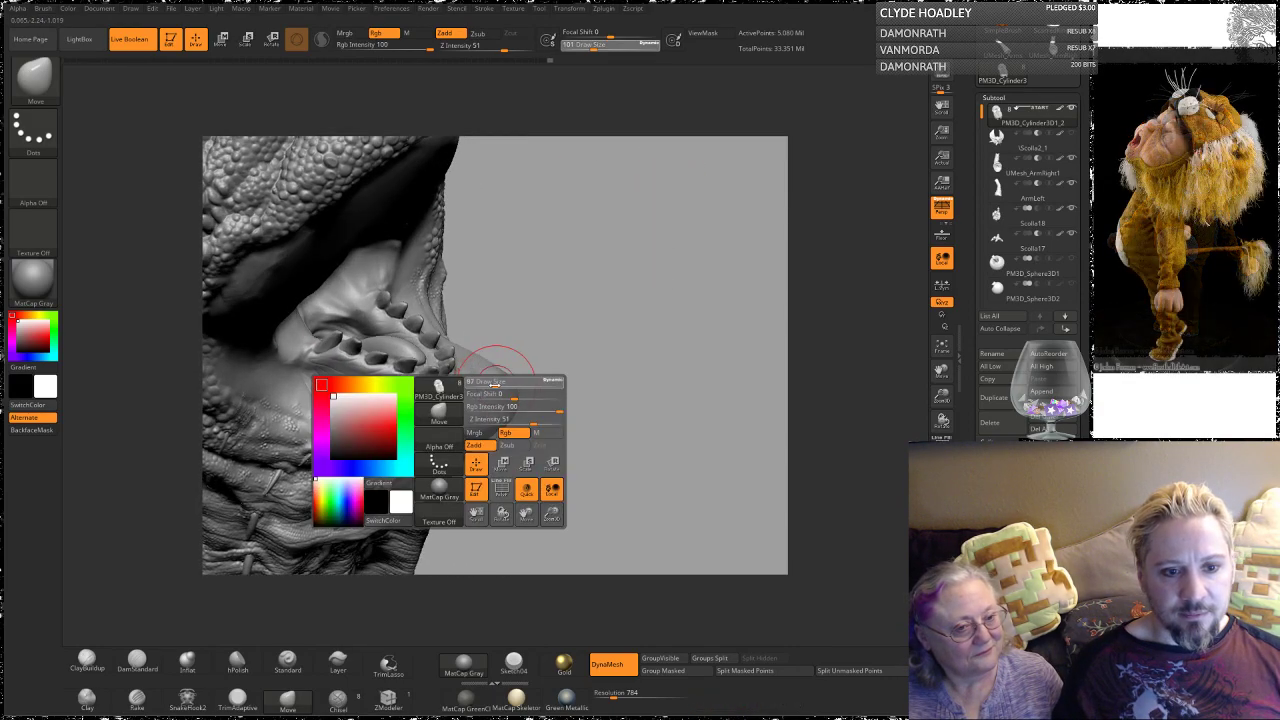
{"action": "left_click_drag", "start_coordinate": [494, 384], "coordinate": [489, 384]}
{"action": "left_click_drag", "start_coordinate": [546, 337], "coordinate": [568, 342]}
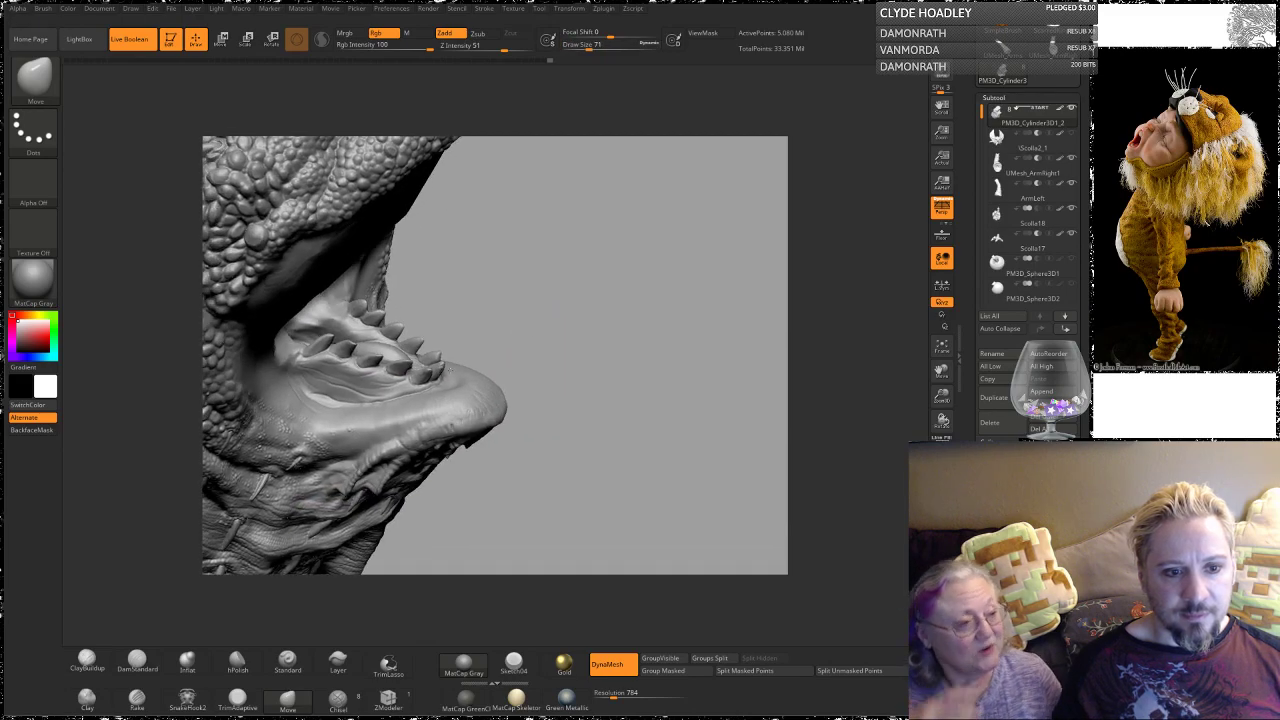
{"action": "left_click_drag", "start_coordinate": [450, 371], "coordinate": [456, 372]}
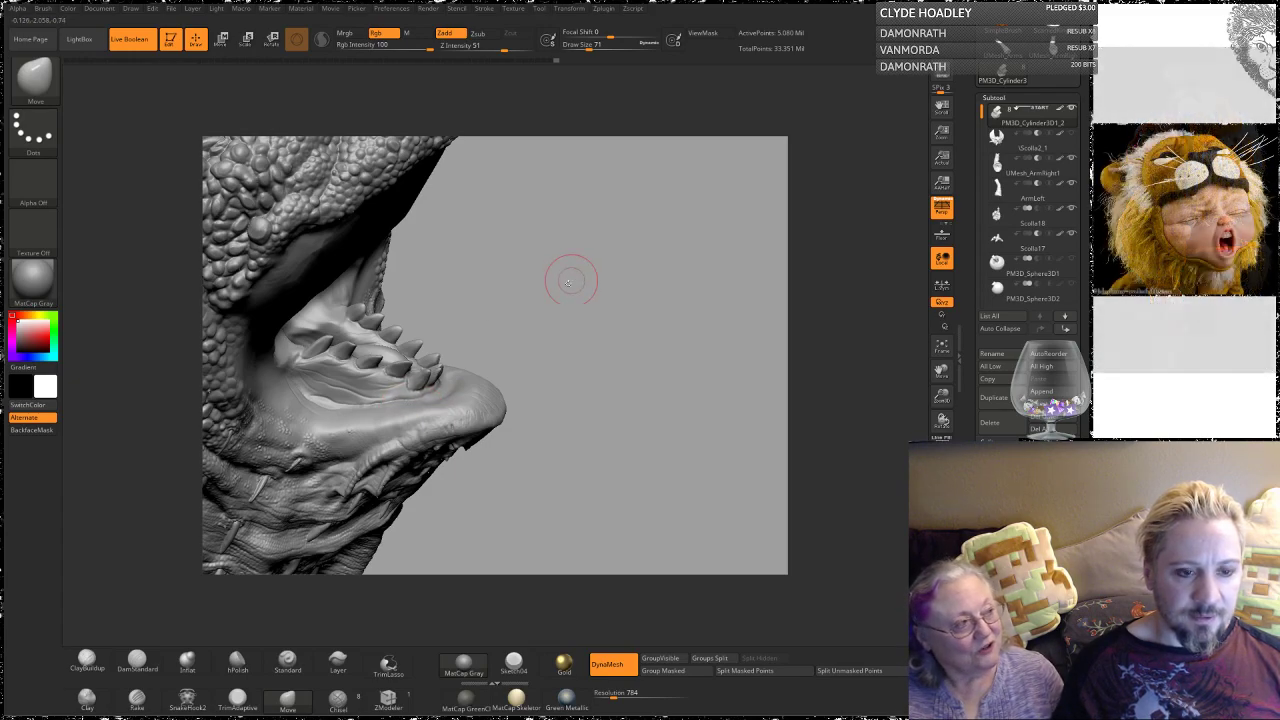
Step: Set the Move brush draw size to 35 and refine the front lower teeth and the gum beside them
{"action": "mouse_move", "coordinate": [571, 277]}
{"action": "left_mouse_down"}
{"action": "mouse_move", "coordinate": [459, 355]}
{"action": "mouse_move", "coordinate": [476, 363]}
{"action": "left_mouse_up"}
{"action": "key", "text": "space"}
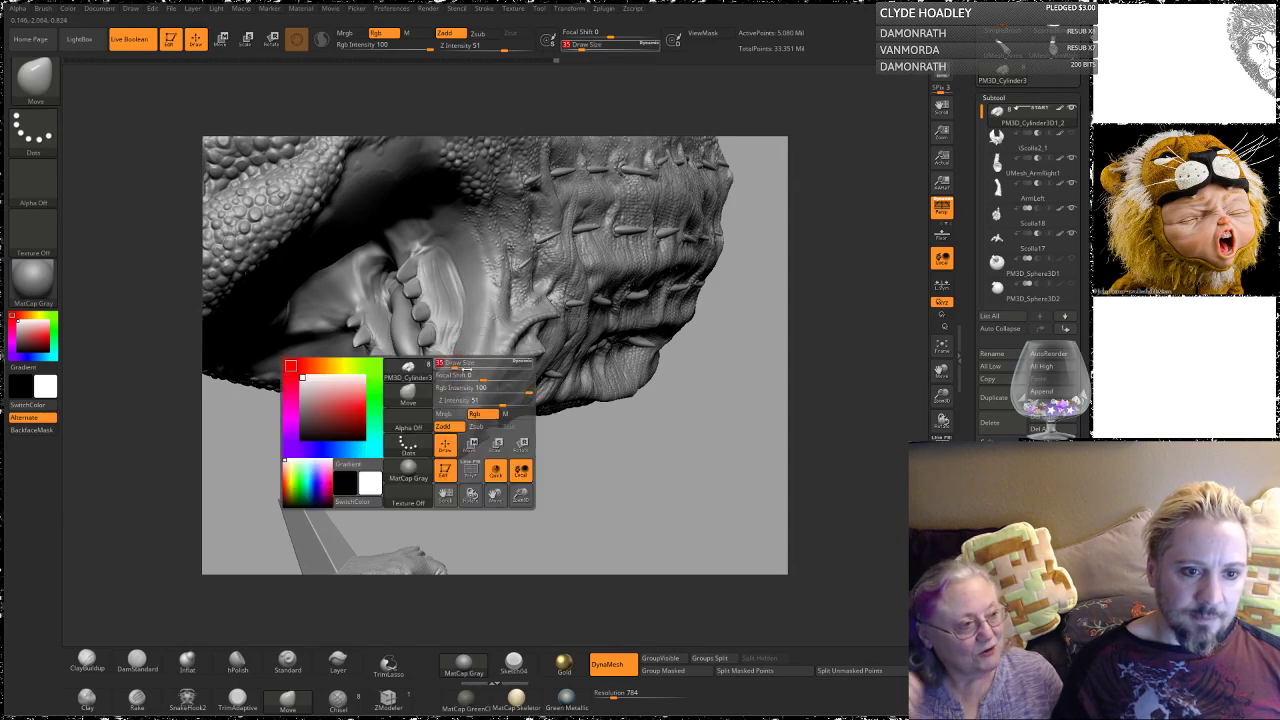
{"action": "left_click_drag", "start_coordinate": [587, 478], "coordinate": [460, 374]}
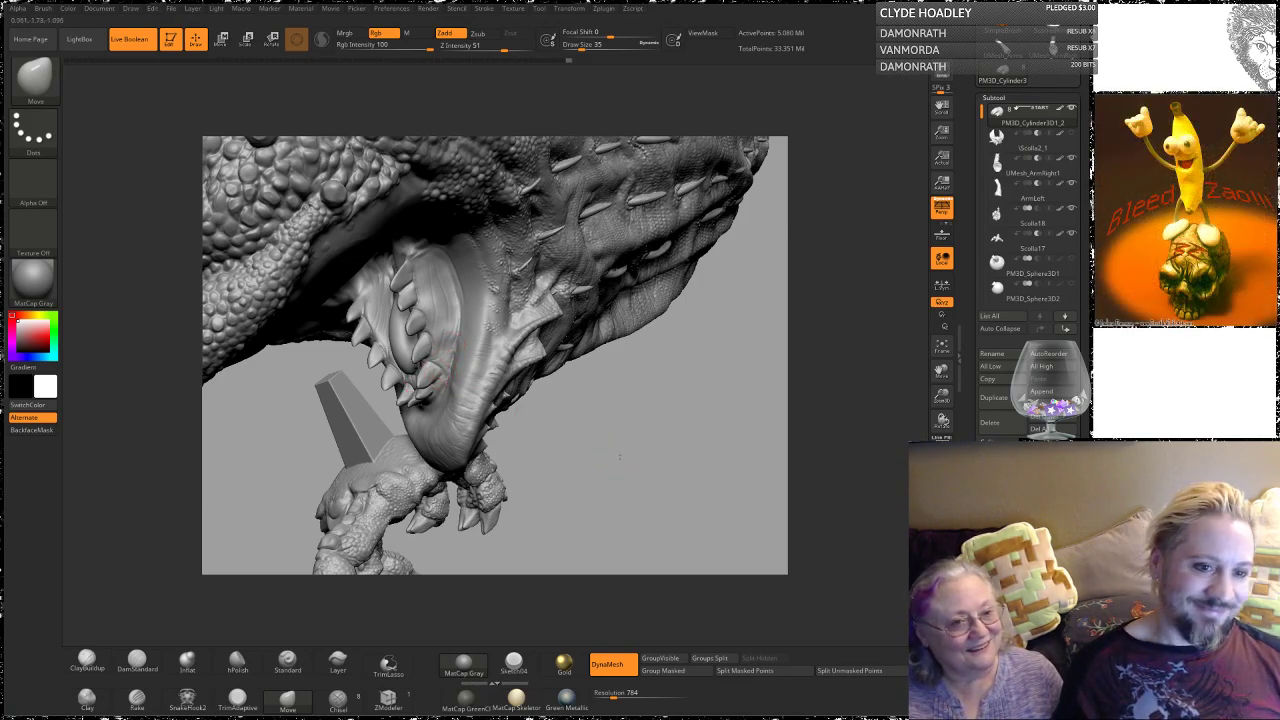
{"action": "mouse_move", "coordinate": [620, 457]}
{"action": "left_mouse_down"}
{"action": "mouse_move", "coordinate": [574, 394]}
{"action": "mouse_move", "coordinate": [616, 459]}
{"action": "left_mouse_up"}
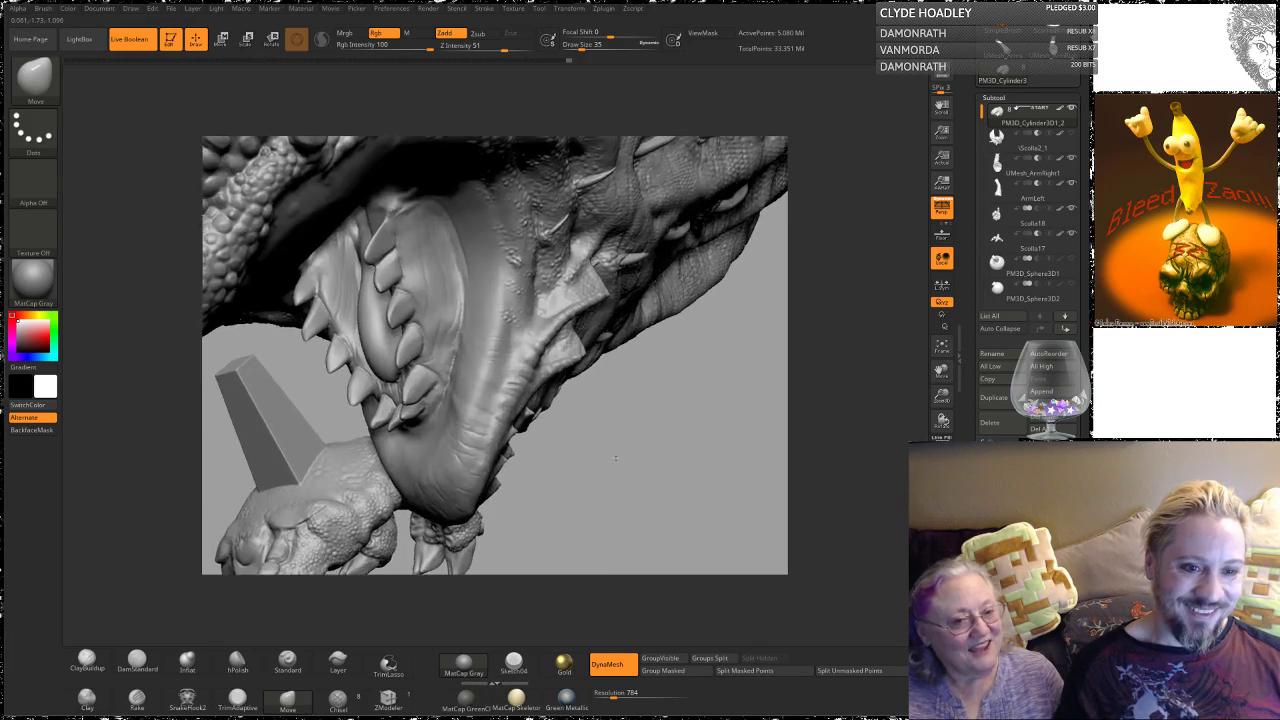
{"action": "right_click_drag", "start_coordinate": [615, 458], "coordinate": [418, 345]}
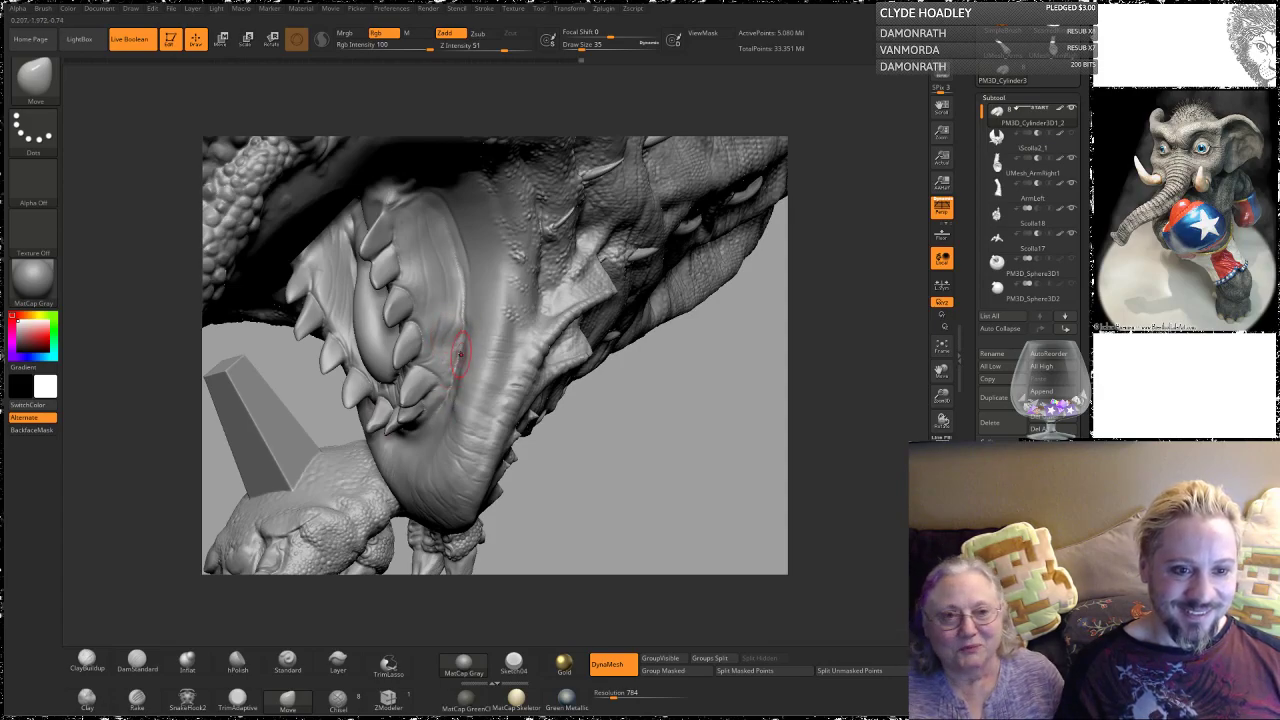
Step: Reshape the front lower teeth and the gum-to-lip transition at the jaw tip with the Move brush
{"action": "mouse_move", "coordinate": [640, 455]}
{"action": "left_mouse_down"}
{"action": "mouse_move", "coordinate": [651, 466]}
{"action": "mouse_move", "coordinate": [610, 350]}
{"action": "mouse_move", "coordinate": [678, 424]}
{"action": "left_mouse_up"}
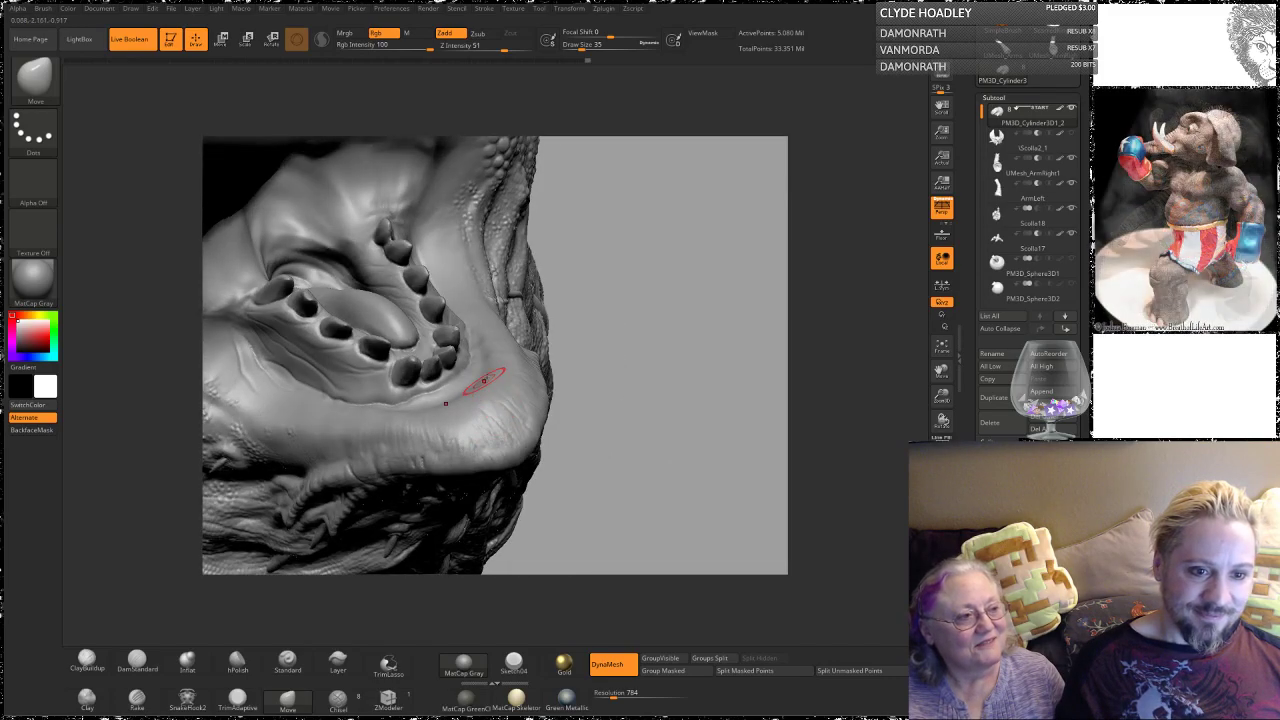
{"action": "left_click_drag", "start_coordinate": [646, 306], "coordinate": [543, 366]}
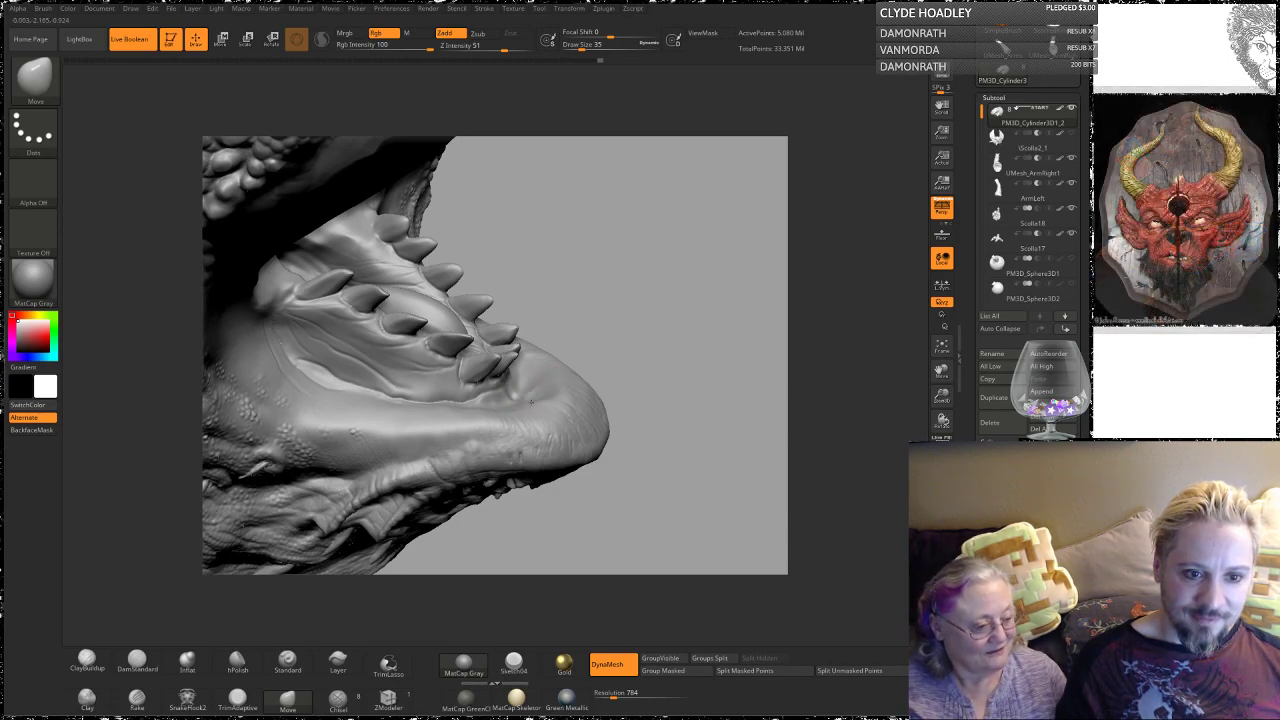
{"action": "left_click_drag", "start_coordinate": [550, 360], "coordinate": [524, 393]}
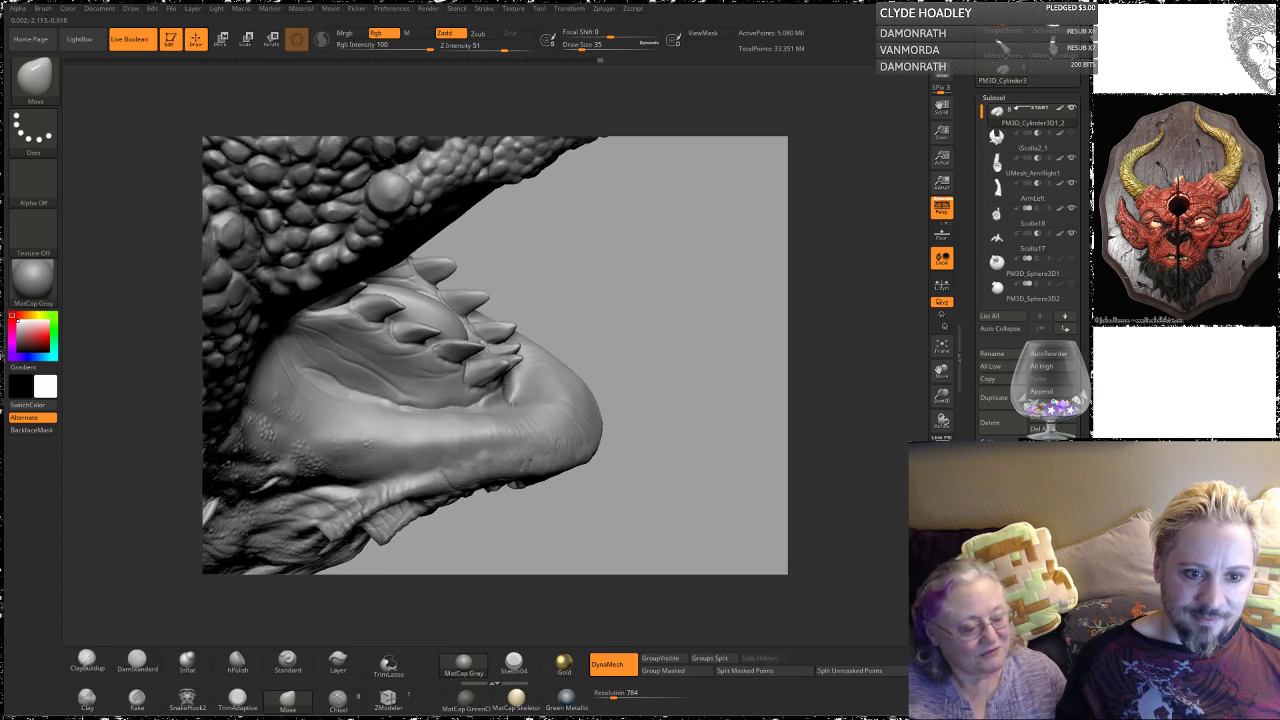
{"action": "left_click_drag", "start_coordinate": [605, 300], "coordinate": [528, 357]}
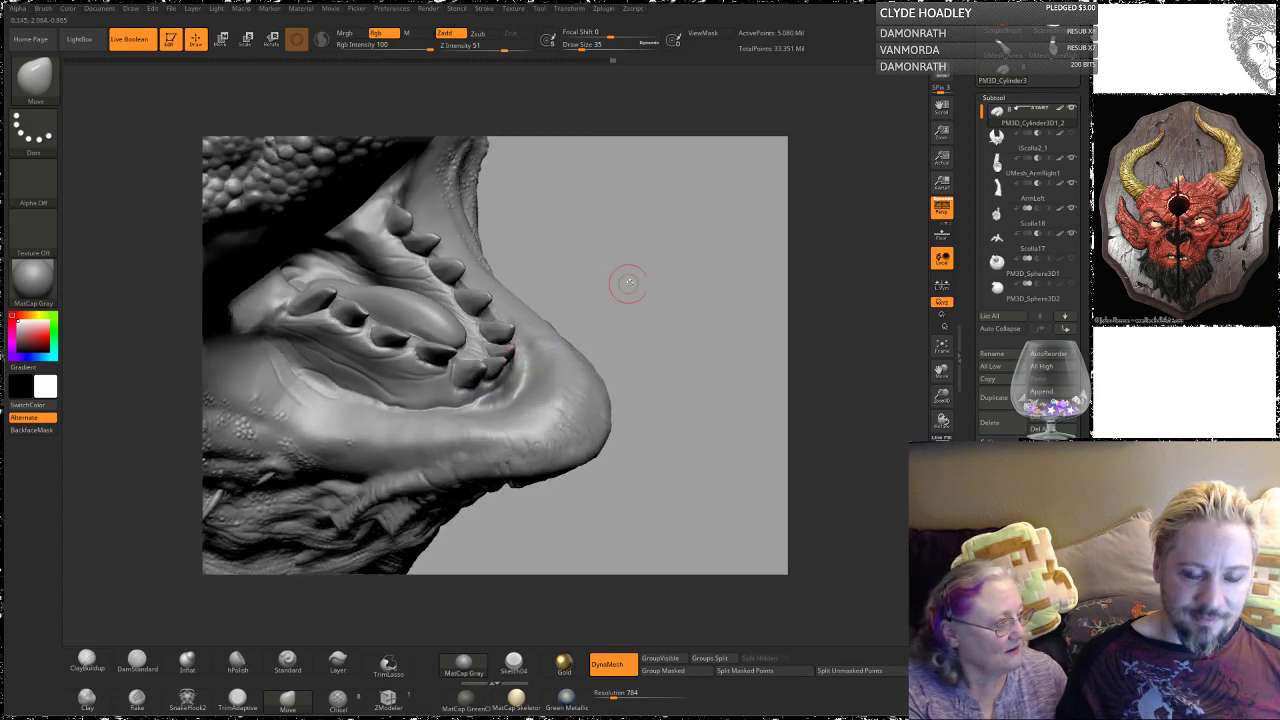
{"action": "left_click_drag", "start_coordinate": [628, 283], "coordinate": [520, 355]}
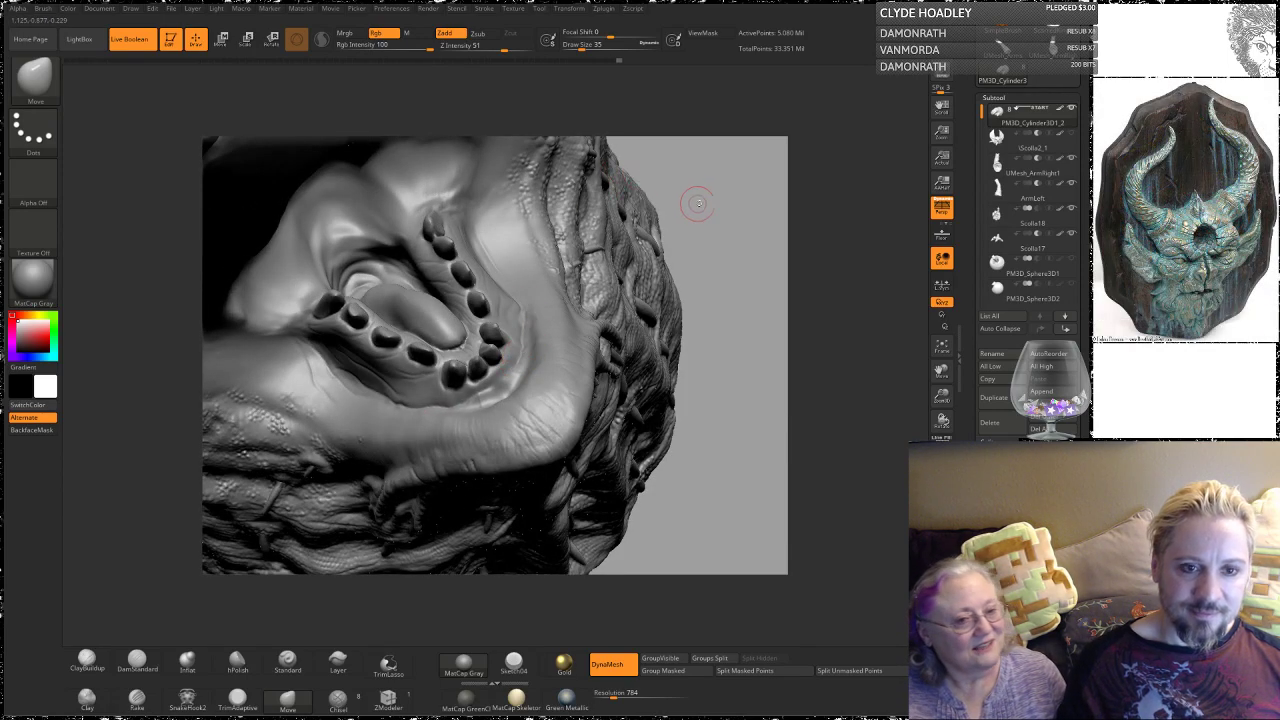
Step: Examine the lower jaw and teeth from several angles, with the winged creature subtool's boolean cut shown and hidden
{"action": "left_click_drag", "start_coordinate": [698, 204], "coordinate": [590, 262]}
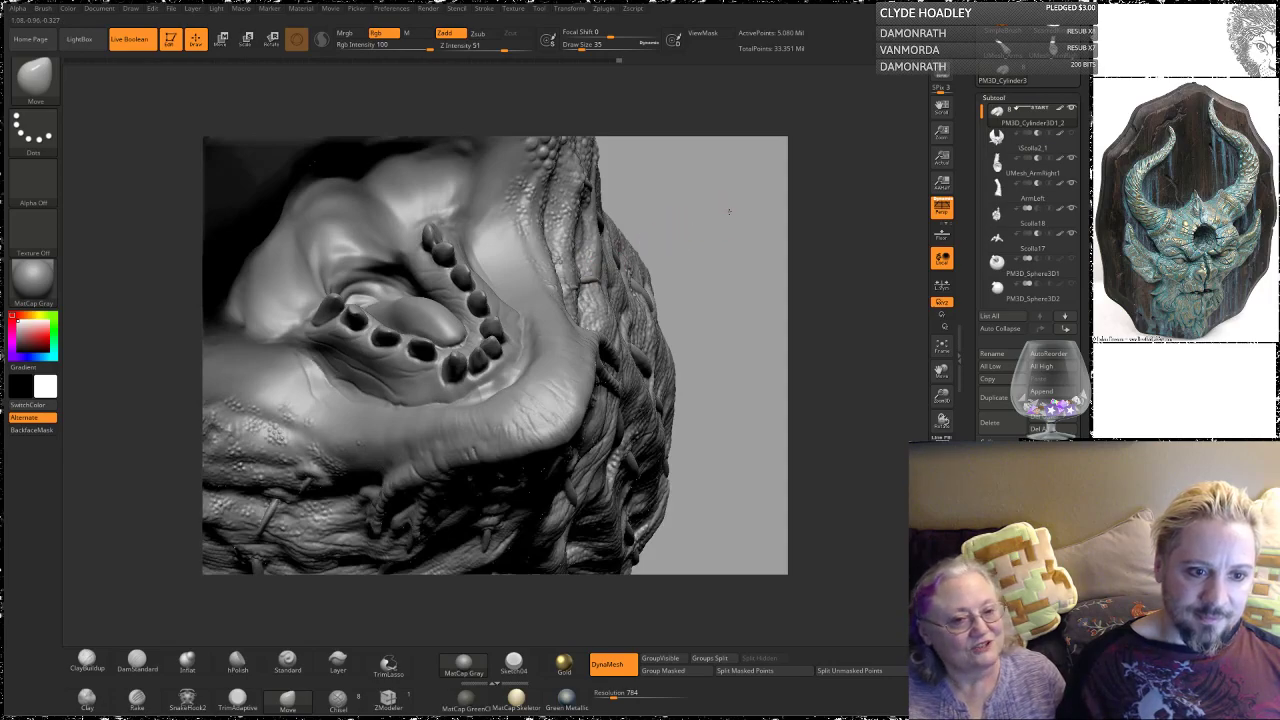
{"action": "left_click_drag", "start_coordinate": [729, 211], "coordinate": [370, 453]}
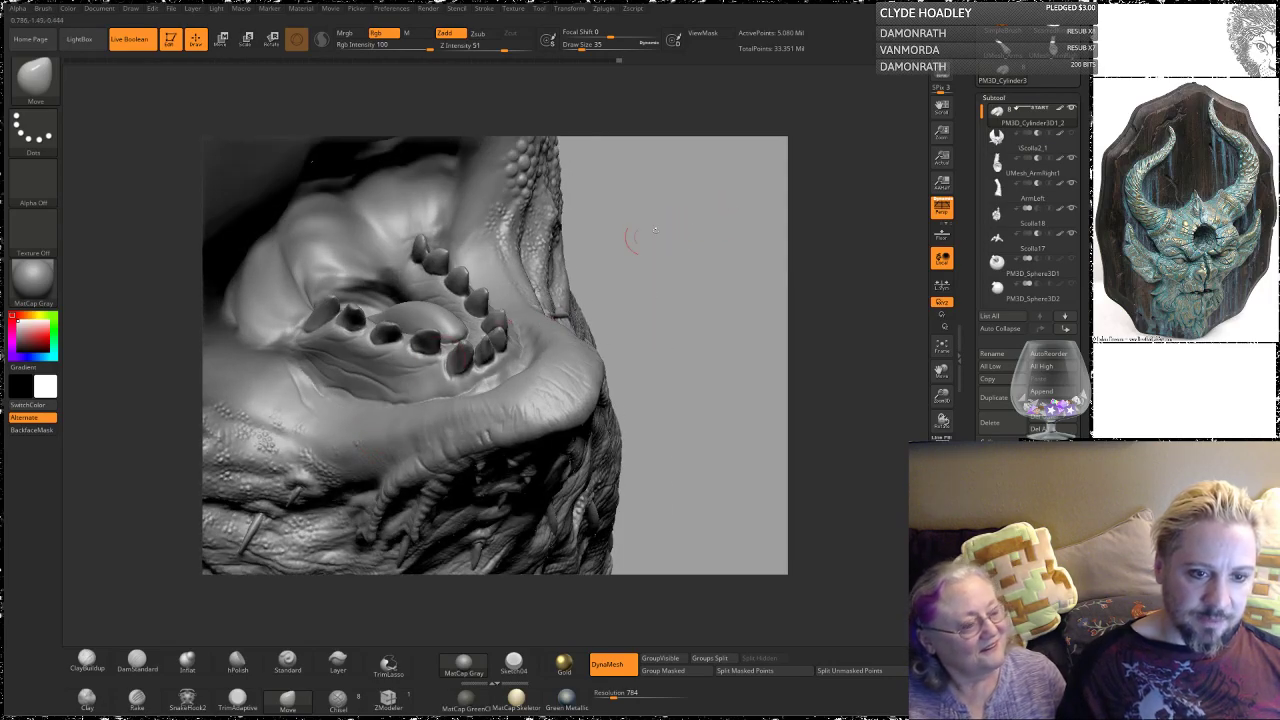
{"action": "left_click_drag", "start_coordinate": [695, 235], "coordinate": [408, 368]}
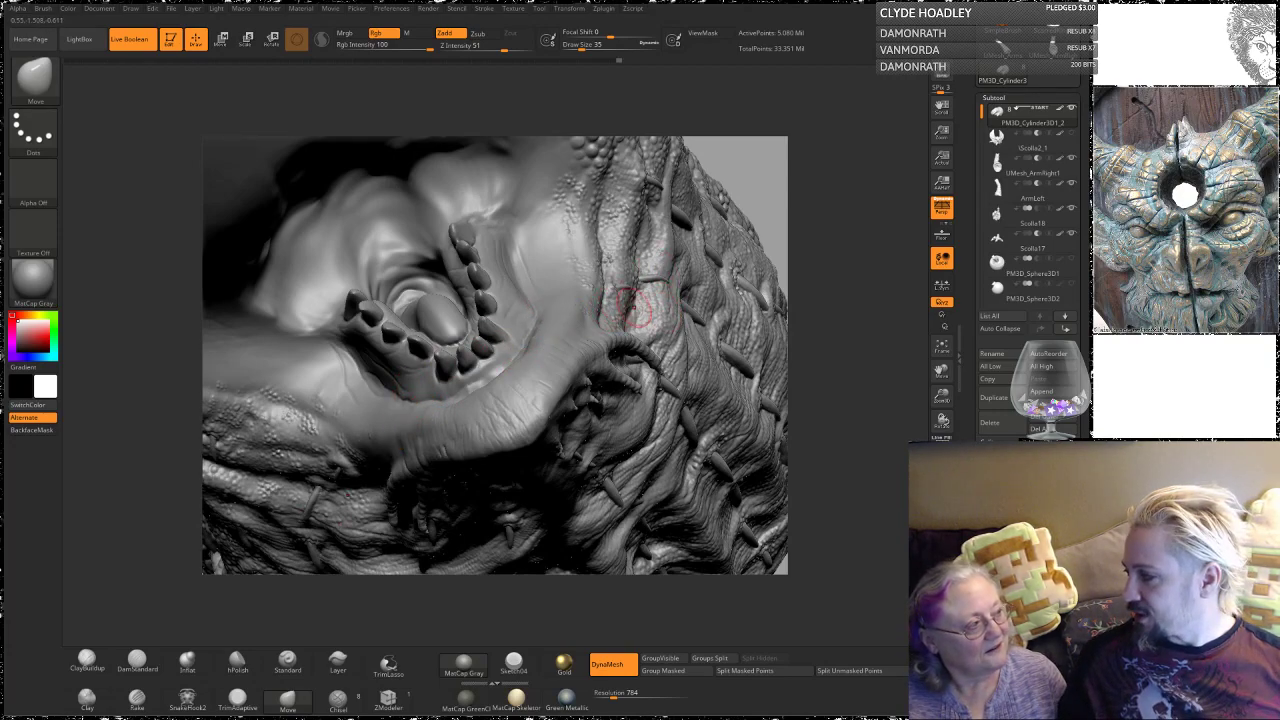
{"action": "left_click_drag", "start_coordinate": [827, 262], "coordinate": [695, 324]}
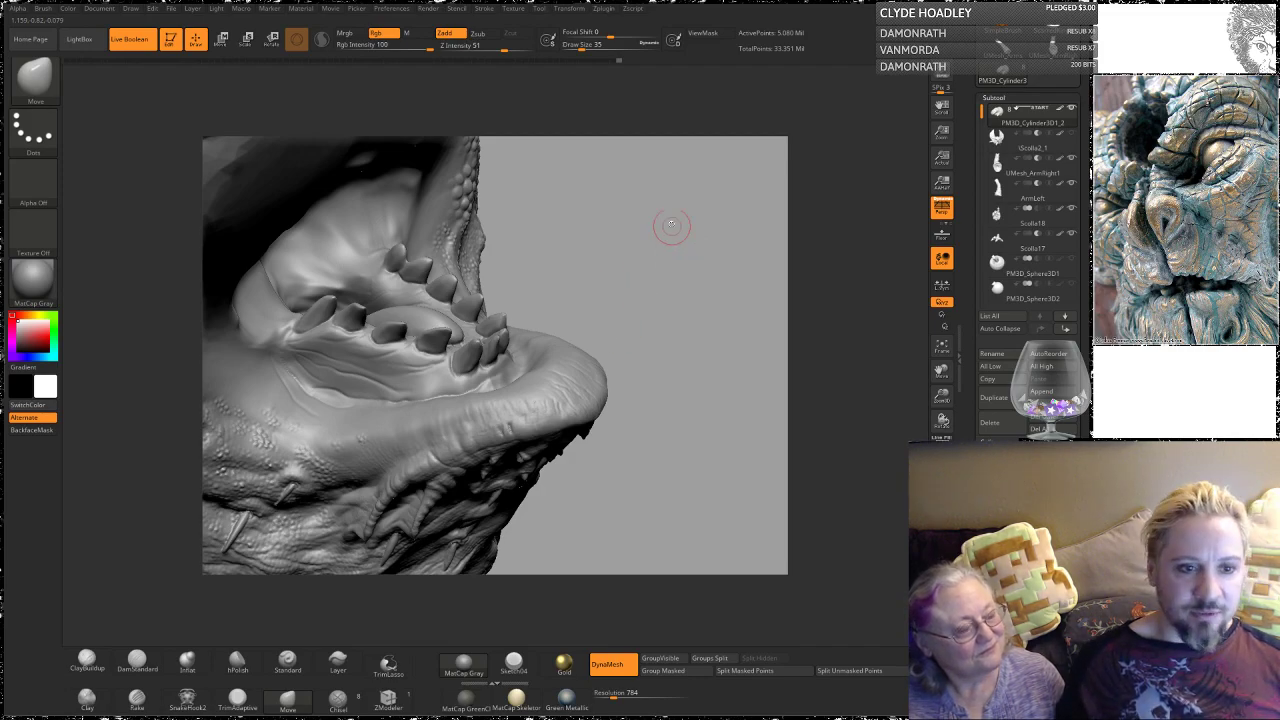
{"action": "mouse_move", "coordinate": [681, 278]}
{"action": "left_mouse_down"}
{"action": "mouse_move", "coordinate": [663, 260]}
{"action": "mouse_move", "coordinate": [666, 363]}
{"action": "mouse_move", "coordinate": [610, 347]}
{"action": "left_mouse_up"}
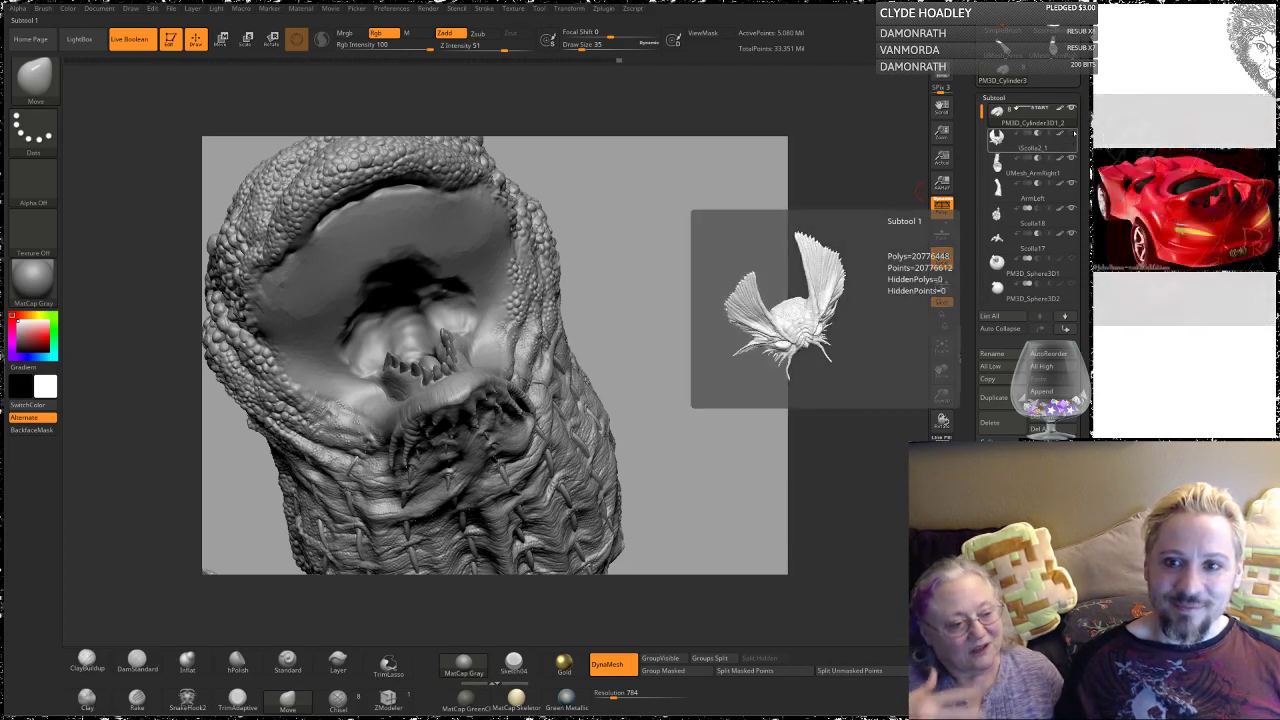
{"action": "left_click", "coordinate": [1071, 133]}
{"action": "mouse_move", "coordinate": [710, 282]}
{"action": "left_mouse_down"}
{"action": "mouse_move", "coordinate": [740, 277]}
{"action": "mouse_move", "coordinate": [742, 292]}
{"action": "mouse_move", "coordinate": [701, 360]}
{"action": "mouse_move", "coordinate": [674, 340]}
{"action": "mouse_move", "coordinate": [677, 309]}
{"action": "mouse_move", "coordinate": [711, 300]}
{"action": "mouse_move", "coordinate": [727, 344]}
{"action": "mouse_move", "coordinate": [746, 224]}
{"action": "mouse_move", "coordinate": [686, 277]}
{"action": "mouse_move", "coordinate": [704, 342]}
{"action": "mouse_move", "coordinate": [680, 313]}
{"action": "left_mouse_up"}
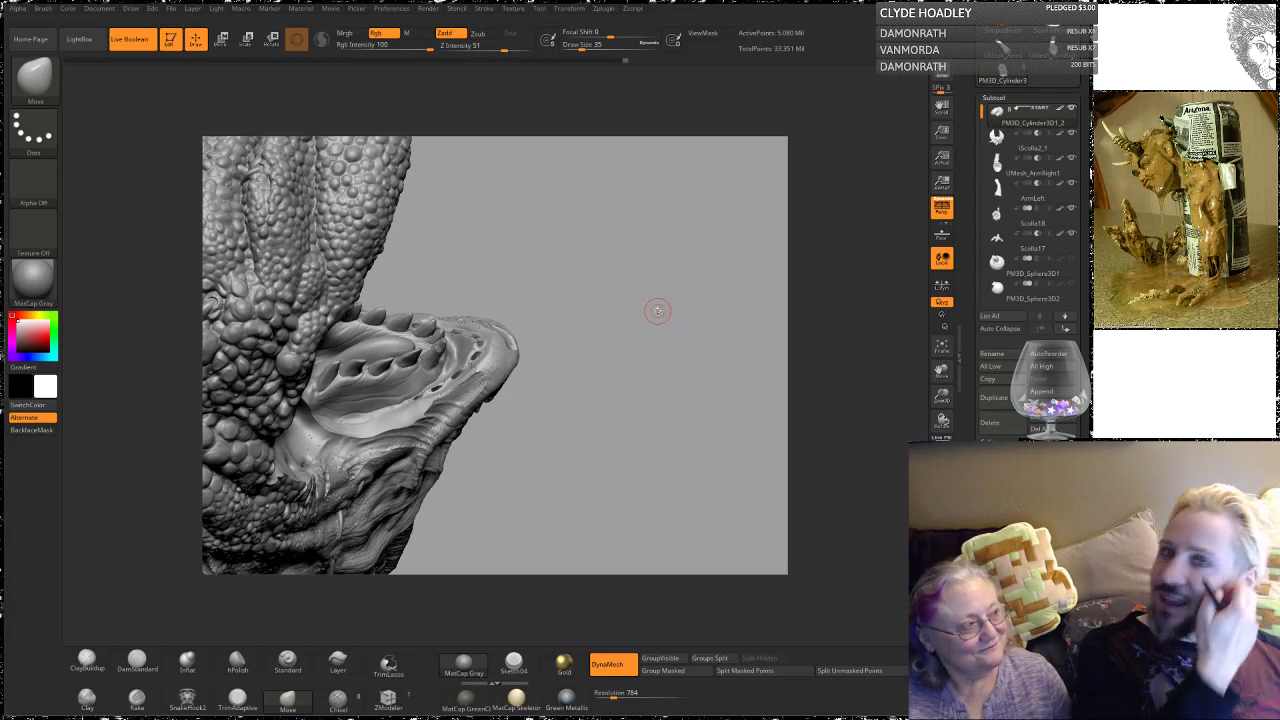
{"action": "mouse_move", "coordinate": [697, 312]}
{"action": "left_mouse_down"}
{"action": "mouse_move", "coordinate": [666, 323]}
{"action": "mouse_move", "coordinate": [663, 363]}
{"action": "mouse_move", "coordinate": [651, 354]}
{"action": "left_mouse_up"}
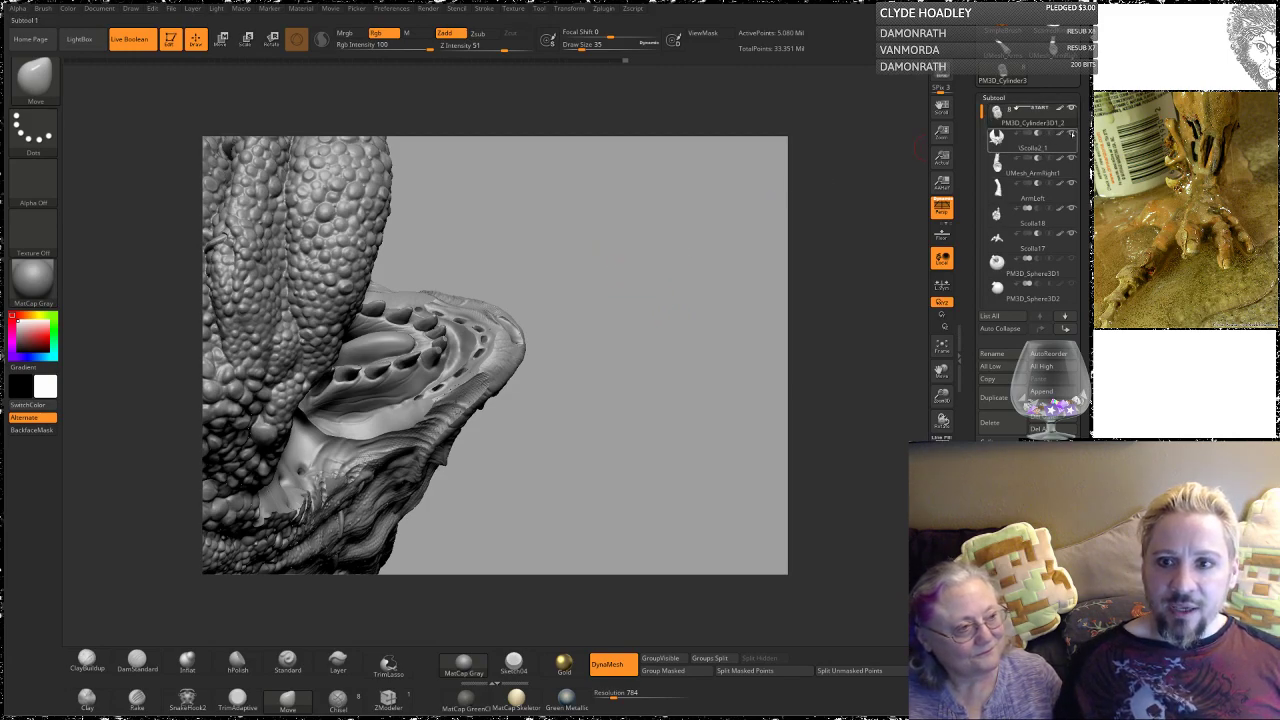
{"action": "left_click", "coordinate": [1072, 133]}
Step: Build up the inner surface of the lower lip around the jaw tip with the ClayBuildup brush at draw size 35
{"action": "mouse_move", "coordinate": [638, 348]}
{"action": "left_mouse_down"}
{"action": "mouse_move", "coordinate": [646, 383]}
{"action": "mouse_move", "coordinate": [633, 370]}
{"action": "mouse_move", "coordinate": [510, 375]}
{"action": "left_mouse_up"}
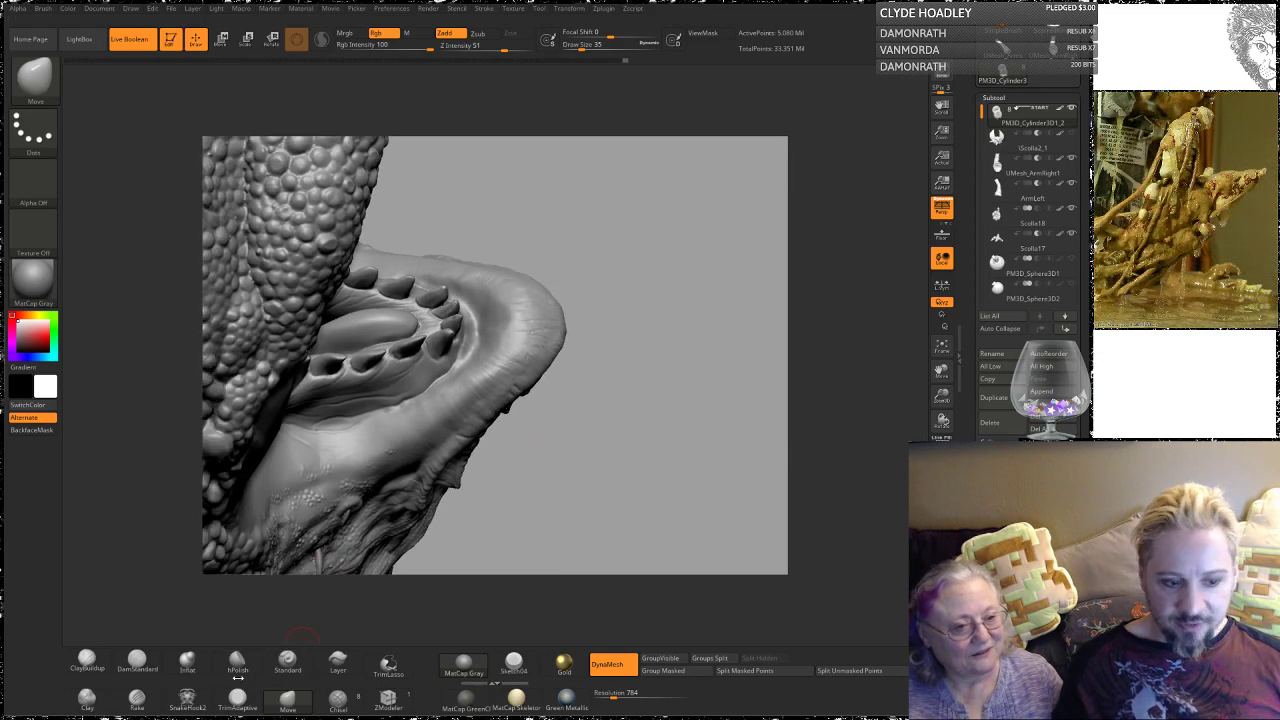
{"action": "left_click", "coordinate": [87, 660]}
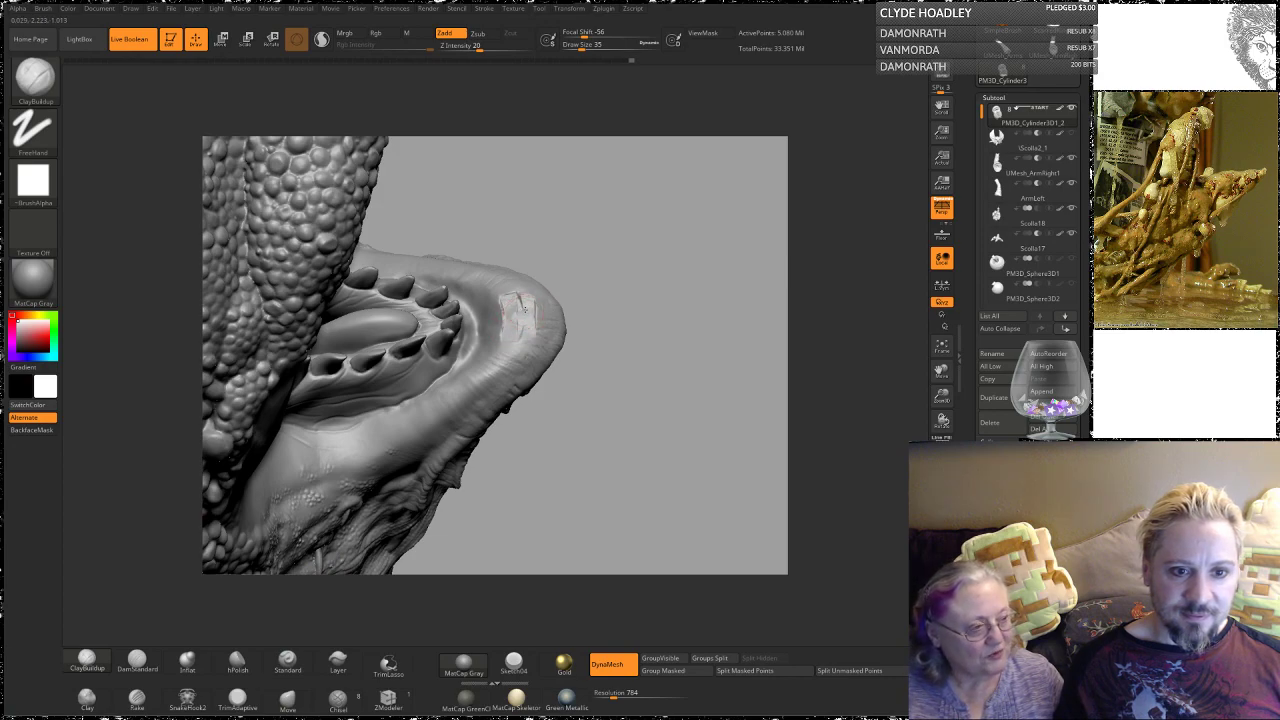
{"action": "mouse_move", "coordinate": [524, 310]}
{"action": "left_mouse_down"}
{"action": "mouse_move", "coordinate": [518, 338]}
{"action": "mouse_move", "coordinate": [536, 325]}
{"action": "mouse_move", "coordinate": [516, 351]}
{"action": "left_mouse_up"}
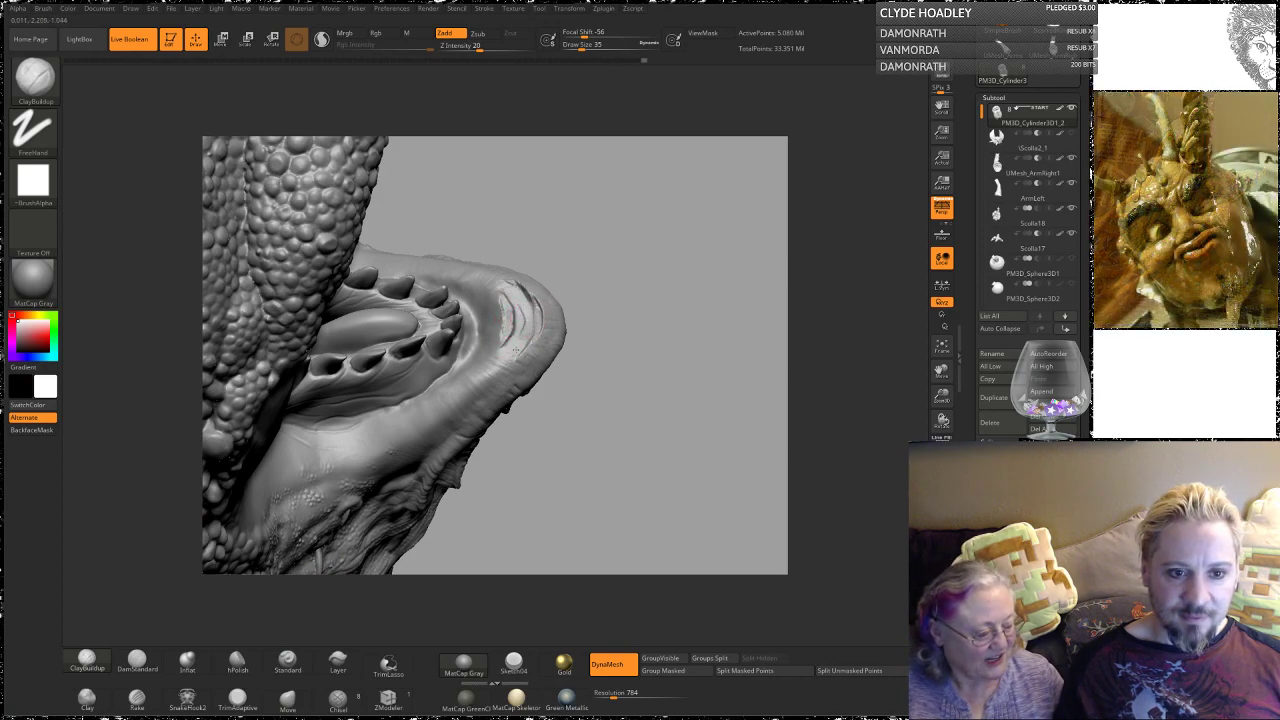
{"action": "mouse_move", "coordinate": [508, 283]}
{"action": "left_mouse_down"}
{"action": "mouse_move", "coordinate": [508, 362]}
{"action": "mouse_move", "coordinate": [442, 400]}
{"action": "left_mouse_up"}
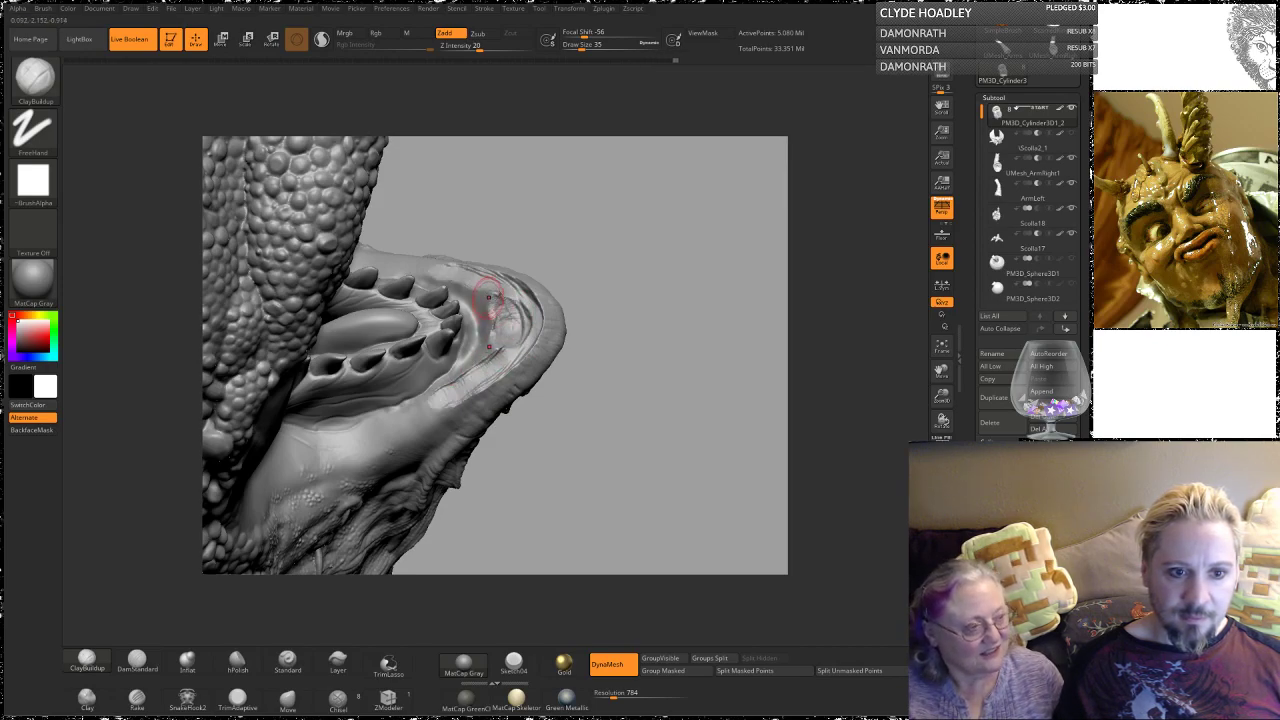
{"action": "mouse_move", "coordinate": [484, 318]}
{"action": "left_mouse_down"}
{"action": "mouse_move", "coordinate": [500, 352]}
{"action": "mouse_move", "coordinate": [486, 322]}
{"action": "left_mouse_up"}
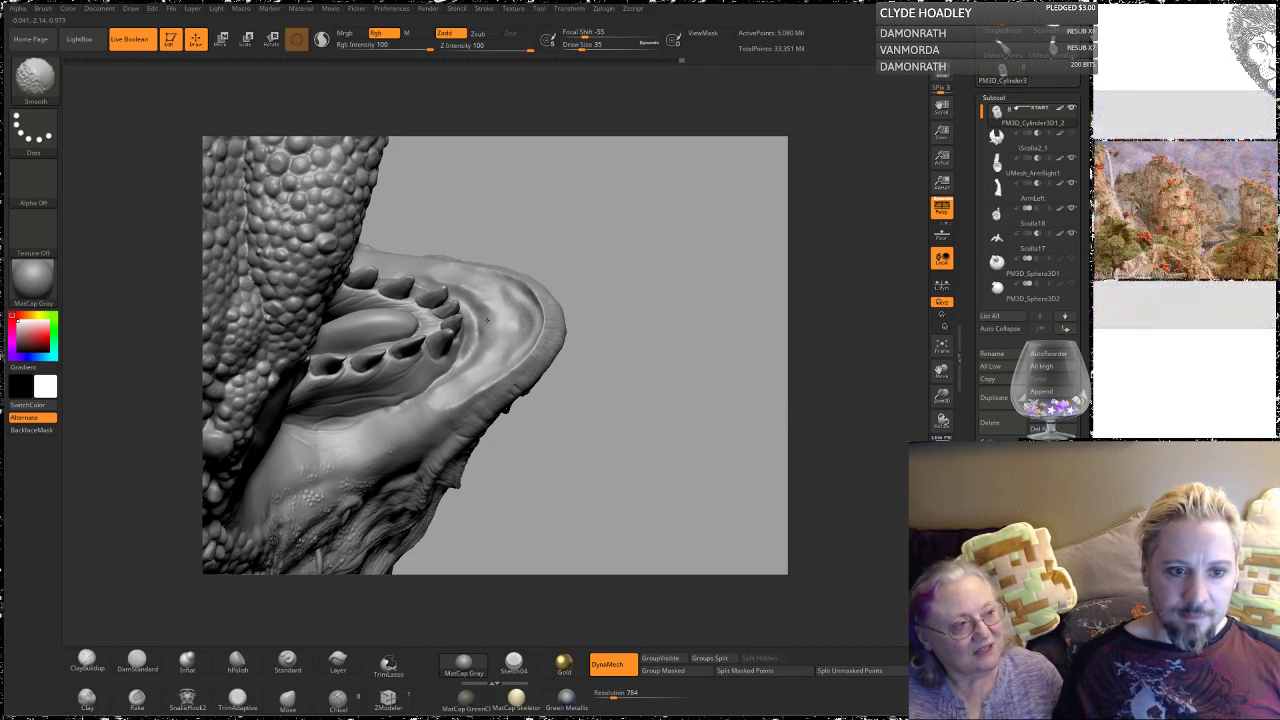
Step: Smooth the built-up clay along the lower lip and add more volume to the hollow at the jaw tip
{"action": "mouse_move", "coordinate": [617, 249]}
{"action": "left_mouse_down"}
{"action": "mouse_move", "coordinate": [583, 194]}
{"action": "mouse_move", "coordinate": [589, 223]}
{"action": "mouse_move", "coordinate": [530, 315]}
{"action": "left_mouse_up"}
{"action": "key", "text": "shift"}
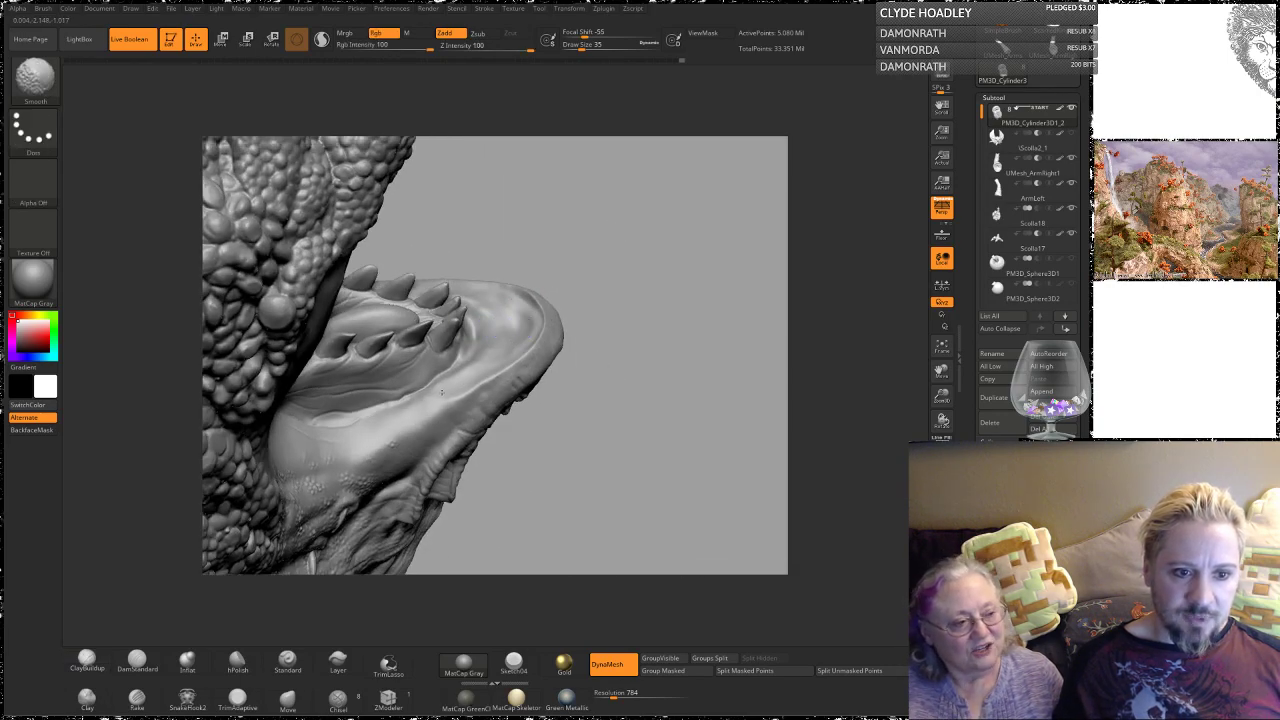
{"action": "left_click_drag", "start_coordinate": [530, 315], "coordinate": [520, 305], "text": "shift"}
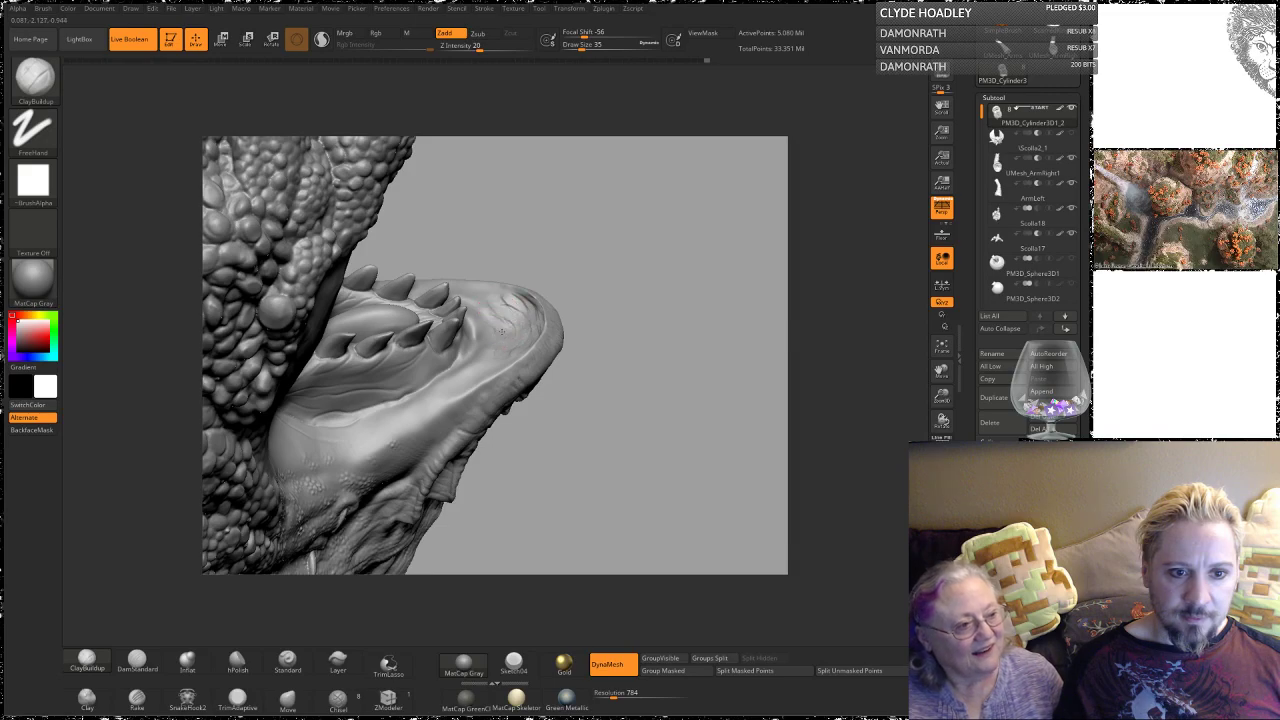
{"action": "mouse_move", "coordinate": [581, 251]}
{"action": "left_mouse_down"}
{"action": "mouse_move", "coordinate": [629, 280]}
{"action": "mouse_move", "coordinate": [640, 310]}
{"action": "mouse_move", "coordinate": [530, 335]}
{"action": "left_mouse_up"}
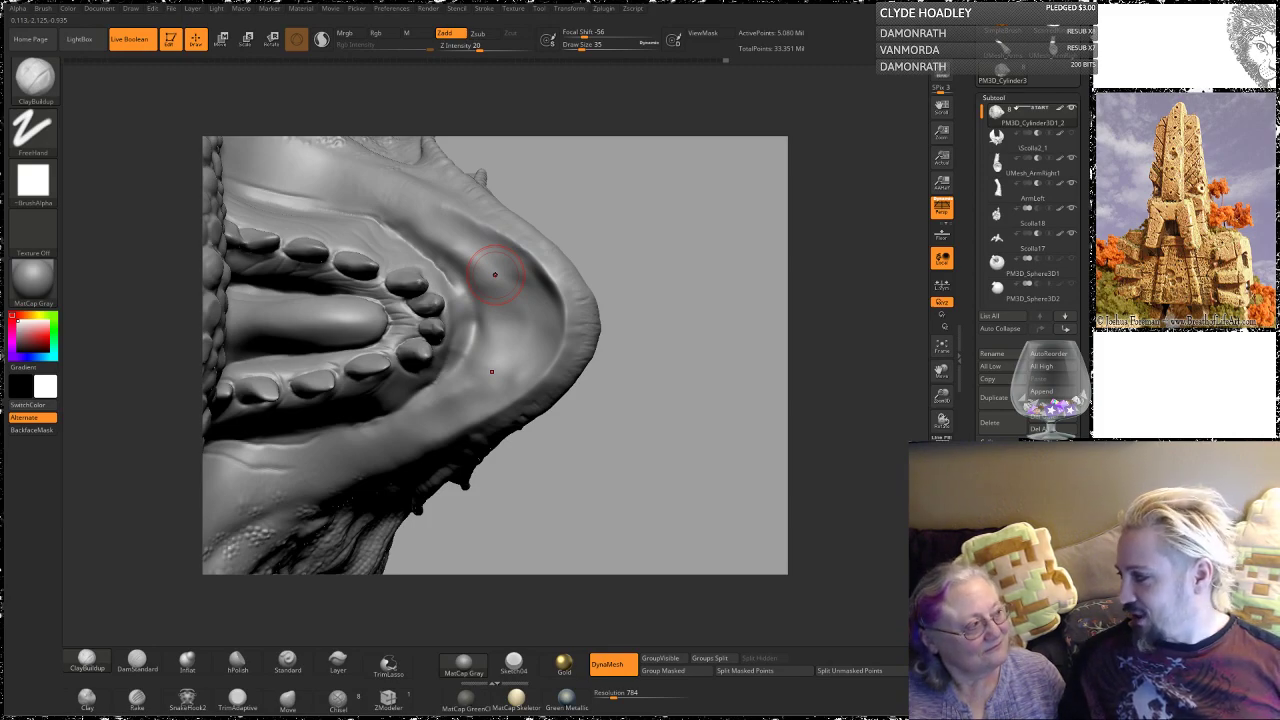
Step: Set the ClayBuildup draw size to 13, build up the inner edge of the lip at the jaw tip and smooth it
{"action": "left_click_drag", "start_coordinate": [671, 280], "coordinate": [420, 290]}
{"action": "mouse_move", "coordinate": [580, 320]}
{"action": "left_mouse_down"}
{"action": "mouse_move", "coordinate": [691, 274]}
{"action": "mouse_move", "coordinate": [542, 315]}
{"action": "left_mouse_up"}
{"action": "key", "text": "space"}
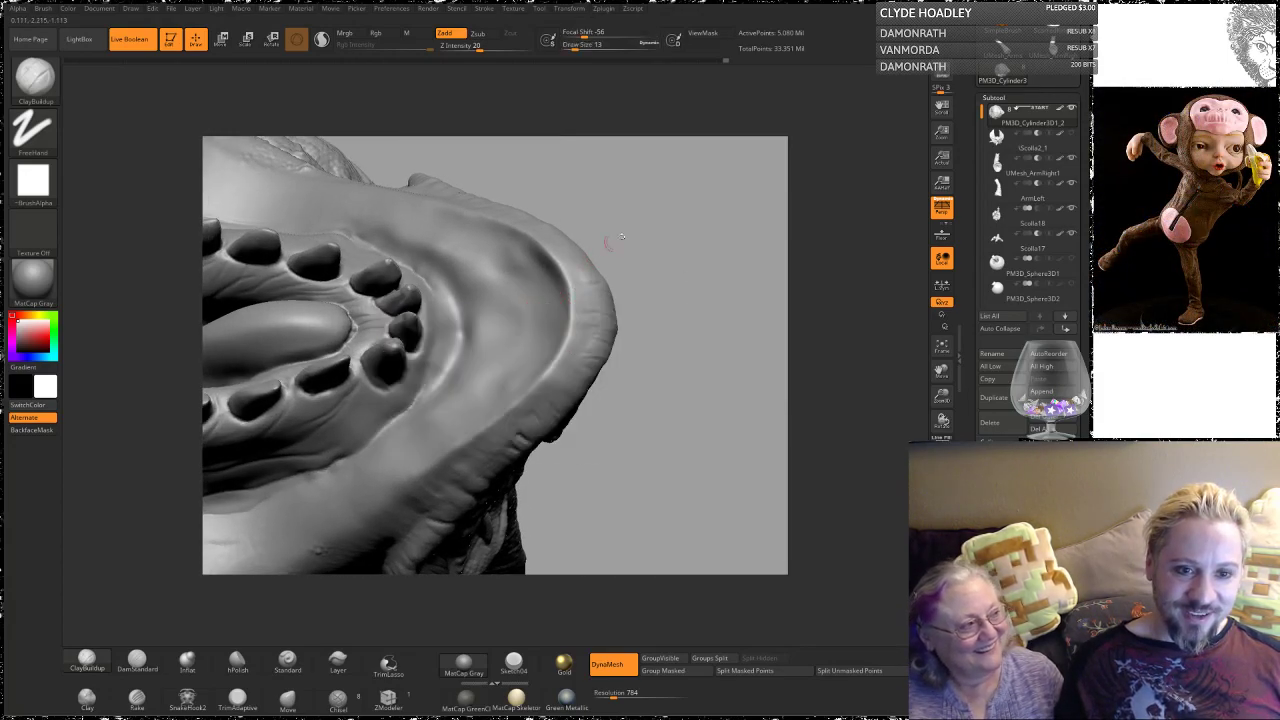
{"action": "mouse_move", "coordinate": [634, 243]}
{"action": "left_mouse_down"}
{"action": "mouse_move", "coordinate": [649, 230]}
{"action": "mouse_move", "coordinate": [577, 282]}
{"action": "left_mouse_up"}
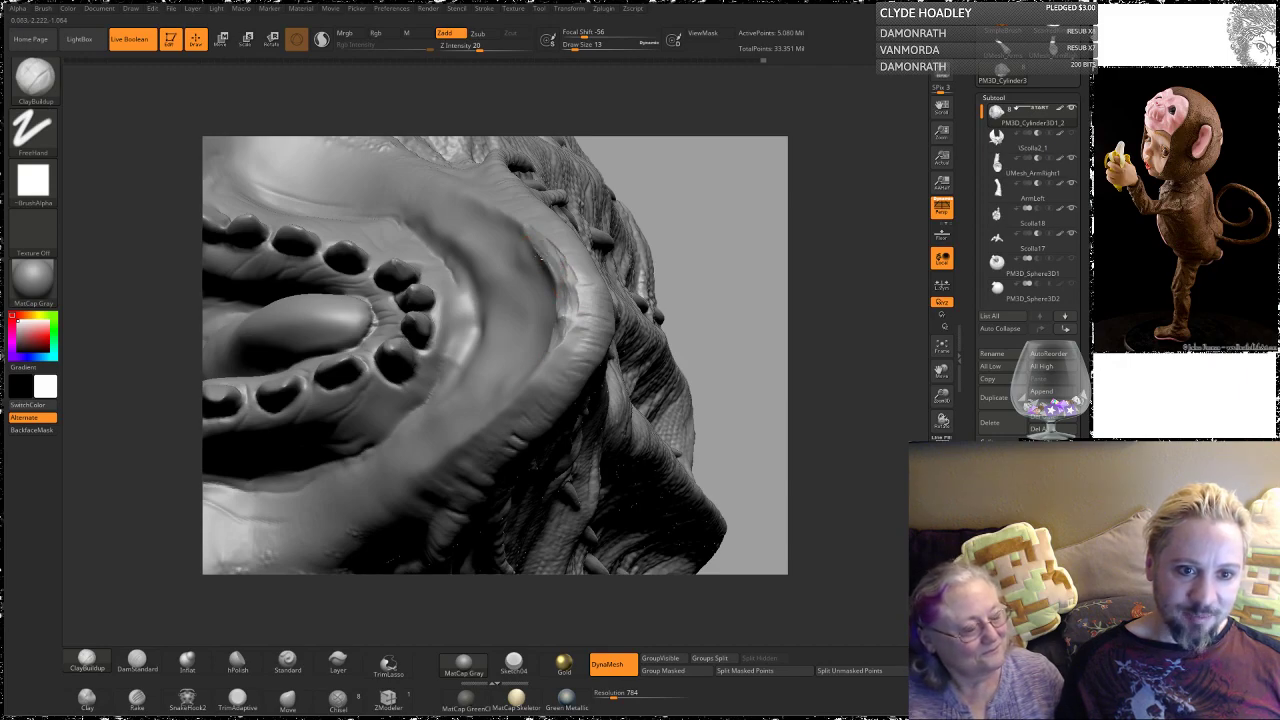
{"action": "key", "text": "shift"}
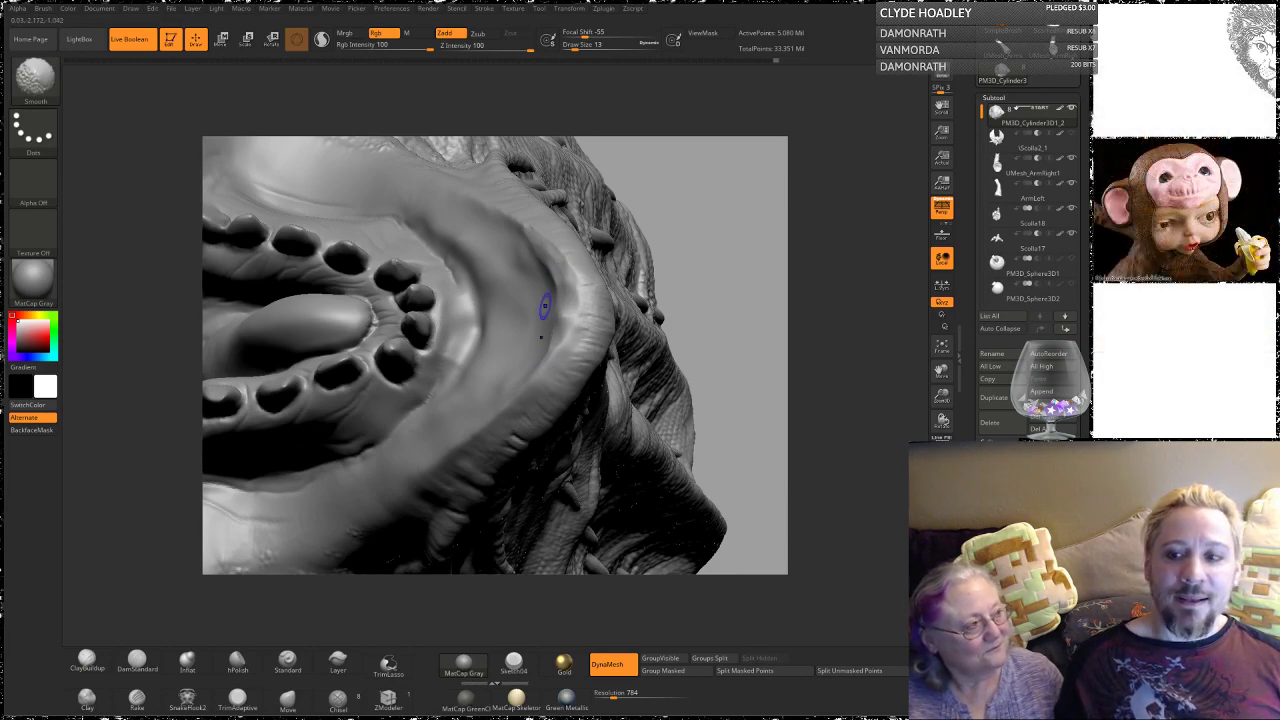
{"action": "left_click_drag", "start_coordinate": [545, 306], "coordinate": [555, 308], "text": "shift"}
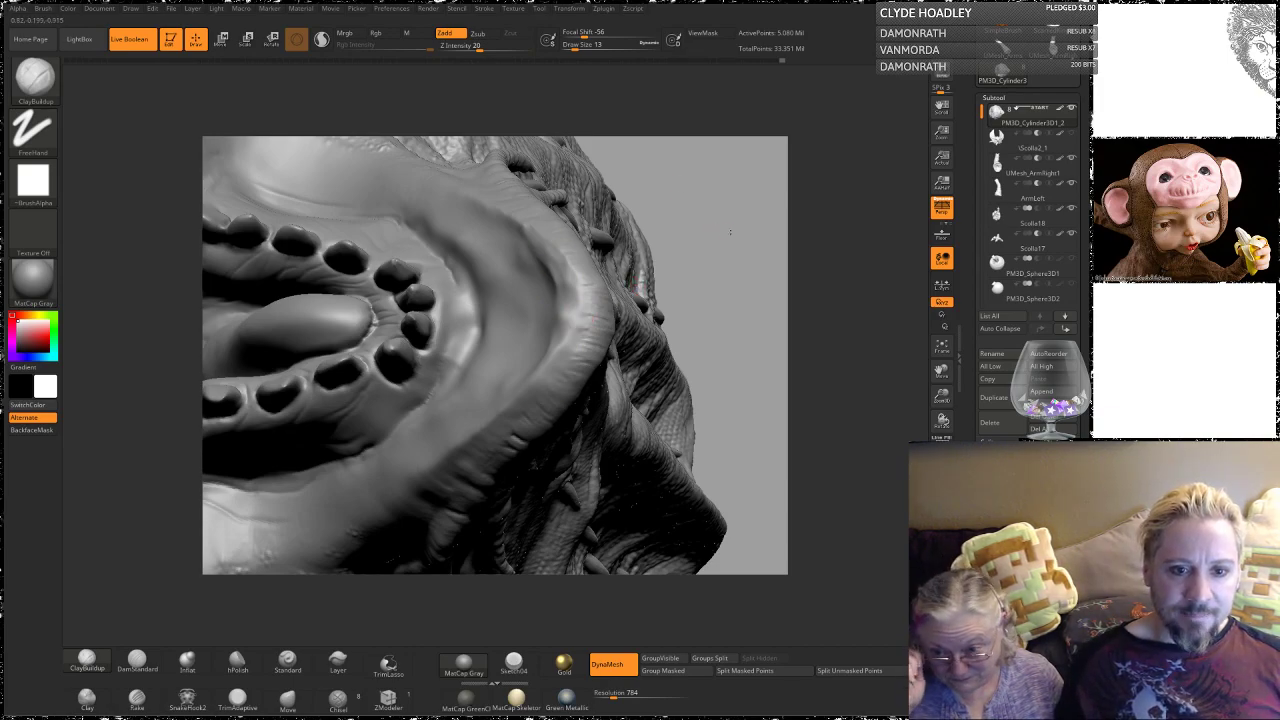
Step: Set the ClayBuildup draw size to 23, thicken the outer rim of the lower lip and smooth the strokes
{"action": "left_click_drag", "start_coordinate": [730, 232], "coordinate": [772, 244]}
{"action": "key", "text": "space"}
{"action": "left_click", "coordinate": [536, 338]}
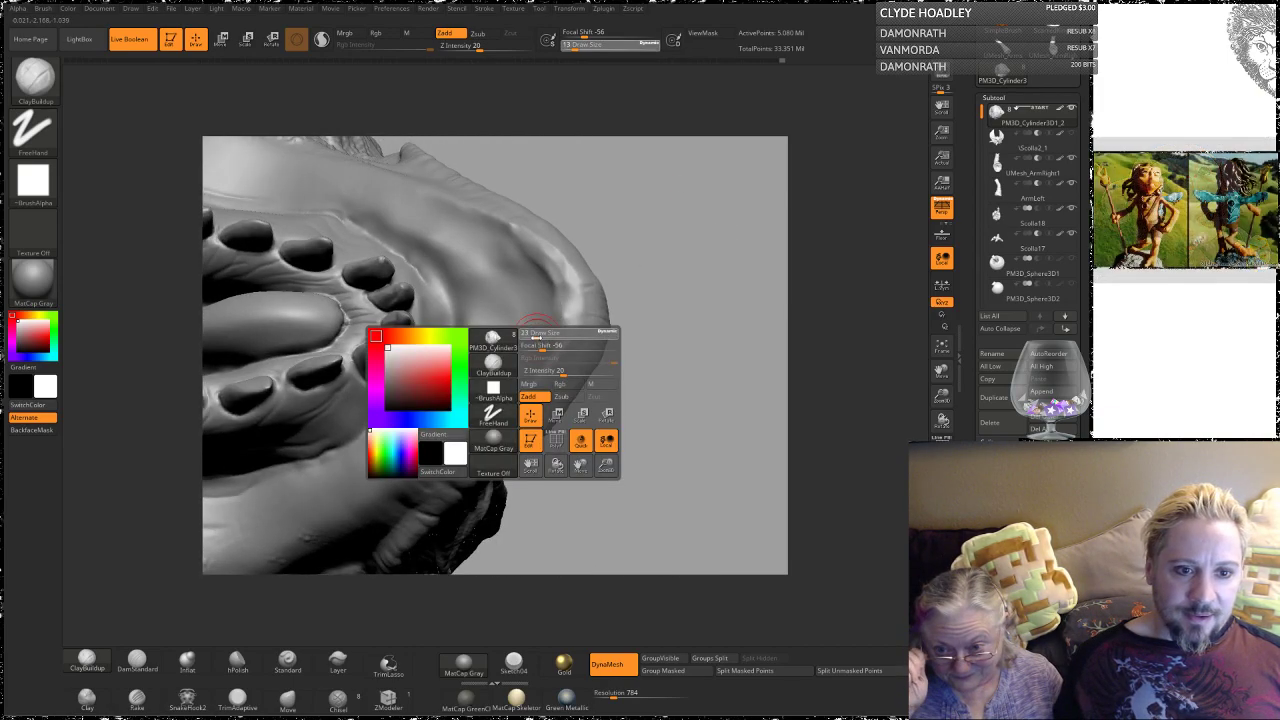
{"action": "mouse_move", "coordinate": [677, 277]}
{"action": "left_mouse_down"}
{"action": "mouse_move", "coordinate": [658, 271]}
{"action": "mouse_move", "coordinate": [629, 294]}
{"action": "left_mouse_up"}
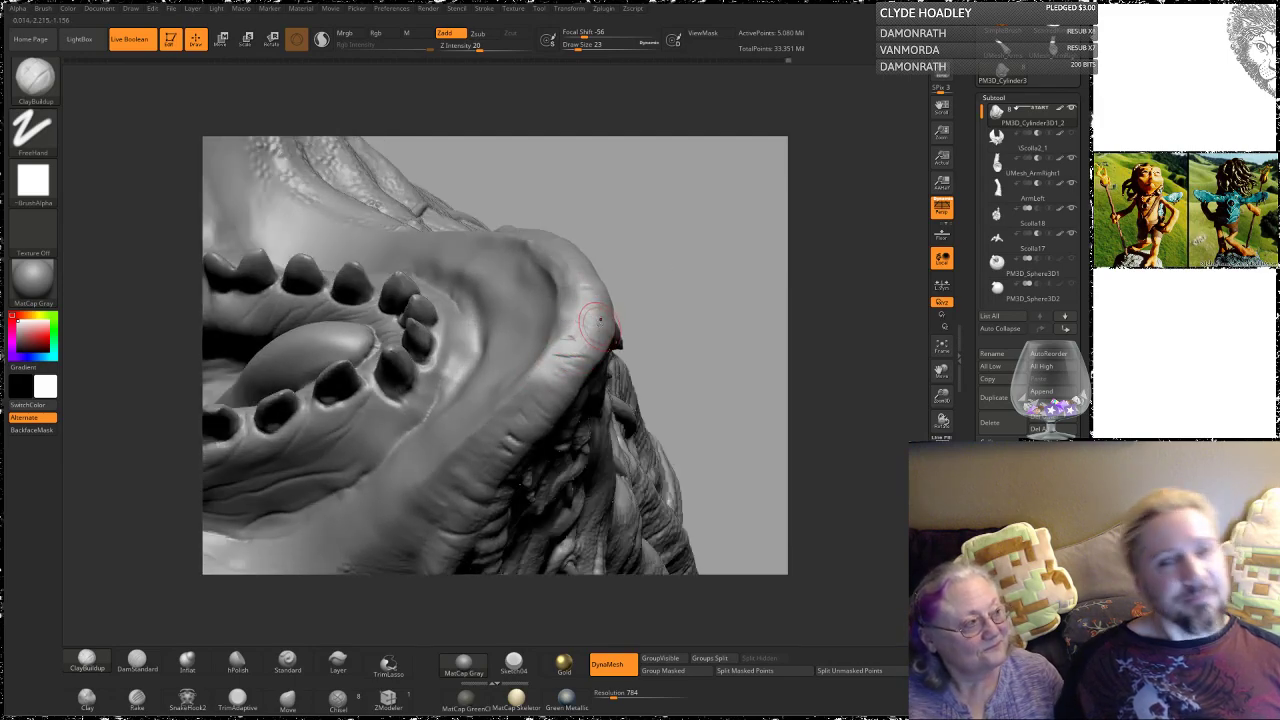
{"action": "left_click_drag", "start_coordinate": [706, 231], "coordinate": [579, 354]}
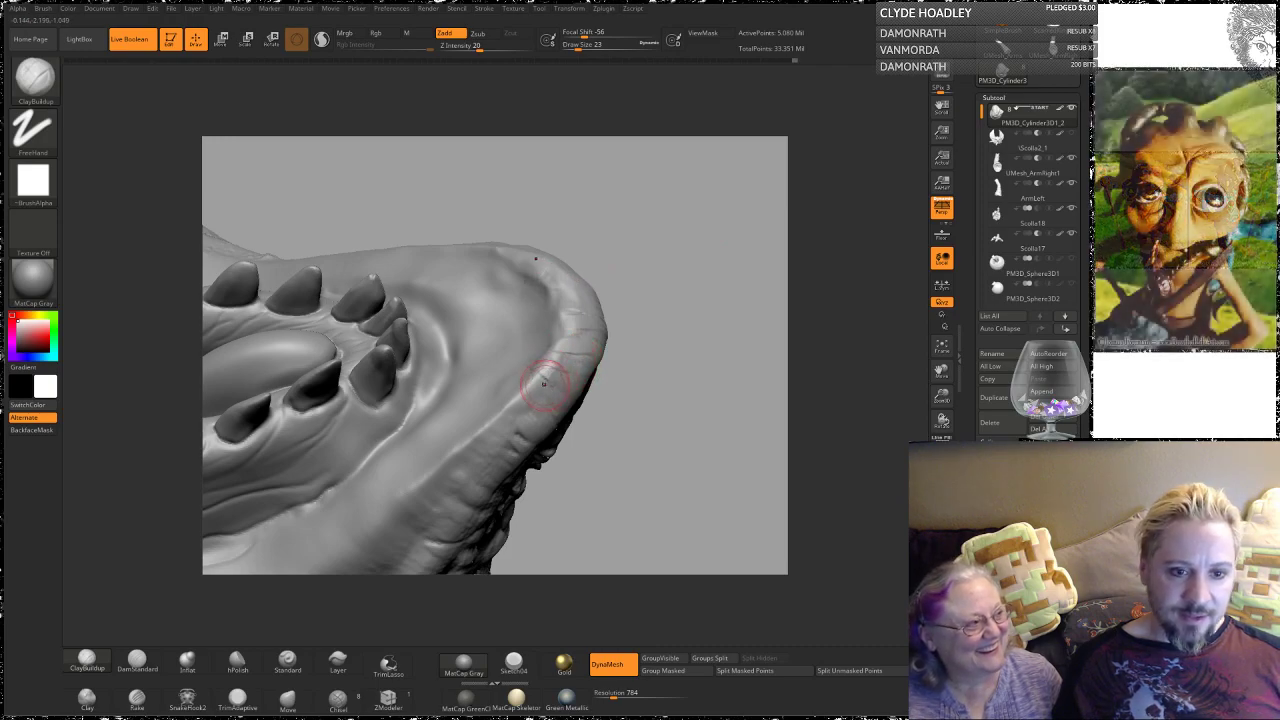
{"action": "key", "text": "shift"}
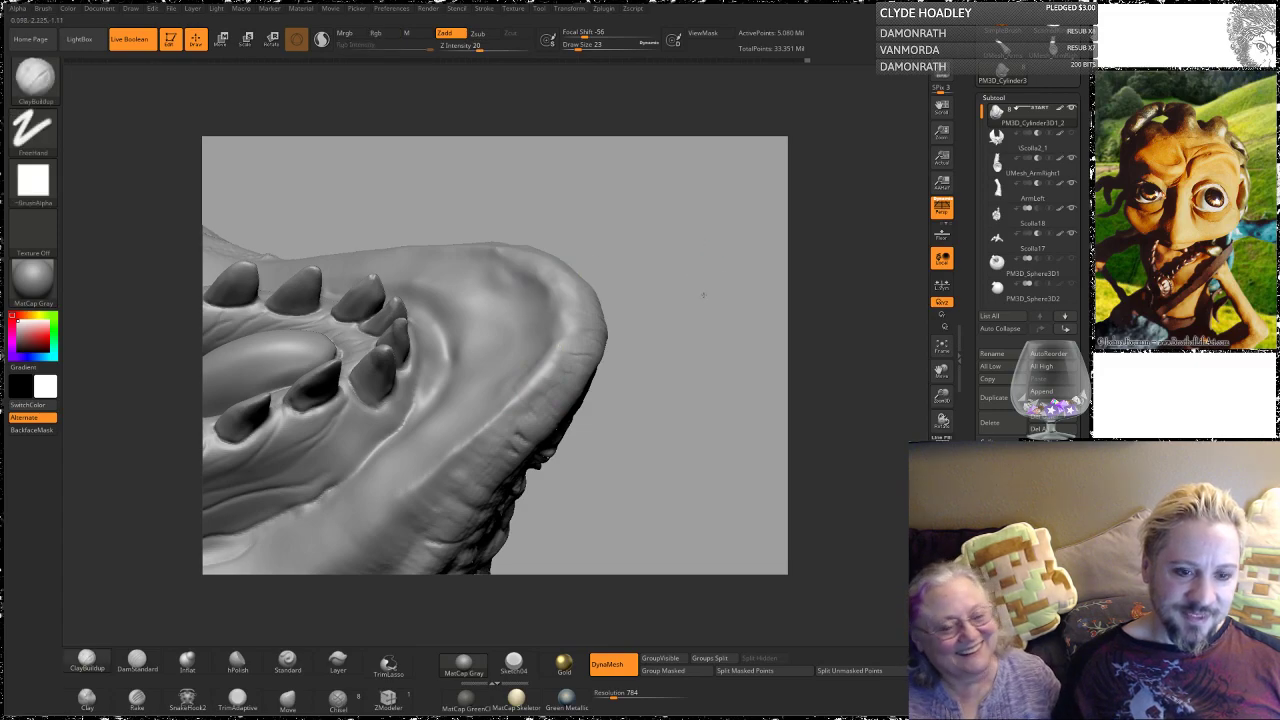
Step: Compare the lower jaw and mouth cavity with the Scolla2_1 subtool hidden, subtracted and added
{"action": "mouse_move", "coordinate": [671, 220]}
{"action": "left_mouse_down"}
{"action": "mouse_move", "coordinate": [651, 354]}
{"action": "mouse_move", "coordinate": [640, 282]}
{"action": "mouse_move", "coordinate": [824, 286]}
{"action": "left_mouse_up"}
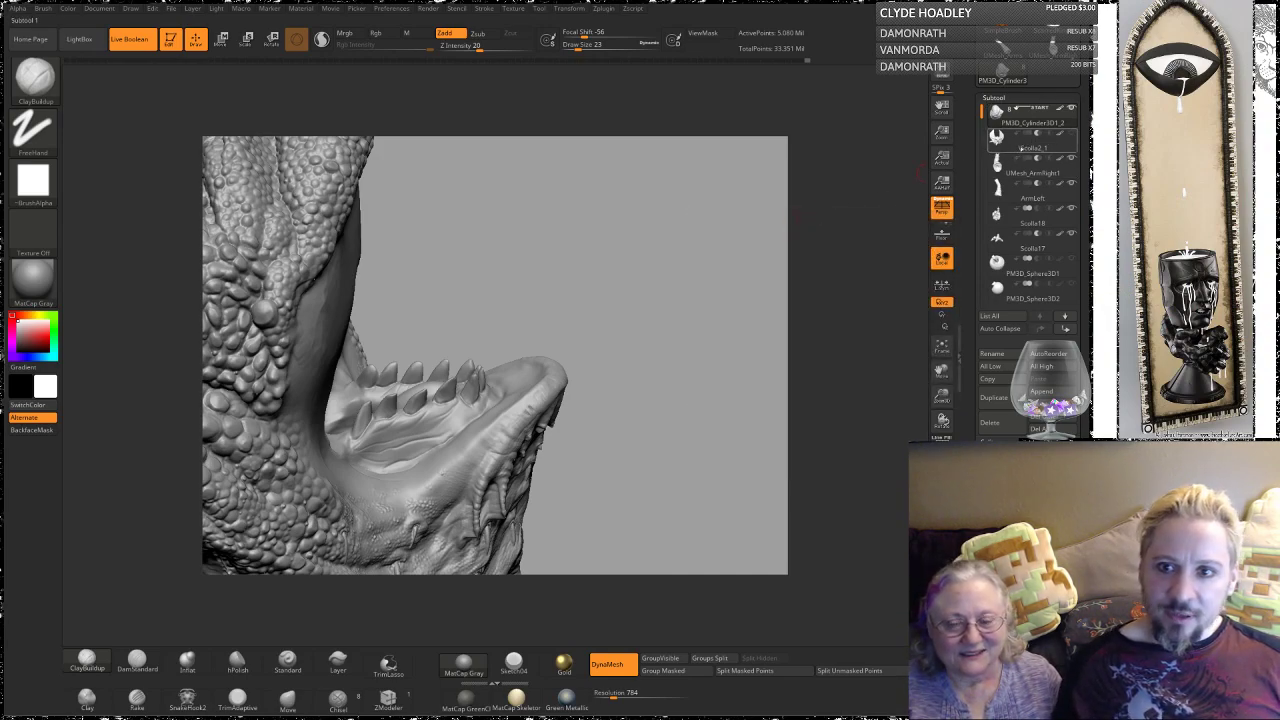
{"action": "mouse_move", "coordinate": [1052, 135]}
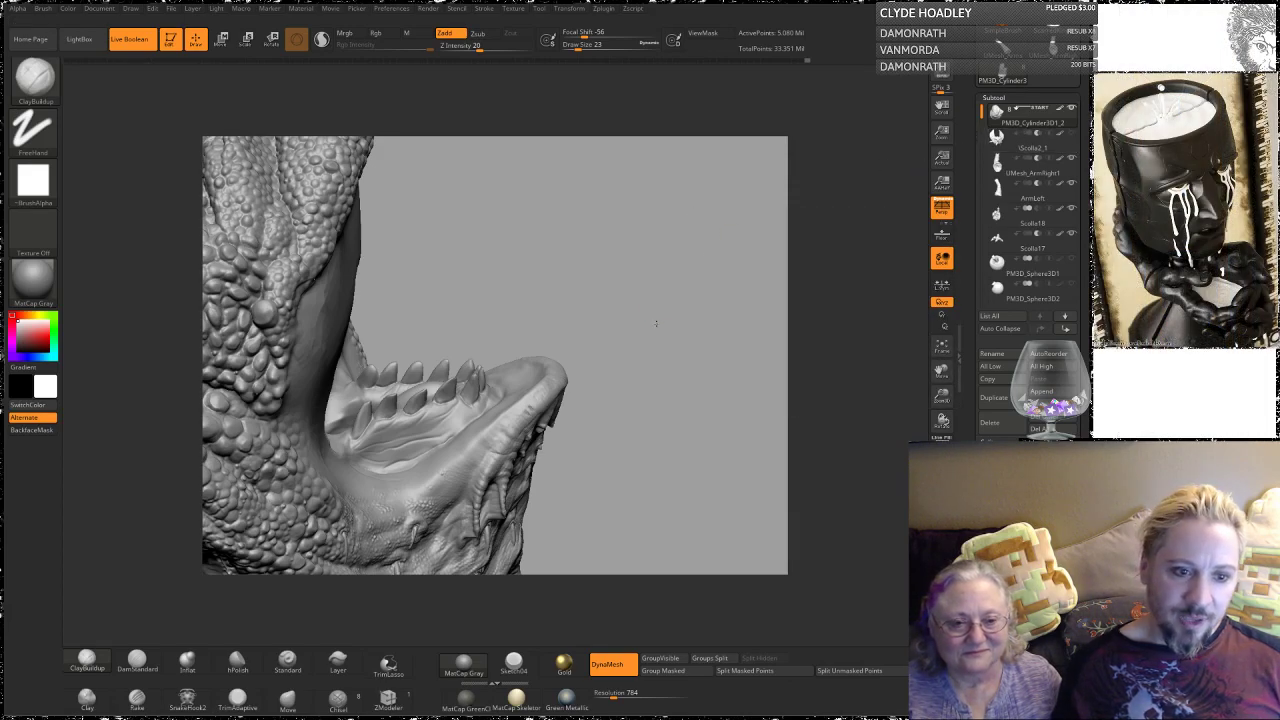
{"action": "mouse_move", "coordinate": [656, 323]}
{"action": "left_mouse_down"}
{"action": "mouse_move", "coordinate": [643, 337]}
{"action": "mouse_move", "coordinate": [663, 251]}
{"action": "mouse_move", "coordinate": [703, 284]}
{"action": "mouse_move", "coordinate": [711, 272]}
{"action": "mouse_move", "coordinate": [680, 288]}
{"action": "left_mouse_up"}
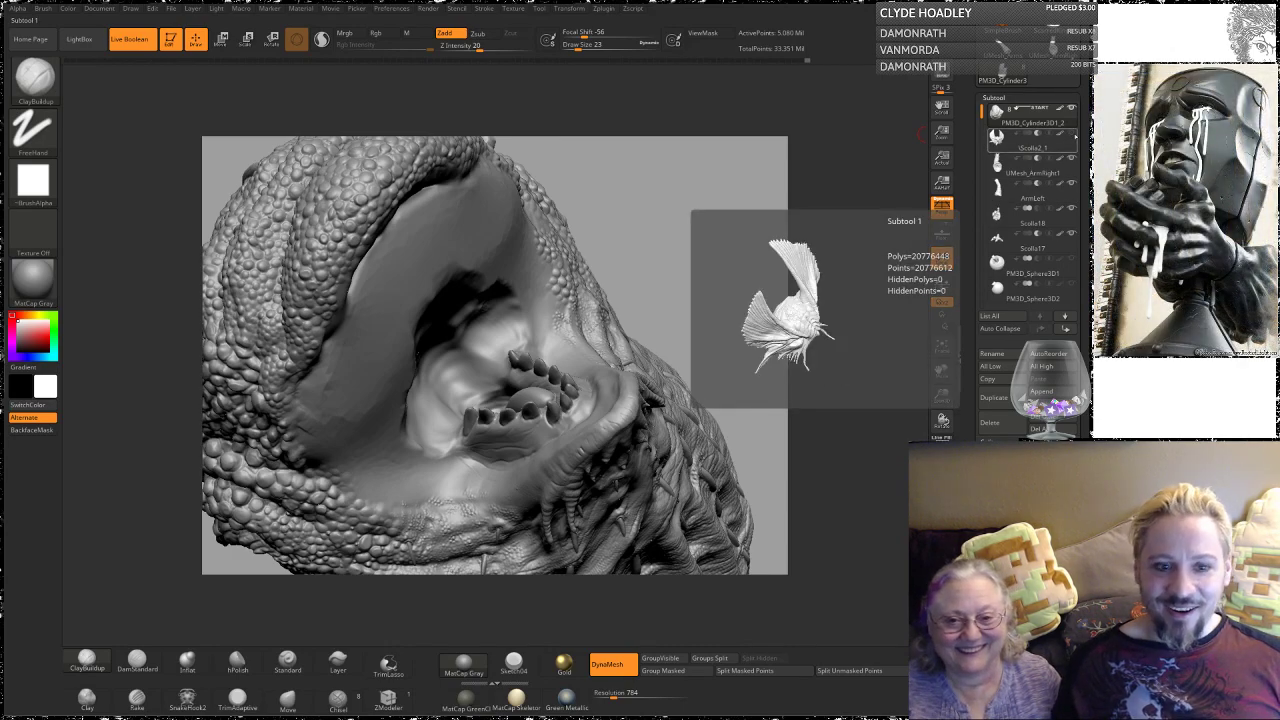
{"action": "left_click", "coordinate": [1074, 136]}
{"action": "left_click_drag", "start_coordinate": [740, 301], "coordinate": [740, 277]}
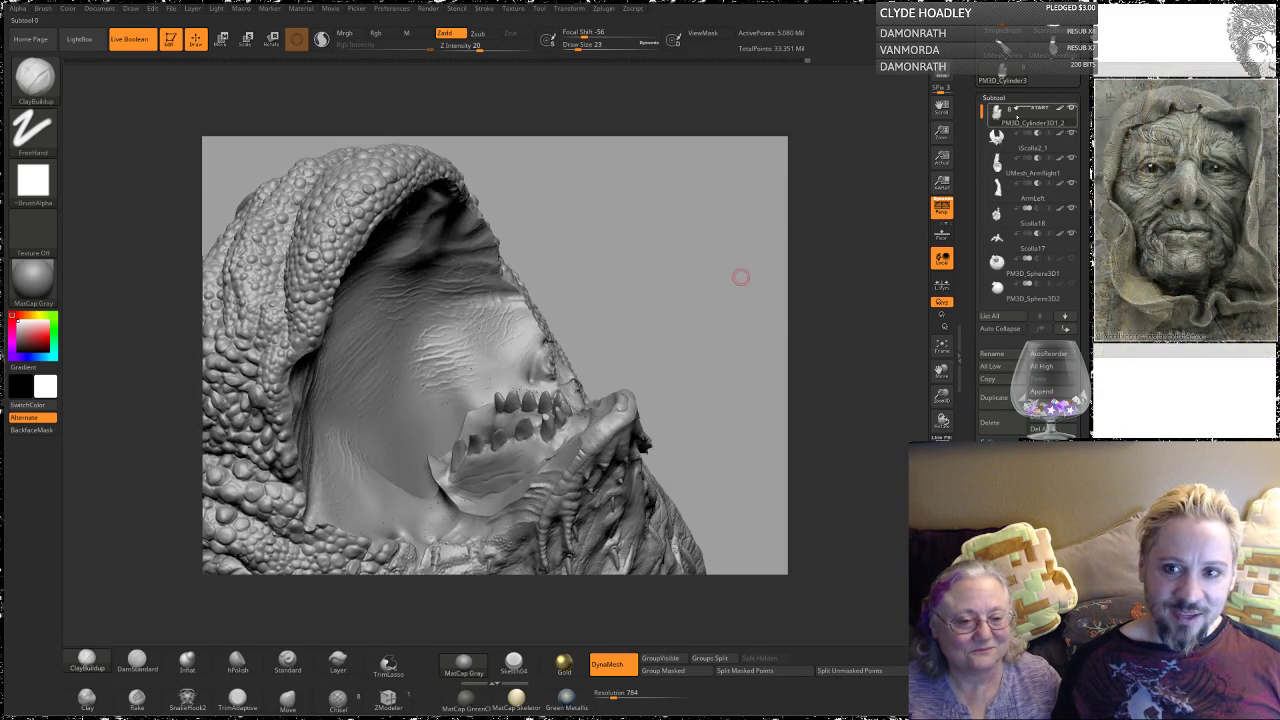
{"action": "left_click", "coordinate": [1040, 133]}
{"action": "left_click", "coordinate": [1027, 134]}
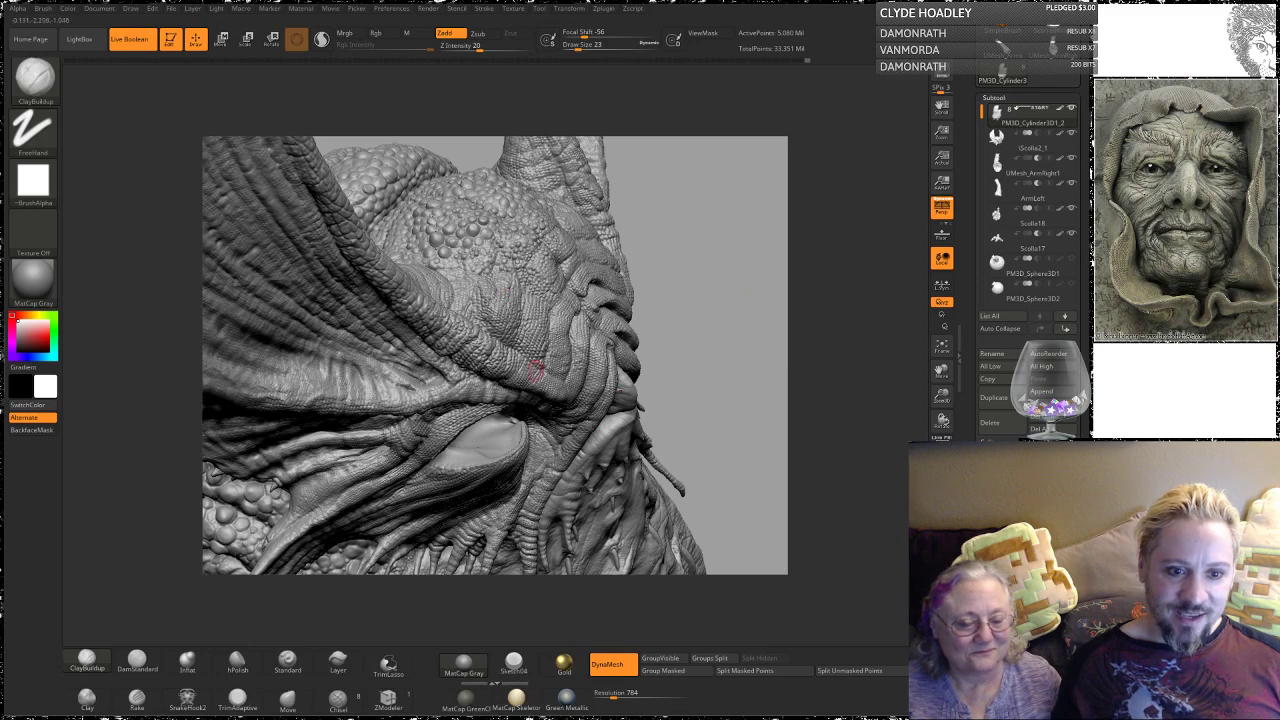
{"action": "left_click_drag", "start_coordinate": [716, 284], "coordinate": [580, 403]}
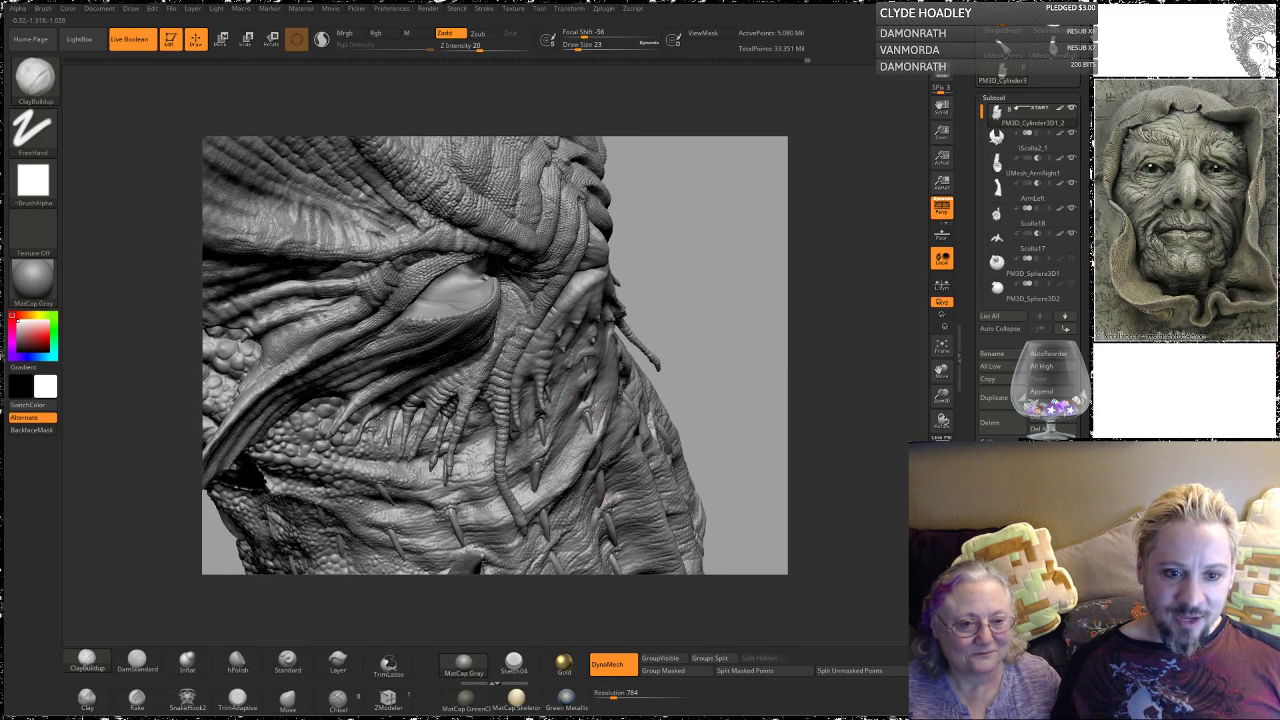
Step: Toggle the Scolla2_1 subtool's visibility and boolean cut again and inspect the mouth cavity from the side and above
{"action": "left_click", "coordinate": [1074, 134]}
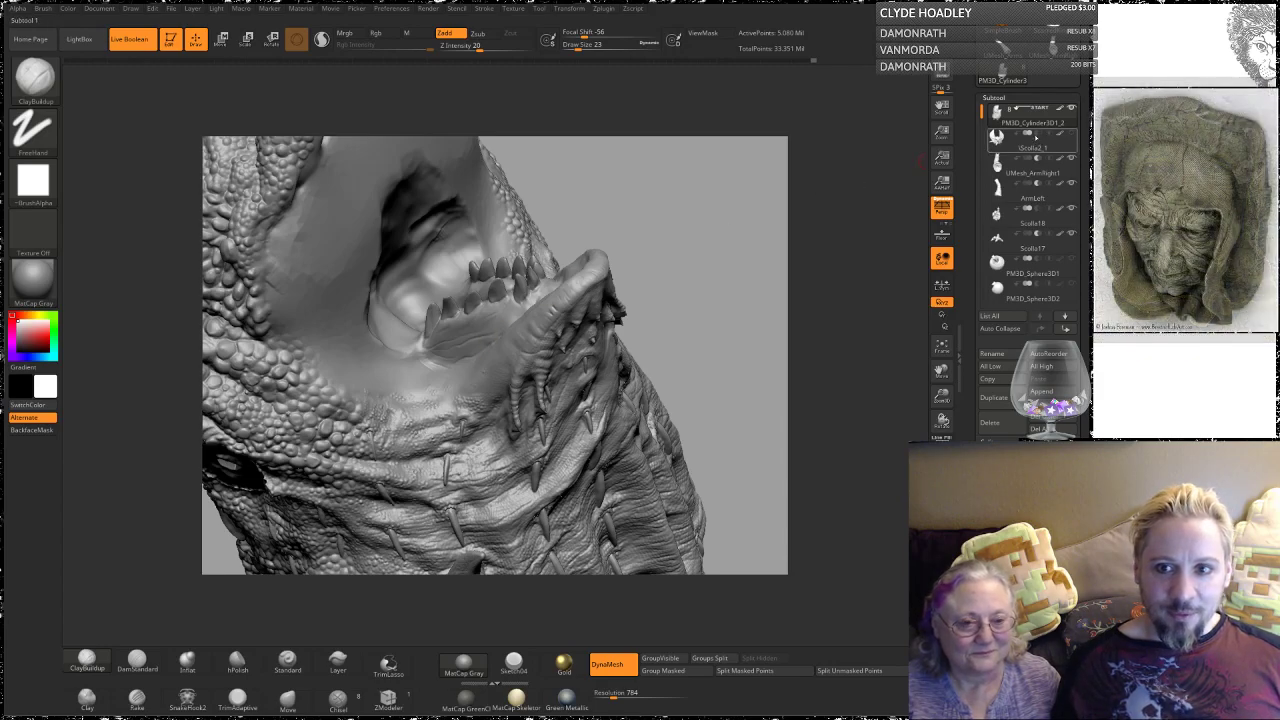
{"action": "key", "text": "Down"}
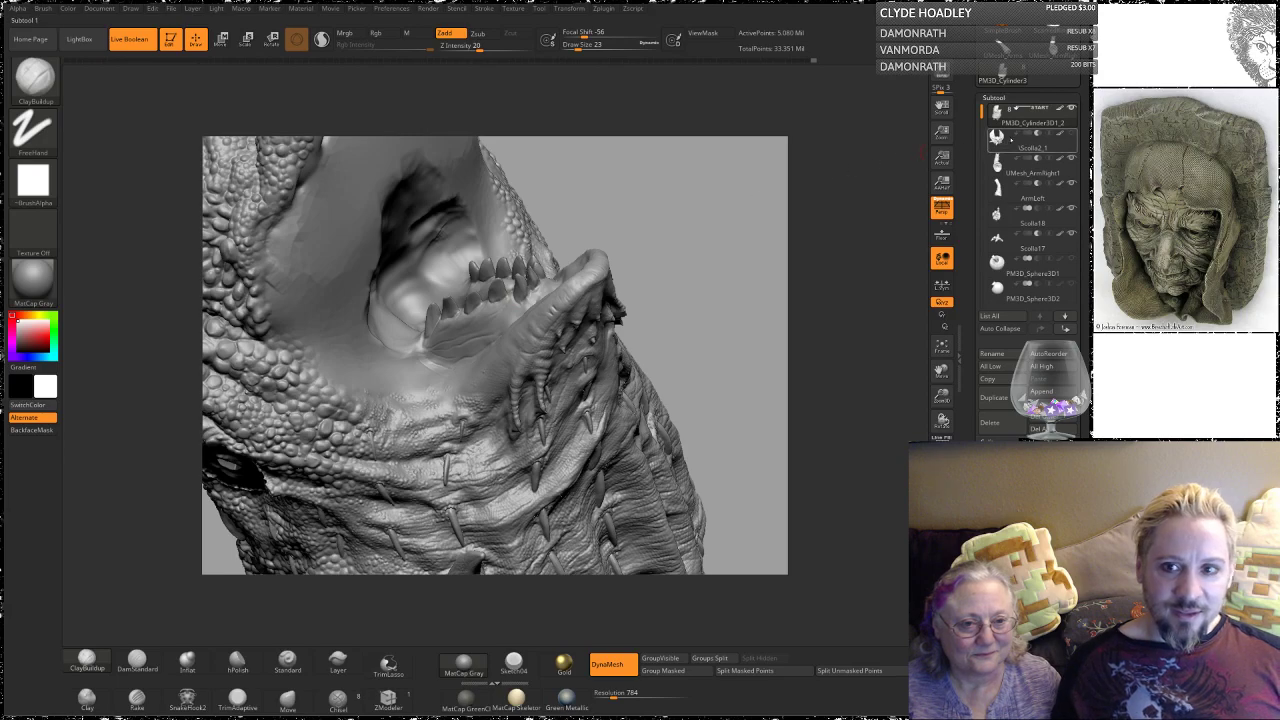
{"action": "left_click", "coordinate": [1074, 135]}
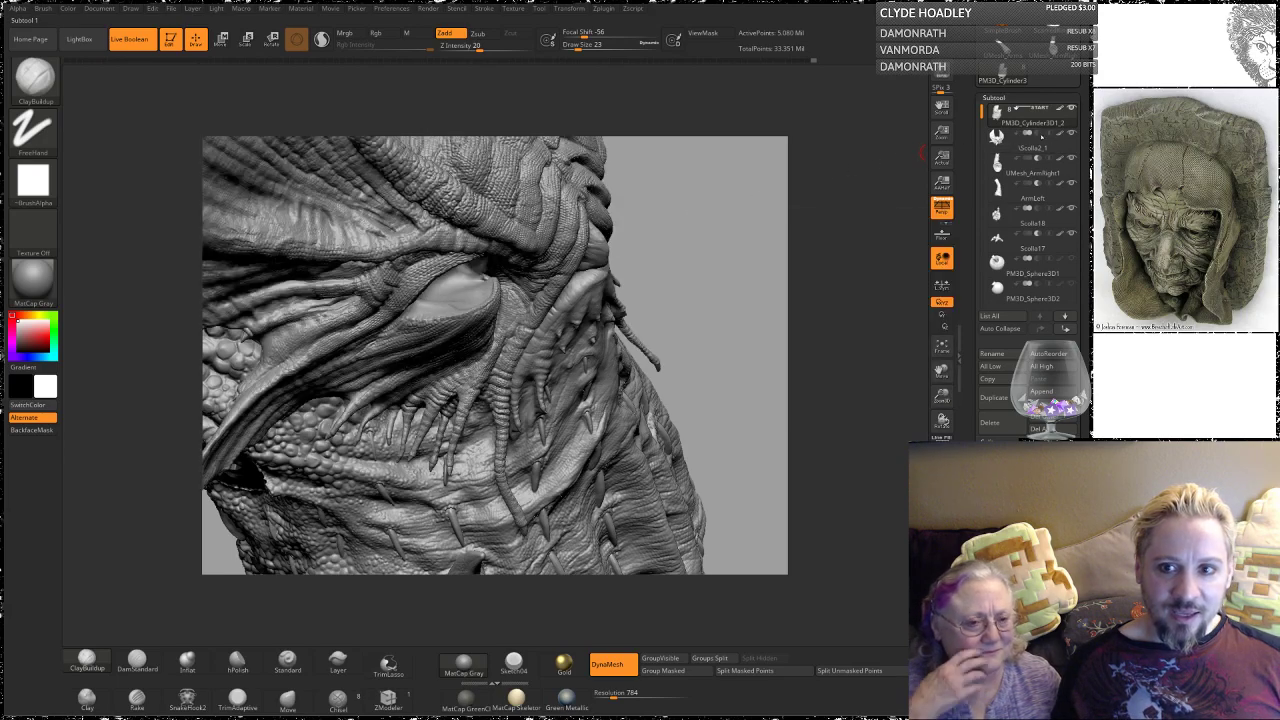
{"action": "left_click", "coordinate": [1074, 135]}
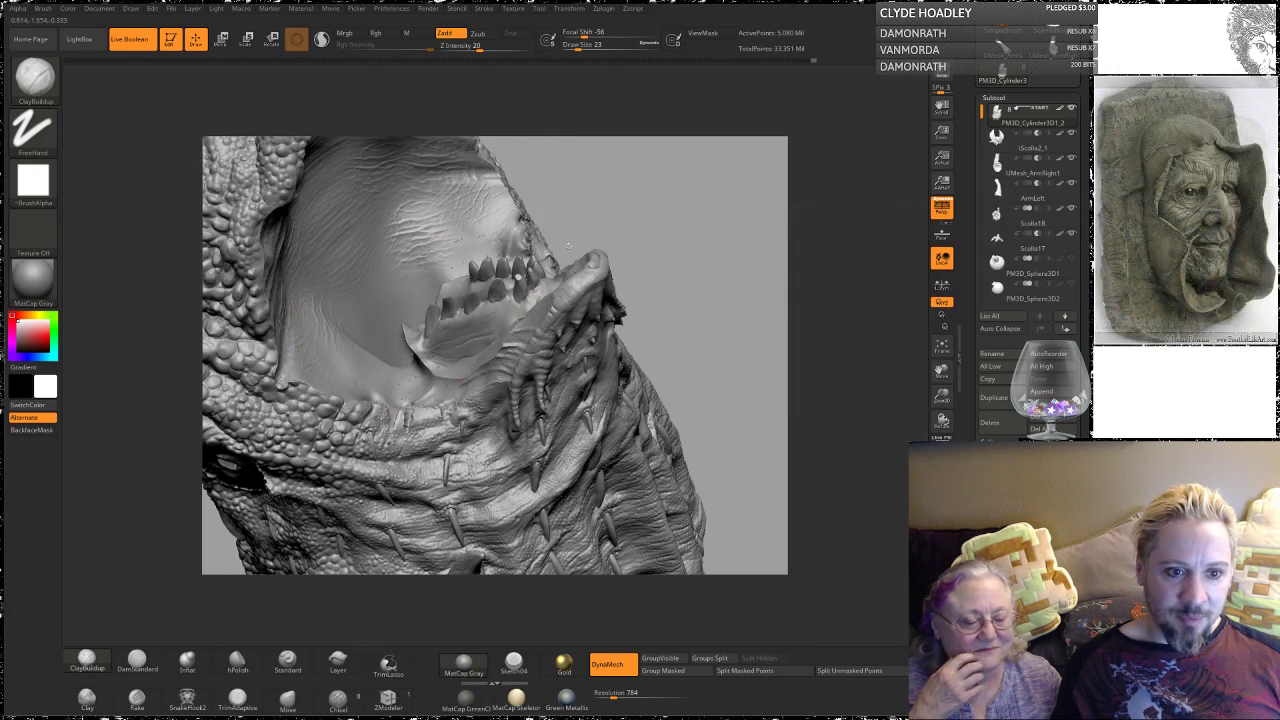
{"action": "mouse_move", "coordinate": [690, 170]}
{"action": "left_mouse_down"}
{"action": "mouse_move", "coordinate": [664, 240]}
{"action": "mouse_move", "coordinate": [676, 238]}
{"action": "left_mouse_up"}
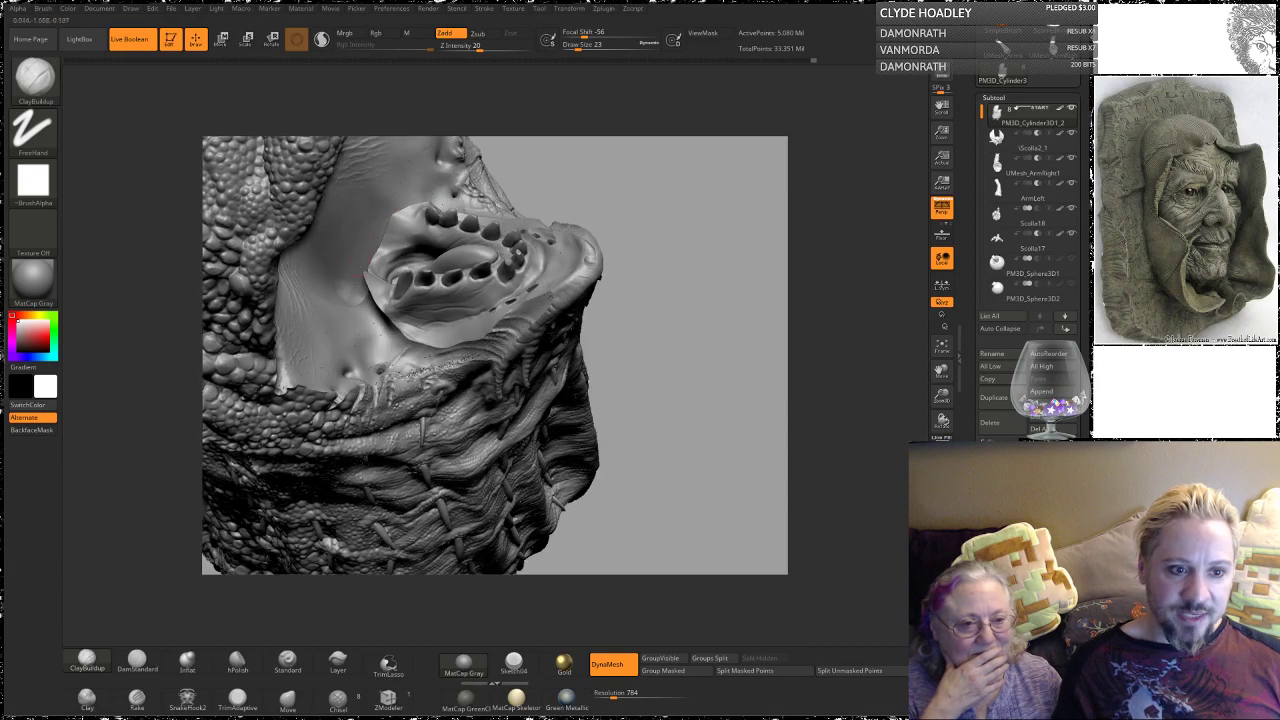
{"action": "left_click_drag", "start_coordinate": [692, 188], "coordinate": [565, 222]}
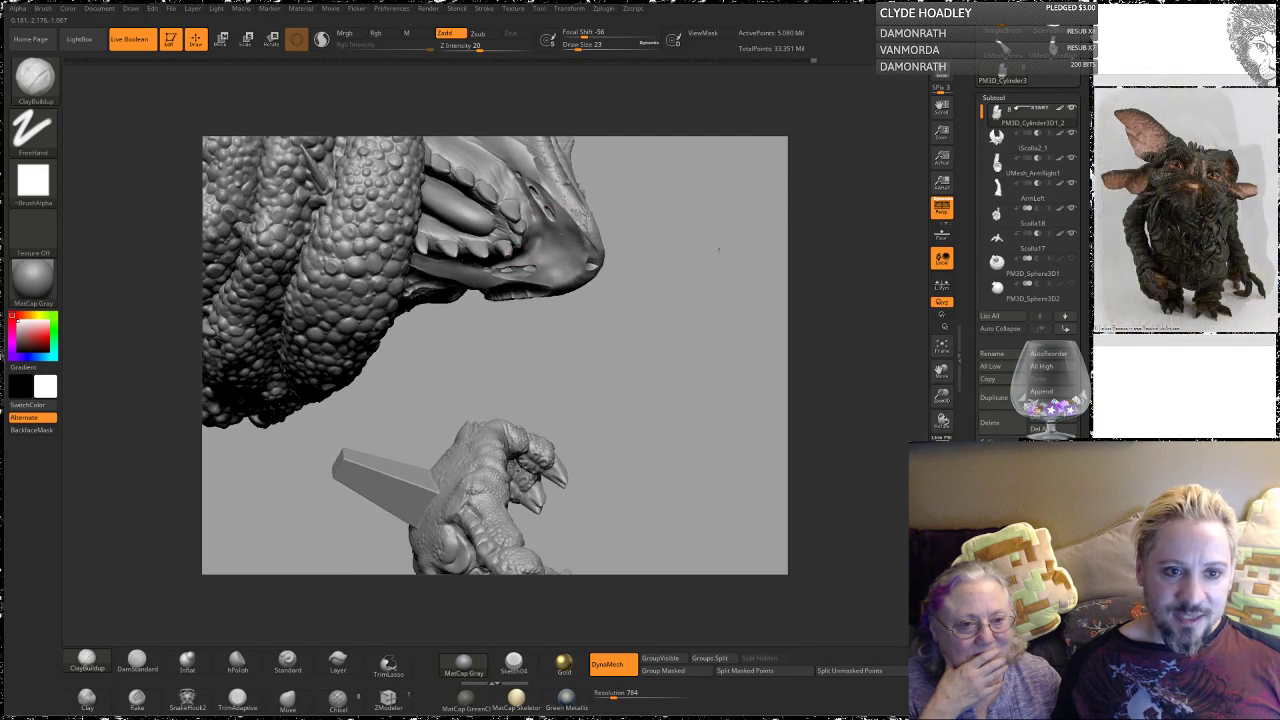
{"action": "mouse_move", "coordinate": [720, 246]}
{"action": "left_mouse_down"}
{"action": "mouse_move", "coordinate": [717, 209]}
{"action": "mouse_move", "coordinate": [887, 117]}
{"action": "mouse_move", "coordinate": [722, 204]}
{"action": "left_mouse_up"}
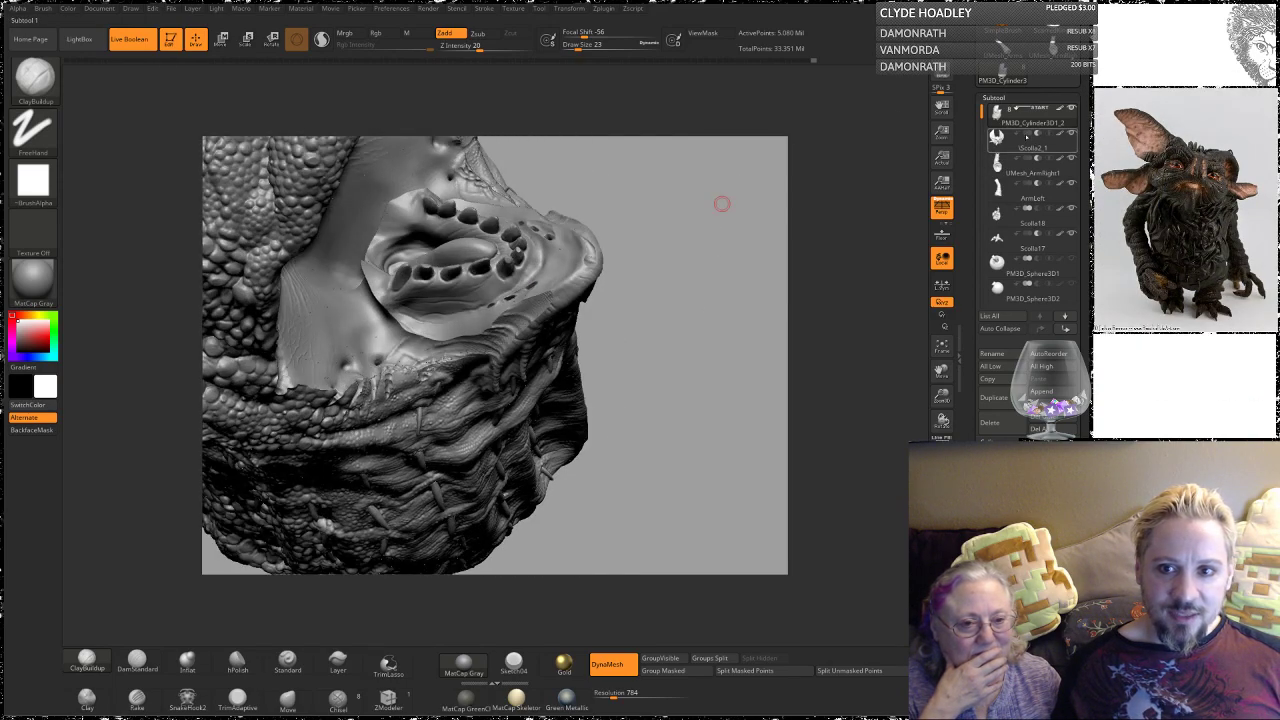
Step: Set the Scolla2_1 subtool to additive, make it active and hide all other subtools to expose its upper jaw and palate
{"action": "left_click", "coordinate": [1026, 134]}
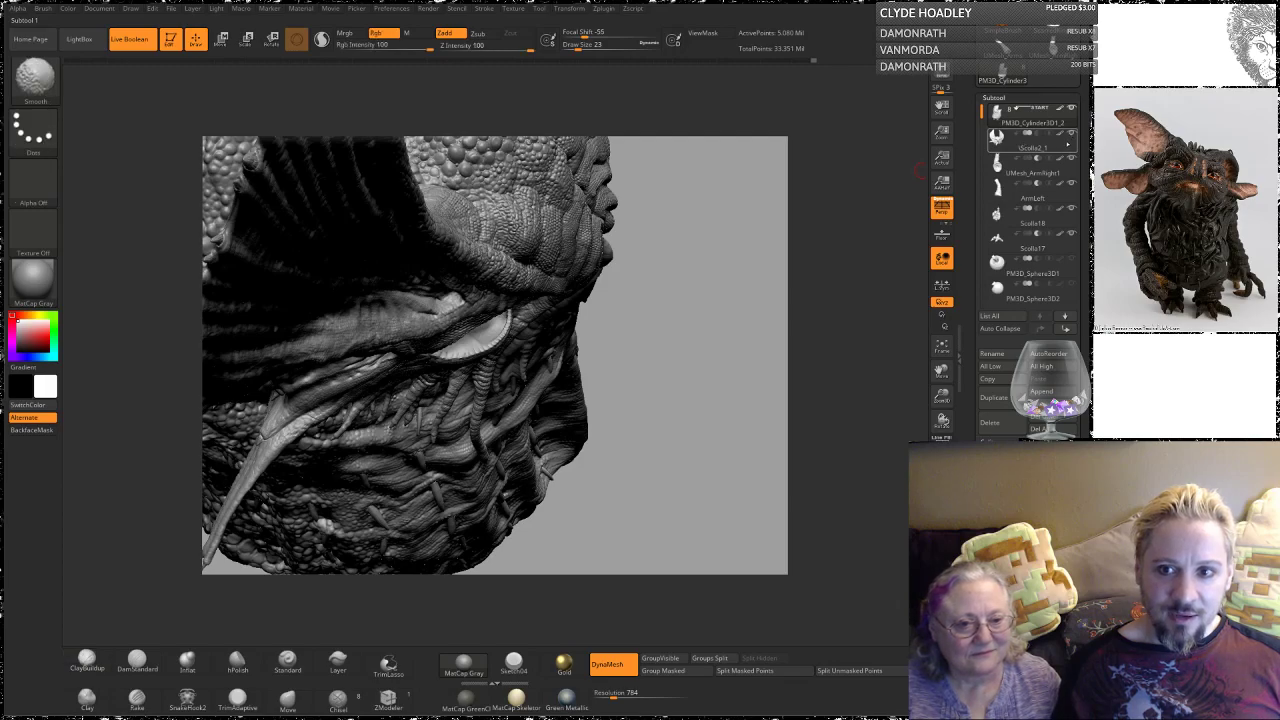
{"action": "left_click", "coordinate": [1070, 136], "text": "shift"}
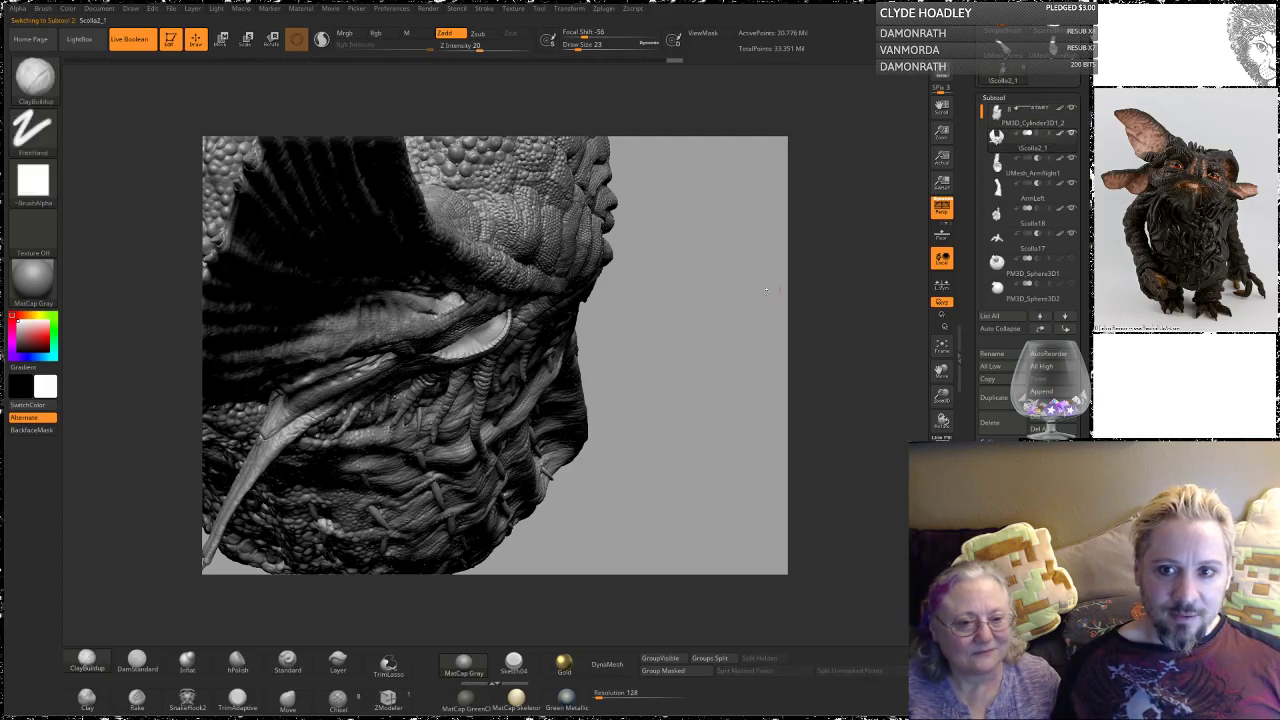
{"action": "mouse_move", "coordinate": [696, 328]}
{"action": "left_mouse_down"}
{"action": "mouse_move", "coordinate": [689, 284]}
{"action": "mouse_move", "coordinate": [713, 247]}
{"action": "left_mouse_up"}
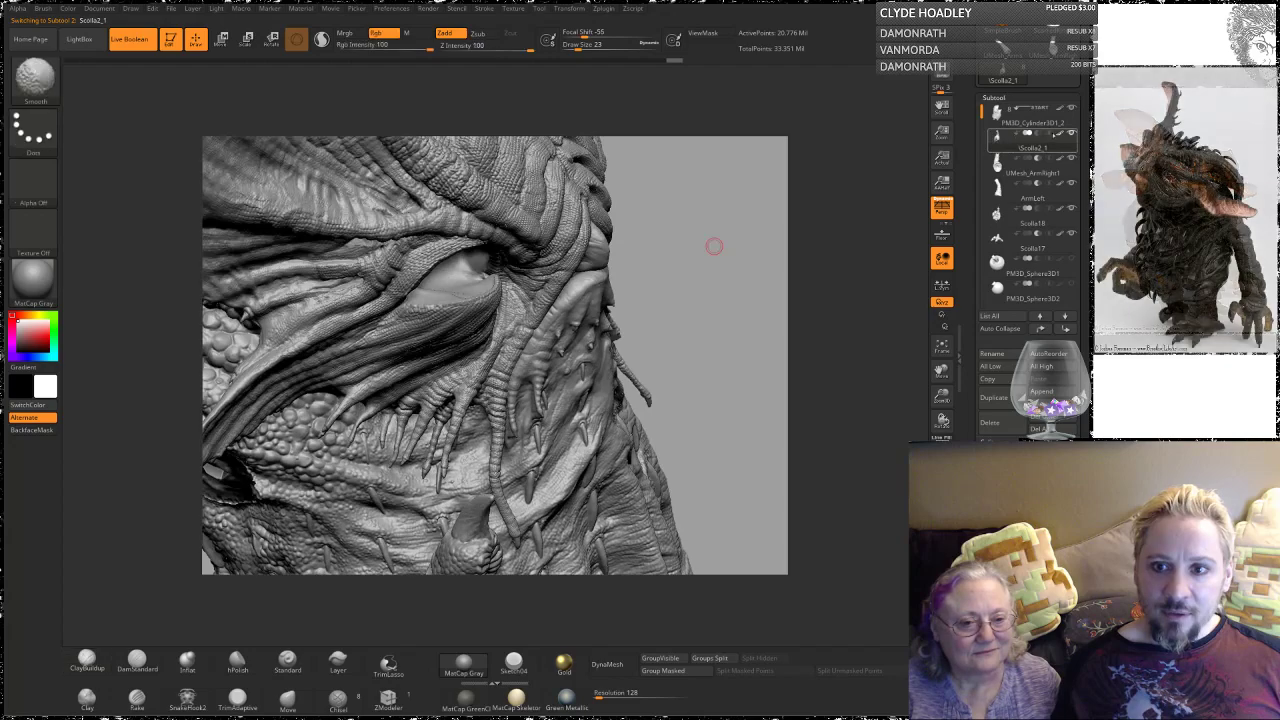
{"action": "left_click", "coordinate": [1066, 133], "text": "shift"}
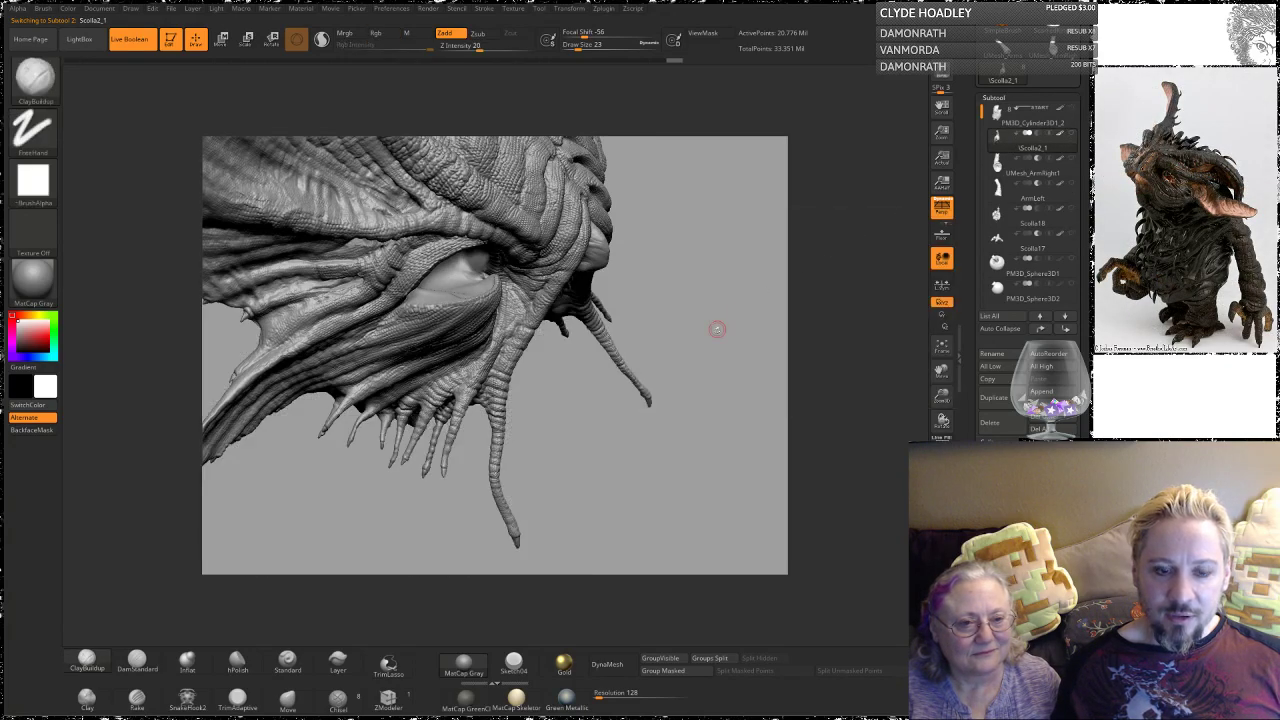
{"action": "mouse_move", "coordinate": [717, 329]}
{"action": "left_mouse_down"}
{"action": "mouse_move", "coordinate": [692, 291]}
{"action": "mouse_move", "coordinate": [565, 333]}
{"action": "left_mouse_up"}
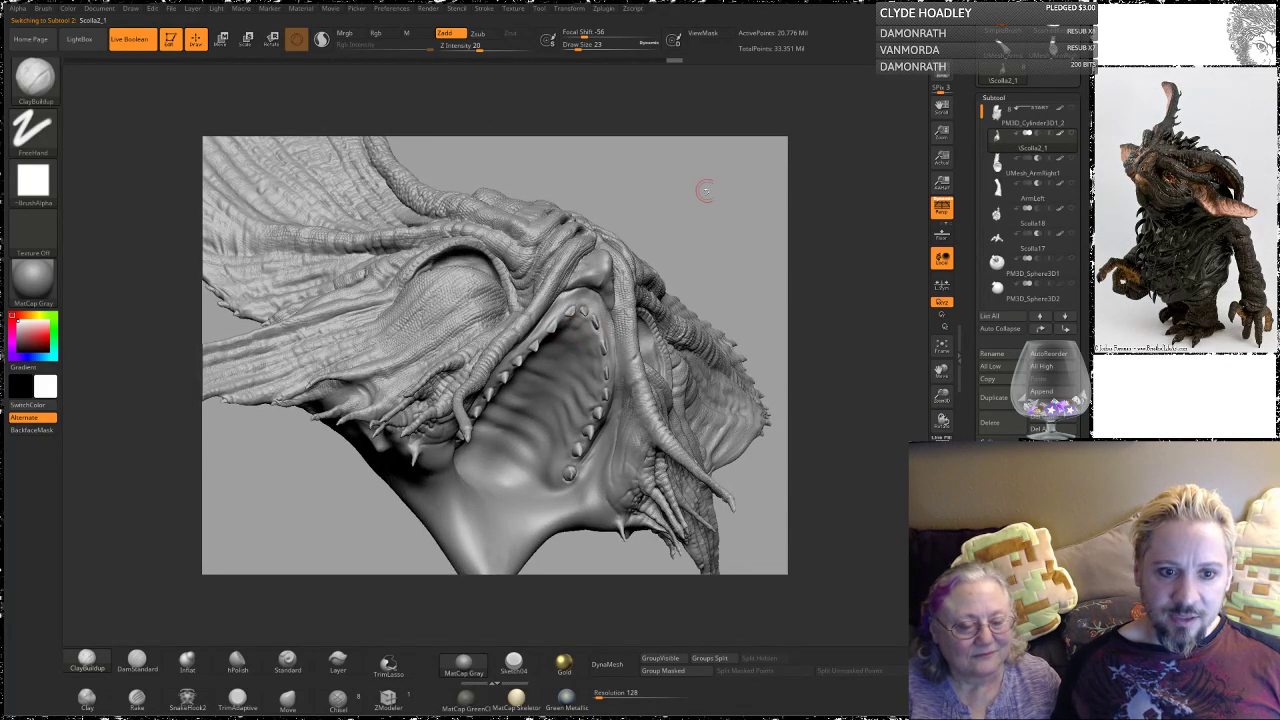
{"action": "mouse_move", "coordinate": [744, 219]}
{"action": "left_mouse_down", "text": "alt"}
{"action": "mouse_move", "coordinate": [742, 188]}
{"action": "mouse_move", "coordinate": [749, 250]}
{"action": "mouse_move", "coordinate": [771, 197]}
{"action": "mouse_move", "coordinate": [660, 308]}
{"action": "left_mouse_up", "text": "alt"}
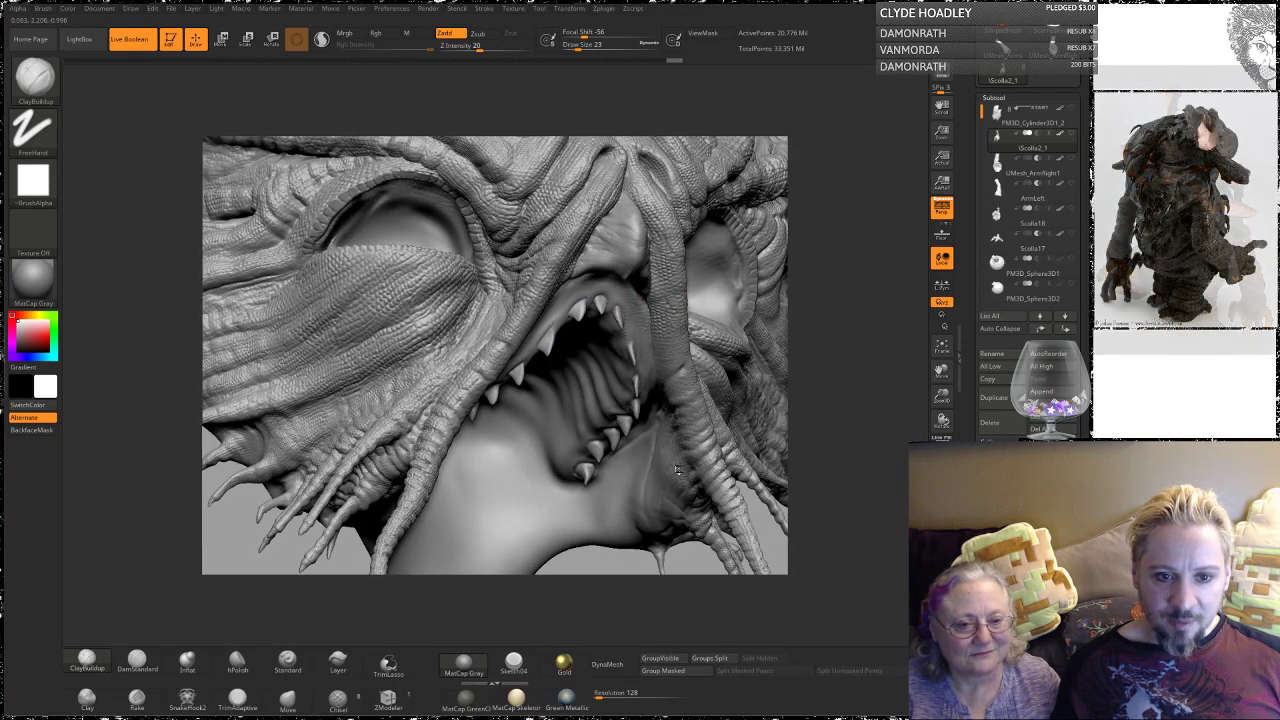
Step: Show all subtools again and view the complete head with its closed mouth and eyes
{"action": "mouse_move", "coordinate": [856, 211]}
{"action": "left_mouse_down"}
{"action": "mouse_move", "coordinate": [827, 224]}
{"action": "mouse_move", "coordinate": [892, 188]}
{"action": "left_mouse_up"}
{"action": "key", "text": "ctrl+z"}
{"action": "key", "text": "shift"}
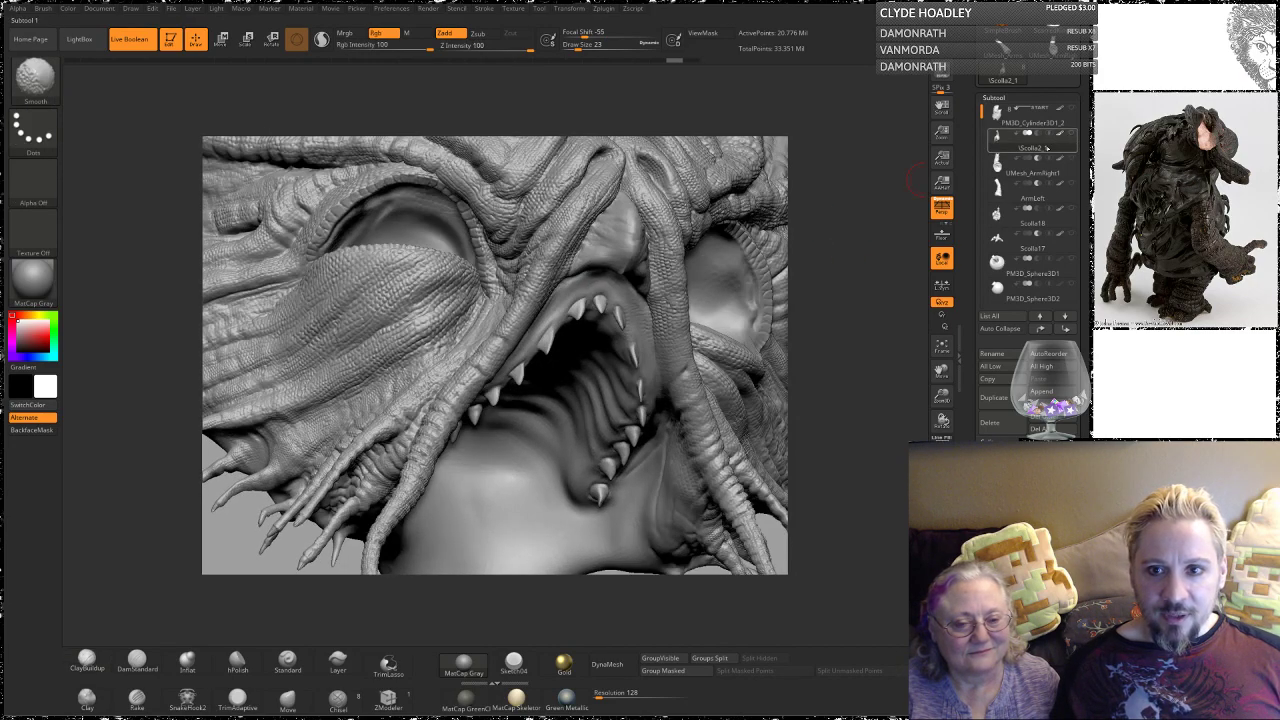
{"action": "left_click", "coordinate": [1071, 108], "text": "shift"}
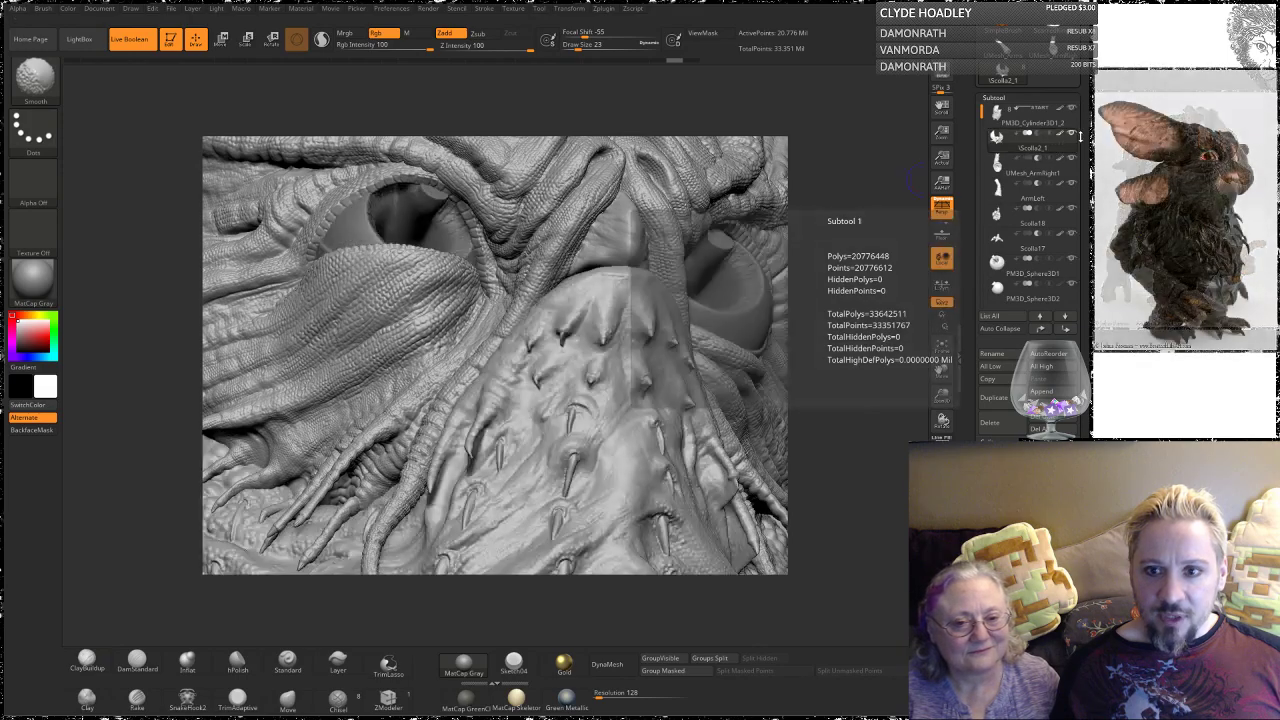
{"action": "mouse_move", "coordinate": [837, 217]}
{"action": "left_mouse_down"}
{"action": "mouse_move", "coordinate": [872, 246]}
{"action": "mouse_move", "coordinate": [838, 322]}
{"action": "mouse_move", "coordinate": [843, 286]}
{"action": "mouse_move", "coordinate": [862, 308]}
{"action": "left_mouse_up"}
{"action": "left_click_drag", "start_coordinate": [490, 303], "coordinate": [582, 318]}
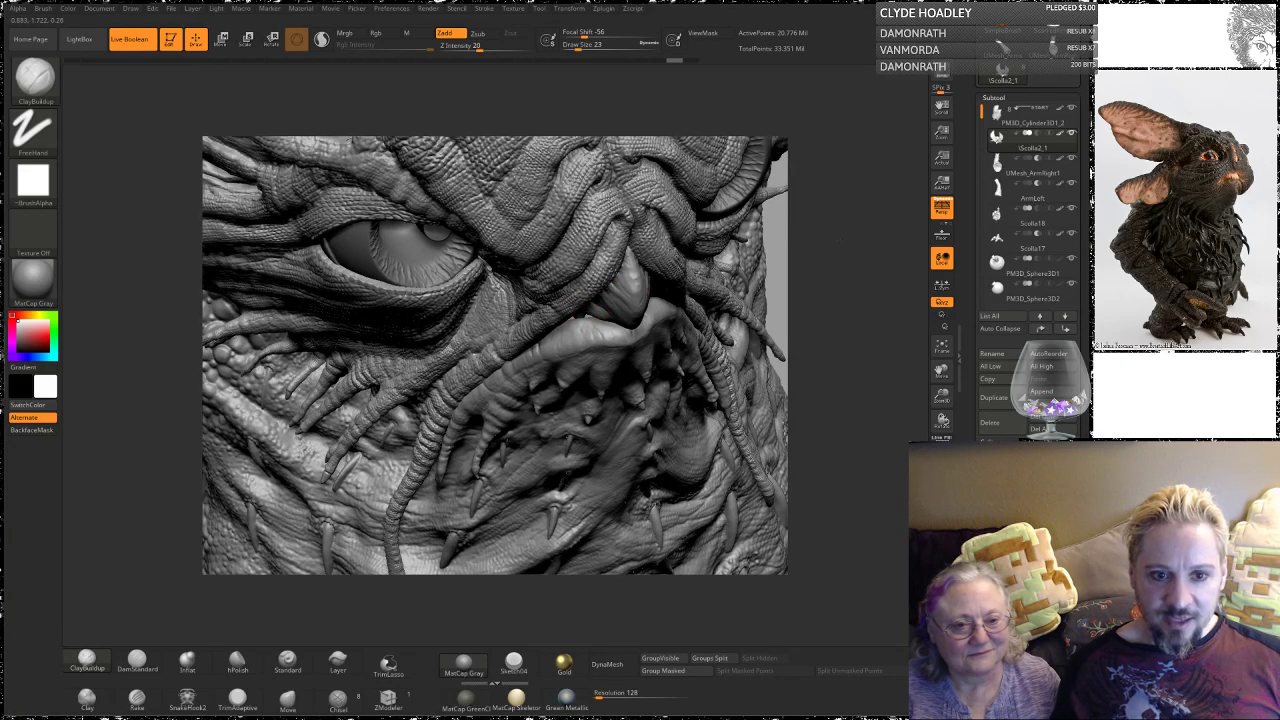
{"action": "mouse_move", "coordinate": [840, 240]}
{"action": "left_mouse_down"}
{"action": "mouse_move", "coordinate": [882, 225]}
{"action": "mouse_move", "coordinate": [856, 230]}
{"action": "left_mouse_up"}
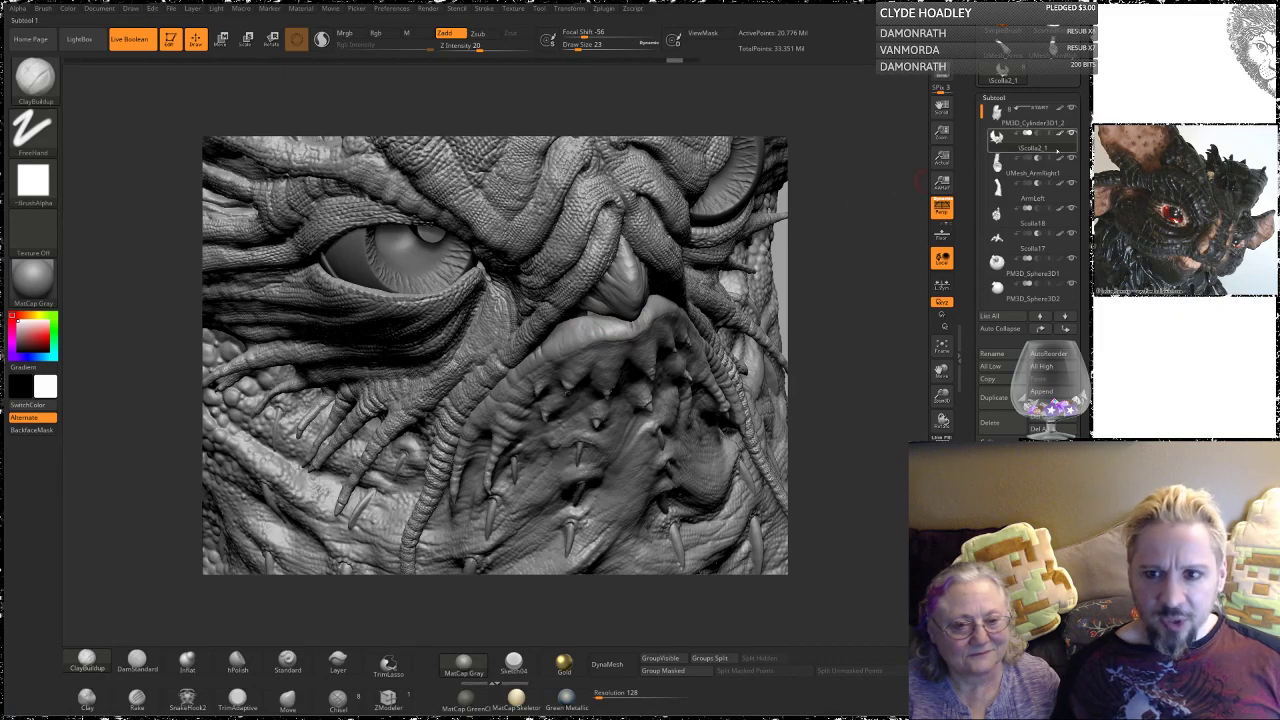
Step: Set the Scolla2_1 subtool to boolean subtraction and hide the two eyeball subtools, PM3D_Sphere3D1 and PM3D_Sphere3D2
{"action": "left_click", "coordinate": [1040, 136]}
{"action": "mouse_move", "coordinate": [826, 234]}
{"action": "left_mouse_down"}
{"action": "mouse_move", "coordinate": [855, 229]}
{"action": "mouse_move", "coordinate": [844, 290]}
{"action": "left_mouse_up"}
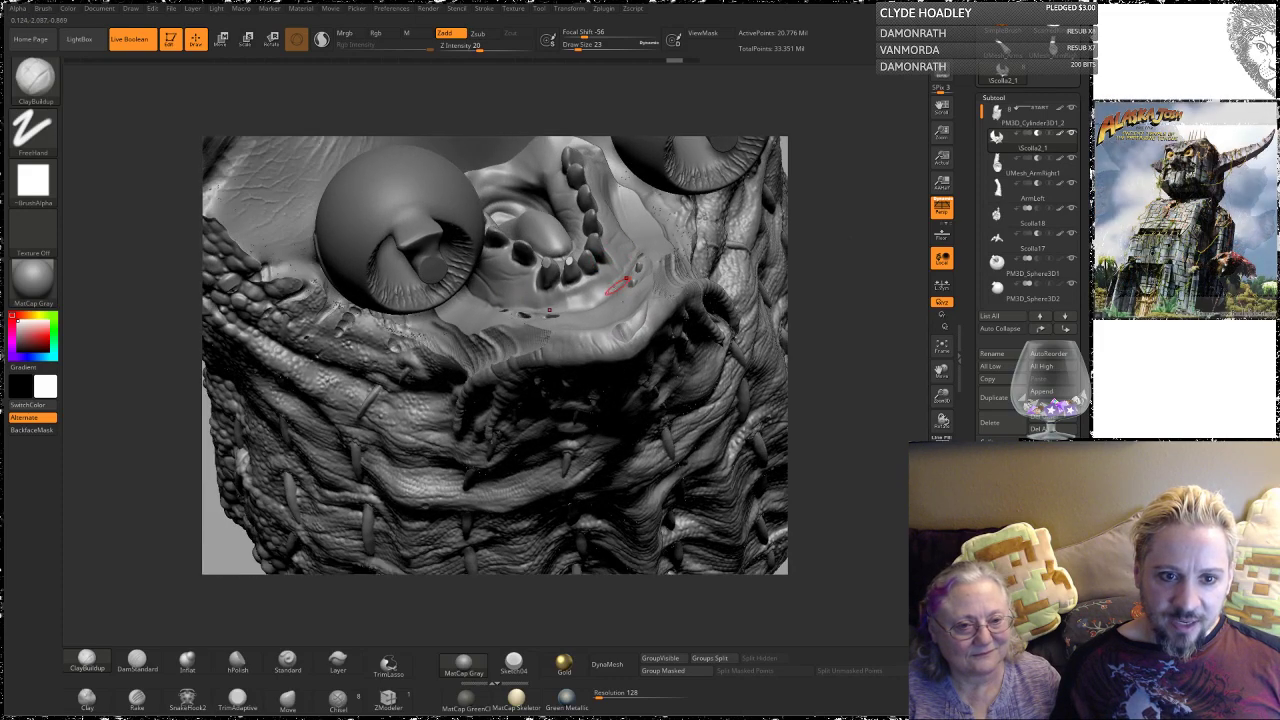
{"action": "left_click_drag", "start_coordinate": [839, 182], "coordinate": [851, 200]}
{"action": "left_click", "coordinate": [1073, 259]}
{"action": "left_click", "coordinate": [1072, 284]}
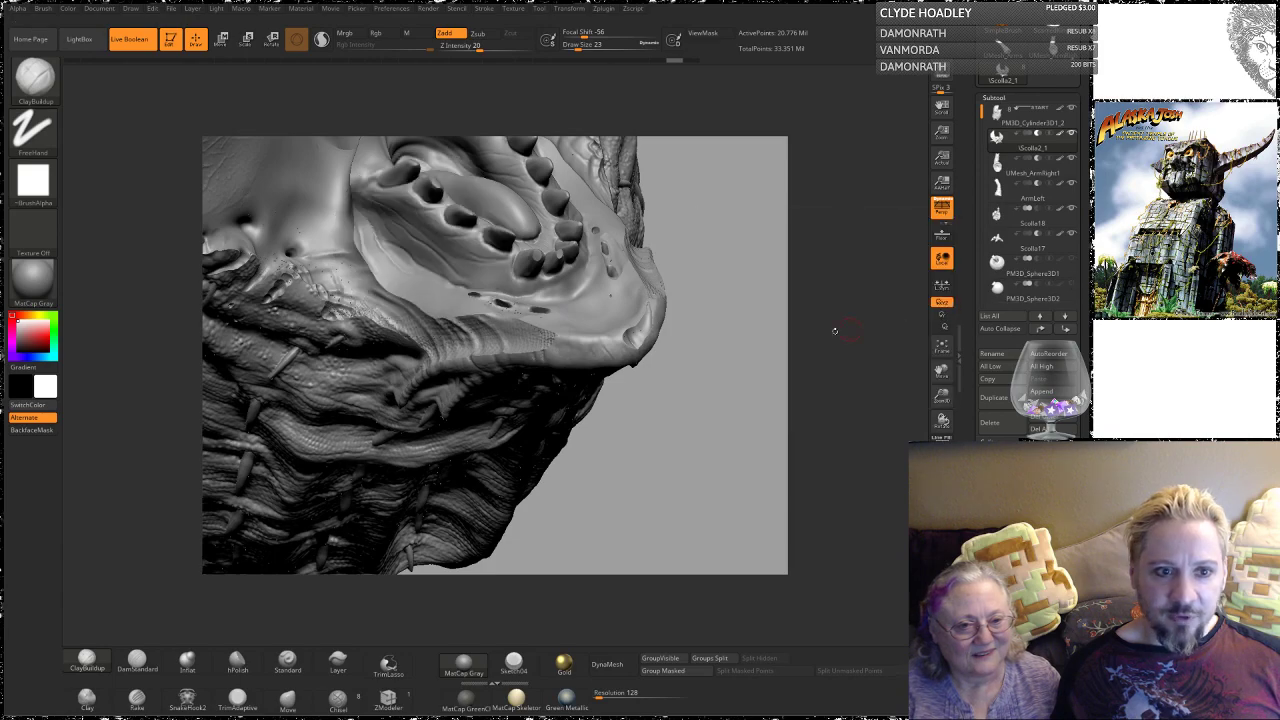
Step: Examine where the subtracted upper jaw and its teeth cut into the lower lip and gum floor
{"action": "mouse_move", "coordinate": [732, 229]}
{"action": "left_mouse_down"}
{"action": "mouse_move", "coordinate": [714, 286]}
{"action": "mouse_move", "coordinate": [615, 333]}
{"action": "left_mouse_up"}
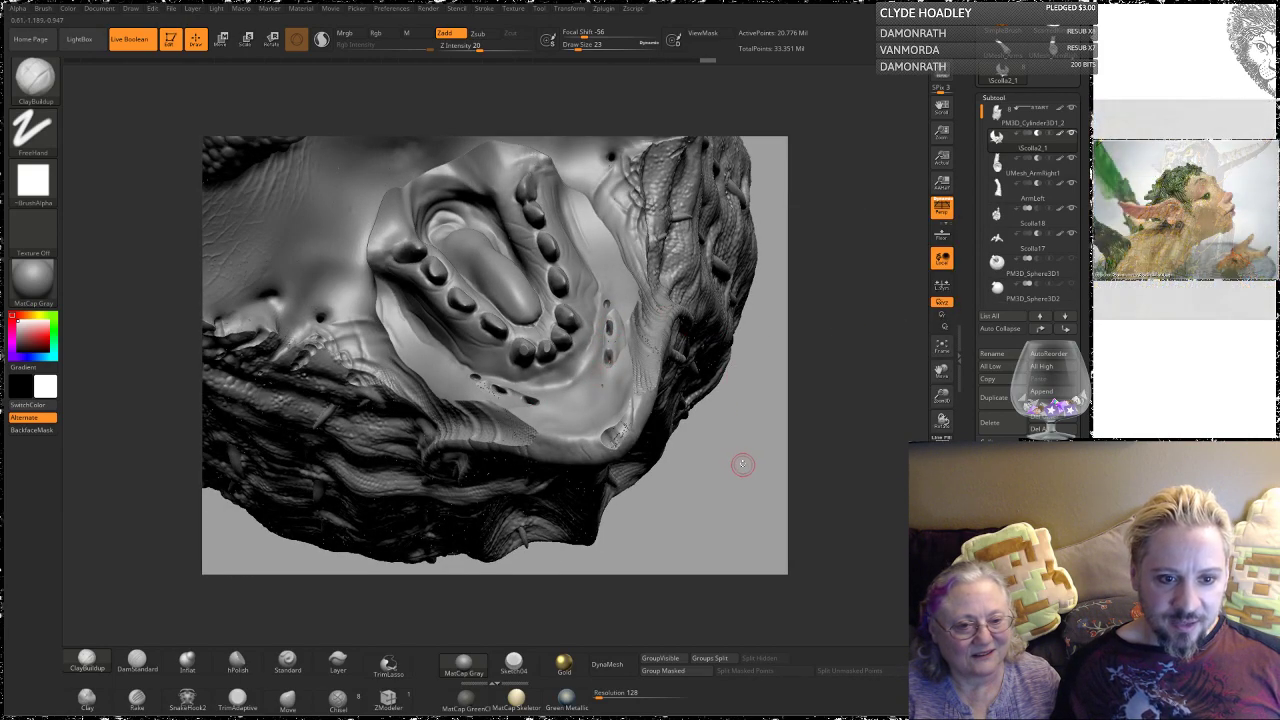
{"action": "mouse_move", "coordinate": [740, 463]}
{"action": "left_mouse_down"}
{"action": "mouse_move", "coordinate": [766, 466]}
{"action": "mouse_move", "coordinate": [600, 437]}
{"action": "left_mouse_up"}
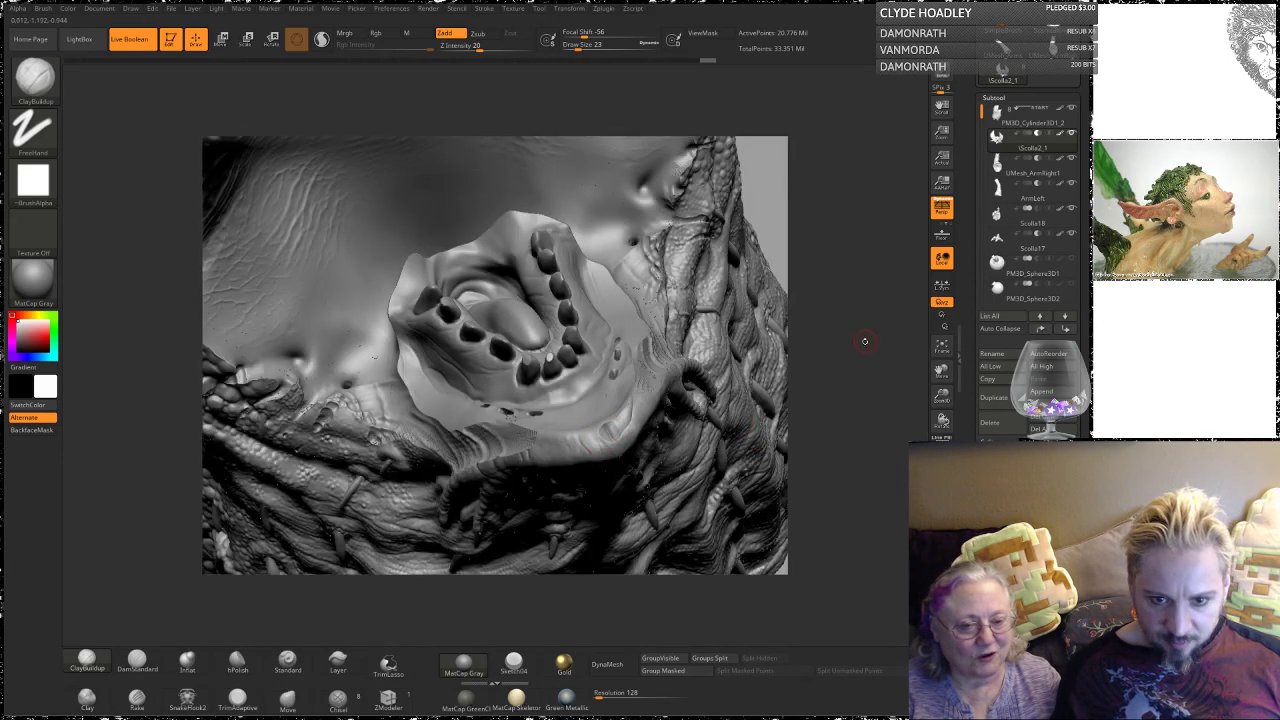
{"action": "left_click_drag", "start_coordinate": [865, 342], "coordinate": [898, 268]}
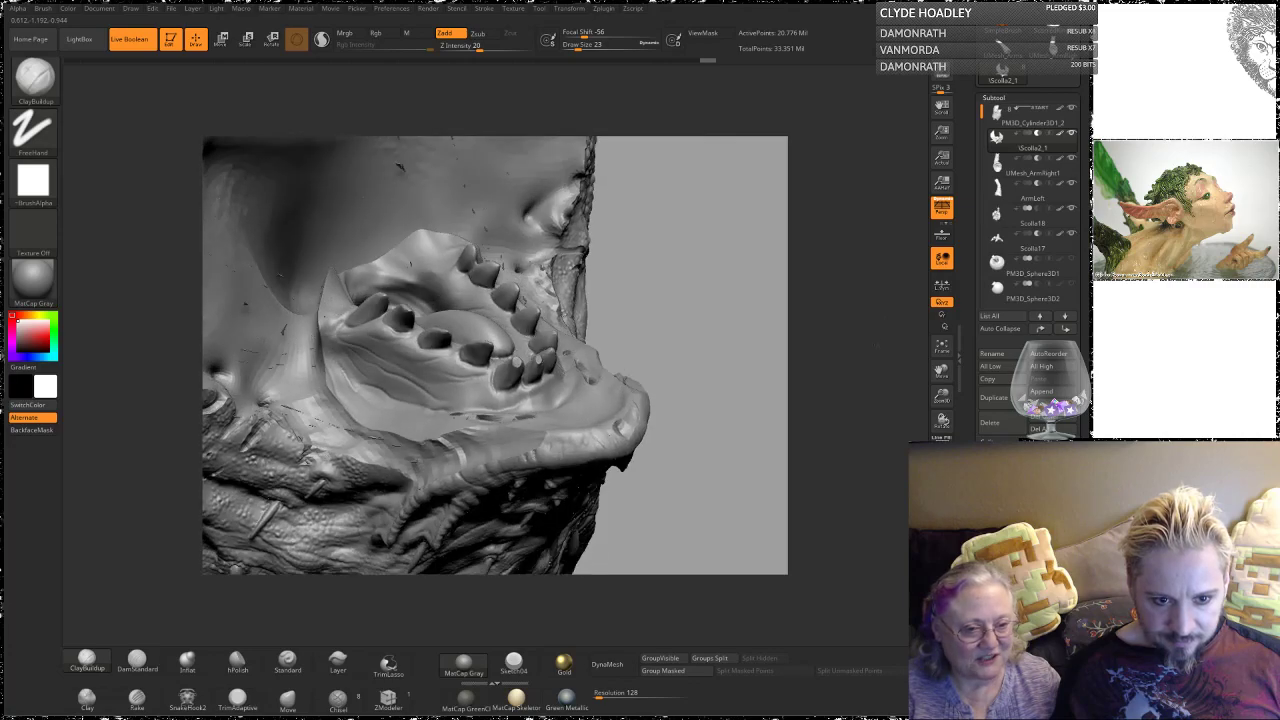
{"action": "left_click_drag", "start_coordinate": [770, 356], "coordinate": [694, 357]}
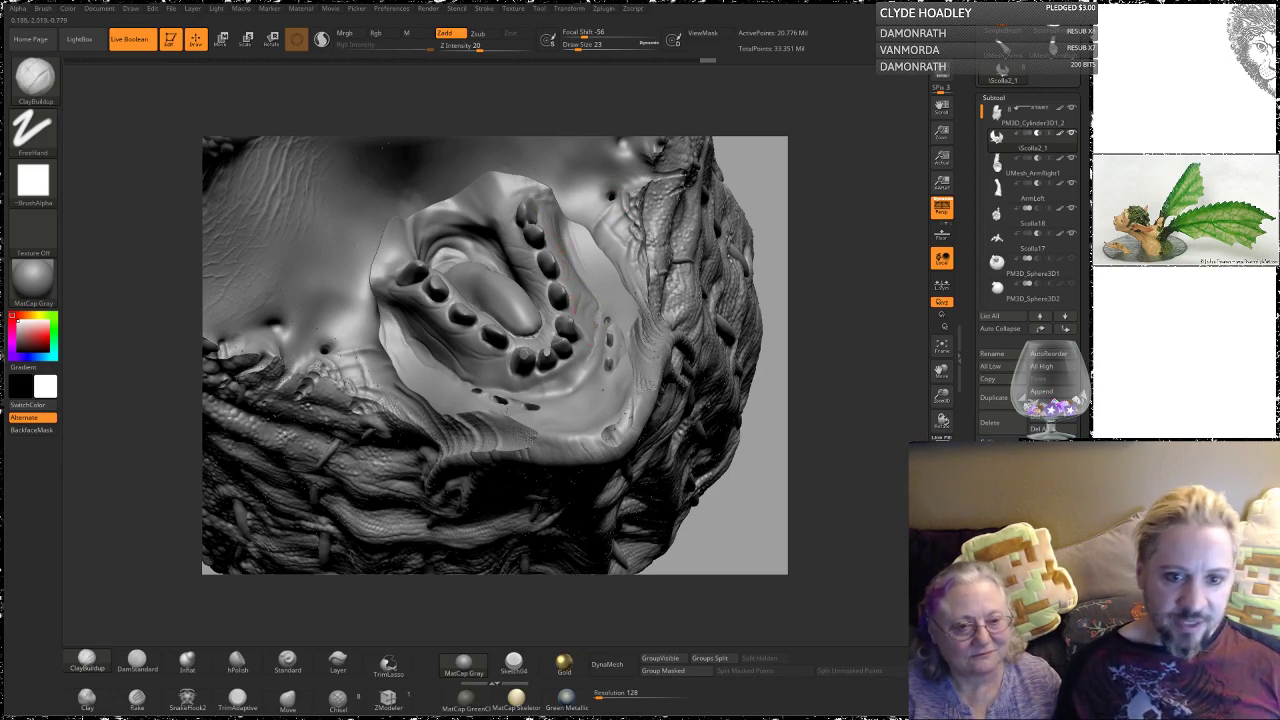
{"action": "left_click_drag", "start_coordinate": [851, 279], "coordinate": [774, 452]}
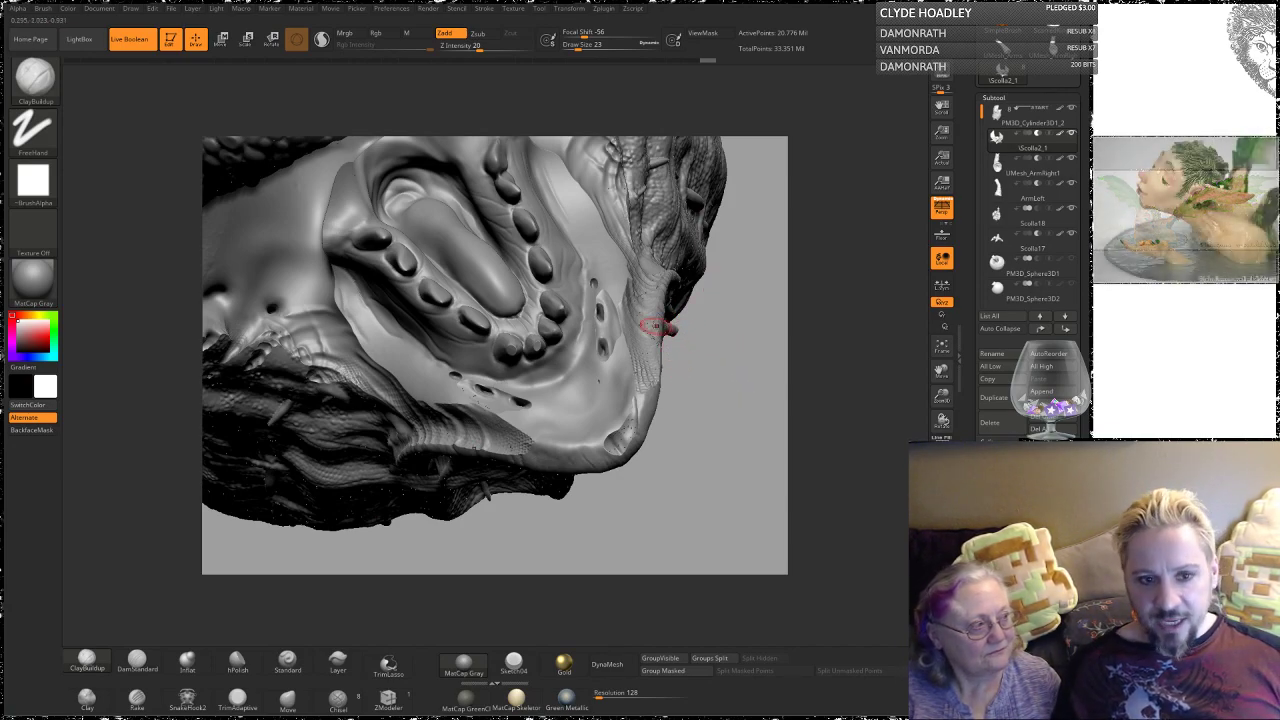
{"action": "mouse_move", "coordinate": [761, 366]}
{"action": "left_mouse_down"}
{"action": "mouse_move", "coordinate": [697, 368]}
{"action": "mouse_move", "coordinate": [760, 300]}
{"action": "mouse_move", "coordinate": [750, 263]}
{"action": "left_mouse_up"}
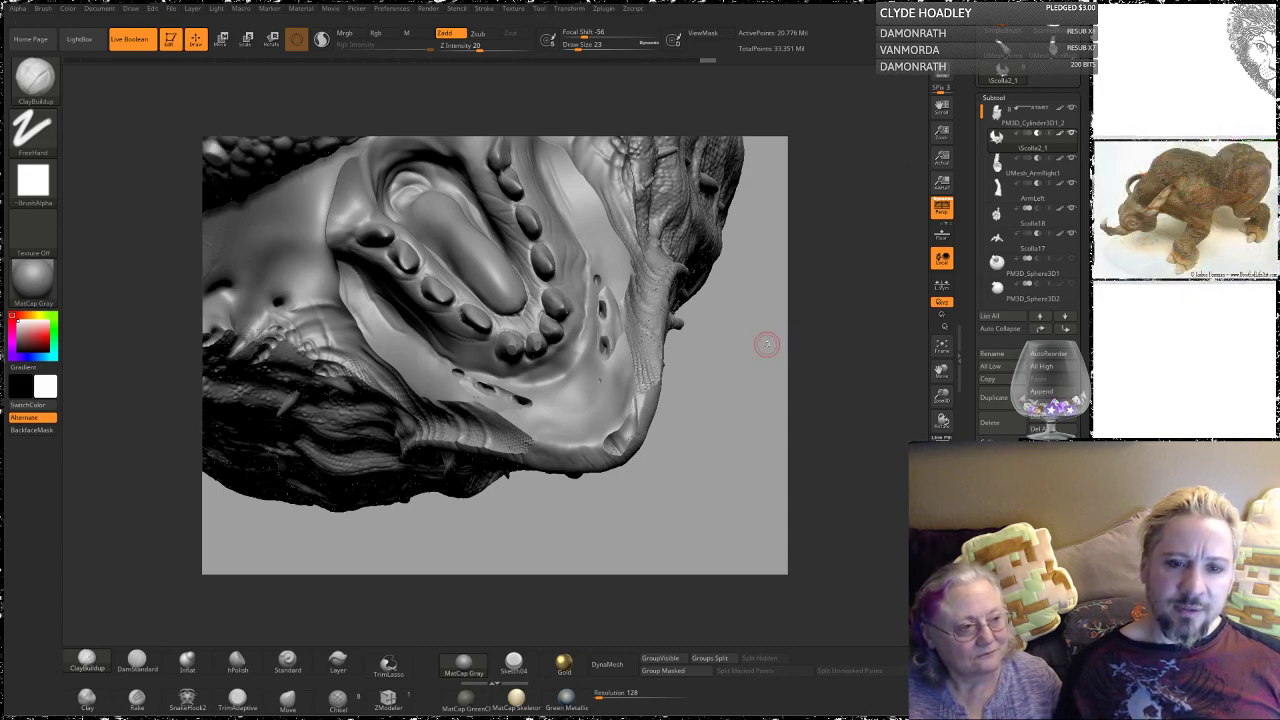
{"action": "mouse_move", "coordinate": [771, 341]}
{"action": "left_mouse_down"}
{"action": "mouse_move", "coordinate": [748, 385]}
{"action": "mouse_move", "coordinate": [738, 378]}
{"action": "left_mouse_up"}
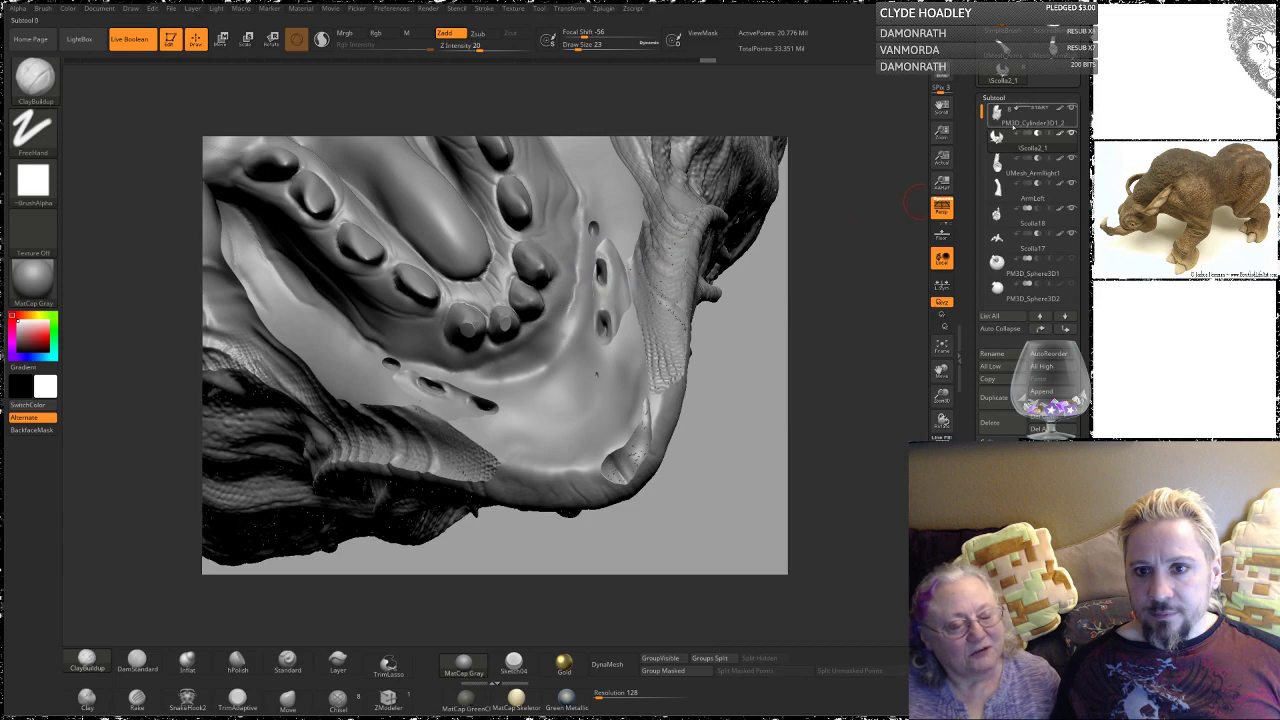
Step: Make the PM3D_Cylinder3D1_2 subtool active, set Scolla2_1 back to additive and hide it to expose the lower jaw
{"action": "left_click", "coordinate": [1029, 119]}
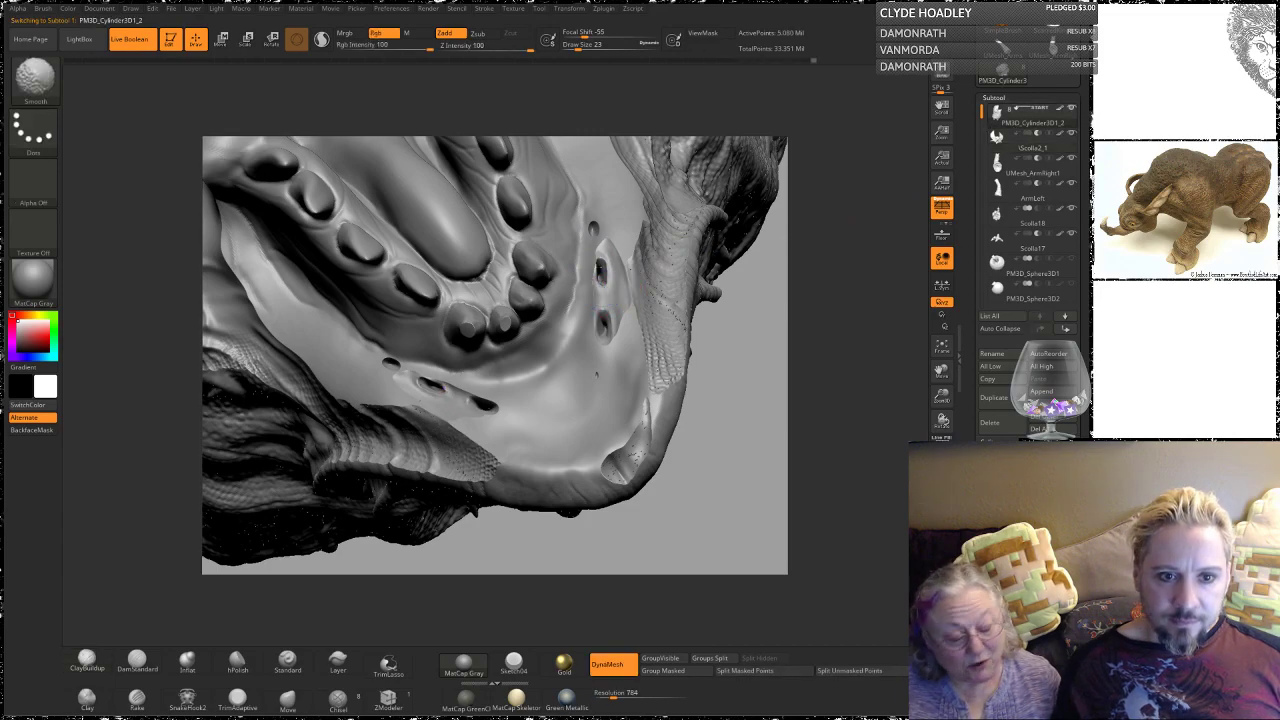
{"action": "left_click_drag", "start_coordinate": [597, 268], "coordinate": [600, 280], "text": "shift"}
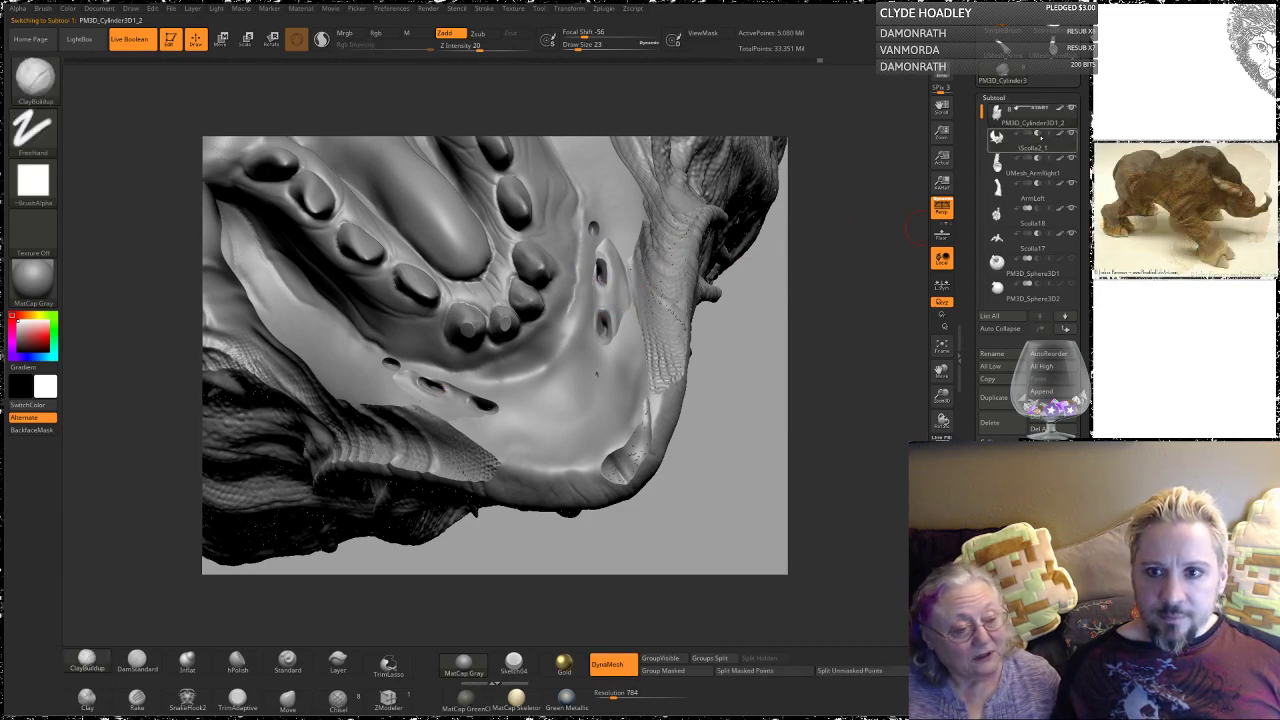
{"action": "mouse_move", "coordinate": [1057, 134]}
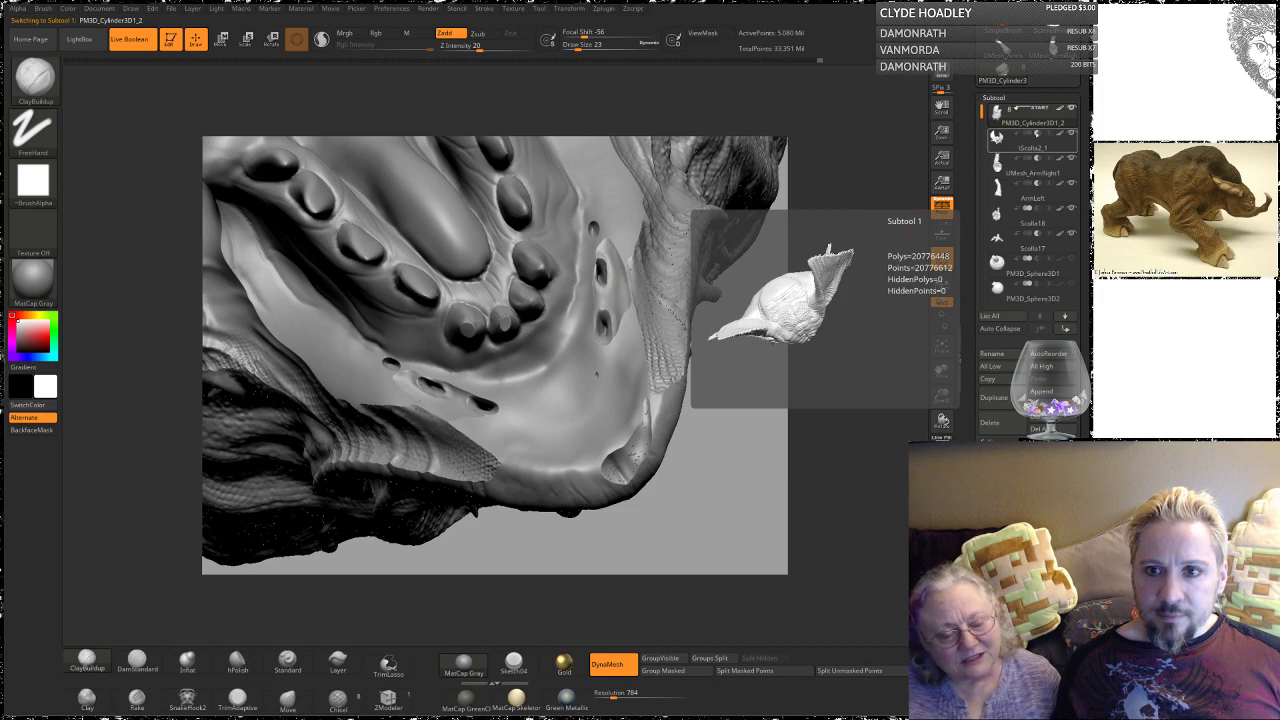
{"action": "left_click", "coordinate": [1015, 137]}
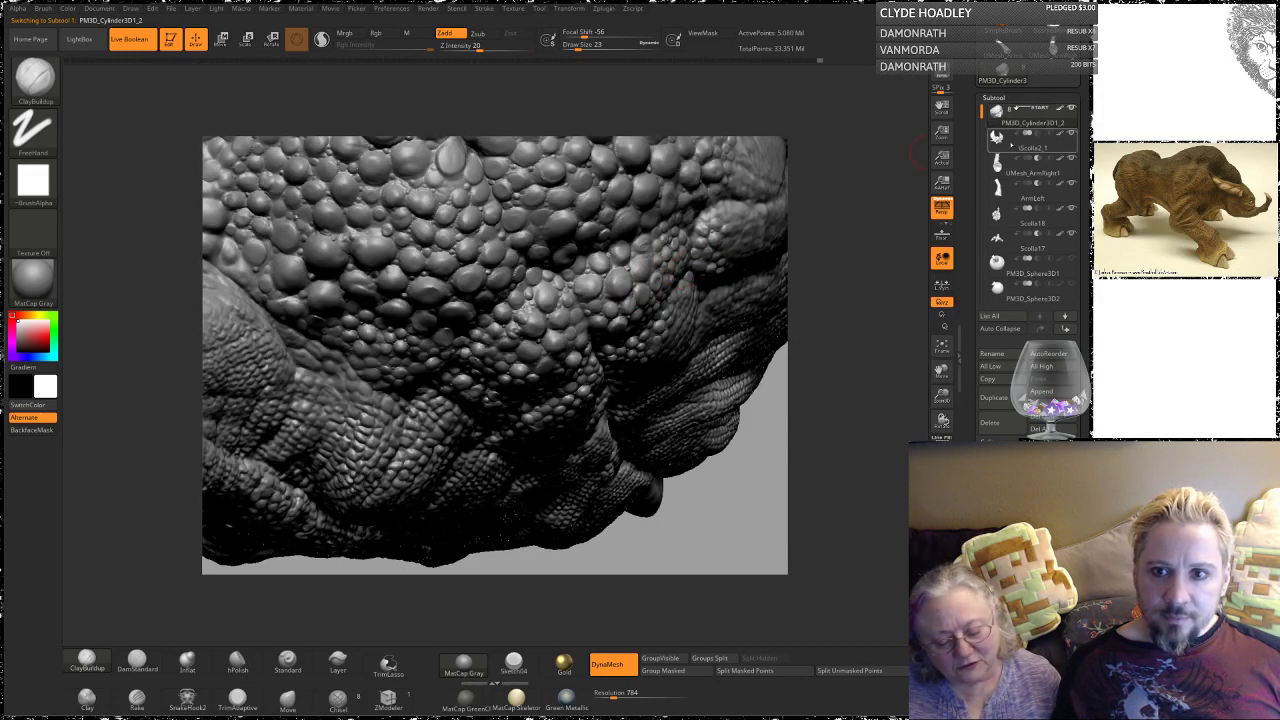
{"action": "left_click", "coordinate": [1071, 134]}
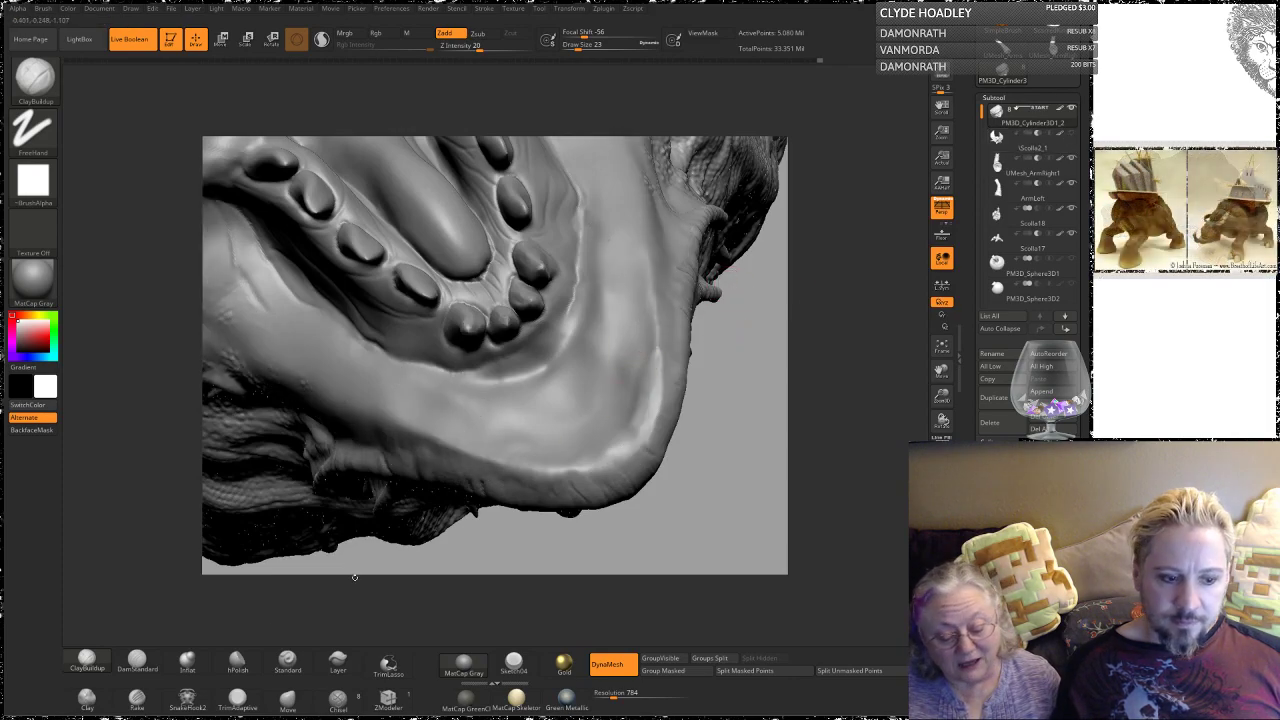
Step: Set the ClayBuildup draw size to 37 and build up the floor between the front teeth and the lower lip
{"action": "key", "text": "space"}
{"action": "left_click", "coordinate": [645, 318]}
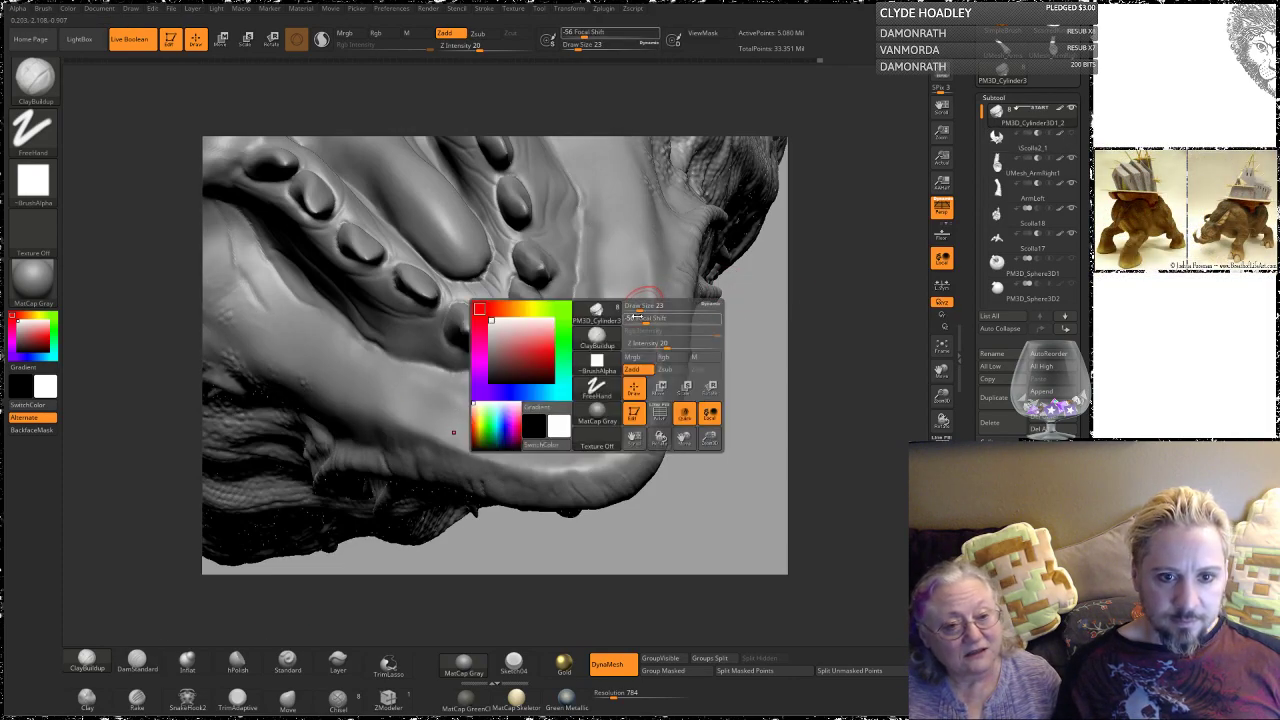
{"action": "left_click_drag", "start_coordinate": [638, 306], "coordinate": [654, 306]}
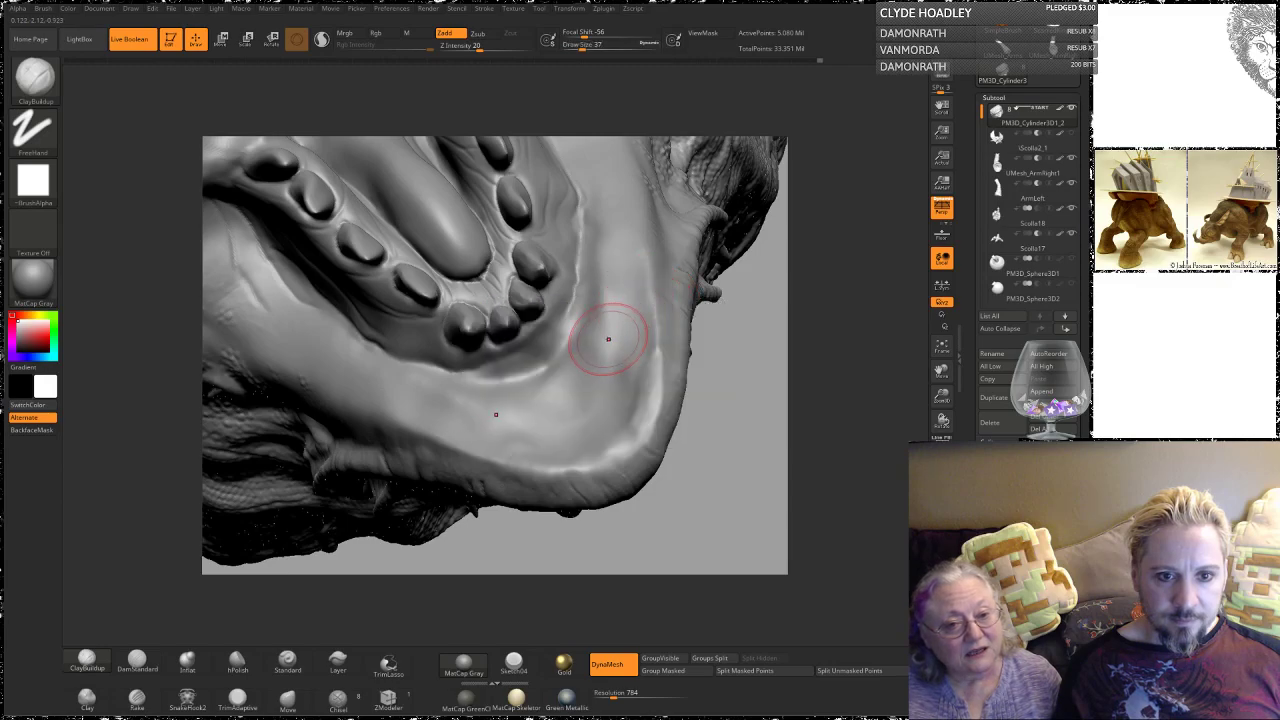
{"action": "left_click_drag", "start_coordinate": [613, 343], "coordinate": [616, 266]}
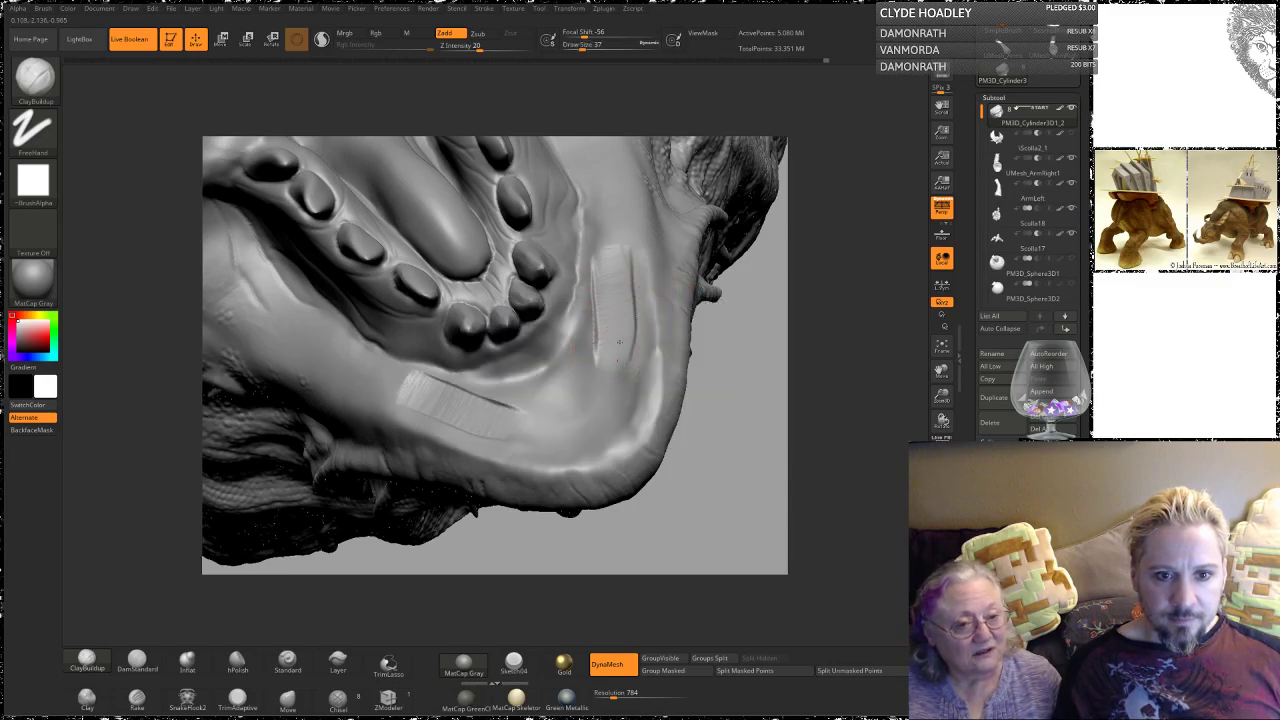
{"action": "mouse_move", "coordinate": [617, 344]}
{"action": "left_mouse_down"}
{"action": "mouse_move", "coordinate": [603, 194]}
{"action": "mouse_move", "coordinate": [617, 359]}
{"action": "mouse_move", "coordinate": [609, 388]}
{"action": "mouse_move", "coordinate": [564, 421]}
{"action": "mouse_move", "coordinate": [591, 381]}
{"action": "mouse_move", "coordinate": [587, 308]}
{"action": "left_mouse_up"}
{"action": "left_click_drag", "start_coordinate": [538, 369], "coordinate": [601, 288]}
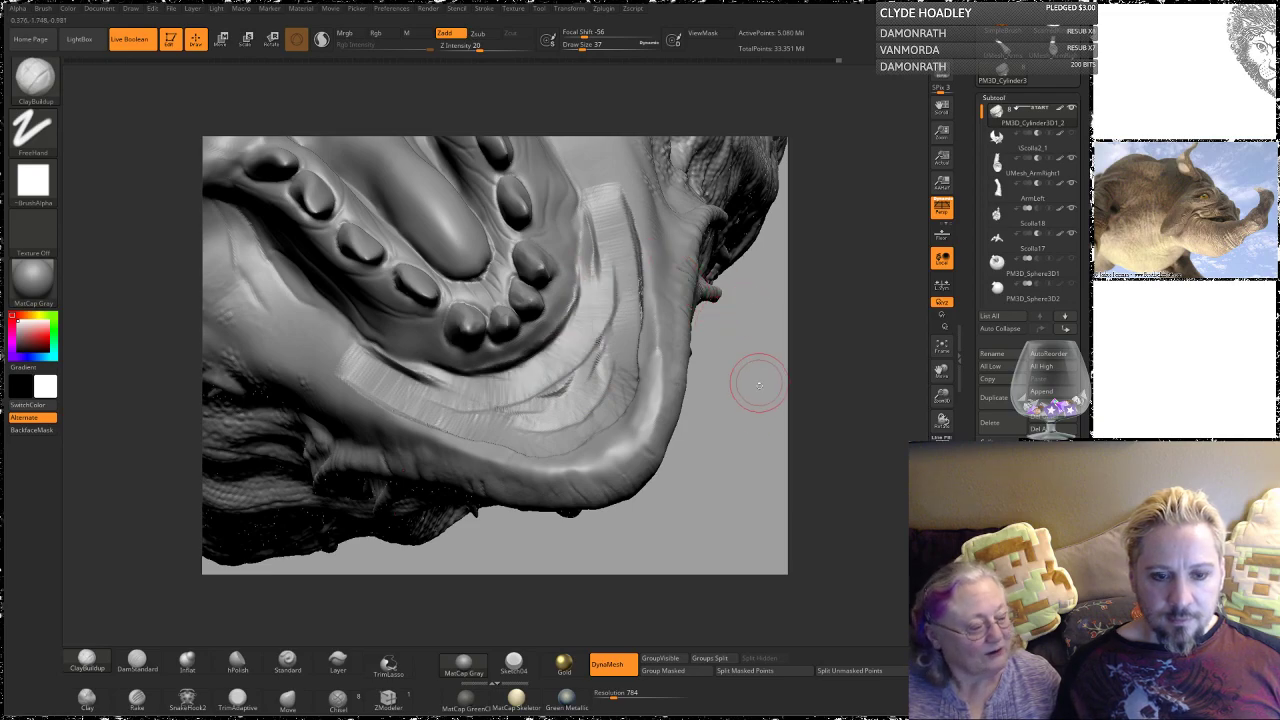
Step: Layer more clay beneath the front teeth and extend the buildup backward along both sides of the lower jaw
{"action": "mouse_move", "coordinate": [744, 392]}
{"action": "left_mouse_down"}
{"action": "mouse_move", "coordinate": [723, 297]}
{"action": "mouse_move", "coordinate": [752, 403]}
{"action": "mouse_move", "coordinate": [745, 448]}
{"action": "mouse_move", "coordinate": [728, 440]}
{"action": "left_mouse_up"}
{"action": "left_click_drag", "start_coordinate": [560, 387], "coordinate": [603, 321]}
{"action": "left_click_drag", "start_coordinate": [550, 378], "coordinate": [596, 310]}
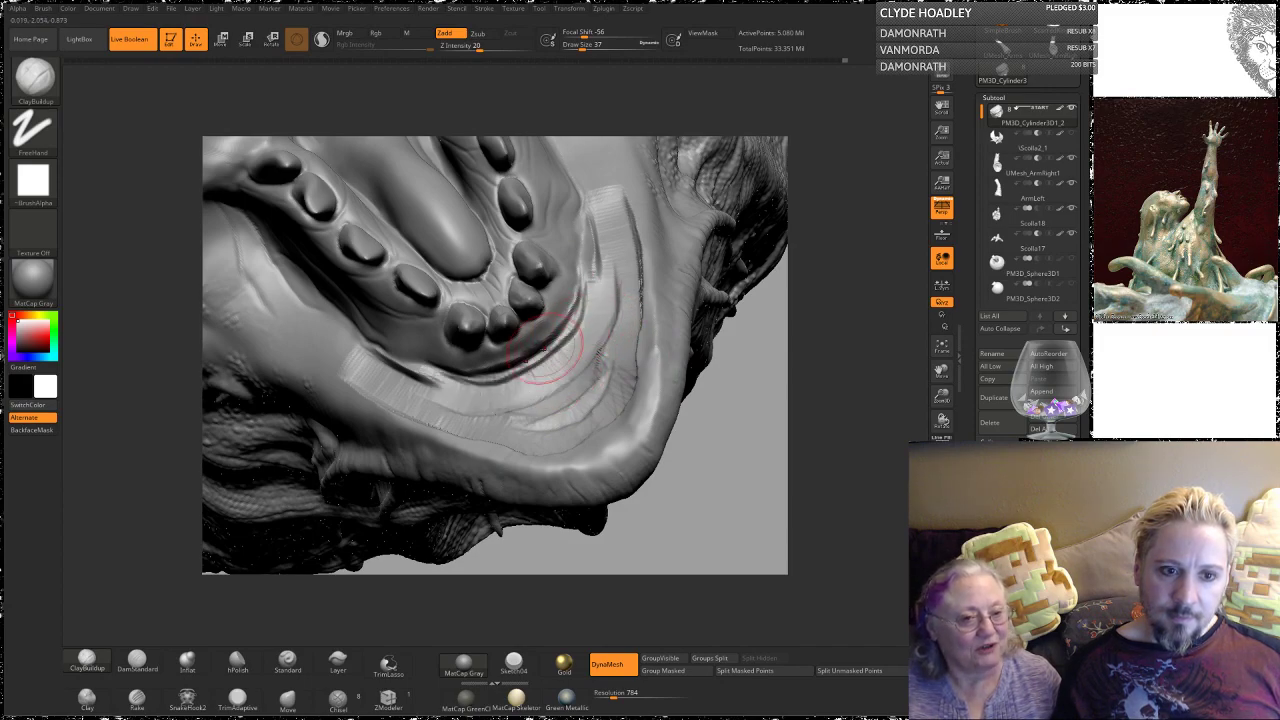
{"action": "left_click_drag", "start_coordinate": [549, 351], "coordinate": [595, 274]}
{"action": "left_click_drag", "start_coordinate": [604, 348], "coordinate": [608, 202]}
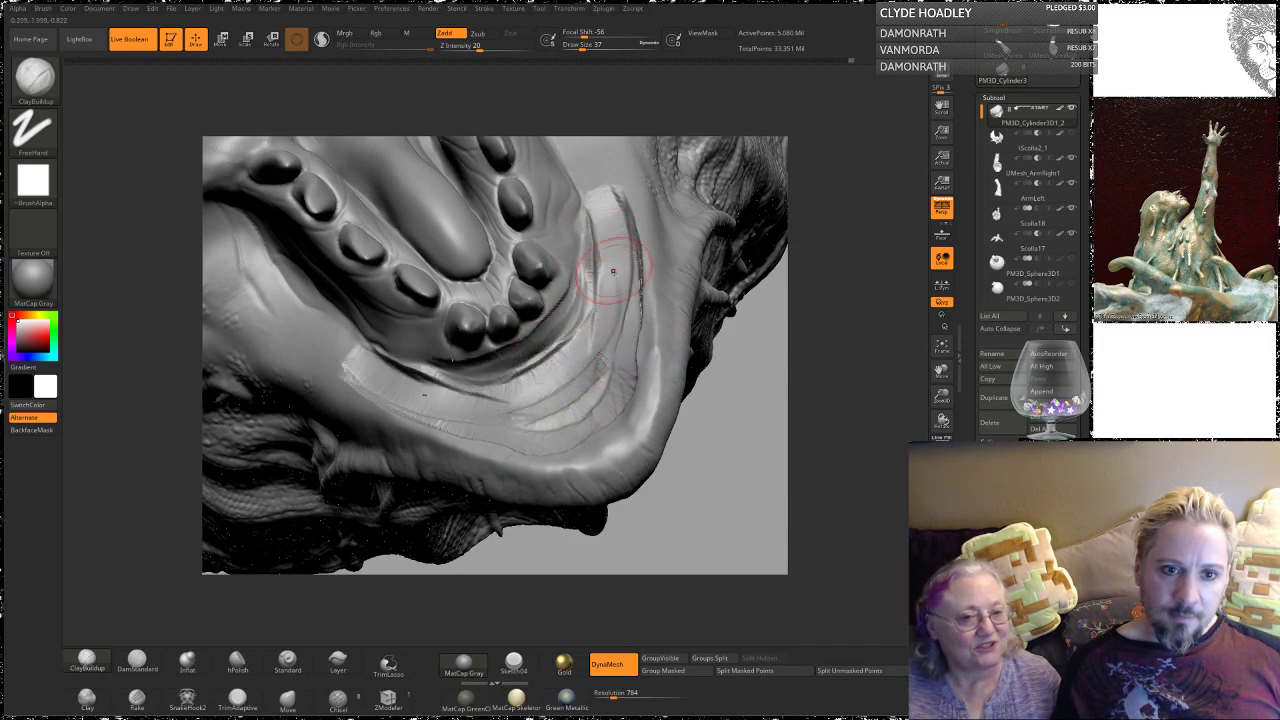
{"action": "left_click_drag", "start_coordinate": [614, 287], "coordinate": [606, 181]}
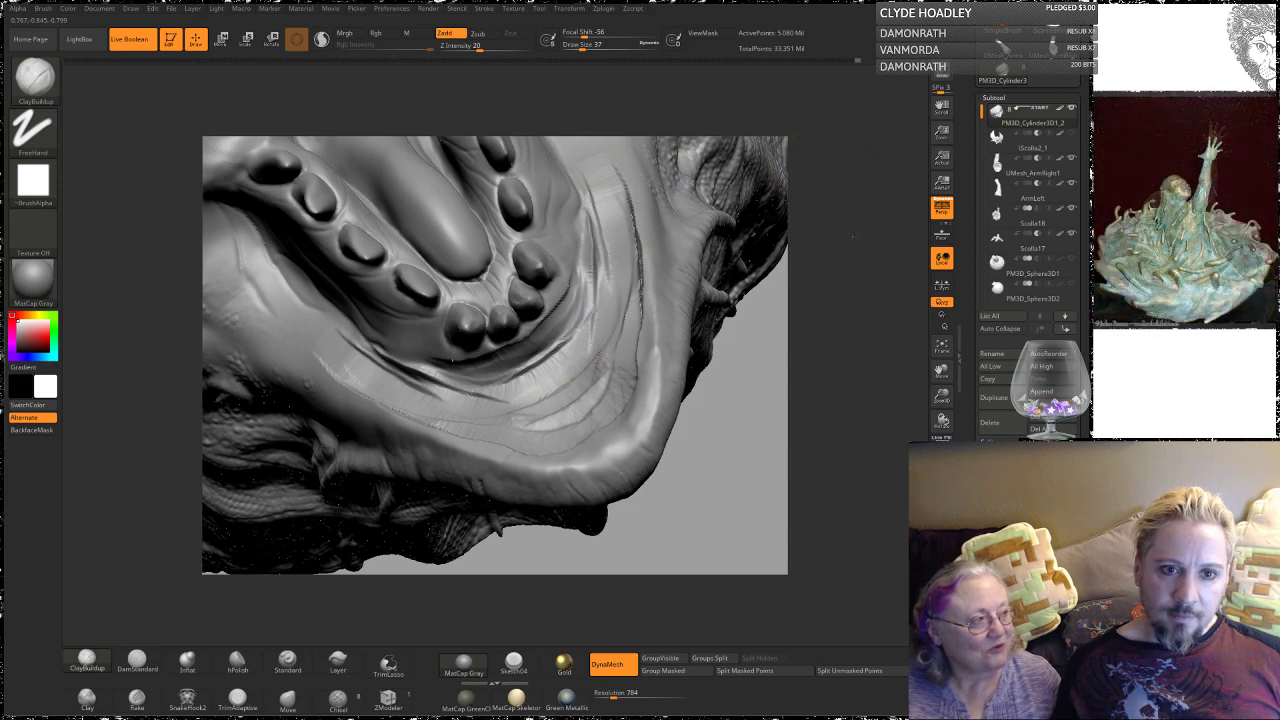
{"action": "left_click_drag", "start_coordinate": [826, 112], "coordinate": [815, 244], "text": "alt"}
{"action": "mouse_move", "coordinate": [600, 280]}
{"action": "left_mouse_down"}
{"action": "mouse_move", "coordinate": [615, 380]}
{"action": "mouse_move", "coordinate": [605, 290]}
{"action": "mouse_move", "coordinate": [540, 165]}
{"action": "mouse_move", "coordinate": [628, 372]}
{"action": "mouse_move", "coordinate": [642, 450]}
{"action": "left_mouse_up"}
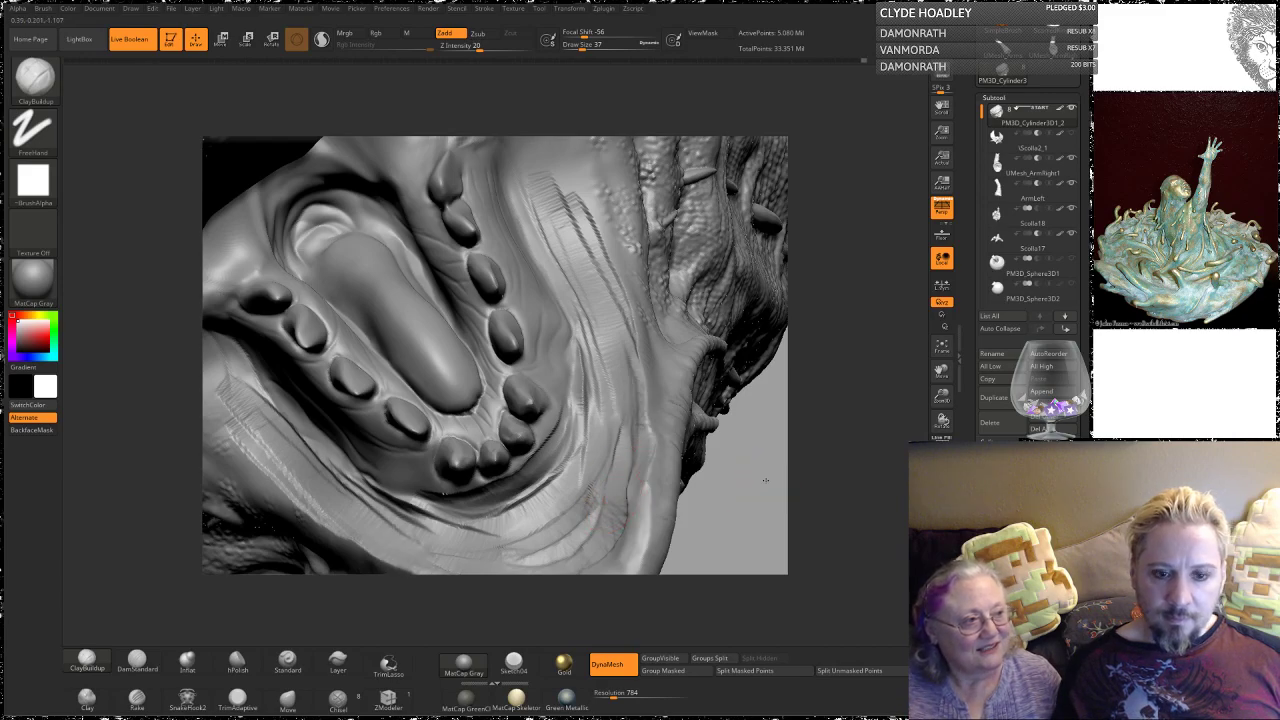
Step: Smooth the clay strokes between the tooth row and the lip along the front and sides of the jaw
{"action": "left_click_drag", "start_coordinate": [757, 480], "coordinate": [787, 260]}
{"action": "mouse_move", "coordinate": [555, 345]}
{"action": "left_mouse_down", "text": "shift"}
{"action": "mouse_move", "coordinate": [605, 315]}
{"action": "mouse_move", "coordinate": [588, 320]}
{"action": "left_mouse_up", "text": "shift"}
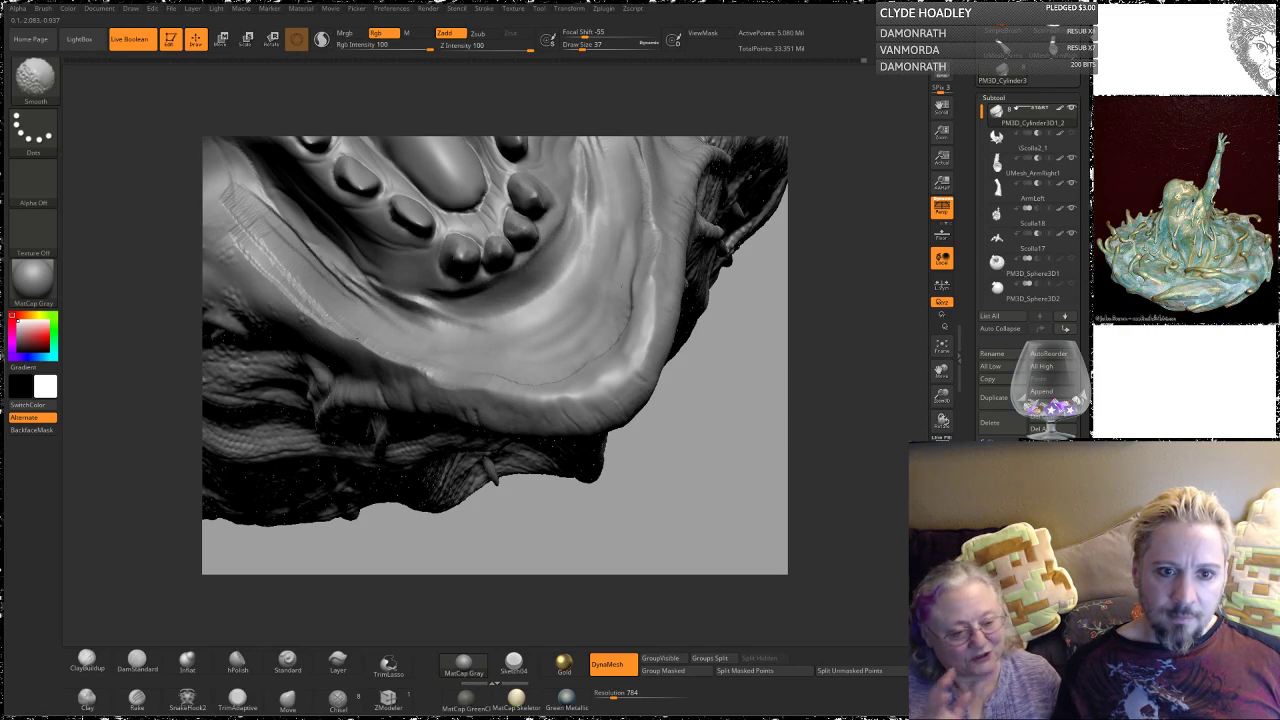
{"action": "left_click_drag", "start_coordinate": [757, 349], "coordinate": [614, 270]}
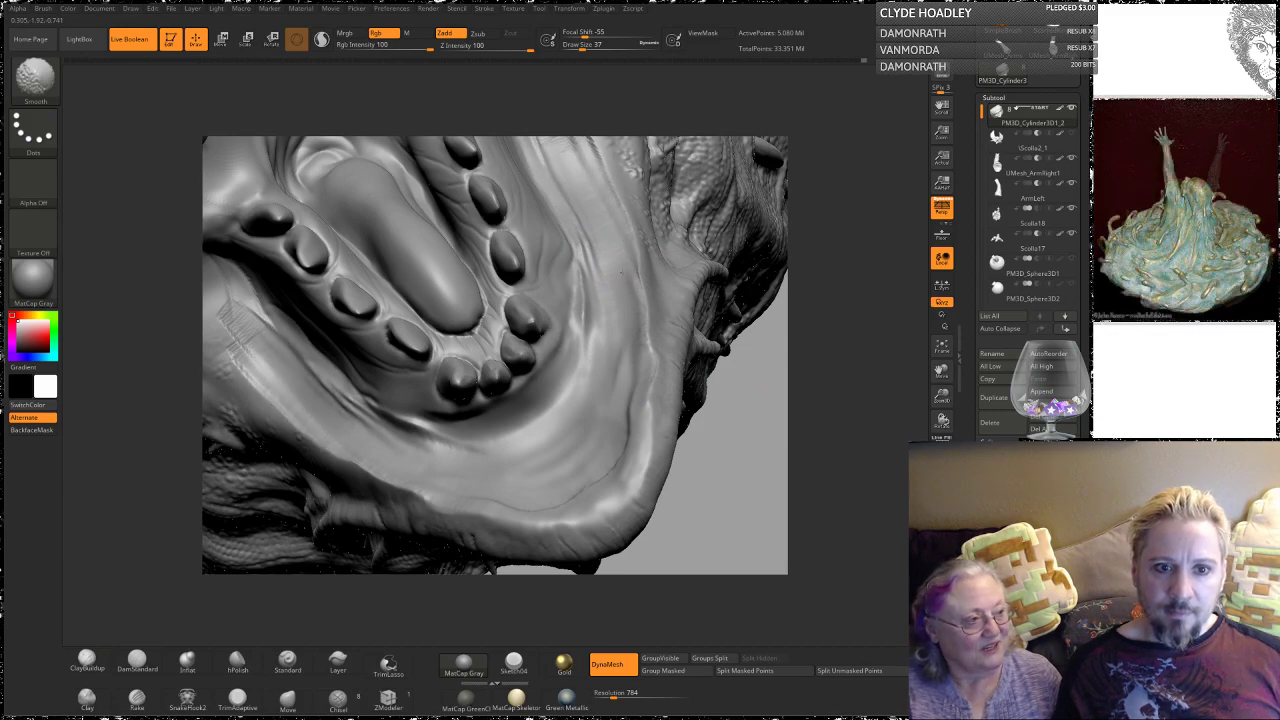
{"action": "mouse_move", "coordinate": [860, 194]}
{"action": "left_mouse_down"}
{"action": "mouse_move", "coordinate": [866, 258]}
{"action": "mouse_move", "coordinate": [566, 251]}
{"action": "left_mouse_up"}
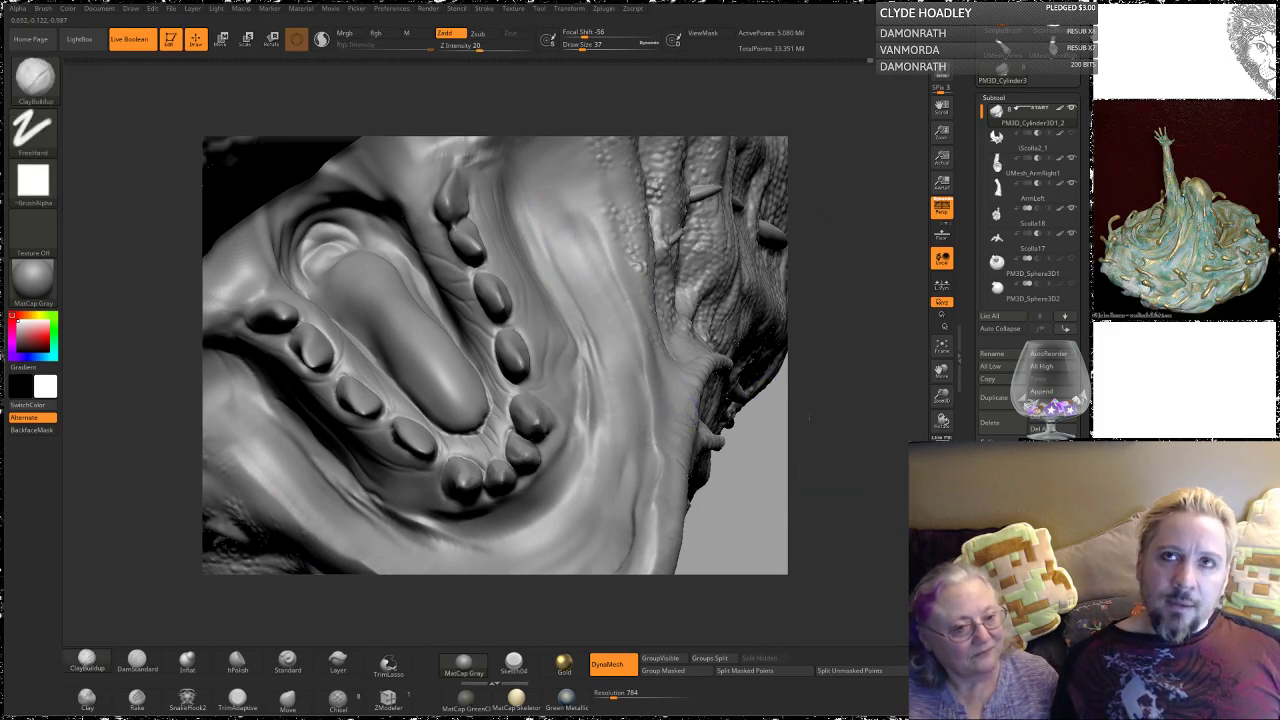
{"action": "left_click_drag", "start_coordinate": [809, 416], "coordinate": [782, 236], "text": "alt"}
{"action": "left_click_drag", "start_coordinate": [611, 338], "coordinate": [596, 377], "text": "shift"}
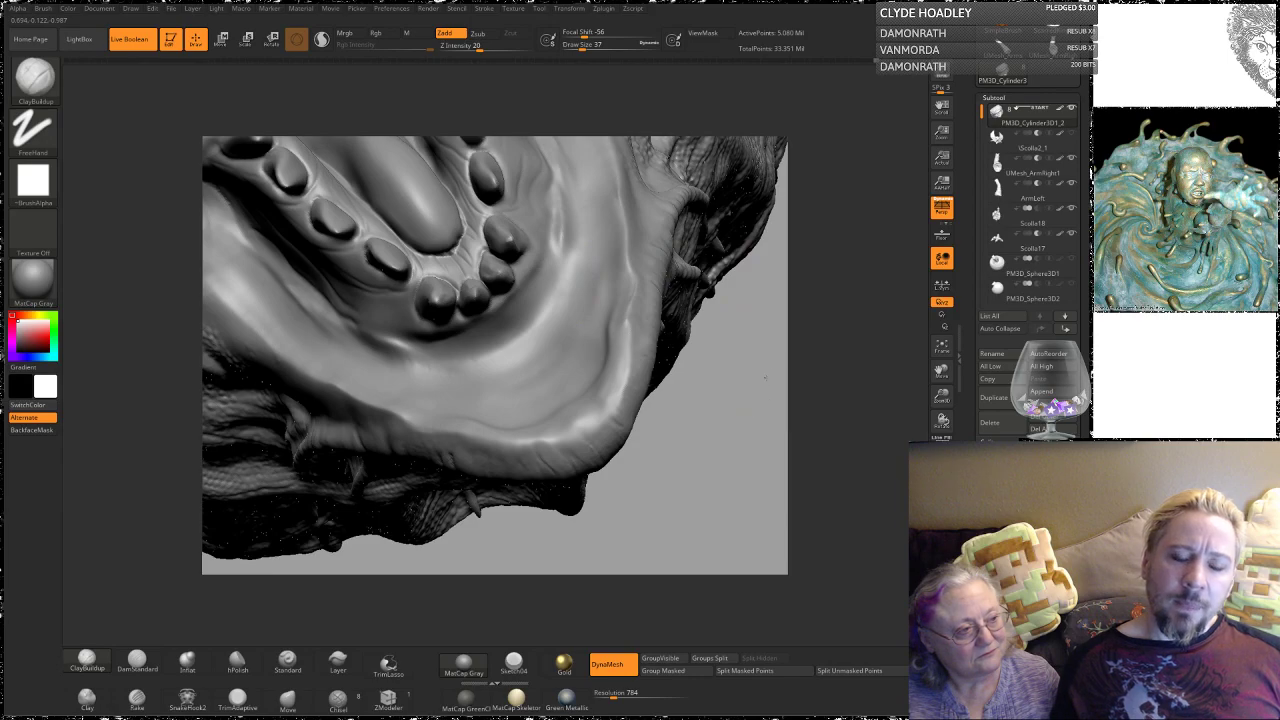
Step: Carve fine creases between the front teeth and the lower lip using DamStandard at draw size 14
{"action": "left_click_drag", "start_coordinate": [802, 410], "coordinate": [765, 290]}
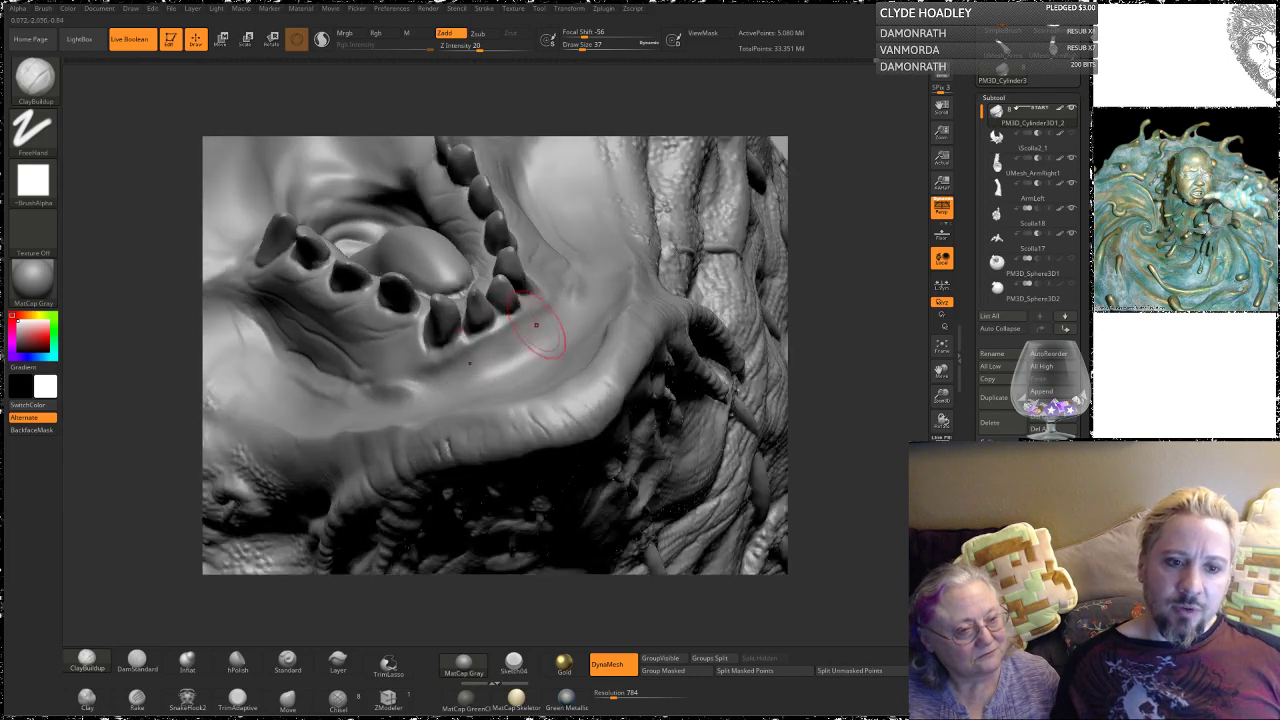
{"action": "left_click", "coordinate": [138, 661]}
{"action": "key", "text": "space"}
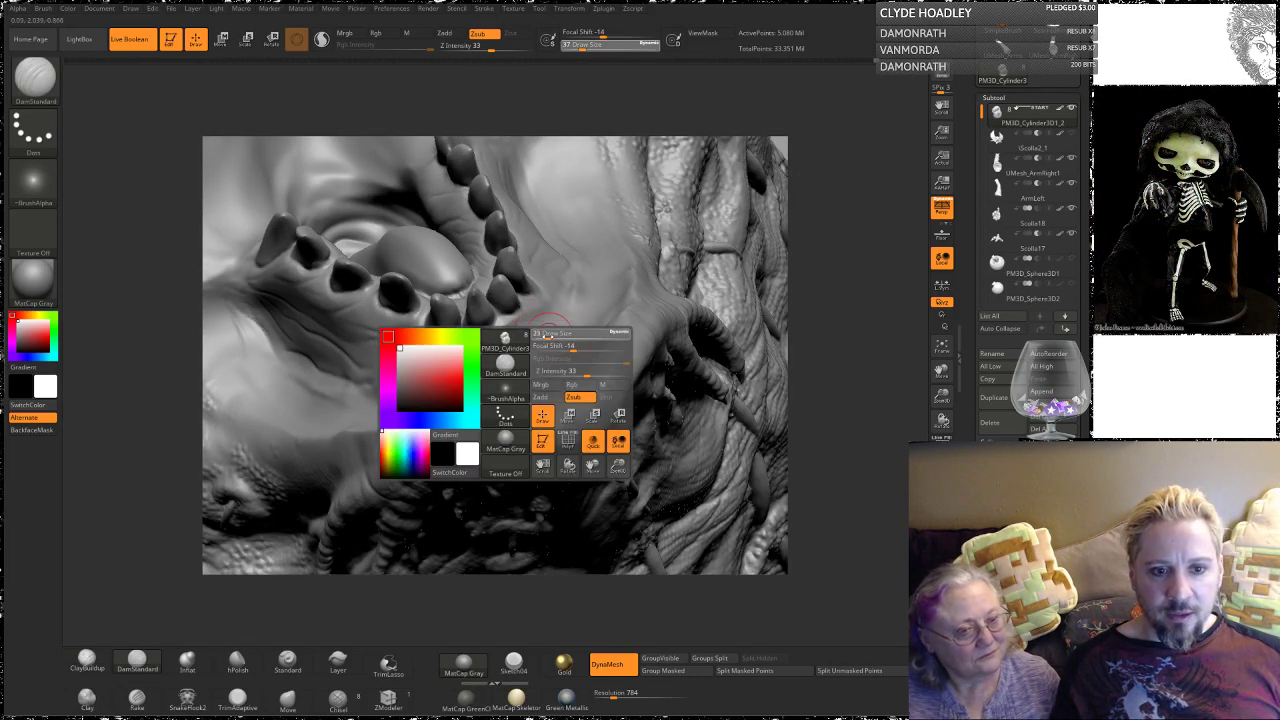
{"action": "left_click_drag", "start_coordinate": [546, 337], "coordinate": [539, 337]}
{"action": "left_click_drag", "start_coordinate": [806, 183], "coordinate": [770, 285]}
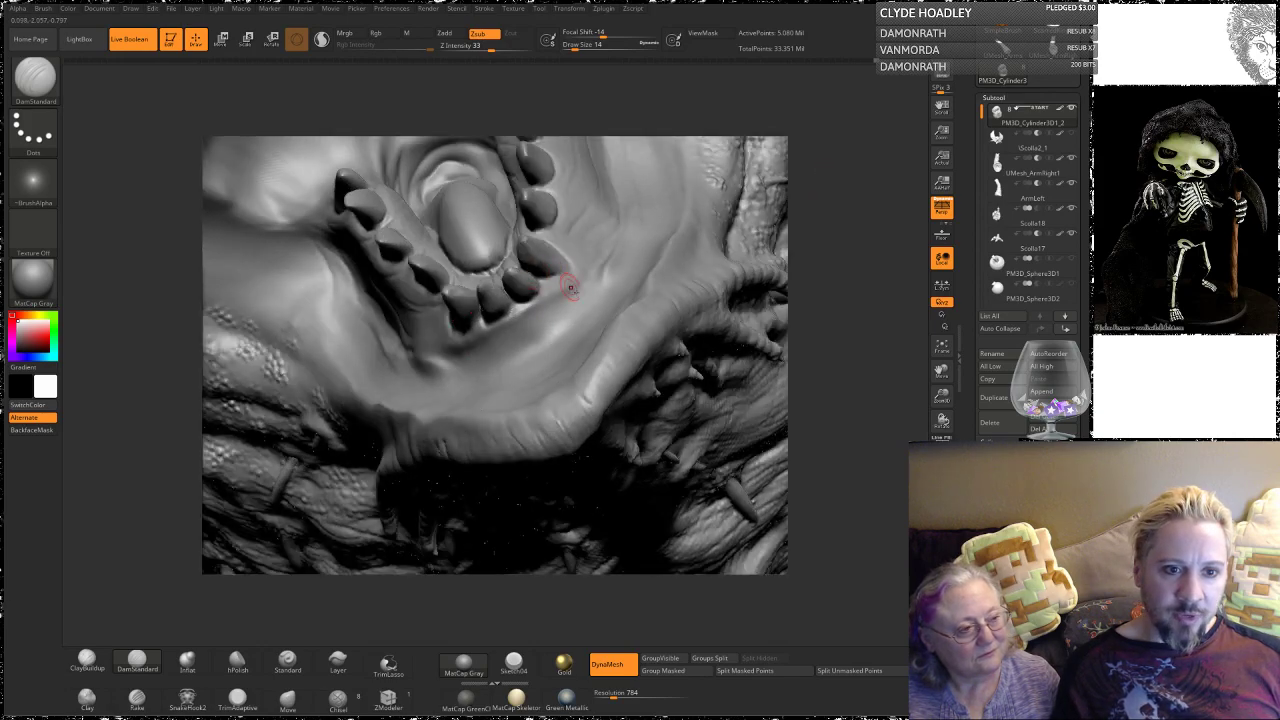
{"action": "mouse_move", "coordinate": [614, 262]}
{"action": "left_mouse_down"}
{"action": "mouse_move", "coordinate": [574, 313]}
{"action": "mouse_move", "coordinate": [594, 270]}
{"action": "mouse_move", "coordinate": [532, 314]}
{"action": "left_mouse_up"}
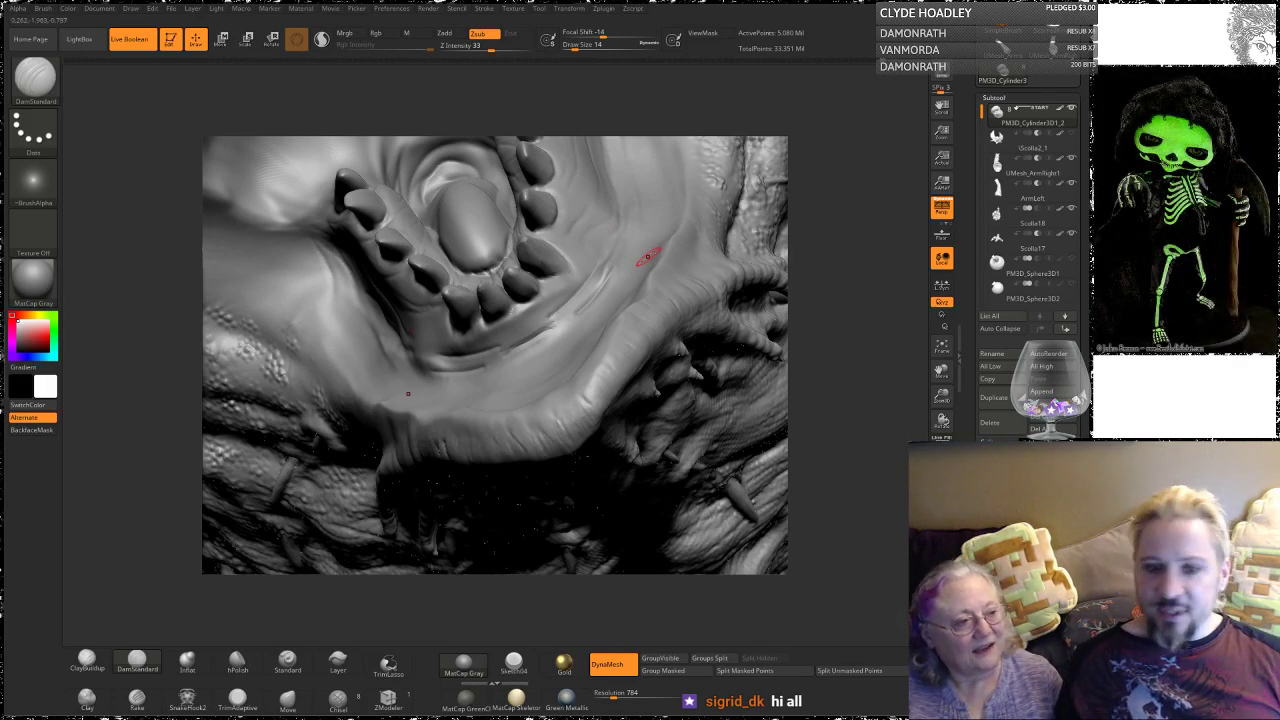
{"action": "left_click_drag", "start_coordinate": [837, 209], "coordinate": [666, 340]}
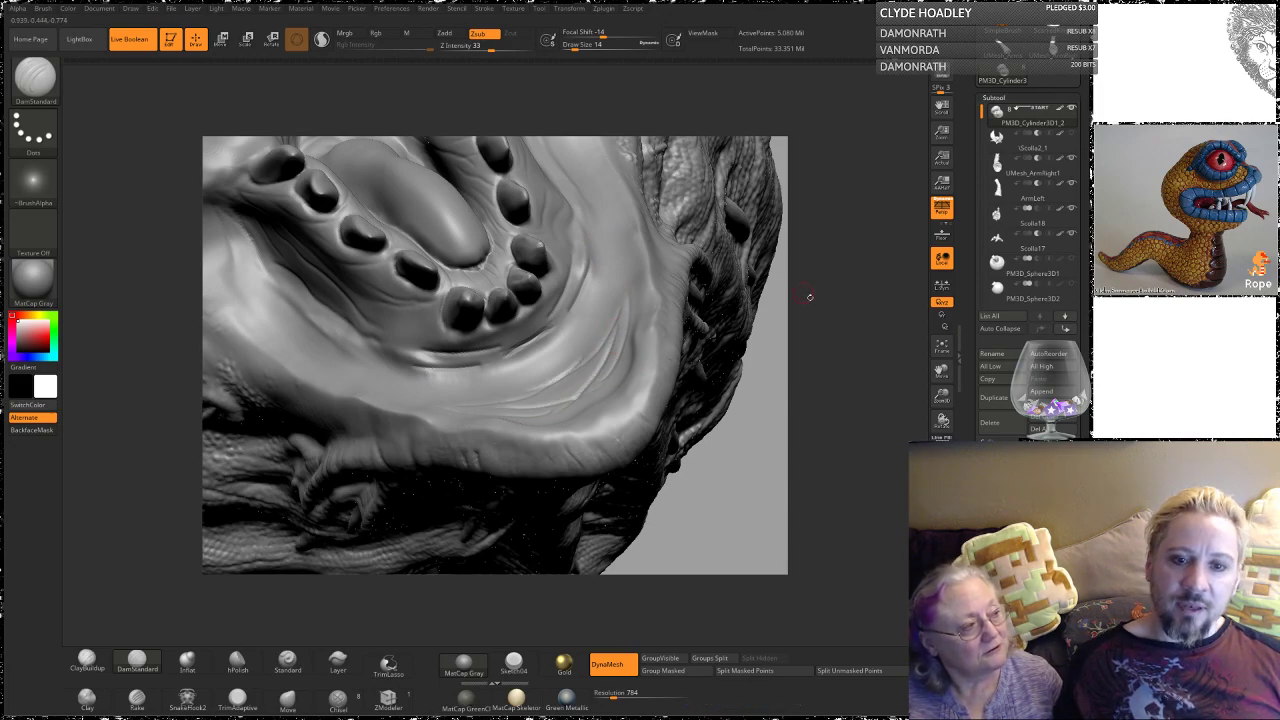
Step: Carve long curved creases across the floor between the tooth row and the lower lip with DamStandard at draw size 14
{"action": "left_click_drag", "start_coordinate": [809, 297], "coordinate": [862, 318]}
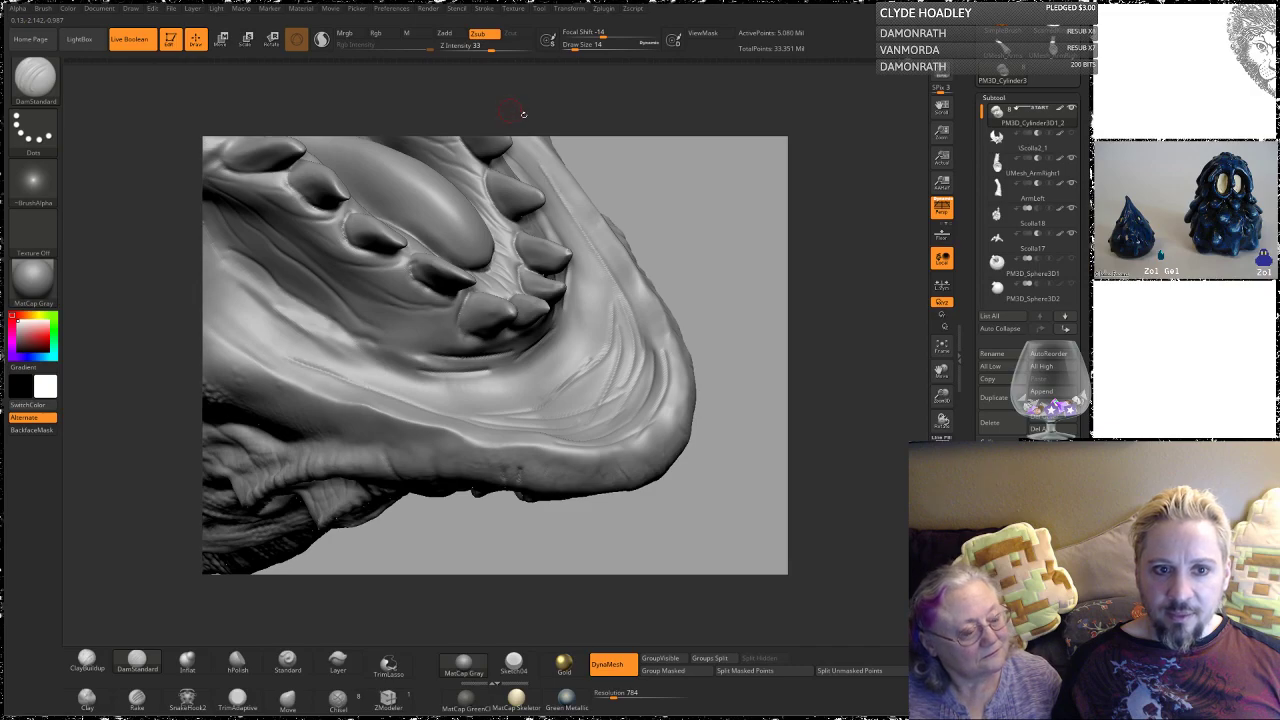
{"action": "mouse_move", "coordinate": [722, 181]}
{"action": "left_mouse_down"}
{"action": "mouse_move", "coordinate": [729, 234]}
{"action": "mouse_move", "coordinate": [606, 263]}
{"action": "left_mouse_up"}
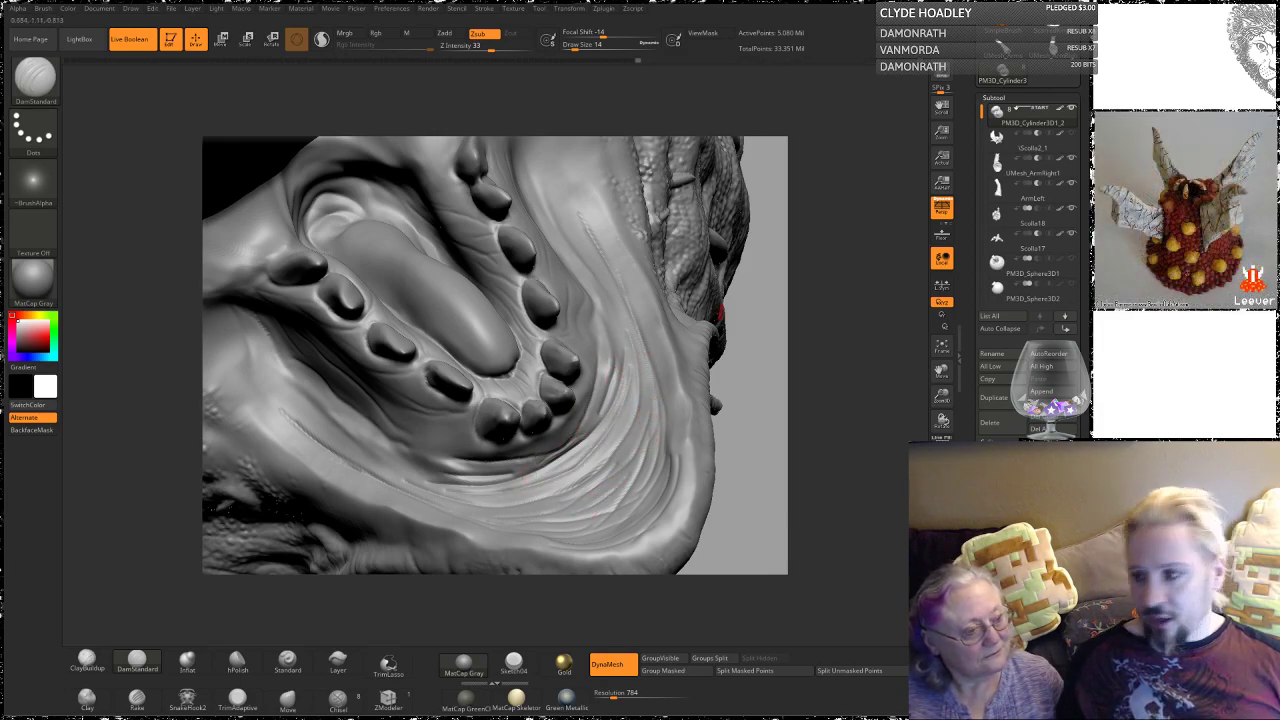
{"action": "left_click_drag", "start_coordinate": [887, 340], "coordinate": [730, 406]}
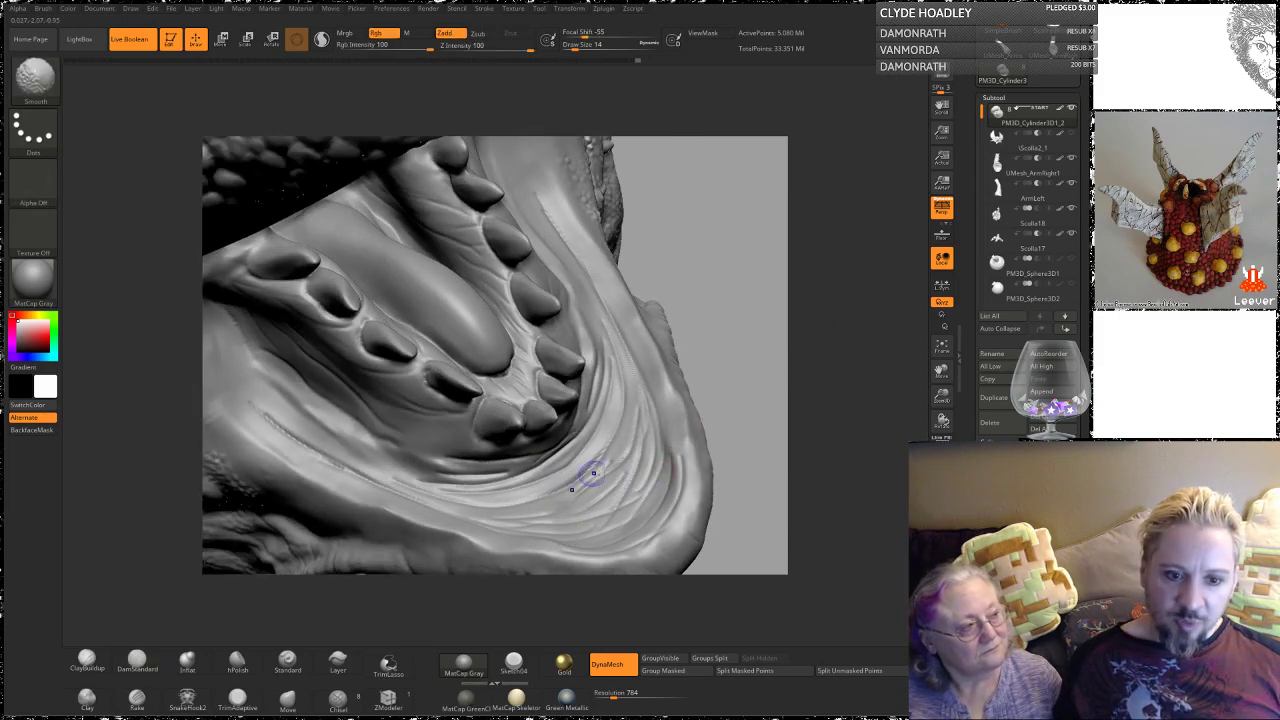
Step: Soften the carved creases in front of the teeth and along the side of the lower jaw with the Smooth brush
{"action": "mouse_move", "coordinate": [588, 474]}
{"action": "left_mouse_down", "text": "shift"}
{"action": "mouse_move", "coordinate": [580, 490]}
{"action": "mouse_move", "coordinate": [568, 484]}
{"action": "left_mouse_up", "text": "shift"}
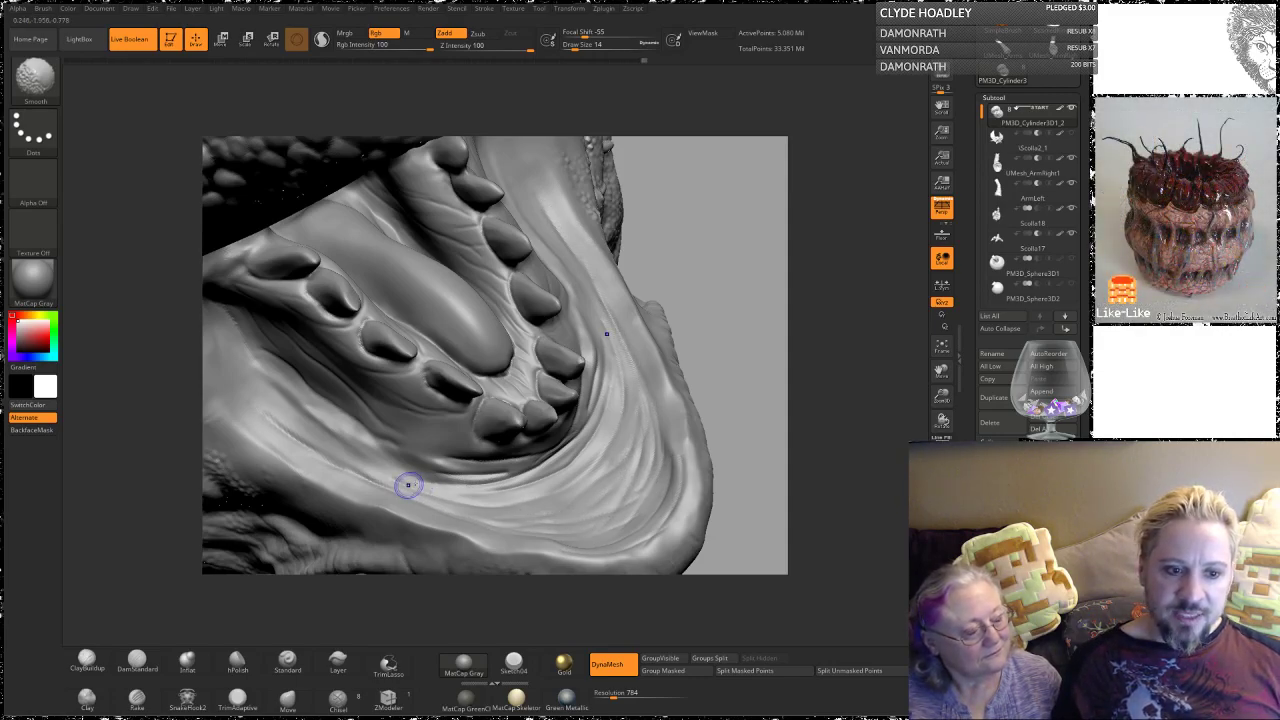
{"action": "key", "text": "shift"}
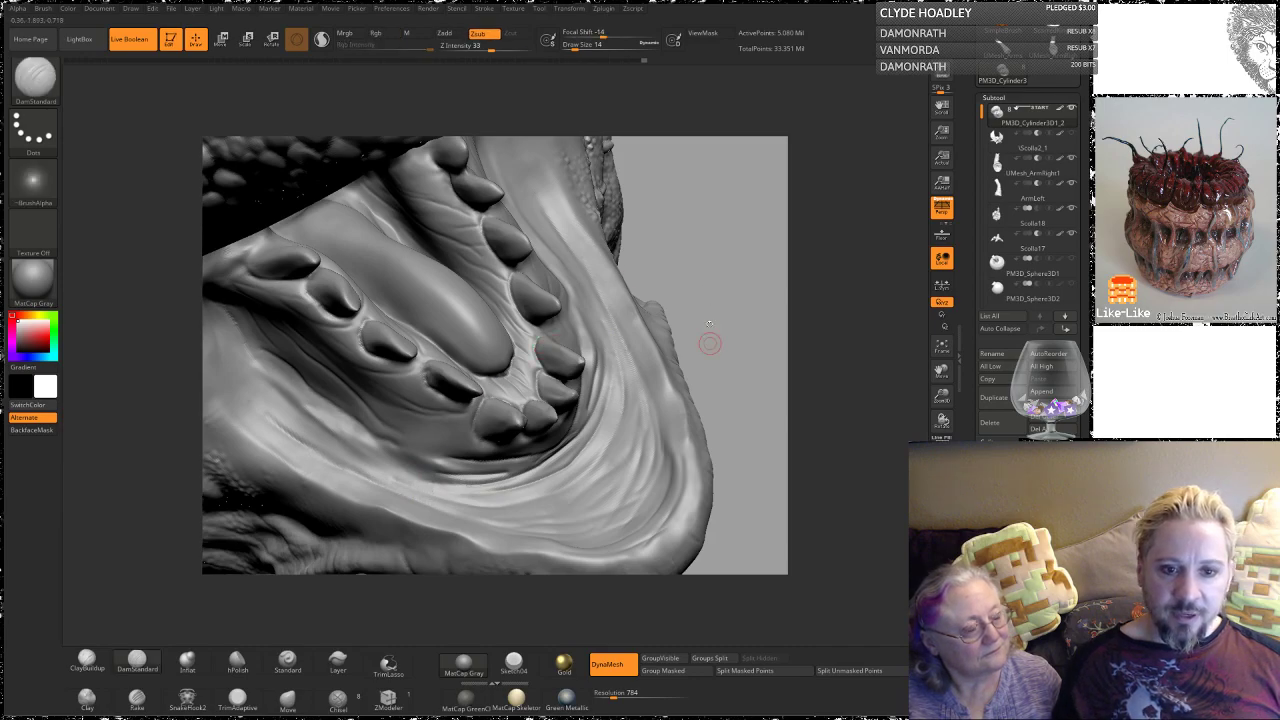
{"action": "left_click_drag", "start_coordinate": [729, 262], "coordinate": [708, 232], "text": "alt"}
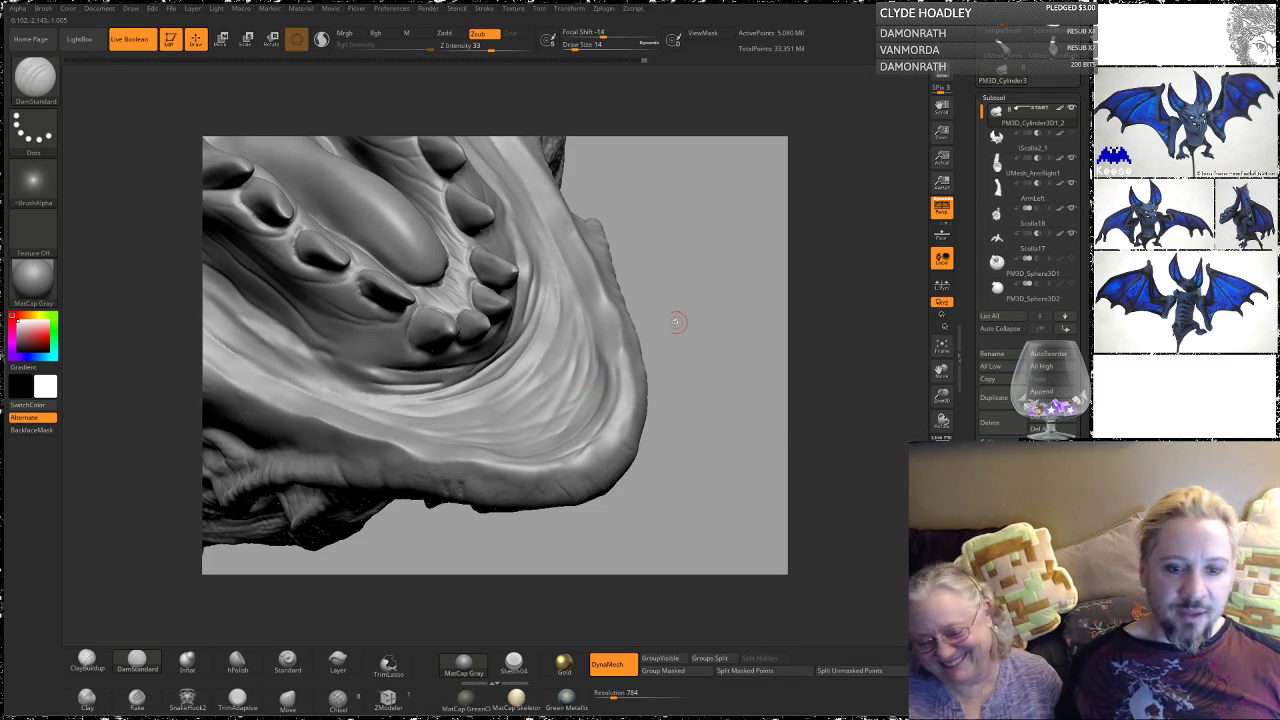
{"action": "mouse_move", "coordinate": [710, 329]}
{"action": "left_mouse_down"}
{"action": "mouse_move", "coordinate": [686, 280]}
{"action": "mouse_move", "coordinate": [546, 310]}
{"action": "left_mouse_up"}
{"action": "key", "text": "shift"}
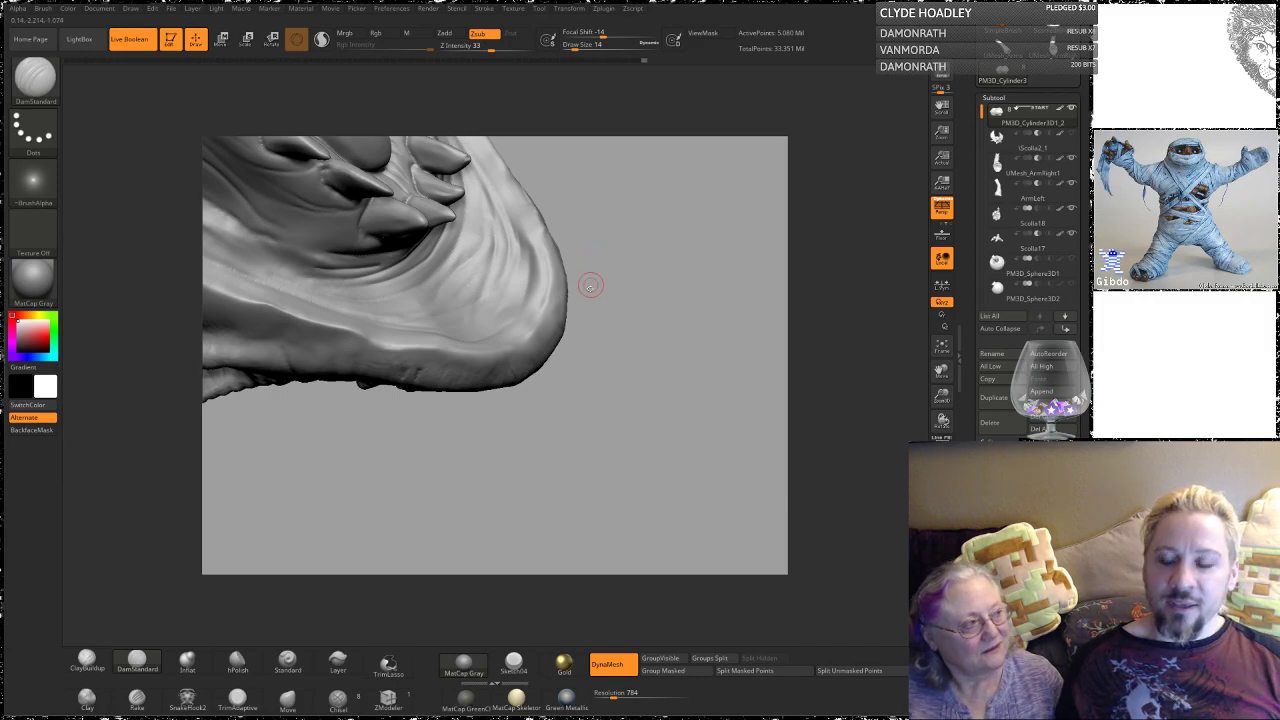
Step: Smooth the gum around the base of the front teeth and the adjoining creases
{"action": "left_click_drag", "start_coordinate": [649, 278], "coordinate": [638, 240]}
{"action": "left_click_drag", "start_coordinate": [459, 176], "coordinate": [457, 159], "text": "shift"}
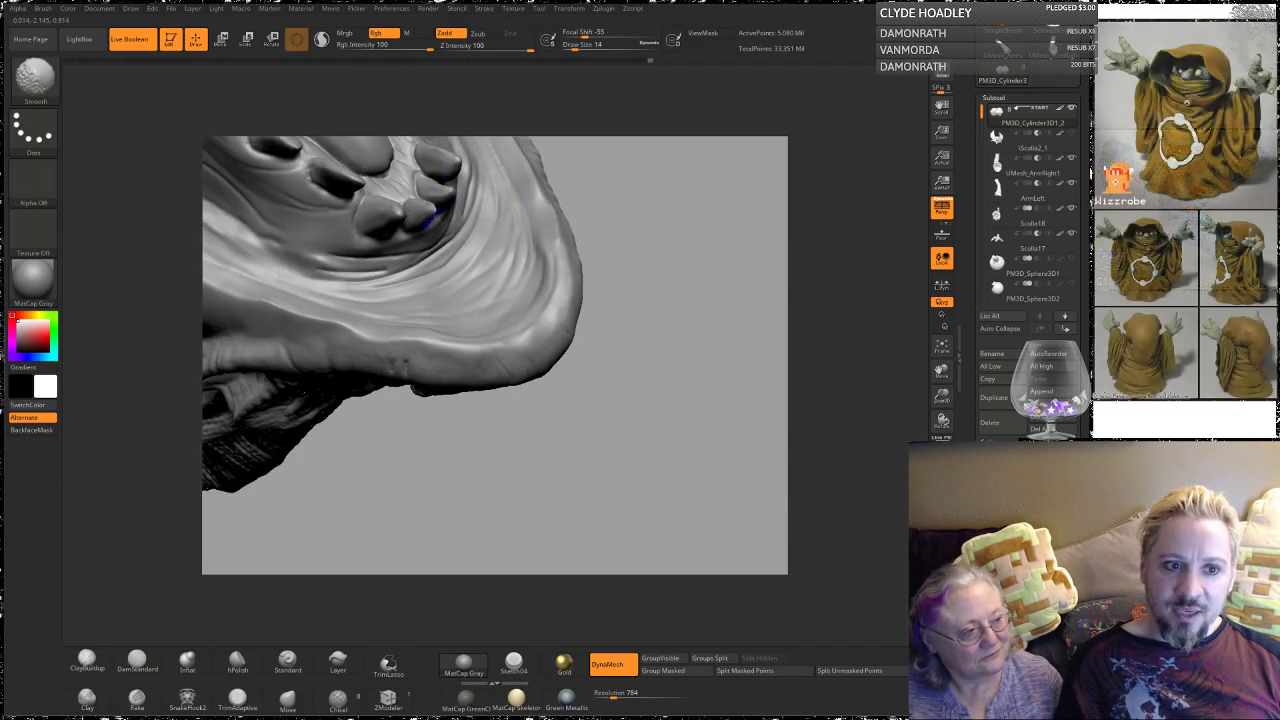
{"action": "key", "text": "alt"}
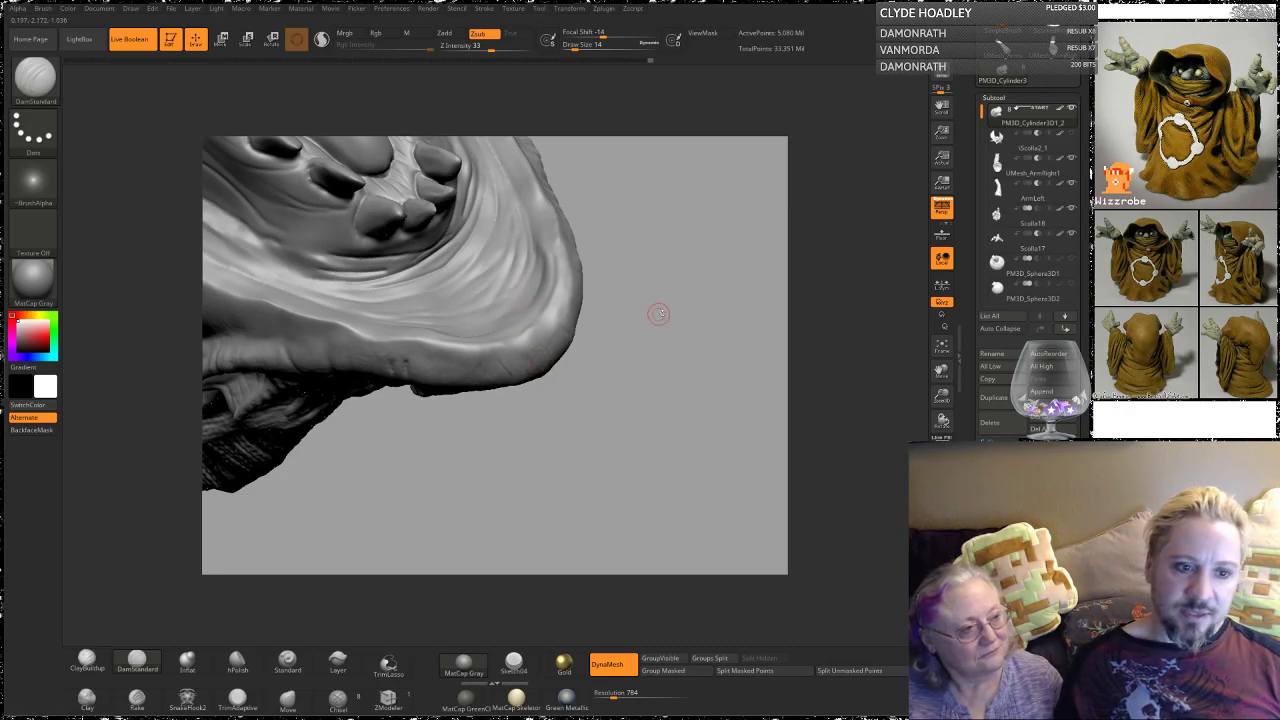
{"action": "mouse_move", "coordinate": [658, 314]}
{"action": "left_mouse_down"}
{"action": "mouse_move", "coordinate": [663, 274]}
{"action": "mouse_move", "coordinate": [389, 309]}
{"action": "left_mouse_up"}
{"action": "key", "text": "shift"}
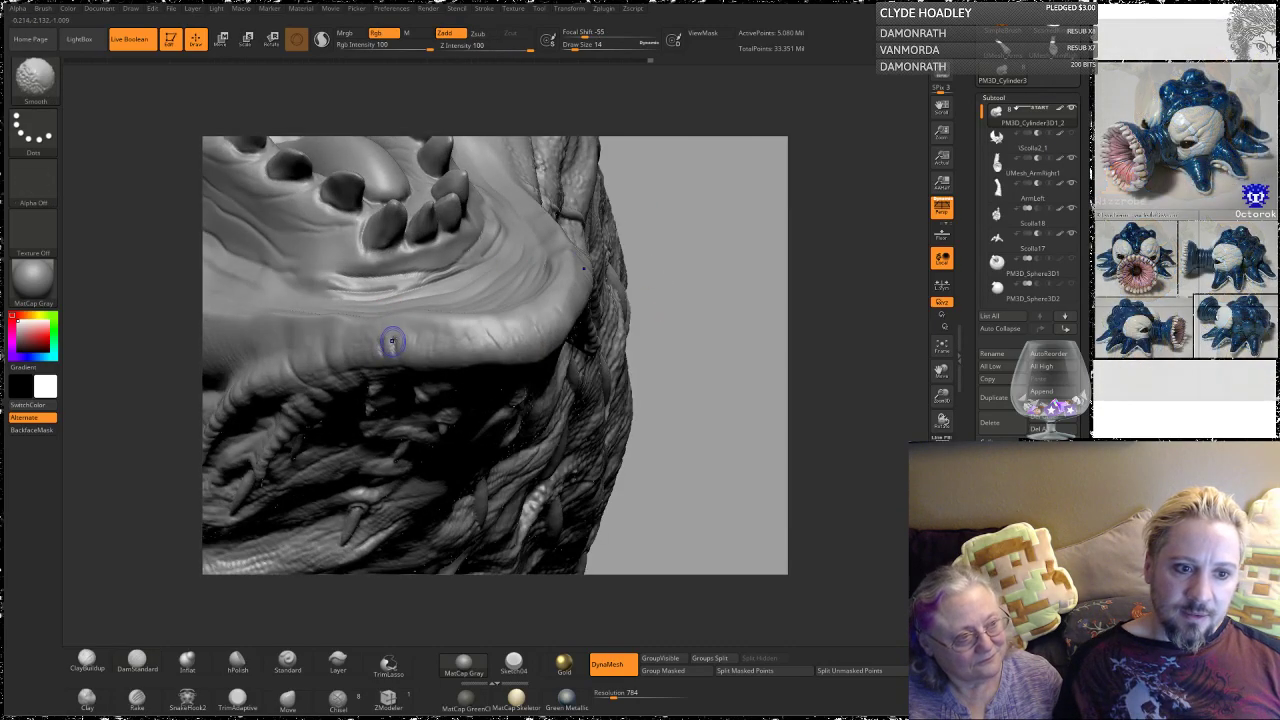
Step: Carve and soften more fine creases across the front of the jaw between the gum and the lip
{"action": "left_click_drag", "start_coordinate": [751, 231], "coordinate": [562, 264]}
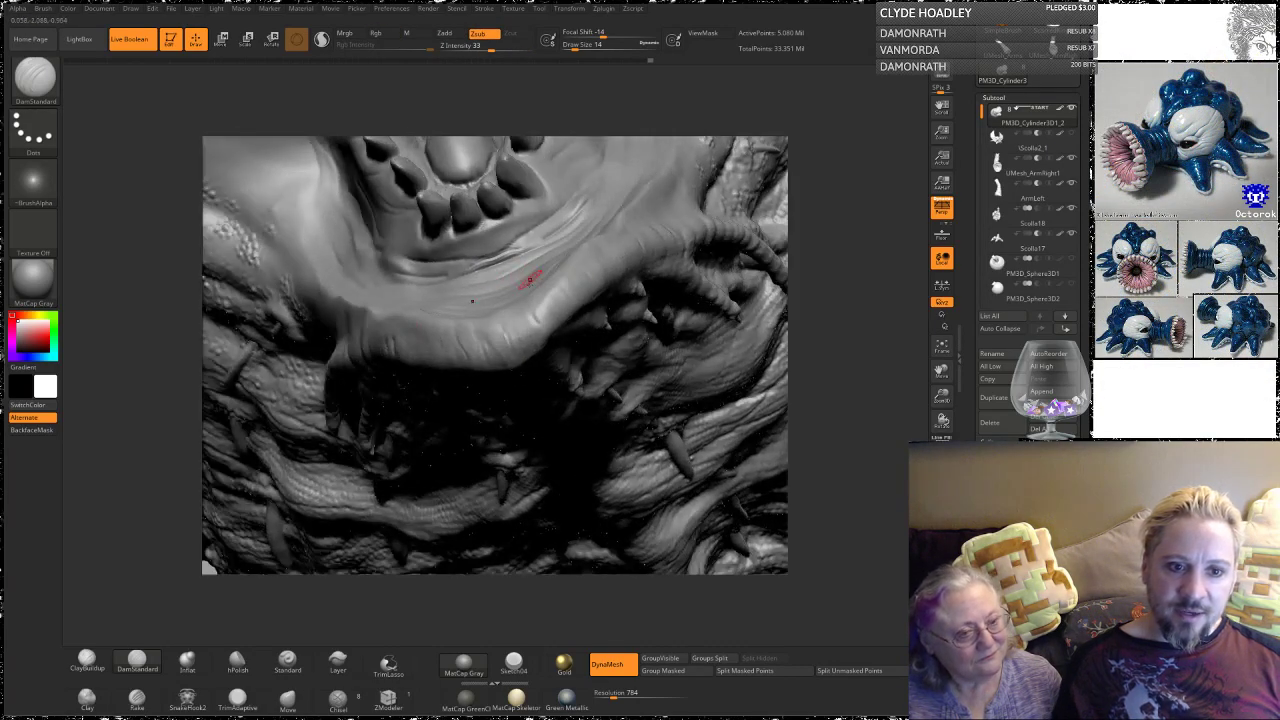
{"action": "key", "text": "shift"}
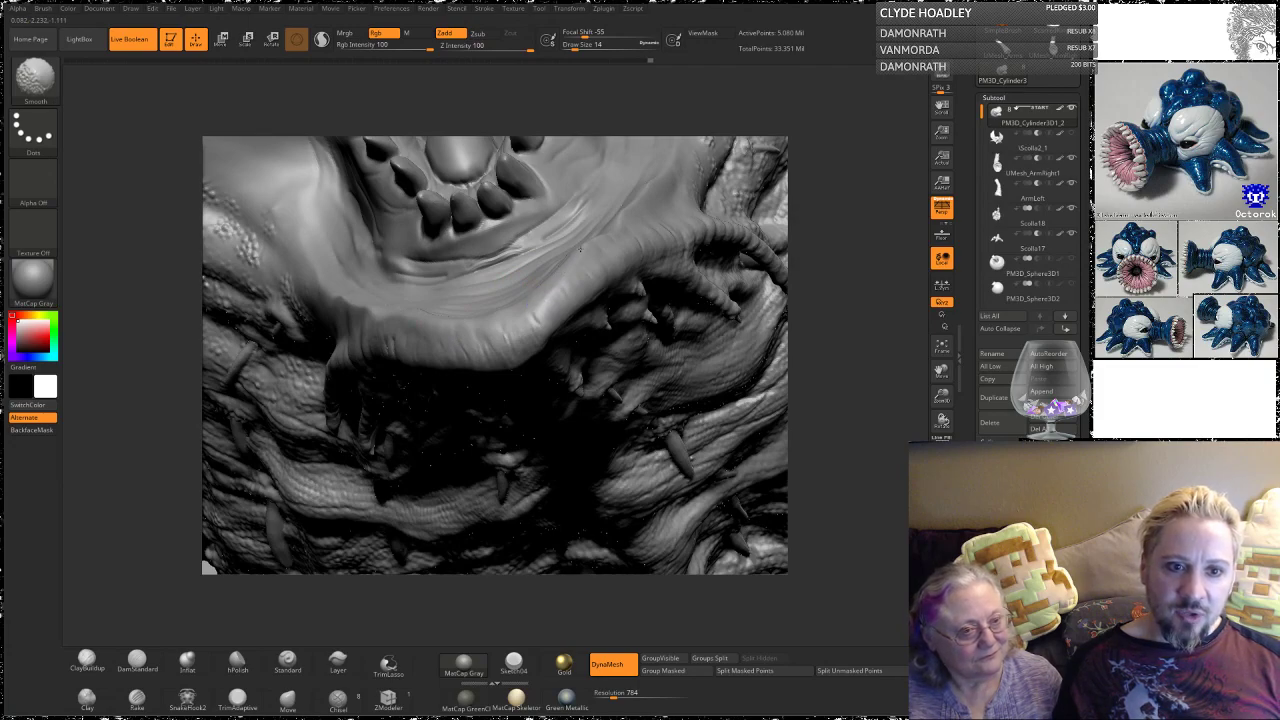
{"action": "key", "text": "alt"}
{"action": "left_click_drag", "start_coordinate": [843, 233], "coordinate": [843, 171]}
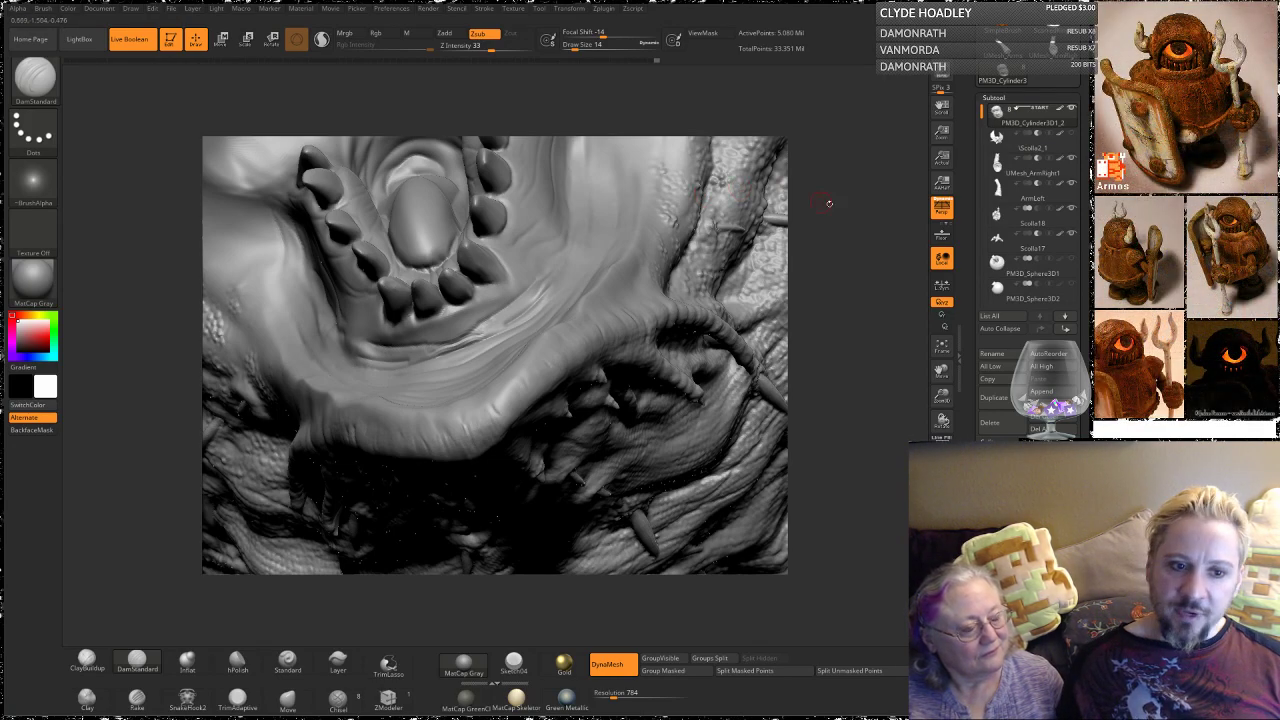
{"action": "key", "text": "shift"}
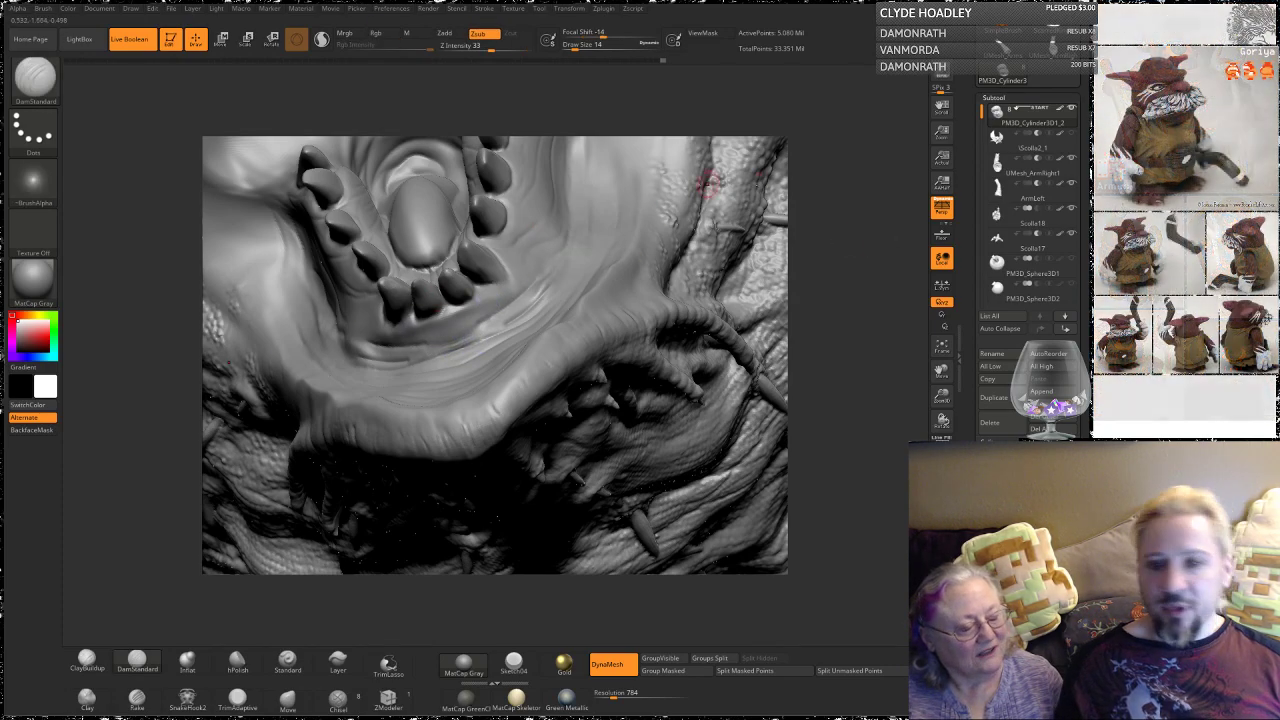
Step: Carve fine wrinkles into the gum beside and beneath the front teeth on the far side of the jaw
{"action": "left_click_drag", "start_coordinate": [855, 191], "coordinate": [745, 200]}
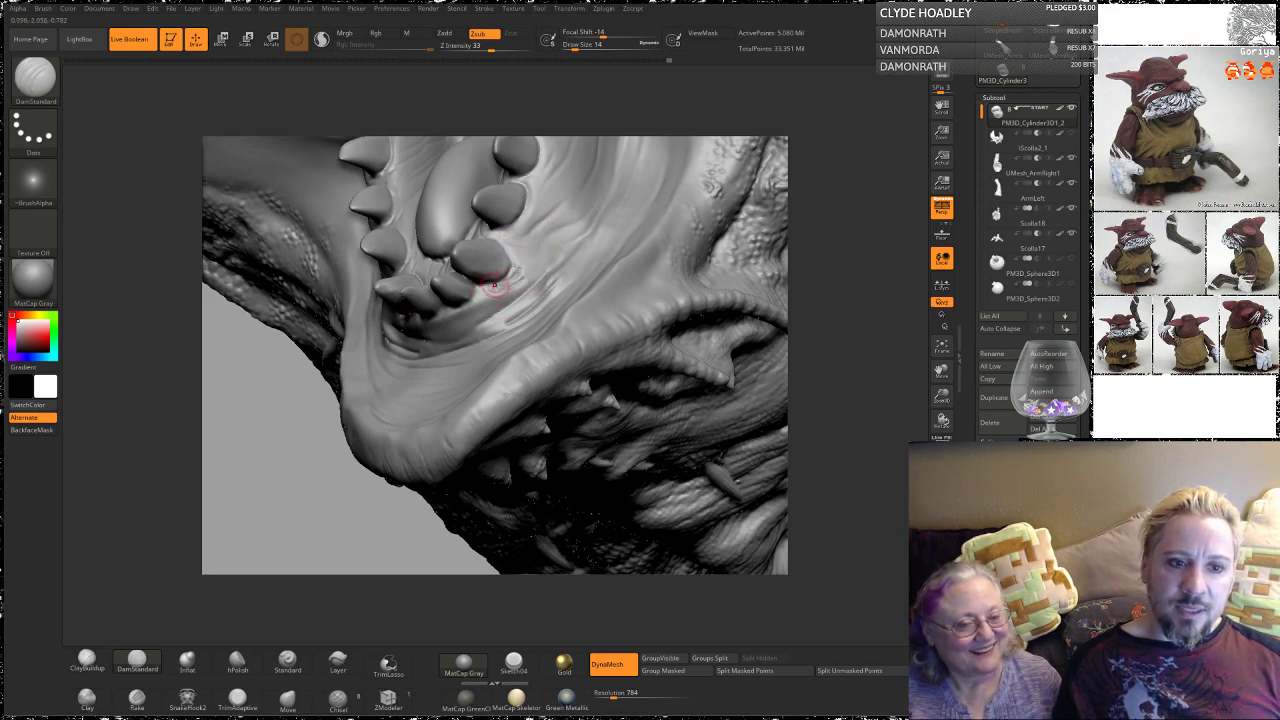
{"action": "left_click_drag", "start_coordinate": [487, 291], "coordinate": [421, 321]}
{"action": "left_click_drag", "start_coordinate": [829, 200], "coordinate": [930, 205]}
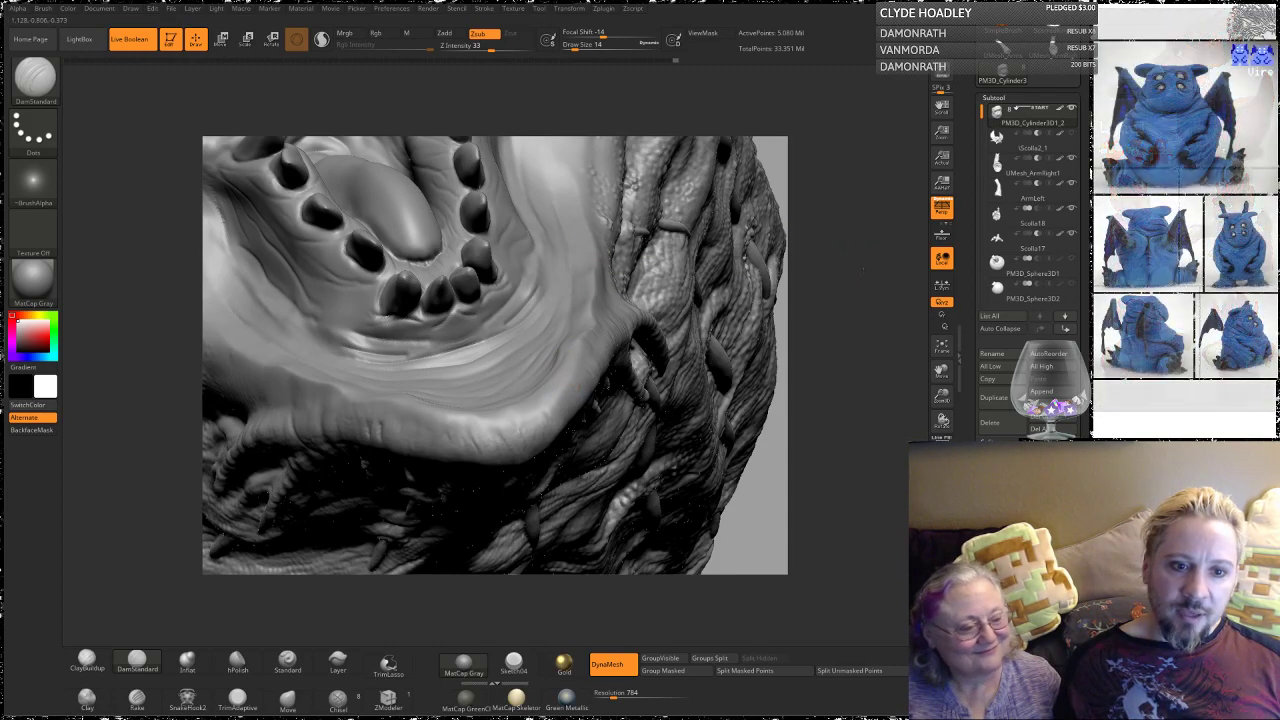
{"action": "mouse_move", "coordinate": [843, 254]}
{"action": "left_mouse_down"}
{"action": "mouse_move", "coordinate": [866, 306]}
{"action": "mouse_move", "coordinate": [850, 298]}
{"action": "left_mouse_up"}
Step: Set the DamStandard draw size to 35, cut broader grooves into the front rim of the lower lip, and smooth them
{"action": "key", "text": "space"}
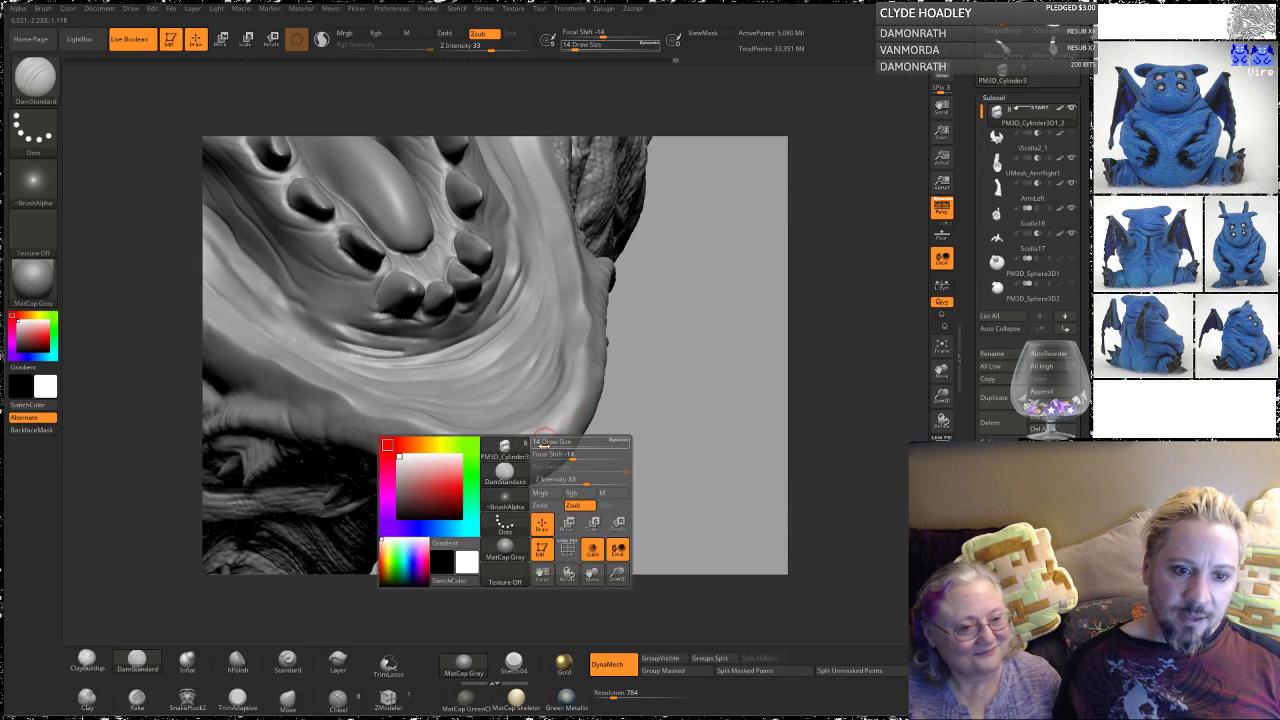
{"action": "left_click_drag", "start_coordinate": [550, 443], "coordinate": [552, 443]}
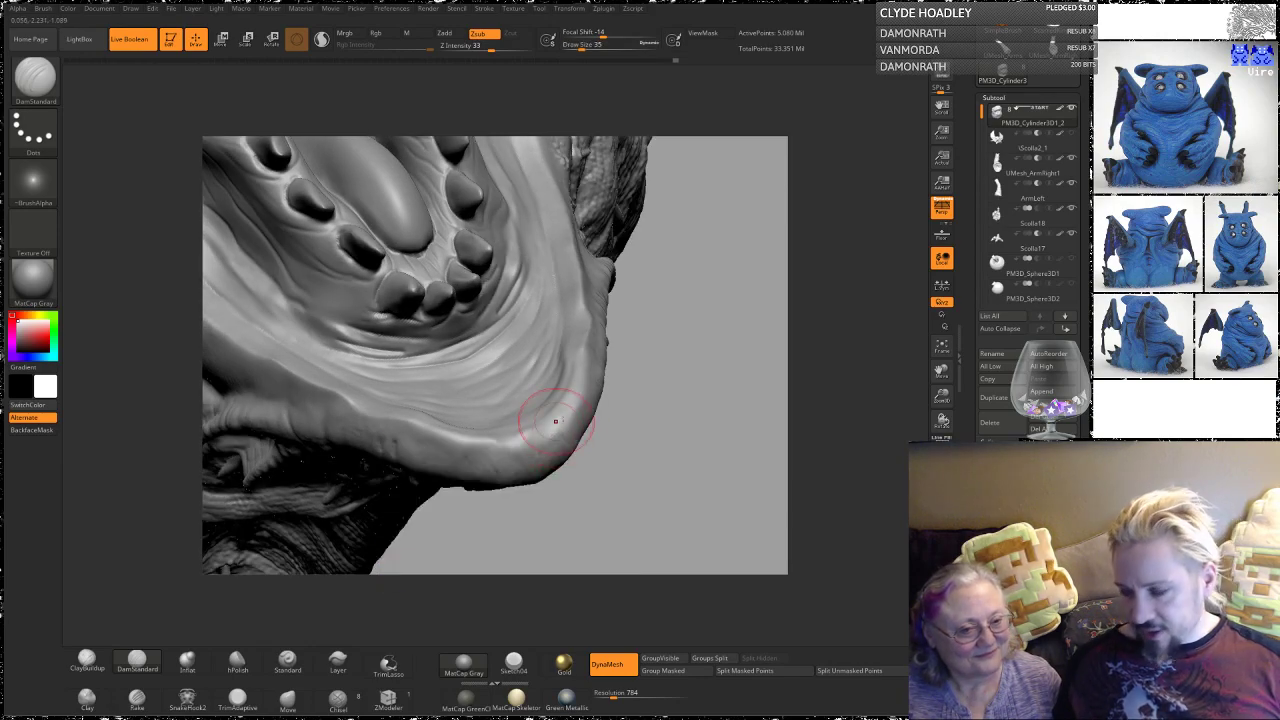
{"action": "left_click_drag", "start_coordinate": [757, 390], "coordinate": [578, 398]}
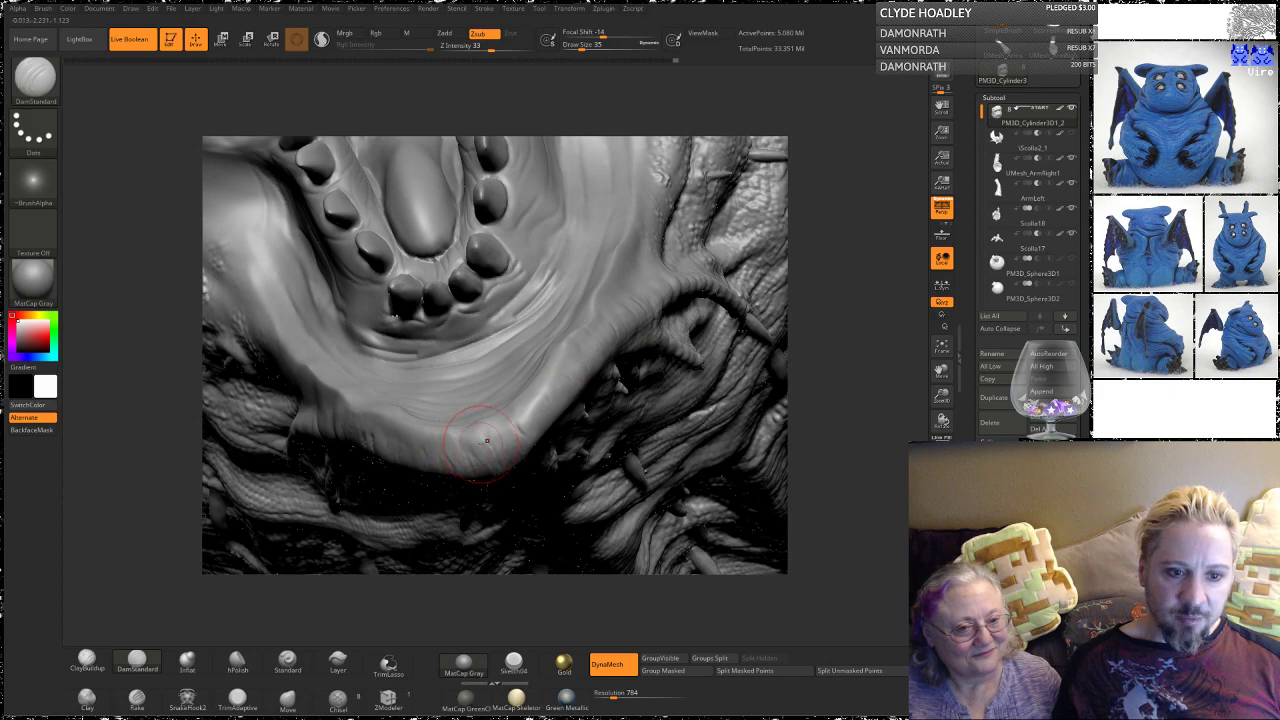
{"action": "mouse_move", "coordinate": [490, 446]}
{"action": "left_mouse_down"}
{"action": "mouse_move", "coordinate": [482, 422]}
{"action": "mouse_move", "coordinate": [489, 440]}
{"action": "mouse_move", "coordinate": [514, 412]}
{"action": "mouse_move", "coordinate": [489, 434]}
{"action": "left_mouse_up"}
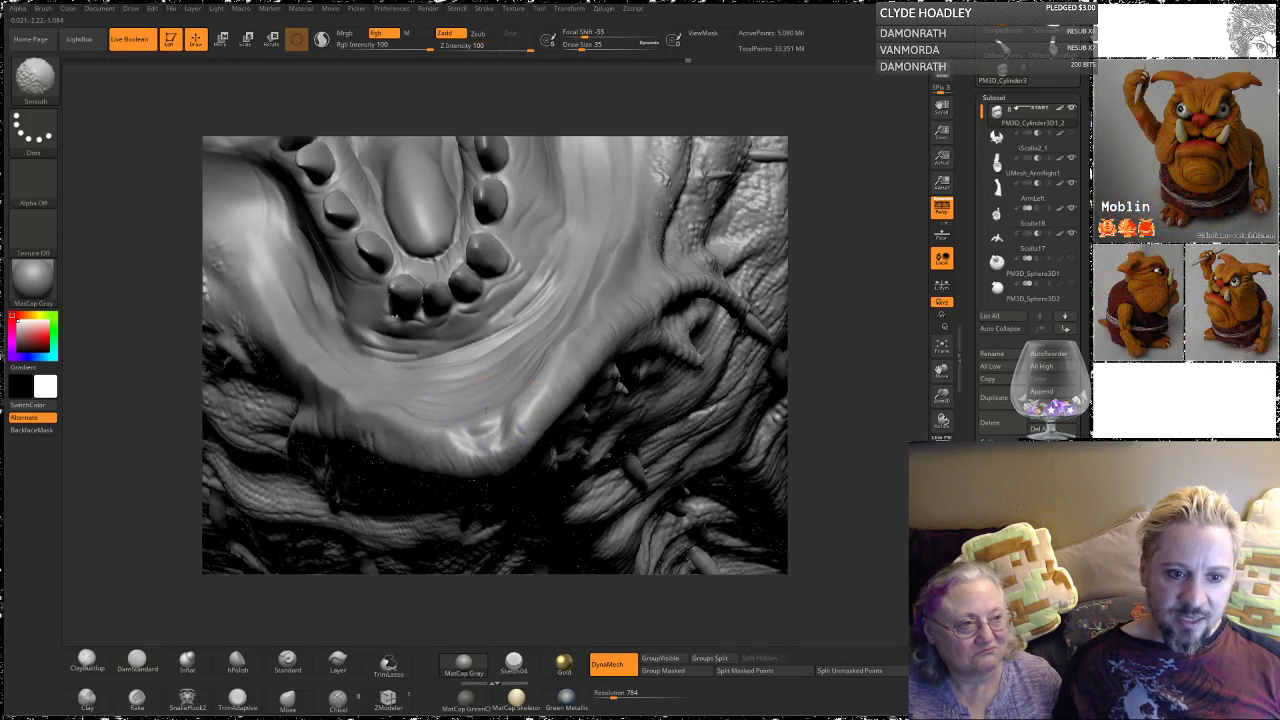
{"action": "left_click_drag", "start_coordinate": [843, 302], "coordinate": [788, 222]}
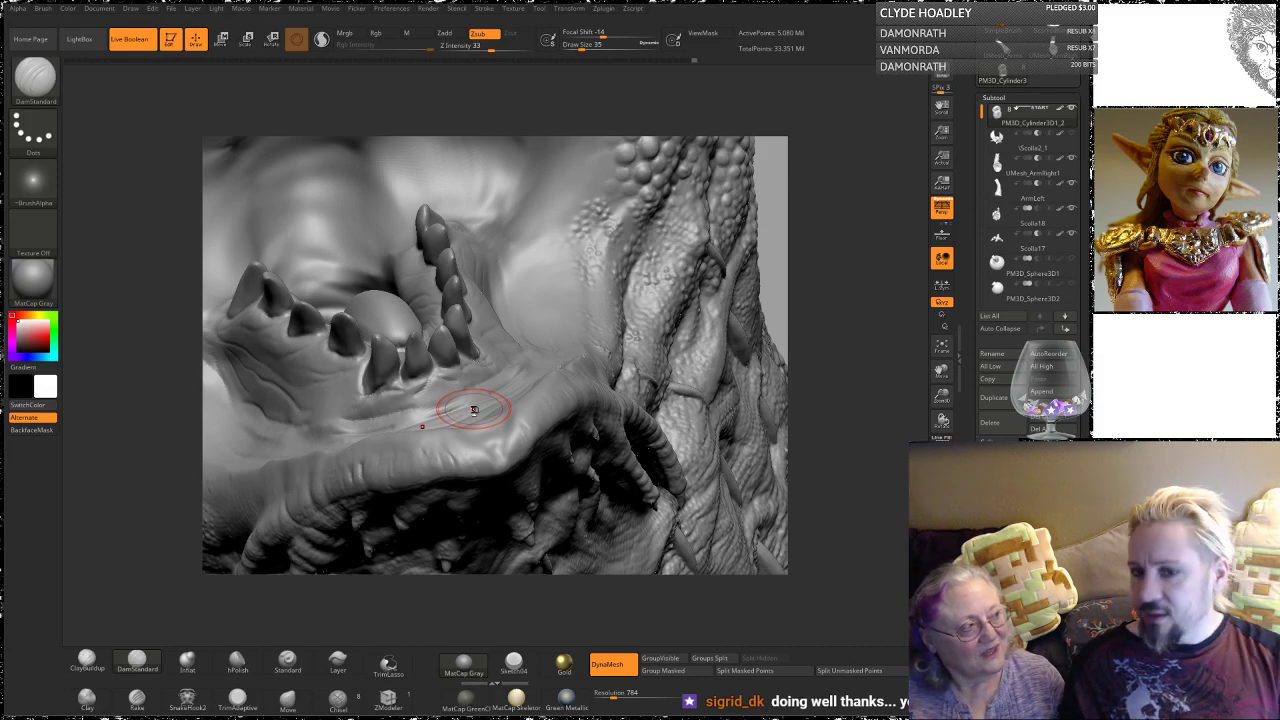
Step: Reduce the DamStandard draw size to 18 for the creases between the front teeth and the lip rim
{"action": "key", "text": "space"}
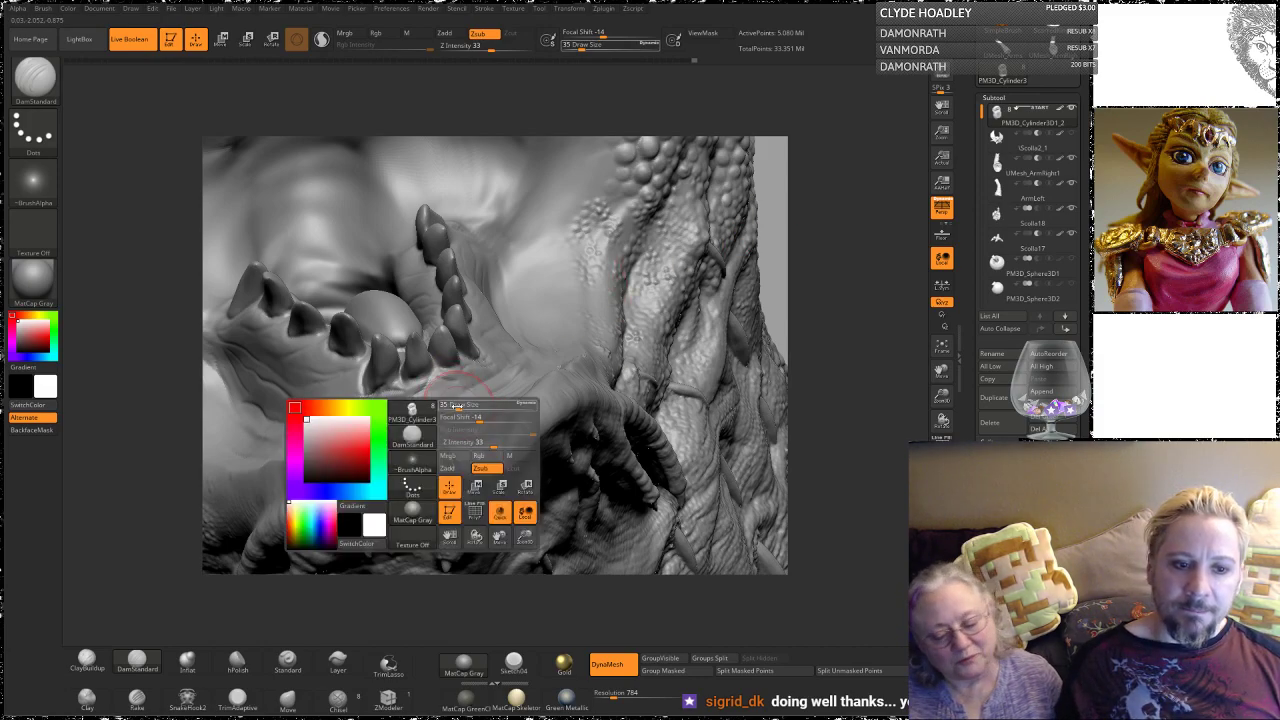
{"action": "left_click_drag", "start_coordinate": [456, 405], "coordinate": [441, 405]}
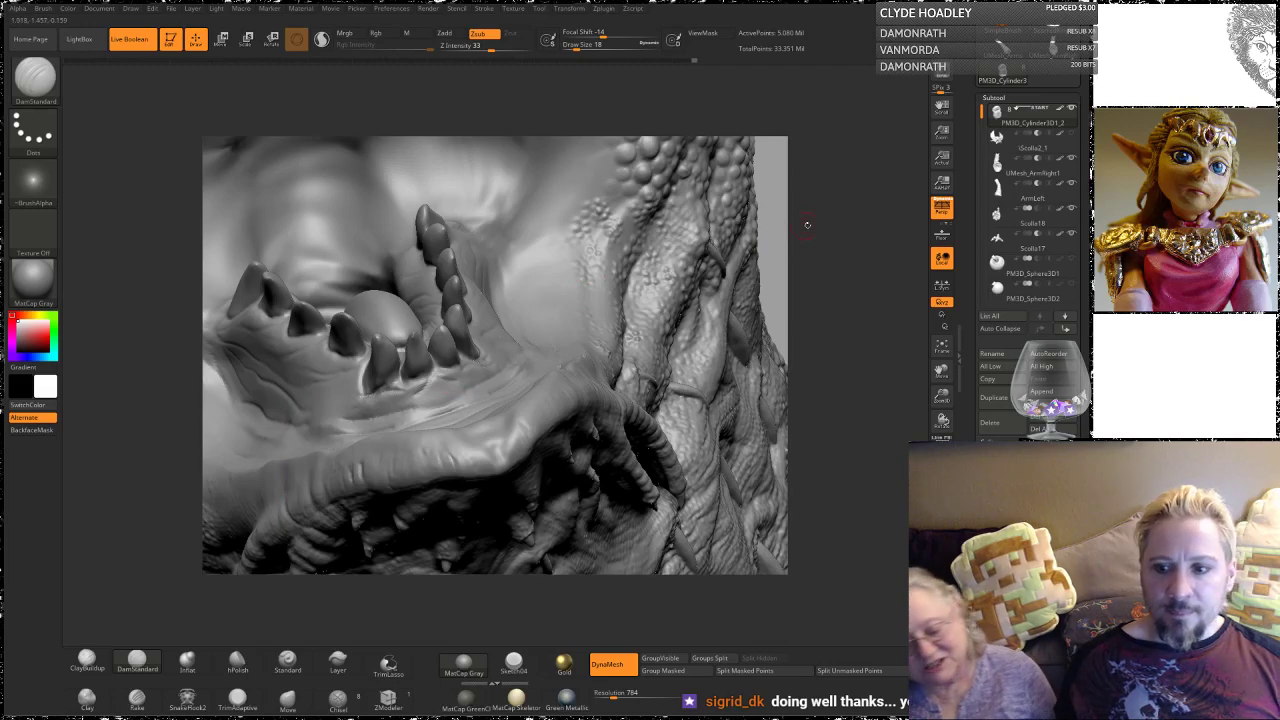
{"action": "left_click_drag", "start_coordinate": [828, 198], "coordinate": [794, 310]}
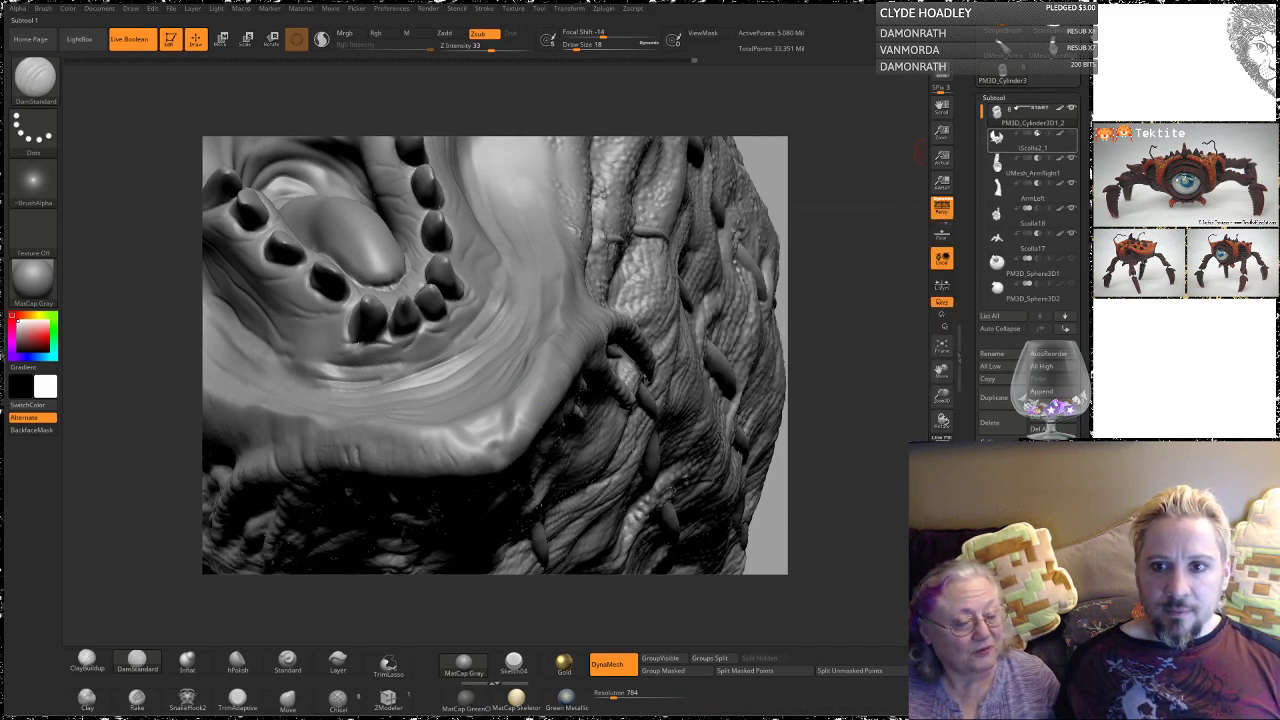
Step: Show the subtractive upper head subtool and examine where it cuts into the lower jaw, lip and mouth corner
{"action": "left_click", "coordinate": [1068, 136]}
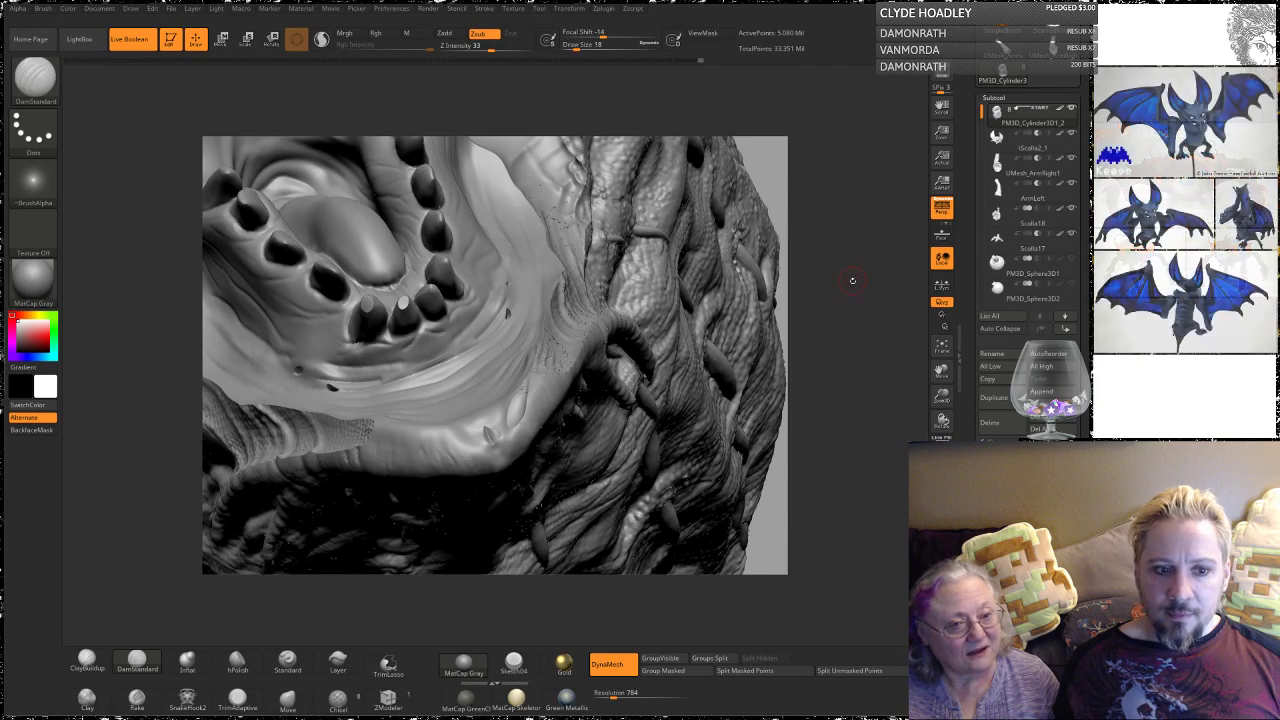
{"action": "mouse_move", "coordinate": [868, 277]}
{"action": "left_mouse_down"}
{"action": "mouse_move", "coordinate": [836, 298]}
{"action": "mouse_move", "coordinate": [840, 280]}
{"action": "mouse_move", "coordinate": [850, 285]}
{"action": "mouse_move", "coordinate": [831, 277]}
{"action": "left_mouse_up"}
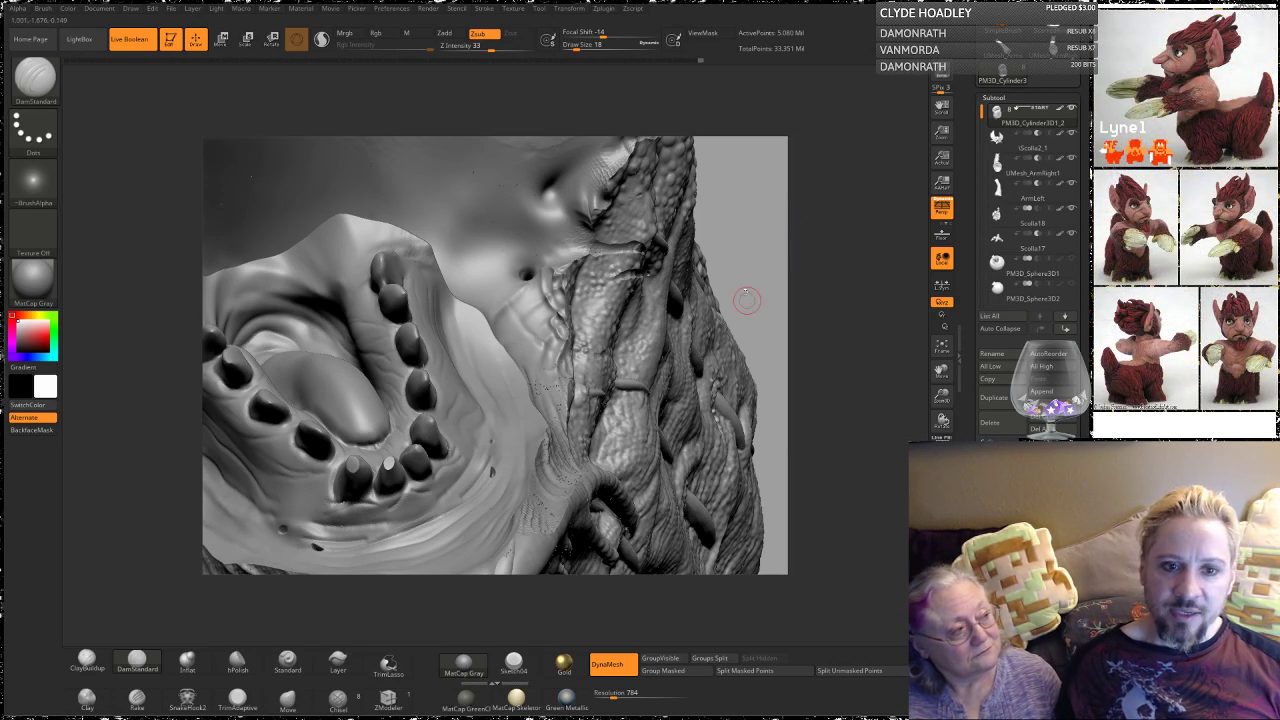
{"action": "left_click_drag", "start_coordinate": [761, 241], "coordinate": [762, 234]}
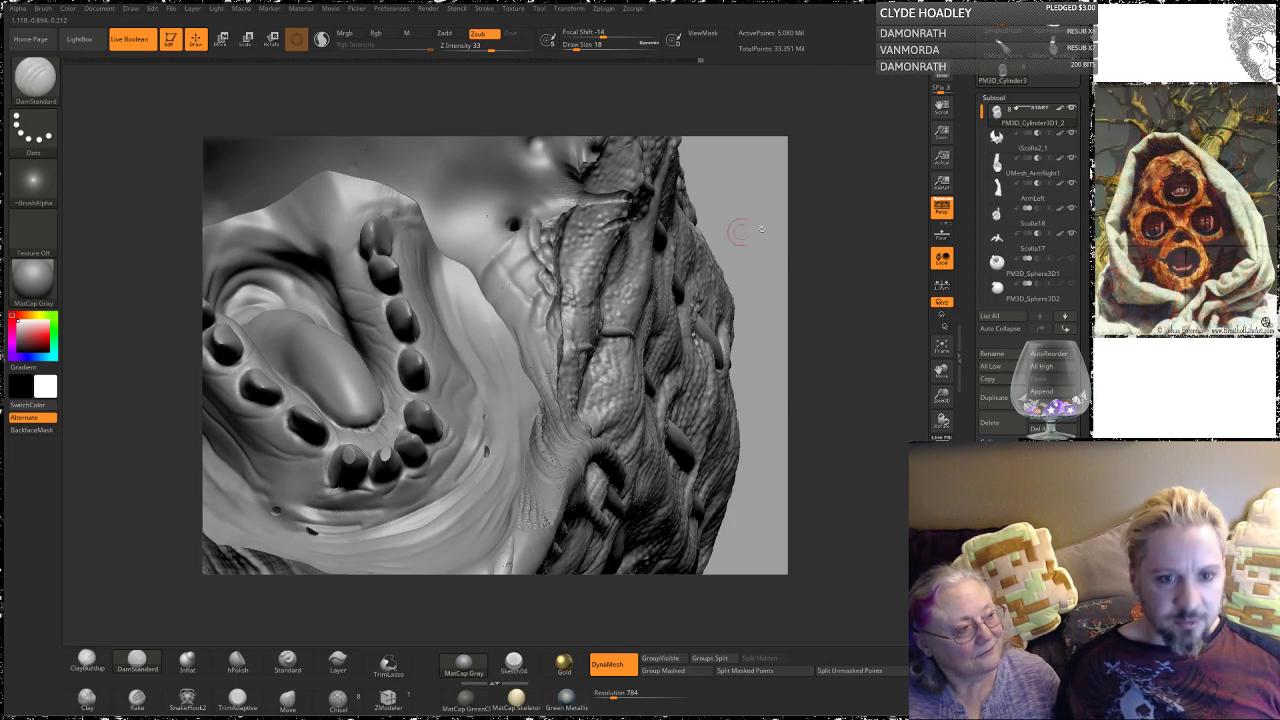
{"action": "left_click_drag", "start_coordinate": [773, 203], "coordinate": [745, 283]}
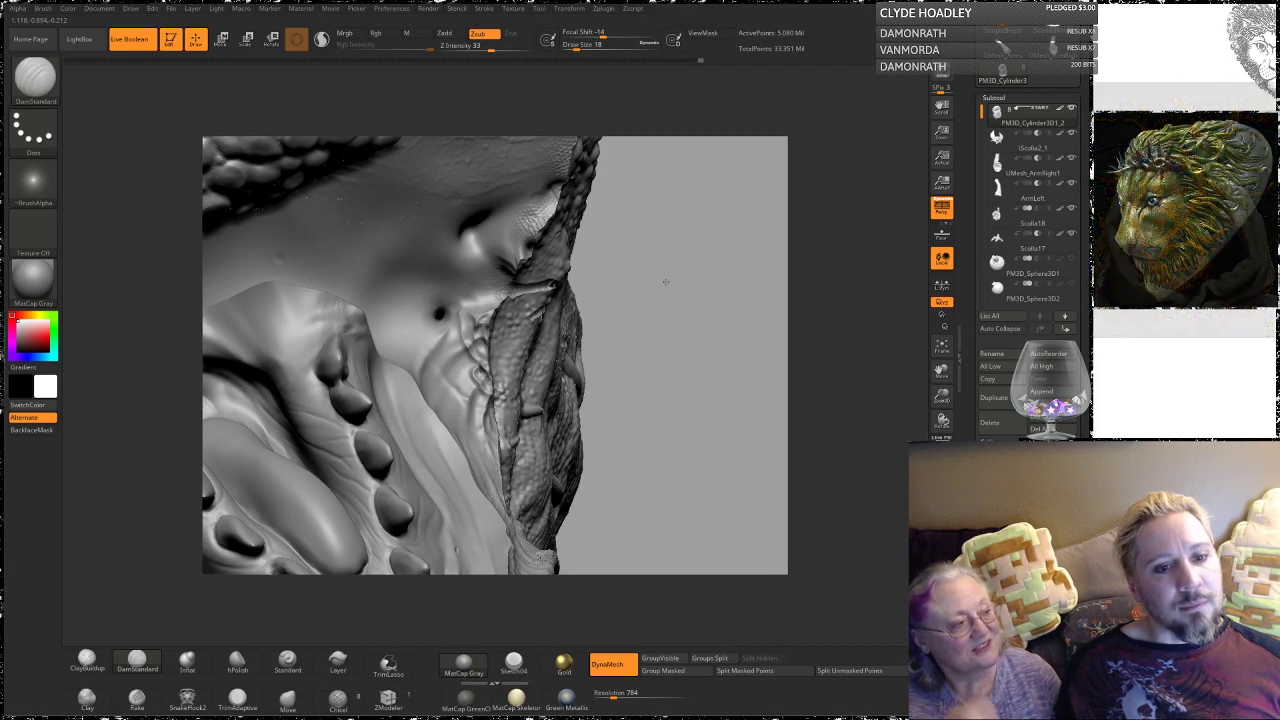
{"action": "left_click_drag", "start_coordinate": [666, 281], "coordinate": [804, 250]}
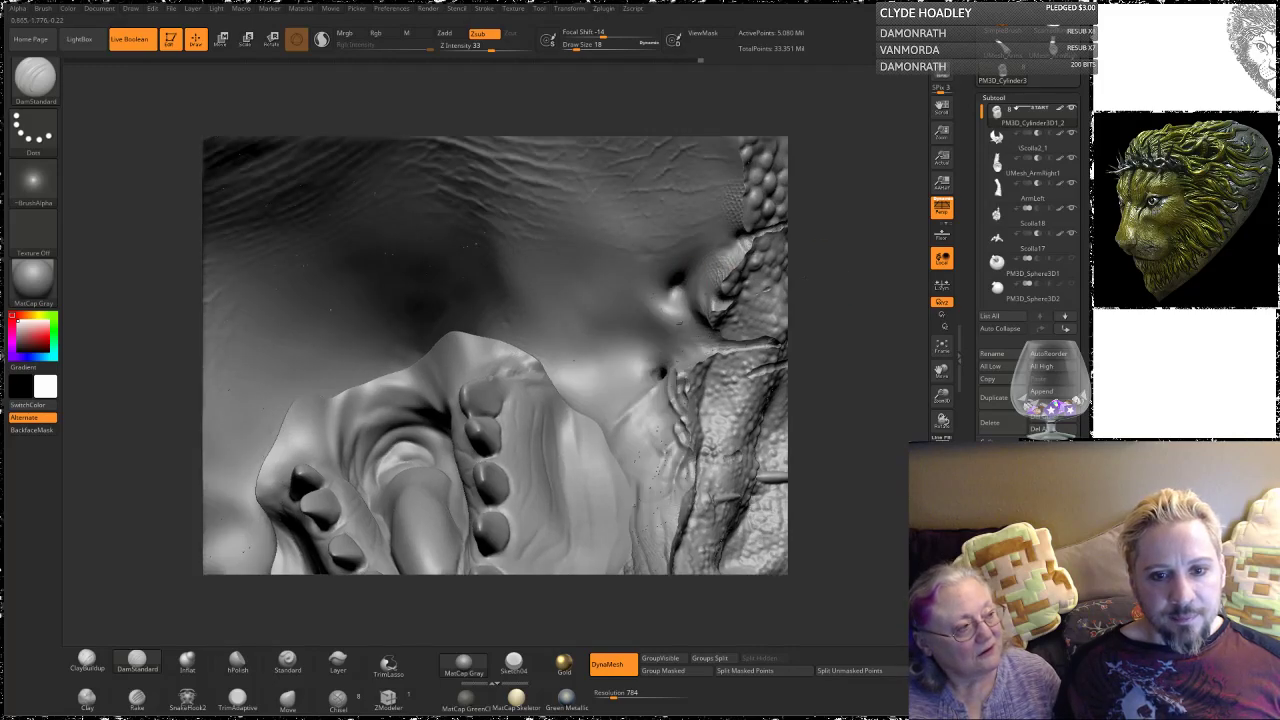
{"action": "left_click_drag", "start_coordinate": [895, 296], "coordinate": [715, 215], "text": "alt"}
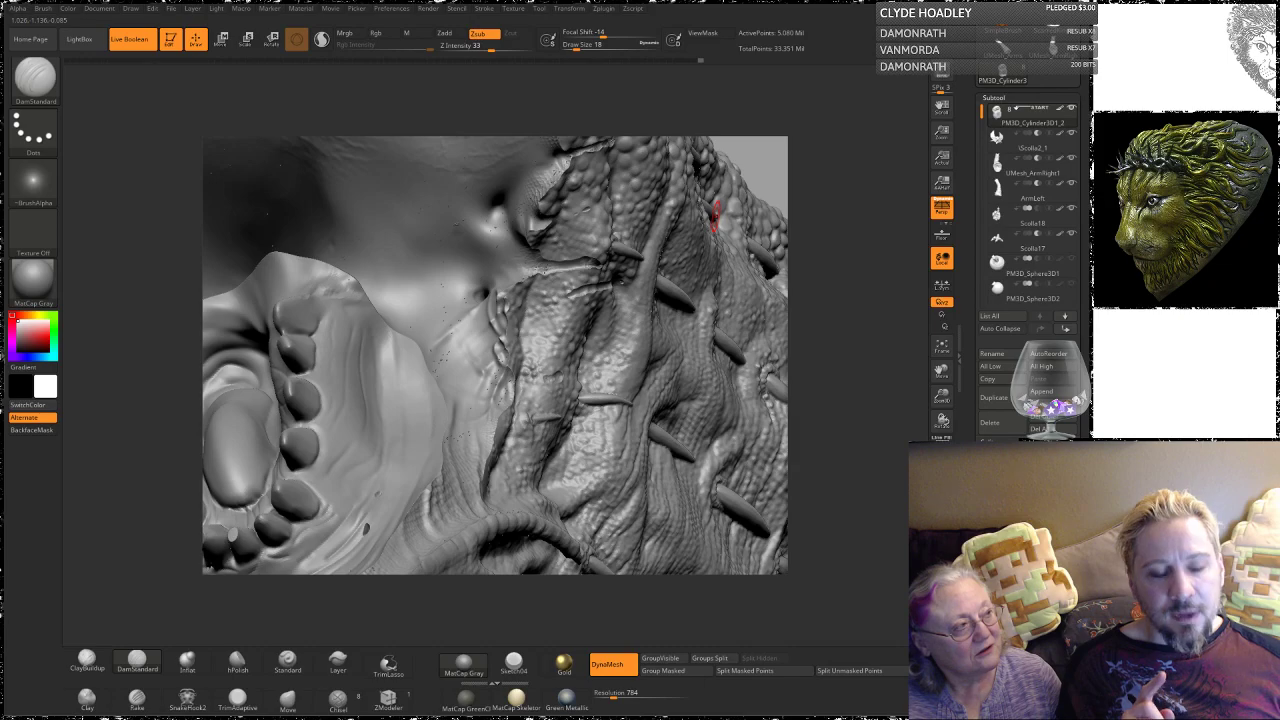
{"action": "left_click_drag", "start_coordinate": [830, 318], "coordinate": [390, 472]}
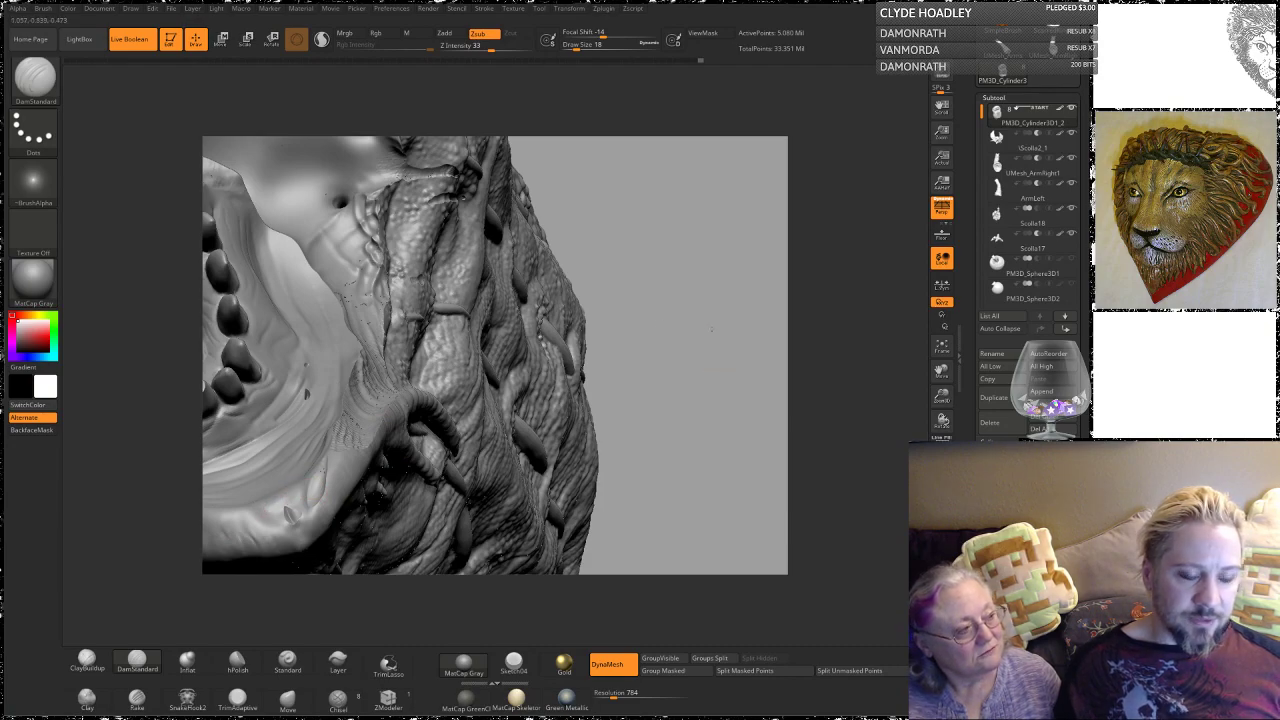
{"action": "mouse_move", "coordinate": [718, 370]}
{"action": "left_mouse_down"}
{"action": "mouse_move", "coordinate": [751, 303]}
{"action": "mouse_move", "coordinate": [784, 305]}
{"action": "mouse_move", "coordinate": [806, 280]}
{"action": "left_mouse_up"}
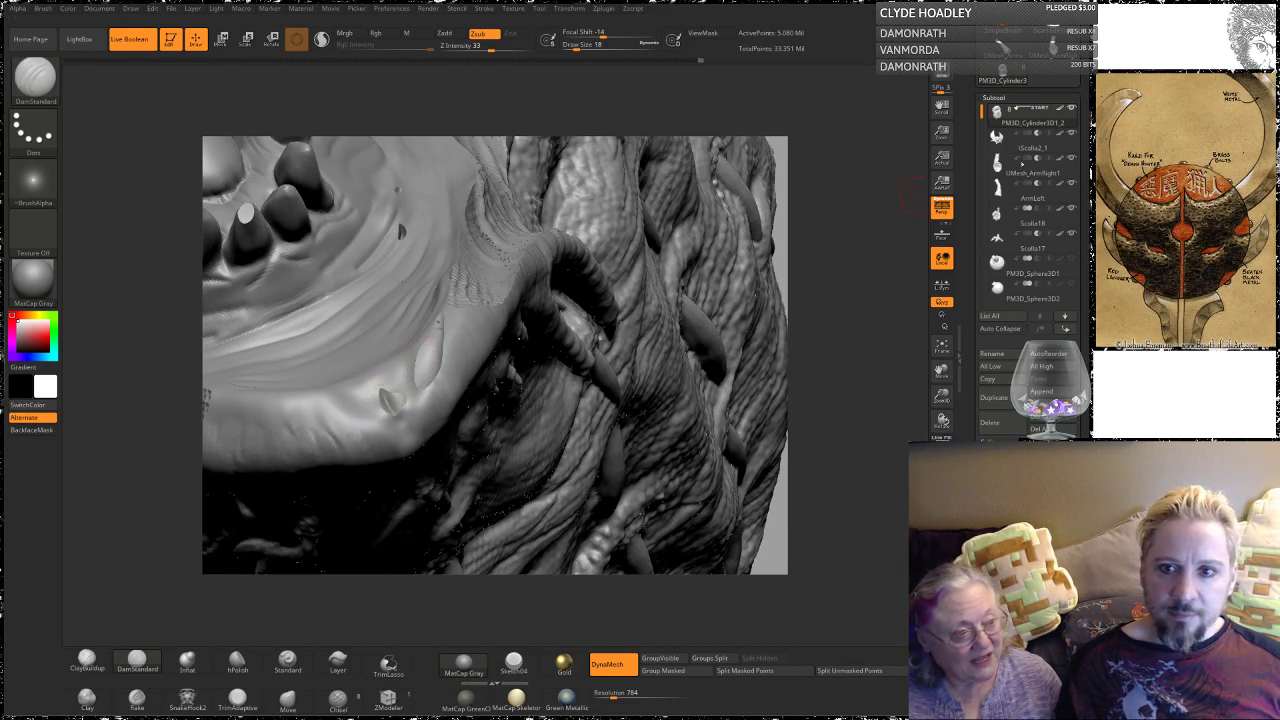
Step: Switch the upper head subtool to additive to check its fit over the jaw, and hide it again
{"action": "mouse_move", "coordinate": [1047, 162]}
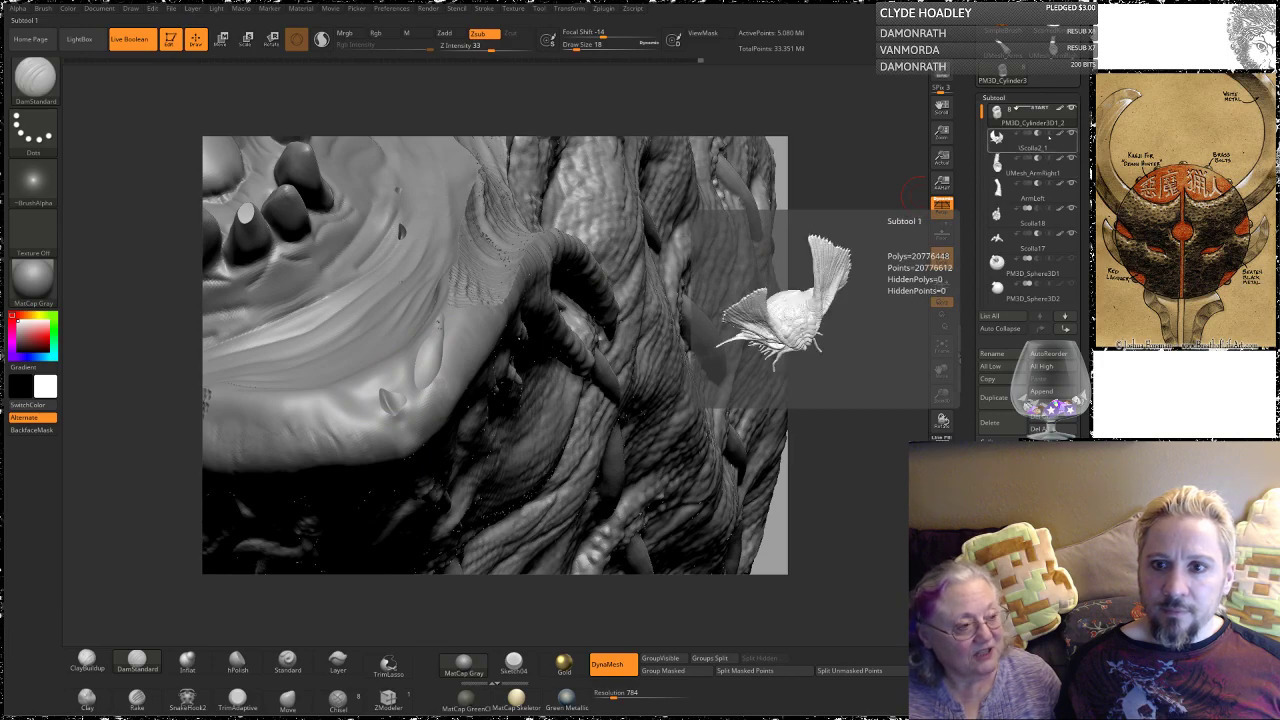
{"action": "left_click", "coordinate": [1022, 133]}
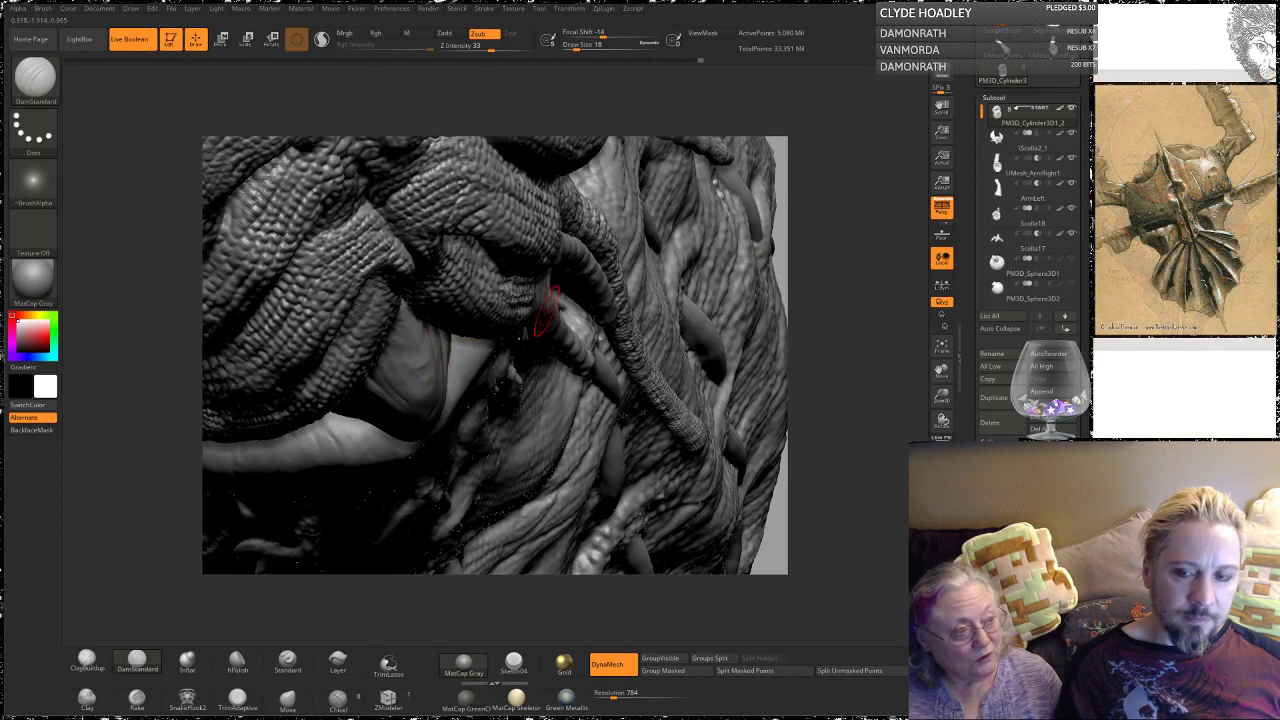
{"action": "left_click", "coordinate": [1070, 133]}
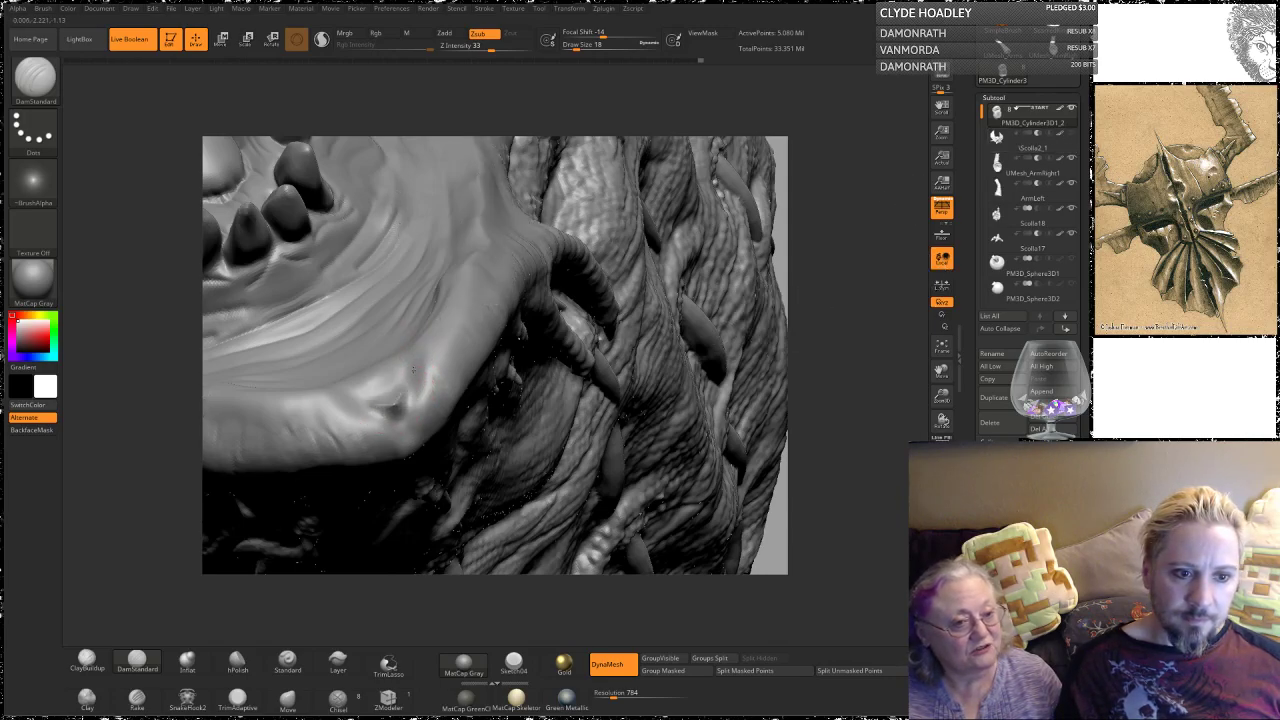
Step: Undo the last stroke at the front corner of the lower lip and carve a groove along the rim's inner edge
{"action": "key", "text": "ctrl"}
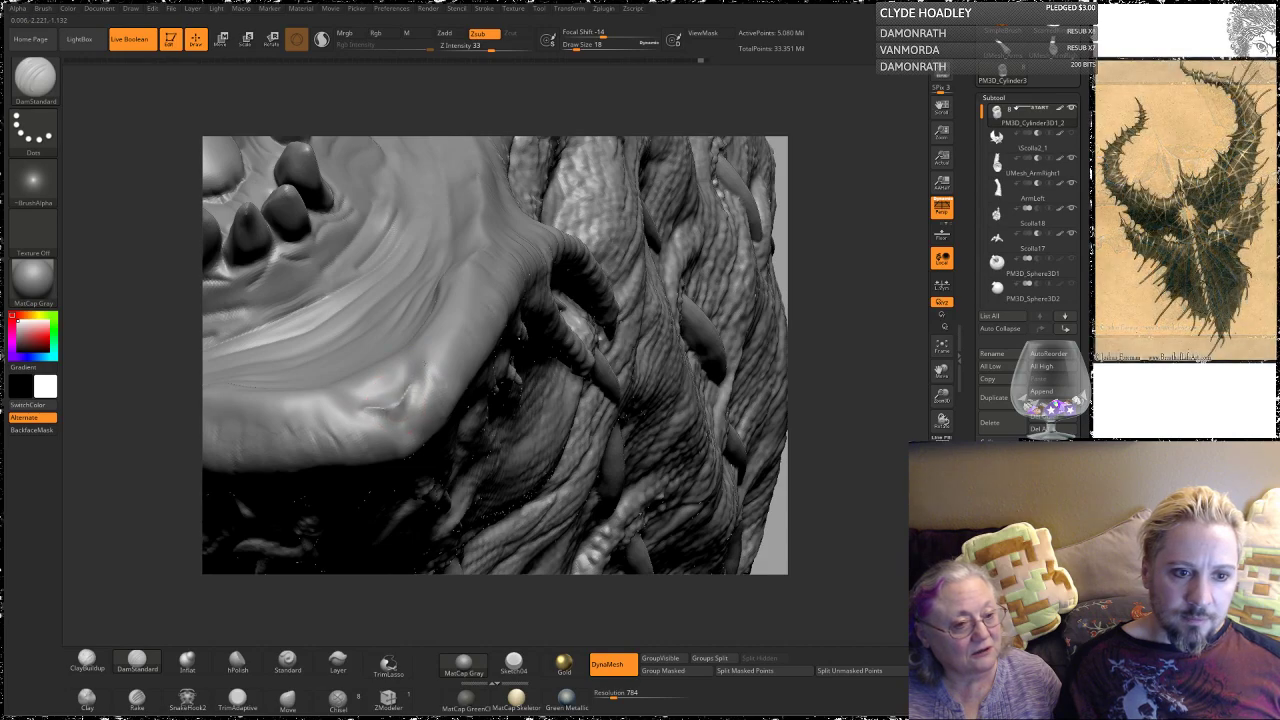
{"action": "key", "text": "ctrl+z"}
{"action": "left_click_drag", "start_coordinate": [393, 409], "coordinate": [436, 325]}
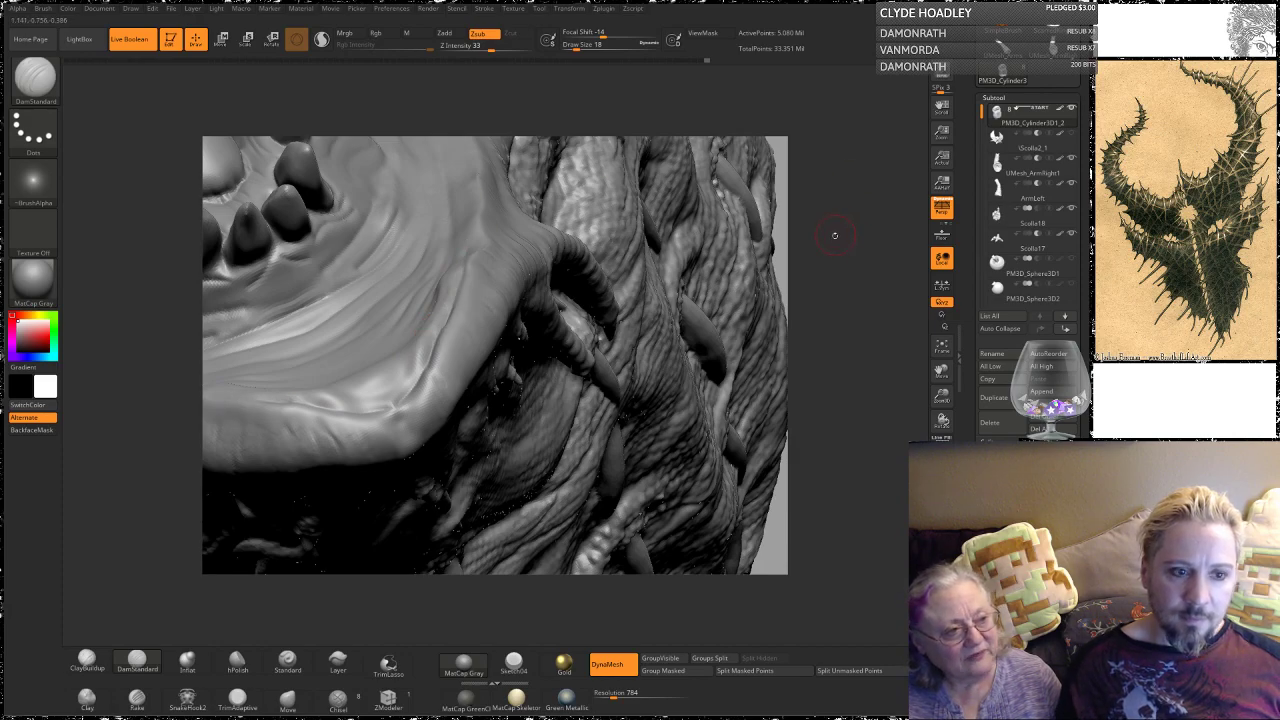
Step: Reduce the DamStandard draw size to 12 and cut short cross creases into the rim around the lip's front corner
{"action": "mouse_move", "coordinate": [835, 235]}
{"action": "left_mouse_down"}
{"action": "mouse_move", "coordinate": [400, 381]}
{"action": "mouse_move", "coordinate": [389, 411]}
{"action": "mouse_move", "coordinate": [426, 381]}
{"action": "left_mouse_up"}
{"action": "key", "text": "space"}
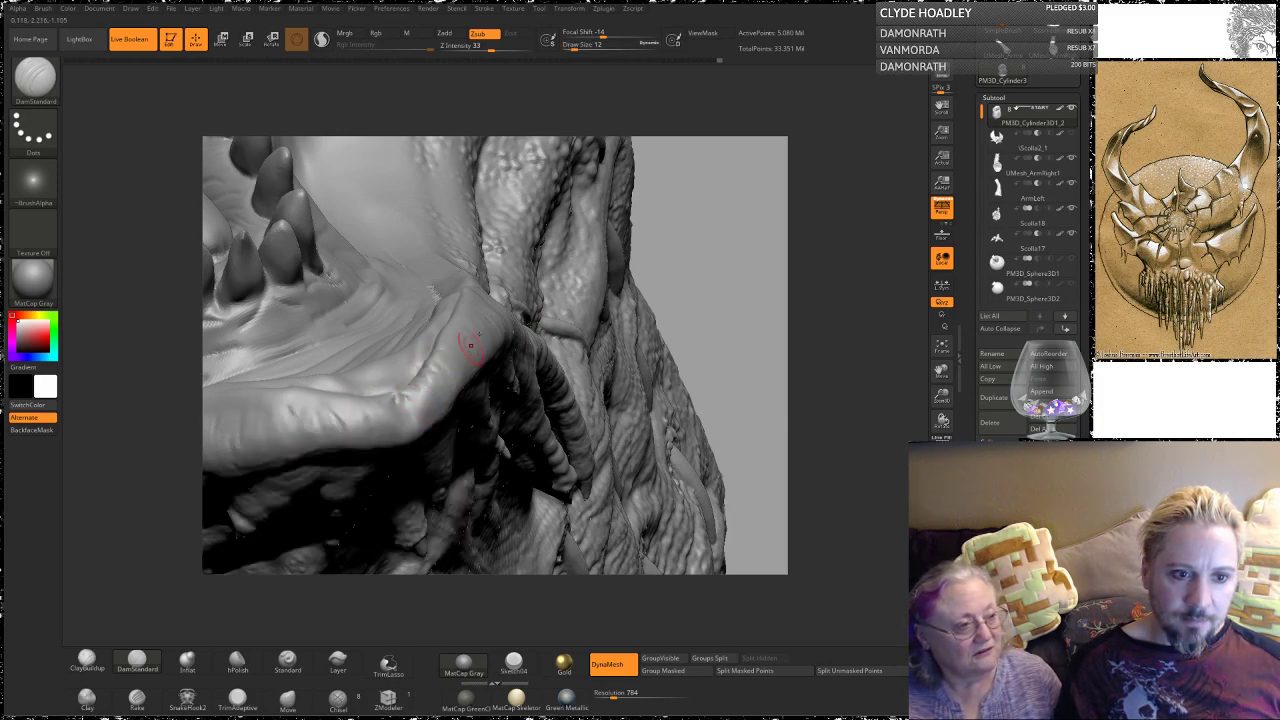
{"action": "left_click_drag", "start_coordinate": [704, 186], "coordinate": [662, 252]}
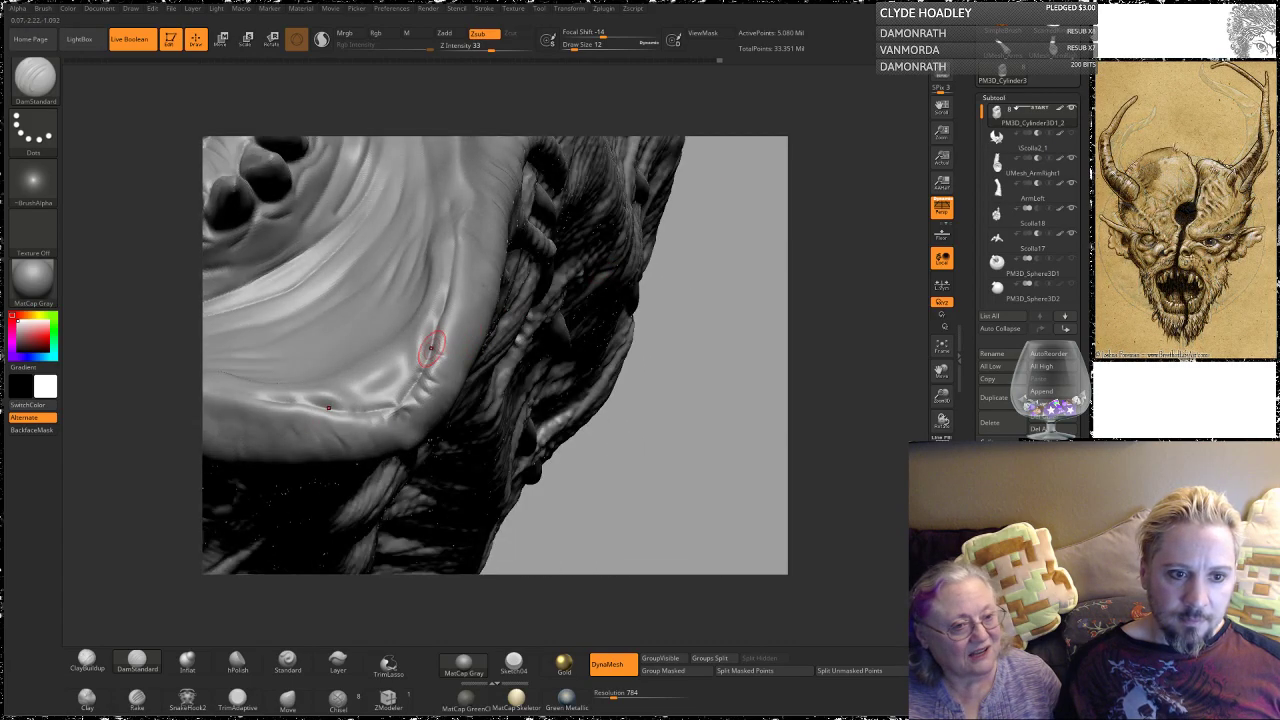
{"action": "left_click_drag", "start_coordinate": [435, 349], "coordinate": [456, 341]}
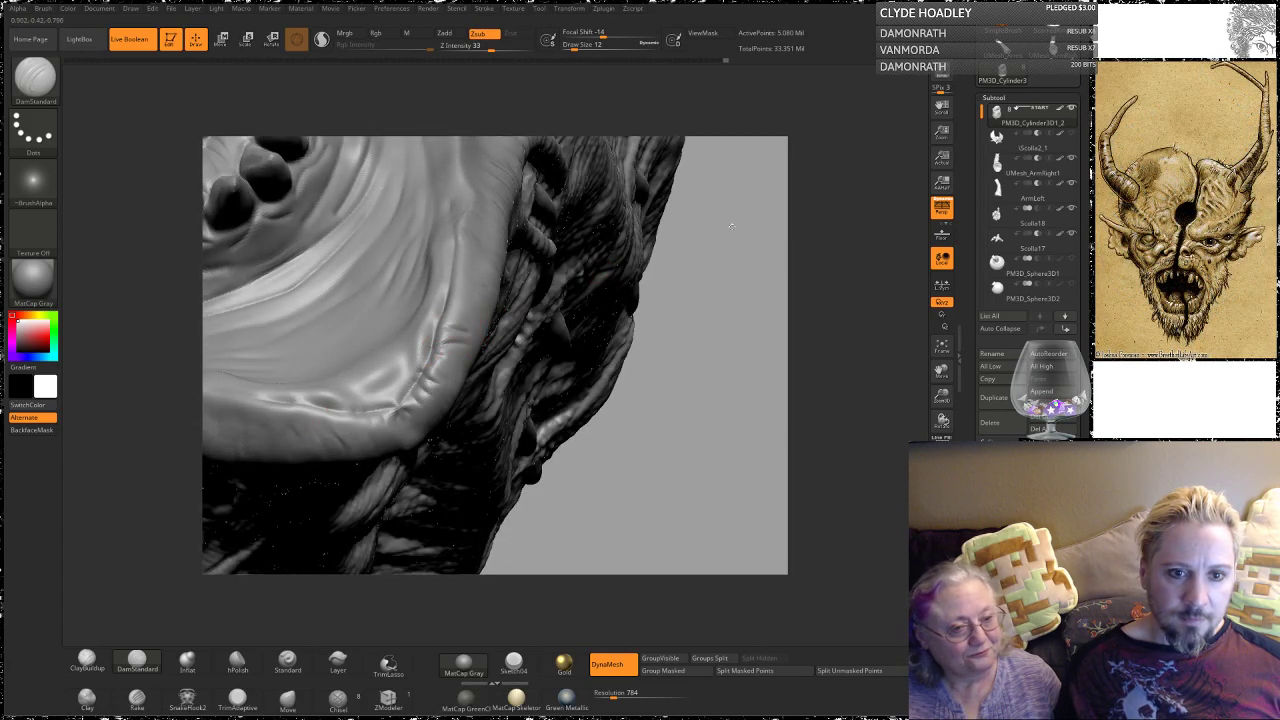
{"action": "left_click_drag", "start_coordinate": [731, 227], "coordinate": [471, 300]}
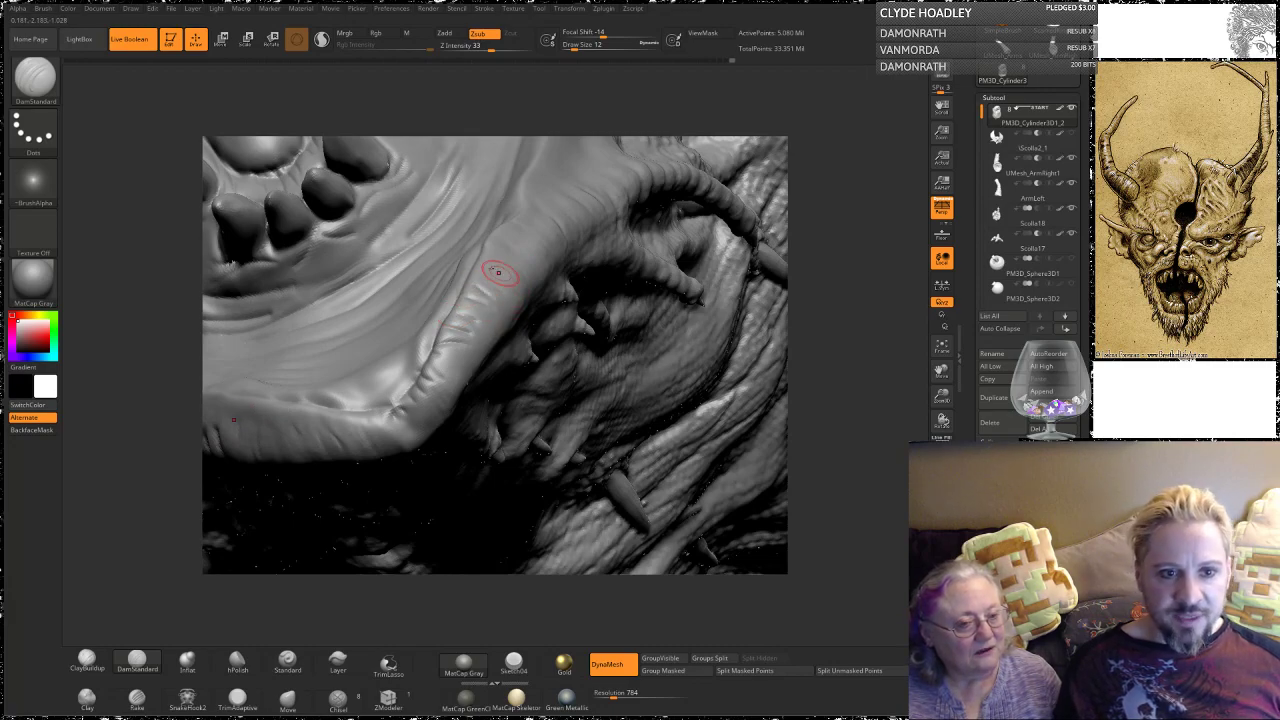
Step: Continue the row of fine cross creases along the side rim of the lower lip toward the mouth corner
{"action": "left_click_drag", "start_coordinate": [828, 148], "coordinate": [586, 223]}
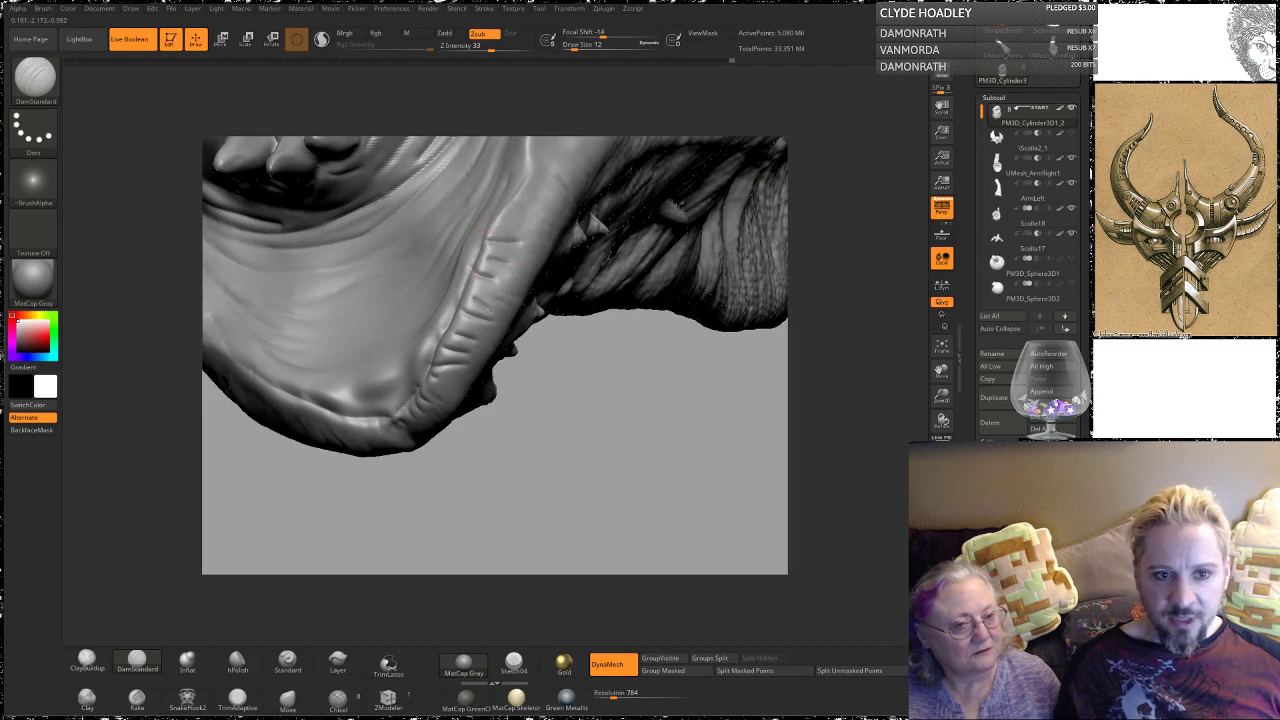
{"action": "mouse_move", "coordinate": [880, 228]}
{"action": "left_mouse_down"}
{"action": "mouse_move", "coordinate": [850, 185]}
{"action": "mouse_move", "coordinate": [620, 220]}
{"action": "left_mouse_up"}
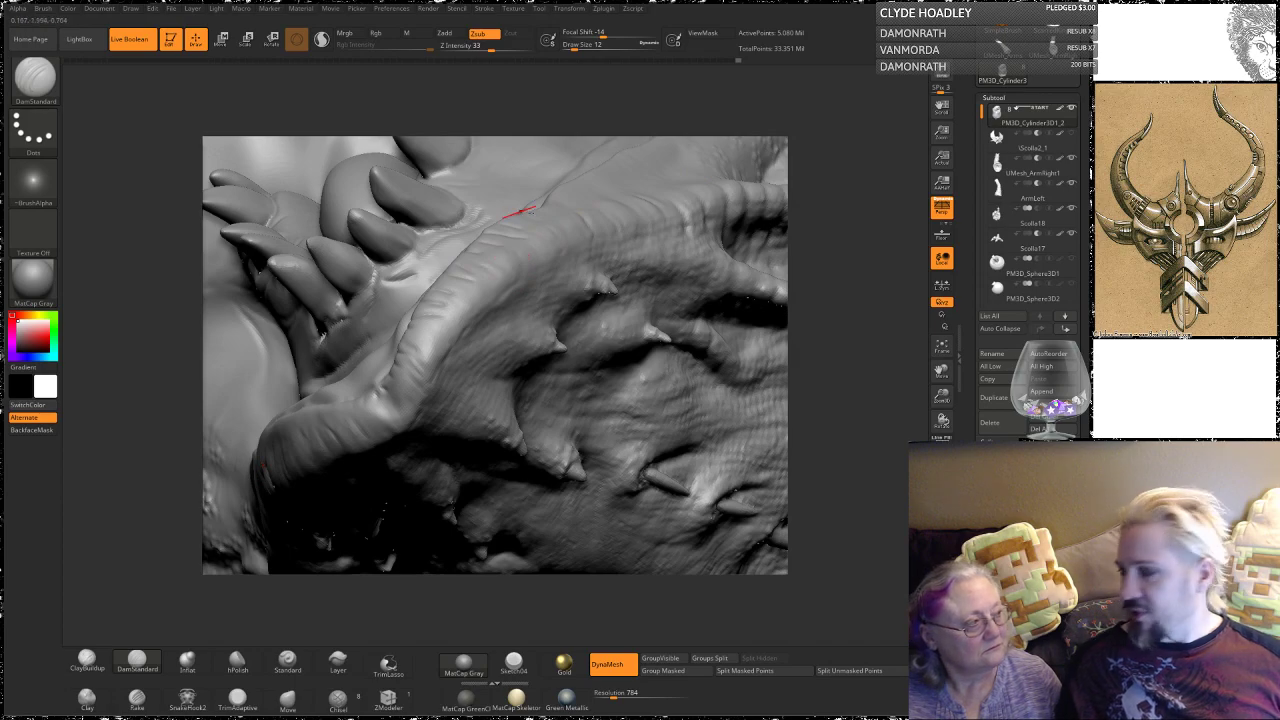
{"action": "left_click_drag", "start_coordinate": [884, 184], "coordinate": [856, 264]}
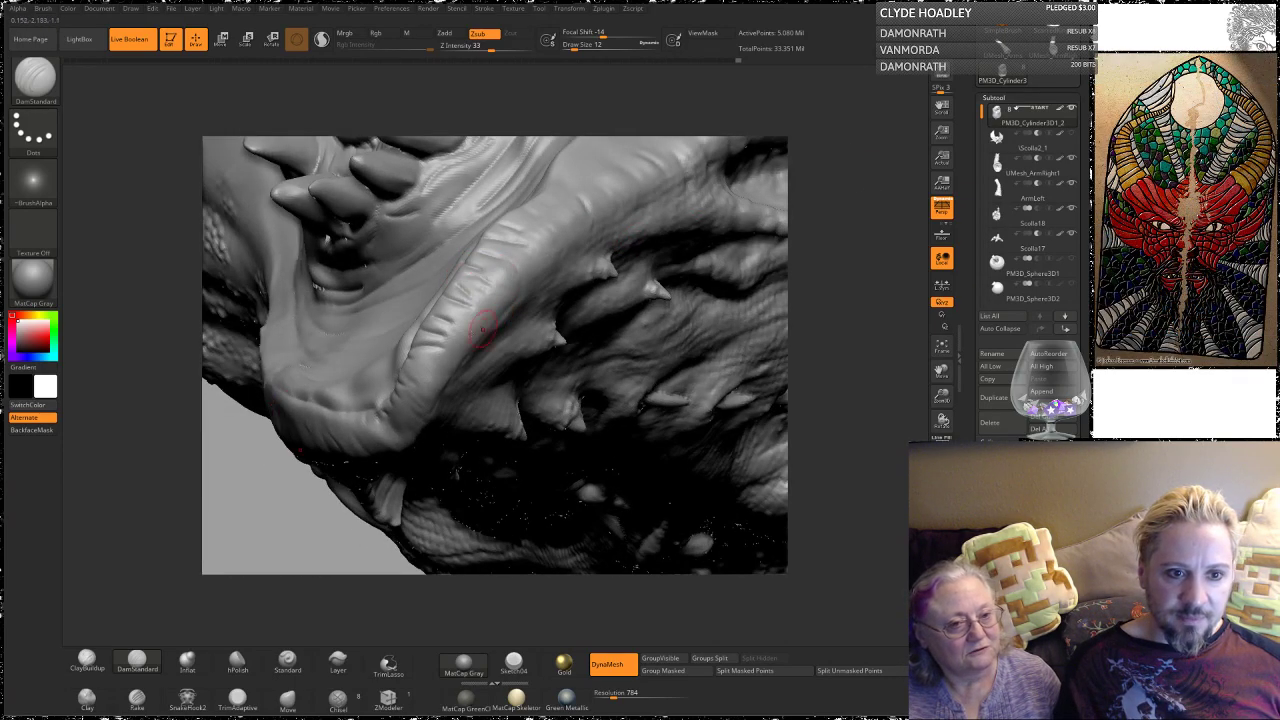
{"action": "mouse_move", "coordinate": [447, 304]}
{"action": "left_mouse_down"}
{"action": "mouse_move", "coordinate": [472, 317]}
{"action": "mouse_move", "coordinate": [446, 317]}
{"action": "mouse_move", "coordinate": [462, 328]}
{"action": "mouse_move", "coordinate": [429, 339]}
{"action": "mouse_move", "coordinate": [428, 370]}
{"action": "left_mouse_up"}
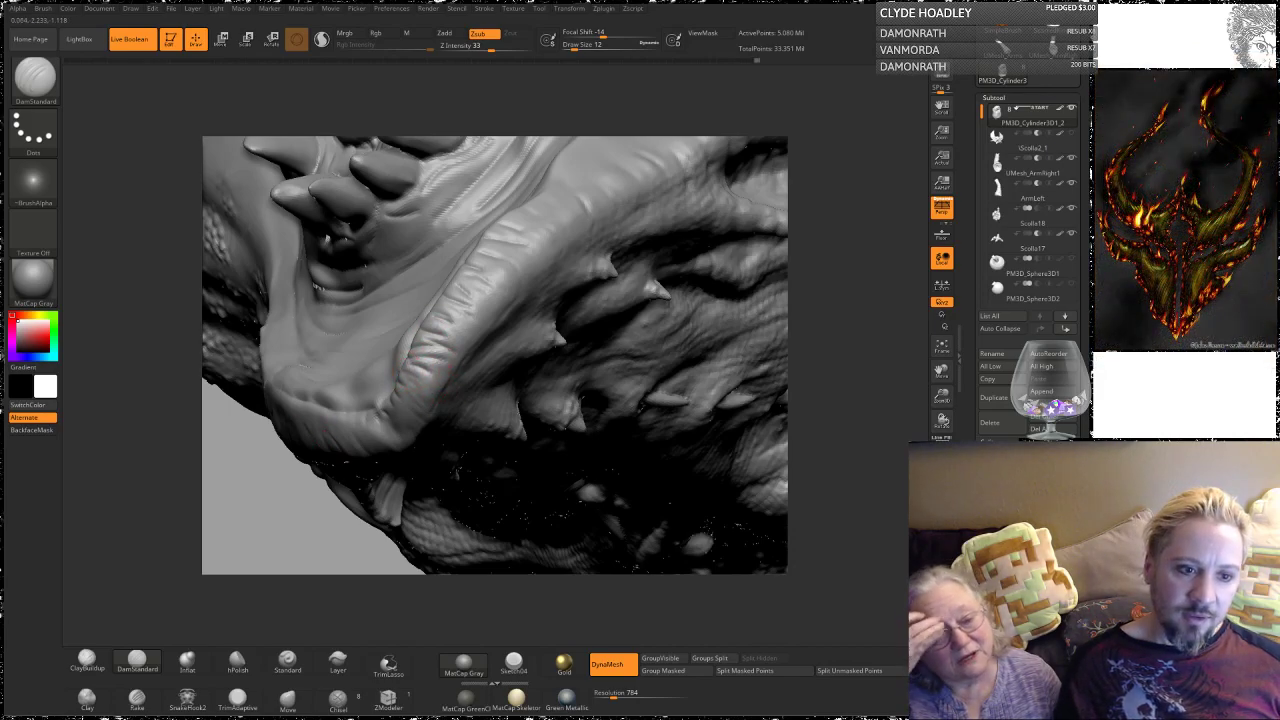
{"action": "left_click_drag", "start_coordinate": [877, 205], "coordinate": [660, 290]}
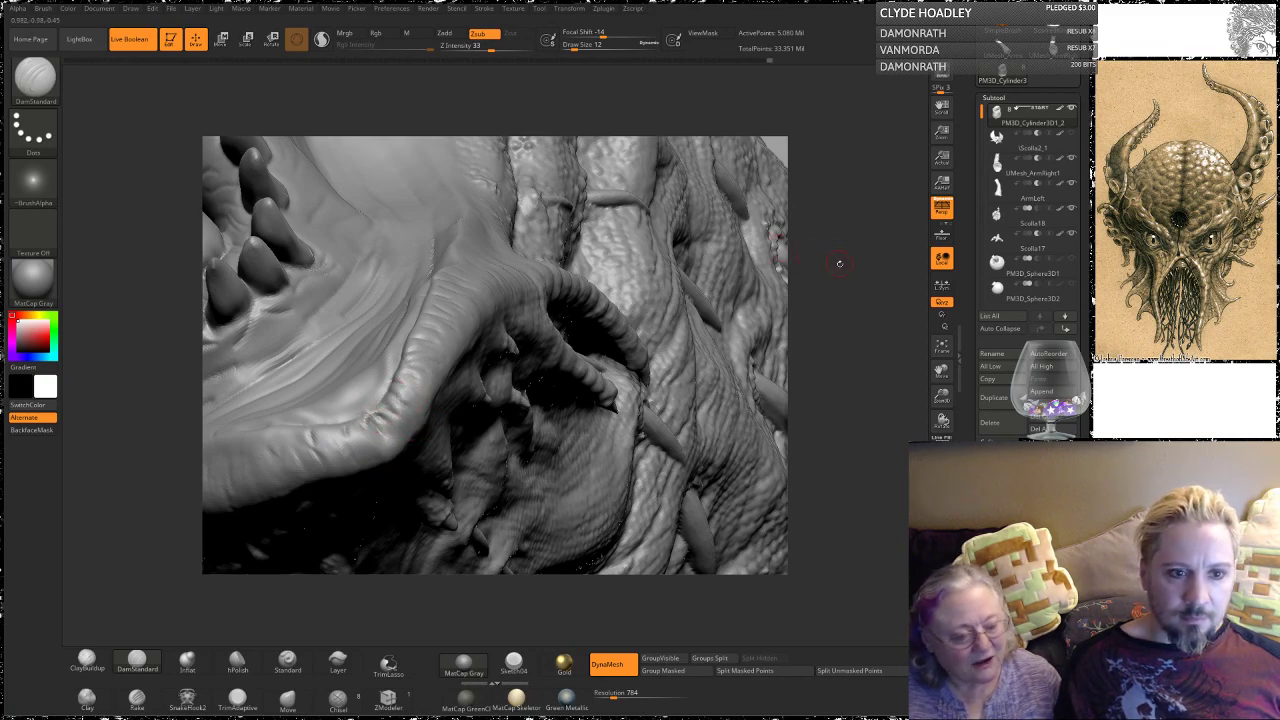
Step: Cut short vertical creases across the outer face of the front lip rim
{"action": "left_click_drag", "start_coordinate": [837, 263], "coordinate": [600, 310]}
{"action": "left_click_drag", "start_coordinate": [291, 447], "coordinate": [289, 435]}
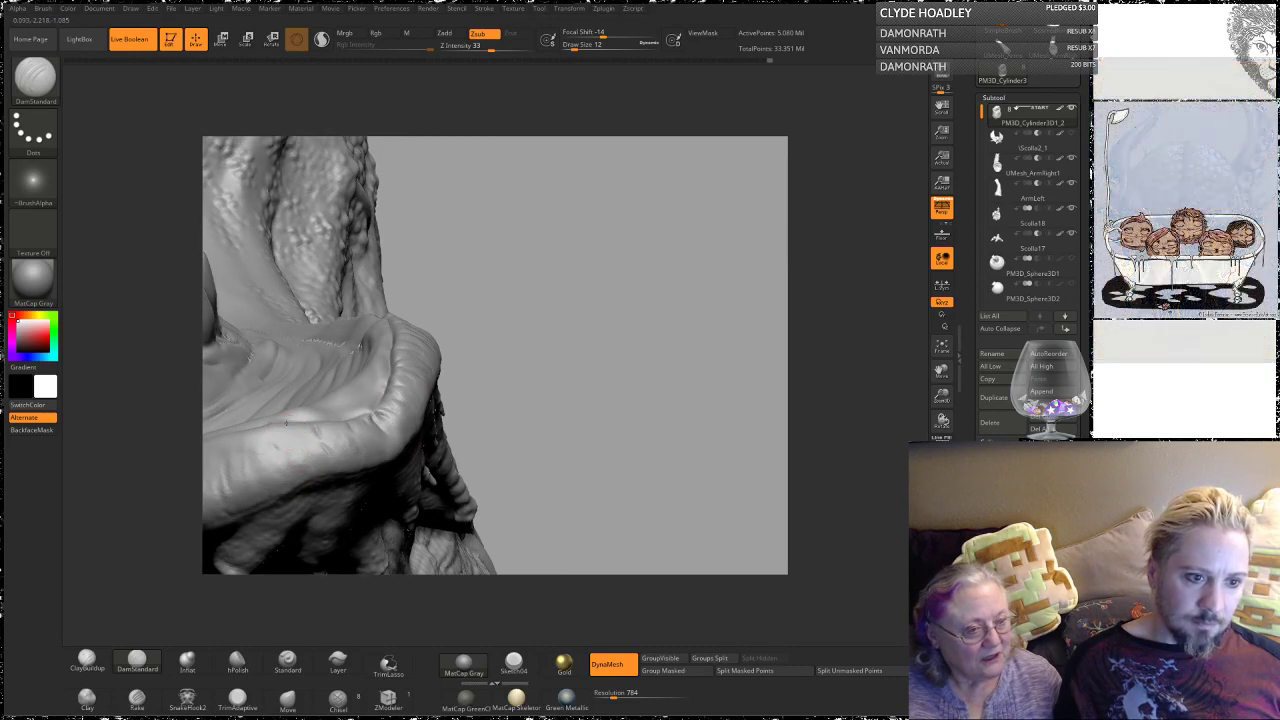
{"action": "mouse_move", "coordinate": [609, 231]}
{"action": "left_mouse_down", "text": "alt"}
{"action": "mouse_move", "coordinate": [731, 169]}
{"action": "mouse_move", "coordinate": [712, 164]}
{"action": "left_mouse_up", "text": "alt"}
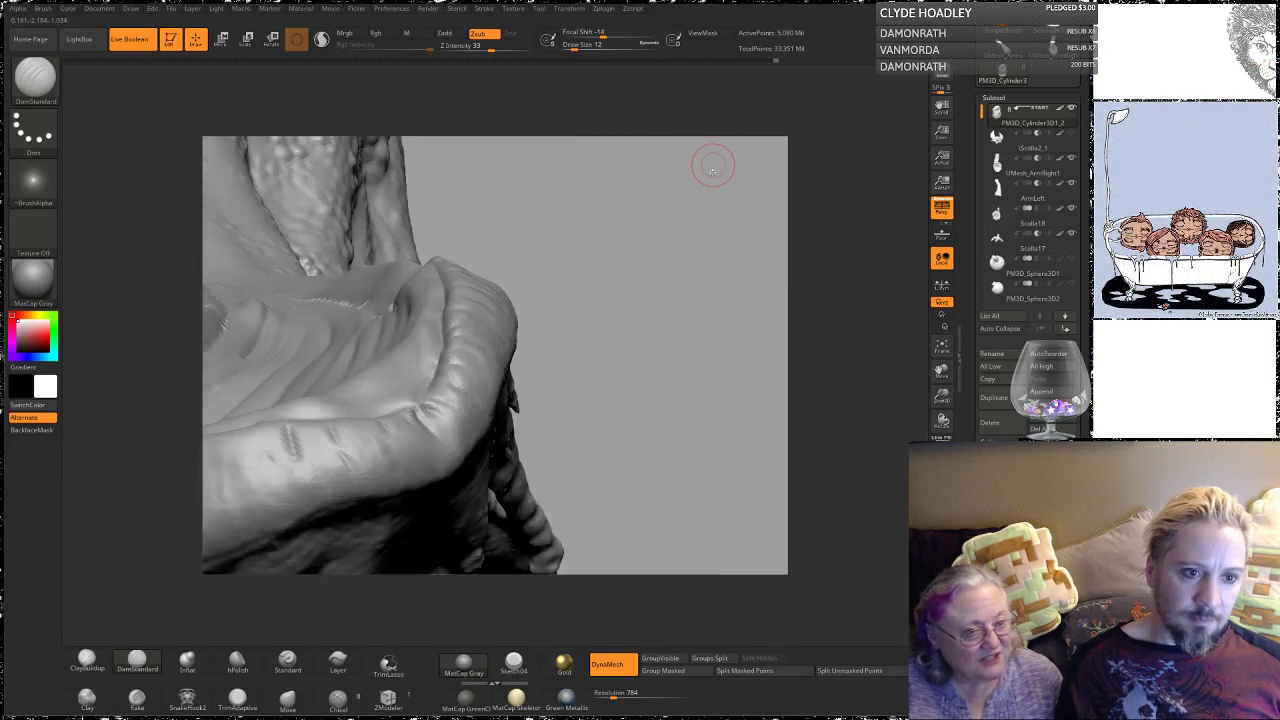
{"action": "mouse_move", "coordinate": [623, 268]}
{"action": "left_mouse_down"}
{"action": "mouse_move", "coordinate": [628, 343]}
{"action": "mouse_move", "coordinate": [514, 337]}
{"action": "mouse_move", "coordinate": [543, 214]}
{"action": "left_mouse_up"}
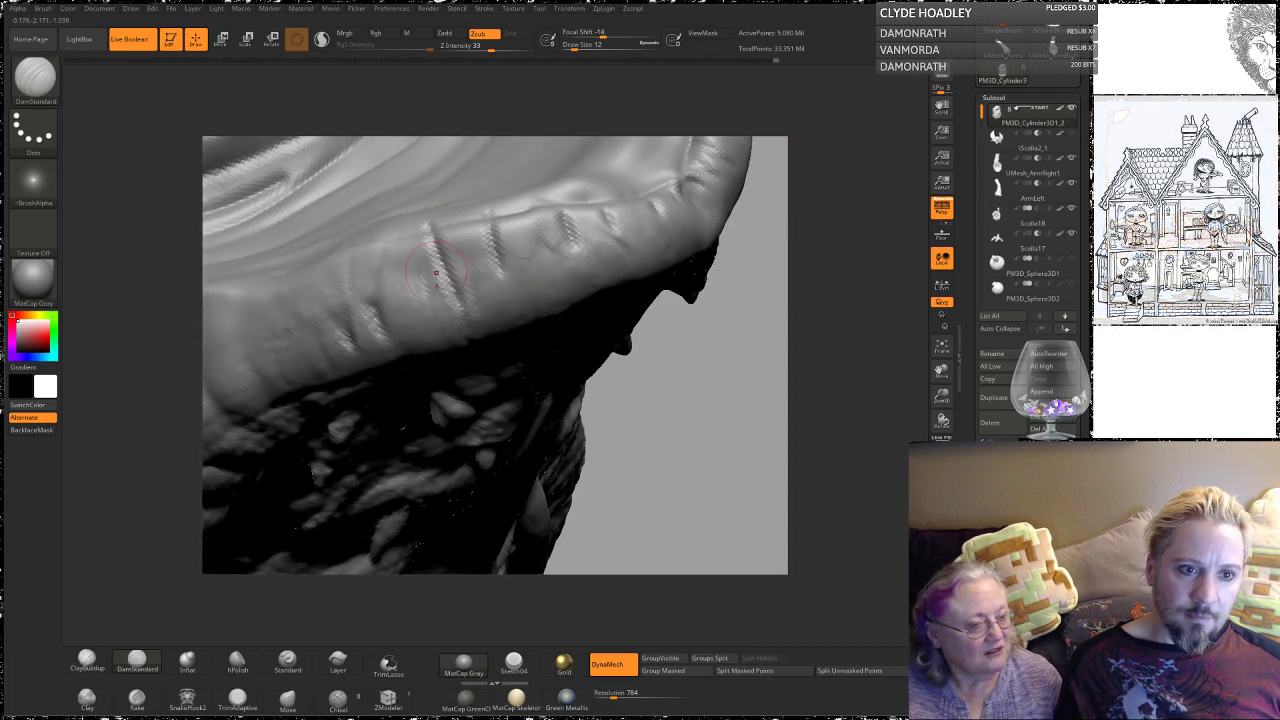
{"action": "left_click_drag", "start_coordinate": [438, 310], "coordinate": [416, 256]}
{"action": "left_click_drag", "start_coordinate": [541, 262], "coordinate": [526, 223]}
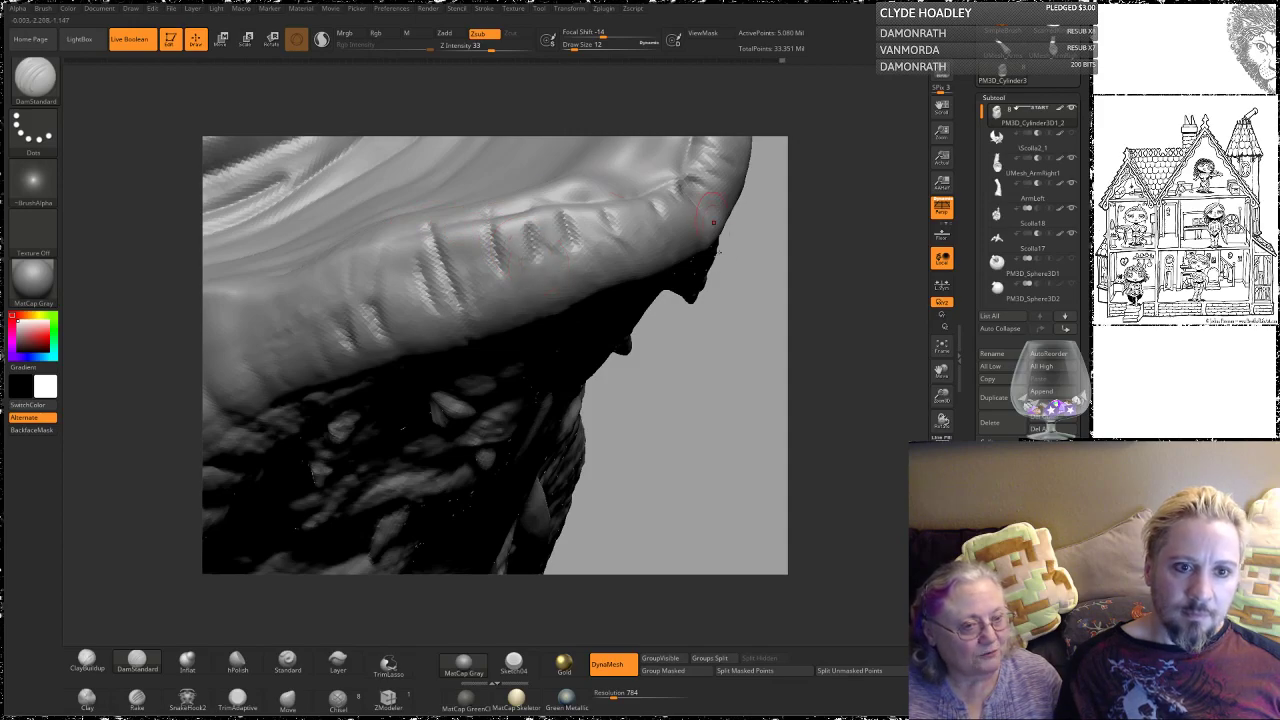
{"action": "left_click_drag", "start_coordinate": [730, 428], "coordinate": [313, 308]}
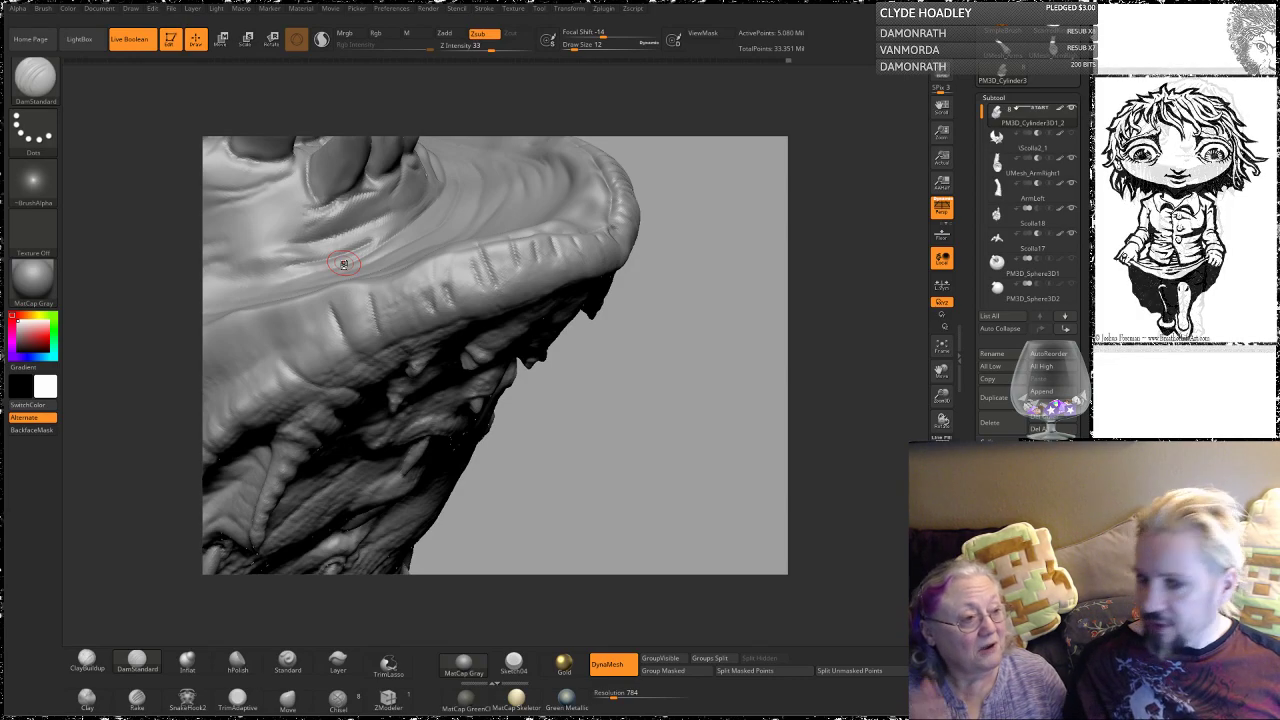
Step: Smooth the new creases along the front lip rim and its corner to soften their rough edges
{"action": "mouse_move", "coordinate": [377, 292]}
{"action": "left_mouse_down", "text": "shift"}
{"action": "mouse_move", "coordinate": [374, 320]}
{"action": "mouse_move", "coordinate": [360, 286]}
{"action": "mouse_move", "coordinate": [341, 335]}
{"action": "mouse_move", "coordinate": [368, 332]}
{"action": "left_mouse_up", "text": "shift"}
{"action": "mouse_move", "coordinate": [476, 262]}
{"action": "left_mouse_down", "text": "shift"}
{"action": "mouse_move", "coordinate": [493, 280]}
{"action": "mouse_move", "coordinate": [548, 243]}
{"action": "left_mouse_up", "text": "shift"}
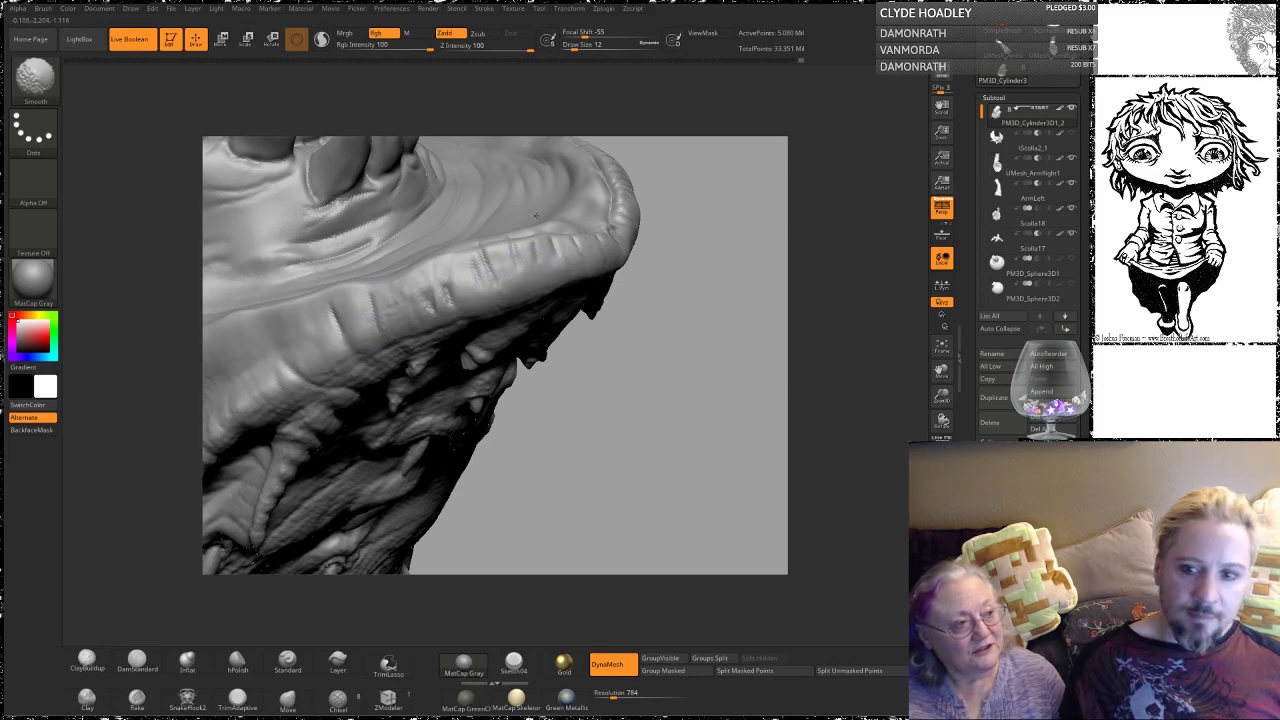
{"action": "left_click_drag", "start_coordinate": [720, 388], "coordinate": [668, 326]}
{"action": "left_click_drag", "start_coordinate": [616, 218], "coordinate": [624, 204], "text": "shift"}
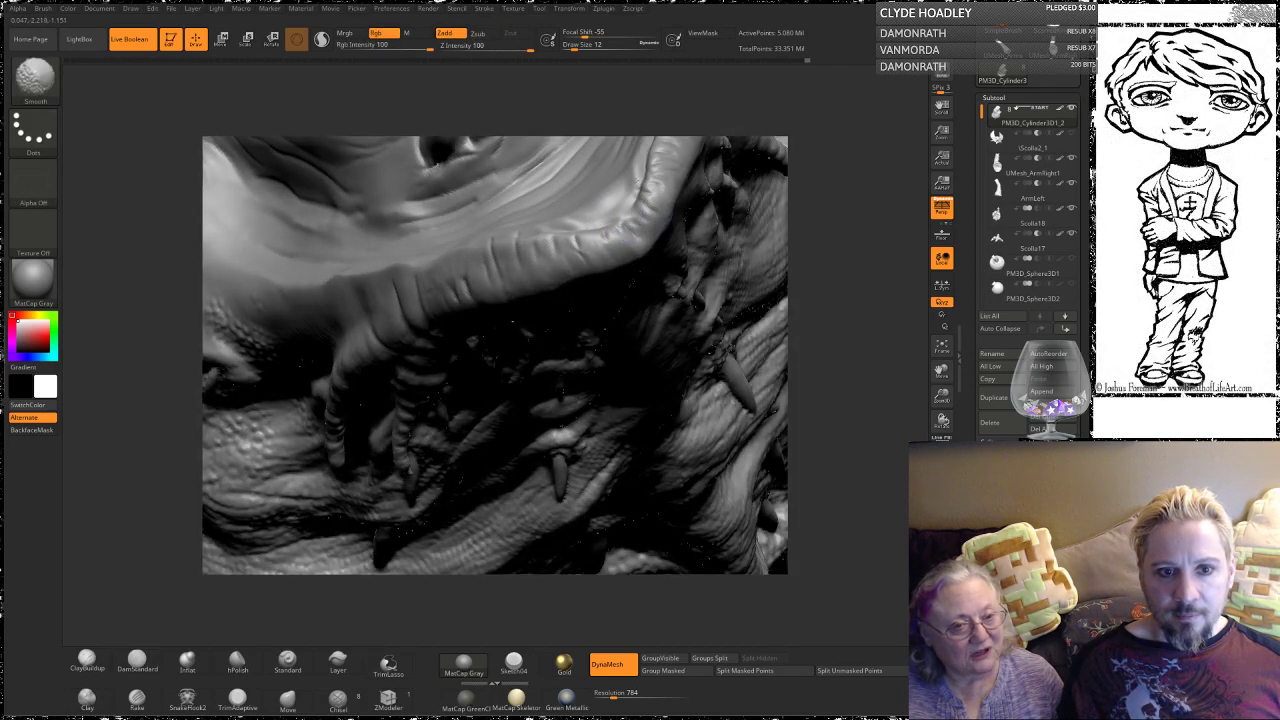
Step: Soften the side lip rim near the mouth corner and add more fine creases along its outer edge
{"action": "mouse_move", "coordinate": [854, 177]}
{"action": "left_mouse_down"}
{"action": "mouse_move", "coordinate": [852, 240]}
{"action": "mouse_move", "coordinate": [830, 282]}
{"action": "left_mouse_up"}
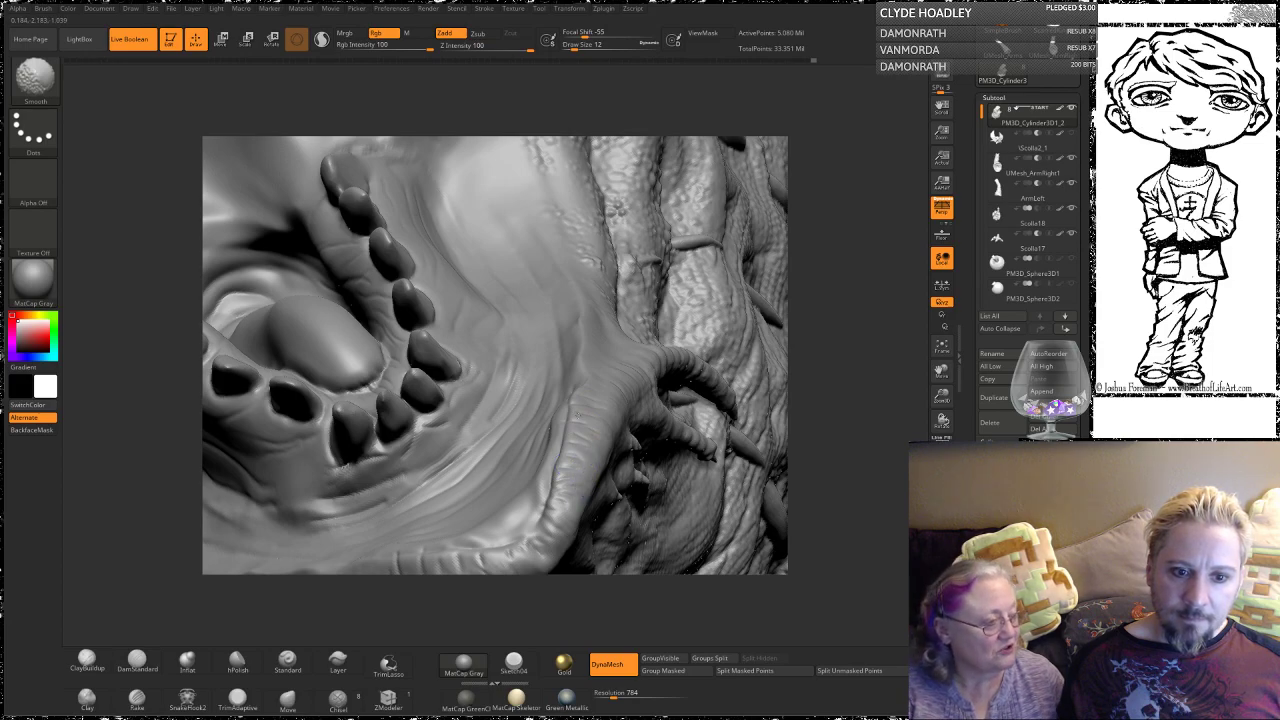
{"action": "left_click_drag", "start_coordinate": [812, 222], "coordinate": [730, 302]}
{"action": "left_click_drag", "start_coordinate": [605, 408], "coordinate": [619, 379], "text": "shift"}
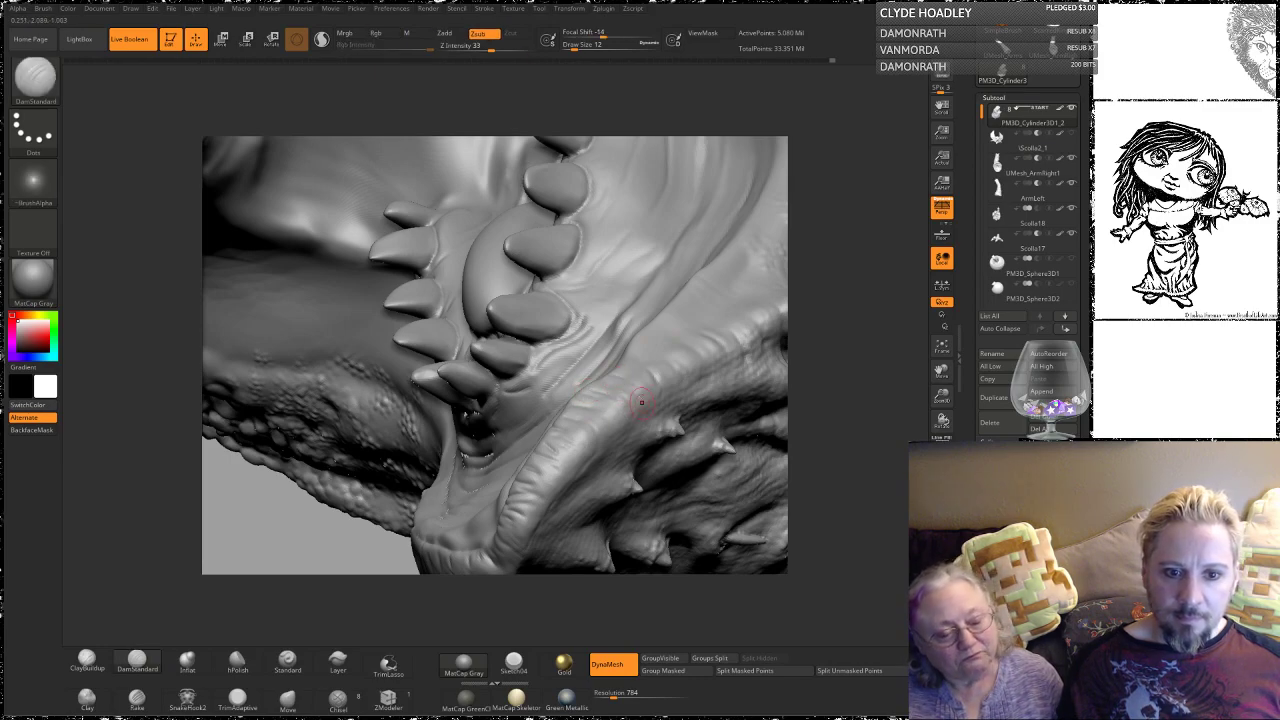
{"action": "left_click_drag", "start_coordinate": [846, 257], "coordinate": [581, 409]}
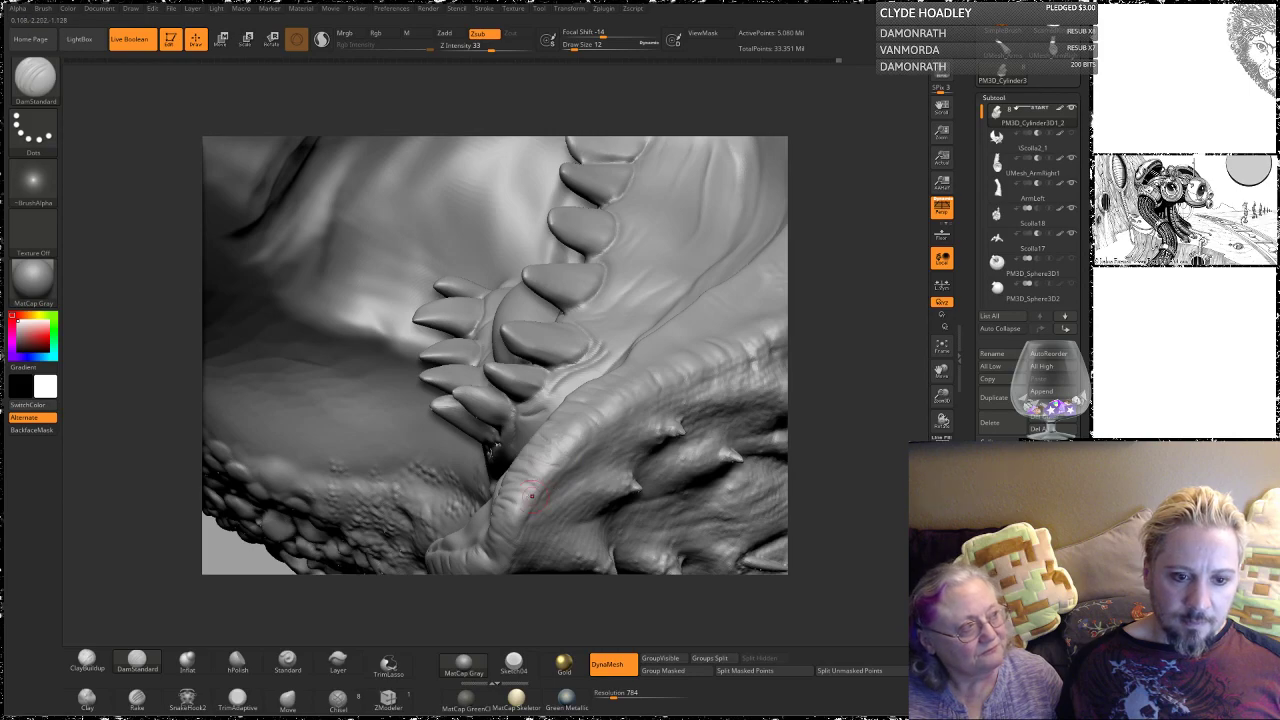
{"action": "left_click_drag", "start_coordinate": [863, 322], "coordinate": [507, 317]}
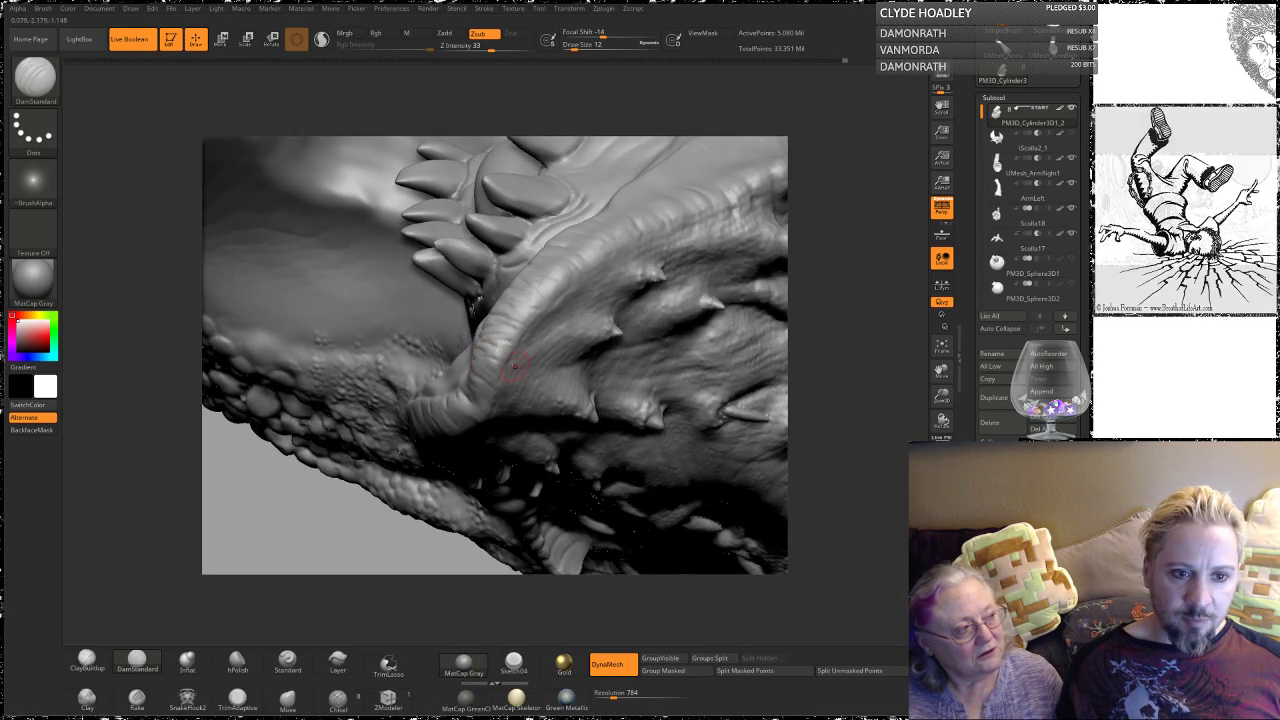
{"action": "left_click_drag", "start_coordinate": [864, 264], "coordinate": [460, 418]}
Step: Refine the creases where the front and side lip rims meet, and smooth that corner lightly
{"action": "mouse_move", "coordinate": [837, 292]}
{"action": "left_mouse_down"}
{"action": "mouse_move", "coordinate": [749, 354]}
{"action": "mouse_move", "coordinate": [681, 341]}
{"action": "left_mouse_up"}
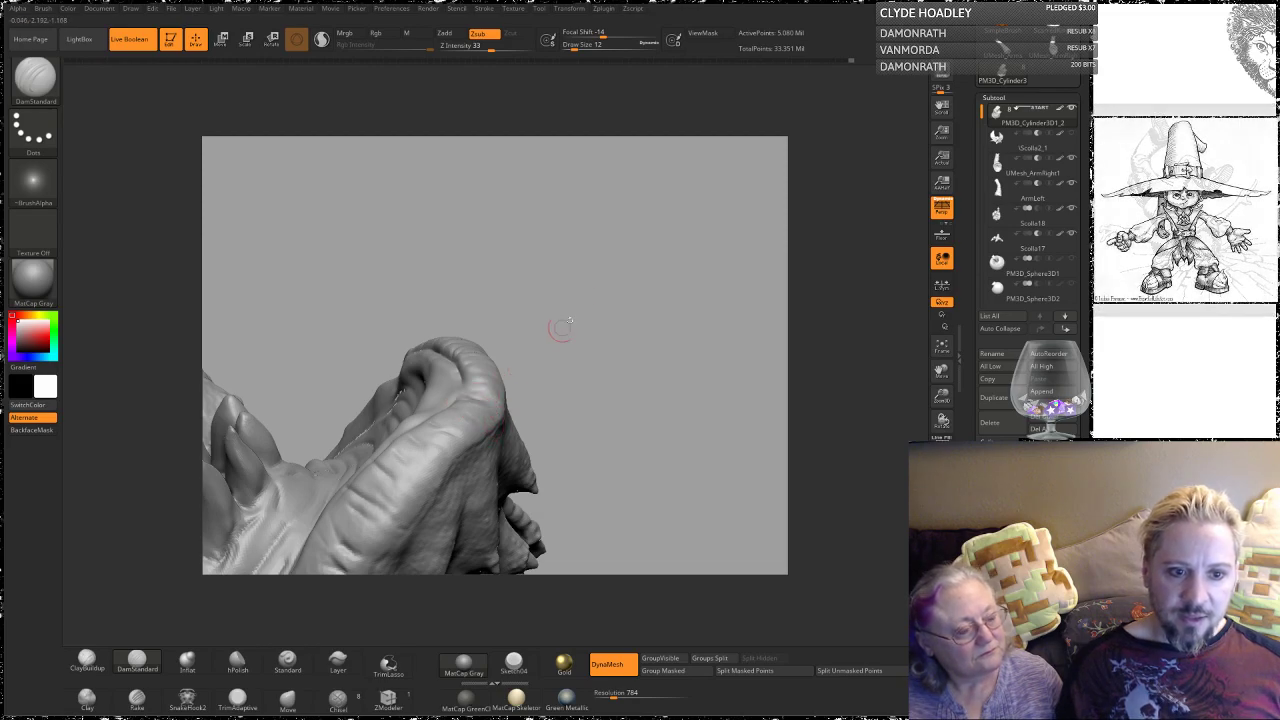
{"action": "mouse_move", "coordinate": [560, 329]}
{"action": "left_mouse_down"}
{"action": "mouse_move", "coordinate": [580, 306]}
{"action": "mouse_move", "coordinate": [476, 365]}
{"action": "left_mouse_up"}
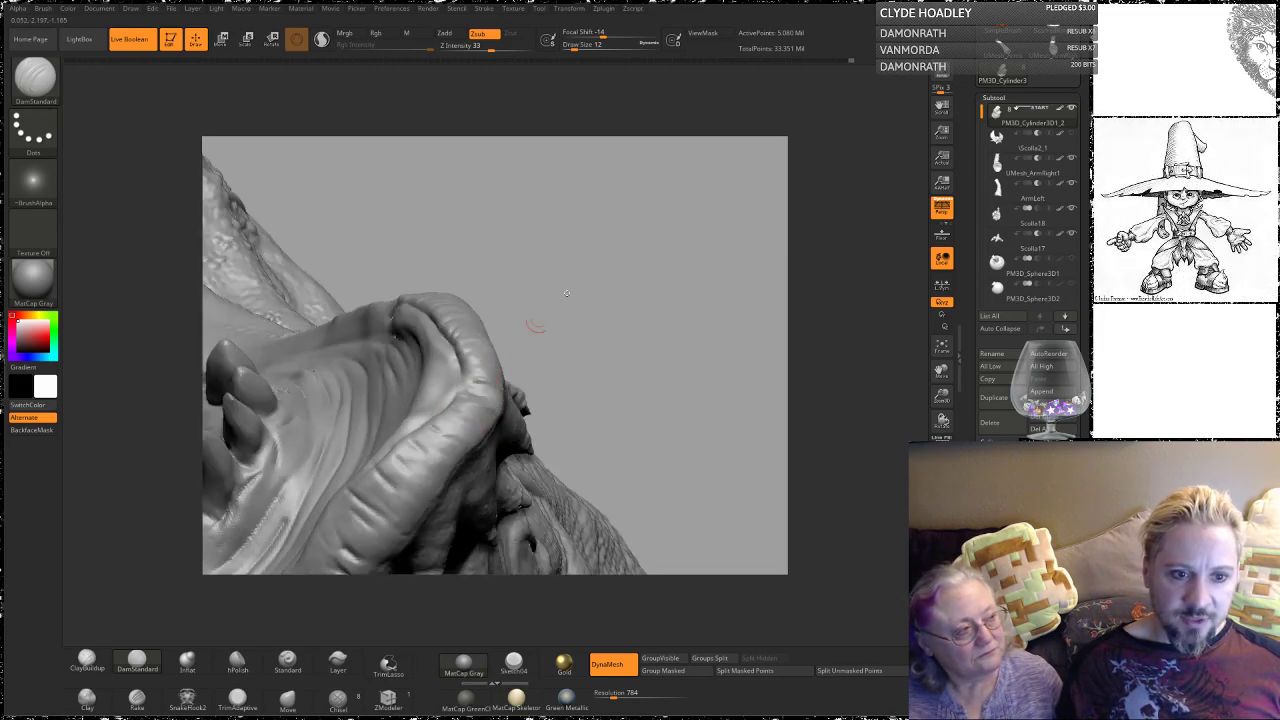
{"action": "left_click_drag", "start_coordinate": [626, 248], "coordinate": [514, 338]}
{"action": "mouse_move", "coordinate": [482, 384]}
{"action": "left_mouse_down", "text": "shift"}
{"action": "mouse_move", "coordinate": [475, 402]}
{"action": "mouse_move", "coordinate": [488, 400]}
{"action": "mouse_move", "coordinate": [471, 400]}
{"action": "mouse_move", "coordinate": [481, 394]}
{"action": "left_mouse_up", "text": "shift"}
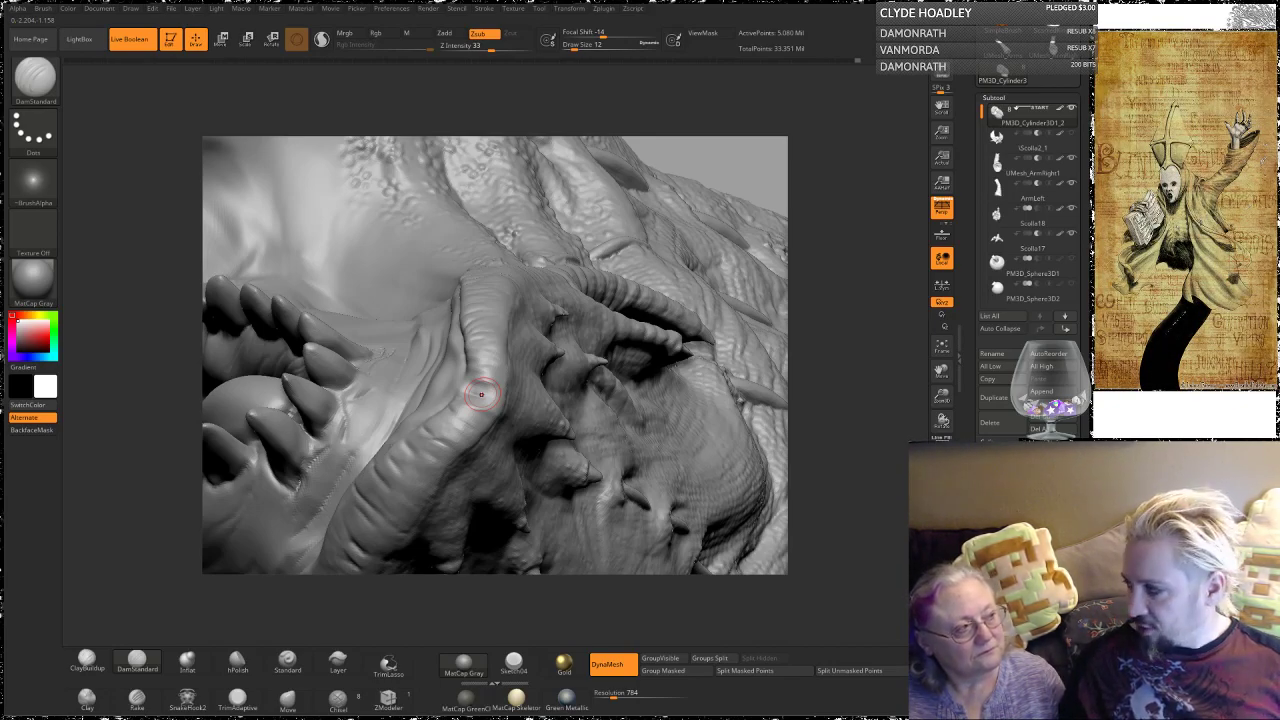
Step: Save the project and examine the creased lip, teeth and open mouth from several angles
{"action": "left_click_drag", "start_coordinate": [849, 313], "coordinate": [712, 316]}
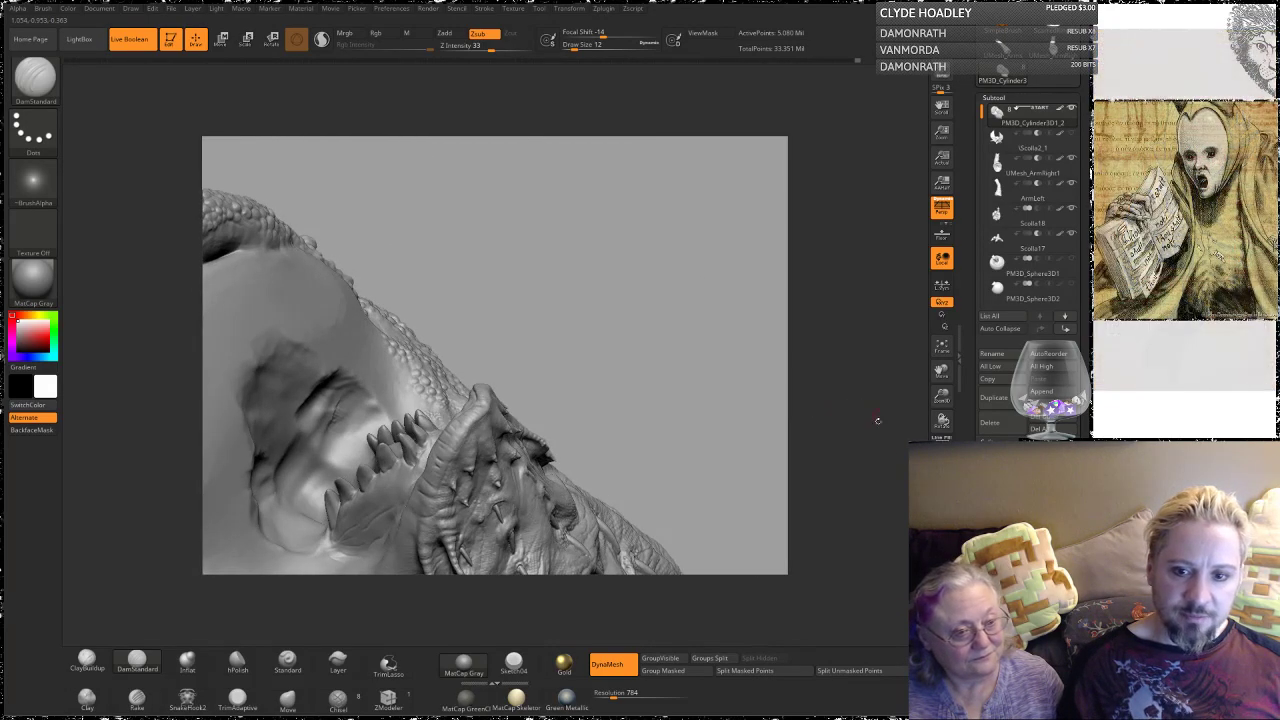
{"action": "key", "text": "ctrl+s"}
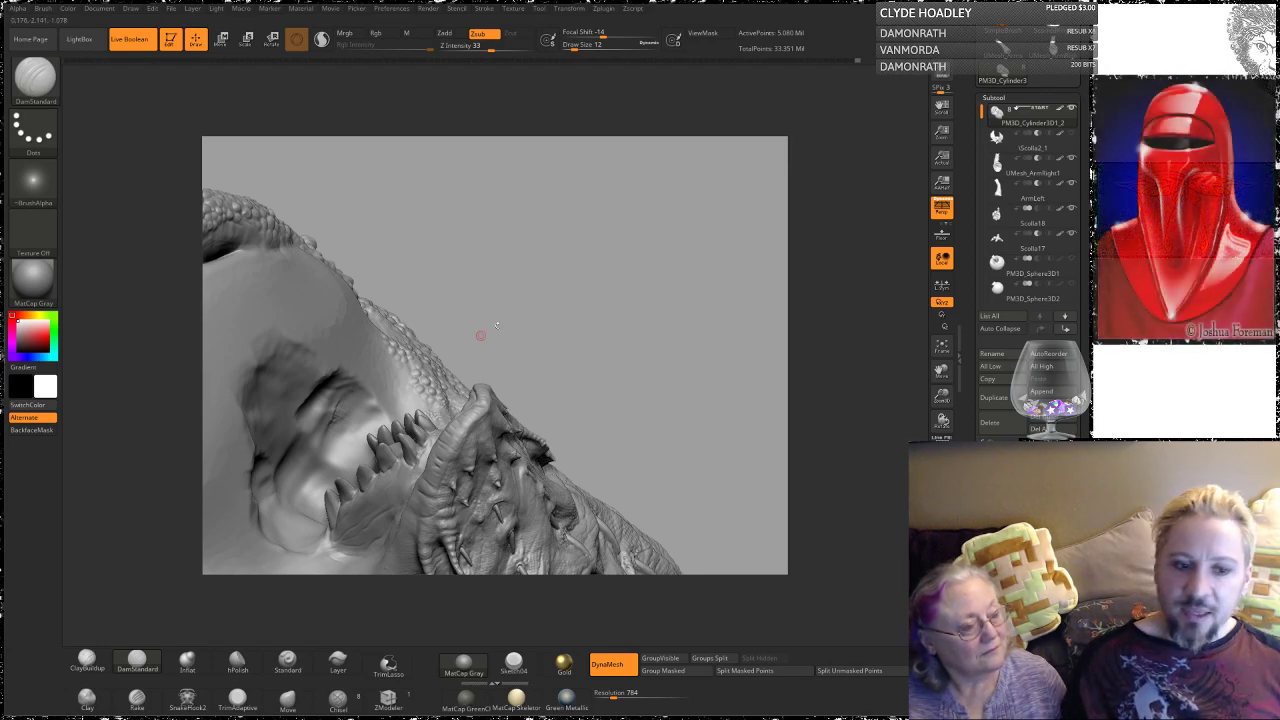
{"action": "mouse_move", "coordinate": [532, 275]}
{"action": "left_mouse_down"}
{"action": "mouse_move", "coordinate": [560, 300]}
{"action": "mouse_move", "coordinate": [562, 352]}
{"action": "mouse_move", "coordinate": [567, 323]}
{"action": "left_mouse_up"}
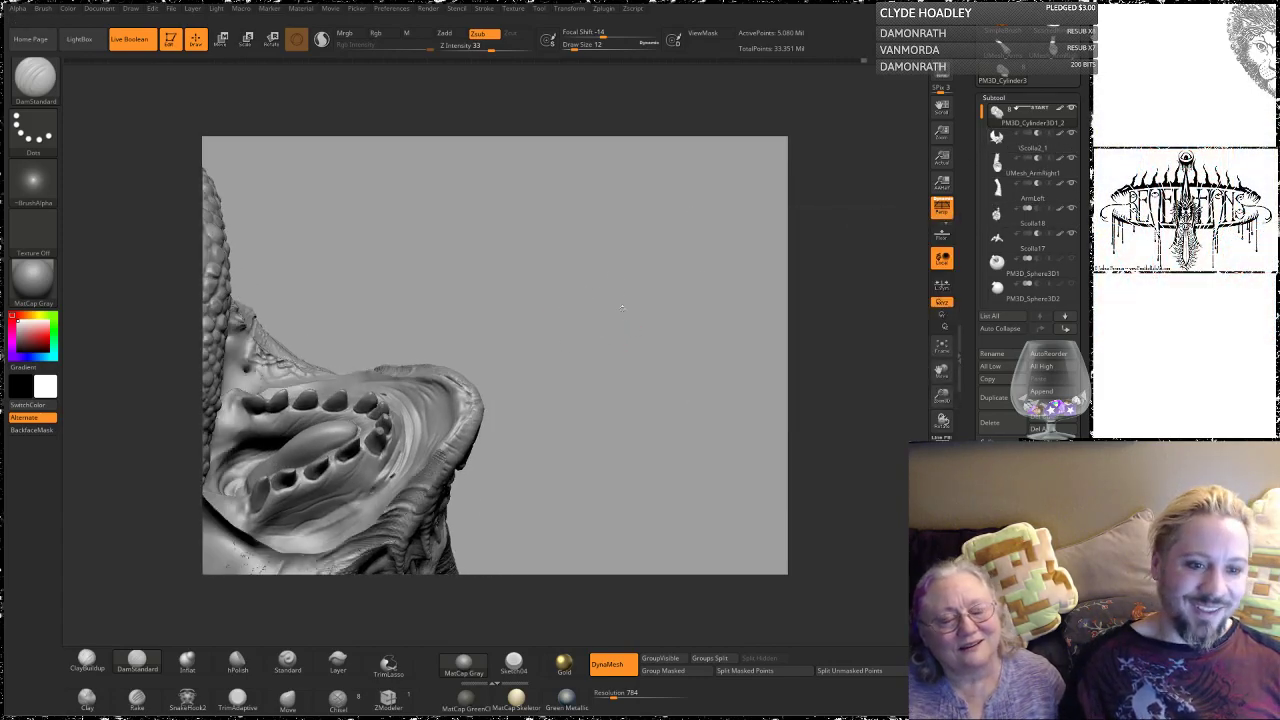
{"action": "left_click_drag", "start_coordinate": [628, 328], "coordinate": [603, 323]}
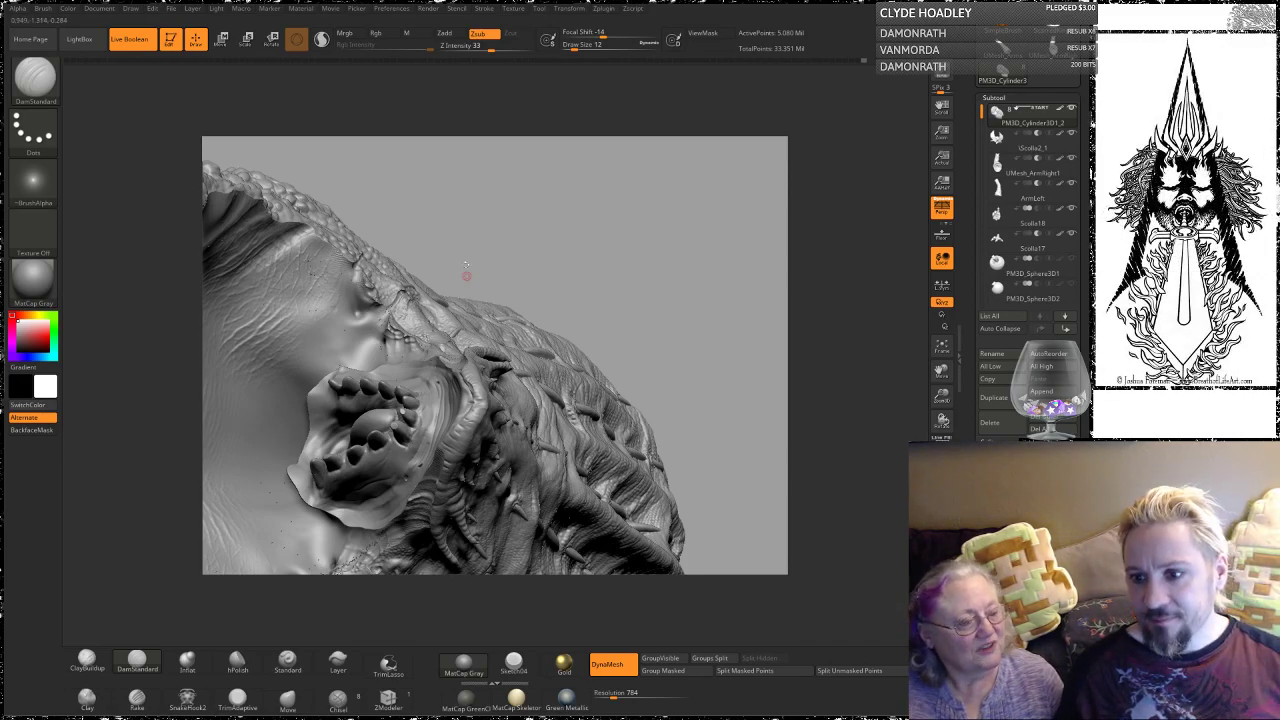
{"action": "mouse_move", "coordinate": [549, 247]}
{"action": "left_mouse_down"}
{"action": "mouse_move", "coordinate": [630, 170]}
{"action": "mouse_move", "coordinate": [703, 155]}
{"action": "mouse_move", "coordinate": [702, 167]}
{"action": "mouse_move", "coordinate": [699, 138]}
{"action": "mouse_move", "coordinate": [679, 135]}
{"action": "mouse_move", "coordinate": [694, 197]}
{"action": "mouse_move", "coordinate": [657, 180]}
{"action": "mouse_move", "coordinate": [688, 220]}
{"action": "mouse_move", "coordinate": [617, 197]}
{"action": "mouse_move", "coordinate": [620, 213]}
{"action": "mouse_move", "coordinate": [677, 206]}
{"action": "mouse_move", "coordinate": [771, 126]}
{"action": "mouse_move", "coordinate": [749, 161]}
{"action": "left_mouse_up"}
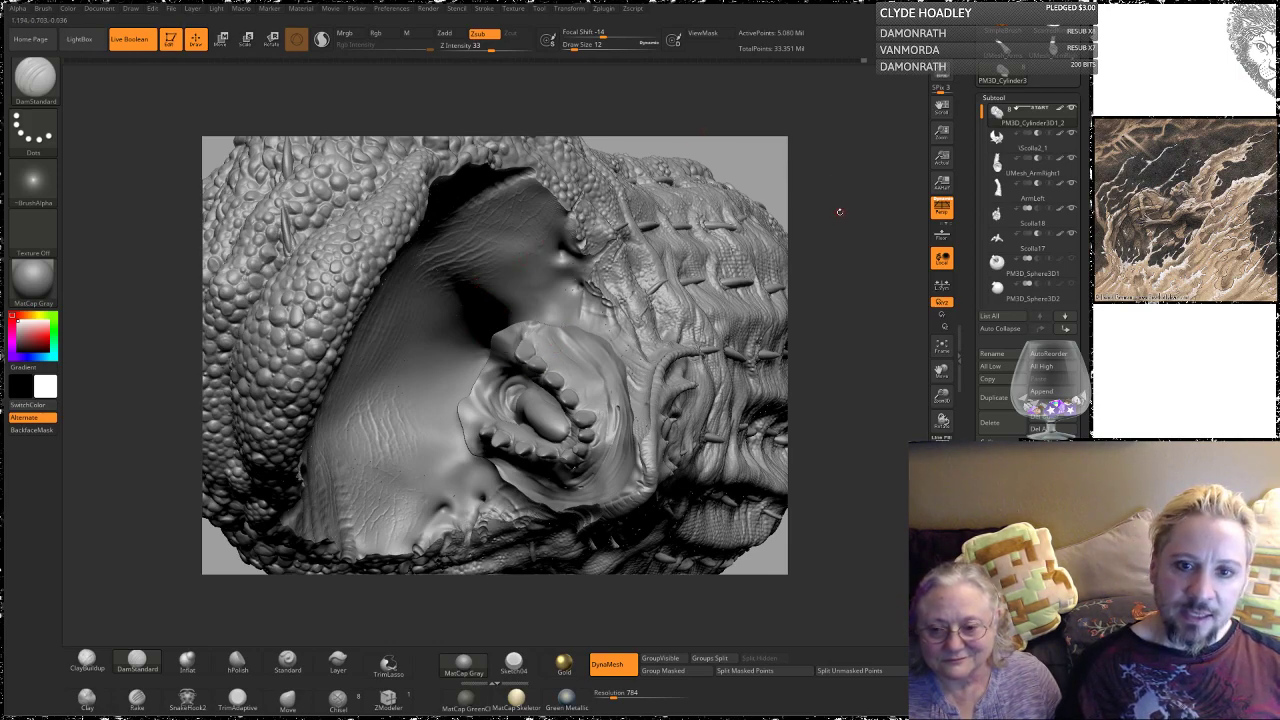
{"action": "left_click_drag", "start_coordinate": [857, 198], "coordinate": [667, 320]}
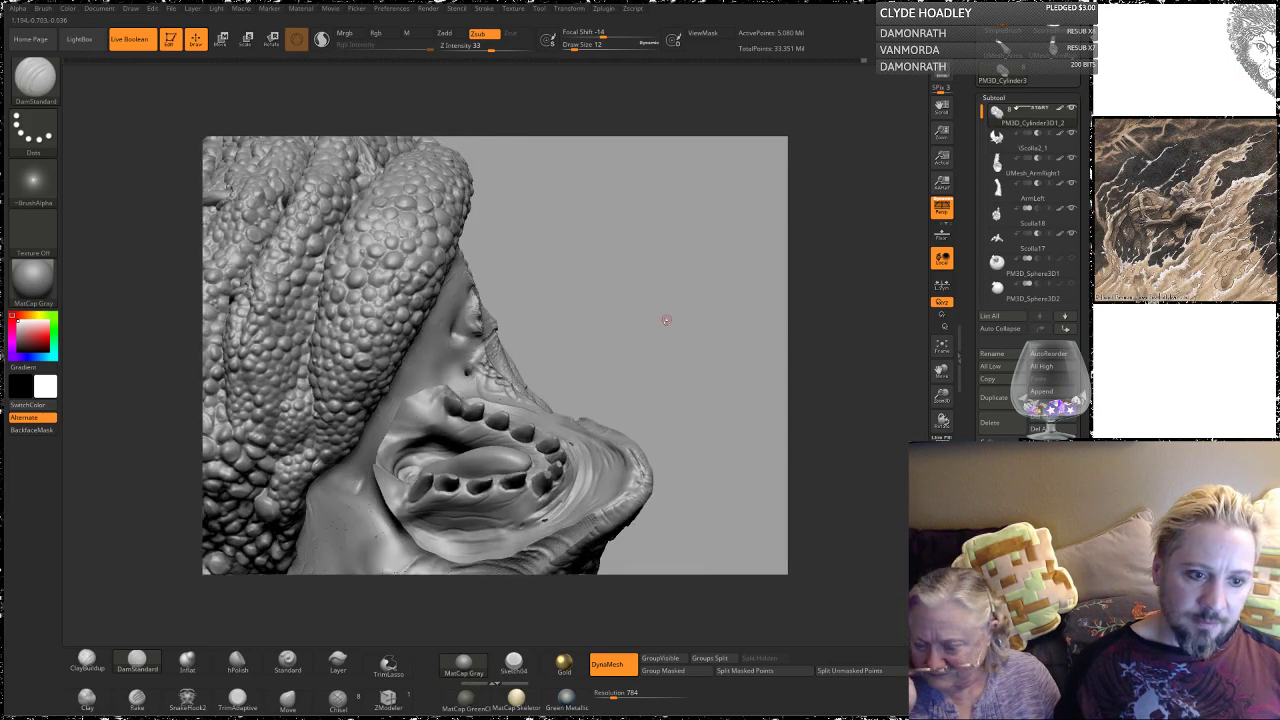
{"action": "mouse_move", "coordinate": [678, 235]}
{"action": "left_mouse_down"}
{"action": "mouse_move", "coordinate": [726, 205]}
{"action": "mouse_move", "coordinate": [705, 228]}
{"action": "left_mouse_up"}
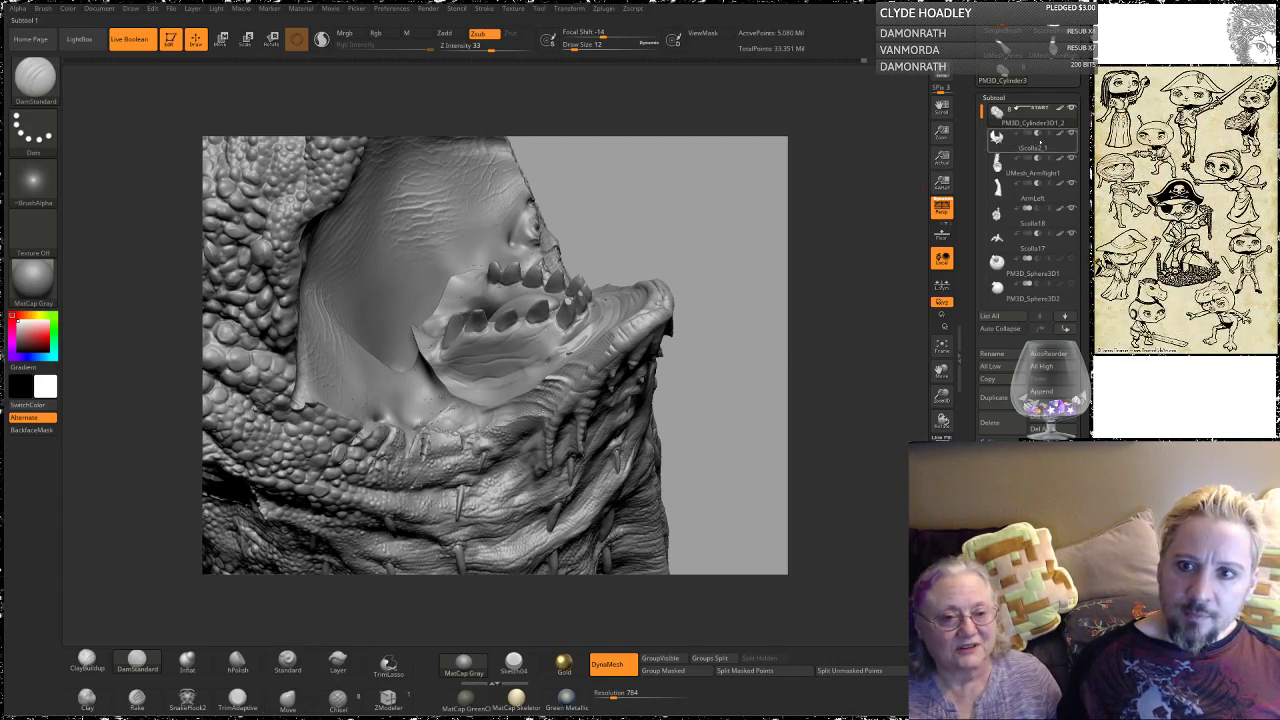
Step: Select the upper head subtool Scolla2_1 and isolate it by hiding the other subtools
{"action": "left_click", "coordinate": [1015, 144]}
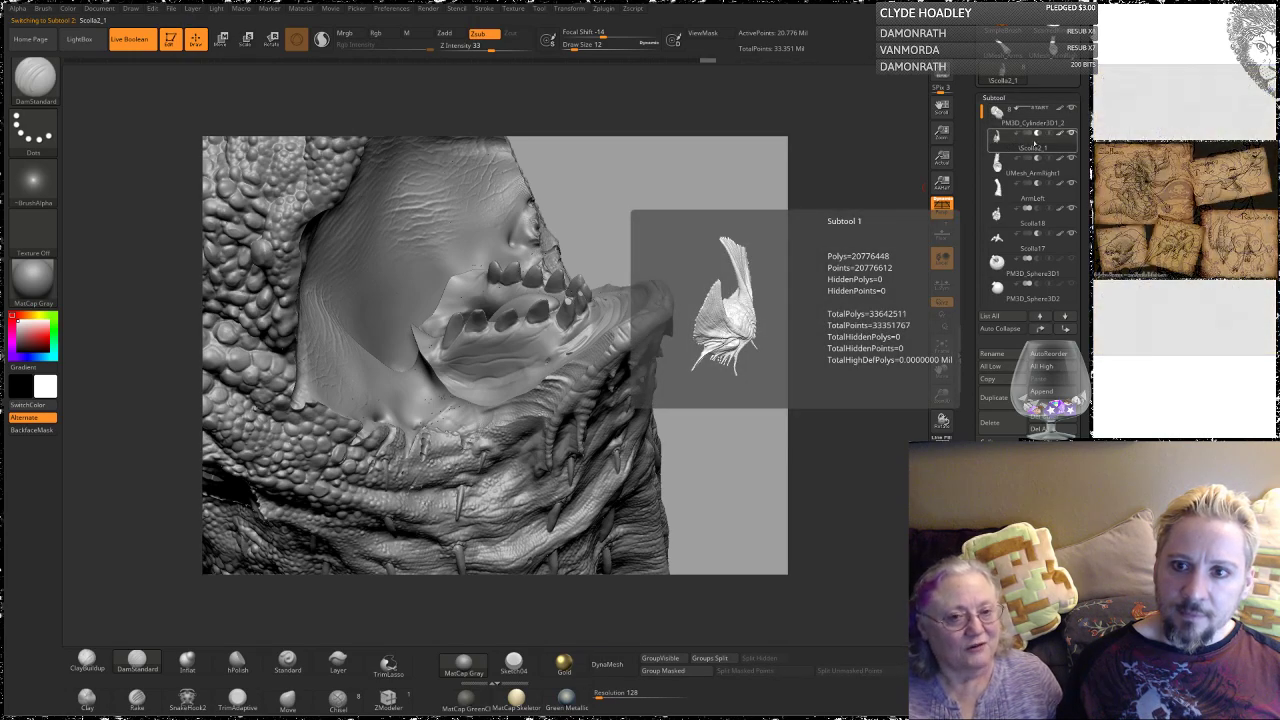
{"action": "key", "text": "shift"}
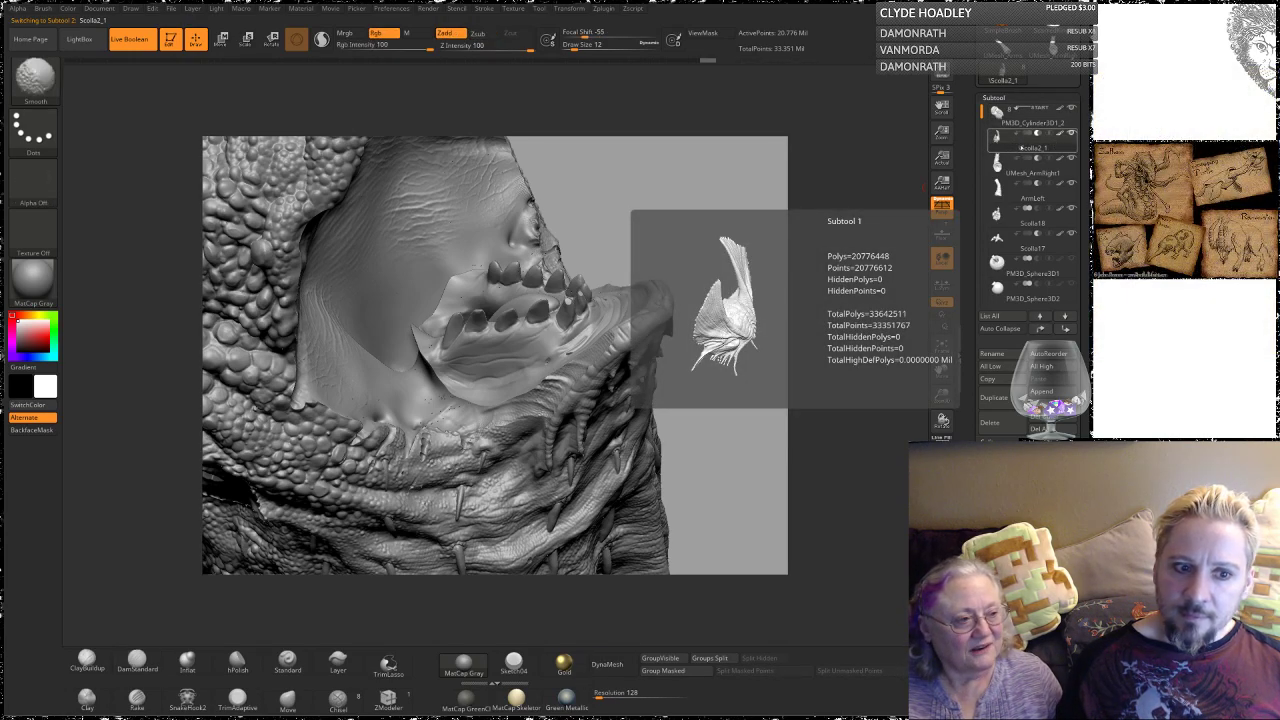
{"action": "left_click", "coordinate": [1071, 133], "text": "shift"}
{"action": "mouse_move", "coordinate": [732, 423]}
{"action": "left_mouse_down"}
{"action": "mouse_move", "coordinate": [721, 414]}
{"action": "mouse_move", "coordinate": [735, 330]}
{"action": "mouse_move", "coordinate": [716, 286]}
{"action": "mouse_move", "coordinate": [712, 324]}
{"action": "left_mouse_up"}
Step: Set the Move brush to size 140 and lower the upper head Scolla2_1 by four subdivision levels to 81,172 points
{"action": "left_click", "coordinate": [287, 697]}
{"action": "key", "text": "space"}
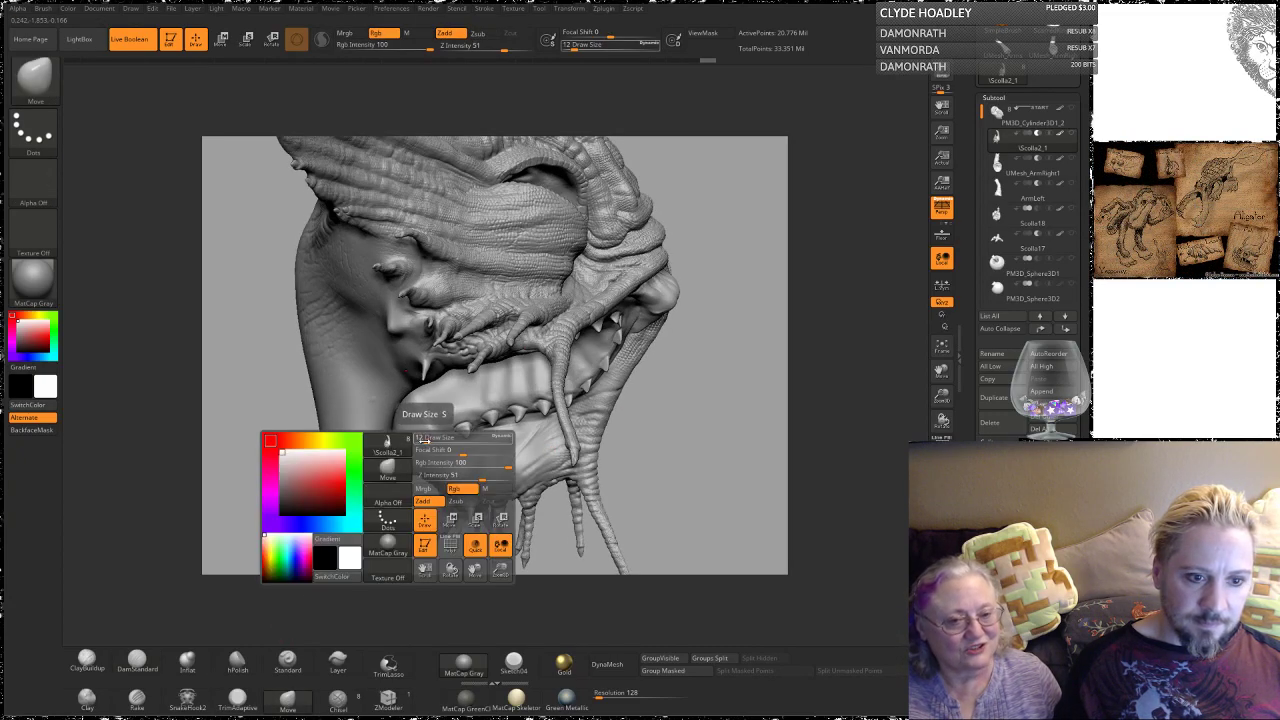
{"action": "left_click_drag", "start_coordinate": [425, 440], "coordinate": [452, 440]}
{"action": "left_click_drag", "start_coordinate": [705, 415], "coordinate": [715, 316], "text": "alt"}
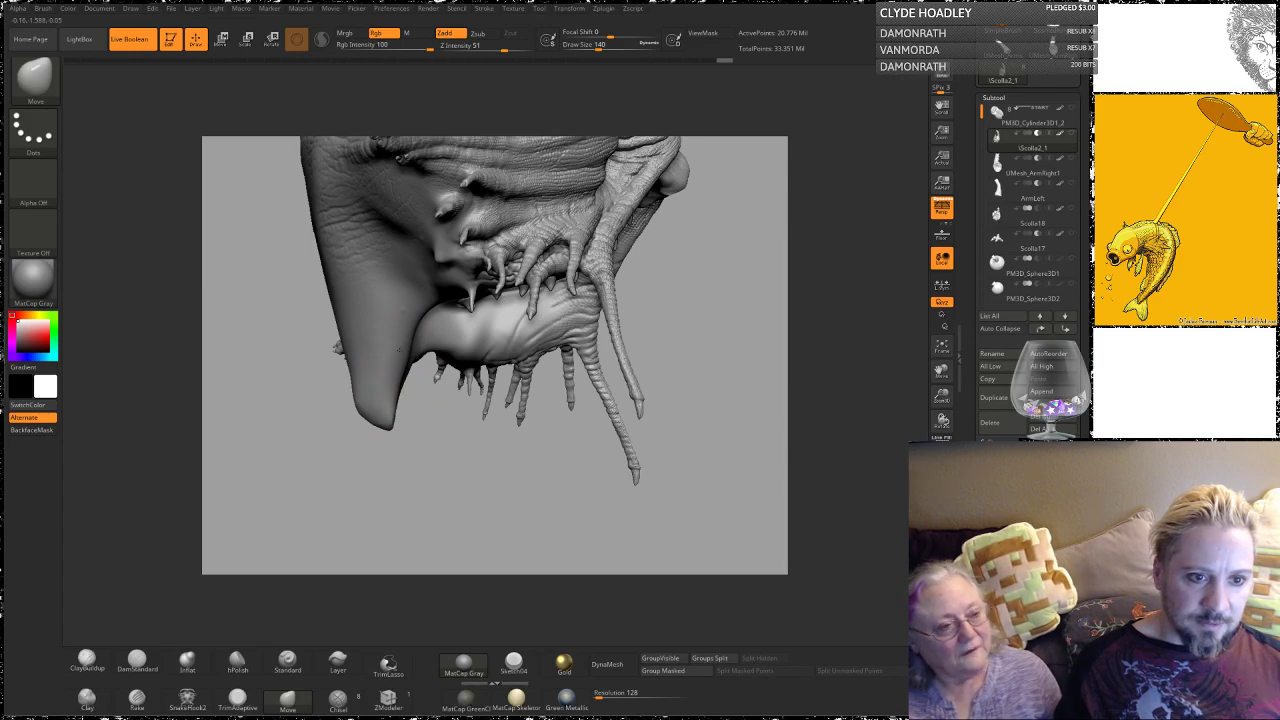
{"action": "left_click_drag", "start_coordinate": [397, 349], "coordinate": [405, 360]}
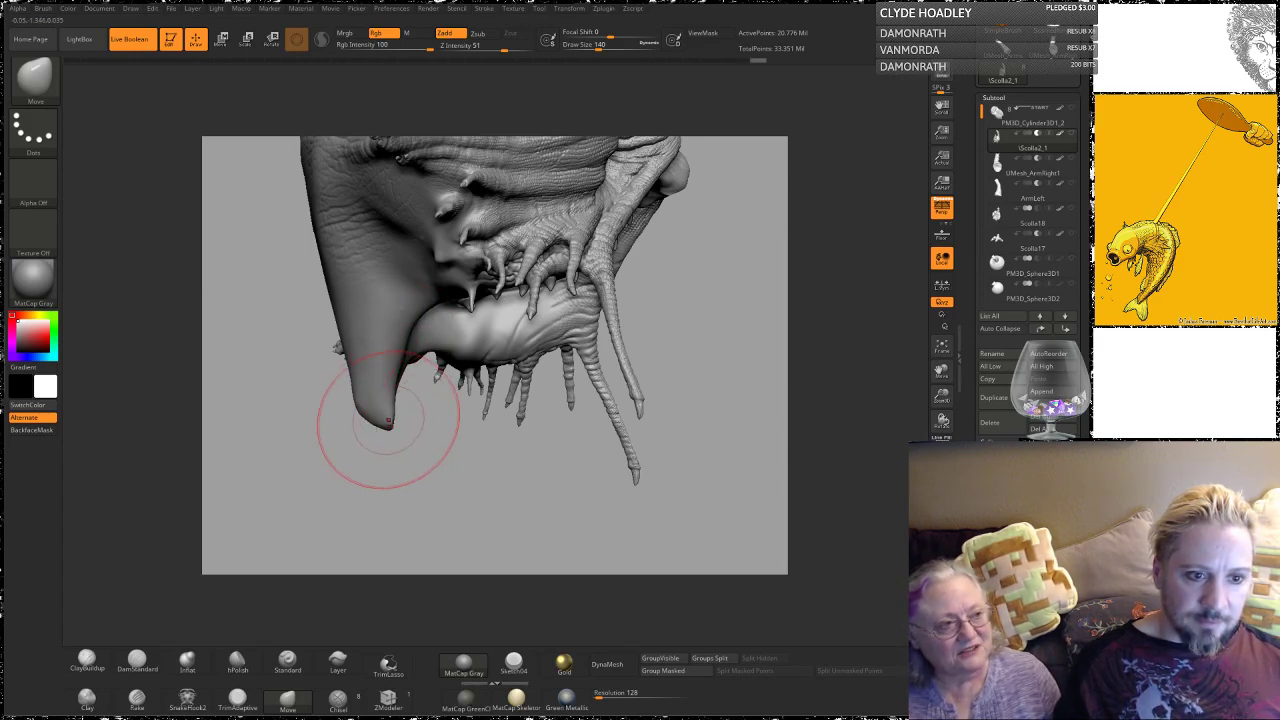
{"action": "left_click_drag", "start_coordinate": [371, 457], "coordinate": [357, 400]}
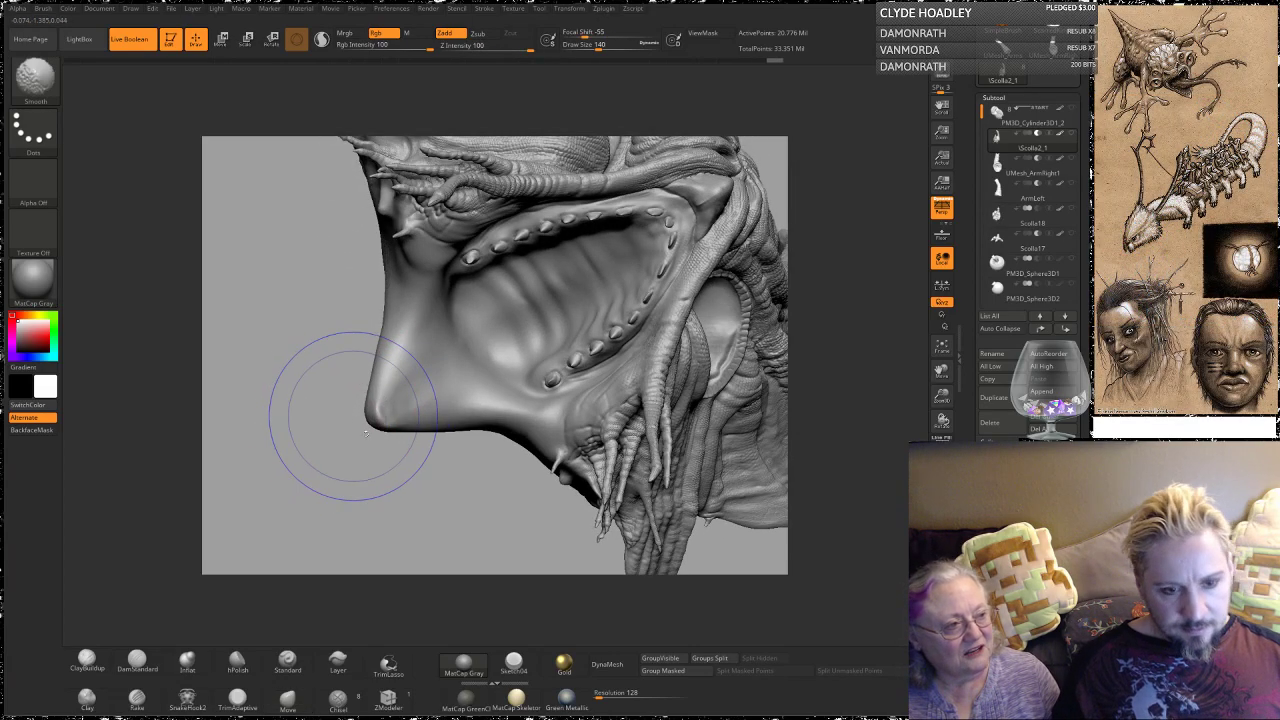
{"action": "key", "text": "shift+d"}
{"action": "key", "text": "shift+d"}
{"action": "key", "text": "shift+d"}
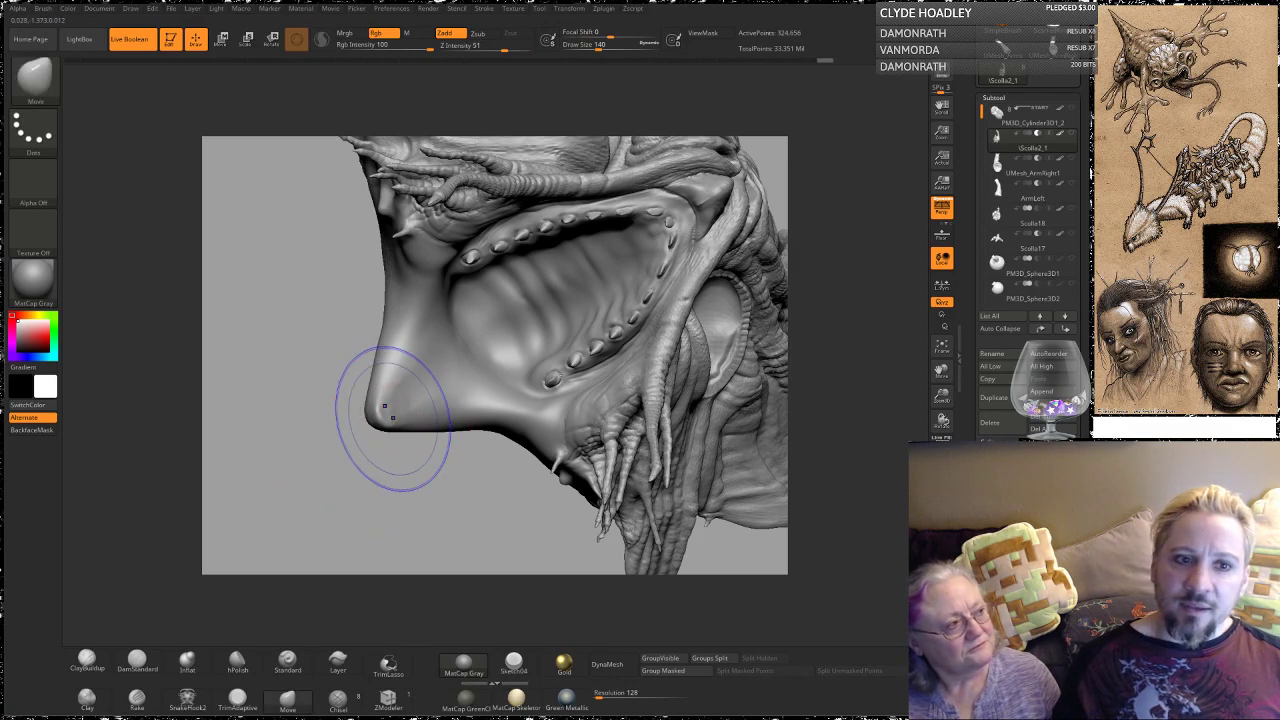
{"action": "key", "text": "shift+d"}
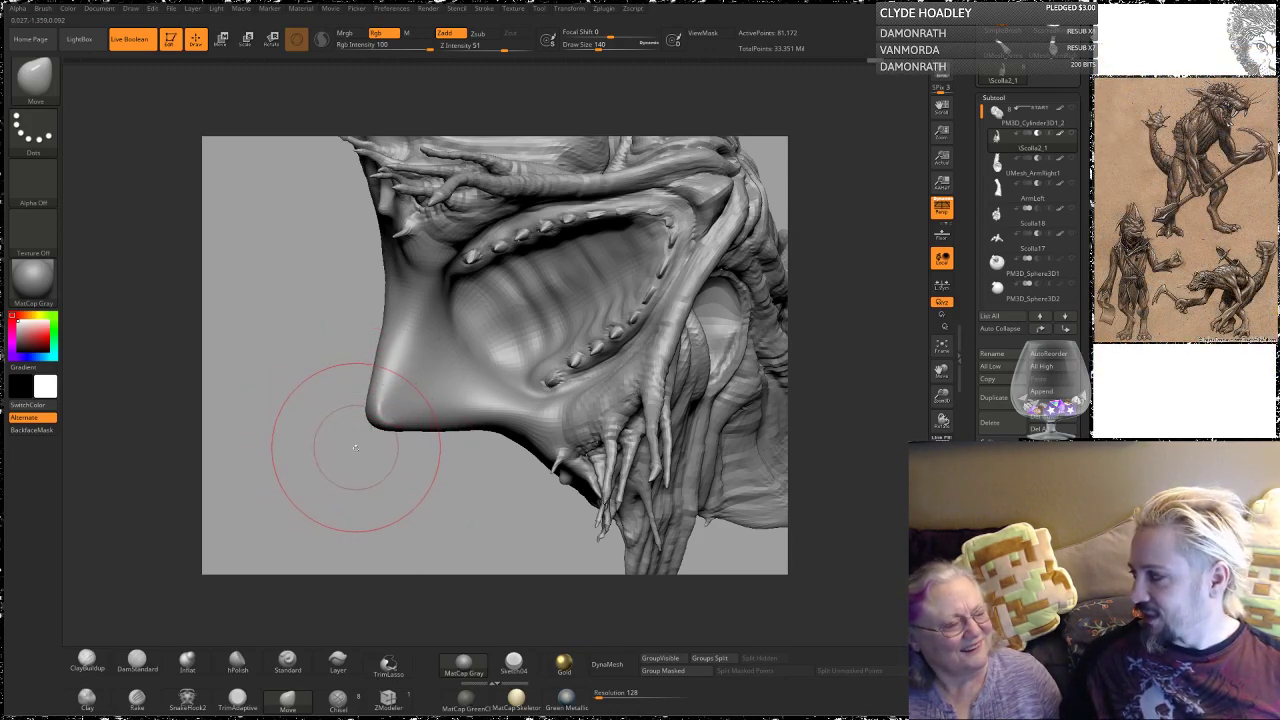
Step: Shorten and round the tip of the pointed lobe beneath the upper head with Move and Smooth strokes
{"action": "mouse_move", "coordinate": [314, 457]}
{"action": "left_mouse_down"}
{"action": "mouse_move", "coordinate": [341, 476]}
{"action": "mouse_move", "coordinate": [380, 400]}
{"action": "left_mouse_up"}
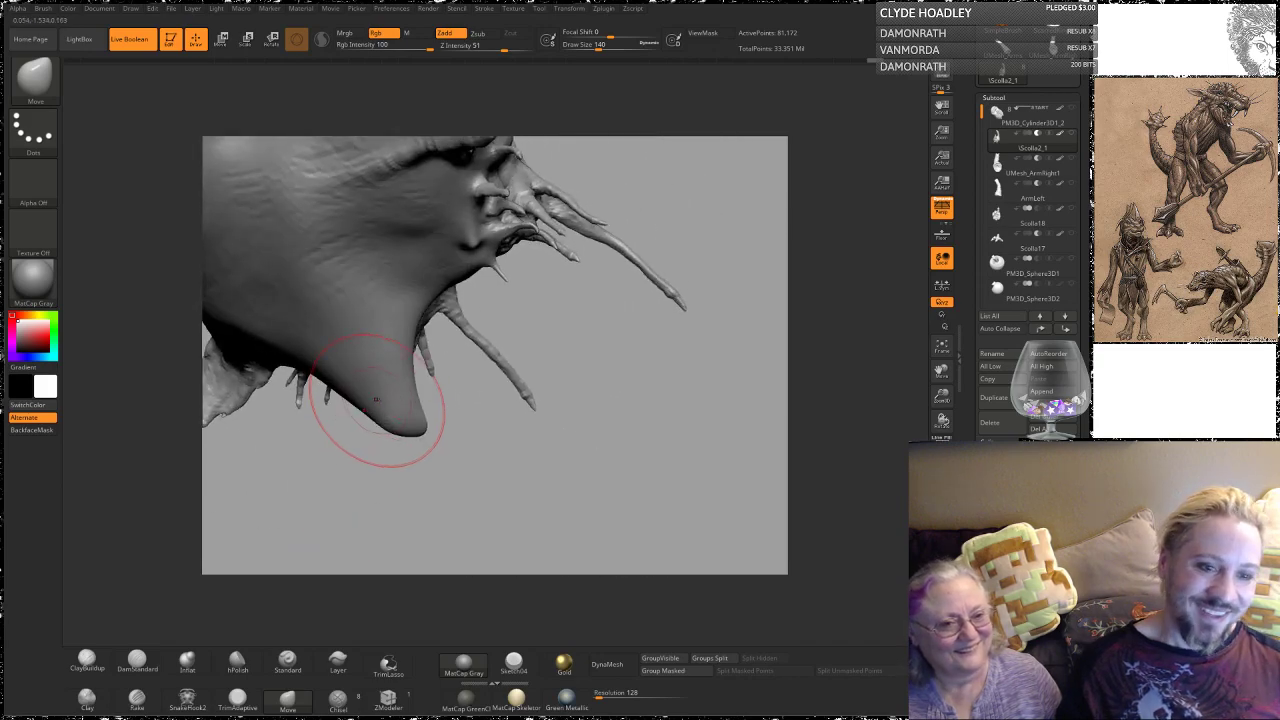
{"action": "key", "text": "shift"}
{"action": "mouse_move", "coordinate": [385, 504]}
{"action": "left_mouse_down"}
{"action": "mouse_move", "coordinate": [443, 374]}
{"action": "mouse_move", "coordinate": [374, 400]}
{"action": "left_mouse_up"}
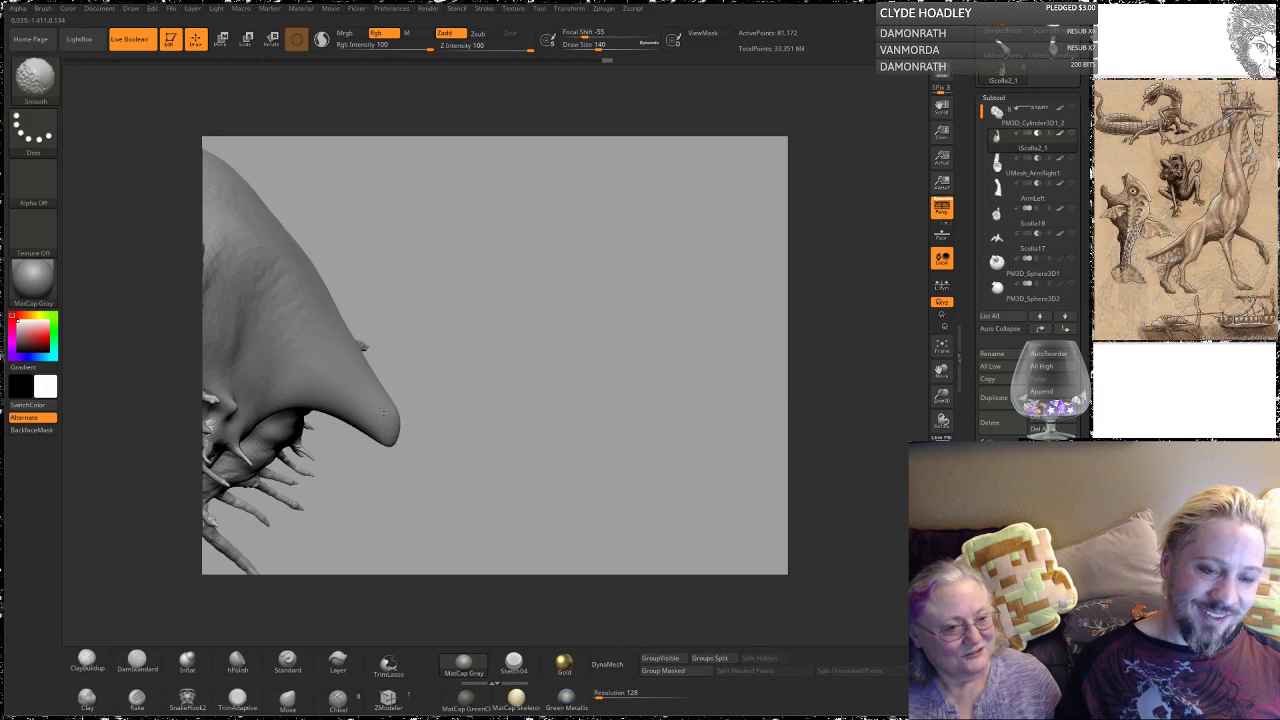
{"action": "mouse_move", "coordinate": [480, 343]}
{"action": "left_mouse_down"}
{"action": "mouse_move", "coordinate": [480, 302]}
{"action": "mouse_move", "coordinate": [471, 320]}
{"action": "mouse_move", "coordinate": [486, 343]}
{"action": "left_mouse_up"}
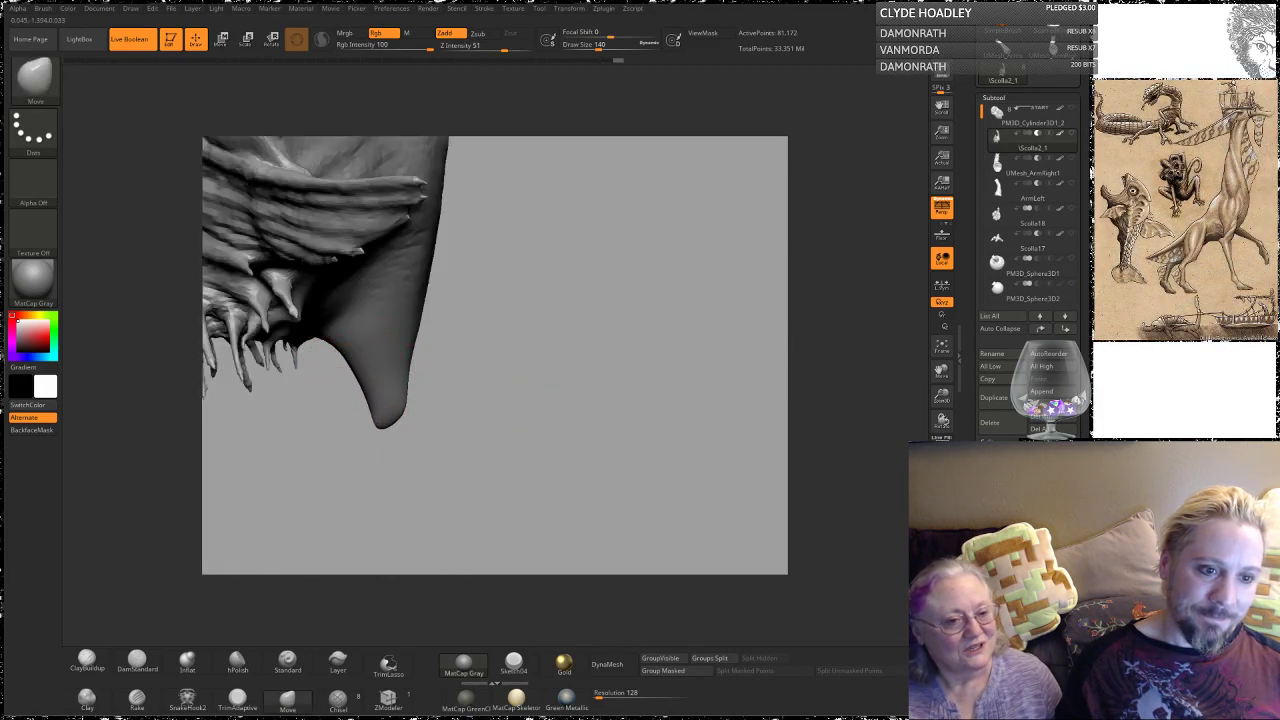
{"action": "key", "text": "shift"}
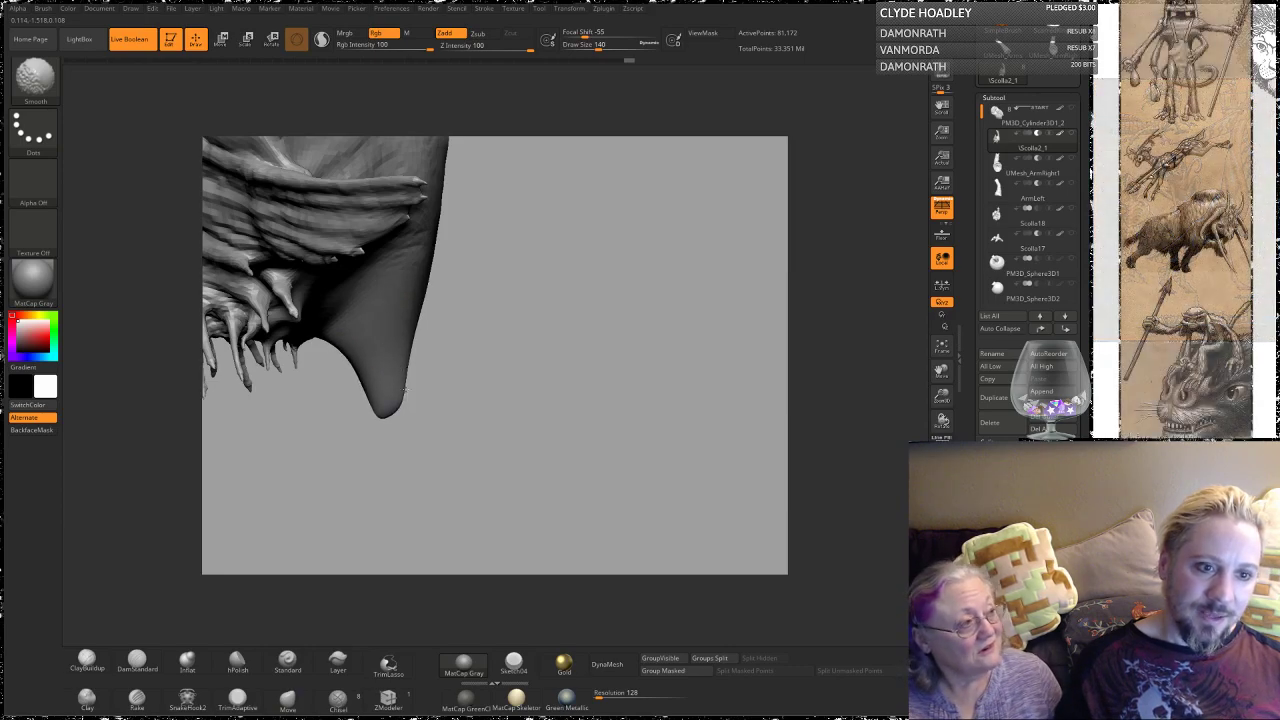
{"action": "mouse_move", "coordinate": [428, 300]}
{"action": "left_mouse_down"}
{"action": "mouse_move", "coordinate": [473, 341]}
{"action": "mouse_move", "coordinate": [400, 414]}
{"action": "mouse_move", "coordinate": [403, 366]}
{"action": "left_mouse_up"}
{"action": "key", "text": "shift"}
{"action": "mouse_move", "coordinate": [550, 466]}
{"action": "left_mouse_down"}
{"action": "mouse_move", "coordinate": [444, 474]}
{"action": "mouse_move", "coordinate": [560, 462]}
{"action": "mouse_move", "coordinate": [430, 375]}
{"action": "mouse_move", "coordinate": [388, 394]}
{"action": "left_mouse_up"}
Step: Smooth the outer surface of the pointed lobe where it blends up into the side of the head
{"action": "key", "text": "shift"}
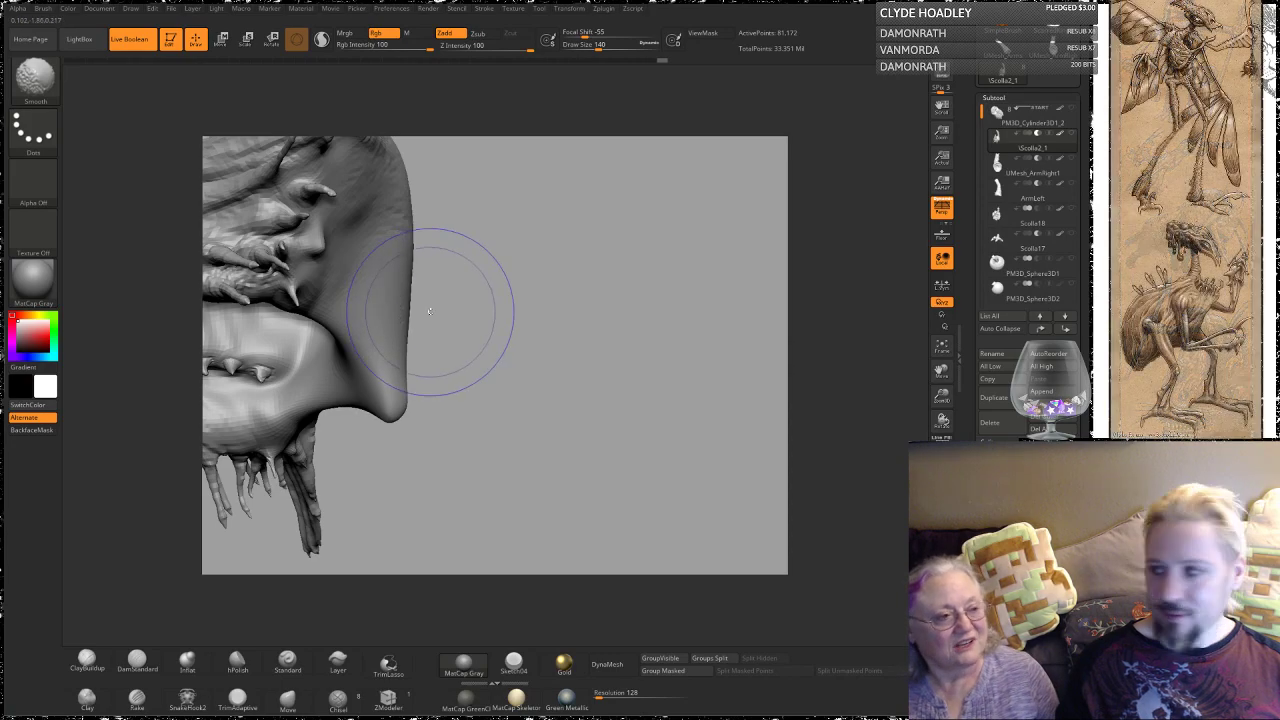
{"action": "mouse_move", "coordinate": [577, 297]}
{"action": "left_mouse_down"}
{"action": "mouse_move", "coordinate": [404, 281]}
{"action": "mouse_move", "coordinate": [416, 279]}
{"action": "left_mouse_up"}
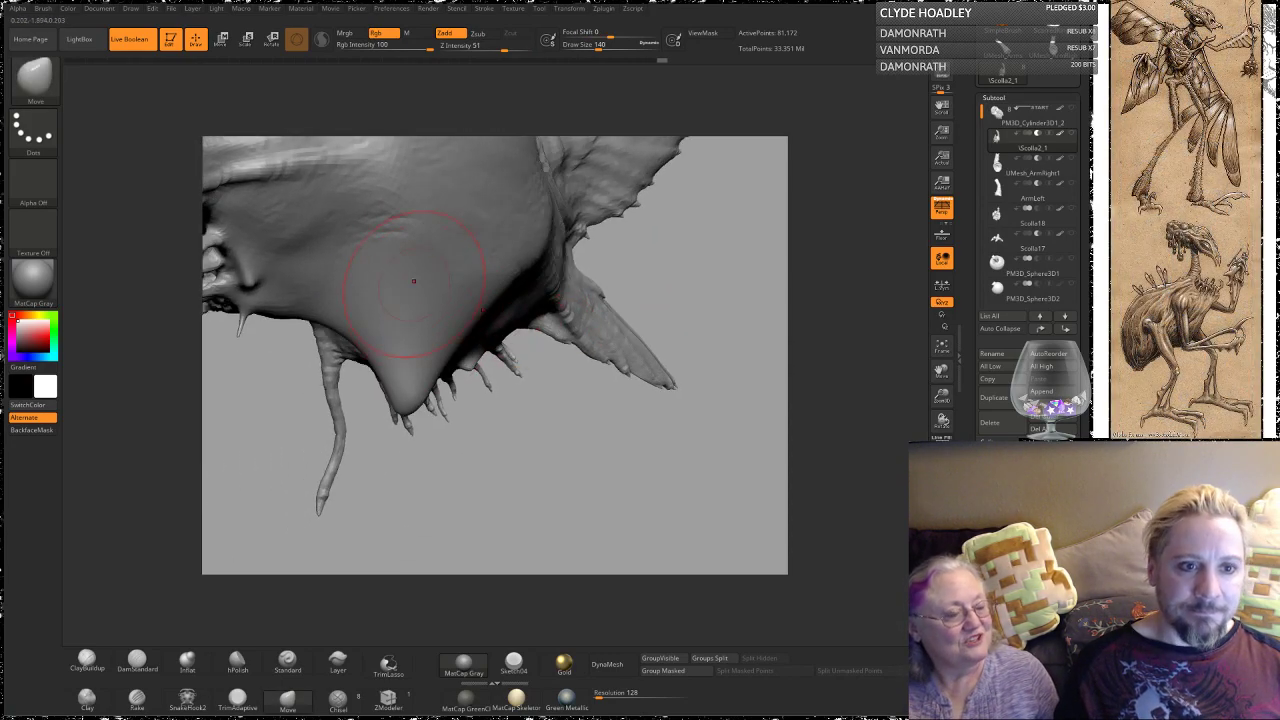
{"action": "key", "text": "shift"}
{"action": "left_click_drag", "start_coordinate": [446, 320], "coordinate": [432, 372], "text": "shift"}
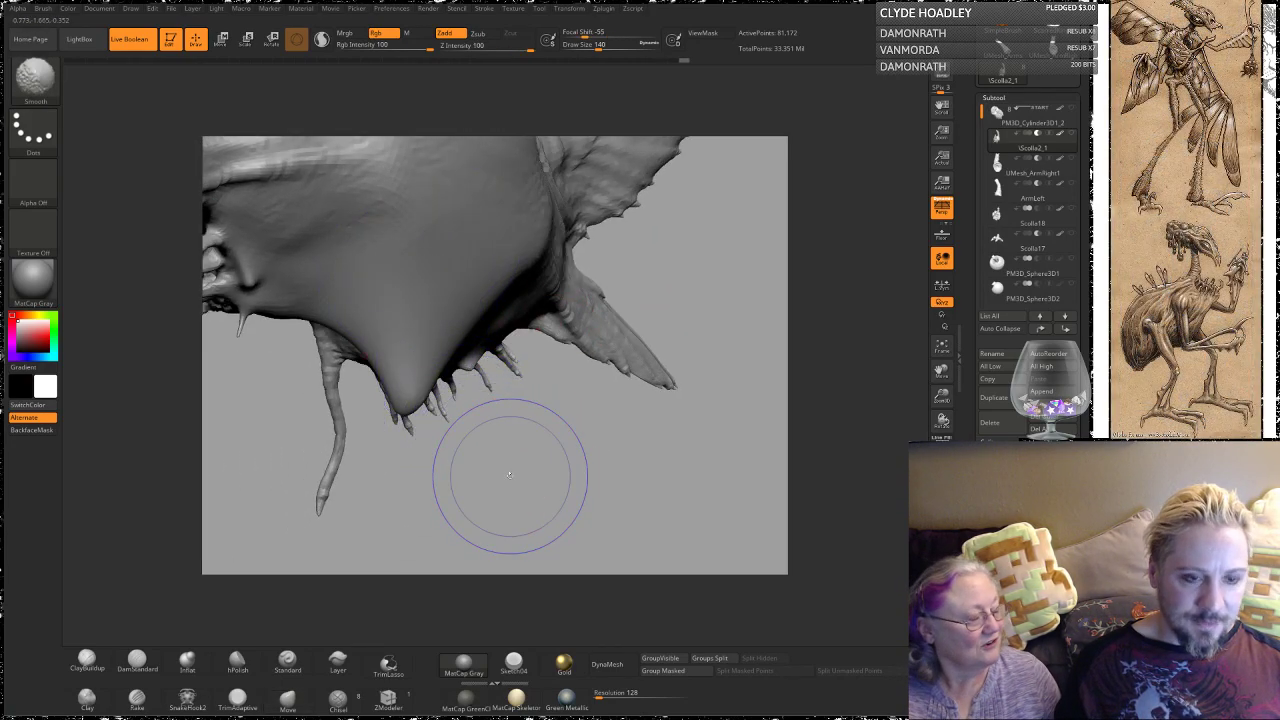
Step: Raise the upper head's subdivision to the level with about 5.19 million points
{"action": "key", "text": "shift+d"}
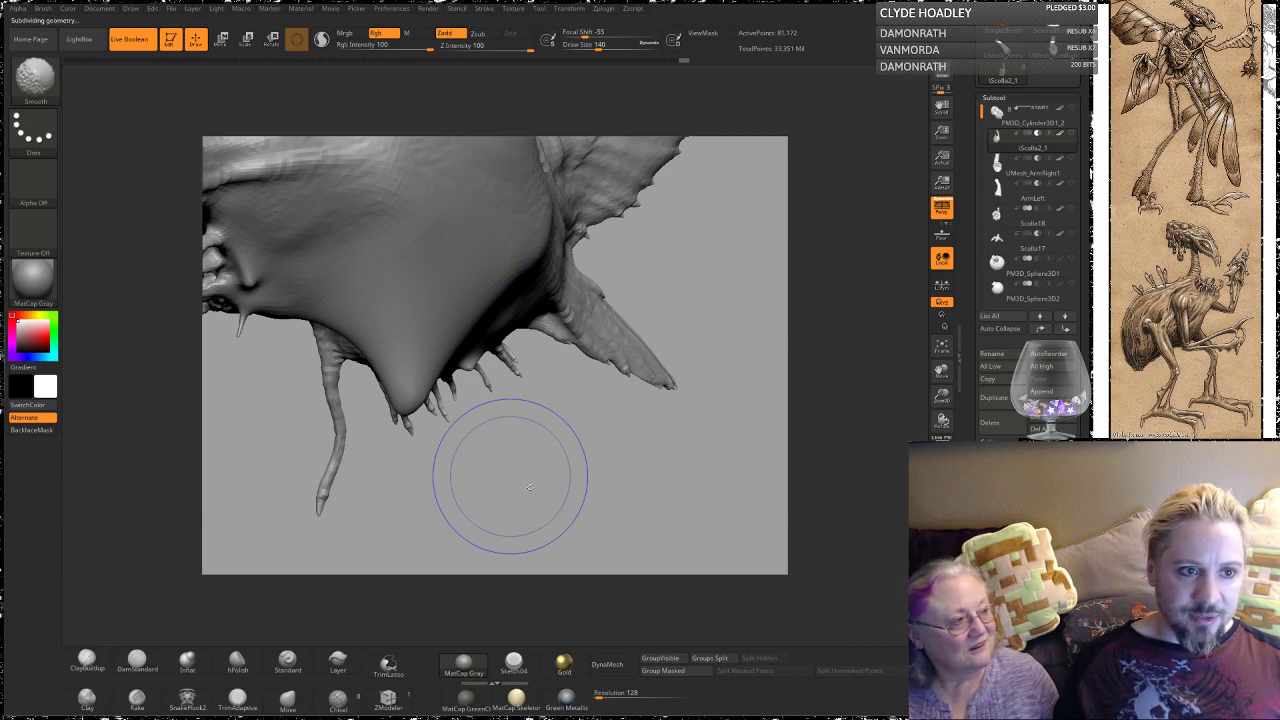
{"action": "key", "text": "shift+d"}
{"action": "key", "text": "d"}
{"action": "key", "text": "d"}
{"action": "key", "text": "d"}
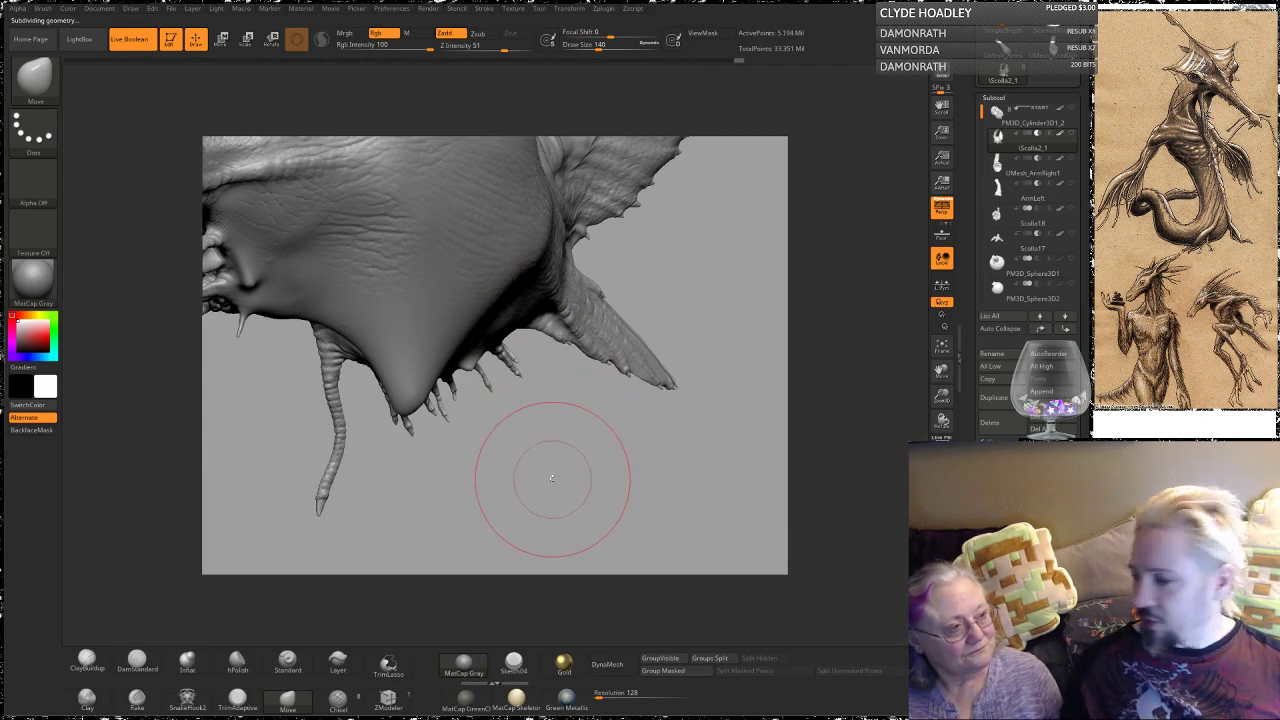
Step: Reduce the brush size to 87 and smooth the wrinkled skin running into the pointed lobe
{"action": "mouse_move", "coordinate": [597, 457]}
{"action": "left_mouse_down"}
{"action": "mouse_move", "coordinate": [610, 461]}
{"action": "mouse_move", "coordinate": [597, 470]}
{"action": "left_mouse_up"}
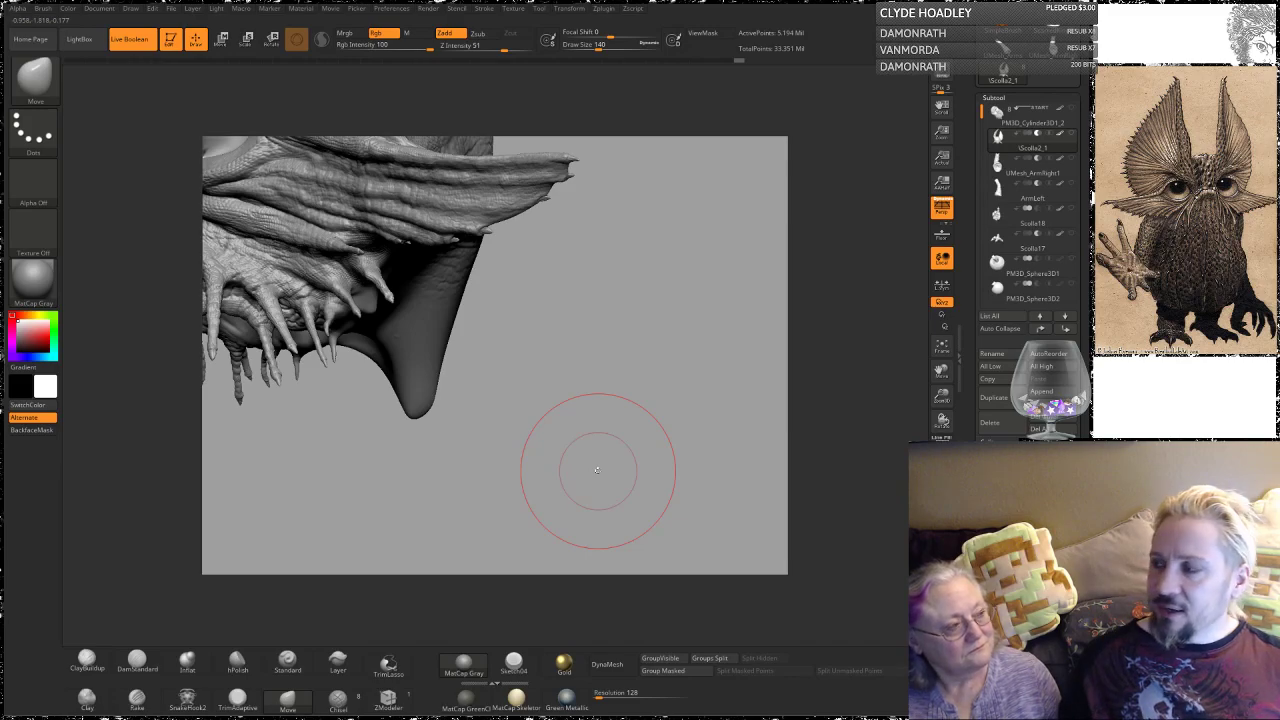
{"action": "mouse_move", "coordinate": [594, 323]}
{"action": "left_mouse_down"}
{"action": "mouse_move", "coordinate": [608, 309]}
{"action": "mouse_move", "coordinate": [543, 265]}
{"action": "left_mouse_up"}
{"action": "key", "text": "space"}
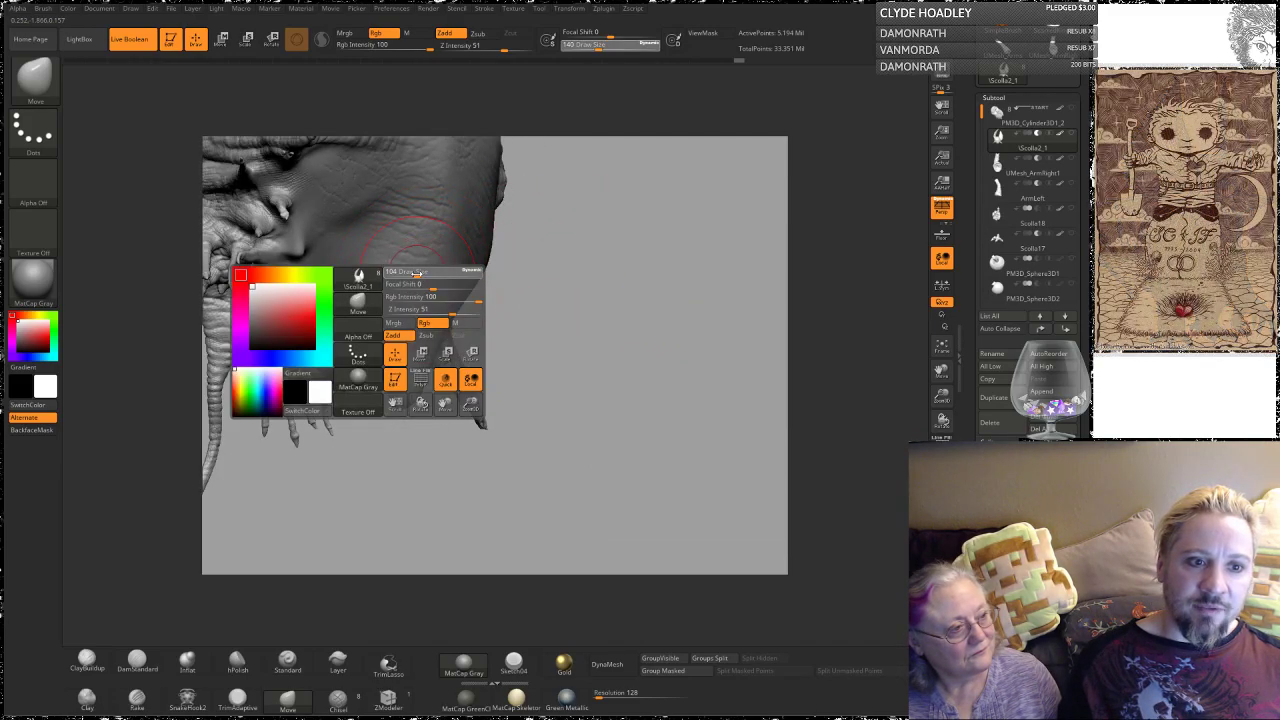
{"action": "left_click_drag", "start_coordinate": [414, 273], "coordinate": [420, 325]}
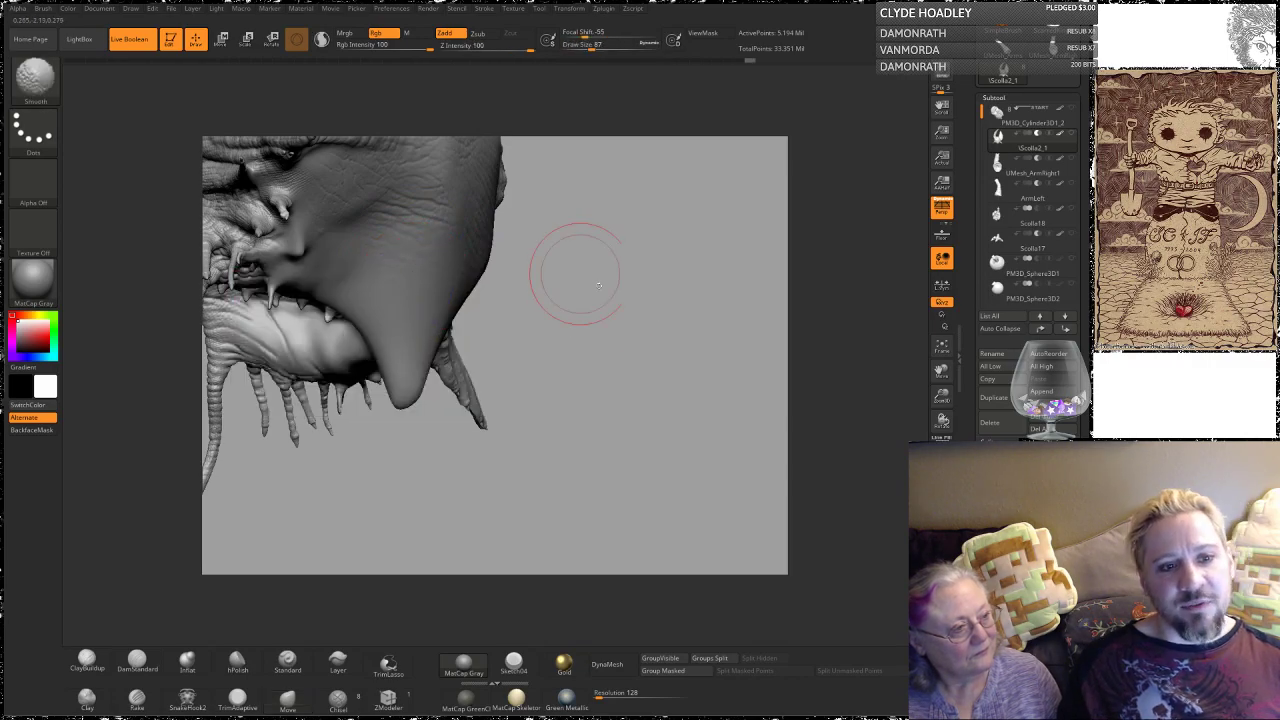
{"action": "left_click_drag", "start_coordinate": [576, 275], "coordinate": [555, 268]}
{"action": "right_click_drag", "start_coordinate": [555, 268], "coordinate": [500, 269]}
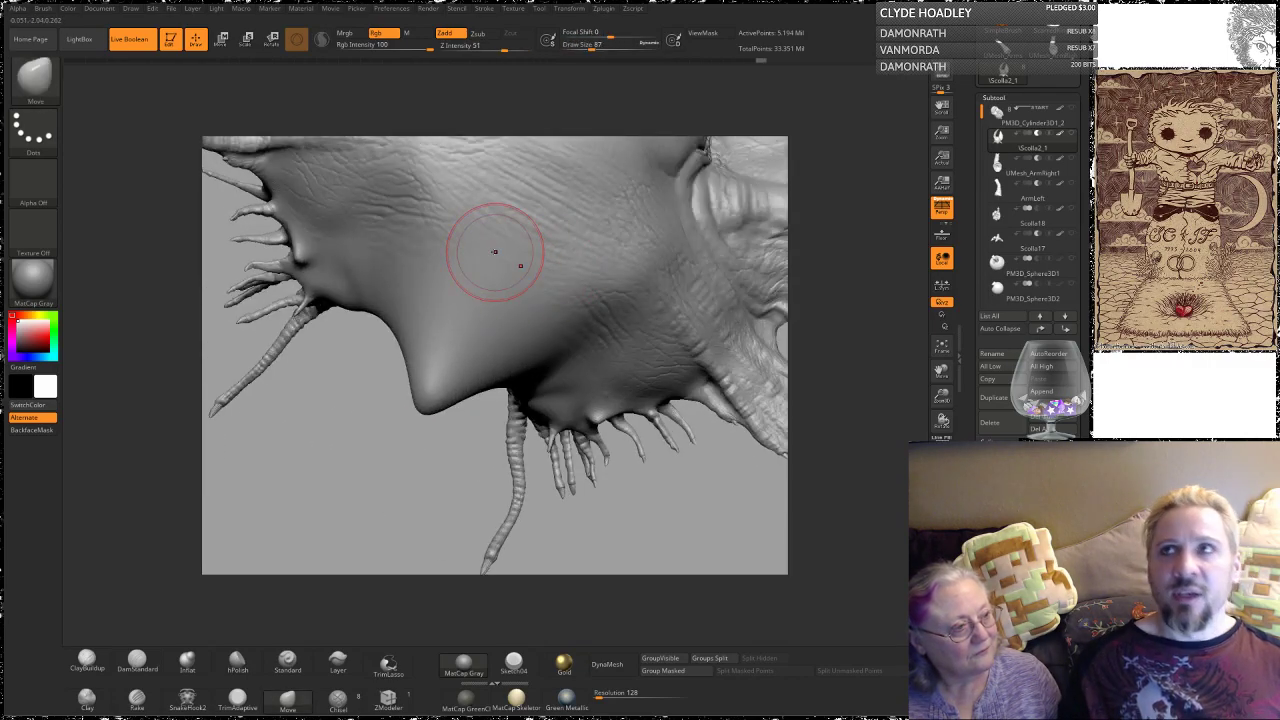
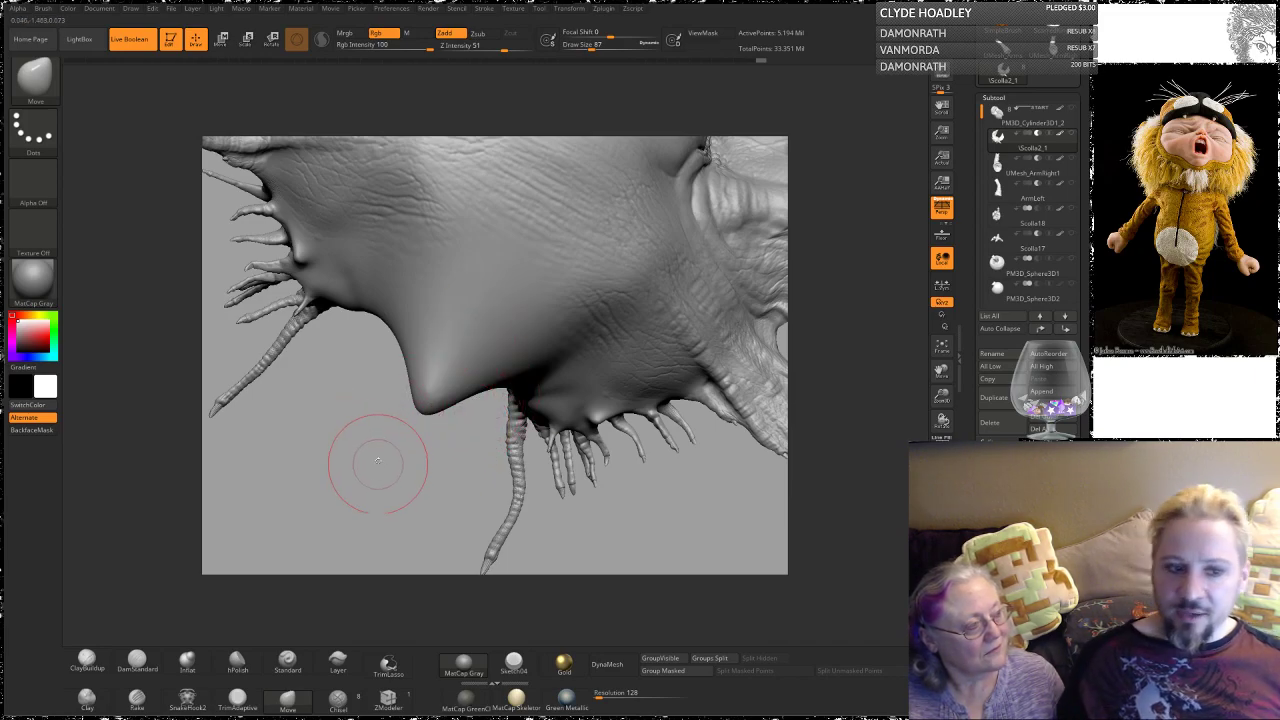
Step: Examine the reshaped lobe and the whole upper head from the side and front
{"action": "mouse_move", "coordinate": [372, 454]}
{"action": "left_mouse_down"}
{"action": "mouse_move", "coordinate": [402, 492]}
{"action": "mouse_move", "coordinate": [392, 486]}
{"action": "left_mouse_up"}
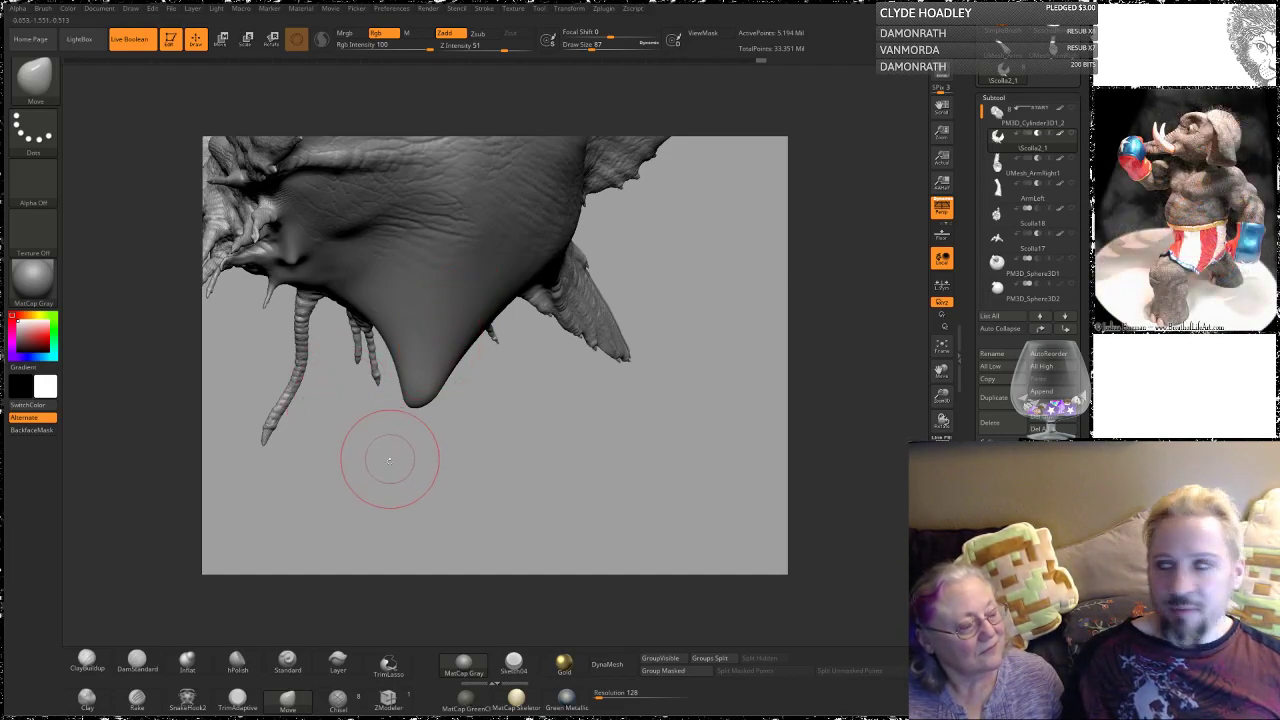
{"action": "mouse_move", "coordinate": [406, 451]}
{"action": "left_mouse_down"}
{"action": "mouse_move", "coordinate": [449, 466]}
{"action": "mouse_move", "coordinate": [470, 440]}
{"action": "mouse_move", "coordinate": [480, 400]}
{"action": "mouse_move", "coordinate": [458, 365]}
{"action": "left_mouse_up"}
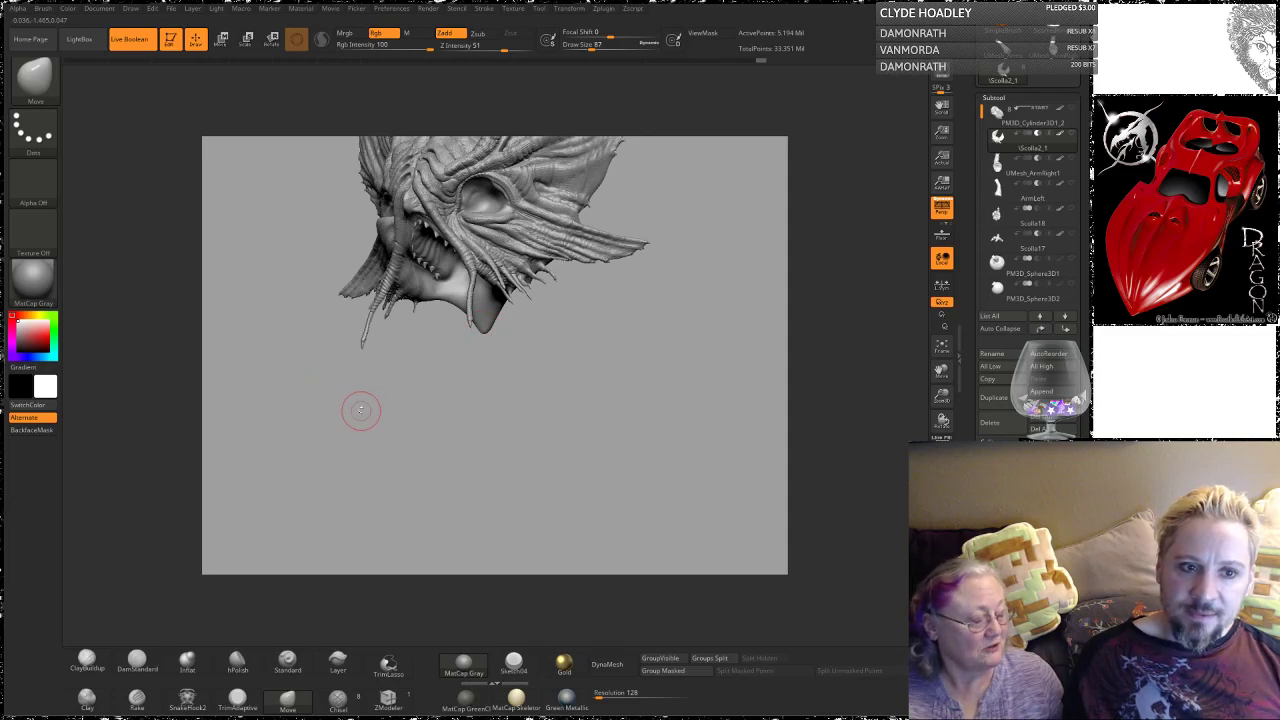
{"action": "mouse_move", "coordinate": [362, 410]}
{"action": "left_mouse_down"}
{"action": "mouse_move", "coordinate": [440, 414]}
{"action": "mouse_move", "coordinate": [385, 432]}
{"action": "mouse_move", "coordinate": [389, 443]}
{"action": "left_mouse_up"}
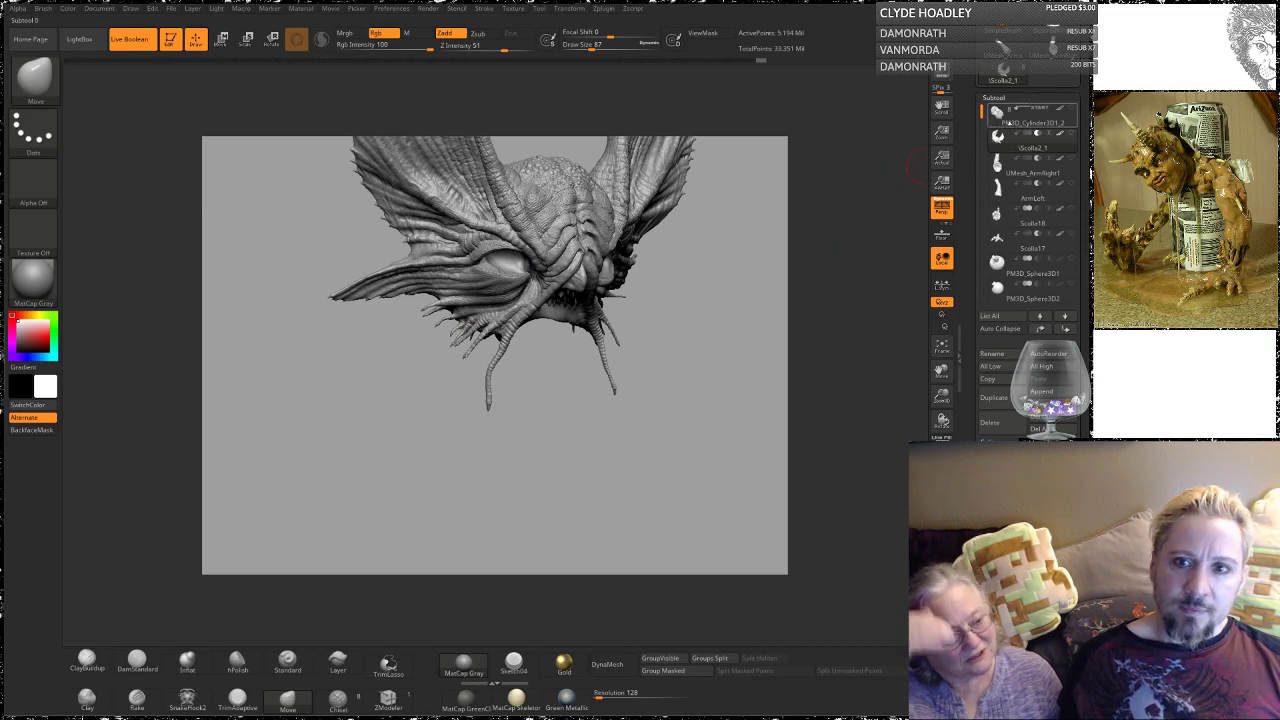
Step: Select the body subtool PM3D_Cylinder3D1_2 and examine its lower jaw, teeth and mouth opening from several angles
{"action": "left_click", "coordinate": [1030, 122]}
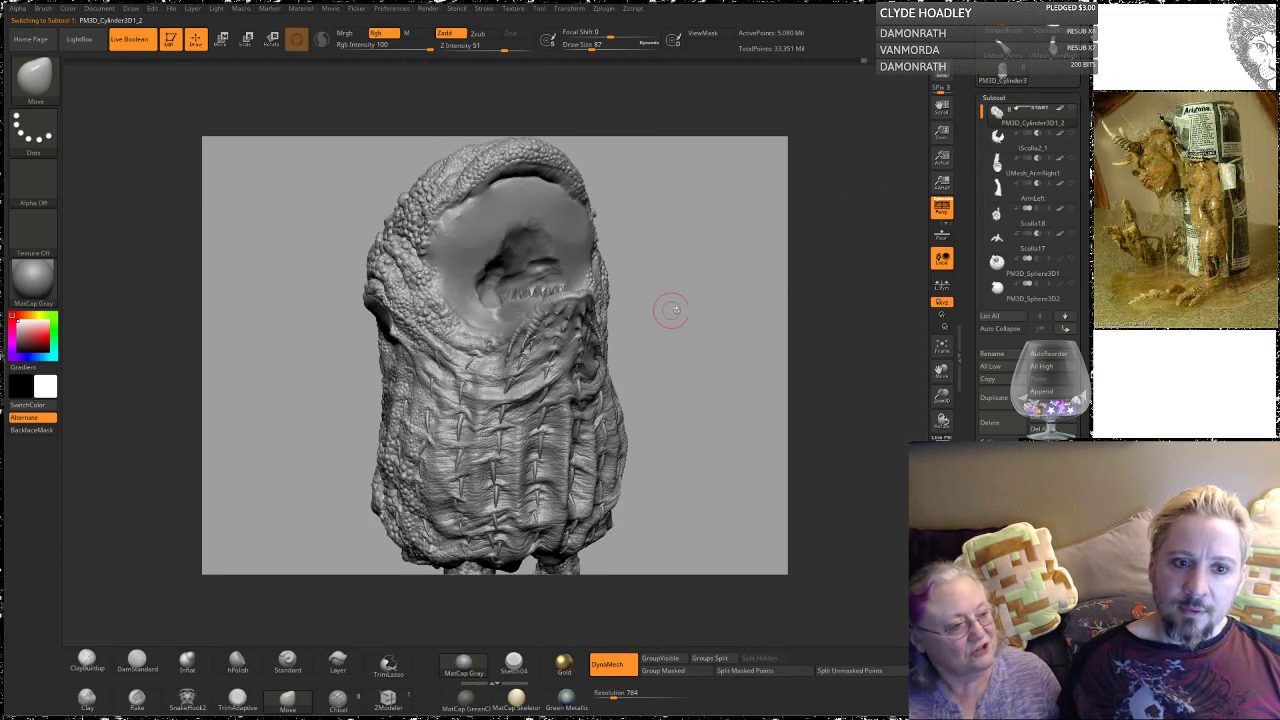
{"action": "left_click_drag", "start_coordinate": [694, 256], "coordinate": [673, 286]}
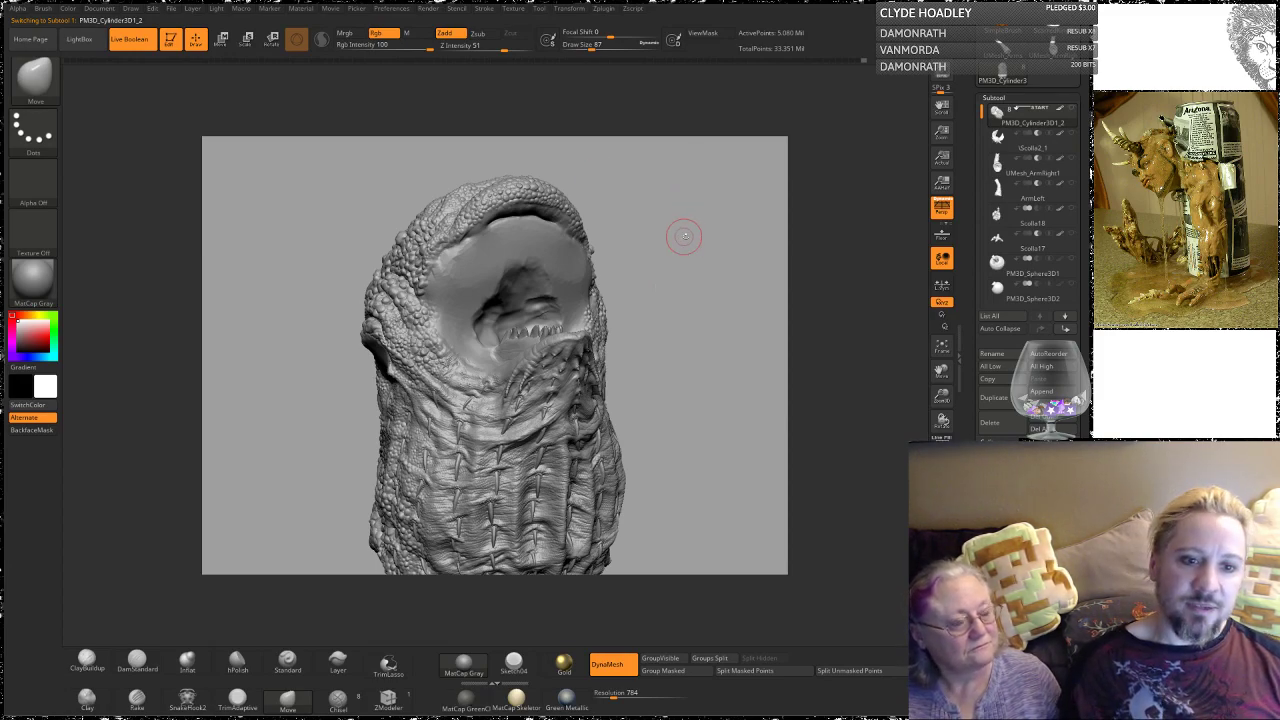
{"action": "mouse_move", "coordinate": [688, 270]}
{"action": "left_mouse_down"}
{"action": "mouse_move", "coordinate": [706, 337]}
{"action": "mouse_move", "coordinate": [731, 366]}
{"action": "mouse_move", "coordinate": [654, 237]}
{"action": "mouse_move", "coordinate": [689, 277]}
{"action": "mouse_move", "coordinate": [689, 298]}
{"action": "mouse_move", "coordinate": [680, 277]}
{"action": "left_mouse_up"}
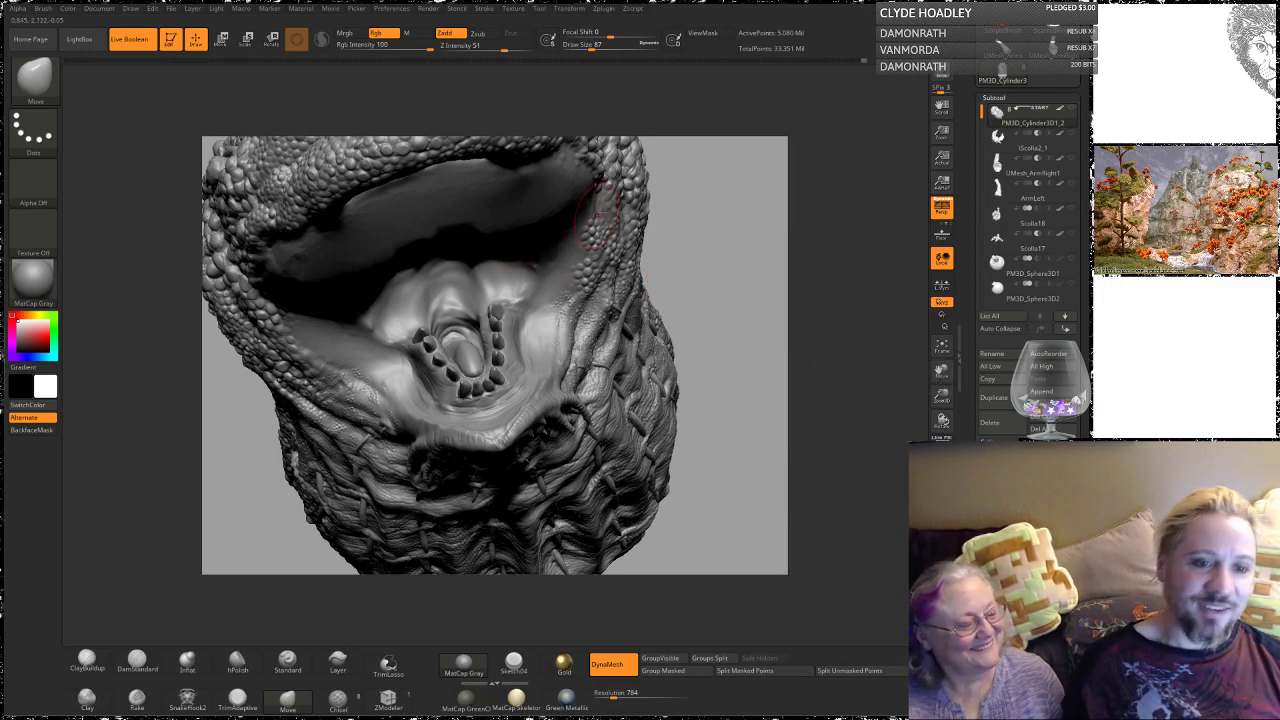
{"action": "mouse_move", "coordinate": [744, 311]}
{"action": "left_mouse_down"}
{"action": "mouse_move", "coordinate": [731, 254]}
{"action": "mouse_move", "coordinate": [749, 249]}
{"action": "mouse_move", "coordinate": [655, 320]}
{"action": "mouse_move", "coordinate": [690, 302]}
{"action": "mouse_move", "coordinate": [665, 278]}
{"action": "left_mouse_up"}
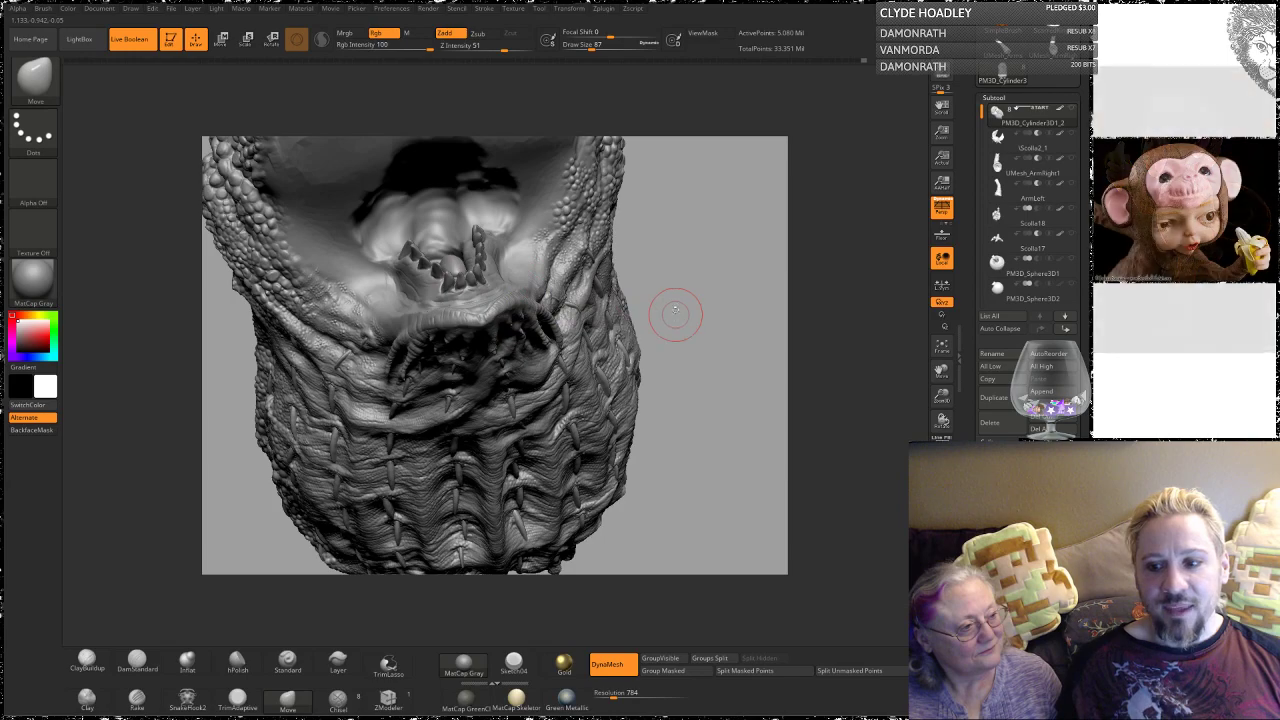
{"action": "mouse_move", "coordinate": [687, 290]}
{"action": "left_mouse_down"}
{"action": "mouse_move", "coordinate": [717, 266]}
{"action": "mouse_move", "coordinate": [693, 254]}
{"action": "left_mouse_up"}
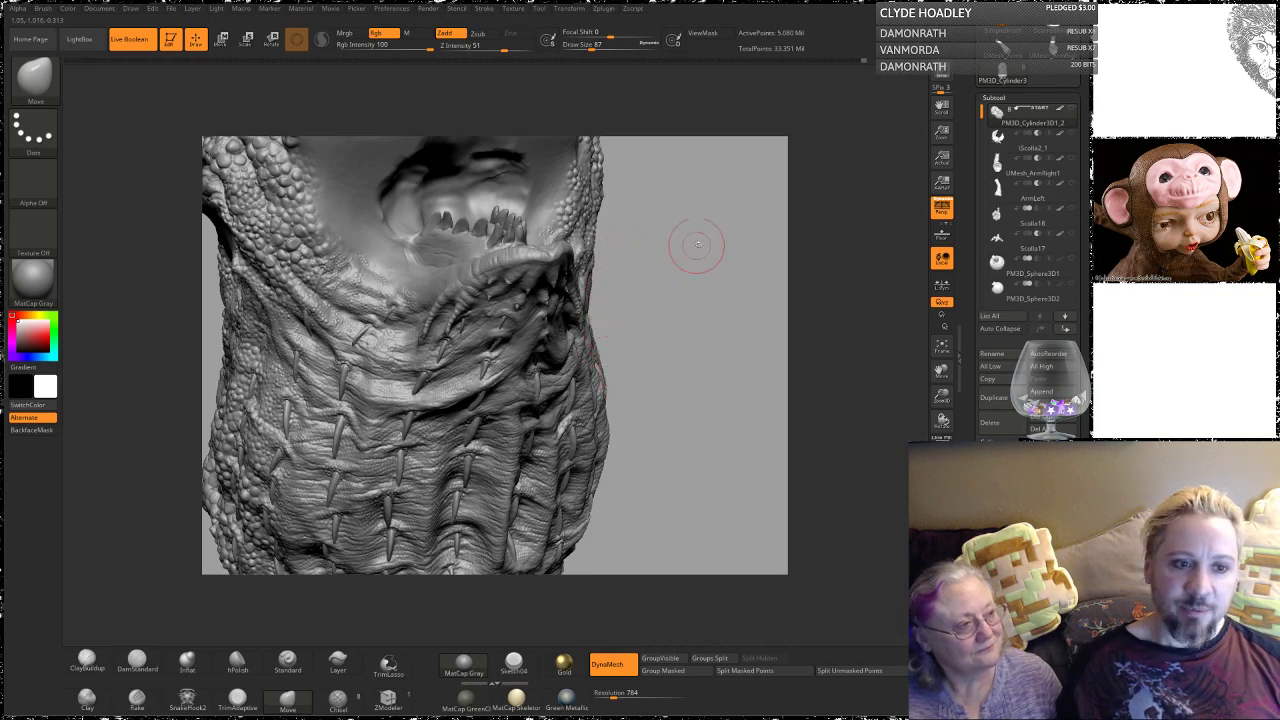
{"action": "left_click_drag", "start_coordinate": [697, 244], "coordinate": [748, 218]}
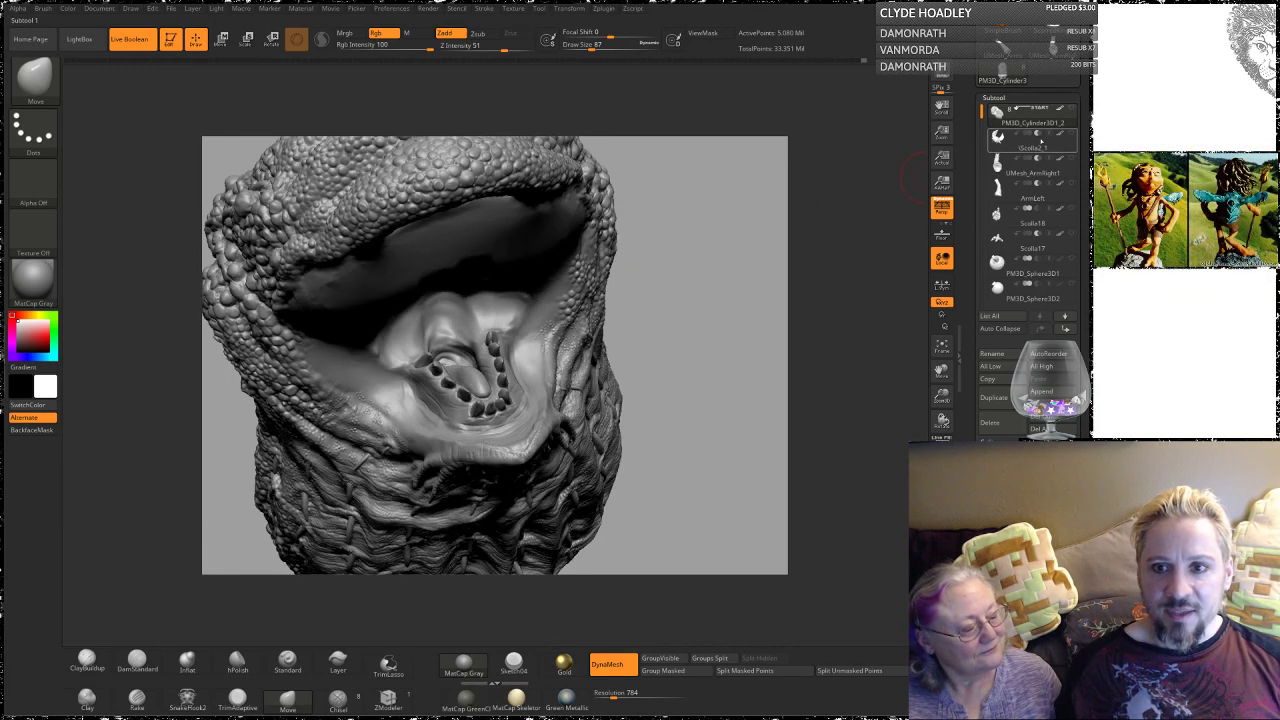
Step: Show the upper head subtool Scolla2_1 together with the body and examine how the face fits over the mouth
{"action": "mouse_move", "coordinate": [1064, 141]}
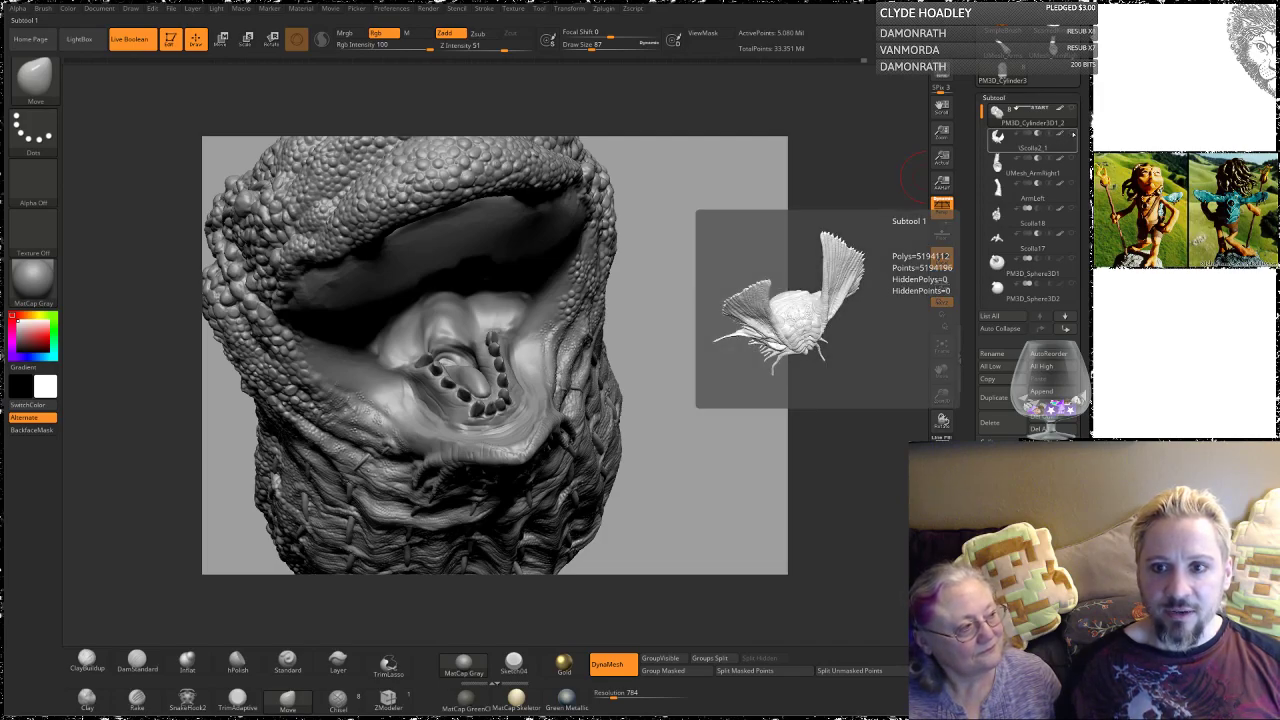
{"action": "left_click_drag", "start_coordinate": [754, 320], "coordinate": [745, 236]}
{"action": "left_click_drag", "start_coordinate": [748, 331], "coordinate": [737, 383]}
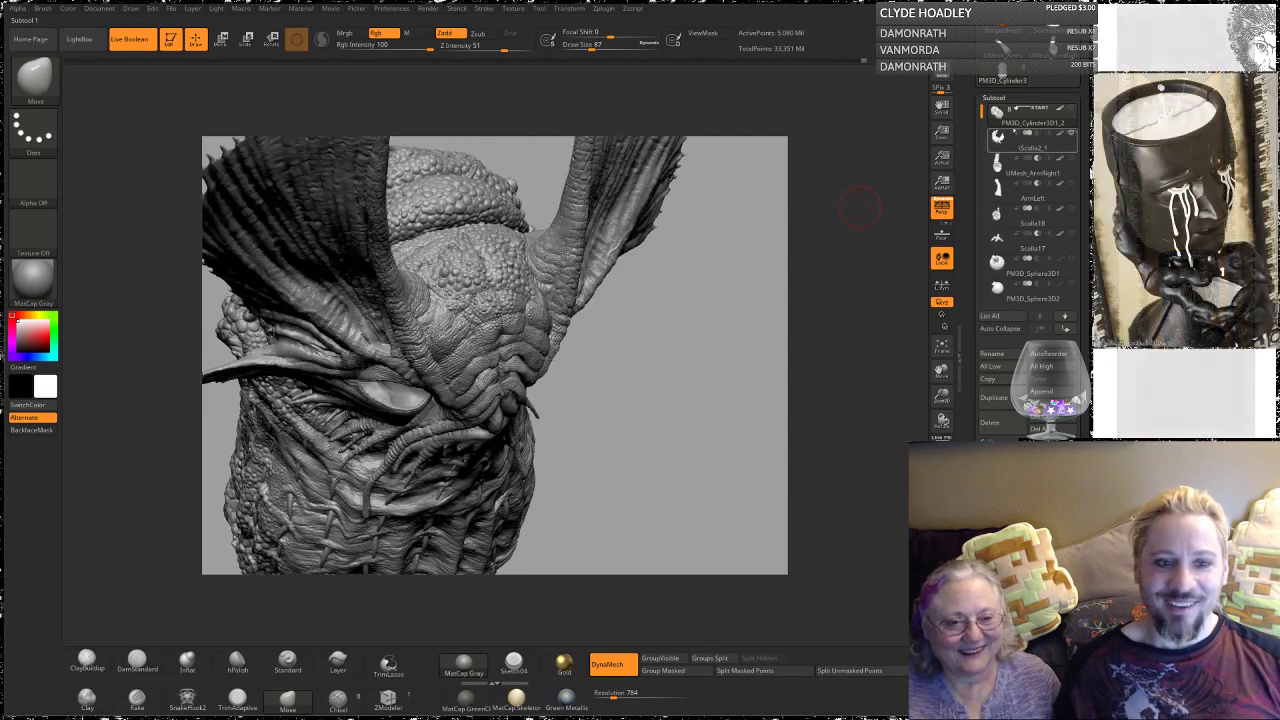
{"action": "mouse_move", "coordinate": [725, 337]}
{"action": "left_mouse_down"}
{"action": "mouse_move", "coordinate": [706, 320]}
{"action": "mouse_move", "coordinate": [693, 379]}
{"action": "mouse_move", "coordinate": [745, 330]}
{"action": "left_mouse_up"}
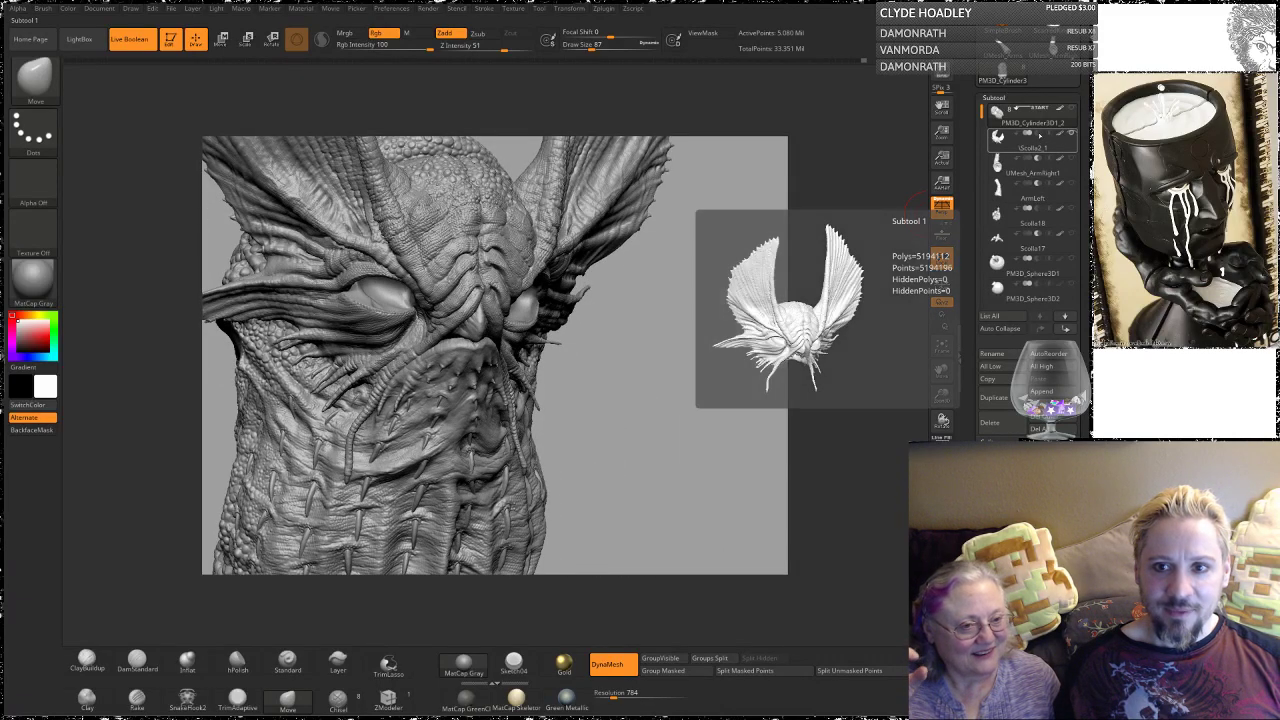
Step: Set Scolla2_1 to Live Boolean subtraction from the body and examine the cut mouth cavity and lower lip up close
{"action": "left_click", "coordinate": [1071, 133]}
{"action": "left_click_drag", "start_coordinate": [665, 343], "coordinate": [684, 440]}
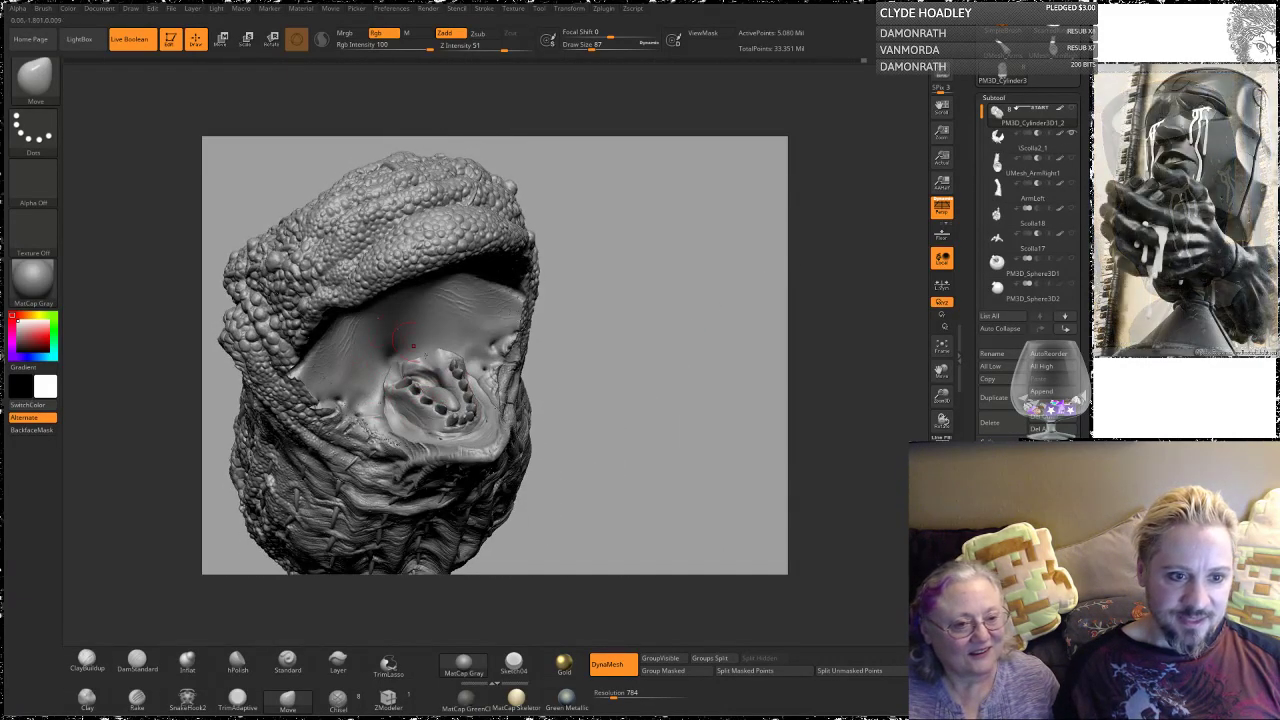
{"action": "left_click_drag", "start_coordinate": [633, 282], "coordinate": [512, 396]}
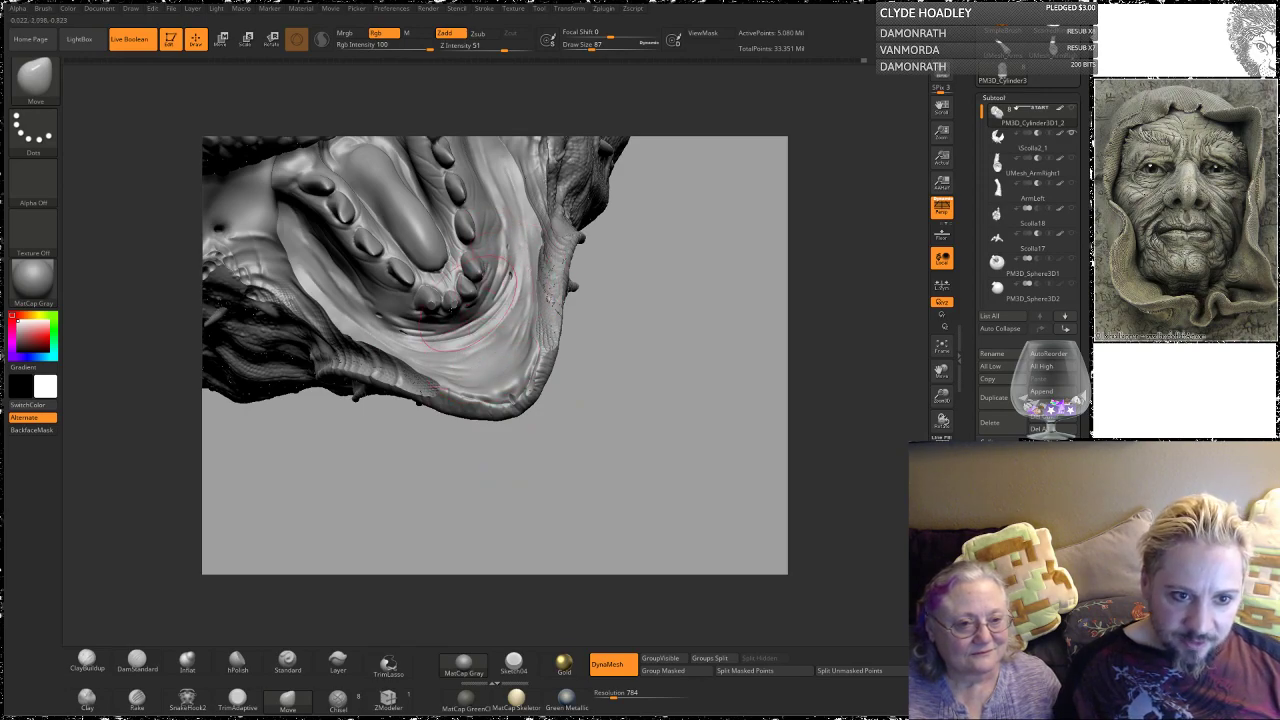
{"action": "mouse_move", "coordinate": [692, 347]}
{"action": "left_mouse_down"}
{"action": "mouse_move", "coordinate": [691, 303]}
{"action": "mouse_move", "coordinate": [656, 370]}
{"action": "mouse_move", "coordinate": [594, 420]}
{"action": "left_mouse_up"}
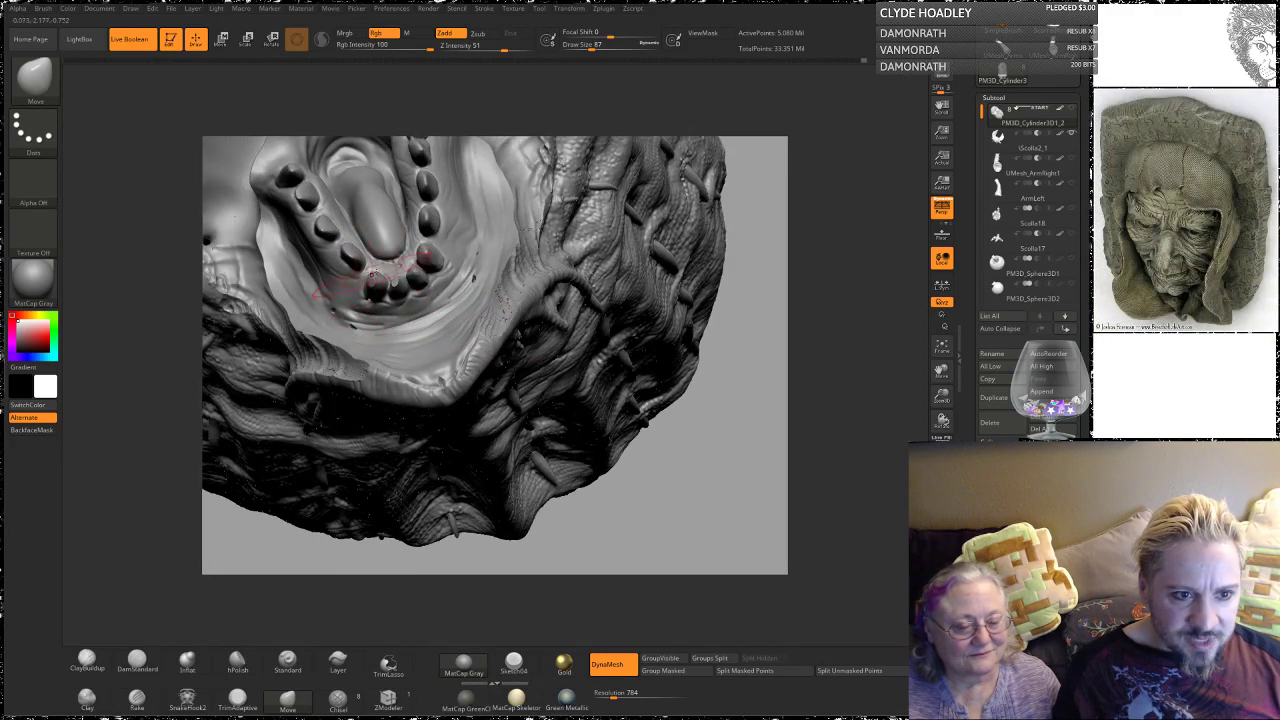
Step: Examine the body's cut mouth cavity, lower teeth and the rough spots beside the jaw corner from the front, side and above
{"action": "mouse_move", "coordinate": [788, 339]}
{"action": "left_mouse_down"}
{"action": "mouse_move", "coordinate": [712, 225]}
{"action": "mouse_move", "coordinate": [677, 203]}
{"action": "mouse_move", "coordinate": [697, 349]}
{"action": "mouse_move", "coordinate": [688, 372]}
{"action": "left_mouse_up"}
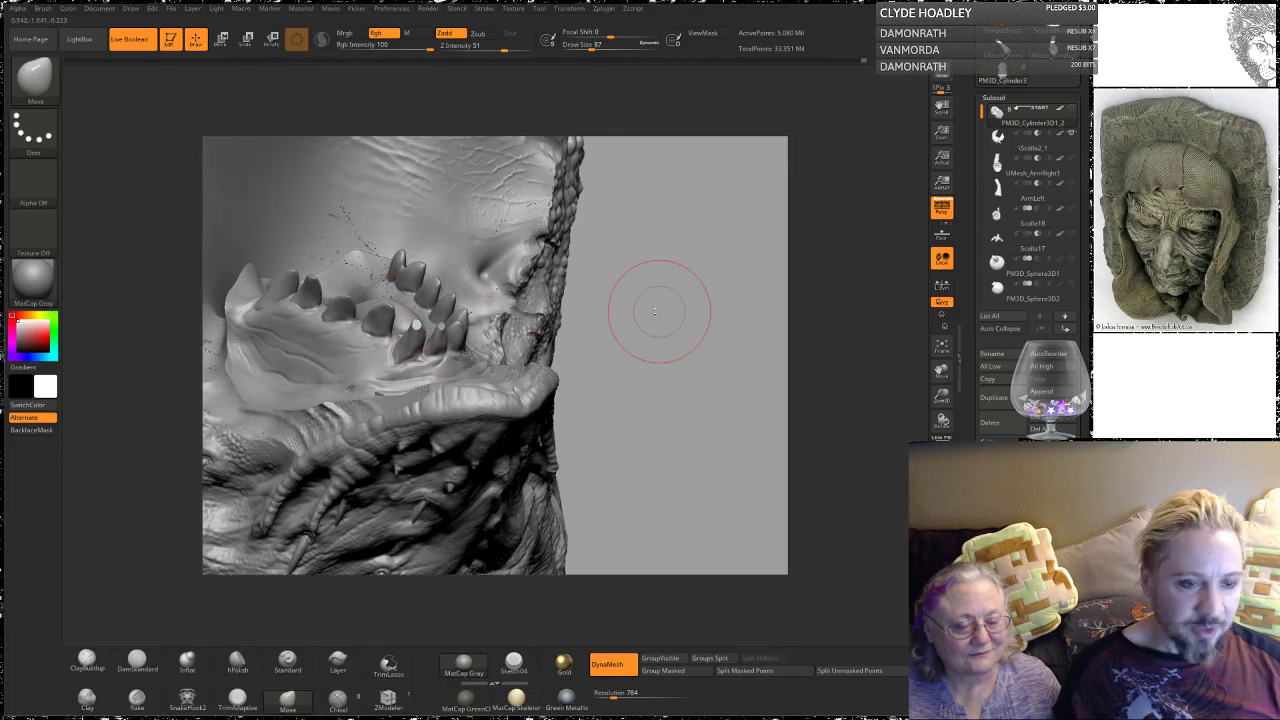
{"action": "mouse_move", "coordinate": [699, 282]}
{"action": "left_mouse_down"}
{"action": "mouse_move", "coordinate": [700, 395]}
{"action": "mouse_move", "coordinate": [720, 482]}
{"action": "left_mouse_up"}
{"action": "mouse_move", "coordinate": [535, 340]}
{"action": "left_mouse_down"}
{"action": "mouse_move", "coordinate": [697, 351]}
{"action": "mouse_move", "coordinate": [693, 336]}
{"action": "mouse_move", "coordinate": [490, 295]}
{"action": "left_mouse_up"}
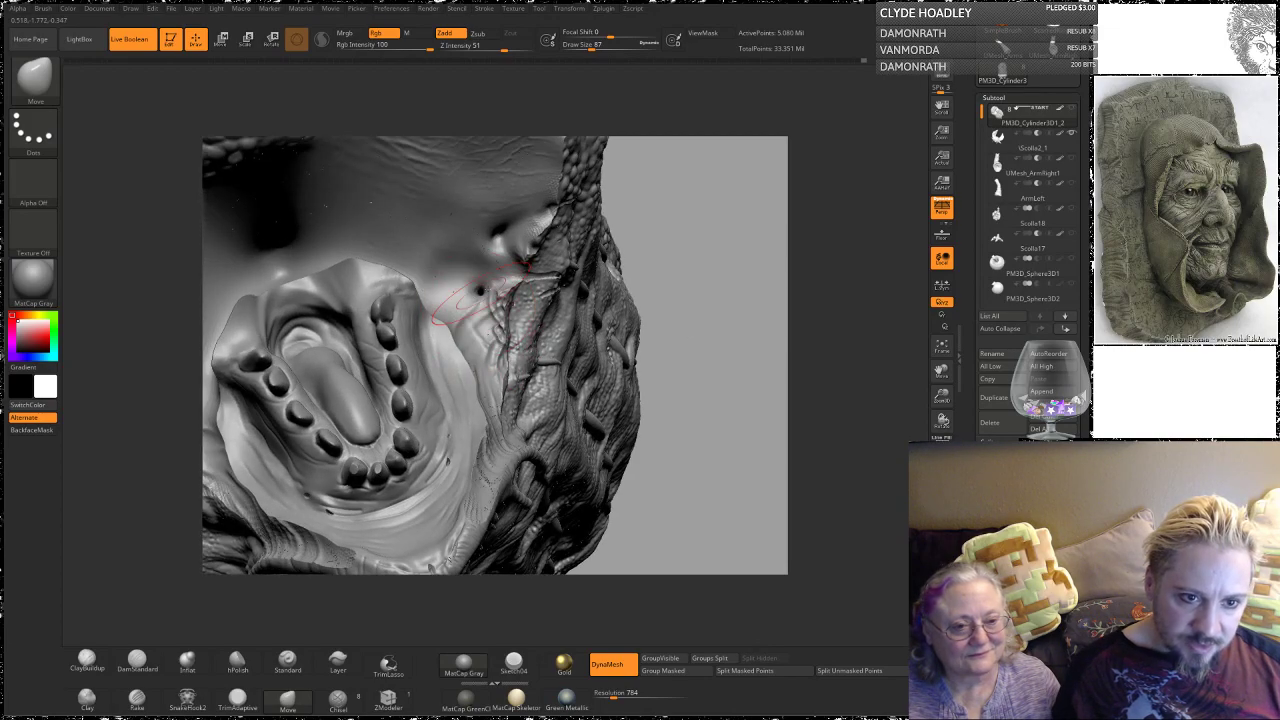
{"action": "left_click_drag", "start_coordinate": [755, 257], "coordinate": [765, 390]}
{"action": "key", "text": "ctrl+z"}
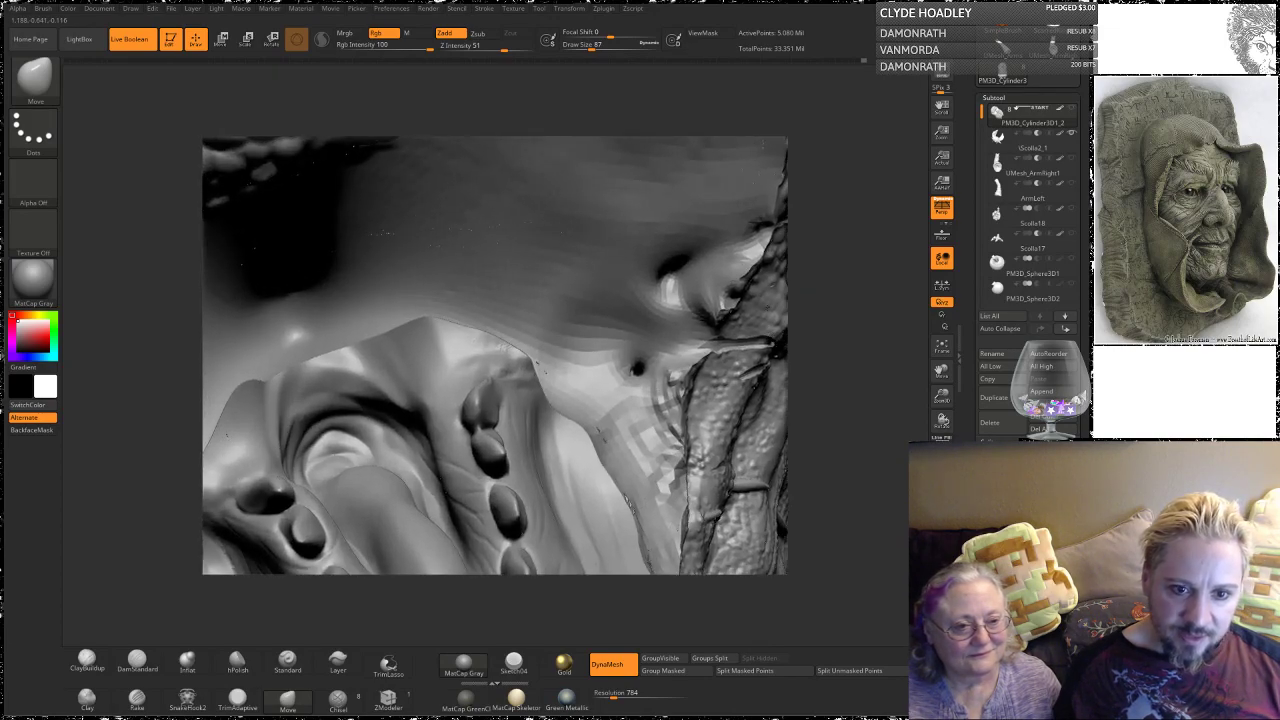
{"action": "key", "text": "ctrl+shift+z"}
{"action": "mouse_move", "coordinate": [820, 290]}
{"action": "left_mouse_down"}
{"action": "mouse_move", "coordinate": [824, 369]}
{"action": "mouse_move", "coordinate": [812, 322]}
{"action": "mouse_move", "coordinate": [791, 331]}
{"action": "mouse_move", "coordinate": [796, 193]}
{"action": "mouse_move", "coordinate": [900, 165]}
{"action": "left_mouse_up"}
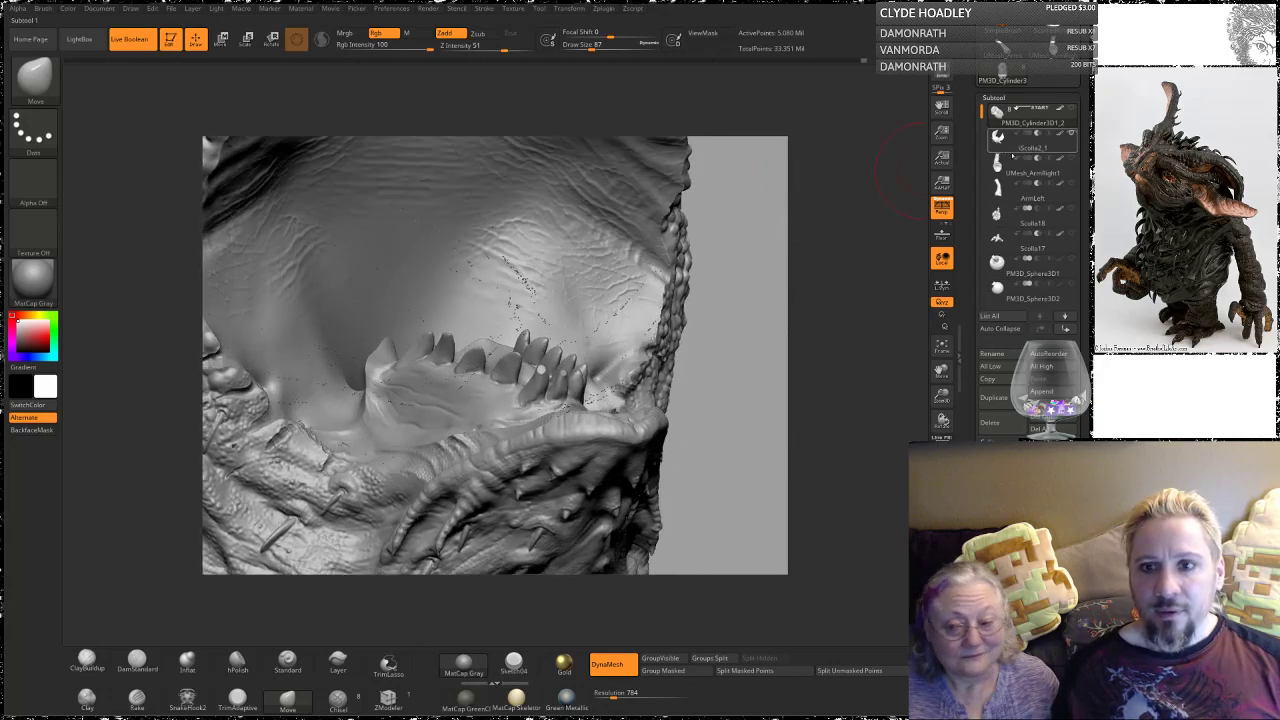
Step: Select the upper head subtool Scolla2_1, switch it back to Live Boolean addition and set the draw size to 29
{"action": "left_click", "coordinate": [1012, 141]}
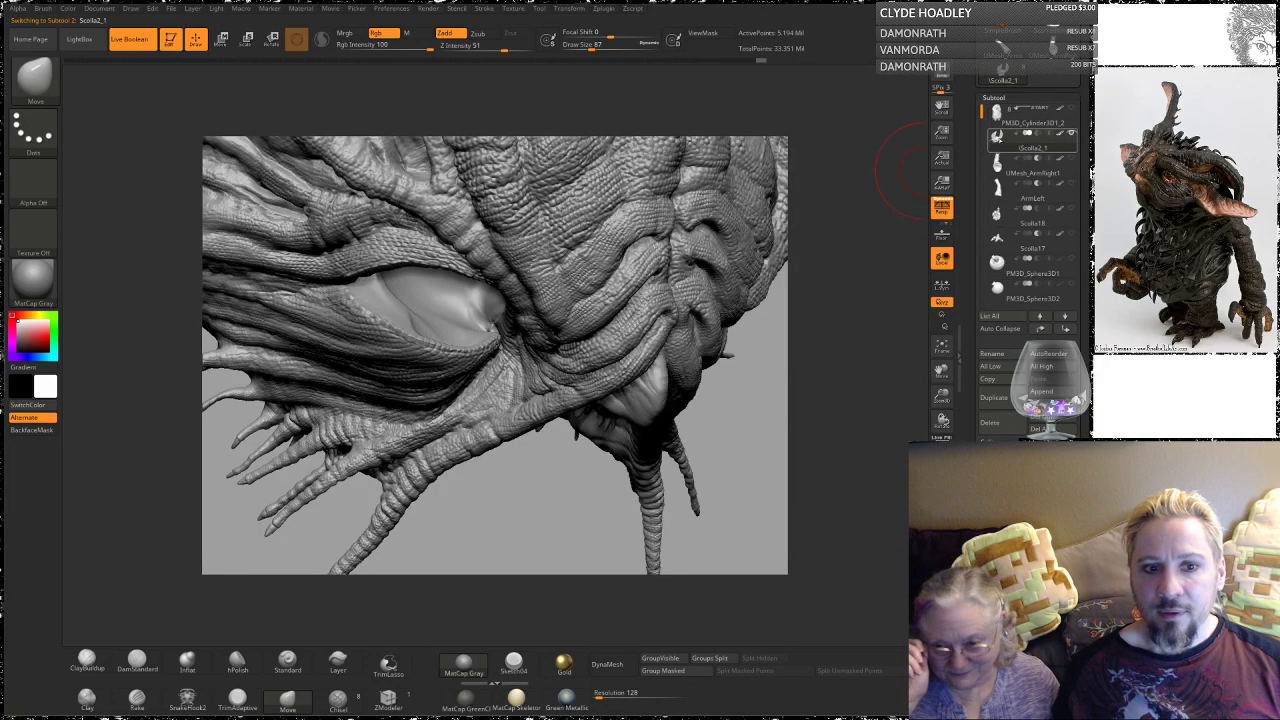
{"action": "left_click_drag", "start_coordinate": [755, 418], "coordinate": [668, 378]}
{"action": "mouse_move", "coordinate": [571, 423]}
{"action": "left_mouse_down"}
{"action": "mouse_move", "coordinate": [560, 446]}
{"action": "mouse_move", "coordinate": [586, 428]}
{"action": "left_mouse_up"}
{"action": "key", "text": "space"}
{"action": "left_click_drag", "start_coordinate": [694, 359], "coordinate": [677, 359]}
{"action": "left_click_drag", "start_coordinate": [617, 462], "coordinate": [393, 470]}
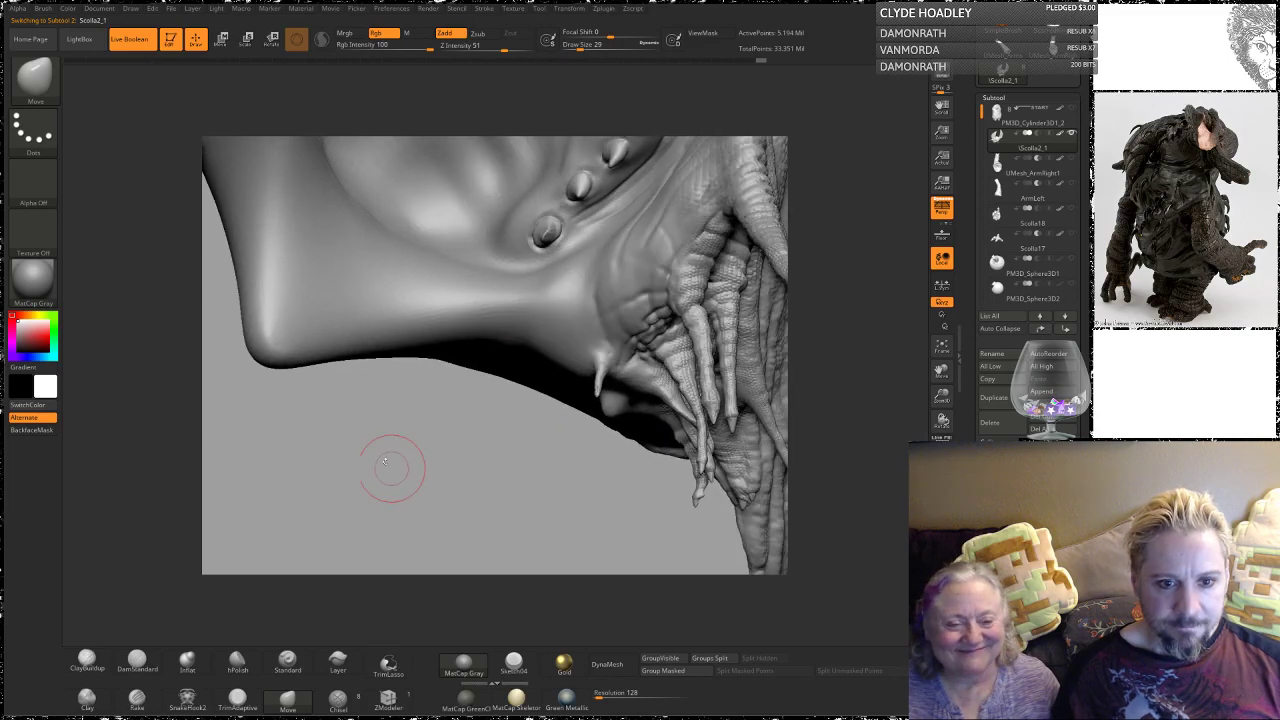
Step: Lower Scolla2_1 by several subdivision levels to expose the stretched thin spike beside the mouth corner
{"action": "mouse_move", "coordinate": [498, 462]}
{"action": "left_mouse_down"}
{"action": "mouse_move", "coordinate": [478, 457]}
{"action": "mouse_move", "coordinate": [487, 424]}
{"action": "mouse_move", "coordinate": [495, 440]}
{"action": "left_mouse_up"}
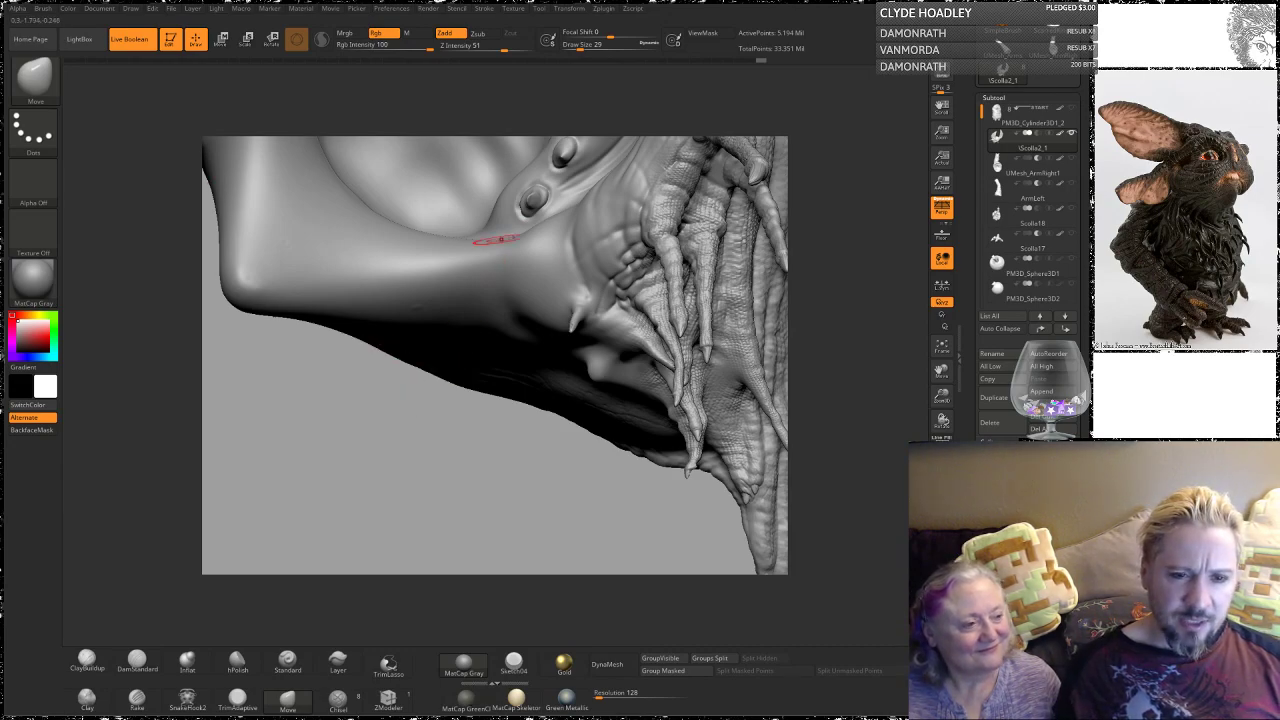
{"action": "mouse_move", "coordinate": [418, 473]}
{"action": "left_mouse_down"}
{"action": "mouse_move", "coordinate": [437, 484]}
{"action": "mouse_move", "coordinate": [413, 465]}
{"action": "left_mouse_up"}
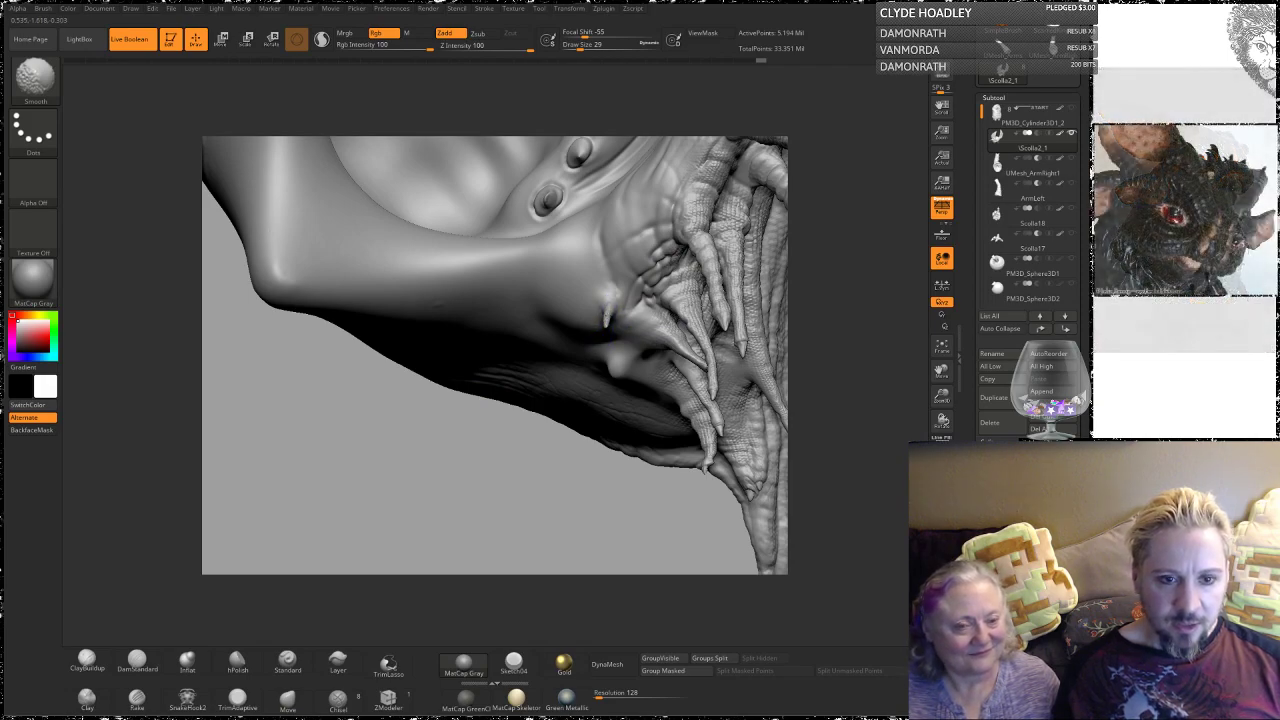
{"action": "mouse_move", "coordinate": [371, 457]}
{"action": "left_mouse_down"}
{"action": "mouse_move", "coordinate": [418, 486]}
{"action": "mouse_move", "coordinate": [474, 570]}
{"action": "left_mouse_up"}
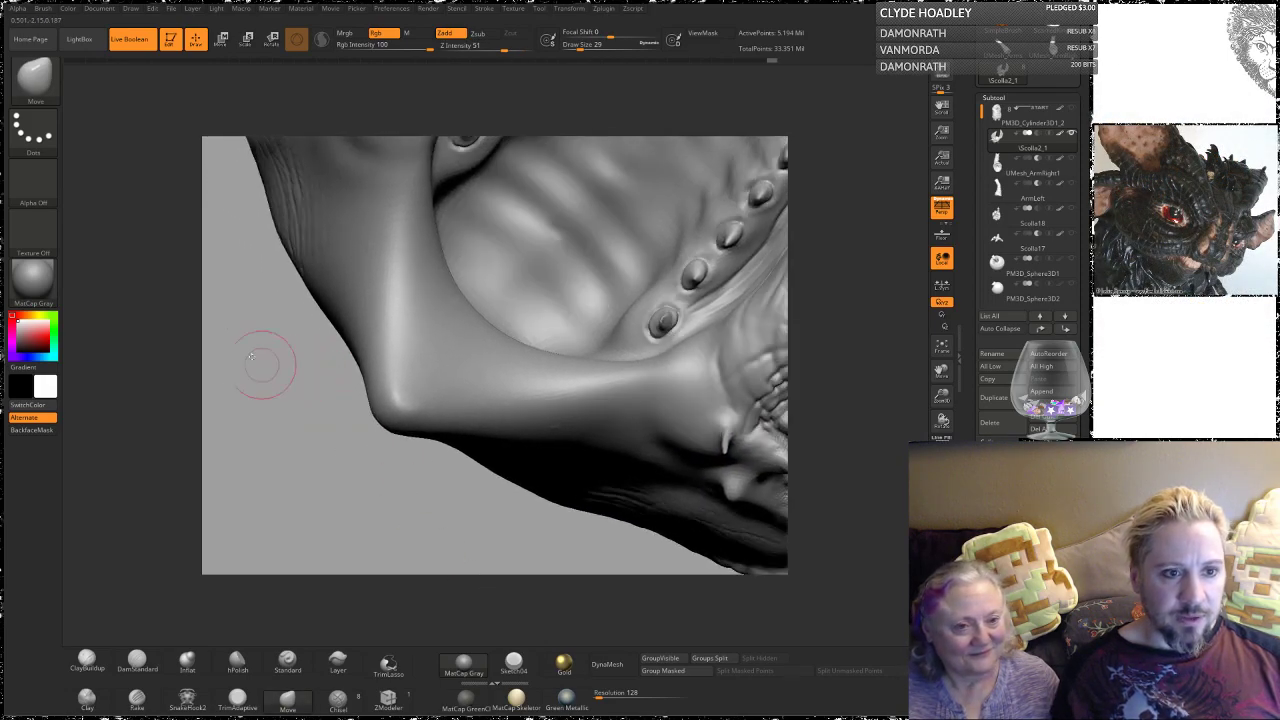
{"action": "left_click_drag", "start_coordinate": [263, 363], "coordinate": [321, 524], "text": "alt"}
{"action": "key", "text": "shift"}
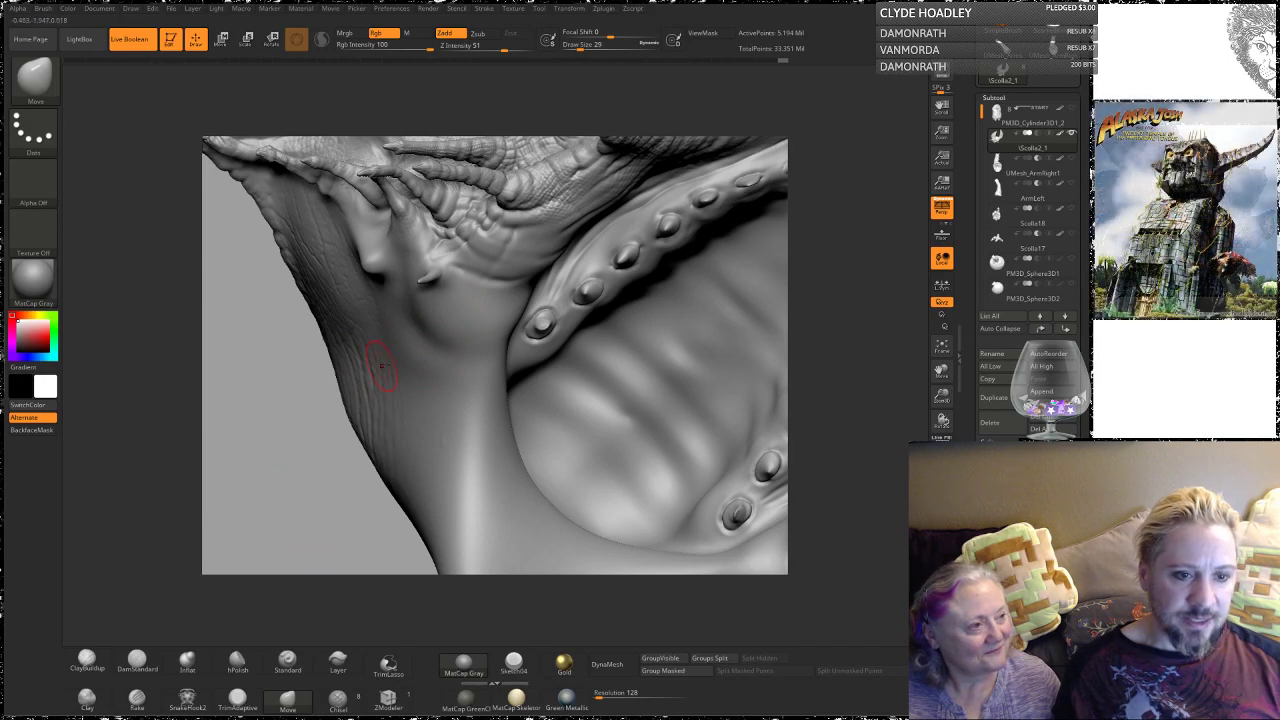
{"action": "key", "text": "shift"}
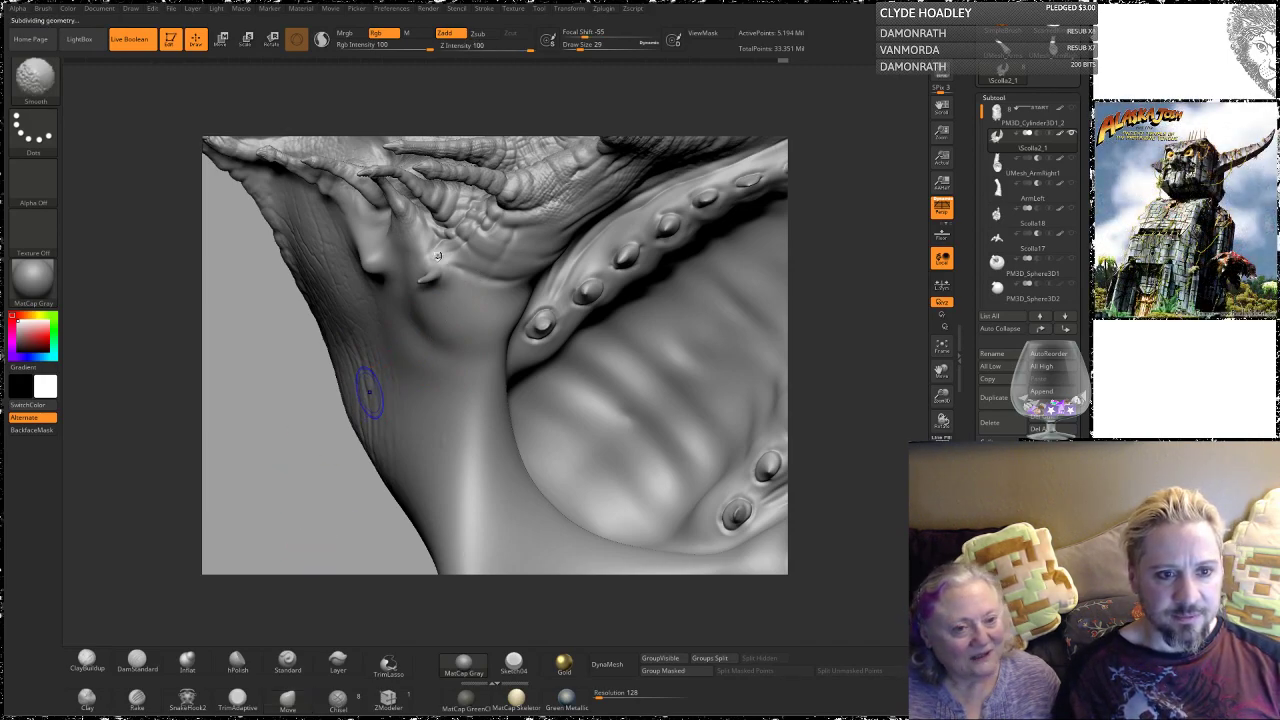
{"action": "key", "text": "shift+d"}
{"action": "key", "text": "shift+d"}
{"action": "key", "text": "shift+d"}
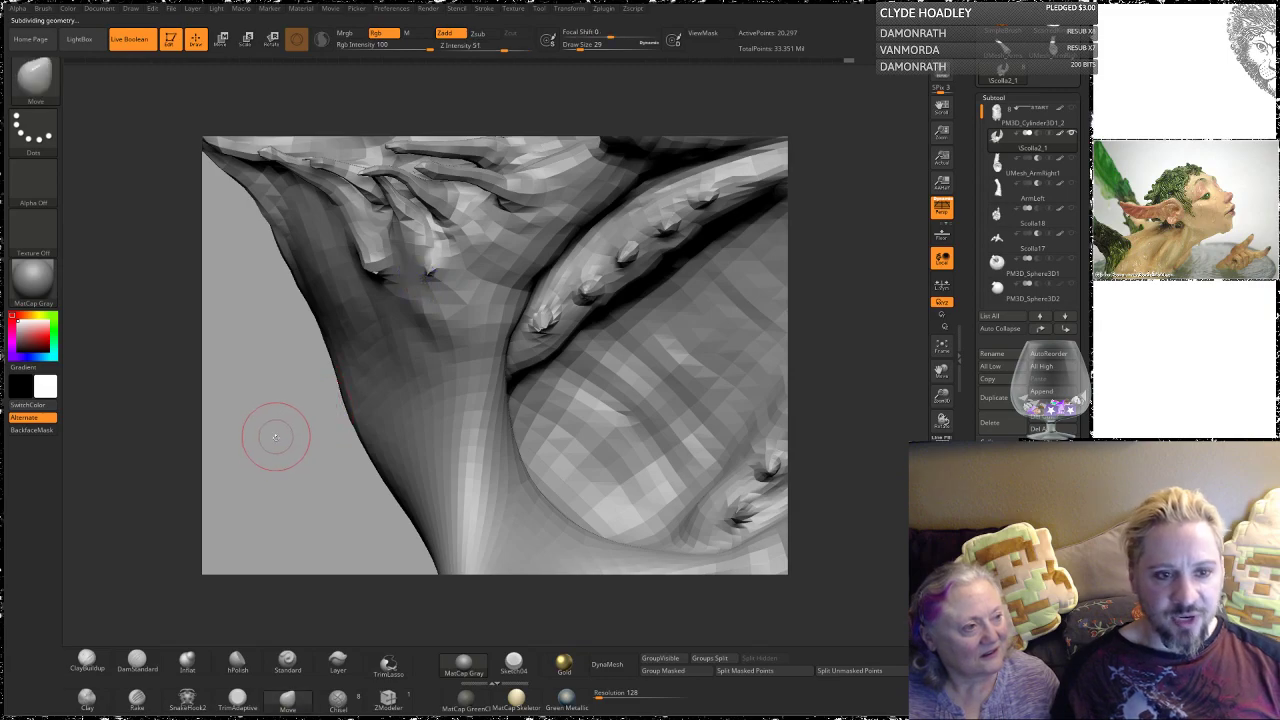
{"action": "left_click_drag", "start_coordinate": [274, 434], "coordinate": [334, 452]}
{"action": "mouse_move", "coordinate": [679, 257]}
{"action": "left_mouse_down"}
{"action": "mouse_move", "coordinate": [668, 241]}
{"action": "mouse_move", "coordinate": [683, 337]}
{"action": "mouse_move", "coordinate": [675, 274]}
{"action": "mouse_move", "coordinate": [661, 278]}
{"action": "left_mouse_up"}
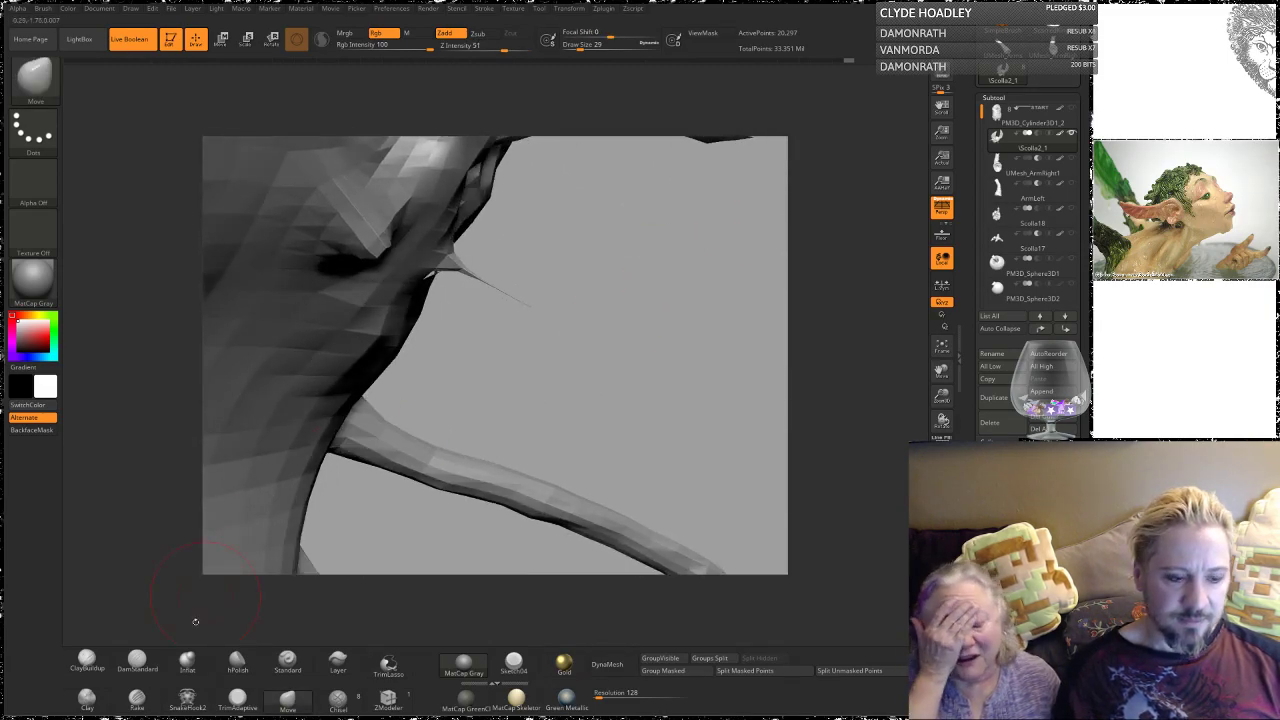
Step: Try to reshape the tip of the thin spike with the Move brush at a draw size of 4
{"action": "left_click", "coordinate": [237, 663]}
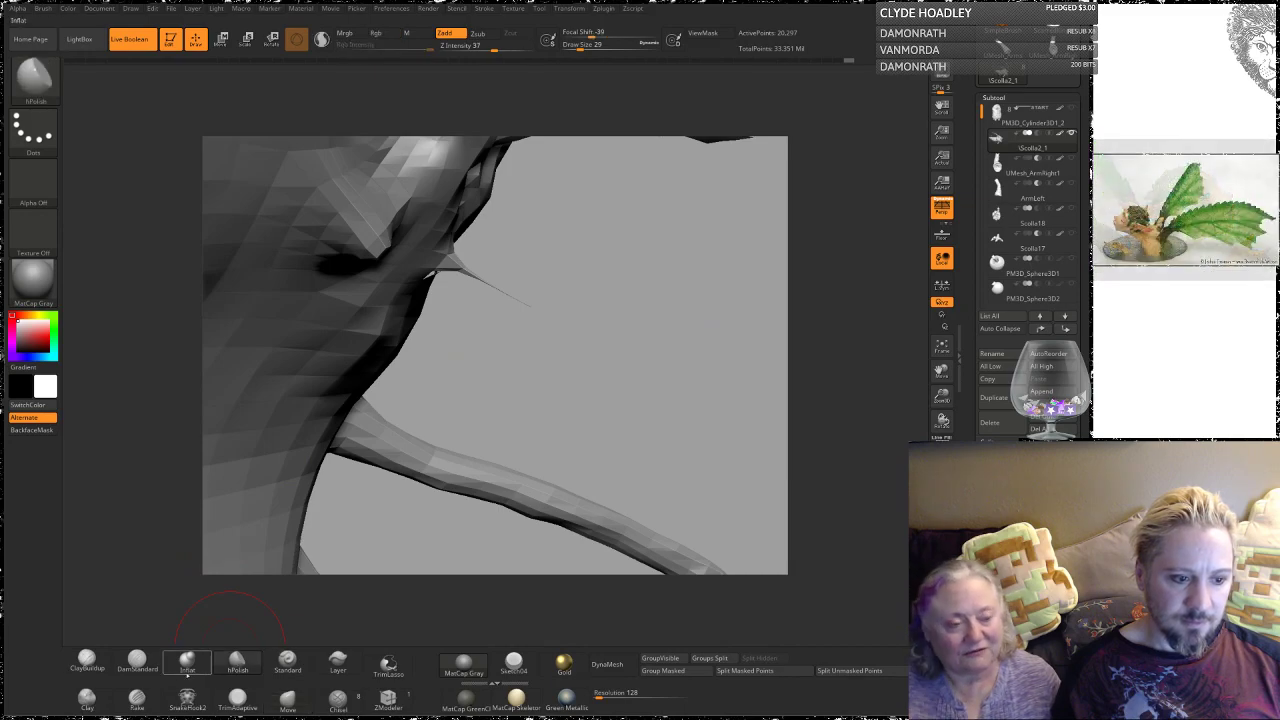
{"action": "left_click", "coordinate": [298, 704]}
{"action": "key", "text": "space"}
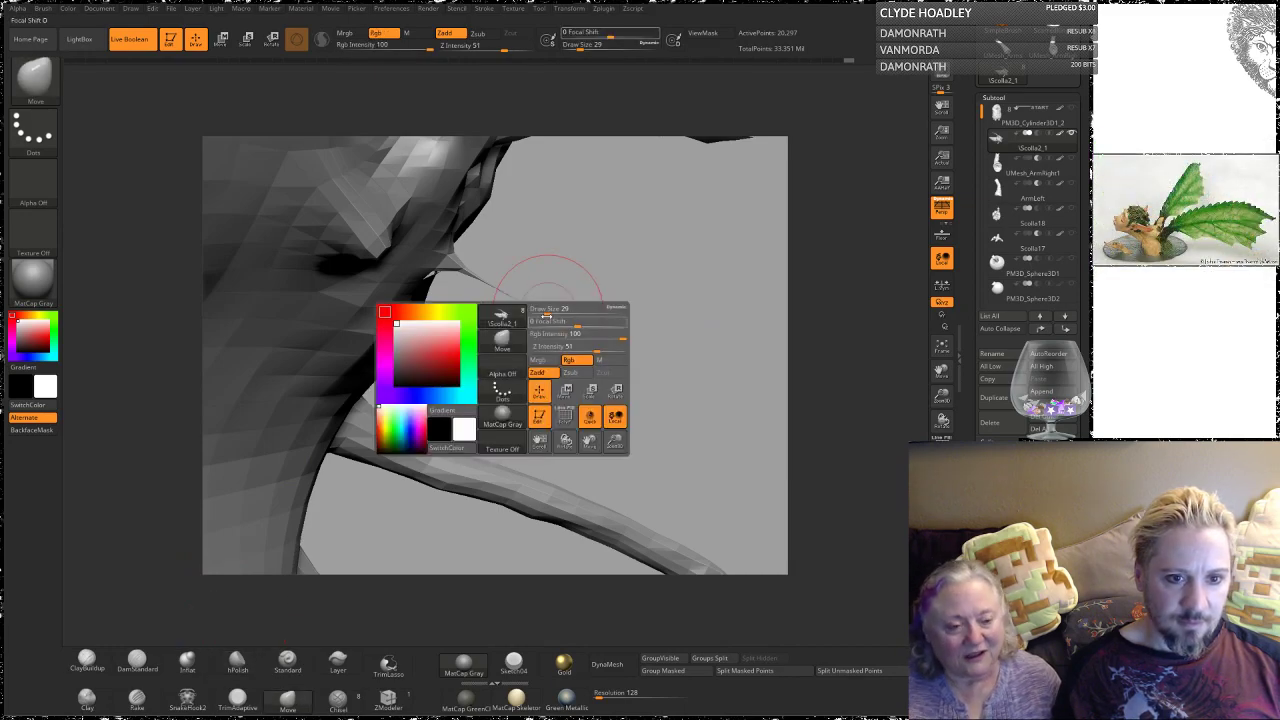
{"action": "left_click_drag", "start_coordinate": [549, 312], "coordinate": [541, 312]}
{"action": "key", "text": "ctrl+z"}
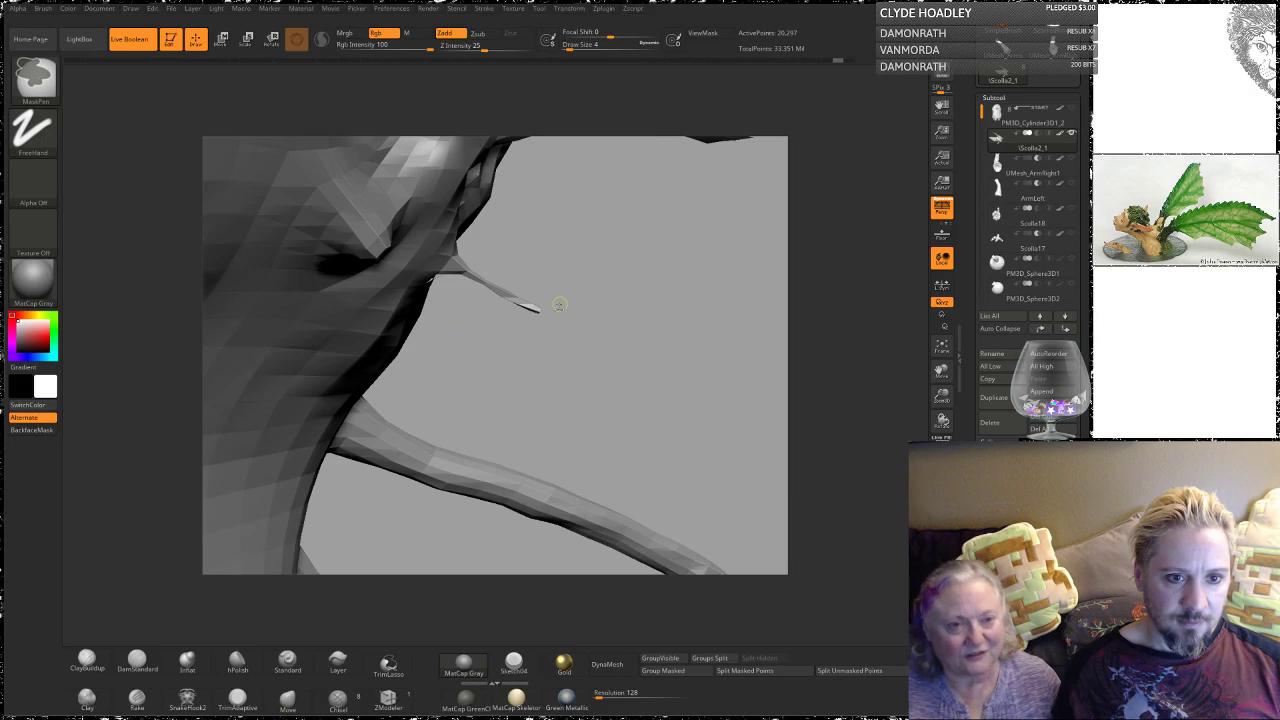
{"action": "key", "text": "ctrl+z"}
Step: Pull the thin spike back into the skin beside the mouth corner with the Move brush and set the draw size to 29
{"action": "key", "text": "space"}
{"action": "left_click_drag", "start_coordinate": [553, 317], "coordinate": [462, 276]}
{"action": "key", "text": "space"}
{"action": "left_click_drag", "start_coordinate": [571, 284], "coordinate": [429, 220]}
{"action": "key", "text": "space"}
{"action": "left_click_drag", "start_coordinate": [528, 298], "coordinate": [518, 298]}
{"action": "mouse_move", "coordinate": [479, 386]}
{"action": "left_mouse_down"}
{"action": "mouse_move", "coordinate": [486, 394]}
{"action": "mouse_move", "coordinate": [543, 271]}
{"action": "left_mouse_up"}
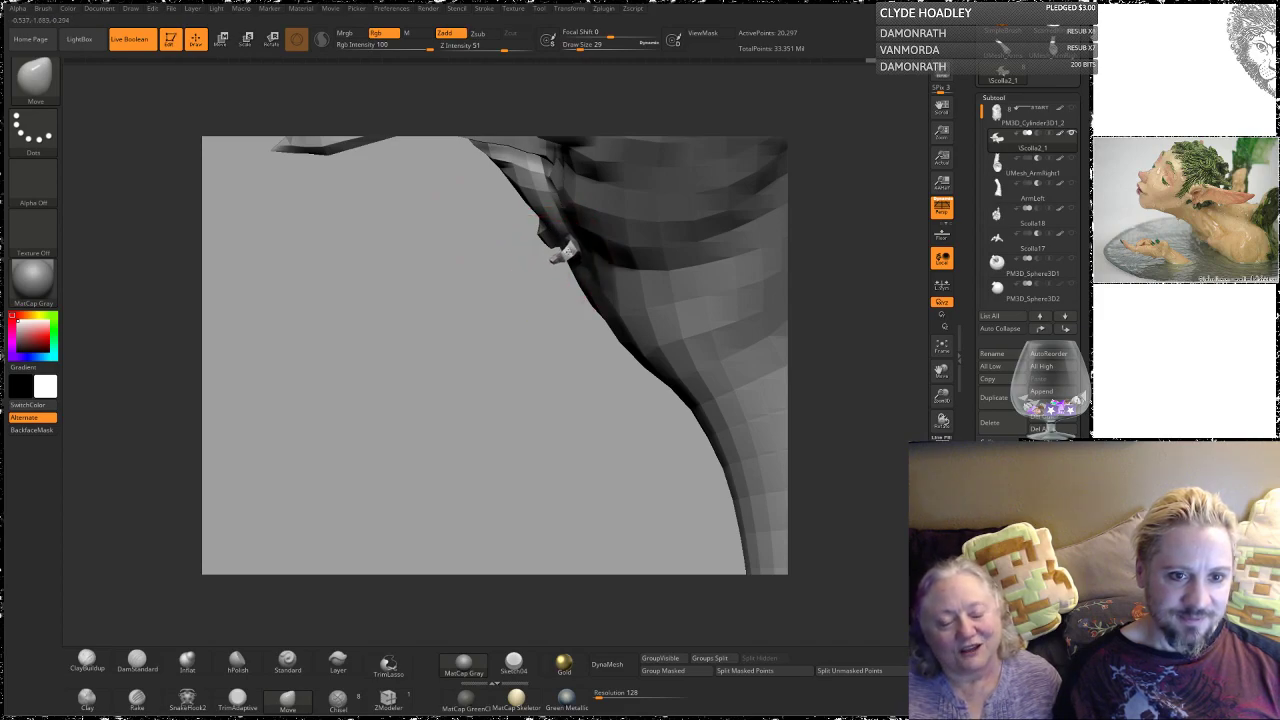
Step: Smooth the remaining spike stub and the low-resolution surface around the mouth corners near the tendril roots
{"action": "mouse_move", "coordinate": [505, 333]}
{"action": "left_mouse_down"}
{"action": "mouse_move", "coordinate": [600, 320]}
{"action": "mouse_move", "coordinate": [592, 305]}
{"action": "left_mouse_up"}
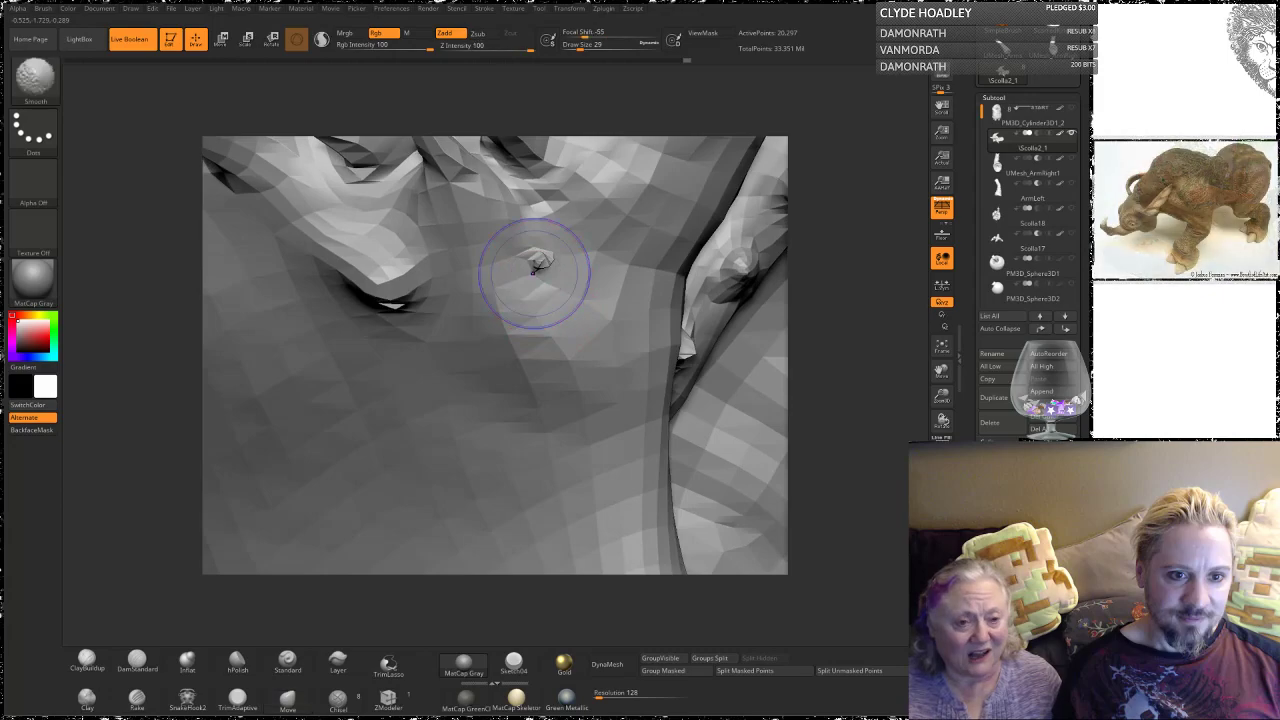
{"action": "left_click_drag", "start_coordinate": [534, 272], "coordinate": [541, 276], "text": "shift"}
{"action": "mouse_move", "coordinate": [831, 160]}
{"action": "left_mouse_down"}
{"action": "mouse_move", "coordinate": [812, 190]}
{"action": "mouse_move", "coordinate": [843, 236]}
{"action": "mouse_move", "coordinate": [565, 395]}
{"action": "left_mouse_up"}
{"action": "left_click_drag", "start_coordinate": [680, 350], "coordinate": [629, 534]}
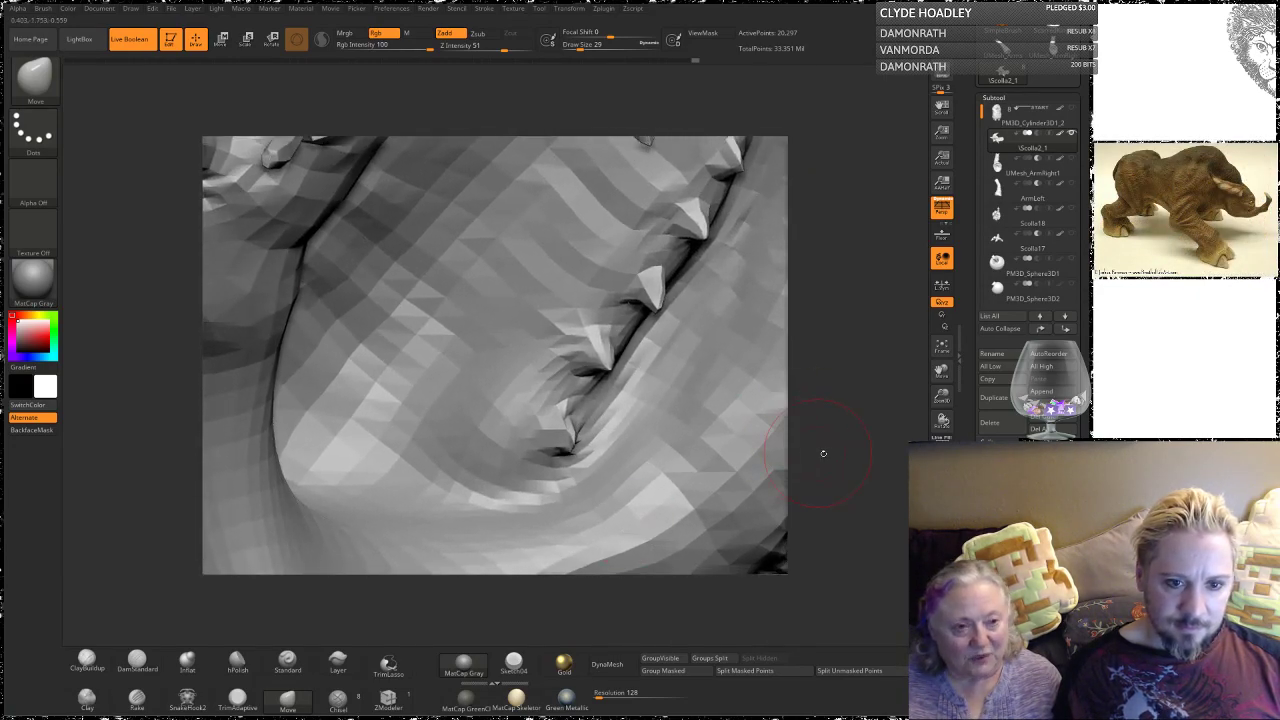
{"action": "left_click_drag", "start_coordinate": [823, 449], "coordinate": [662, 174], "text": "alt"}
{"action": "mouse_move", "coordinate": [494, 507]}
{"action": "left_mouse_down"}
{"action": "mouse_move", "coordinate": [498, 532]}
{"action": "mouse_move", "coordinate": [500, 507]}
{"action": "mouse_move", "coordinate": [527, 531]}
{"action": "mouse_move", "coordinate": [524, 520]}
{"action": "left_mouse_up"}
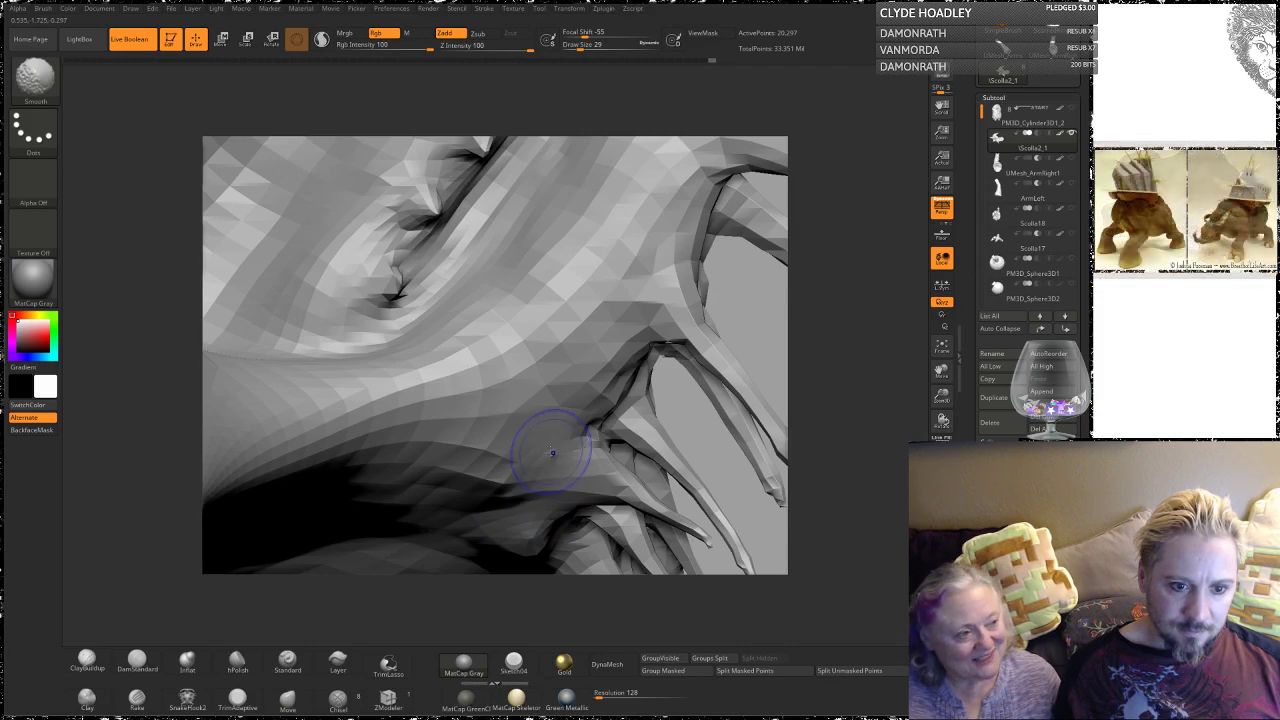
Step: Raise the subdivision of Scolla2_1 level by level, smoothing the skin beside the mouth corner at each level
{"action": "mouse_move", "coordinate": [812, 318]}
{"action": "left_mouse_down", "text": "alt"}
{"action": "mouse_move", "coordinate": [785, 250]}
{"action": "mouse_move", "coordinate": [740, 202]}
{"action": "left_mouse_up", "text": "alt"}
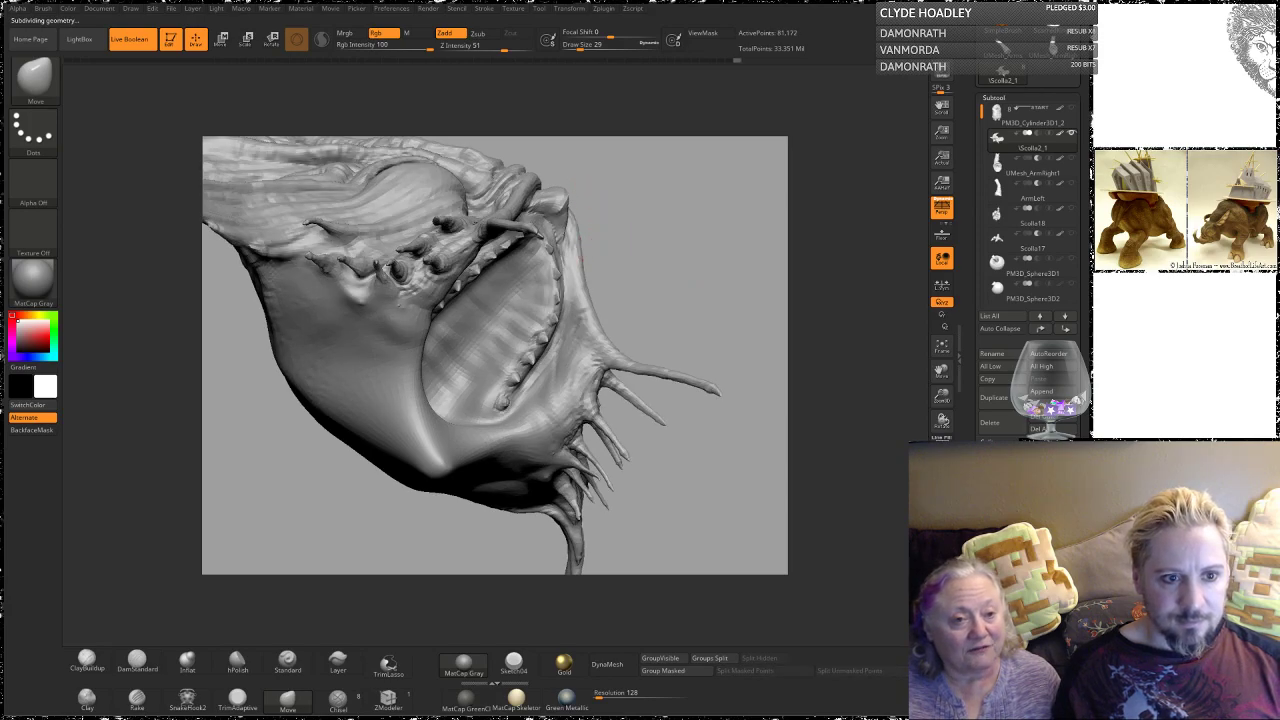
{"action": "key", "text": "shift"}
{"action": "left_click_drag", "start_coordinate": [669, 234], "coordinate": [622, 270]}
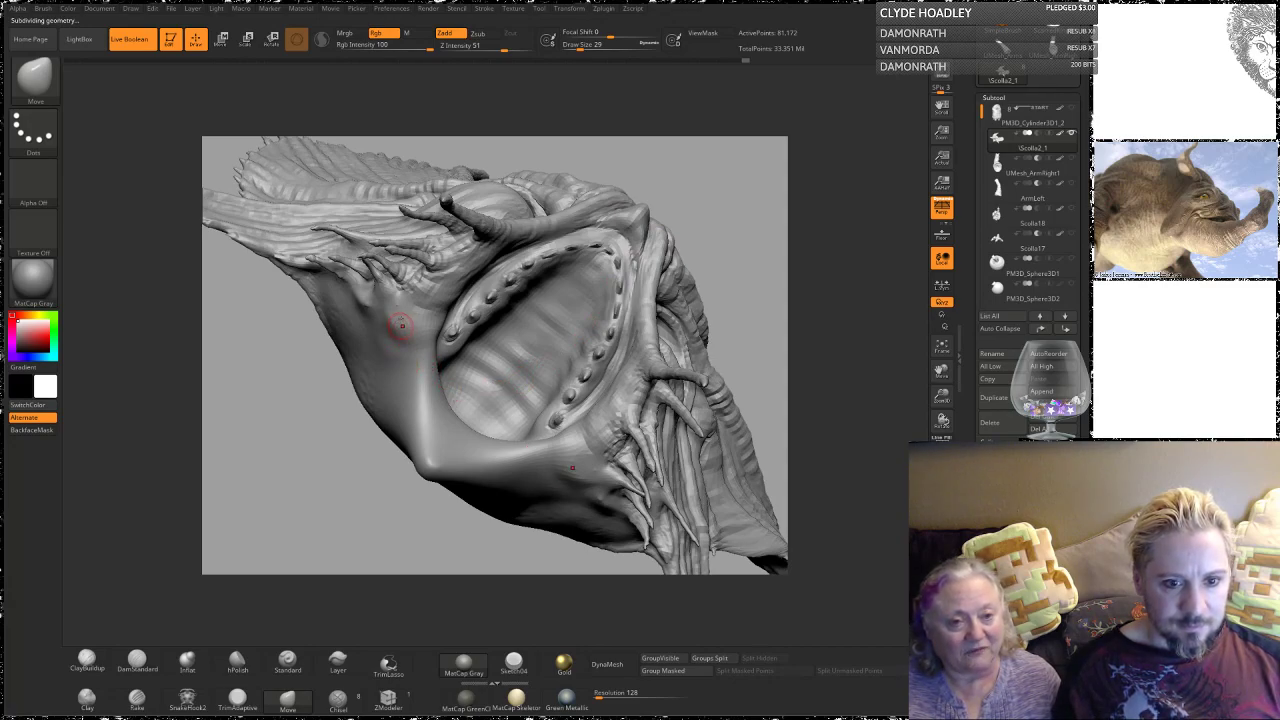
{"action": "key", "text": "shift"}
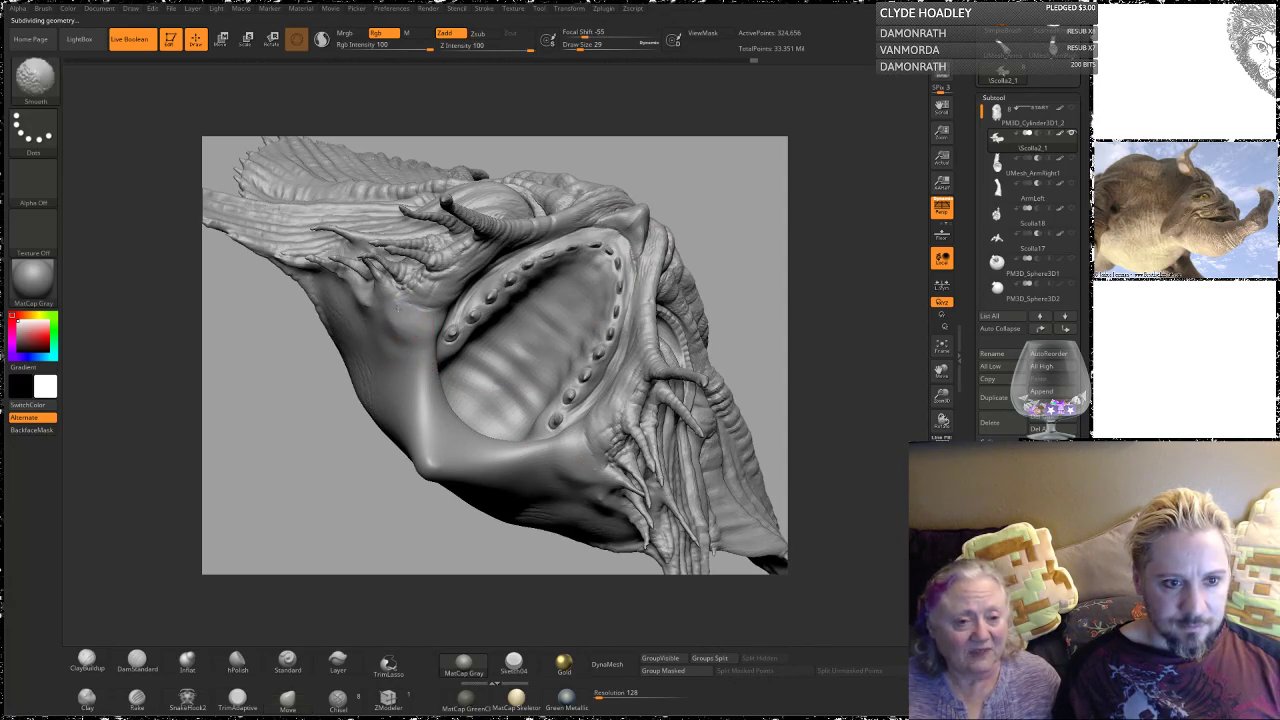
{"action": "left_click_drag", "start_coordinate": [398, 315], "coordinate": [404, 320], "text": "shift"}
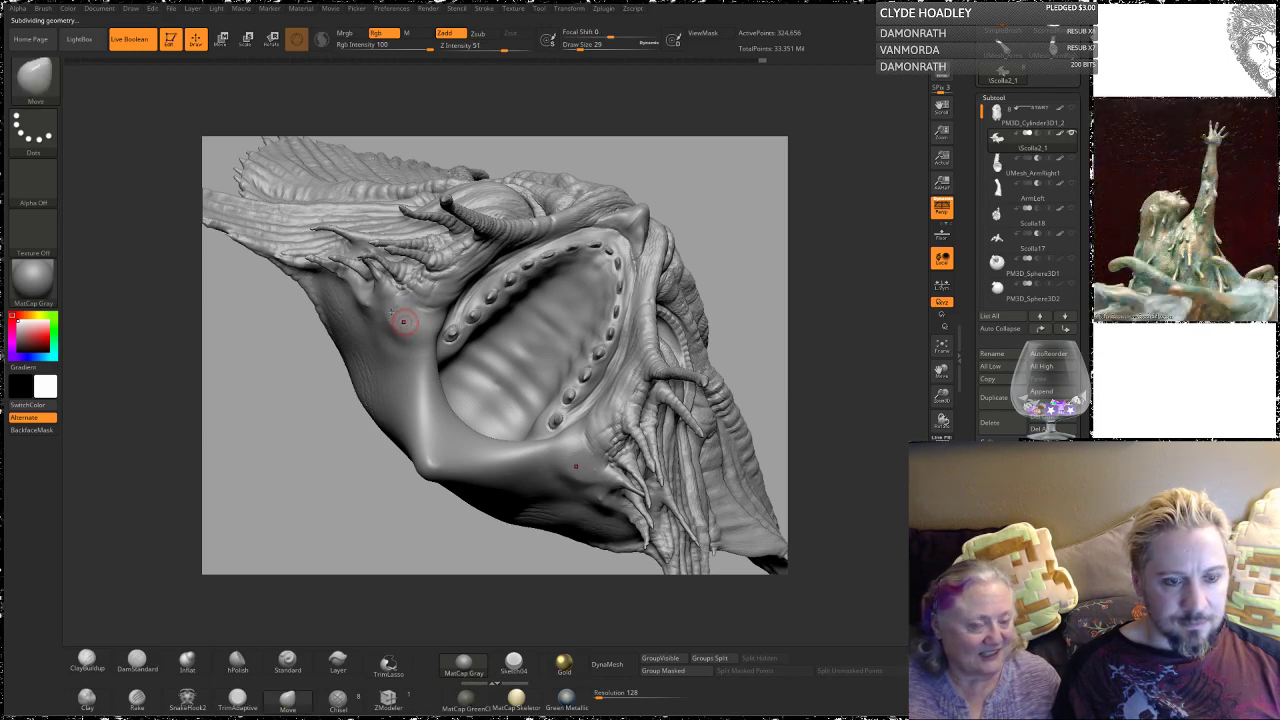
{"action": "key", "text": "shift"}
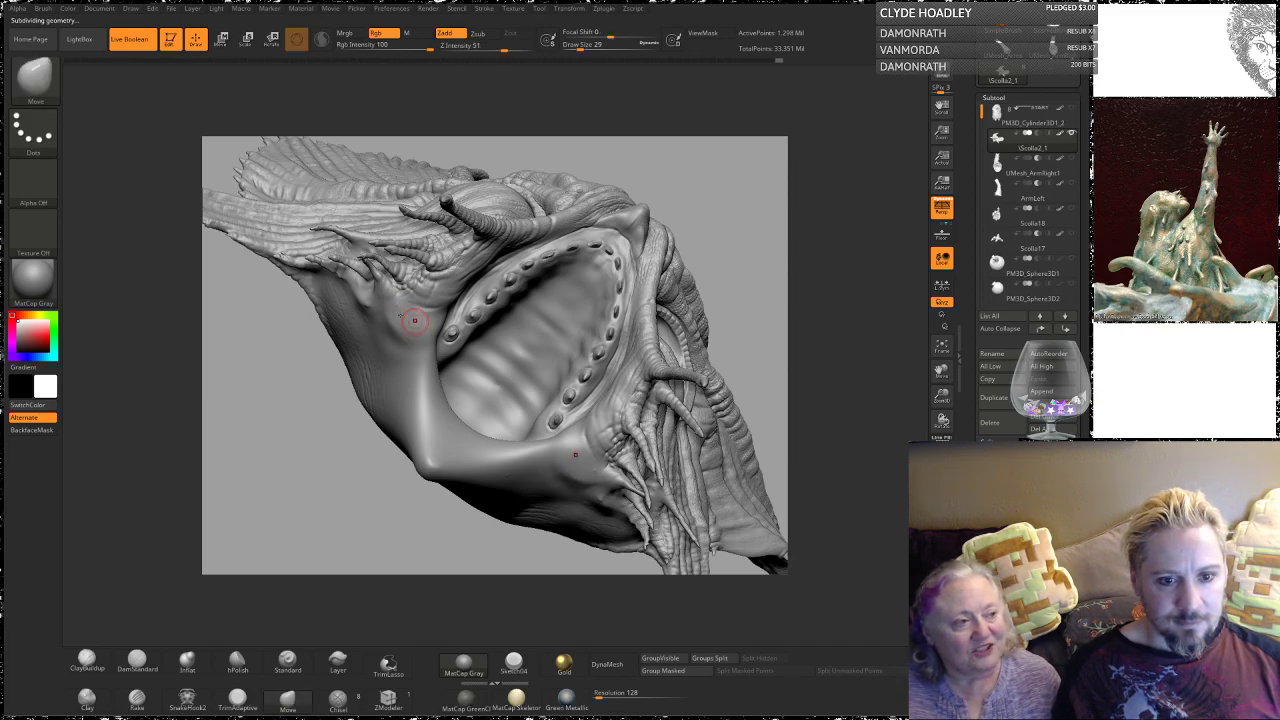
{"action": "key", "text": "shift"}
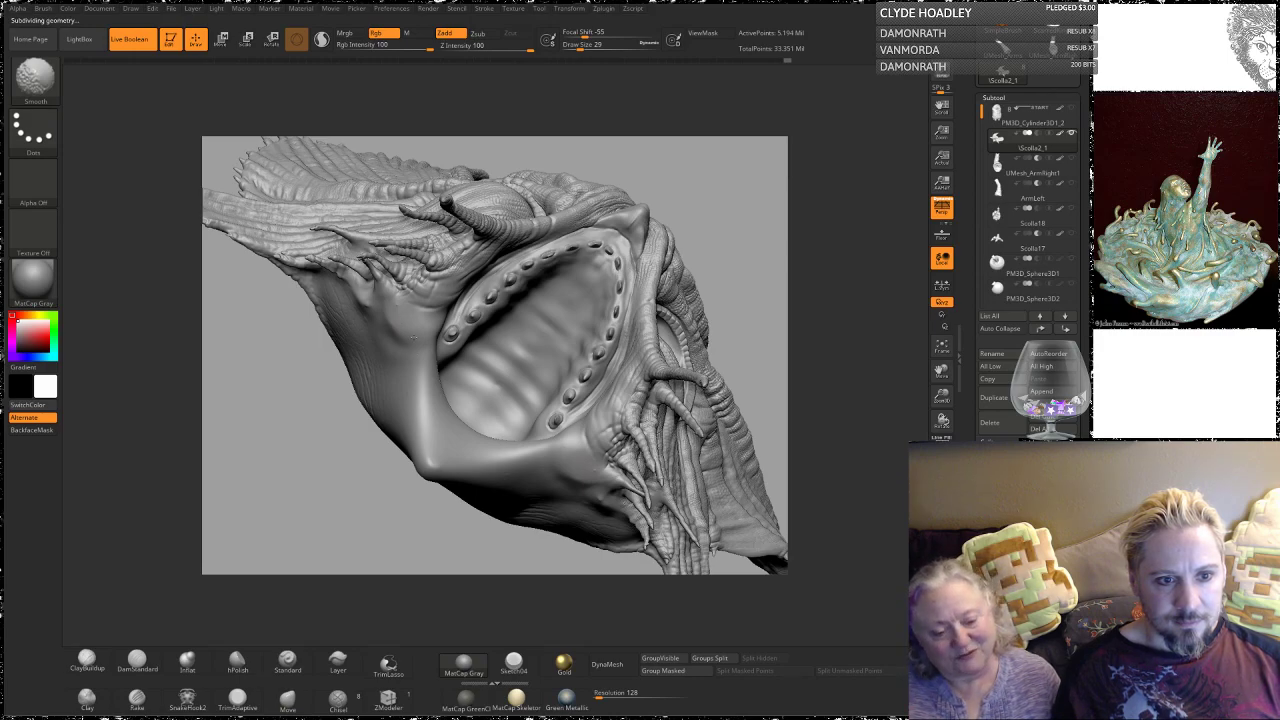
Step: Check the cleaned mouth corners from the side and front, and raise Scolla2_1 to its highest subdivision level
{"action": "mouse_move", "coordinate": [732, 155]}
{"action": "left_mouse_down"}
{"action": "mouse_move", "coordinate": [706, 300]}
{"action": "mouse_move", "coordinate": [676, 318]}
{"action": "left_mouse_up"}
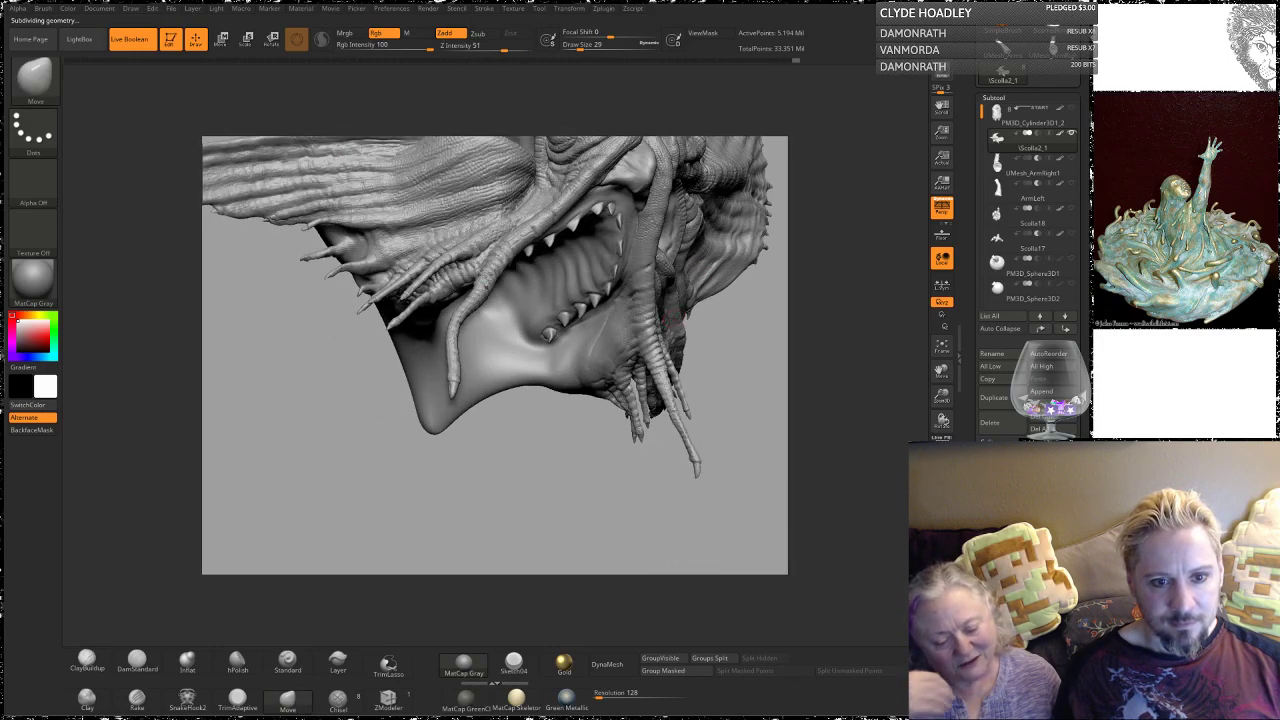
{"action": "left_click_drag", "start_coordinate": [580, 505], "coordinate": [569, 370]}
{"action": "mouse_move", "coordinate": [440, 438]}
{"action": "left_mouse_down"}
{"action": "mouse_move", "coordinate": [589, 425]}
{"action": "mouse_move", "coordinate": [577, 423]}
{"action": "mouse_move", "coordinate": [526, 500]}
{"action": "mouse_move", "coordinate": [530, 490]}
{"action": "left_mouse_up"}
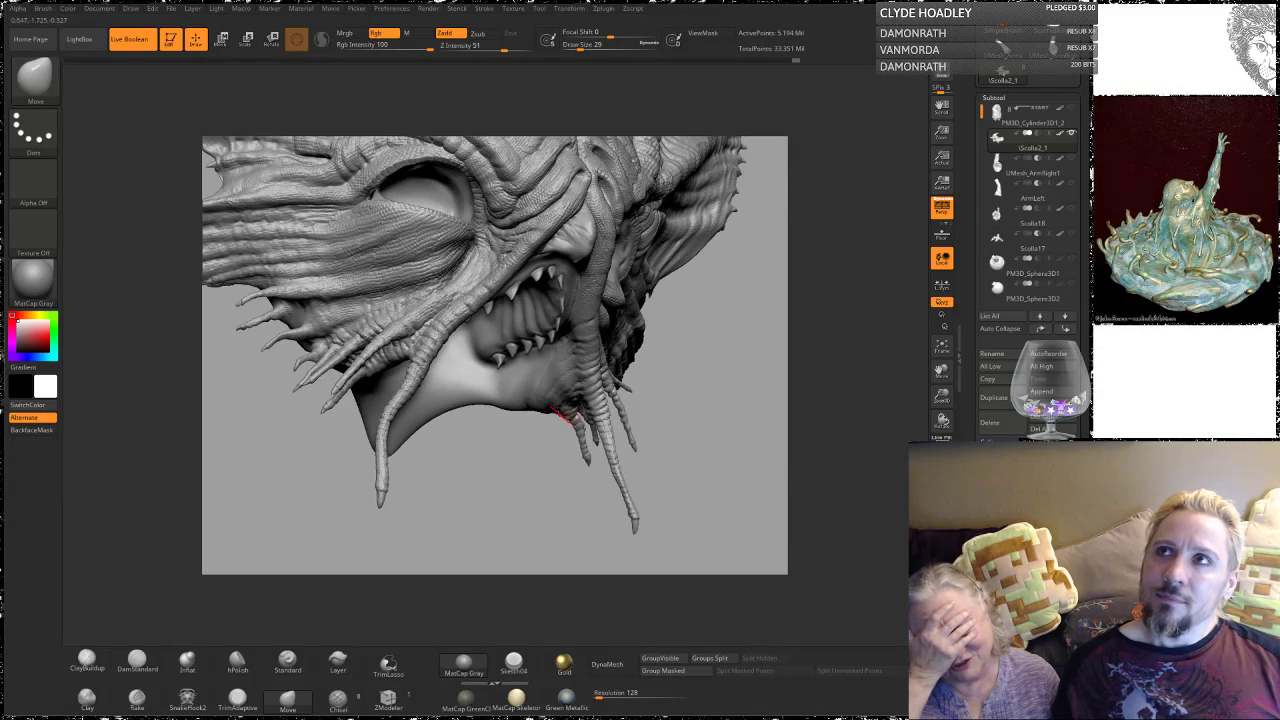
{"action": "mouse_move", "coordinate": [736, 308]}
{"action": "left_mouse_down"}
{"action": "mouse_move", "coordinate": [686, 289]}
{"action": "mouse_move", "coordinate": [650, 430]}
{"action": "left_mouse_up"}
{"action": "key", "text": "ctrl+d"}
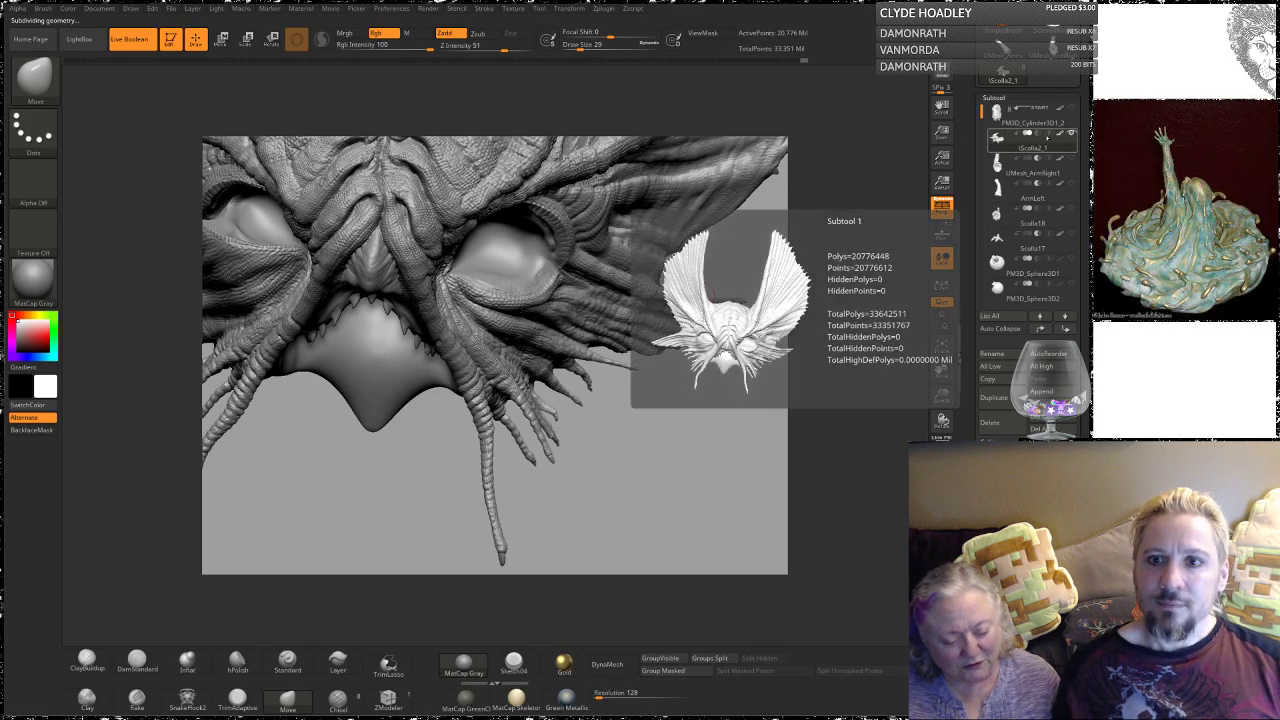
Step: Show all the other subtools together with the upper head and hide the eyeball spheres
{"action": "mouse_move", "coordinate": [1028, 146]}
{"action": "key", "text": "shift"}
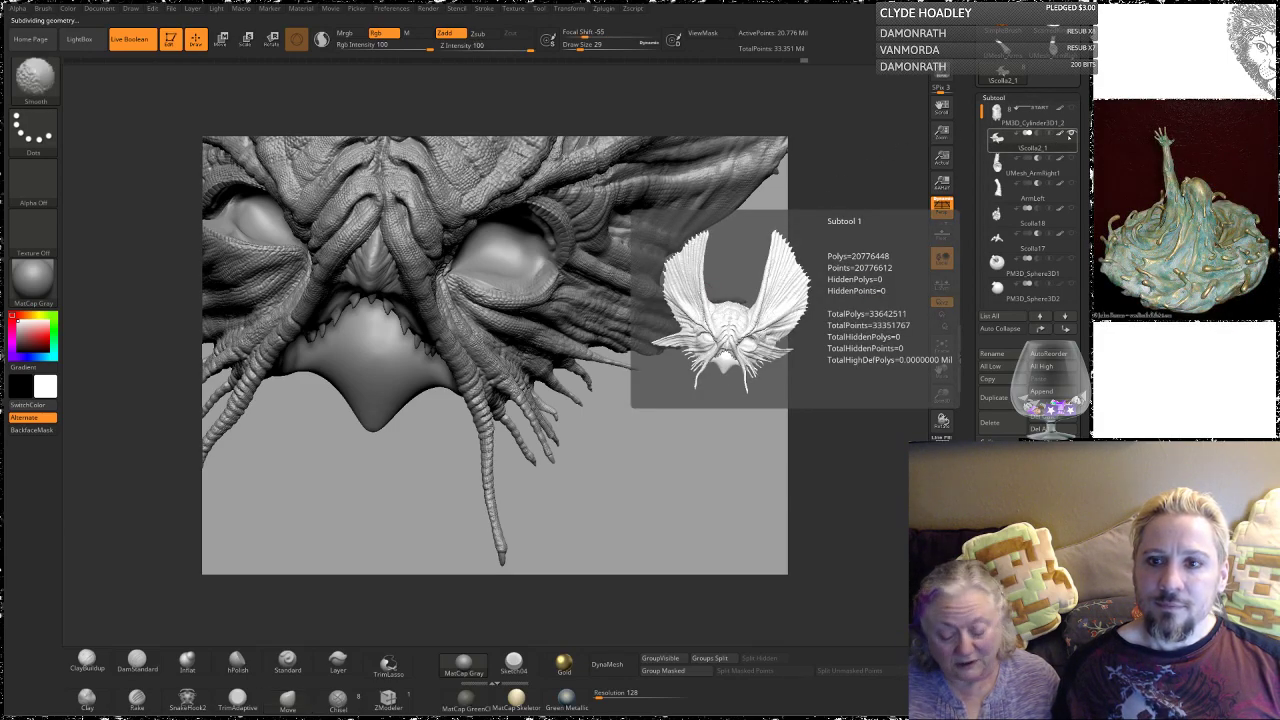
{"action": "left_click", "coordinate": [1072, 136], "text": "shift"}
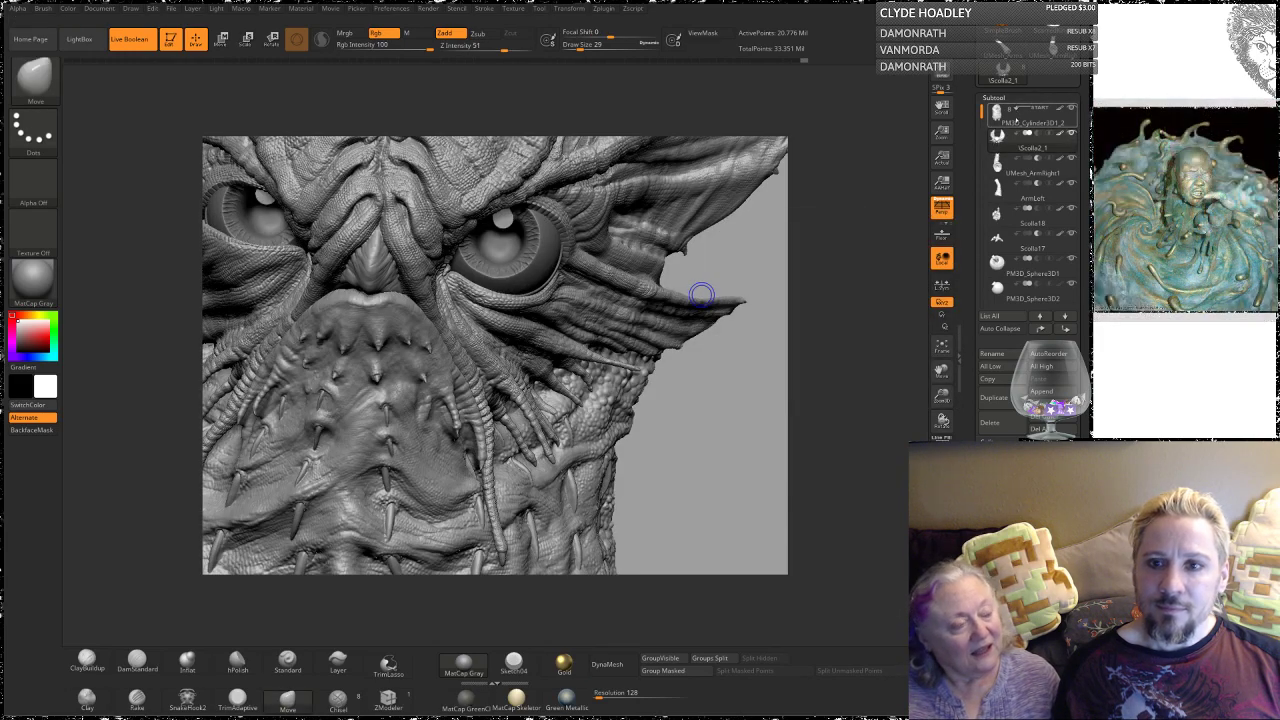
{"action": "mouse_move", "coordinate": [1072, 214]}
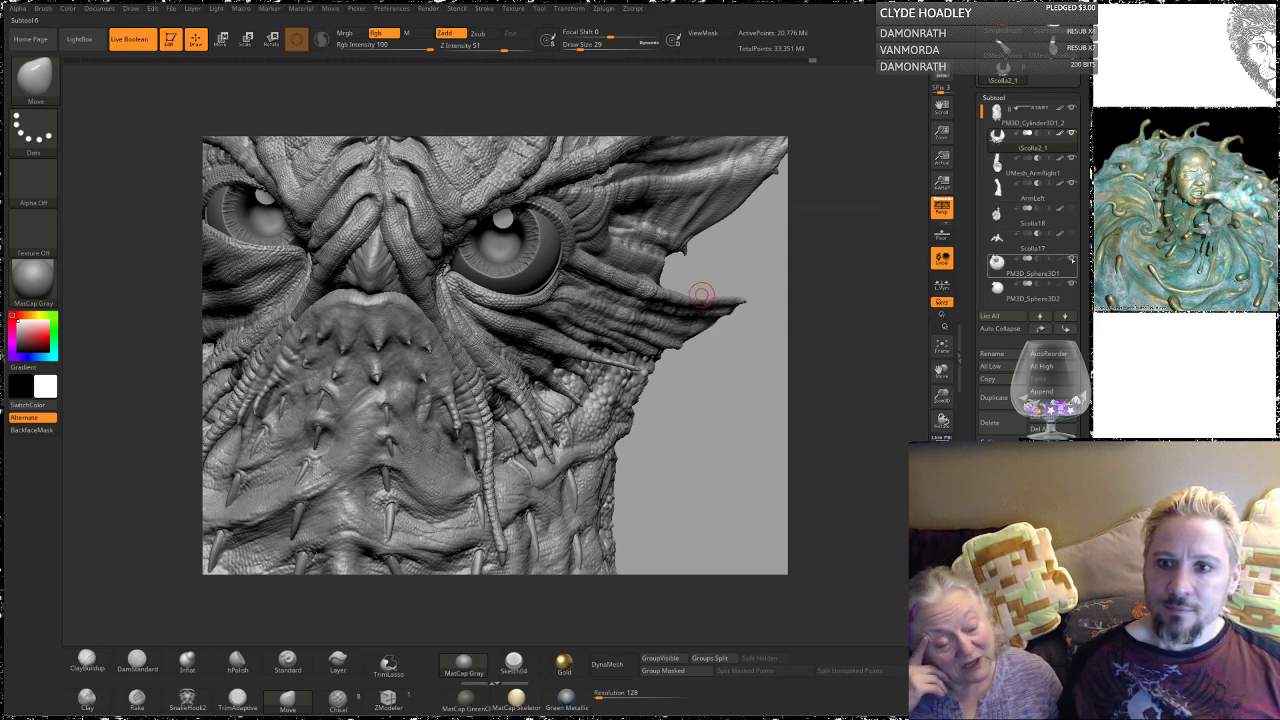
{"action": "left_click", "coordinate": [1071, 286]}
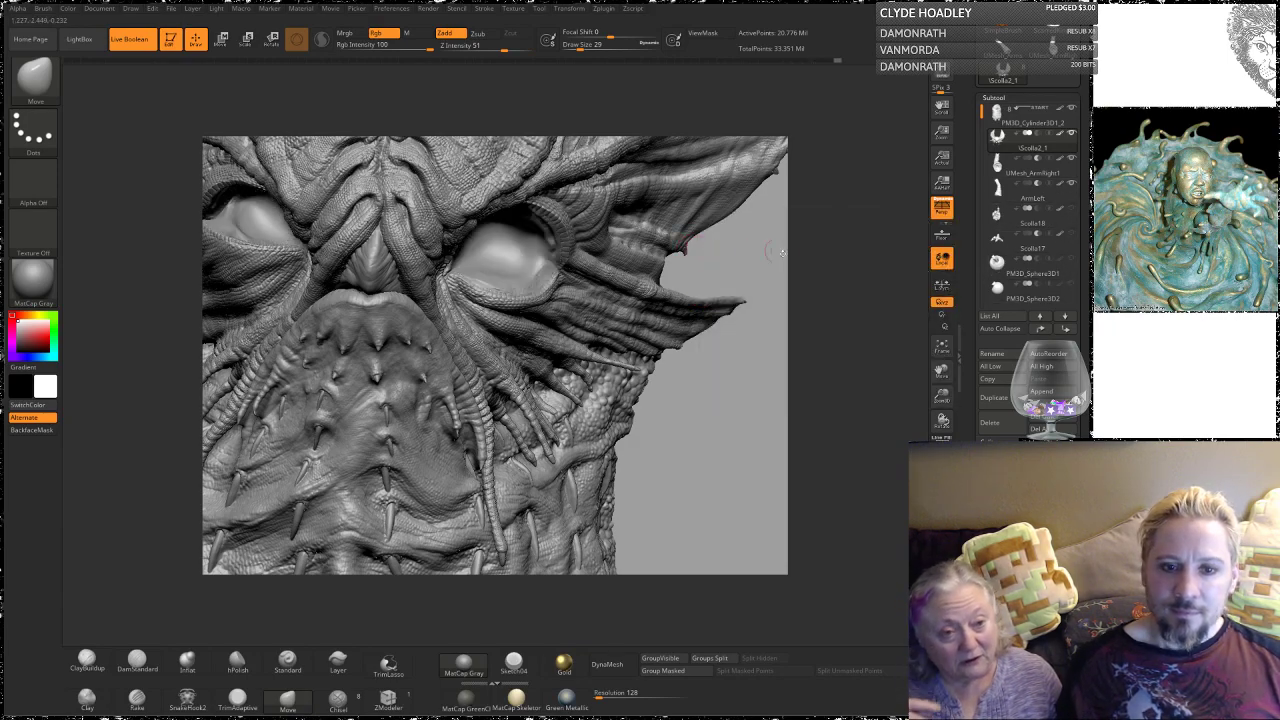
Step: Set the cleaned upper head Scolla2_1 to Live Boolean subtraction to cut the mouth cavity into the body
{"action": "left_click_drag", "start_coordinate": [757, 261], "coordinate": [763, 276]}
{"action": "left_click_drag", "start_coordinate": [680, 327], "coordinate": [762, 354], "text": "alt"}
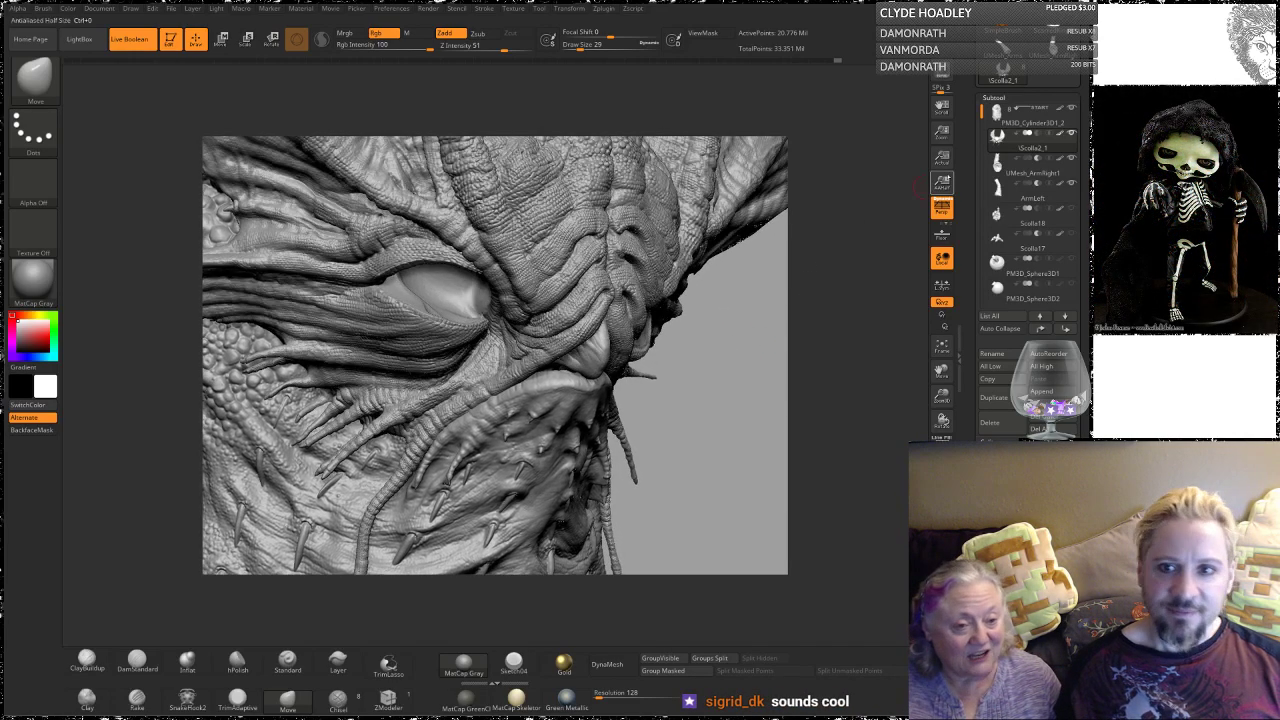
{"action": "left_click", "coordinate": [1039, 134]}
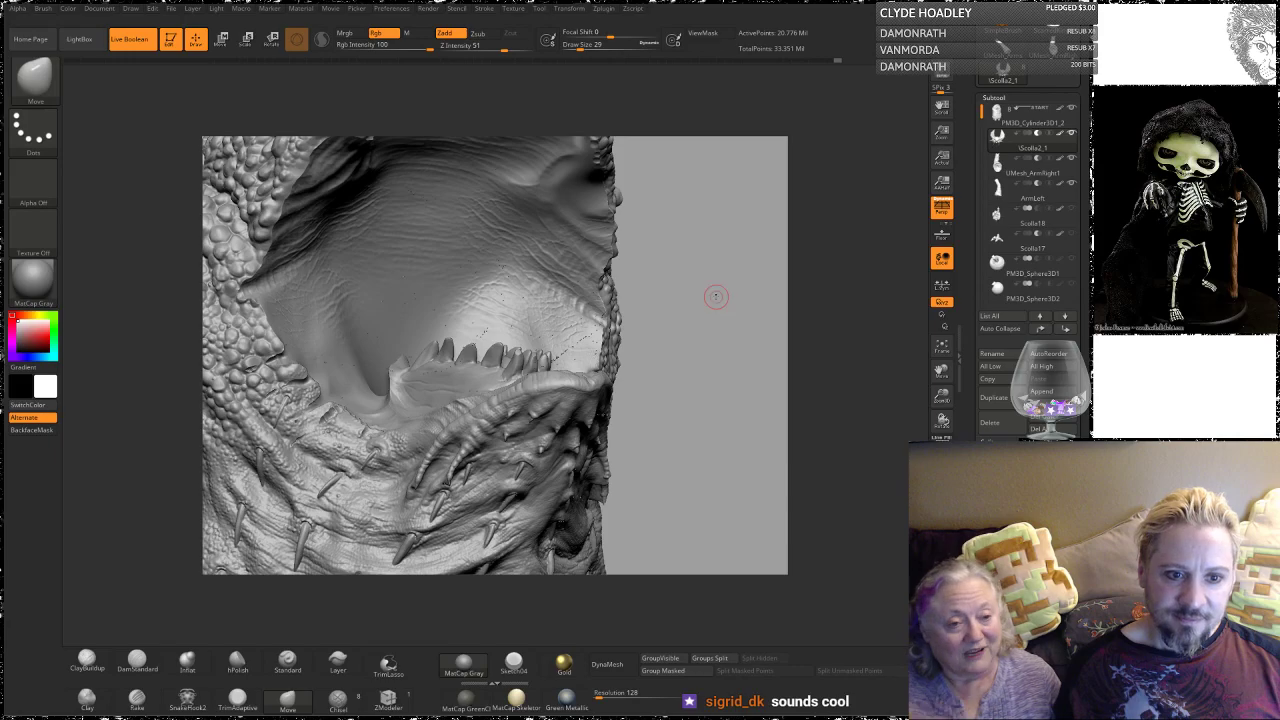
Step: Inspect the mouth cavity cut by the upper head, and the lower jaw's teeth, from the front, side and above
{"action": "mouse_move", "coordinate": [717, 297]}
{"action": "left_mouse_down"}
{"action": "mouse_move", "coordinate": [703, 364]}
{"action": "mouse_move", "coordinate": [545, 333]}
{"action": "mouse_move", "coordinate": [533, 215]}
{"action": "mouse_move", "coordinate": [700, 360]}
{"action": "mouse_move", "coordinate": [707, 388]}
{"action": "mouse_move", "coordinate": [720, 291]}
{"action": "mouse_move", "coordinate": [700, 297]}
{"action": "left_mouse_up"}
{"action": "mouse_move", "coordinate": [641, 230]}
{"action": "left_mouse_down", "text": "alt"}
{"action": "mouse_move", "coordinate": [683, 360]}
{"action": "mouse_move", "coordinate": [672, 358]}
{"action": "left_mouse_up", "text": "alt"}
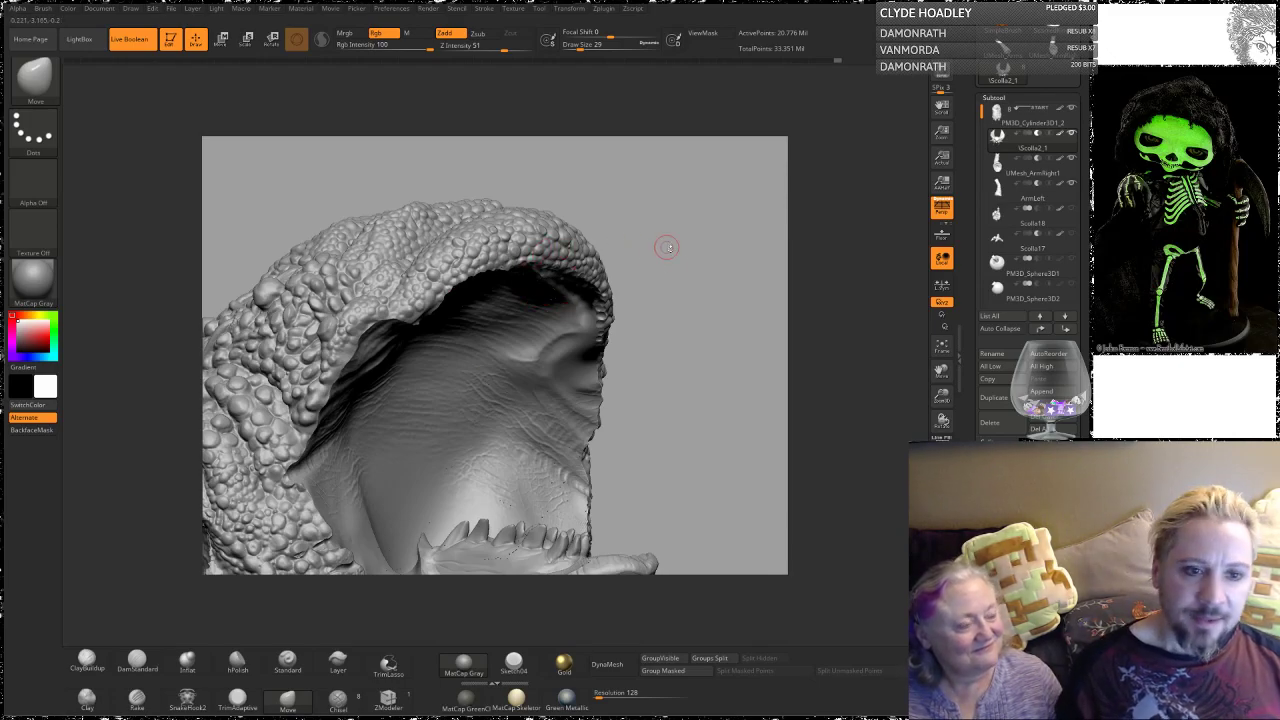
{"action": "mouse_move", "coordinate": [676, 246]}
{"action": "left_mouse_down"}
{"action": "mouse_move", "coordinate": [686, 266]}
{"action": "mouse_move", "coordinate": [666, 266]}
{"action": "left_mouse_up"}
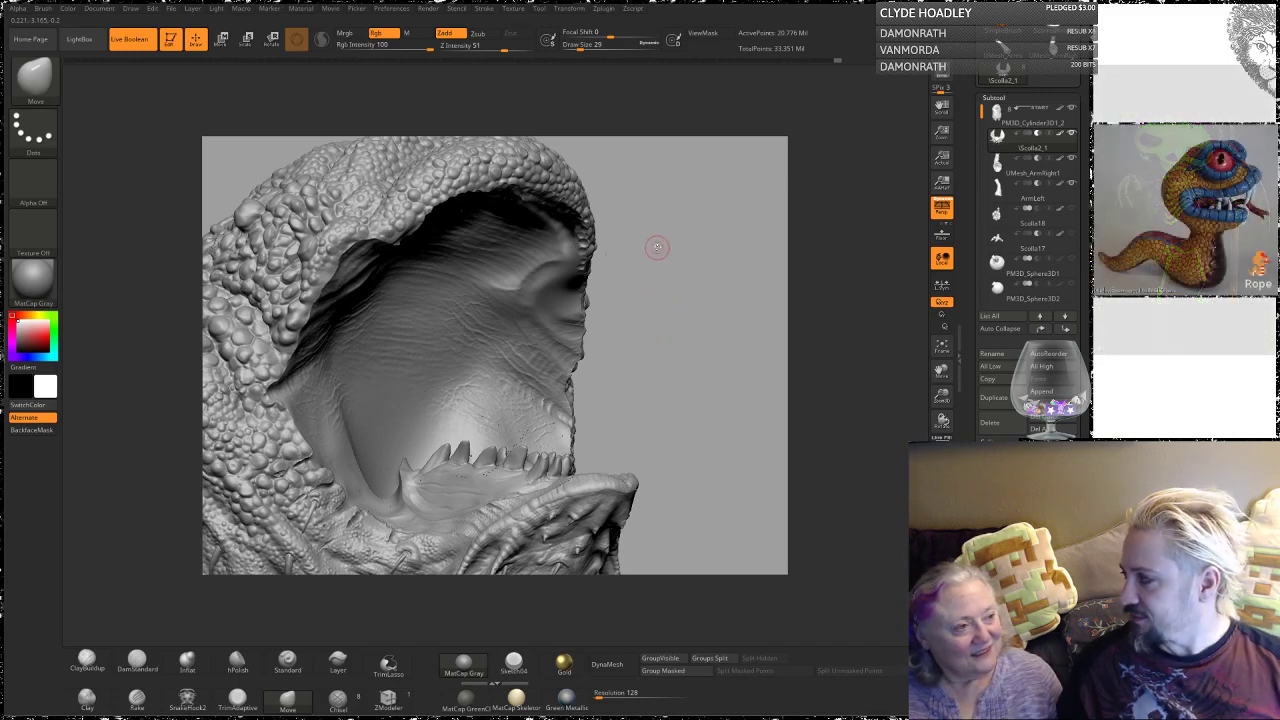
{"action": "left_click_drag", "start_coordinate": [670, 277], "coordinate": [477, 213]}
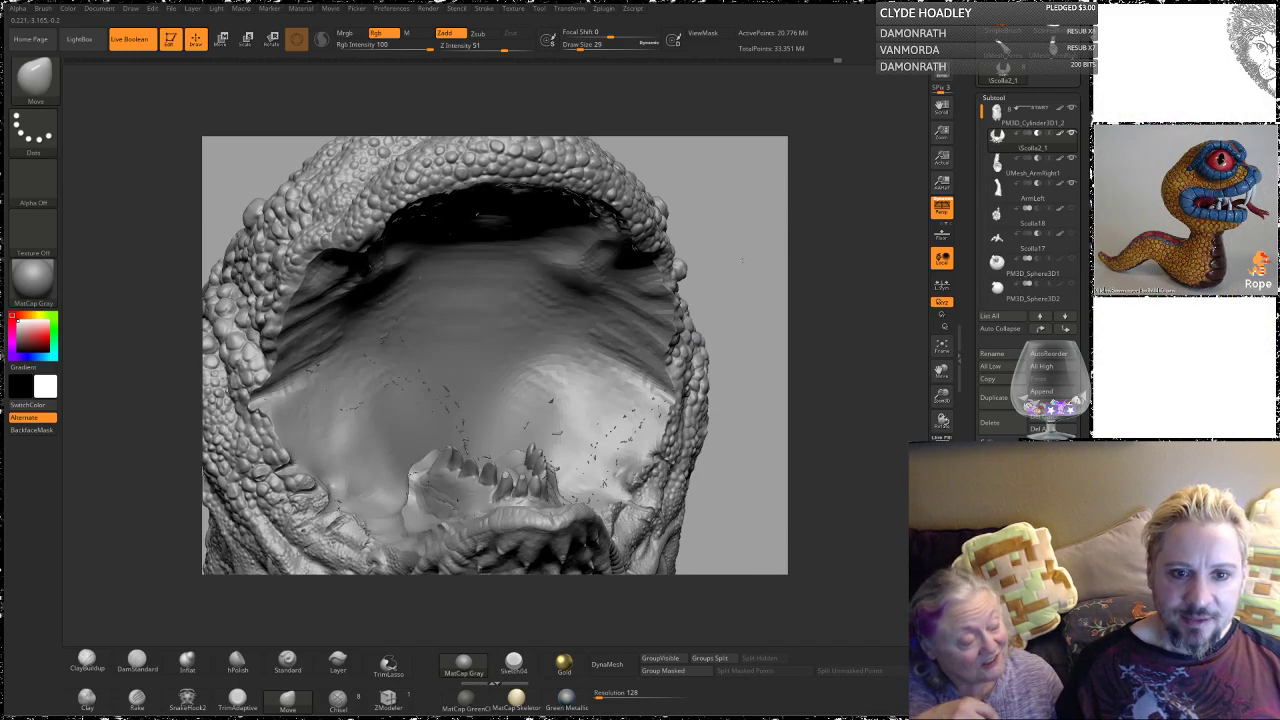
{"action": "mouse_move", "coordinate": [742, 261]}
{"action": "left_mouse_down"}
{"action": "mouse_move", "coordinate": [759, 281]}
{"action": "mouse_move", "coordinate": [711, 246]}
{"action": "left_mouse_up"}
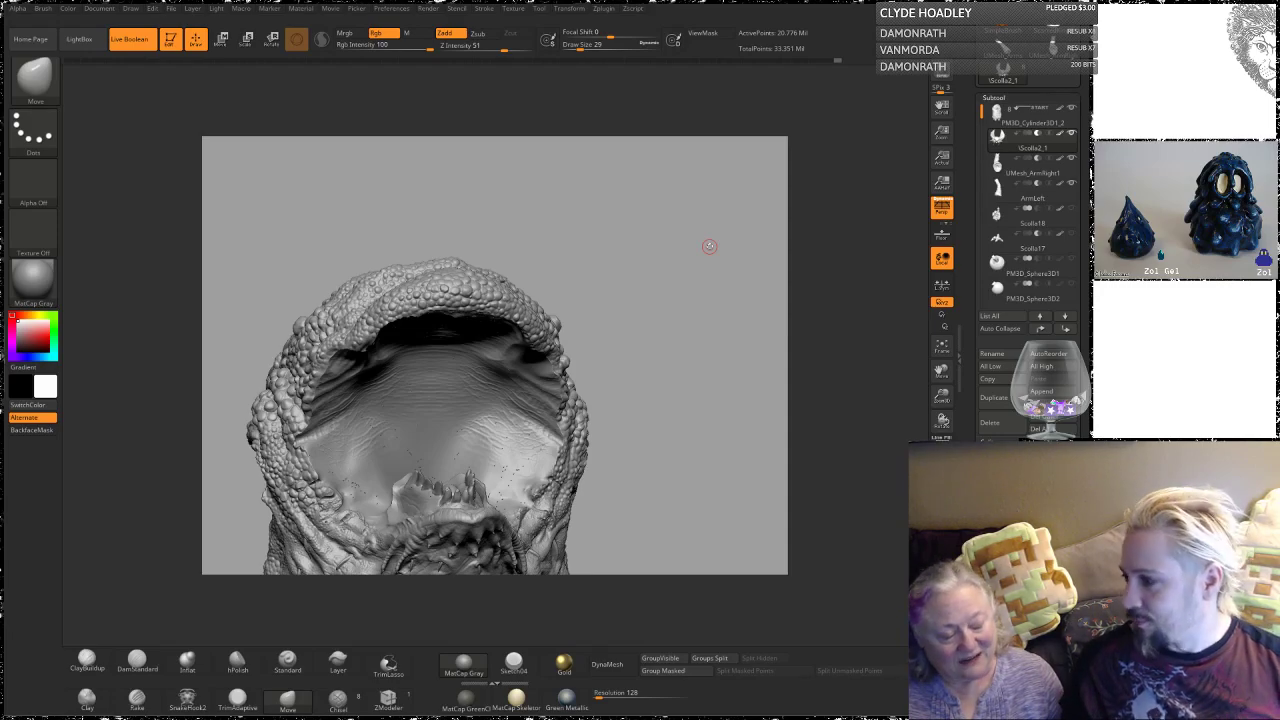
{"action": "mouse_move", "coordinate": [631, 338]}
{"action": "left_mouse_down", "text": "alt"}
{"action": "mouse_move", "coordinate": [633, 237]}
{"action": "mouse_move", "coordinate": [677, 246]}
{"action": "mouse_move", "coordinate": [660, 271]}
{"action": "mouse_move", "coordinate": [645, 263]}
{"action": "mouse_move", "coordinate": [633, 208]}
{"action": "mouse_move", "coordinate": [692, 92]}
{"action": "mouse_move", "coordinate": [743, 202]}
{"action": "mouse_move", "coordinate": [691, 234]}
{"action": "mouse_move", "coordinate": [625, 228]}
{"action": "mouse_move", "coordinate": [680, 267]}
{"action": "left_mouse_up", "text": "alt"}
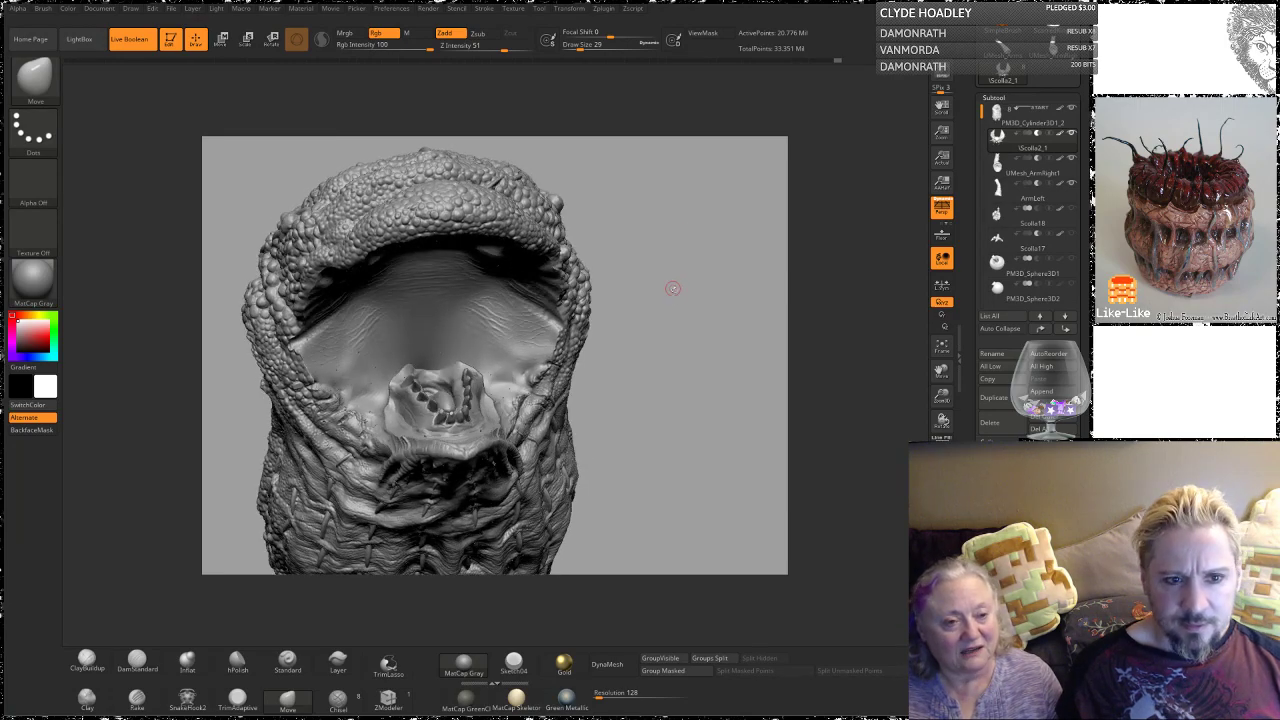
{"action": "mouse_move", "coordinate": [675, 319]}
{"action": "left_mouse_down"}
{"action": "mouse_move", "coordinate": [660, 240]}
{"action": "mouse_move", "coordinate": [648, 298]}
{"action": "mouse_move", "coordinate": [692, 212]}
{"action": "left_mouse_up"}
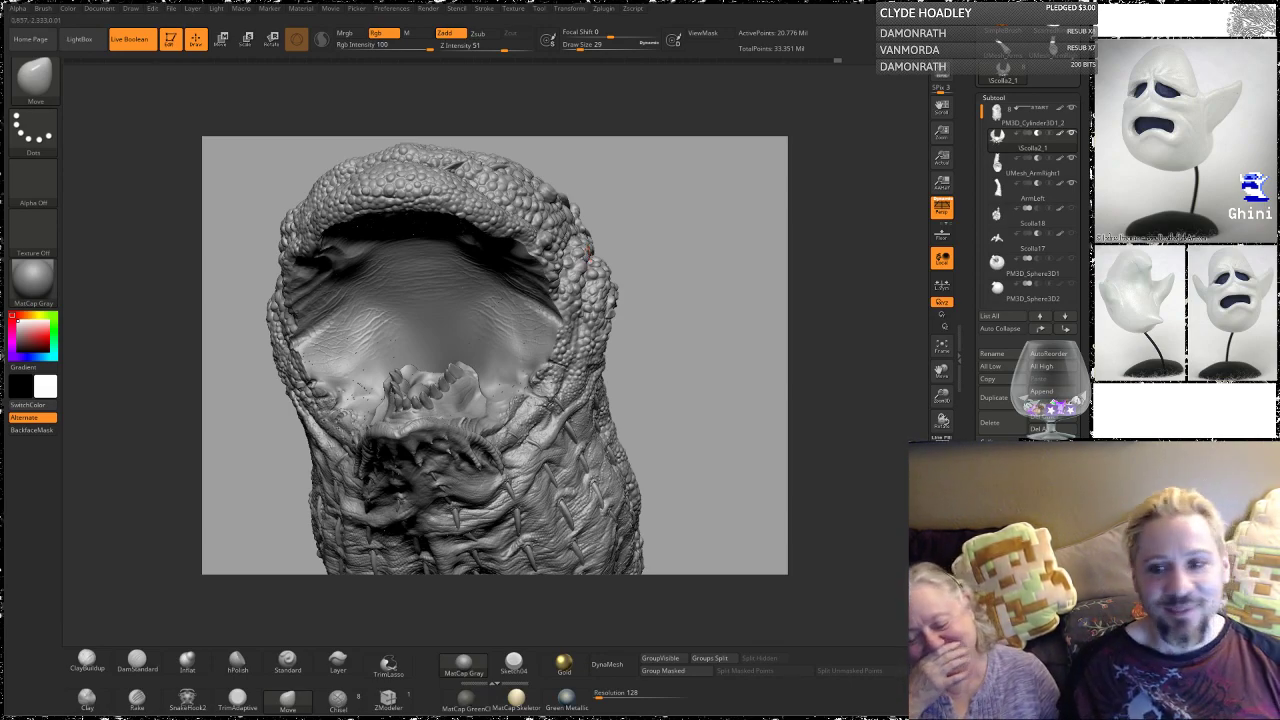
Step: Make a Boolean mesh from the visible subtools, with the upper head subtracted from the body
{"action": "mouse_move", "coordinate": [1010, 118]}
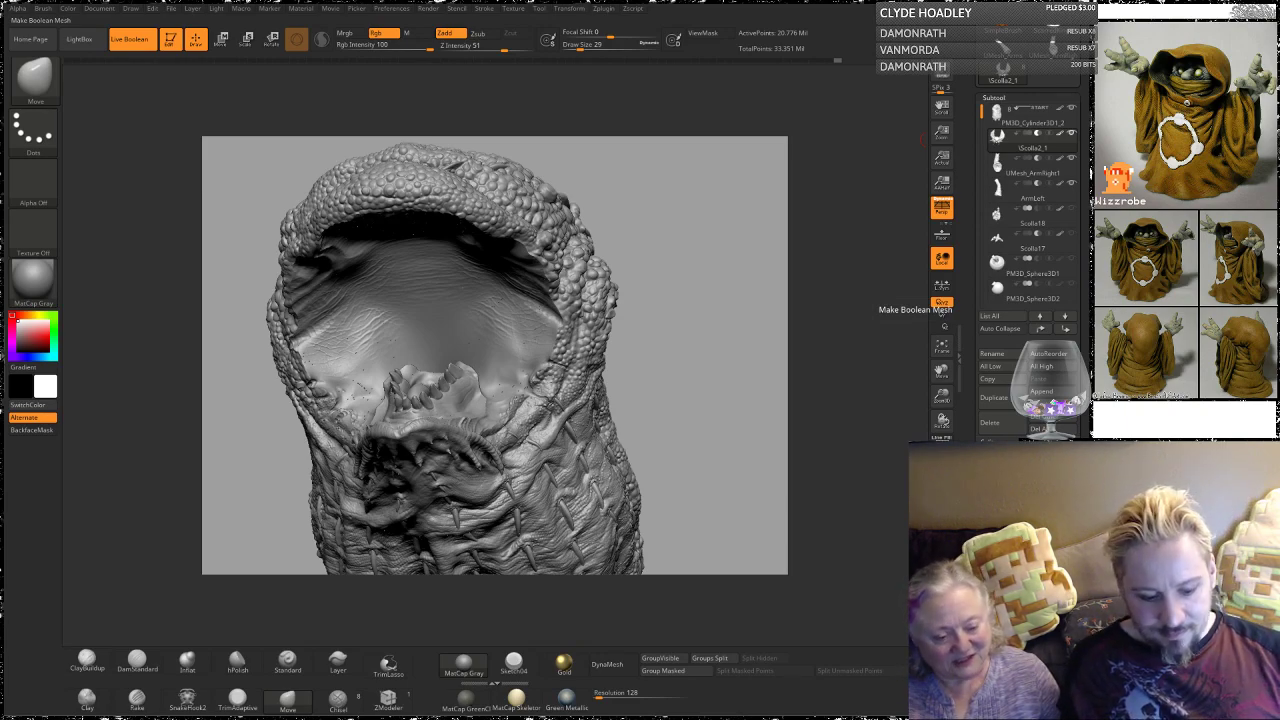
{"action": "left_click", "coordinate": [941, 309]}
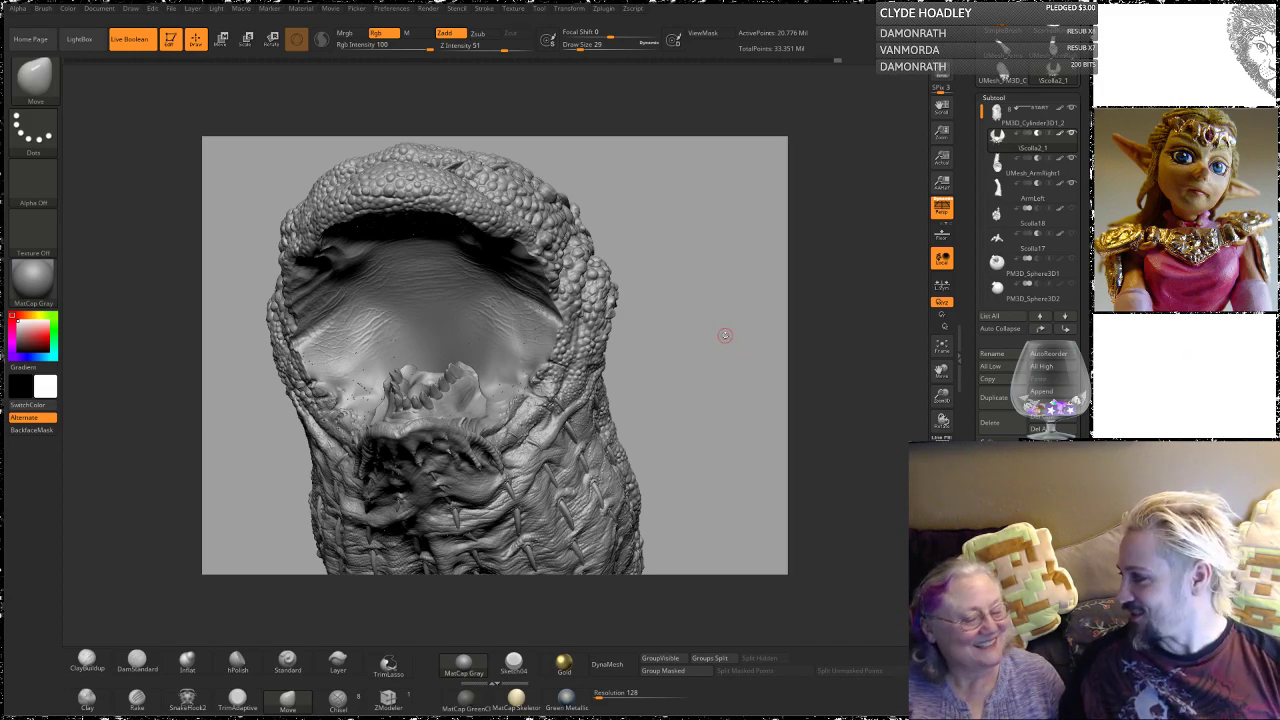
{"action": "left_click_drag", "start_coordinate": [706, 390], "coordinate": [717, 437]}
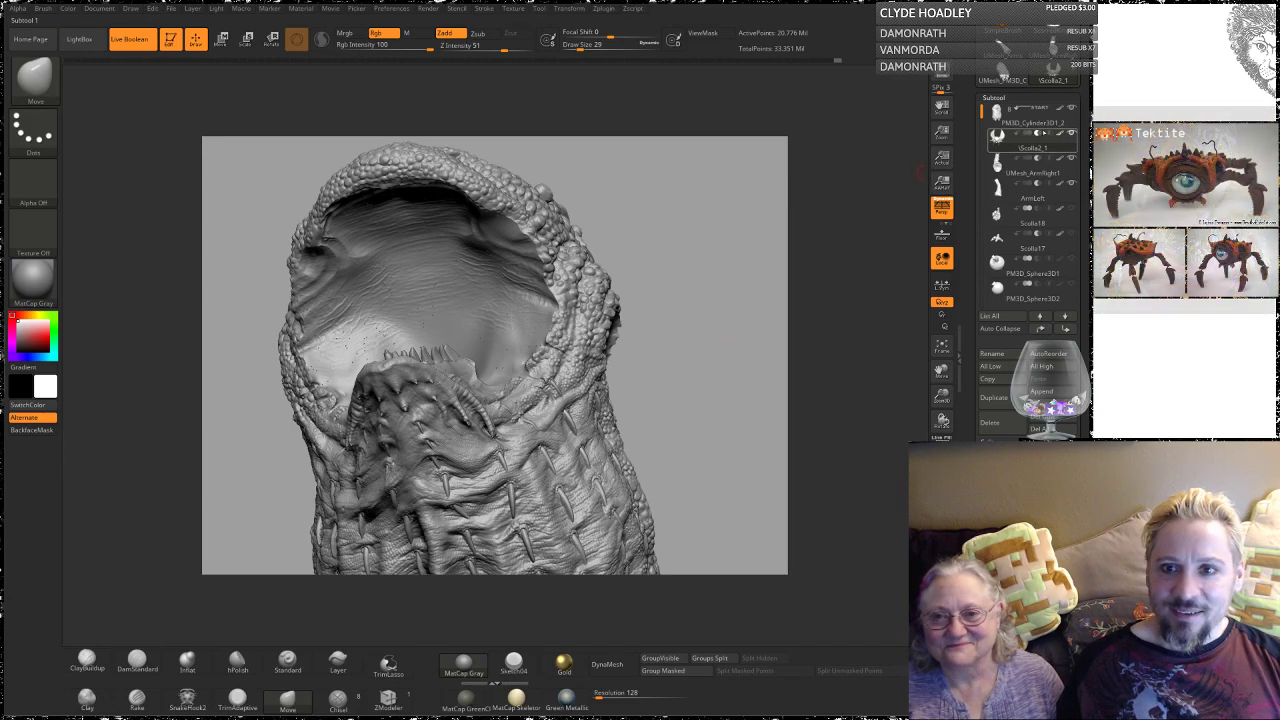
Step: Show the arms, hand, eyeballs and body together again, and set the upper head Scolla2_1 to Live Boolean addition
{"action": "left_click", "coordinate": [1074, 137]}
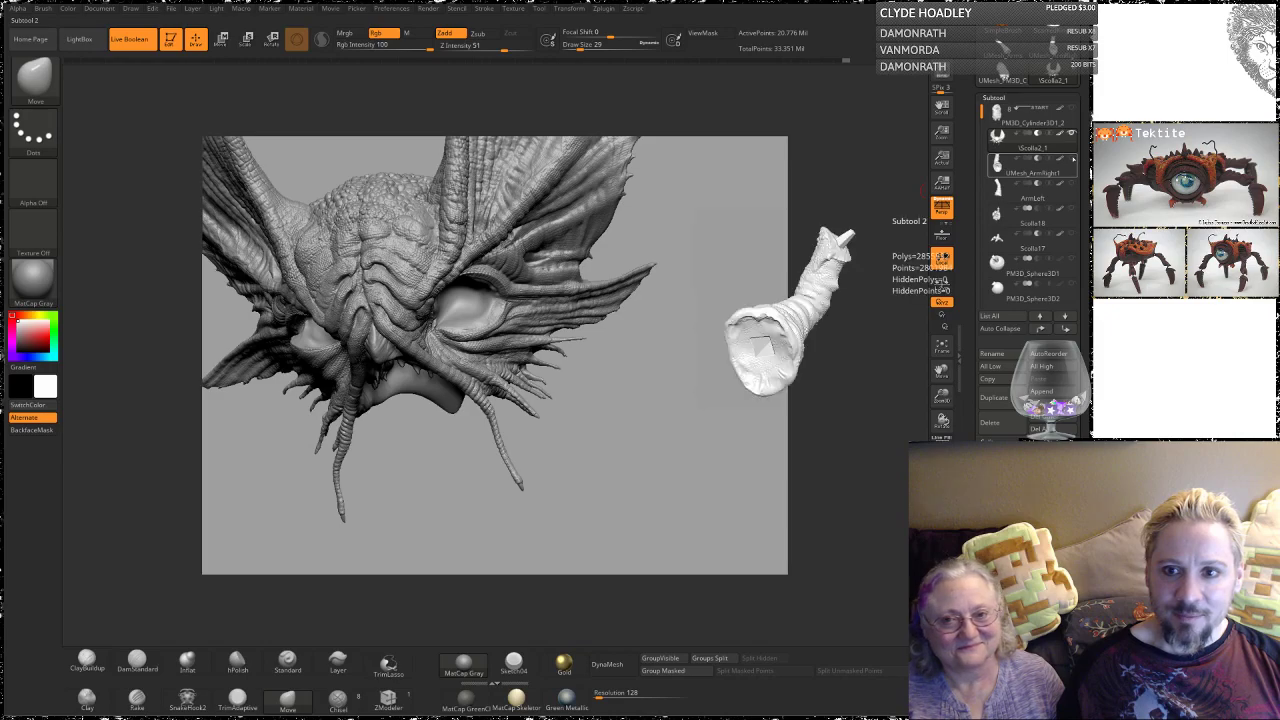
{"action": "left_click", "coordinate": [1070, 210]}
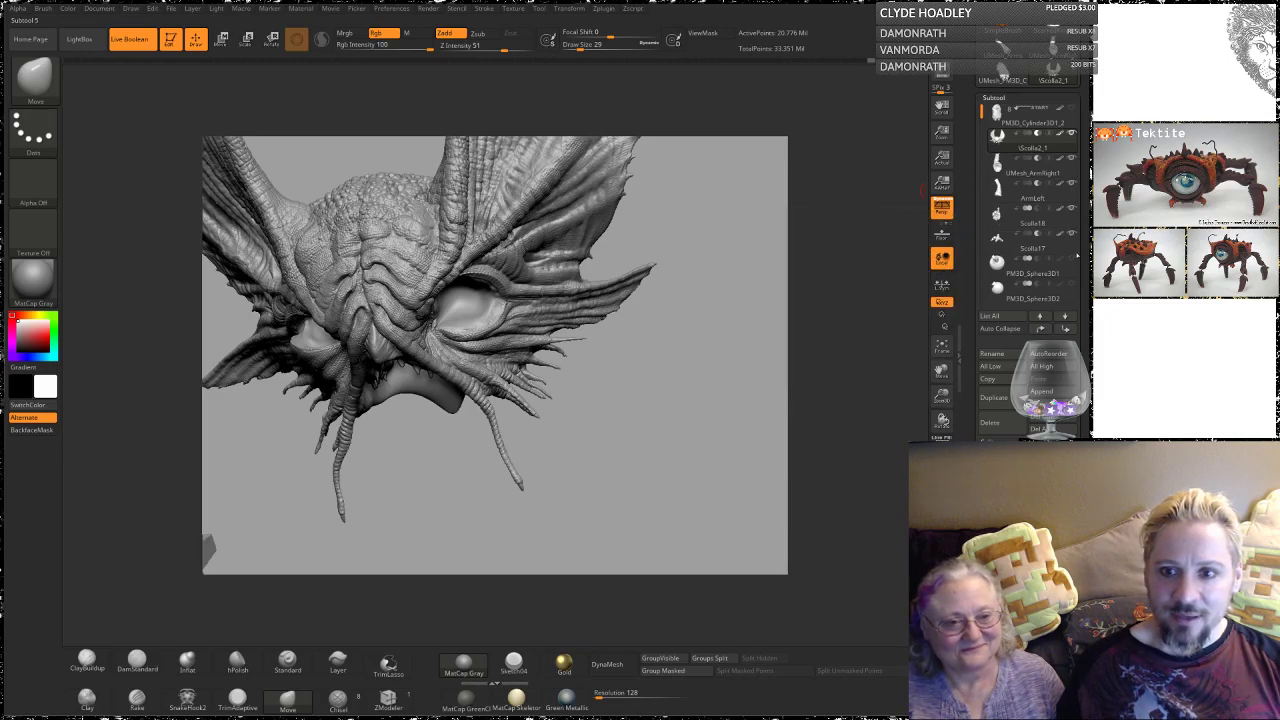
{"action": "left_click", "coordinate": [1074, 285]}
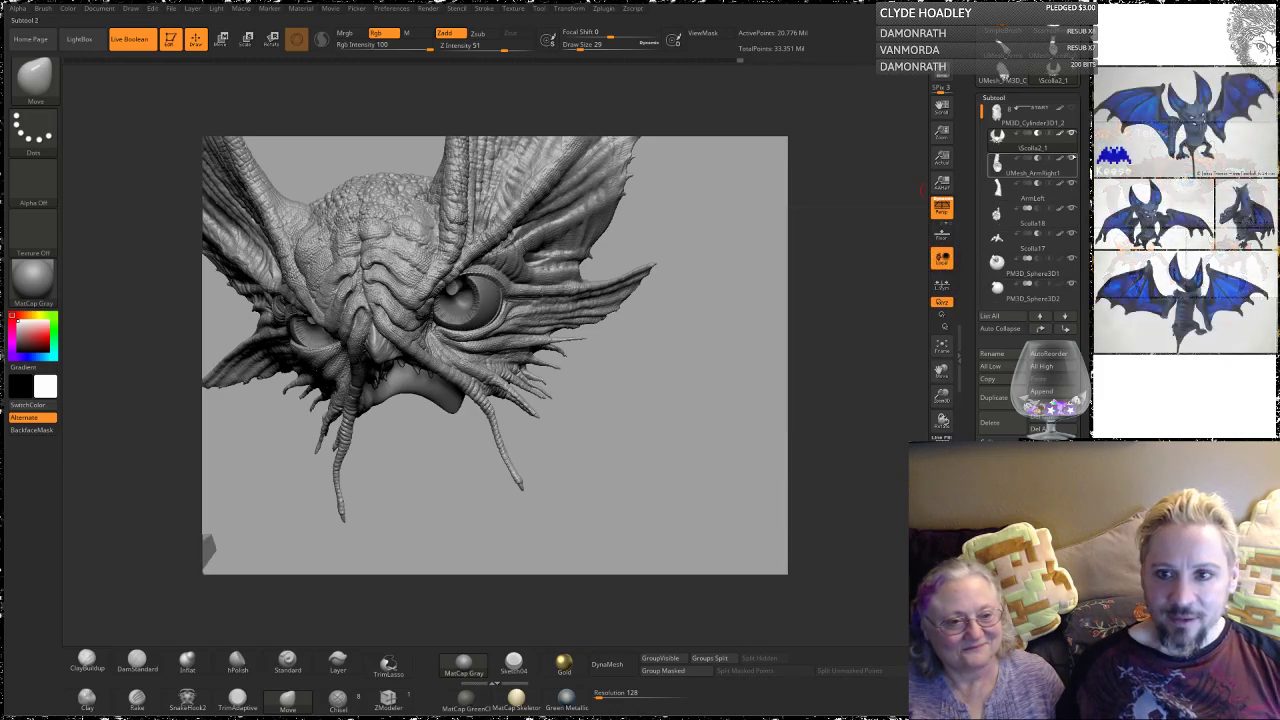
{"action": "left_click", "coordinate": [1074, 112]}
{"action": "left_click", "coordinate": [1030, 124]}
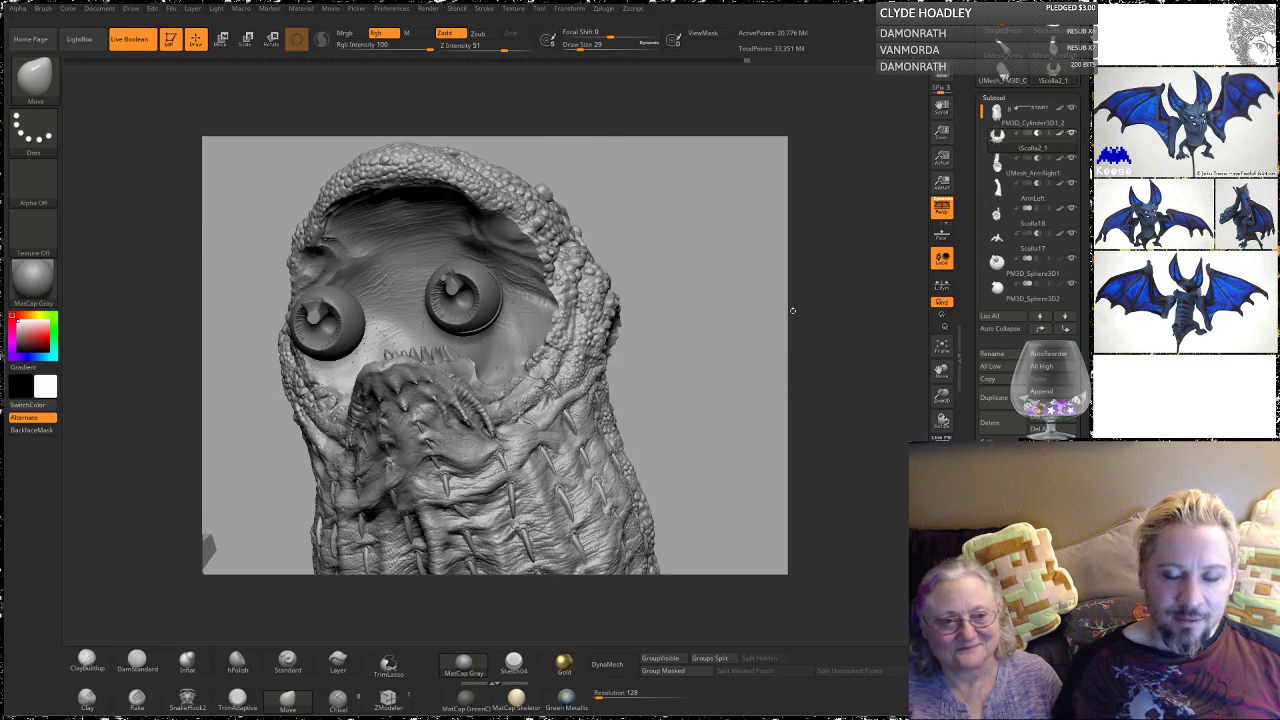
{"action": "left_click", "coordinate": [1028, 133]}
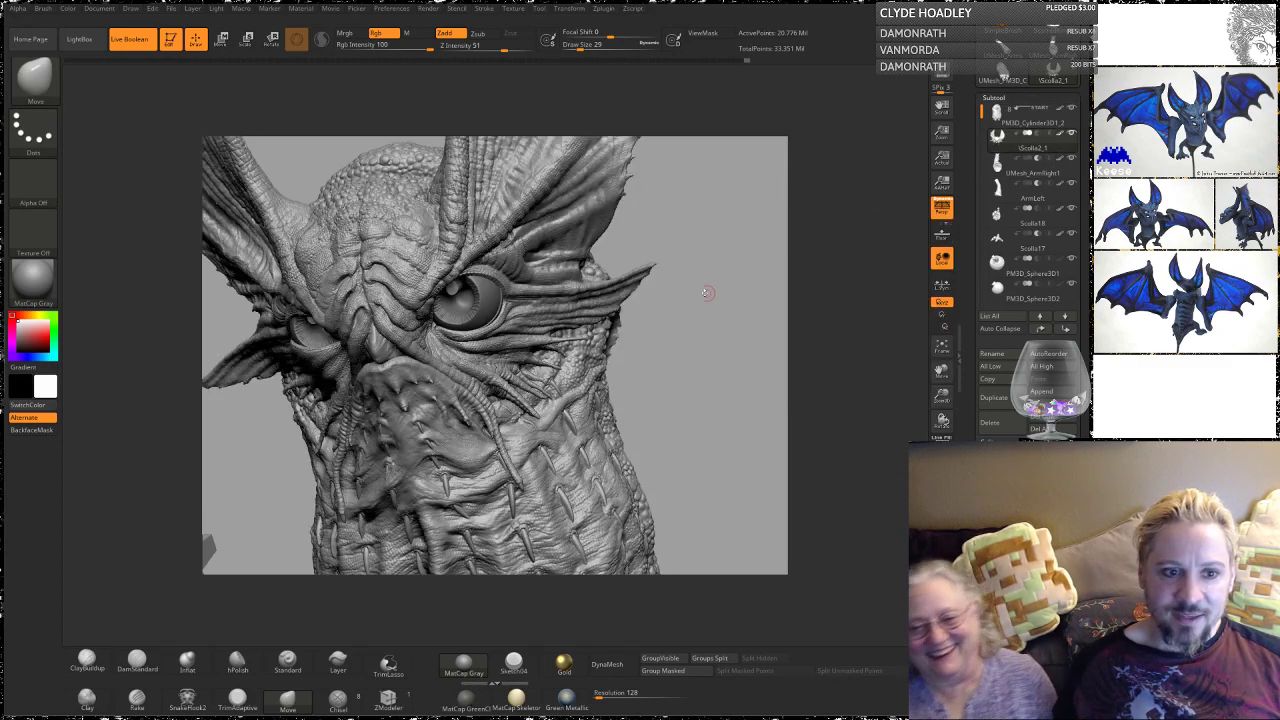
Step: Select the right arm and set both arm subtools, UMesh_ArmRight1 and ArmLeft, to Live Boolean addition
{"action": "left_click_drag", "start_coordinate": [712, 372], "coordinate": [660, 306]}
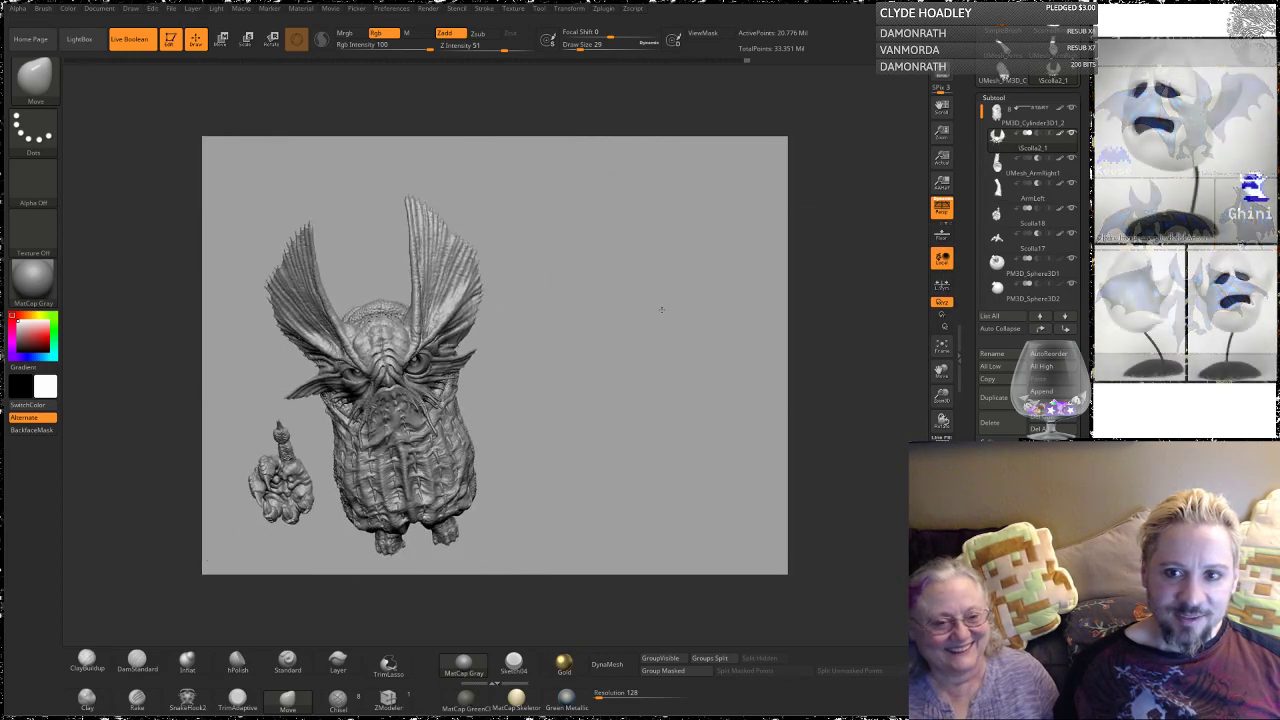
{"action": "left_click_drag", "start_coordinate": [615, 386], "coordinate": [643, 357], "text": "alt"}
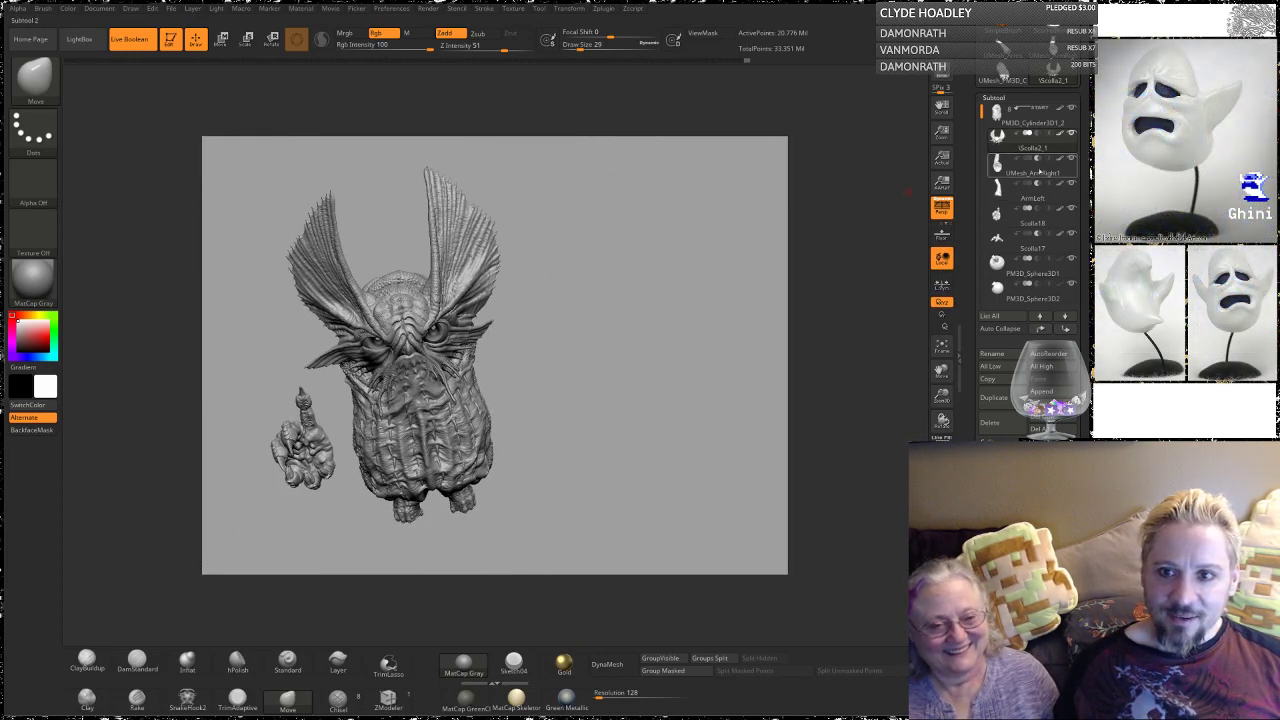
{"action": "left_click", "coordinate": [1046, 173]}
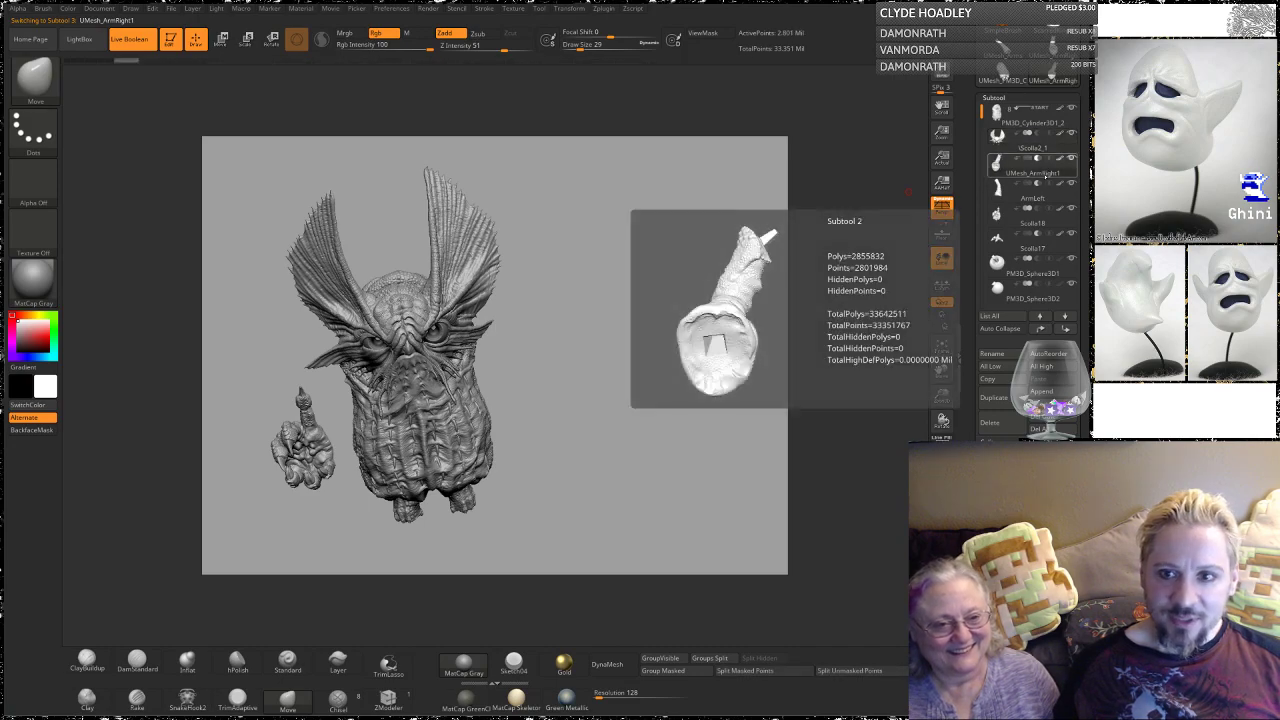
{"action": "mouse_move", "coordinate": [1060, 191]}
{"action": "left_click_drag", "start_coordinate": [597, 331], "coordinate": [667, 285]}
{"action": "left_click", "coordinate": [1027, 158]}
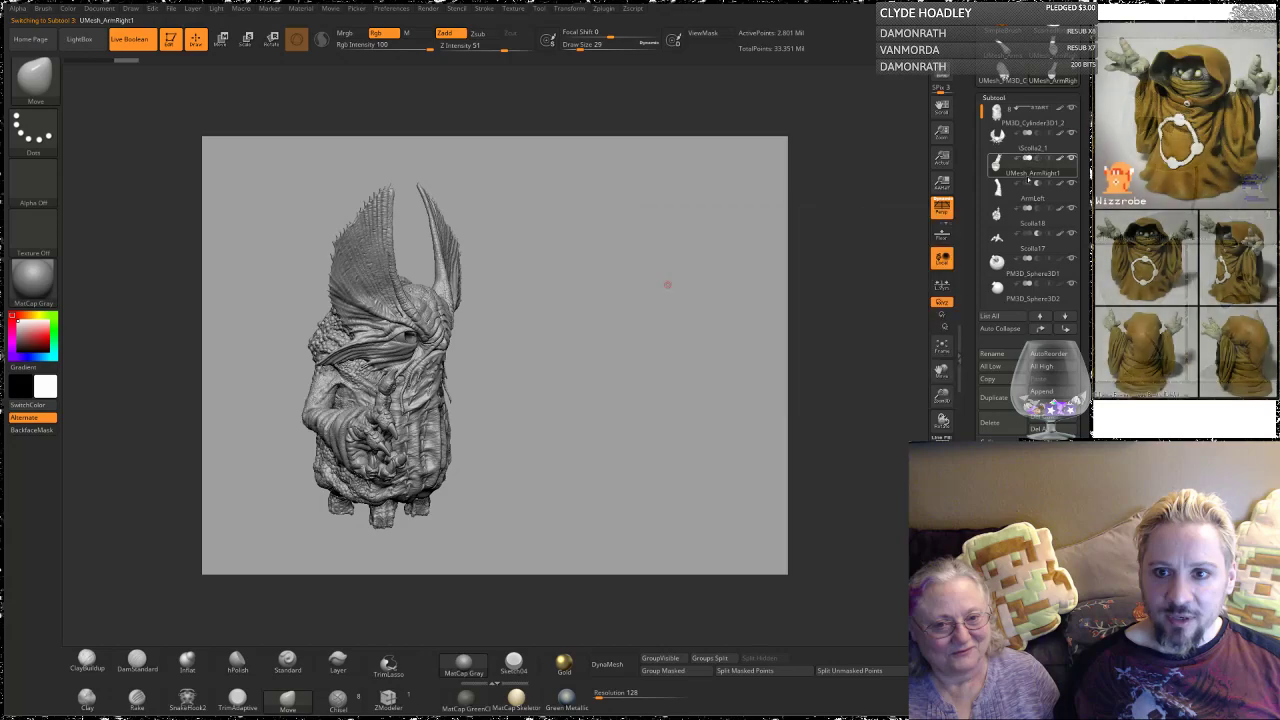
{"action": "left_click", "coordinate": [1027, 183]}
Step: Set the remaining subtools Scolla18 and Scolla17 to Live Boolean addition and check the complete creature from the front
{"action": "left_click_drag", "start_coordinate": [616, 353], "coordinate": [605, 350]}
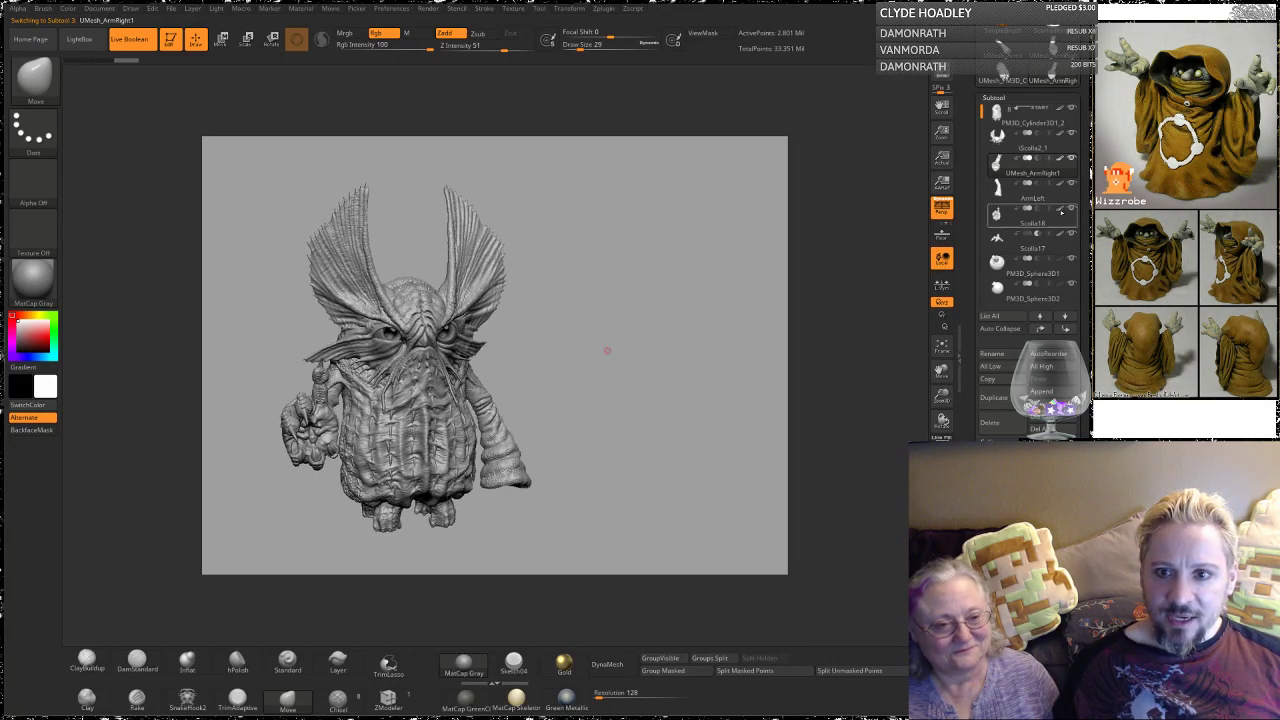
{"action": "mouse_move", "coordinate": [1076, 118]}
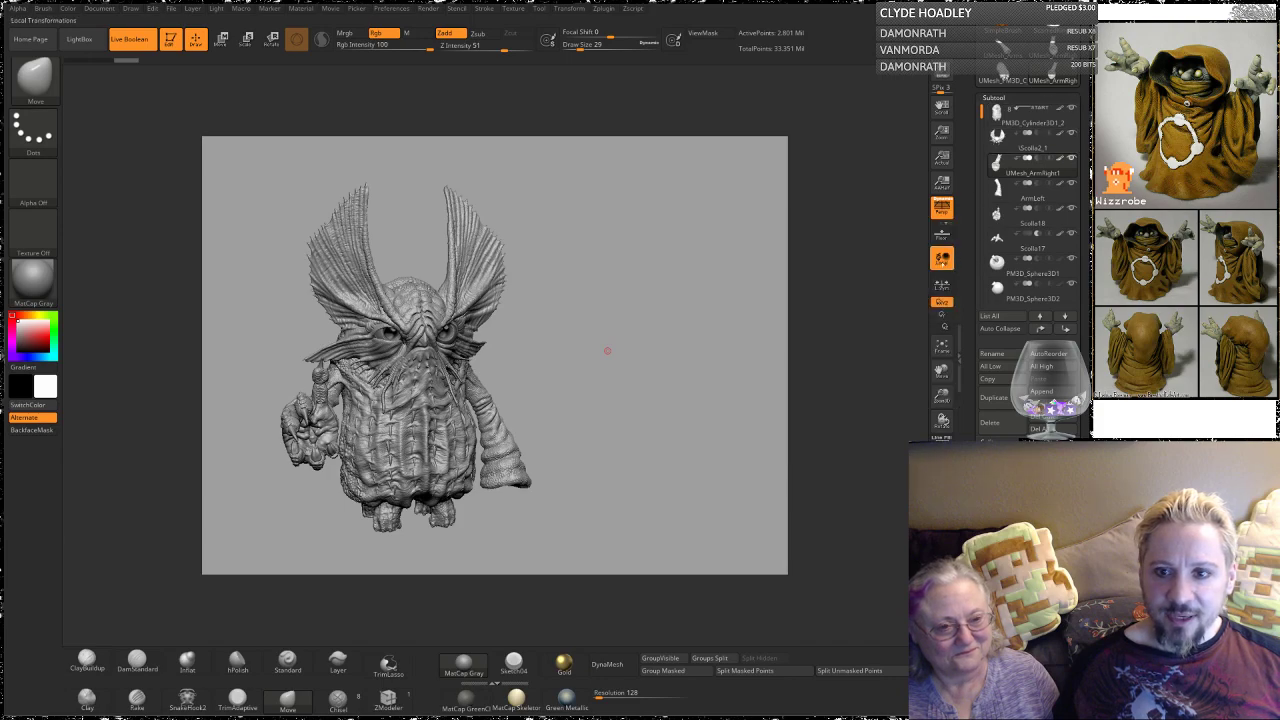
{"action": "left_click_drag", "start_coordinate": [574, 386], "coordinate": [540, 388]}
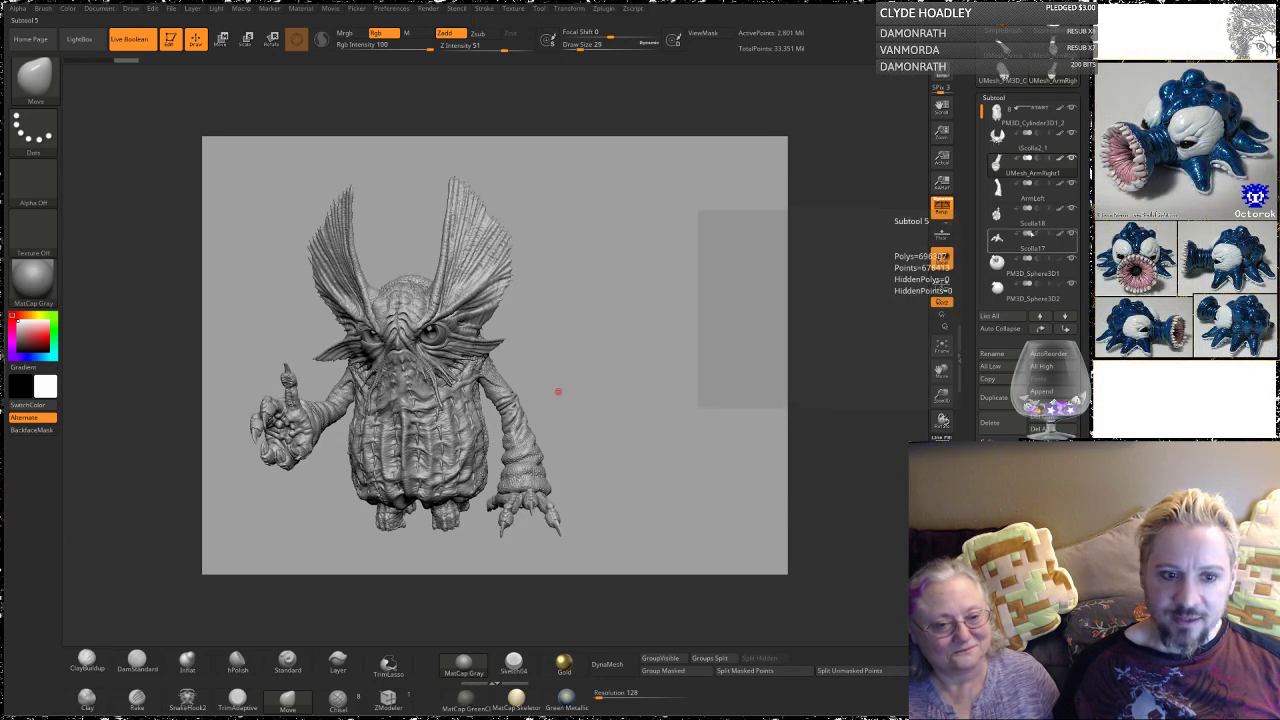
{"action": "left_click_drag", "start_coordinate": [583, 328], "coordinate": [634, 331]}
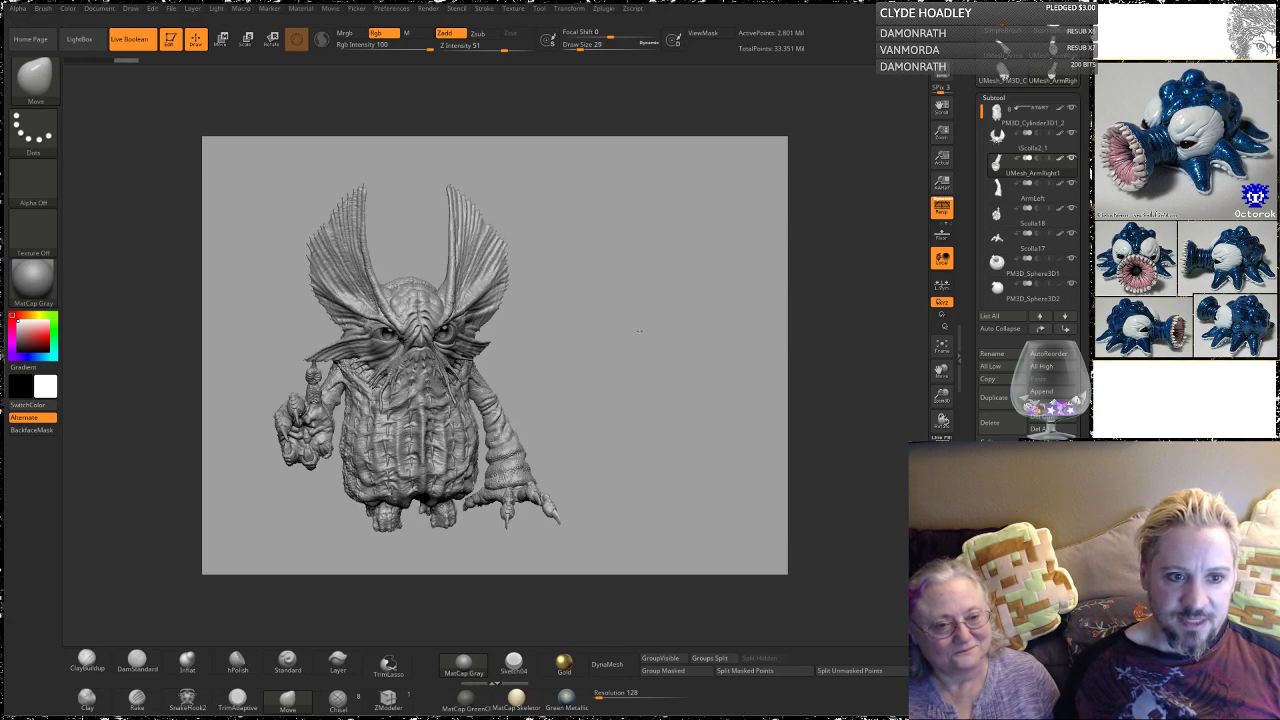
Step: Frame the whole creature in a slightly turned front view and quick-save the project
{"action": "left_click_drag", "start_coordinate": [623, 374], "coordinate": [691, 306]}
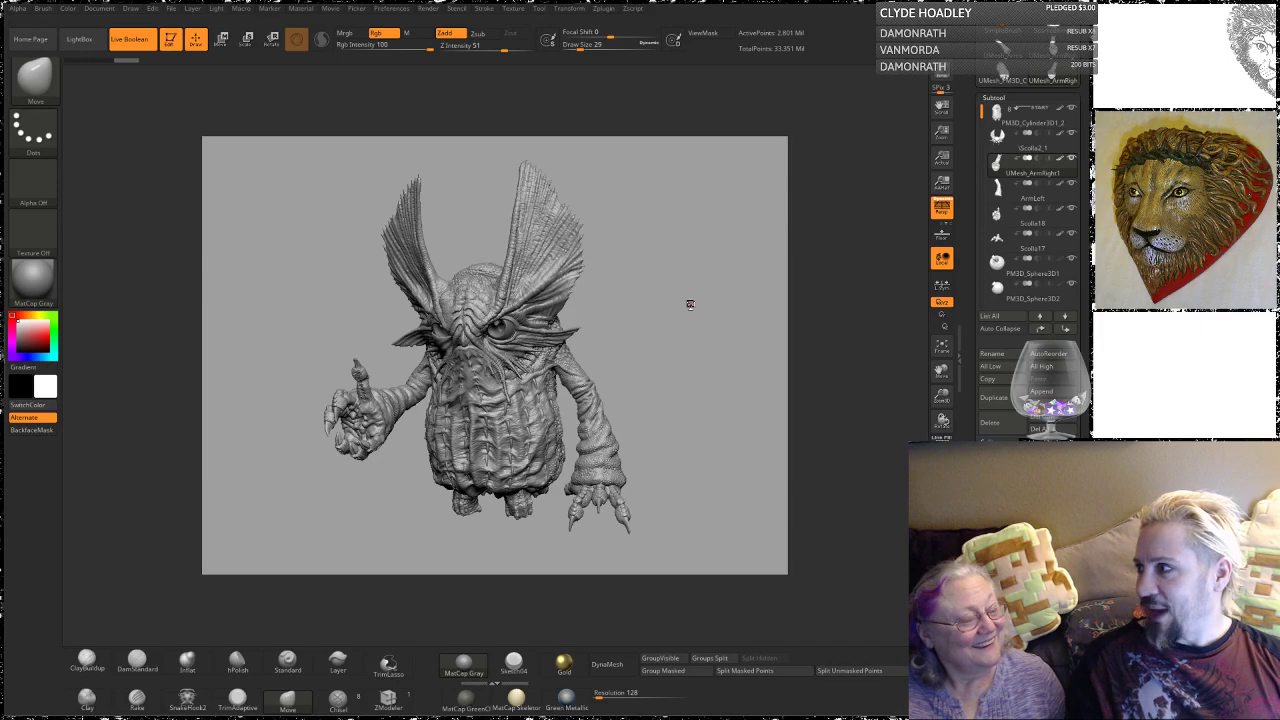
{"action": "key", "text": "ctrl+s"}
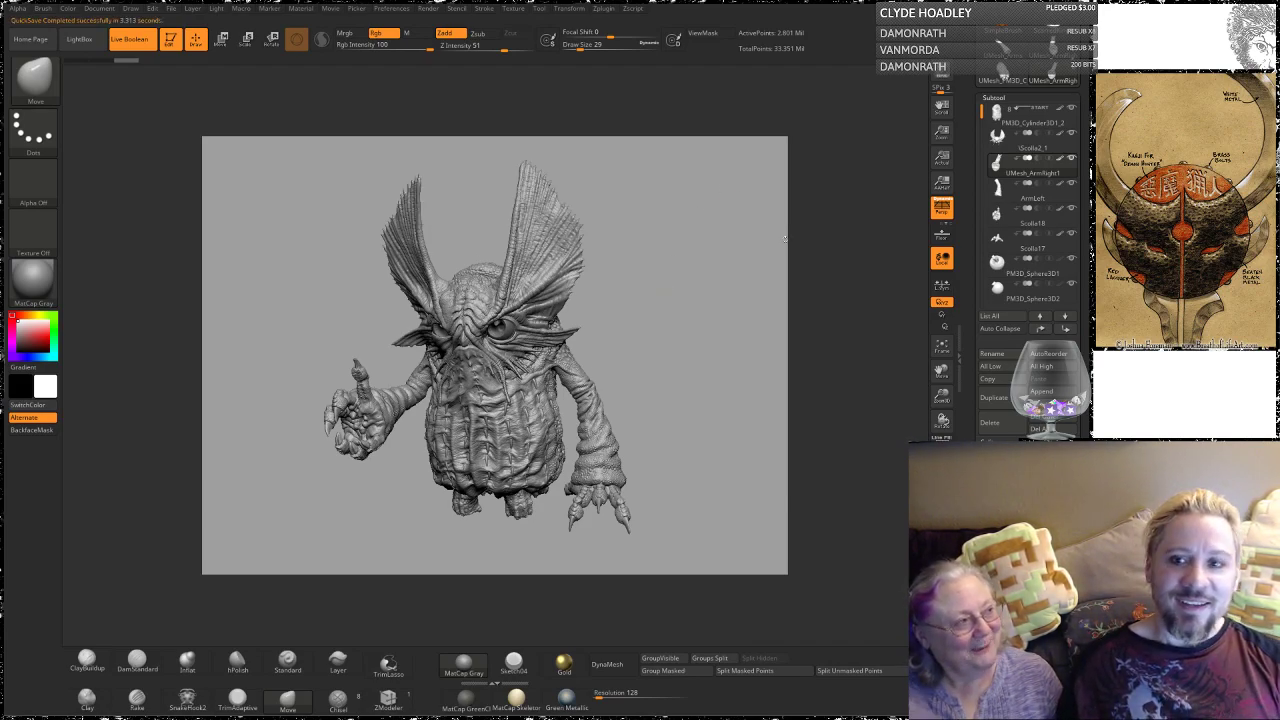
Step: Switch to Streamlabs OBS and move its window off the sculpting workspace
{"action": "key", "text": "alt+Tab"}
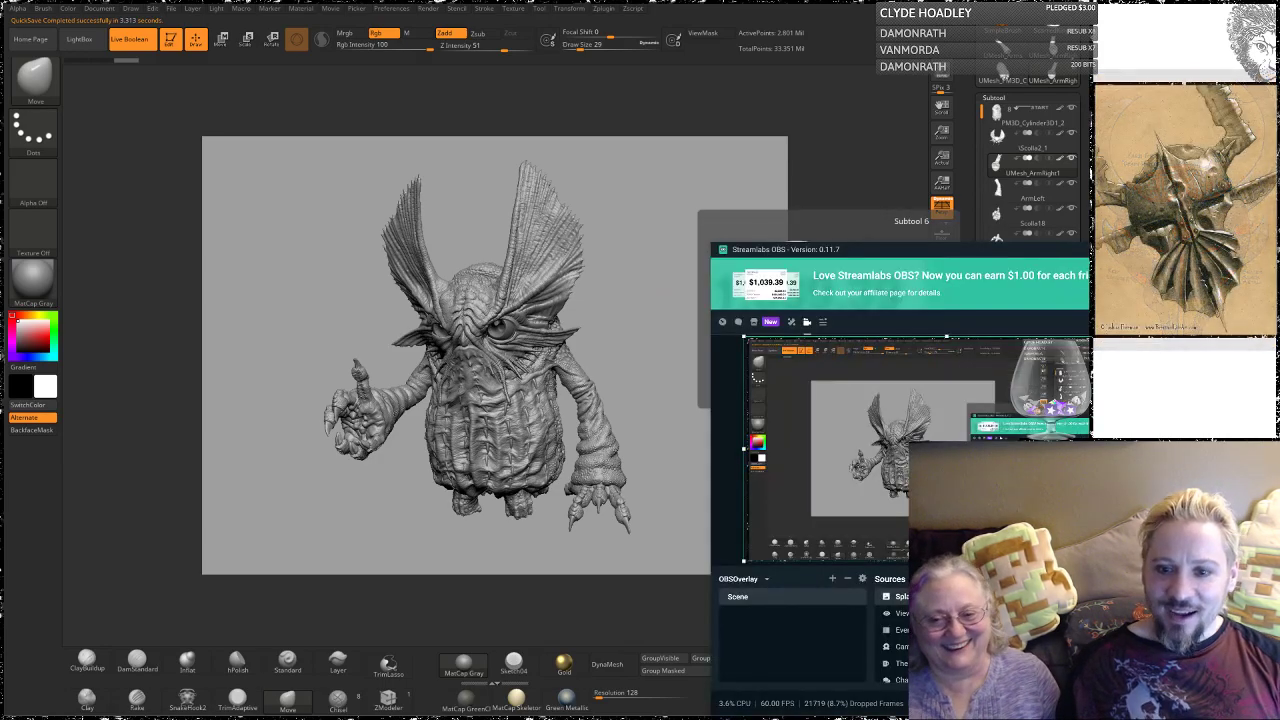
{"action": "left_click_drag", "start_coordinate": [1178, 250], "coordinate": [0, 172]}
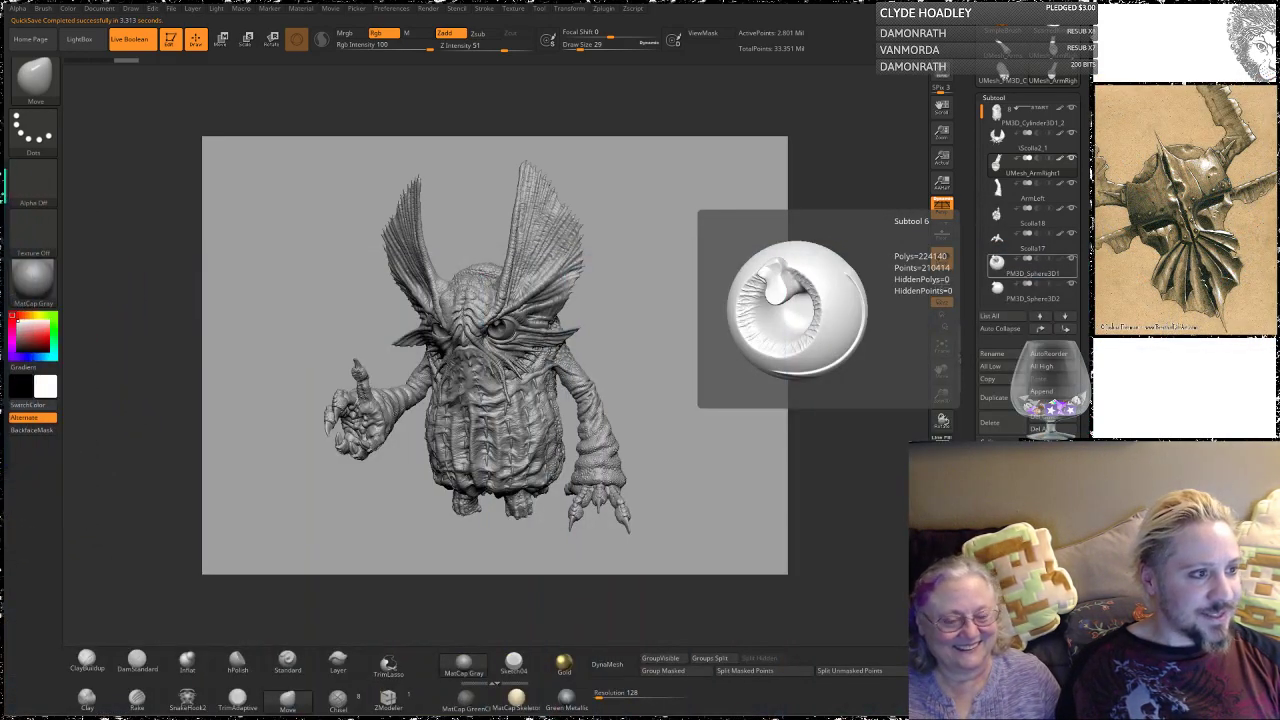